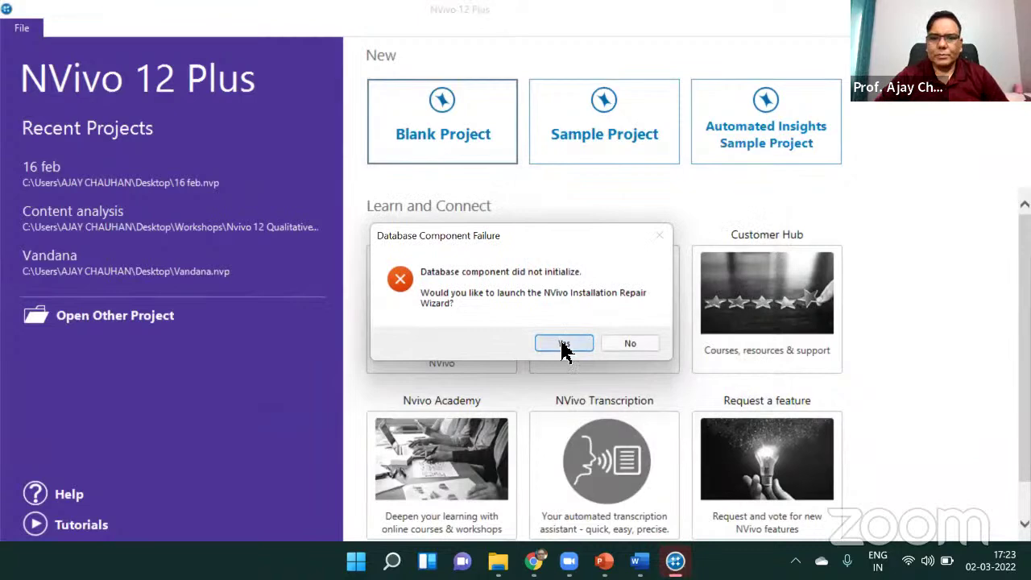
Try to create a blank project titled "march", accepting the offered installation repair for the database component
{"action": "left_click", "coordinate": [564, 345]}
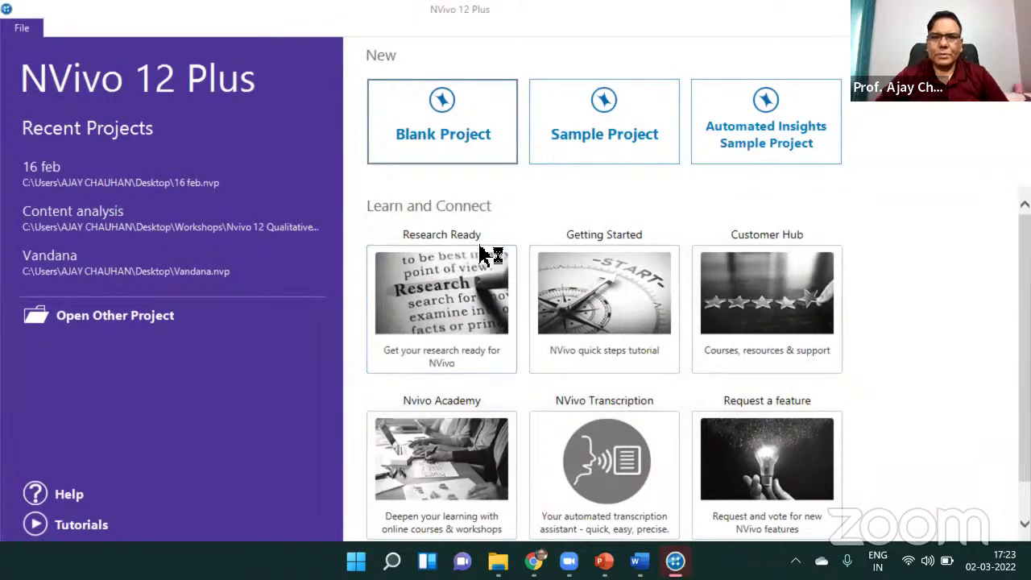
{"action": "left_click", "coordinate": [436, 132]}
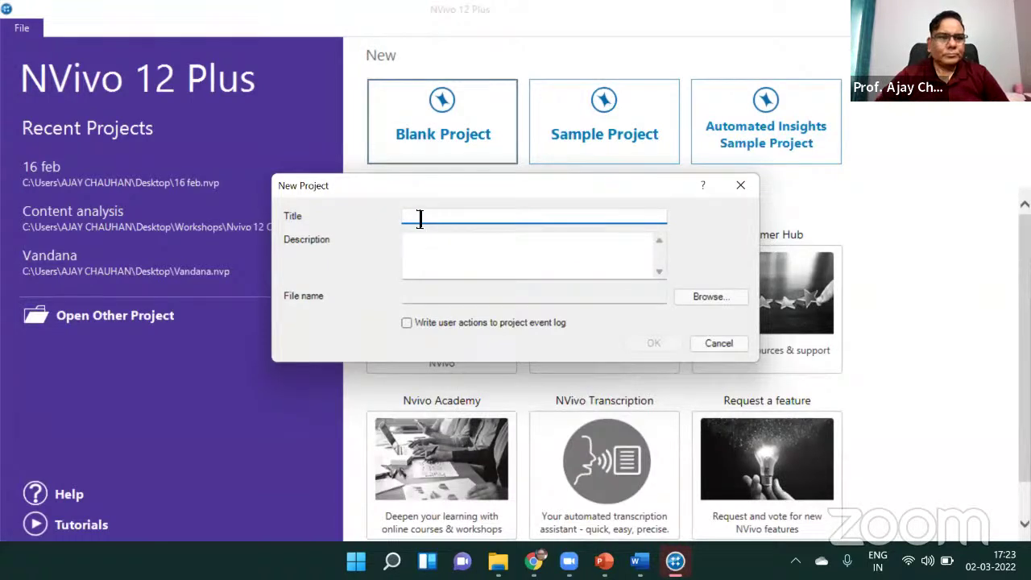
{"action": "type", "text": "march"}
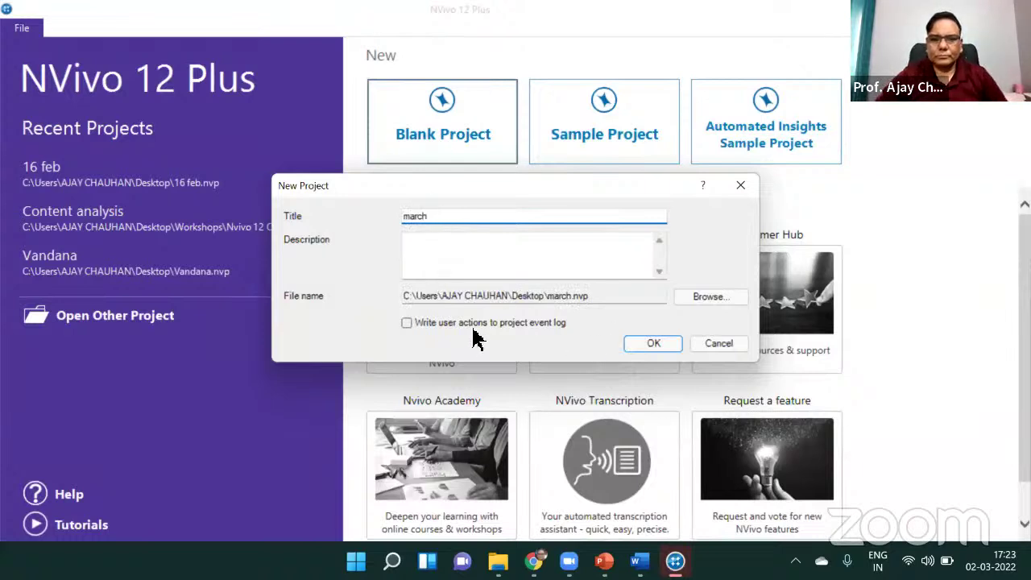
{"action": "left_click", "coordinate": [646, 346]}
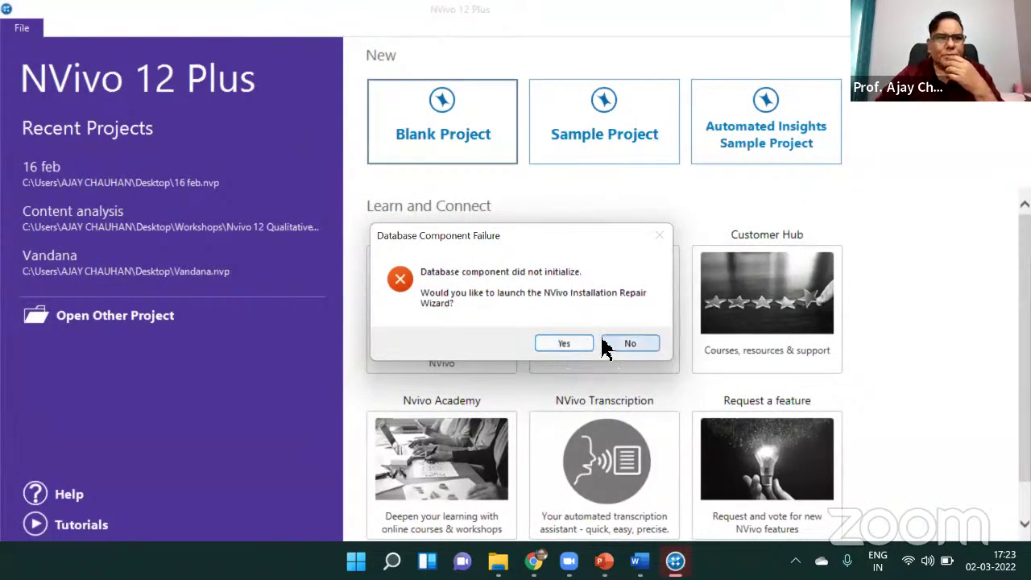
{"action": "left_click", "coordinate": [575, 346]}
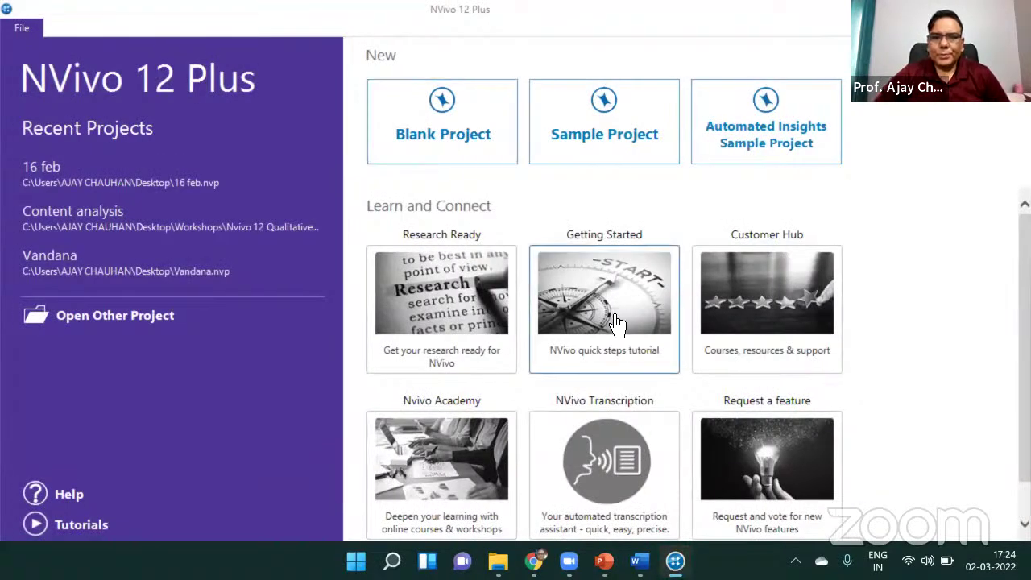
Launch NVivo 12 again from the desktop and open the recent project "16 feb"
{"action": "key", "text": "alt+Tab"}
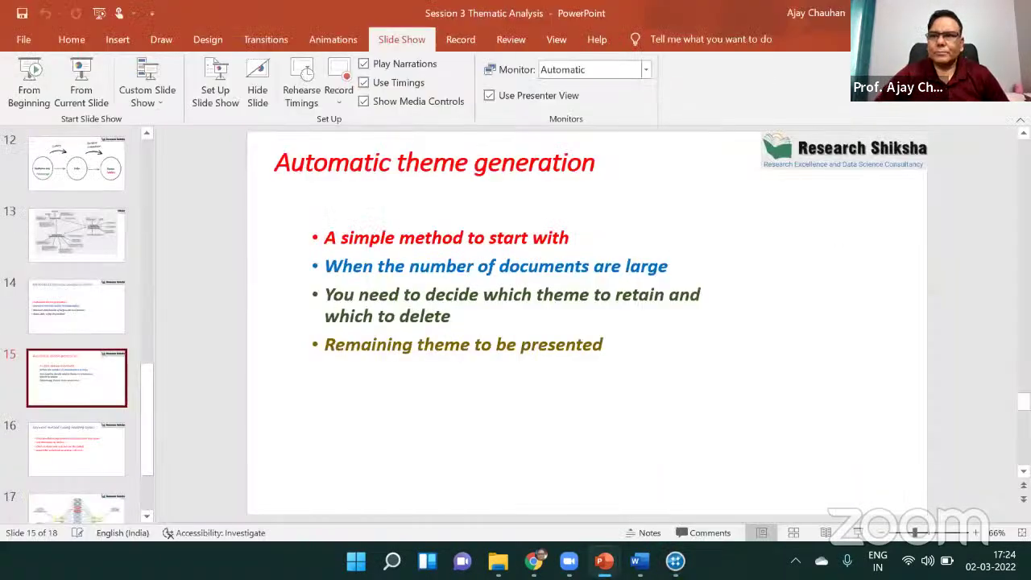
{"action": "key", "text": "alt+Tab"}
{"action": "key", "text": "super+d"}
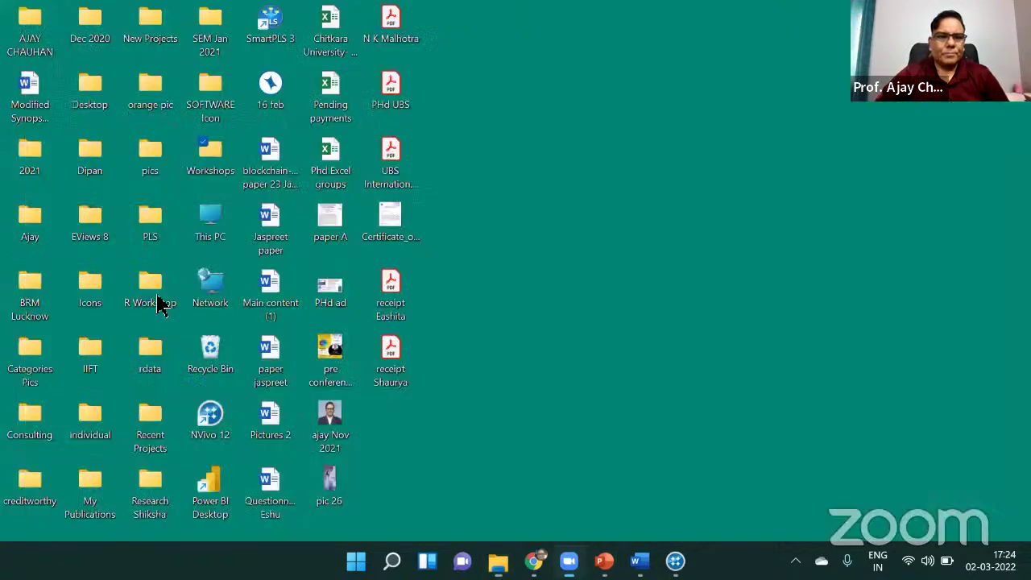
{"action": "double_click", "coordinate": [211, 423]}
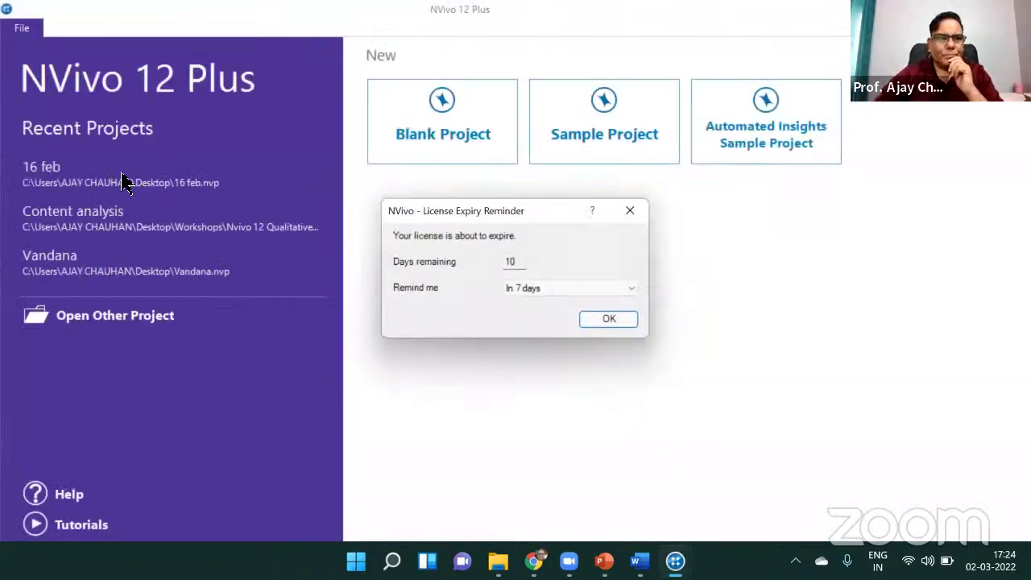
{"action": "left_click", "coordinate": [608, 320]}
{"action": "left_click", "coordinate": [80, 171]}
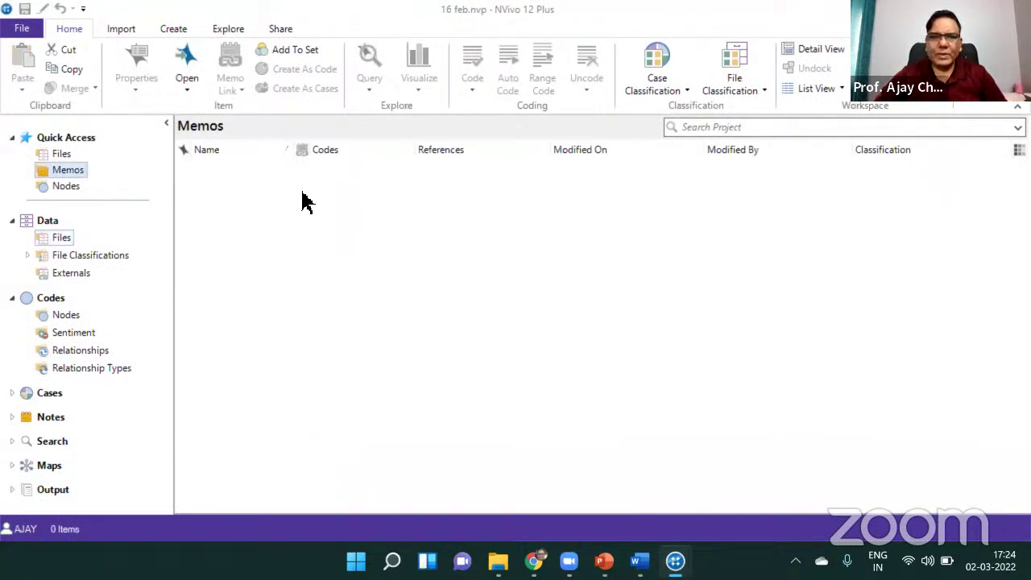
Delete the "up elections" Twitter Search dataset from the project's files
{"action": "left_click", "coordinate": [286, 256]}
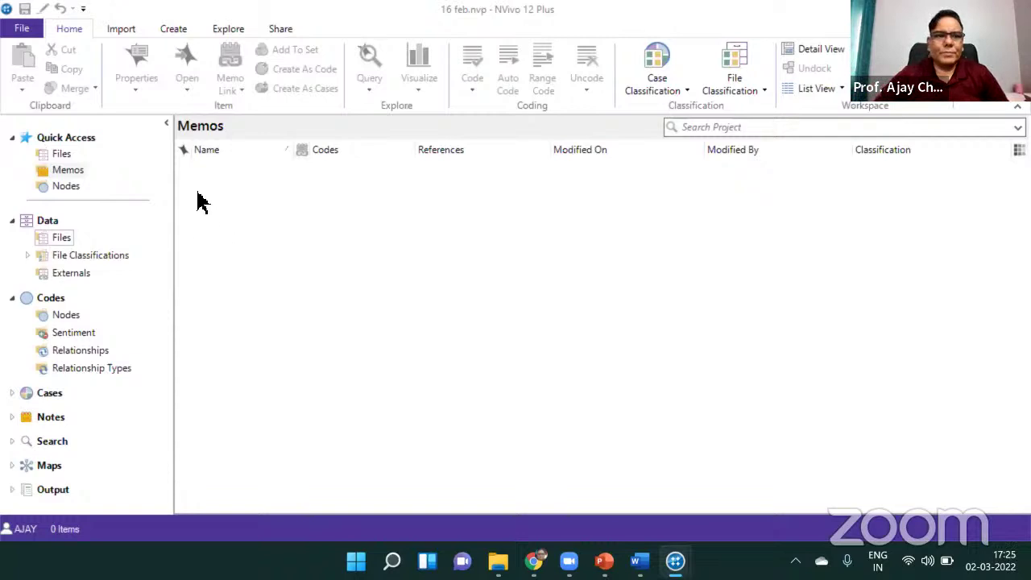
{"action": "left_click", "coordinate": [70, 161]}
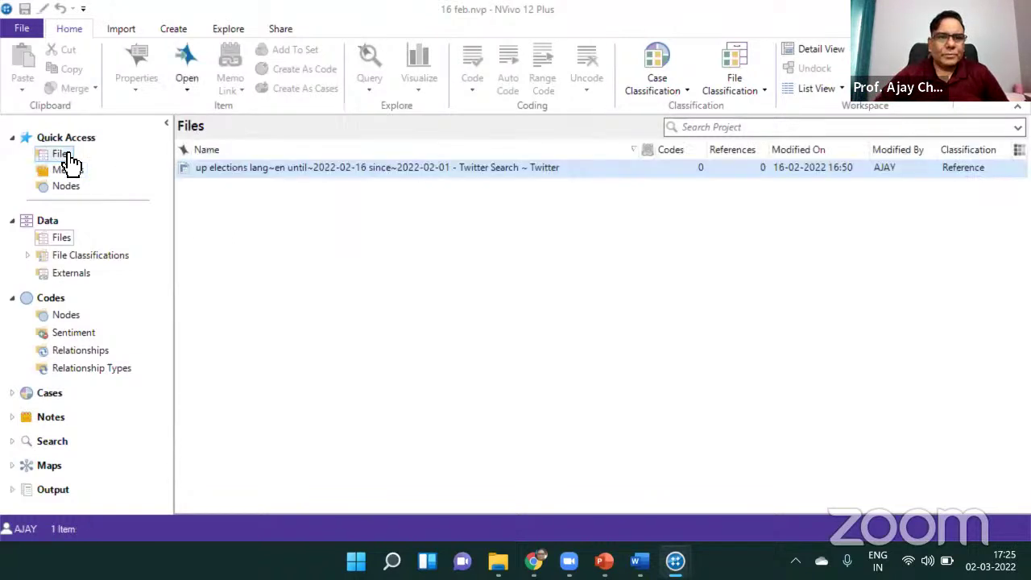
{"action": "right_click", "coordinate": [225, 172]}
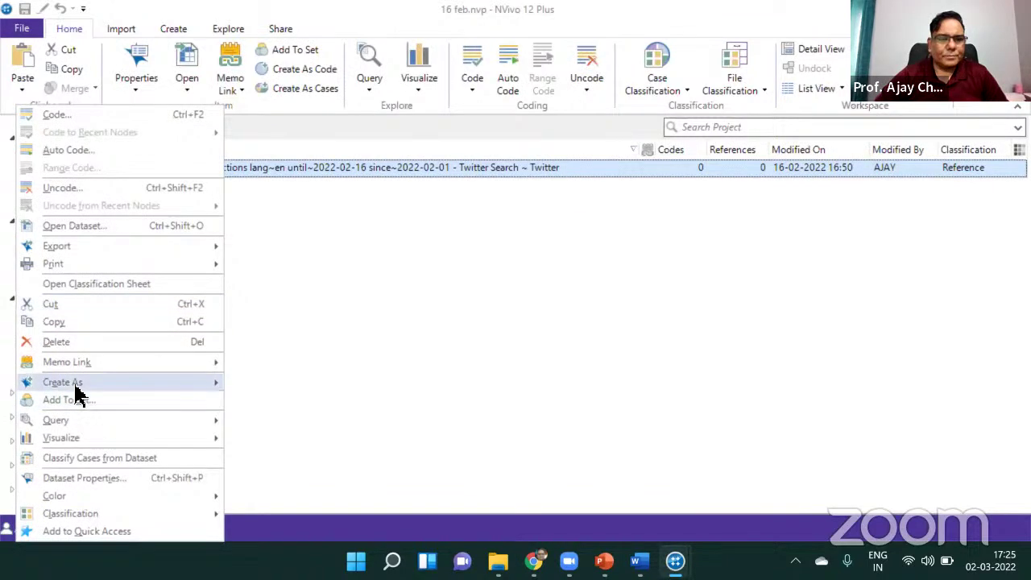
{"action": "left_click", "coordinate": [68, 343]}
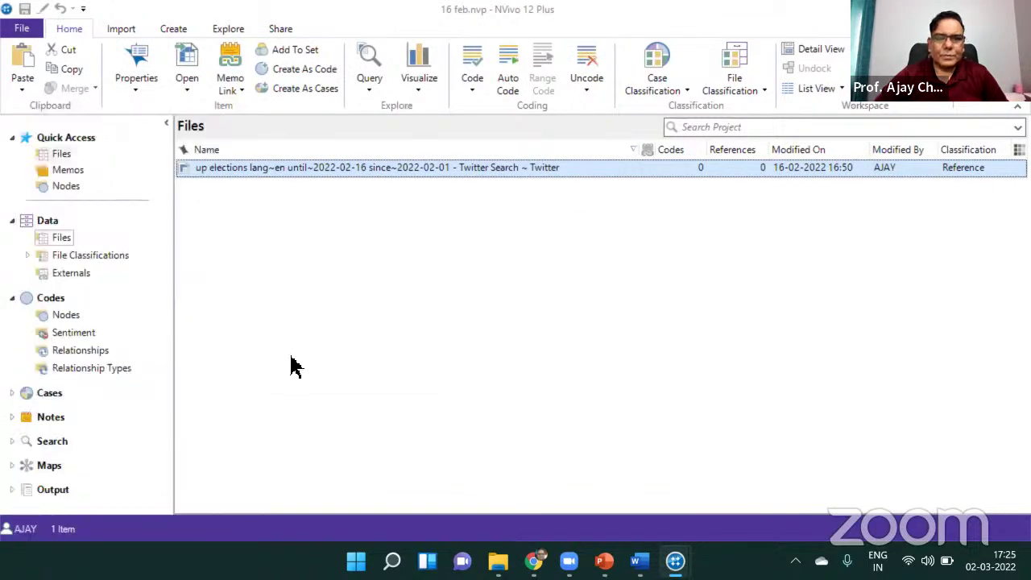
{"action": "left_click", "coordinate": [553, 338]}
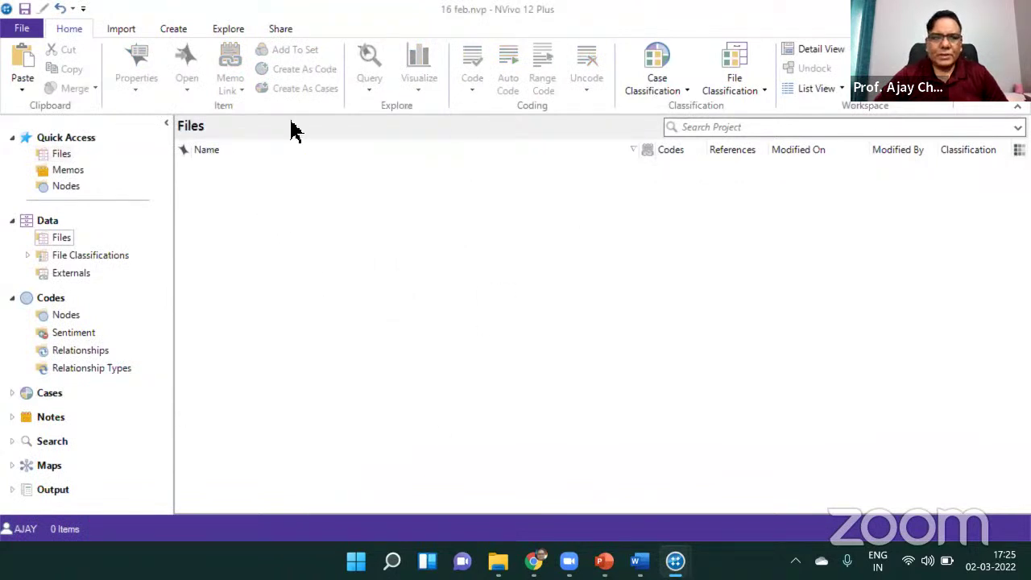
Start importing a data file into the project's Files folder
{"action": "left_click", "coordinate": [51, 158]}
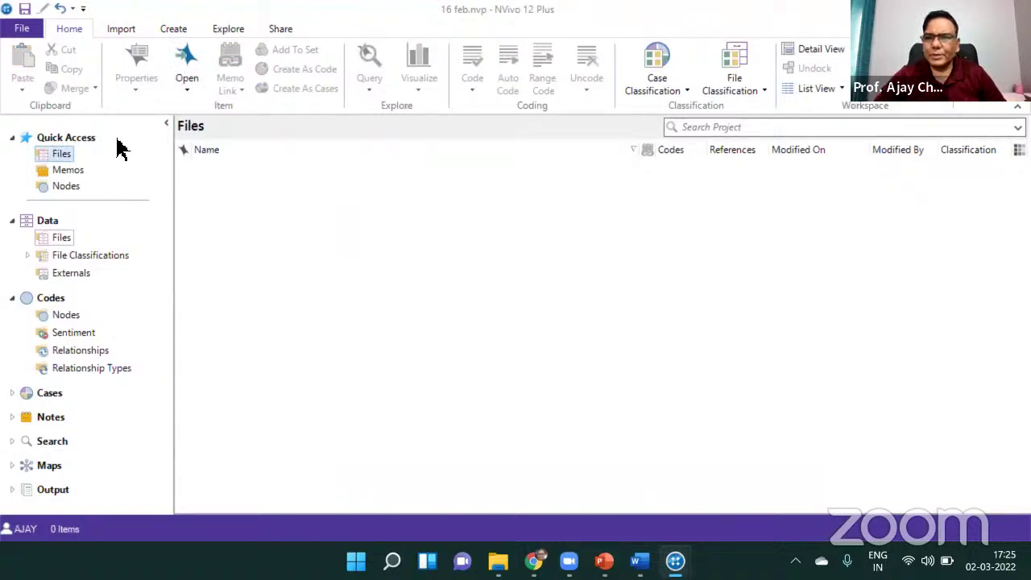
{"action": "left_click", "coordinate": [122, 33]}
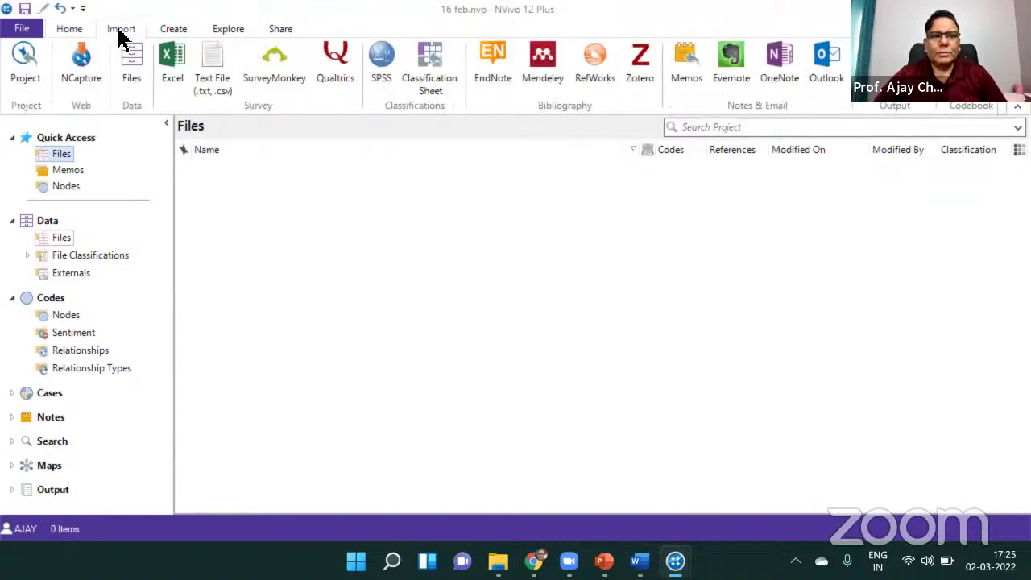
{"action": "left_click", "coordinate": [131, 72]}
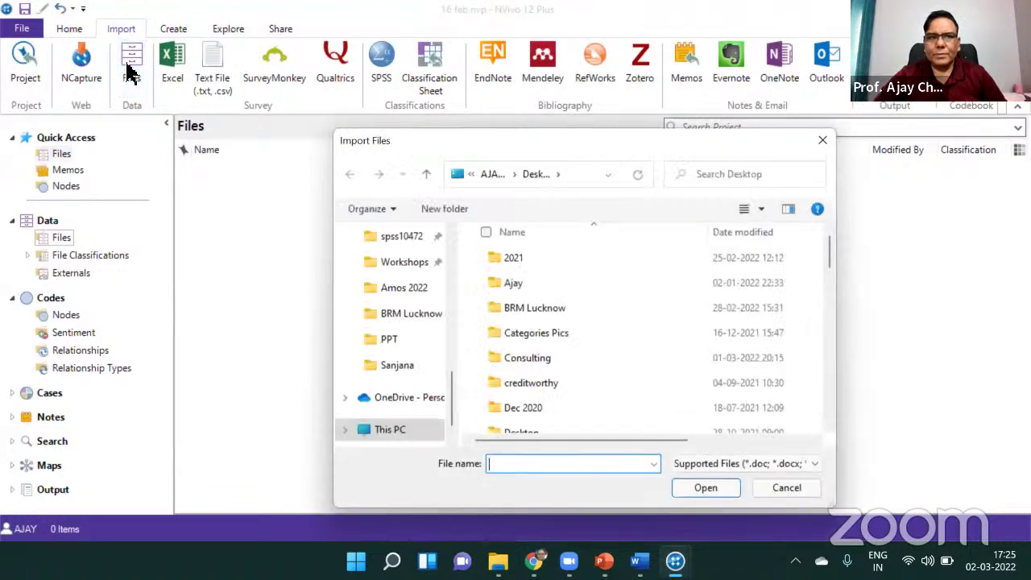
{"action": "left_click_drag", "start_coordinate": [520, 148], "coordinate": [371, 50]}
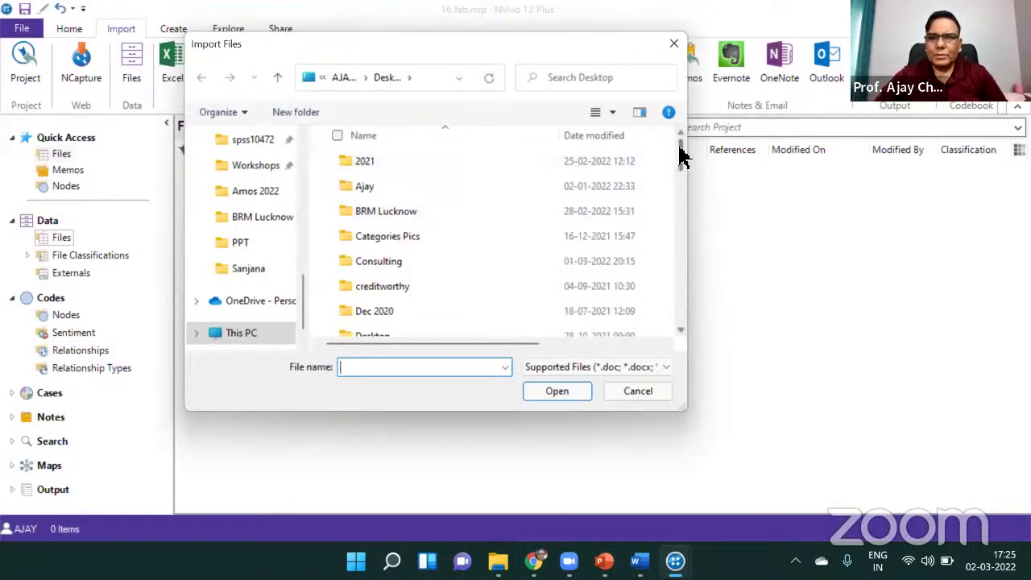
{"action": "left_click_drag", "start_coordinate": [680, 149], "coordinate": [680, 237]}
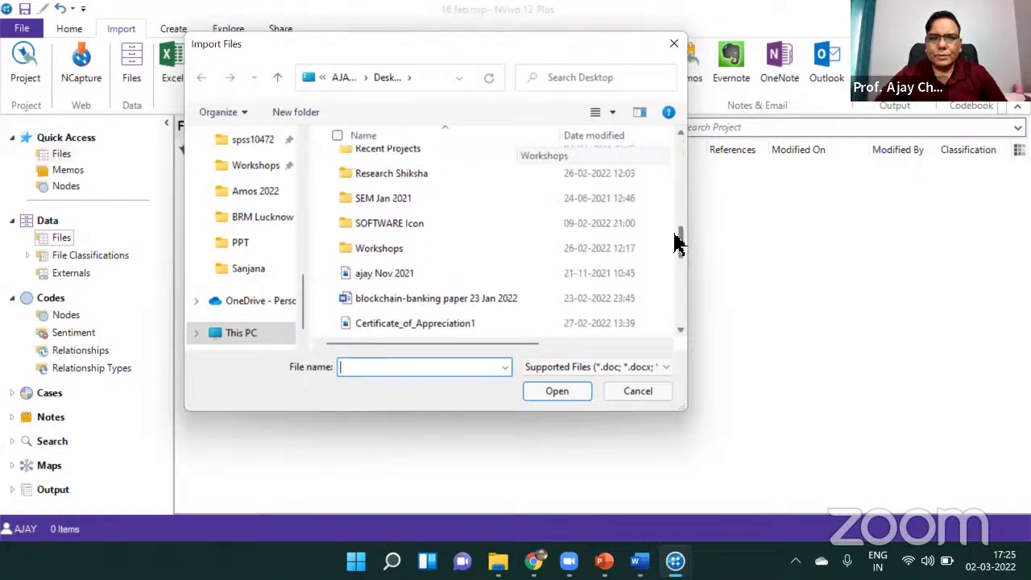
{"action": "left_click", "coordinate": [395, 252]}
{"action": "double_click", "coordinate": [395, 253]}
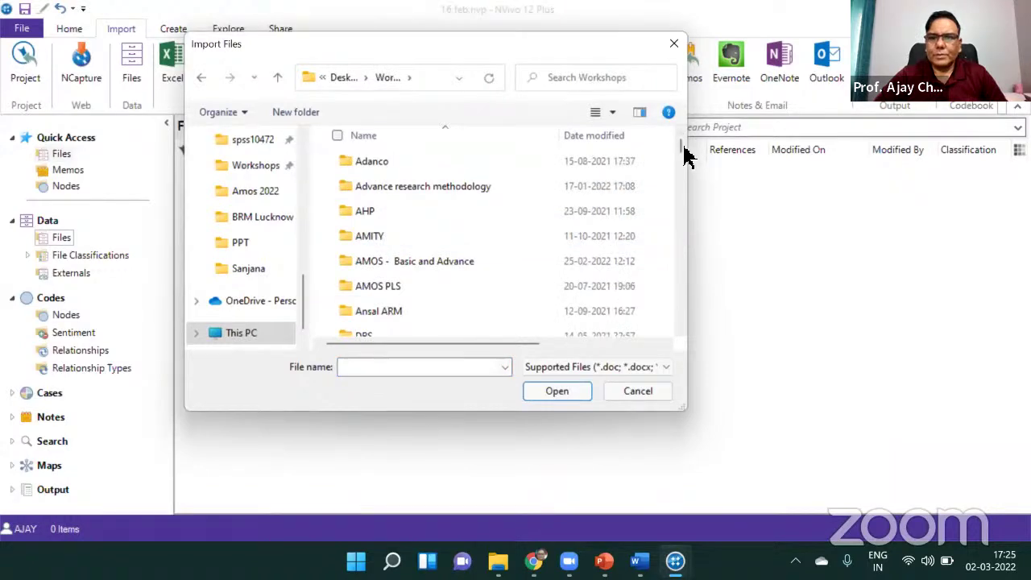
{"action": "left_click_drag", "start_coordinate": [681, 151], "coordinate": [679, 163]}
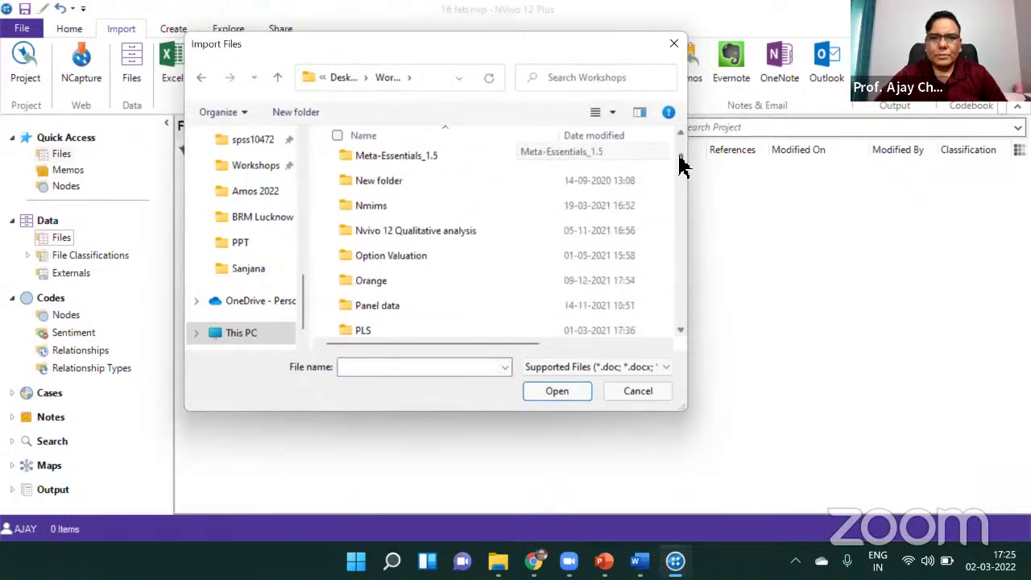
{"action": "left_click", "coordinate": [419, 234]}
{"action": "double_click", "coordinate": [419, 233]}
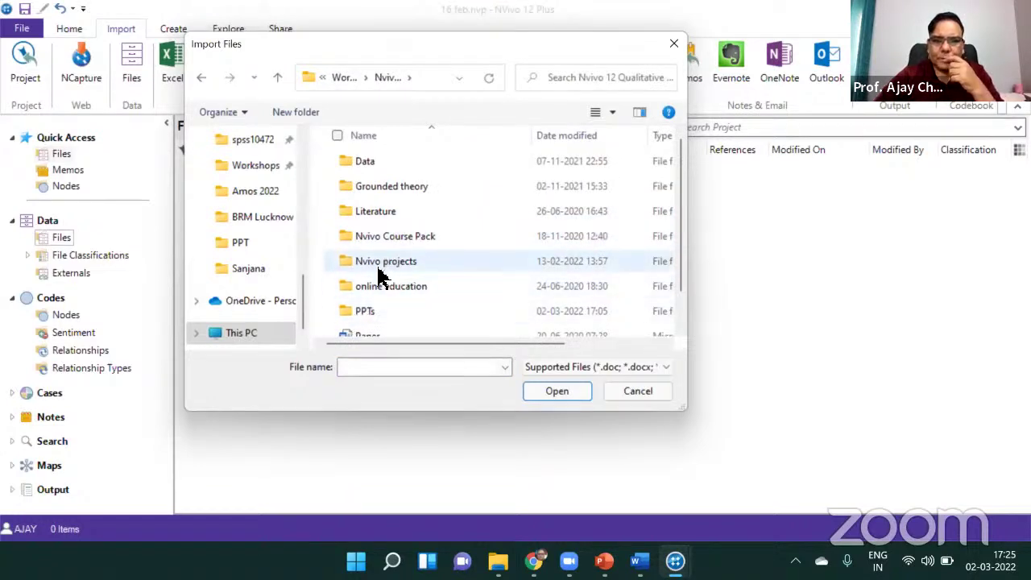
{"action": "double_click", "coordinate": [385, 166]}
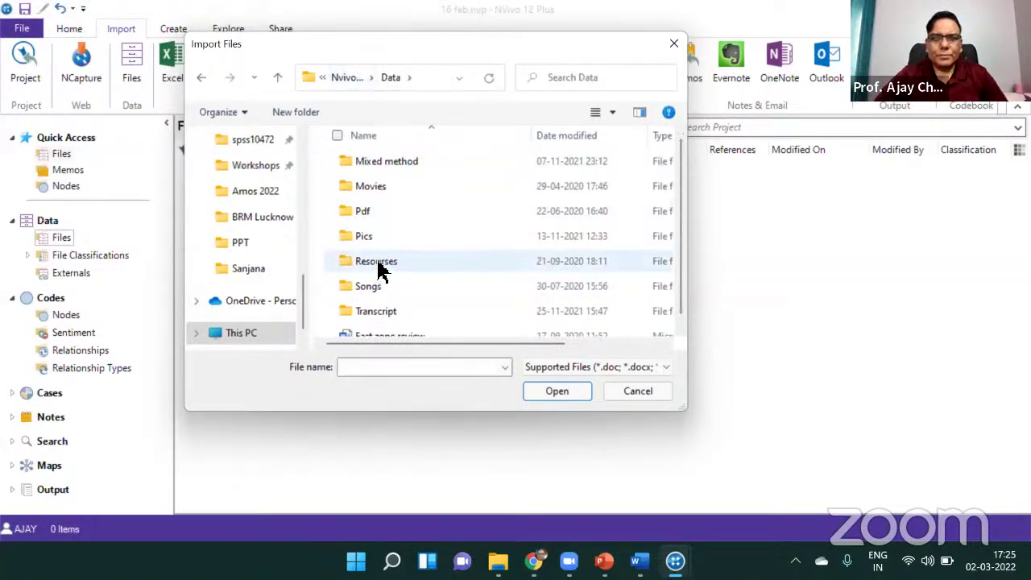
{"action": "double_click", "coordinate": [377, 313]}
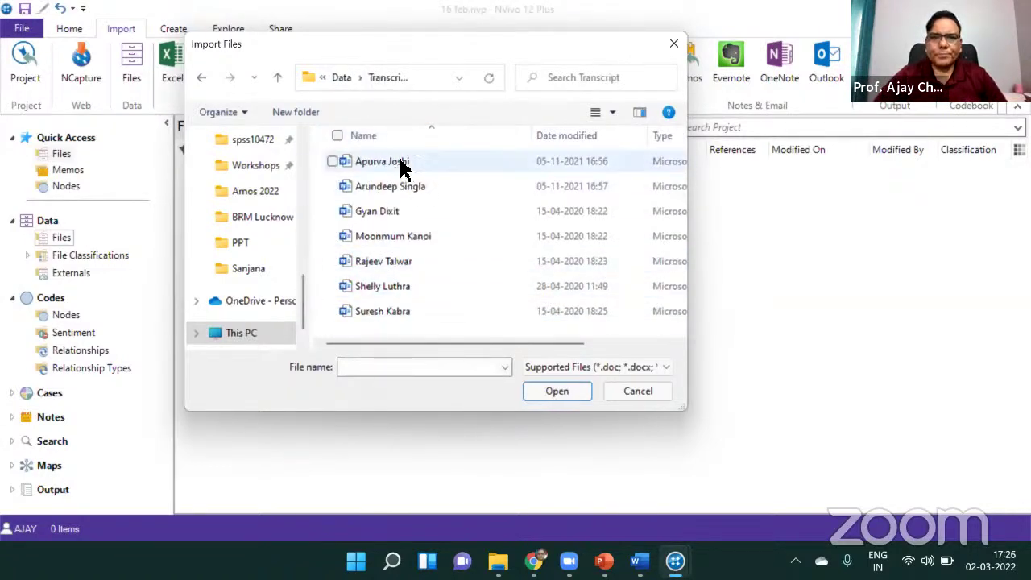
{"action": "left_click", "coordinate": [674, 43]}
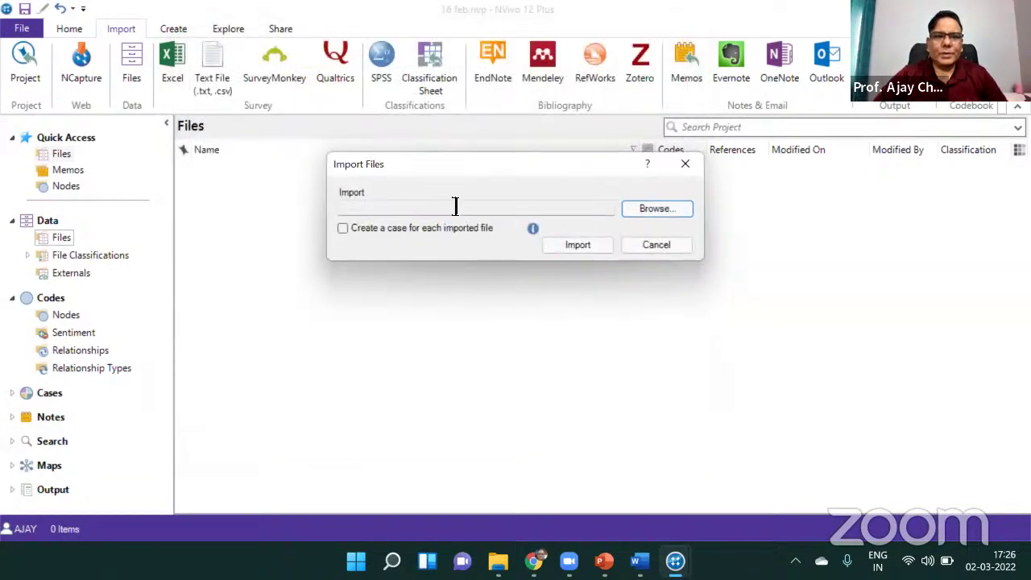
Import Blockchain.pdf from the My Publications folder on the Desktop, keeping the name Blockchain in its PDF properties
{"action": "left_click", "coordinate": [651, 214]}
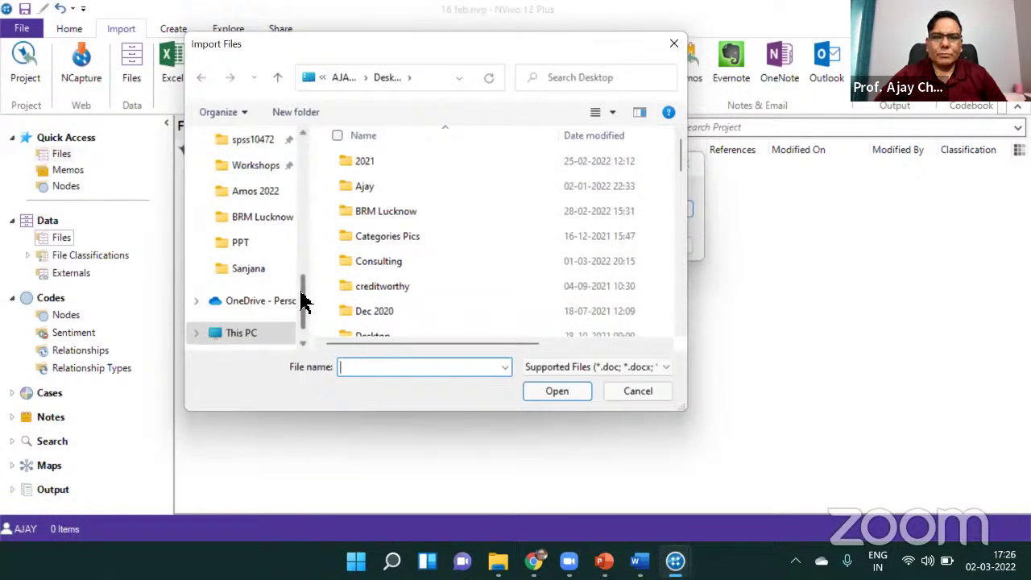
{"action": "left_click_drag", "start_coordinate": [302, 300], "coordinate": [322, 135]}
{"action": "left_click", "coordinate": [248, 174]}
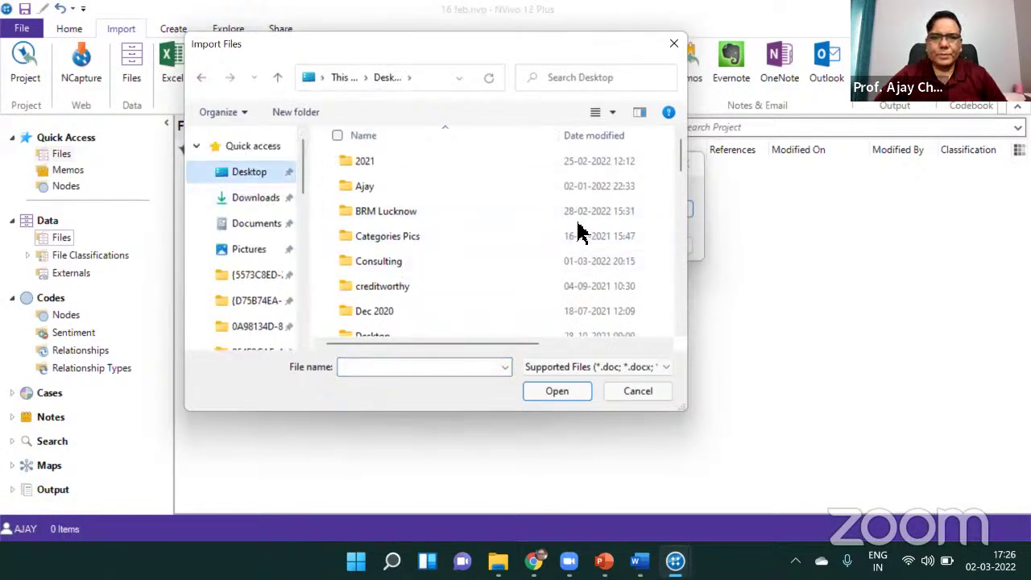
{"action": "left_click_drag", "start_coordinate": [680, 161], "coordinate": [662, 208]}
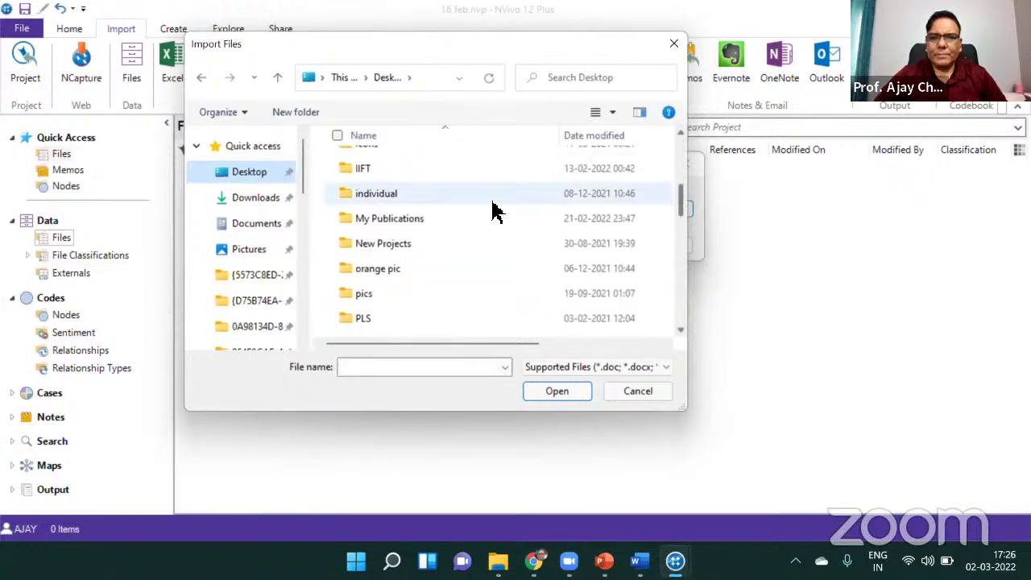
{"action": "left_click", "coordinate": [403, 223]}
{"action": "double_click", "coordinate": [403, 223]}
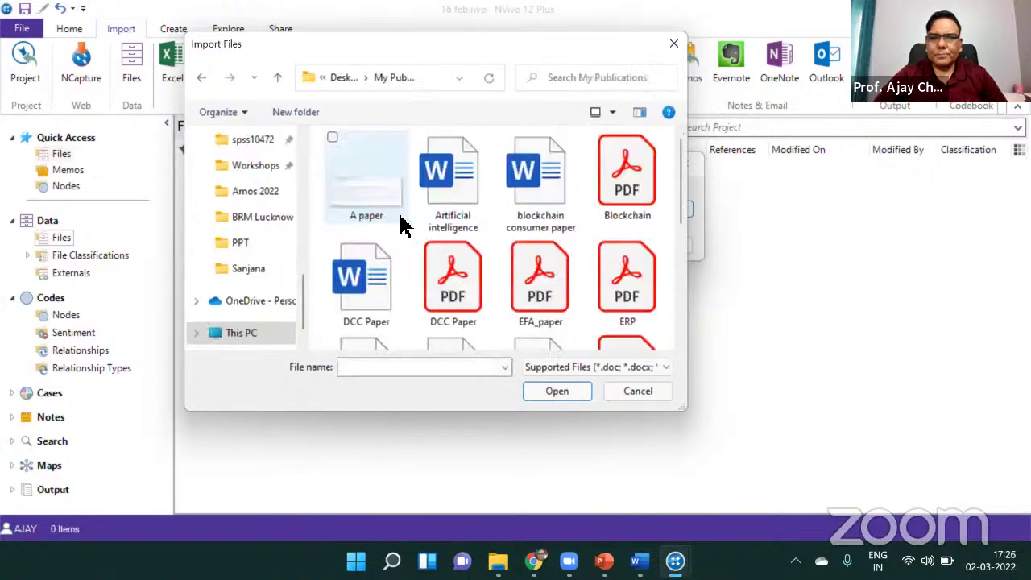
{"action": "left_click", "coordinate": [635, 178]}
{"action": "double_click", "coordinate": [635, 178]}
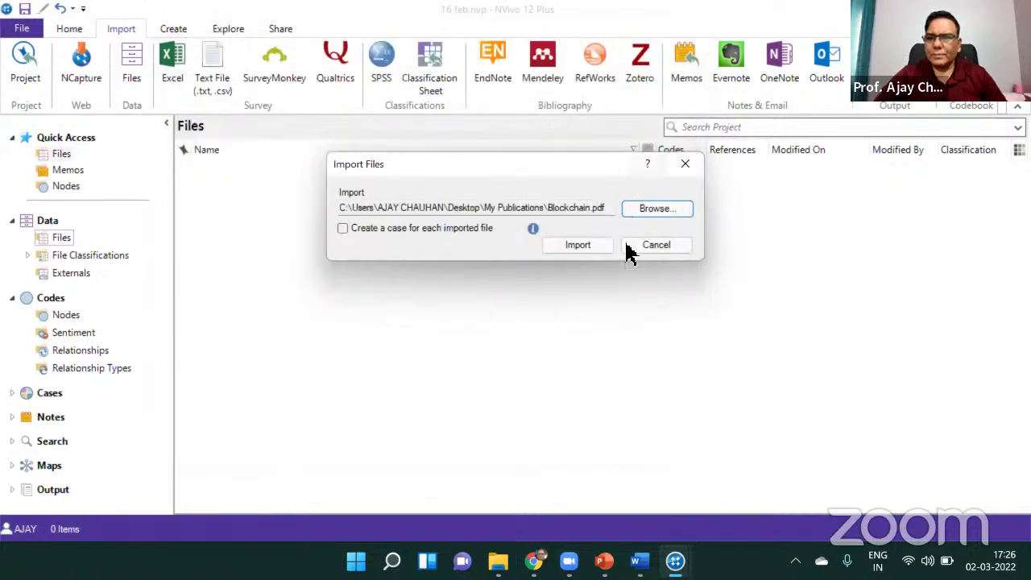
{"action": "left_click", "coordinate": [582, 245]}
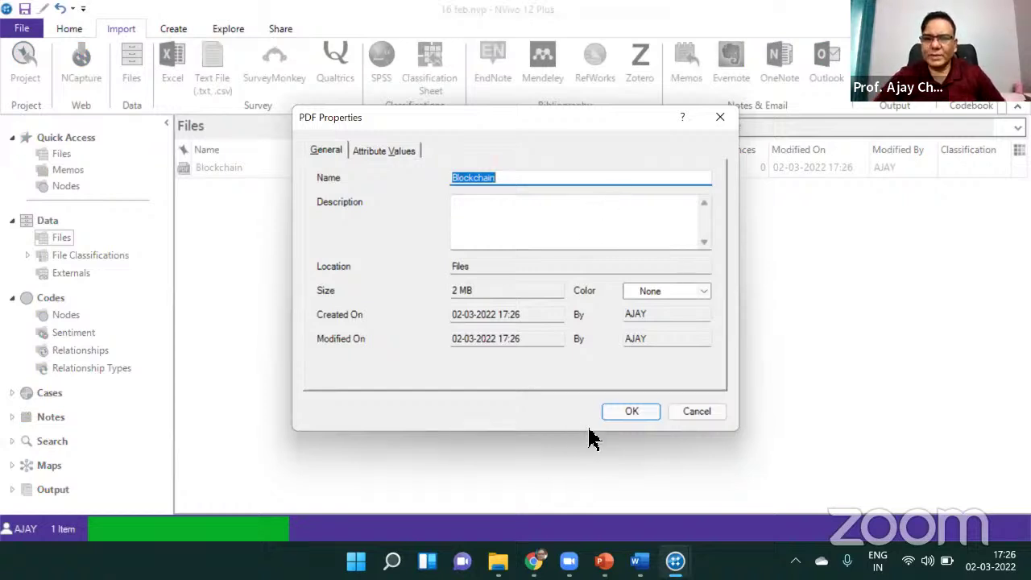
{"action": "left_click", "coordinate": [627, 411]}
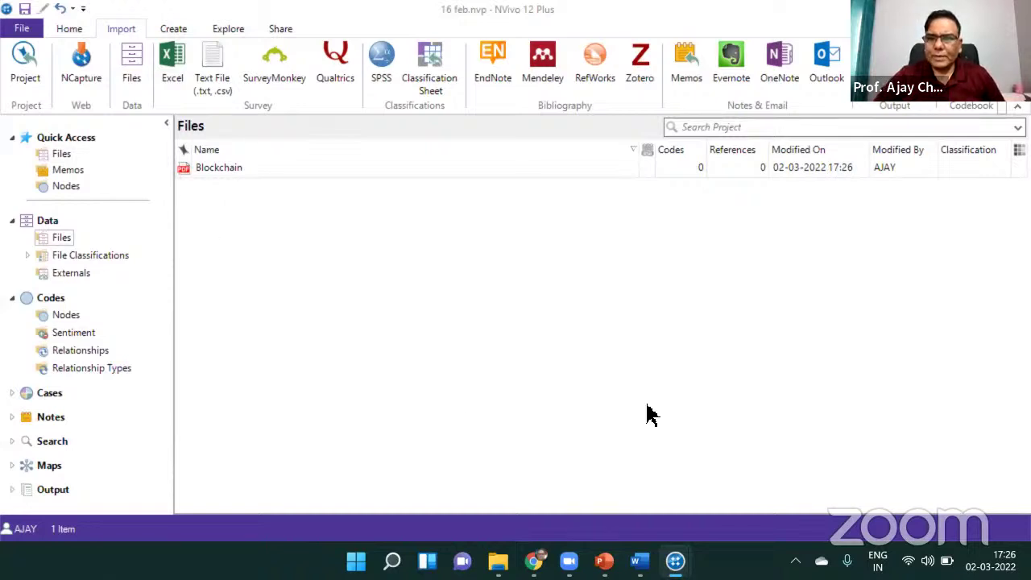
Switch to the PowerPoint presentation, highlight the slide title "Automatic theme generation", and return to NVivo
{"action": "key", "text": "alt+Tab"}
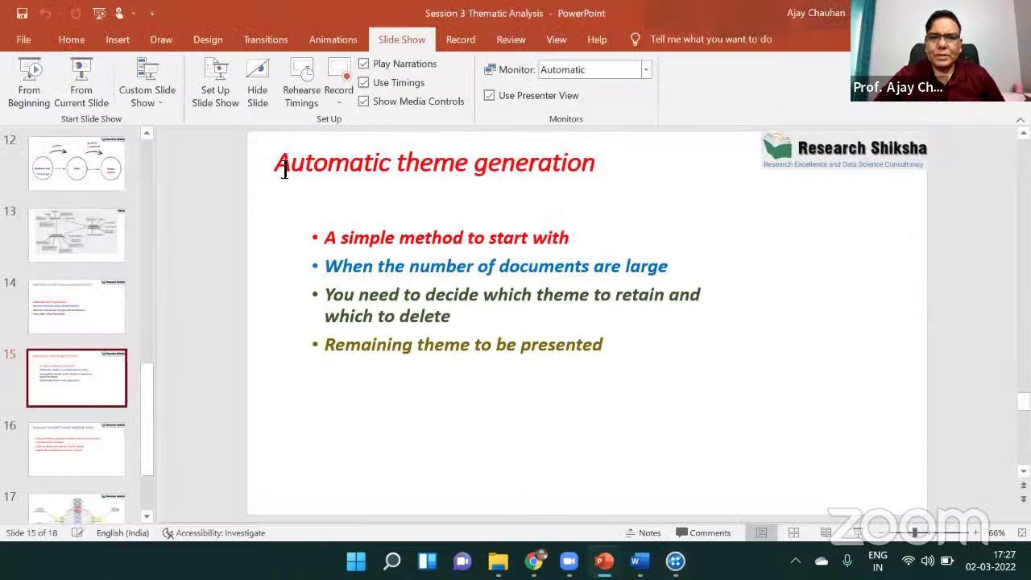
{"action": "left_click_drag", "start_coordinate": [276, 164], "coordinate": [564, 183]}
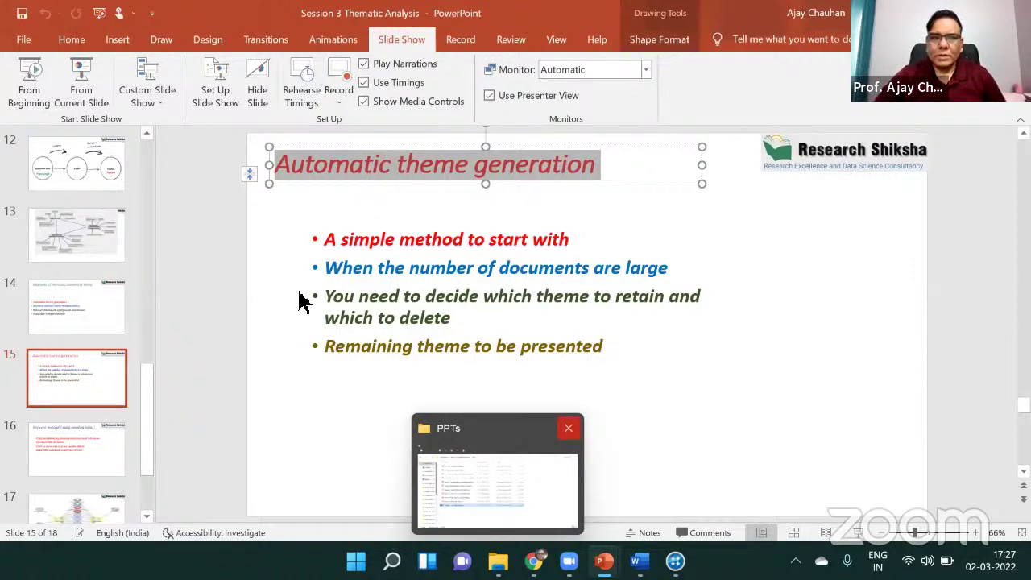
{"action": "key", "text": "alt+Tab"}
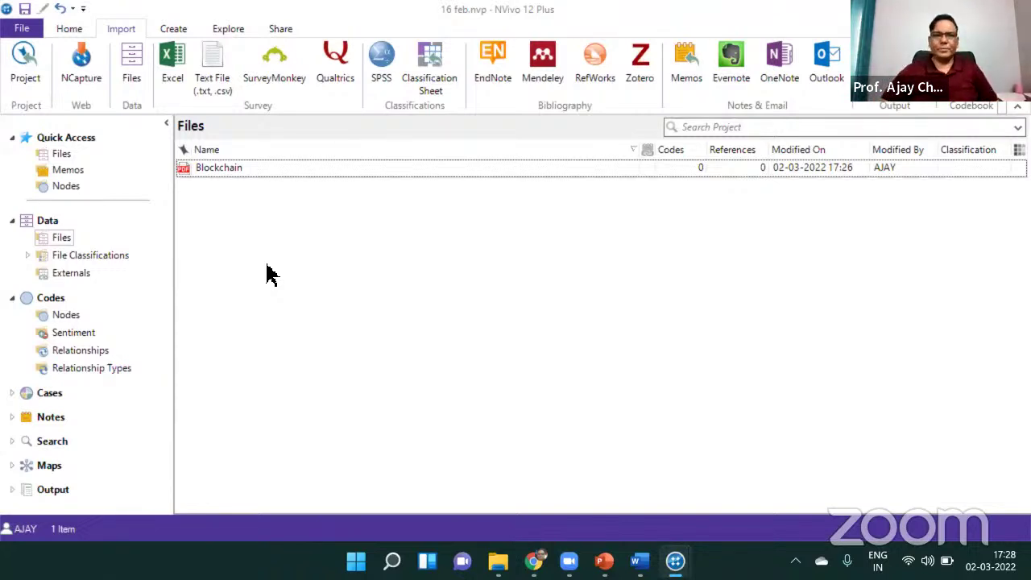
Auto code the Blockchain PDF by identifying themes, keeping all identified themes selected and creating their nodes
{"action": "left_click", "coordinate": [221, 171]}
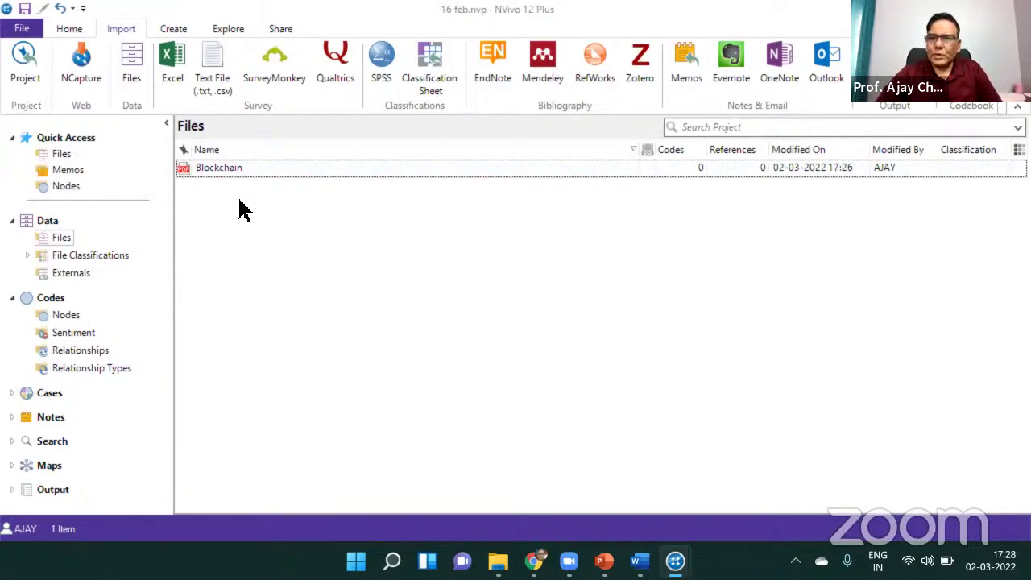
{"action": "right_click", "coordinate": [232, 175]}
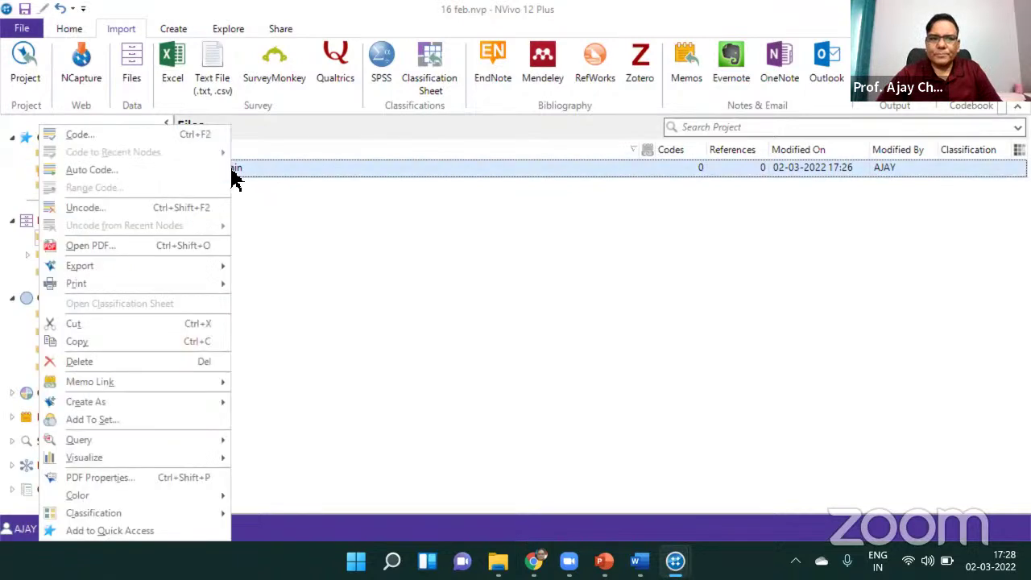
{"action": "left_click", "coordinate": [90, 171]}
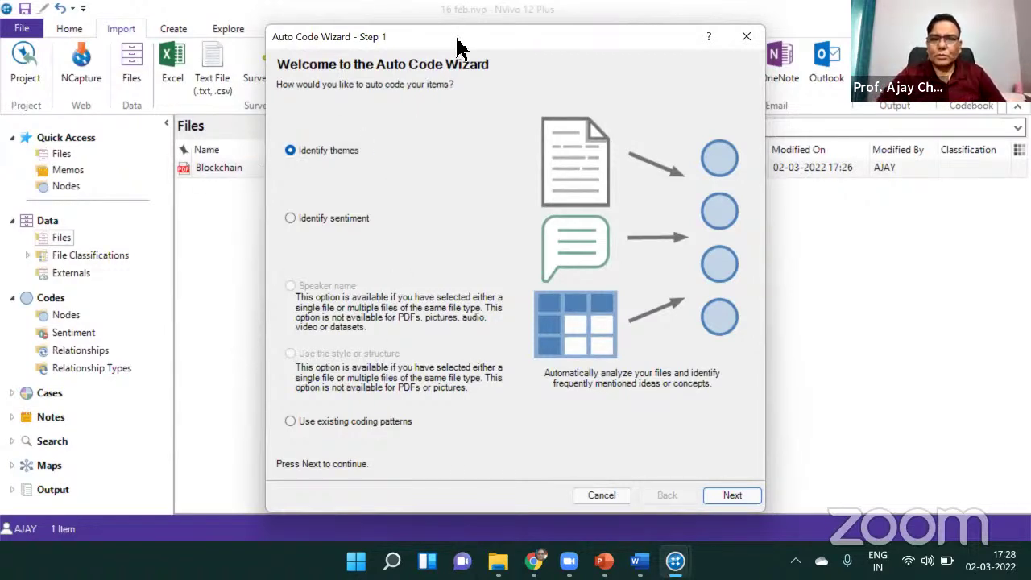
{"action": "left_click_drag", "start_coordinate": [476, 36], "coordinate": [452, 13]}
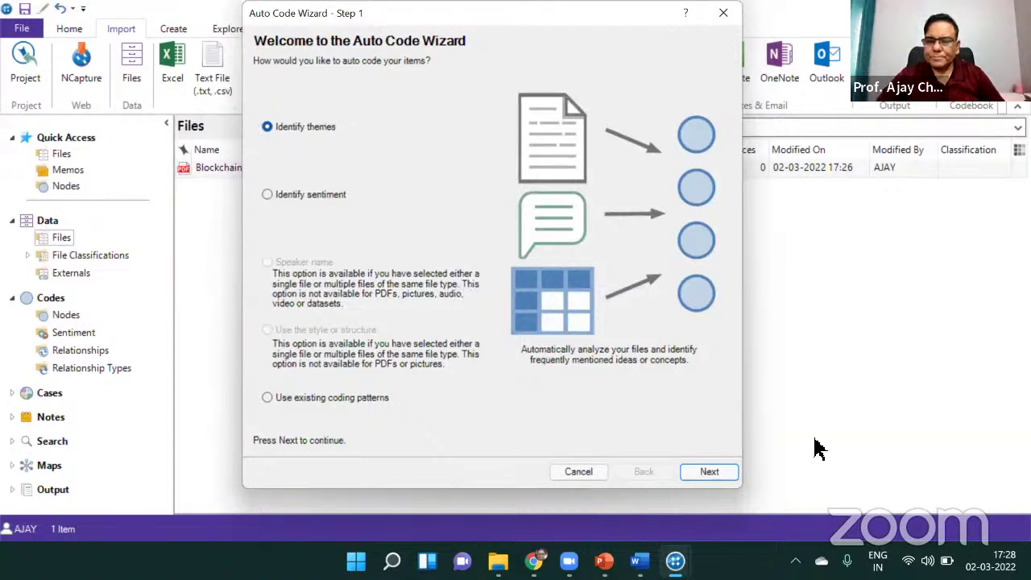
{"action": "left_click", "coordinate": [714, 472]}
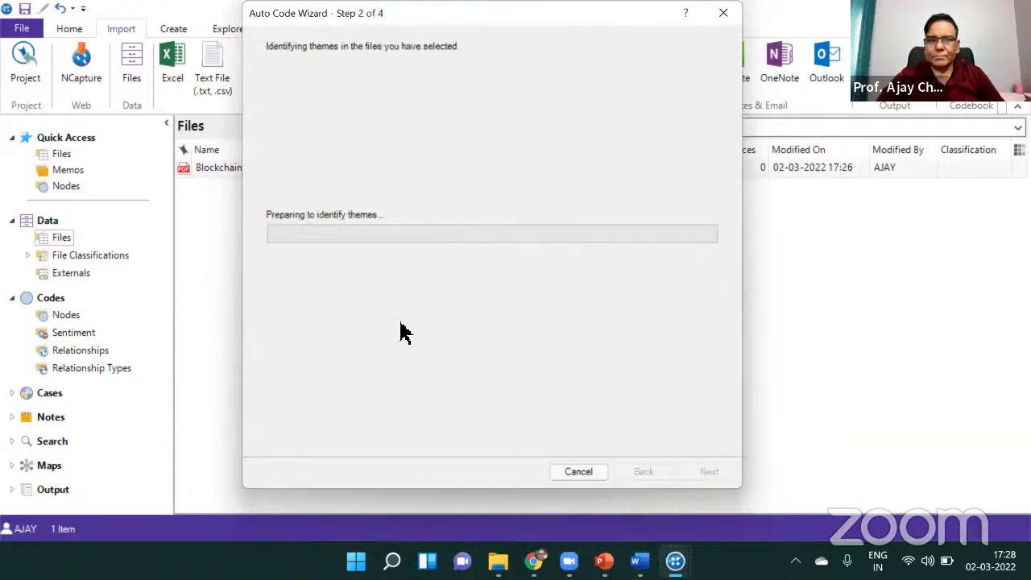
{"action": "left_click_drag", "start_coordinate": [494, 19], "coordinate": [438, 19]}
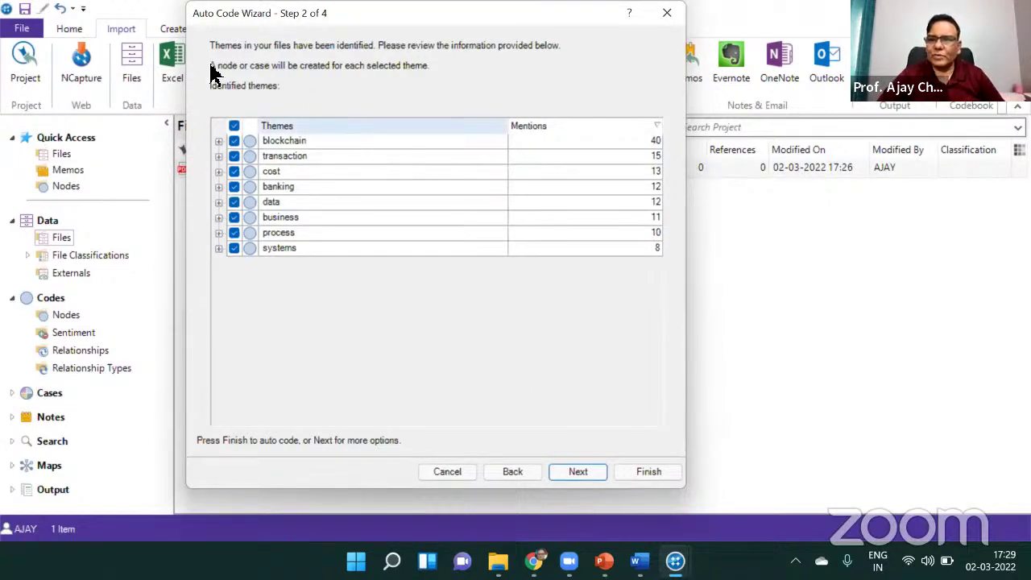
{"action": "left_click", "coordinate": [649, 473]}
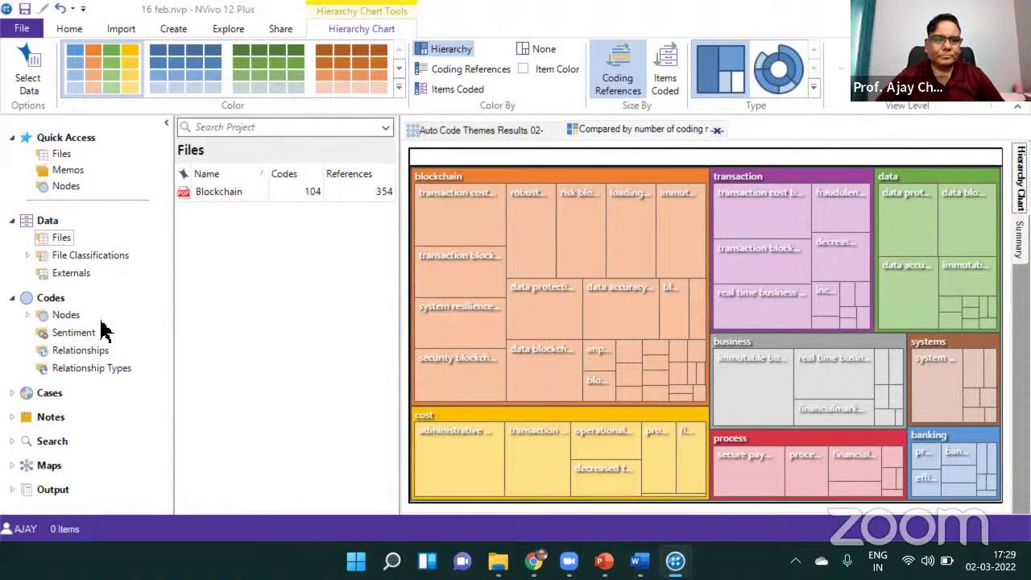
Show the Autocoded Themes folder under Nodes and widen its list to review each theme's files and references
{"action": "left_click", "coordinate": [28, 316]}
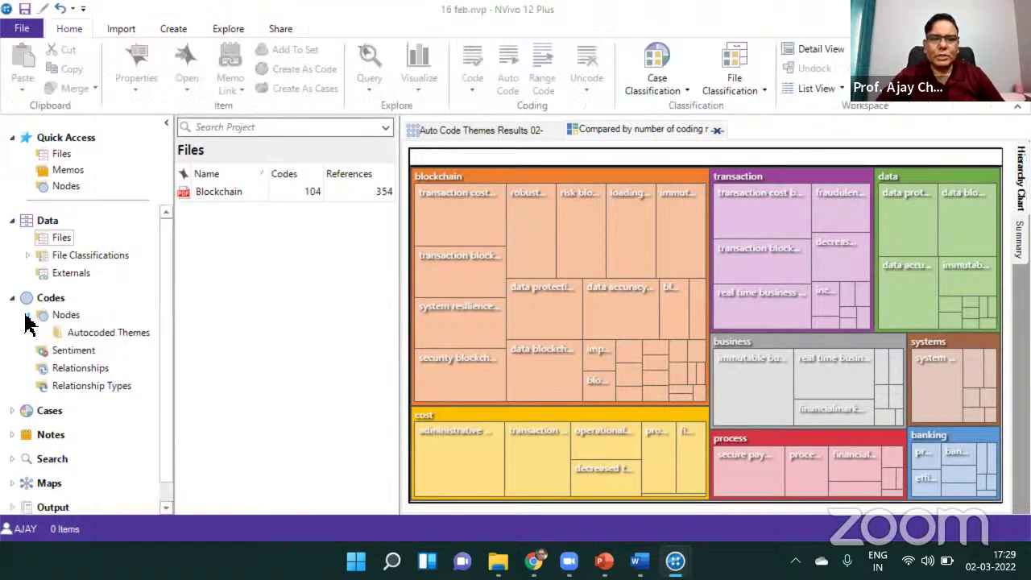
{"action": "left_click", "coordinate": [82, 337]}
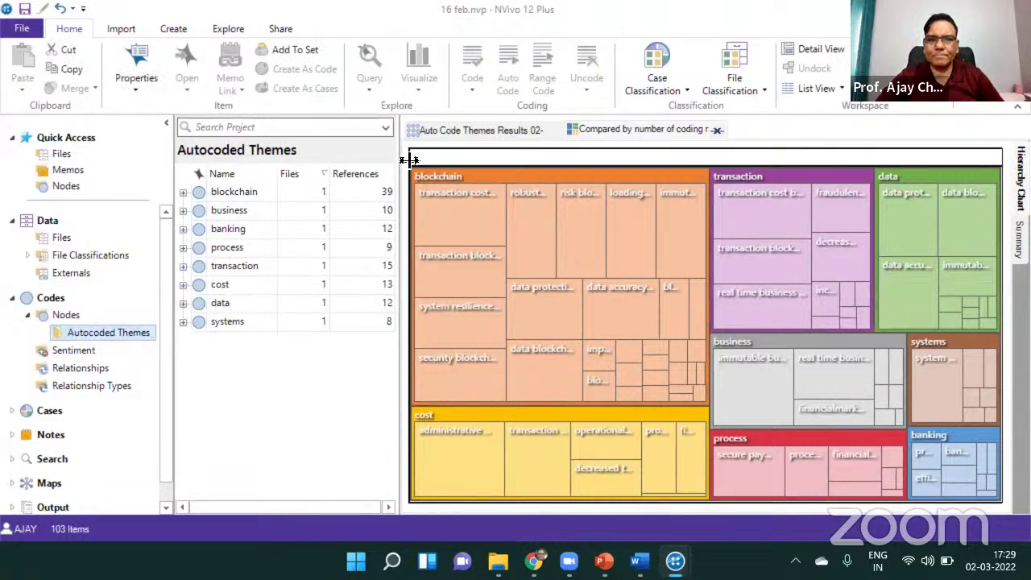
{"action": "left_click_drag", "start_coordinate": [402, 155], "coordinate": [697, 135]}
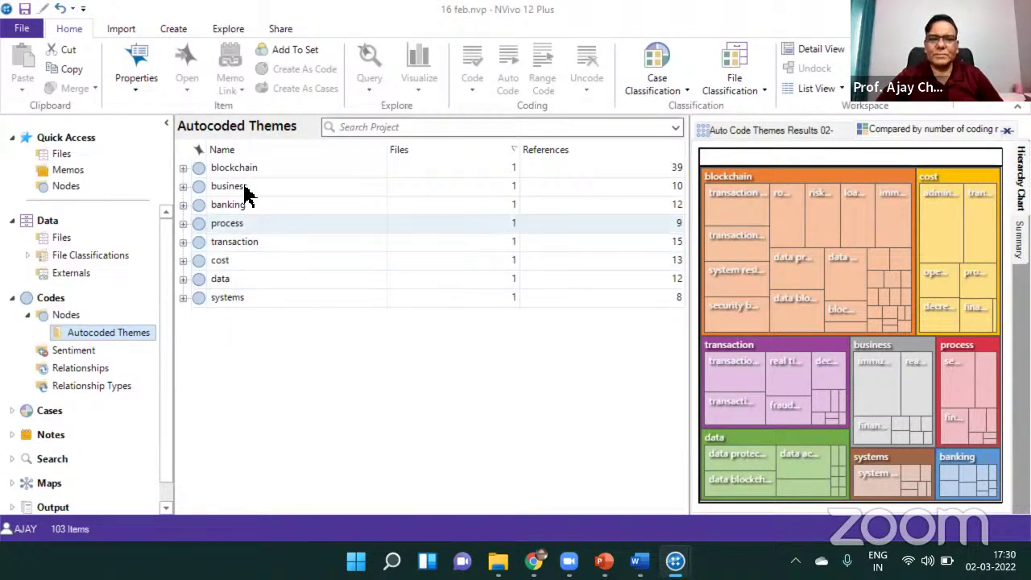
{"action": "left_click", "coordinate": [216, 242]}
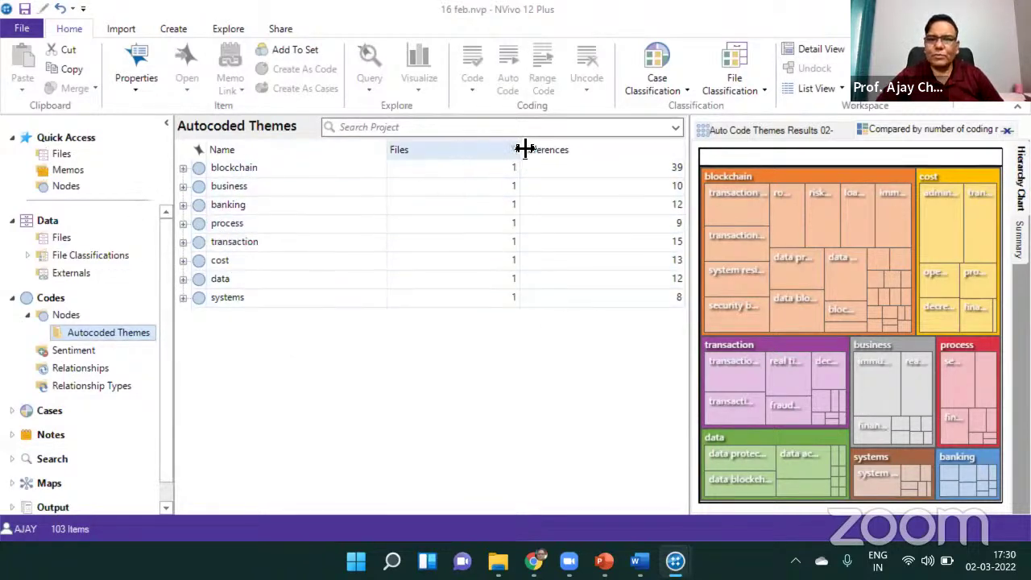
{"action": "mouse_move", "coordinate": [520, 149]}
{"action": "left_mouse_down"}
{"action": "mouse_move", "coordinate": [490, 149]}
{"action": "mouse_move", "coordinate": [501, 149]}
{"action": "left_mouse_up"}
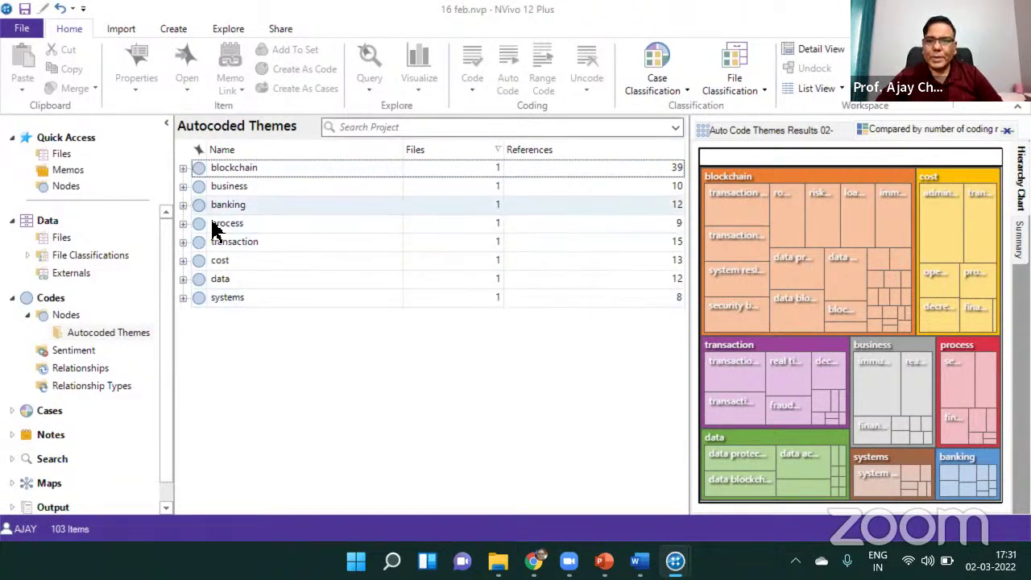
Expand the banking theme and view the bank executives node's coded reference, enlarging the reference view to fit the full text
{"action": "left_click", "coordinate": [177, 205]}
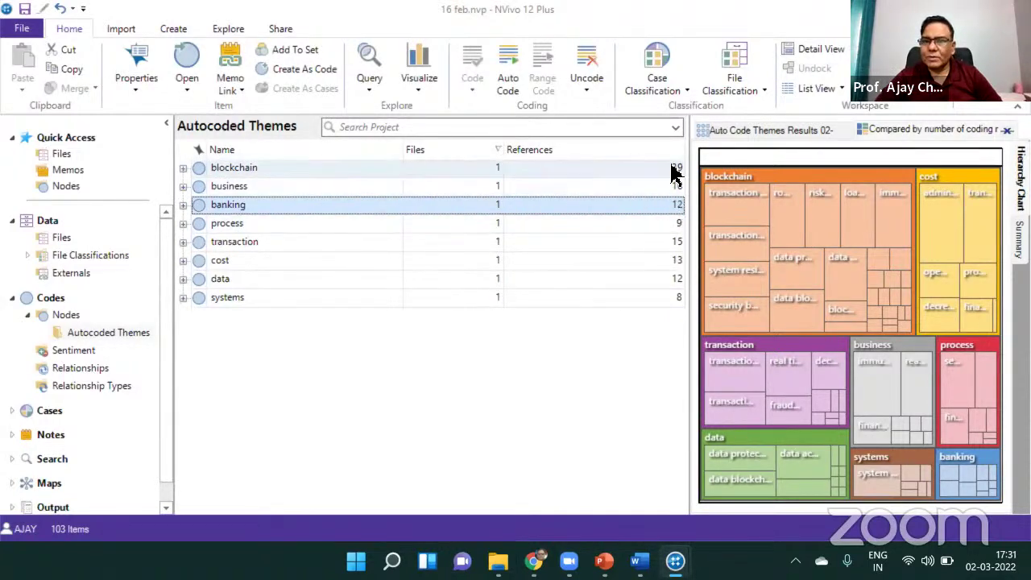
{"action": "left_click", "coordinate": [183, 205]}
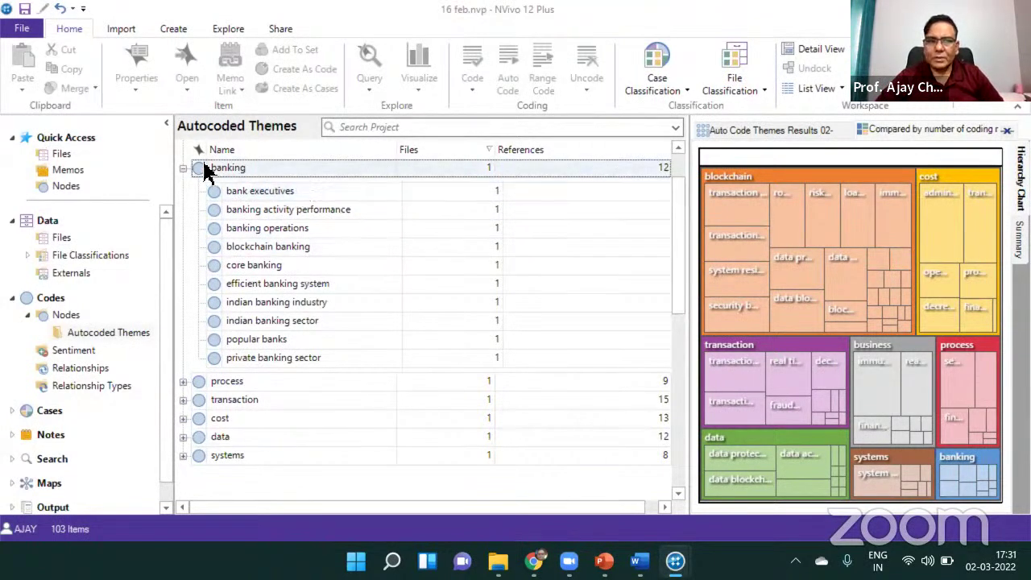
{"action": "left_click", "coordinate": [267, 191]}
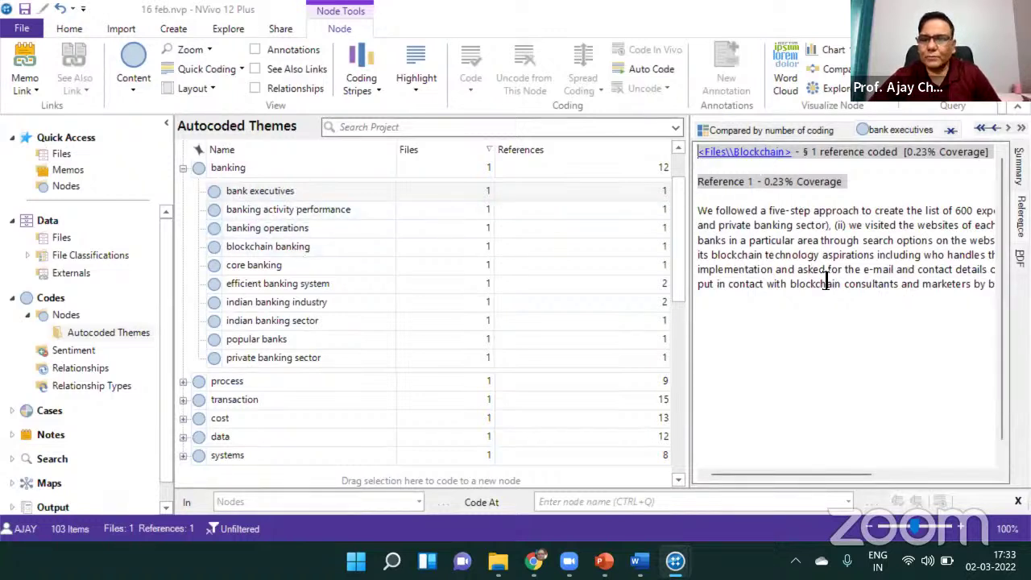
{"action": "left_click_drag", "start_coordinate": [692, 290], "coordinate": [635, 283]}
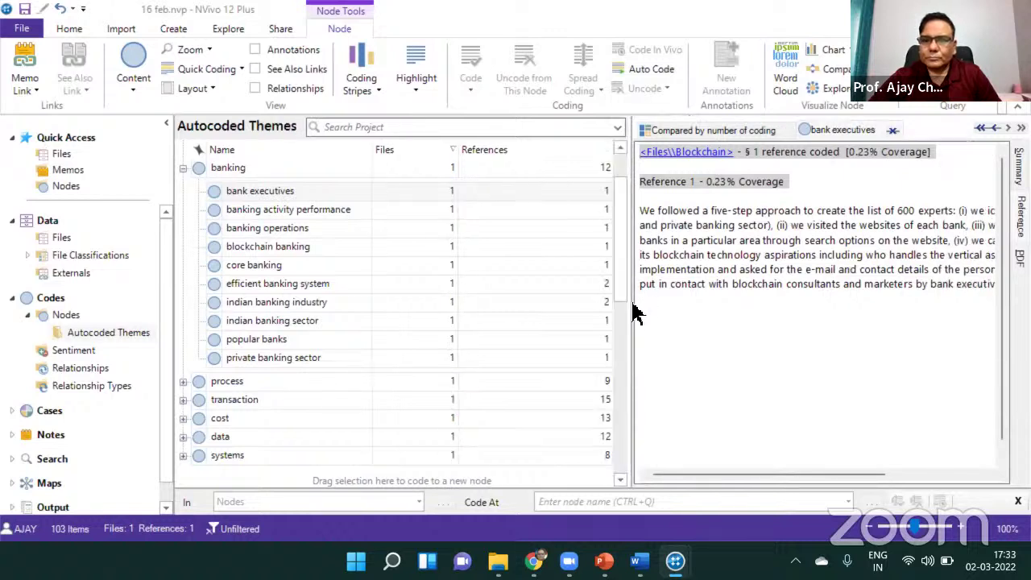
{"action": "left_click_drag", "start_coordinate": [633, 299], "coordinate": [543, 283]}
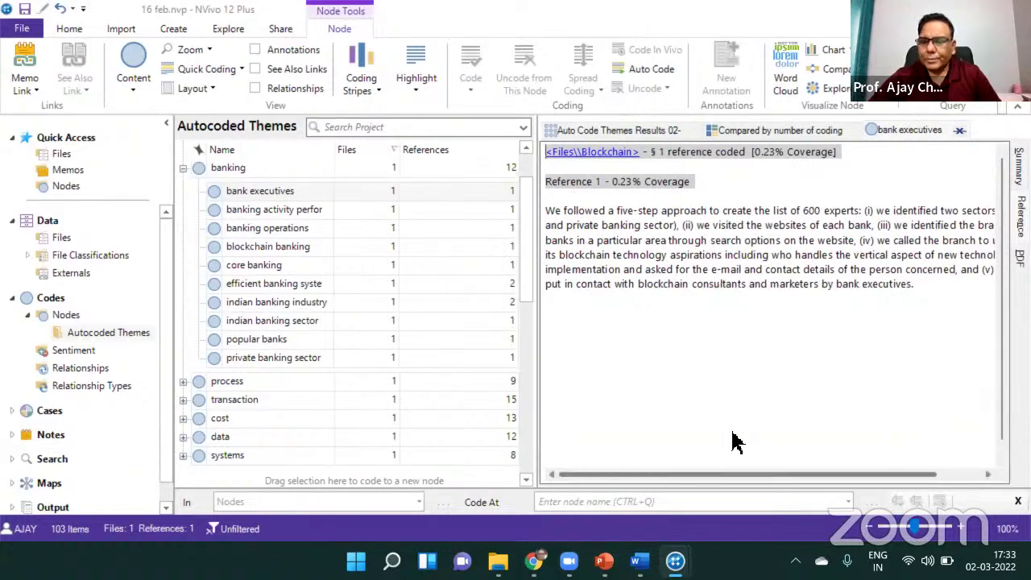
{"action": "scroll", "coordinate": [732, 438], "scroll_direction": "right", "scroll_amount": 2}
{"action": "scroll", "coordinate": [734, 459], "scroll_direction": "left", "scroll_amount": 2}
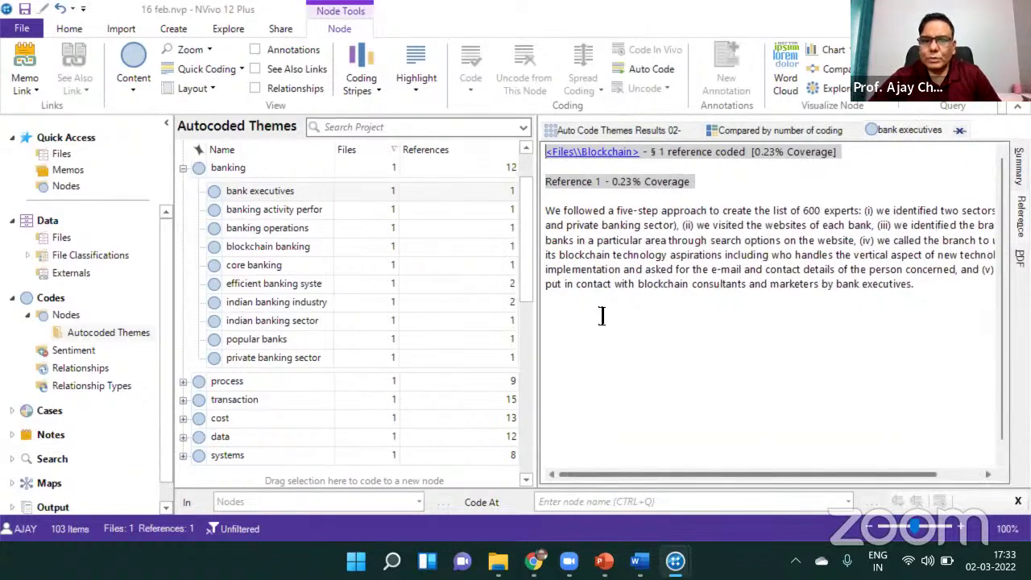
{"action": "left_click_drag", "start_coordinate": [545, 315], "coordinate": [486, 314]}
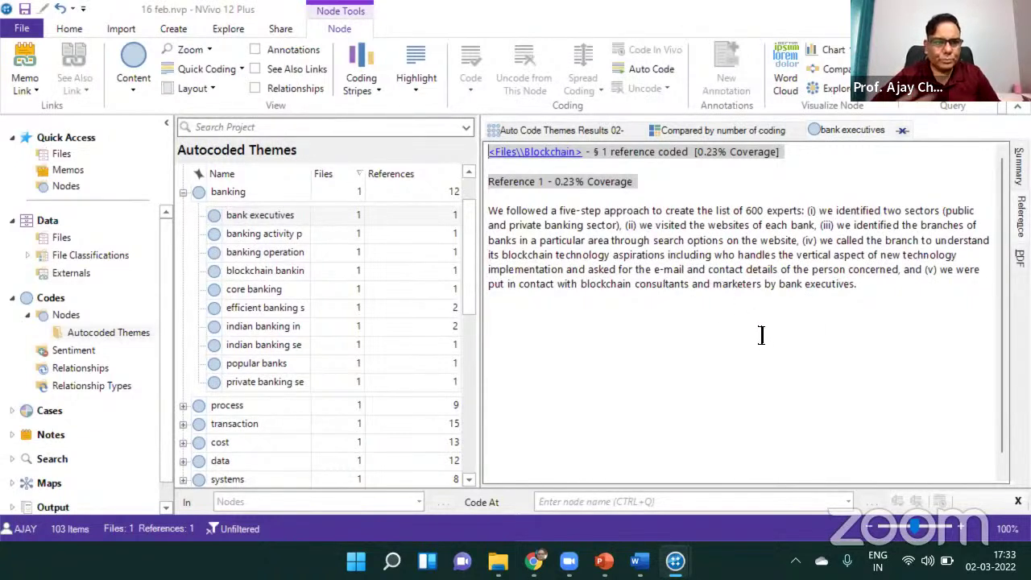
Examine the core banking node's coded reference and highlight the phrase "core banking" in its text
{"action": "left_click", "coordinate": [249, 292]}
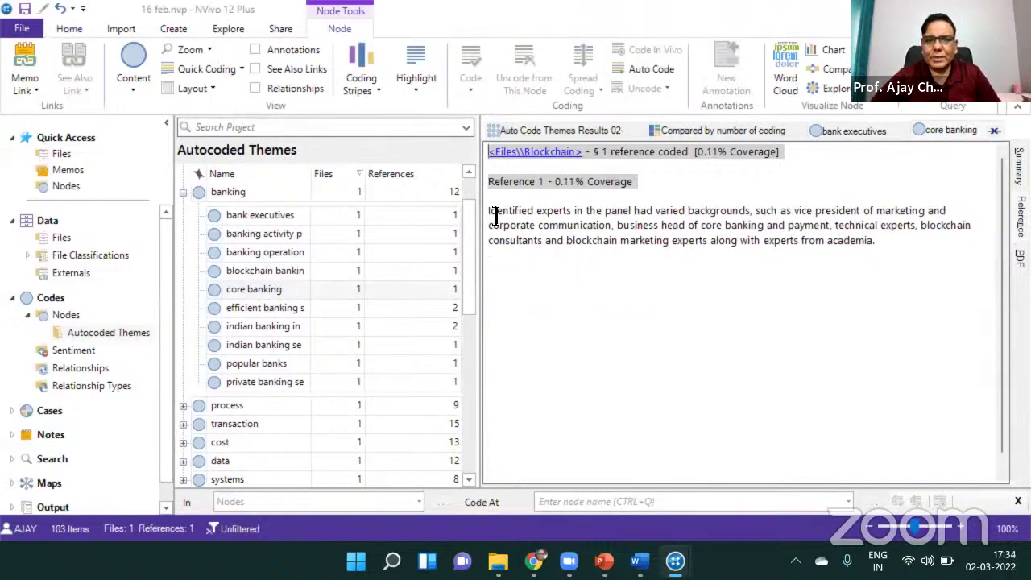
{"action": "left_click_drag", "start_coordinate": [496, 216], "coordinate": [893, 265]}
{"action": "left_click", "coordinate": [776, 298]}
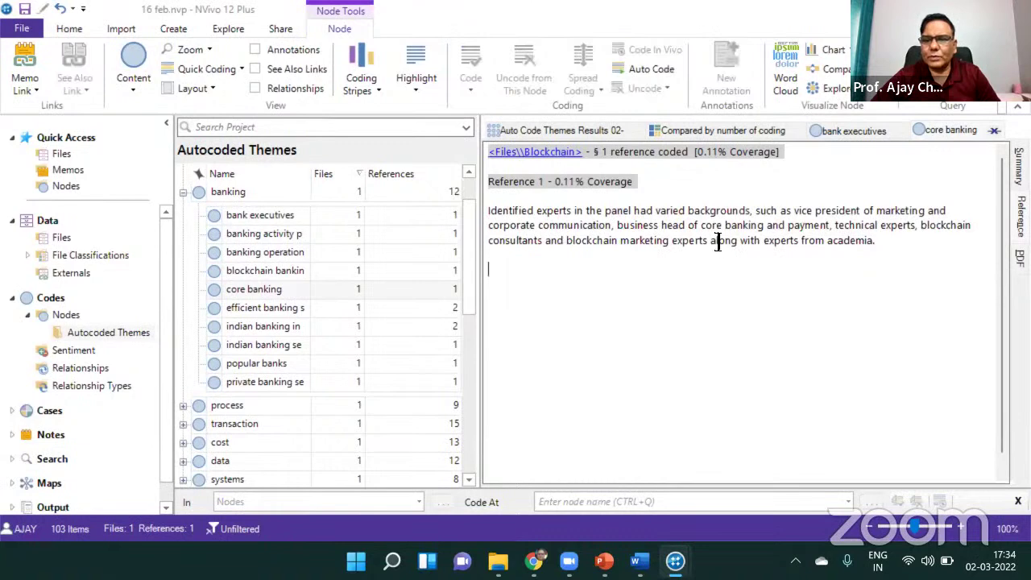
{"action": "left_click_drag", "start_coordinate": [706, 227], "coordinate": [767, 232]}
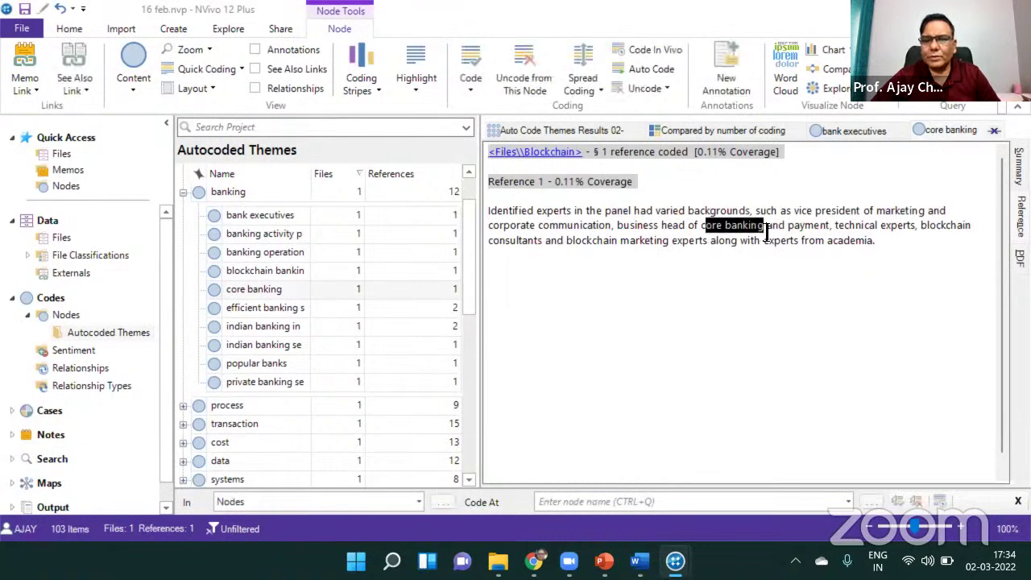
{"action": "left_click", "coordinate": [727, 315]}
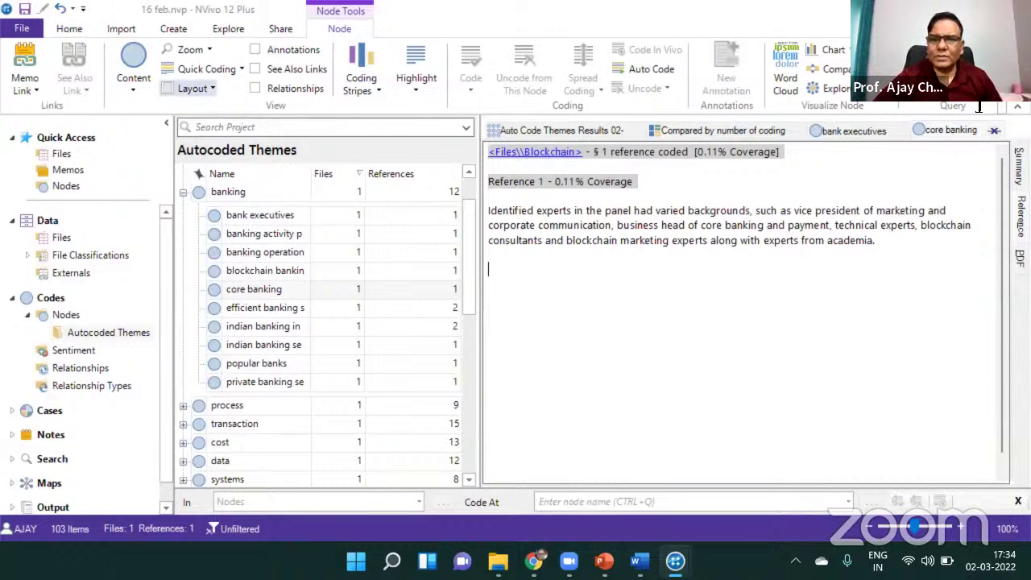
Delete the core banking node from the banking theme
{"action": "right_click", "coordinate": [246, 294]}
{"action": "left_click", "coordinate": [77, 291]}
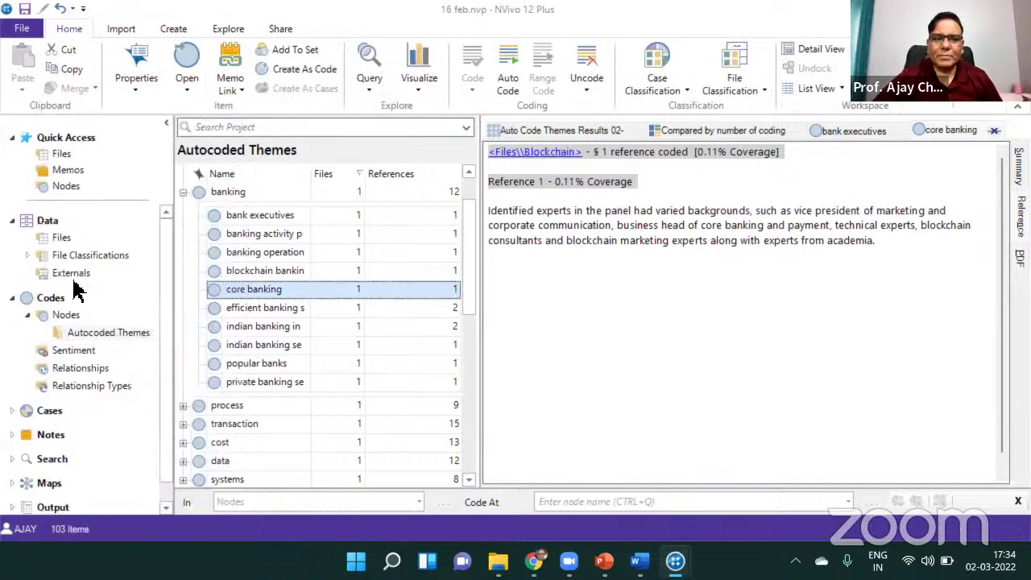
{"action": "left_click", "coordinate": [555, 338]}
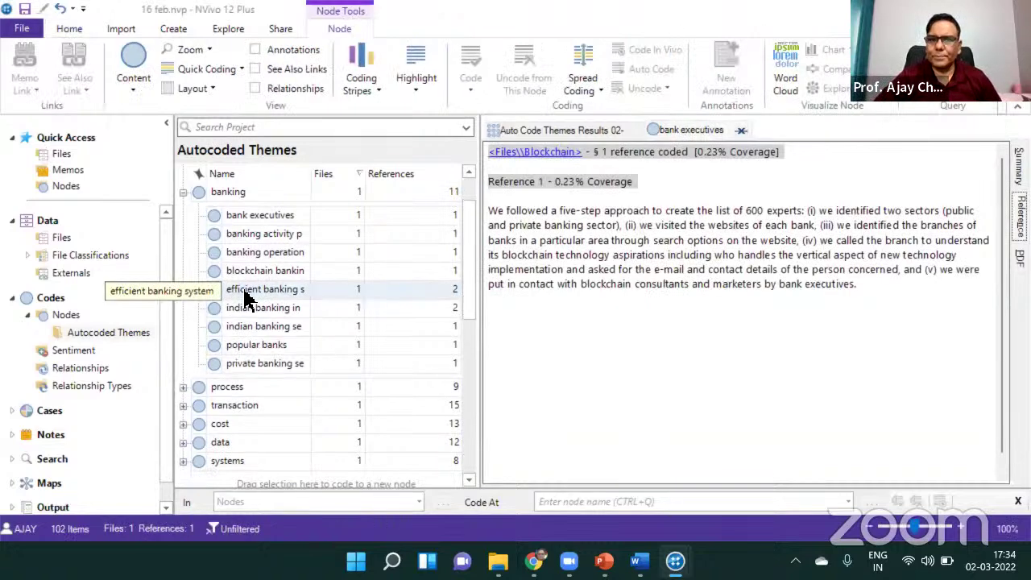
Collapse the banking theme and close the open bank executives reference and Auto Code Themes Results matrix
{"action": "left_click", "coordinate": [183, 192]}
{"action": "left_click", "coordinate": [241, 192]}
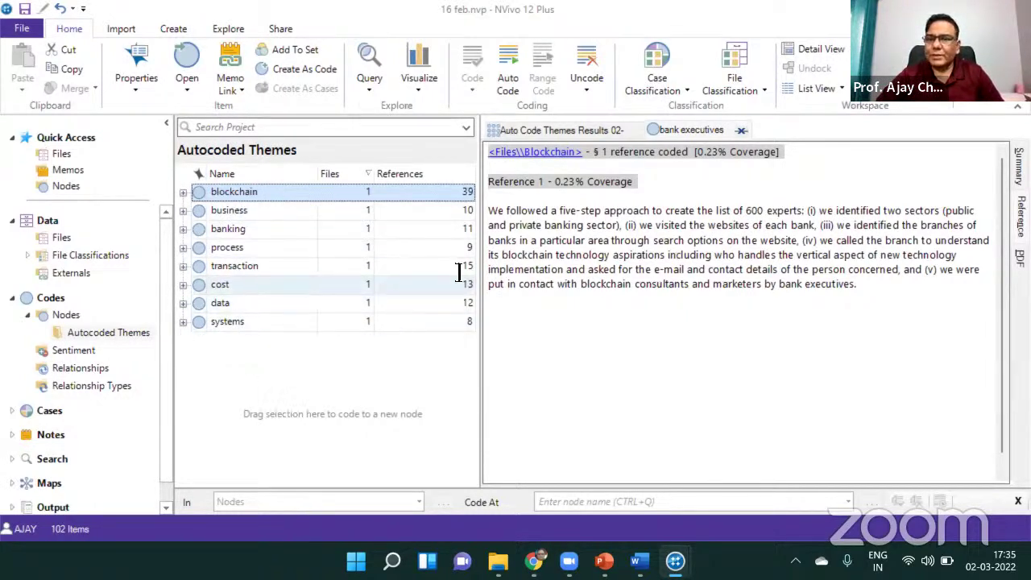
{"action": "left_click", "coordinate": [742, 132]}
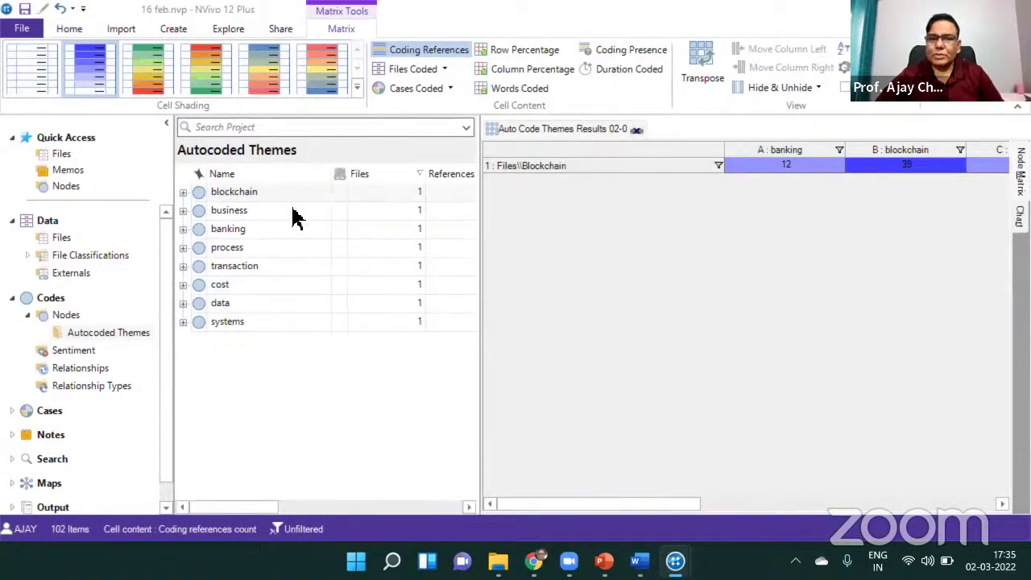
{"action": "key", "text": "ctrl+F4"}
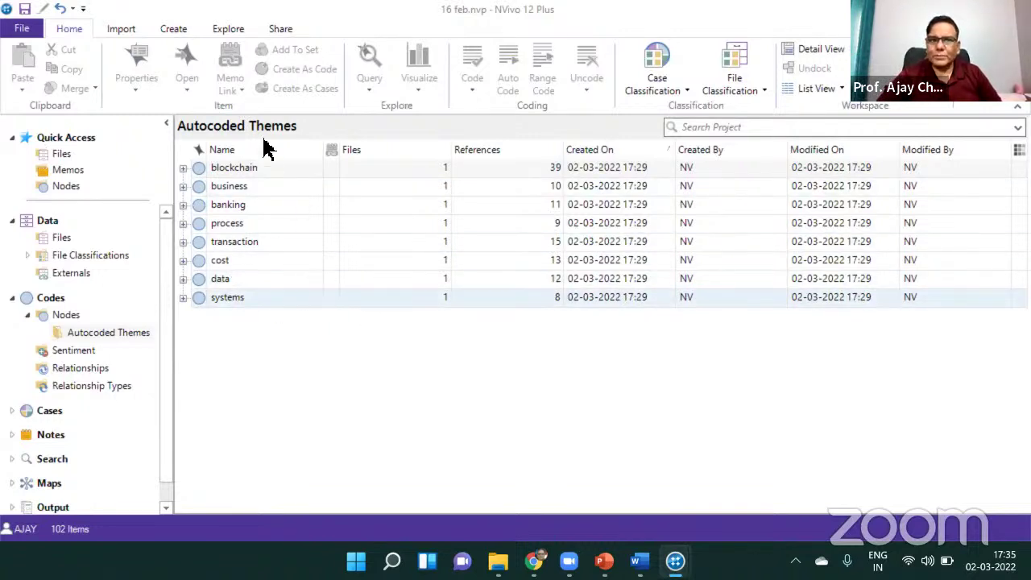
{"action": "left_click", "coordinate": [280, 30]}
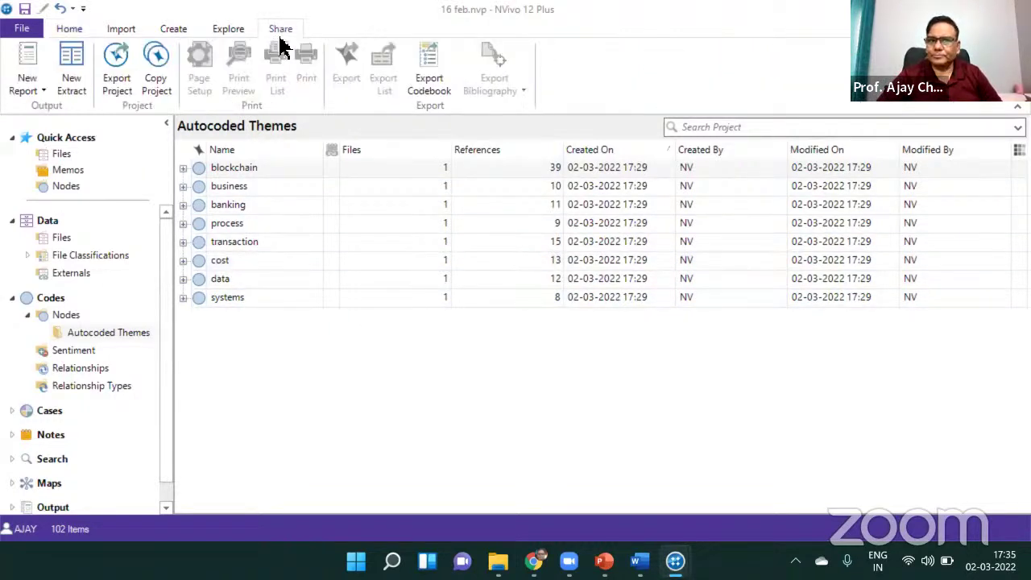
{"action": "left_click", "coordinate": [429, 84]}
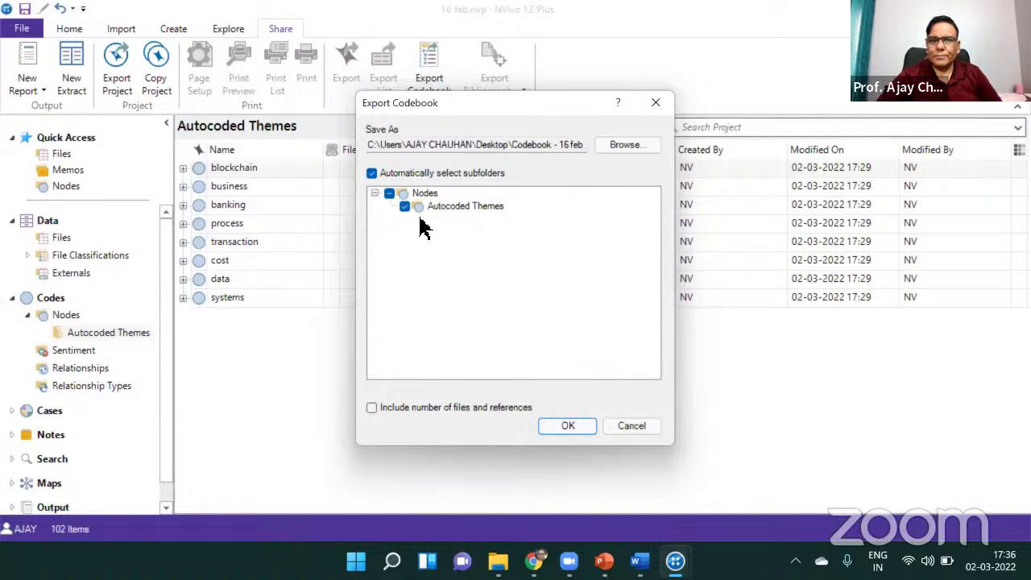
{"action": "left_click", "coordinate": [389, 194]}
{"action": "left_click", "coordinate": [390, 194]}
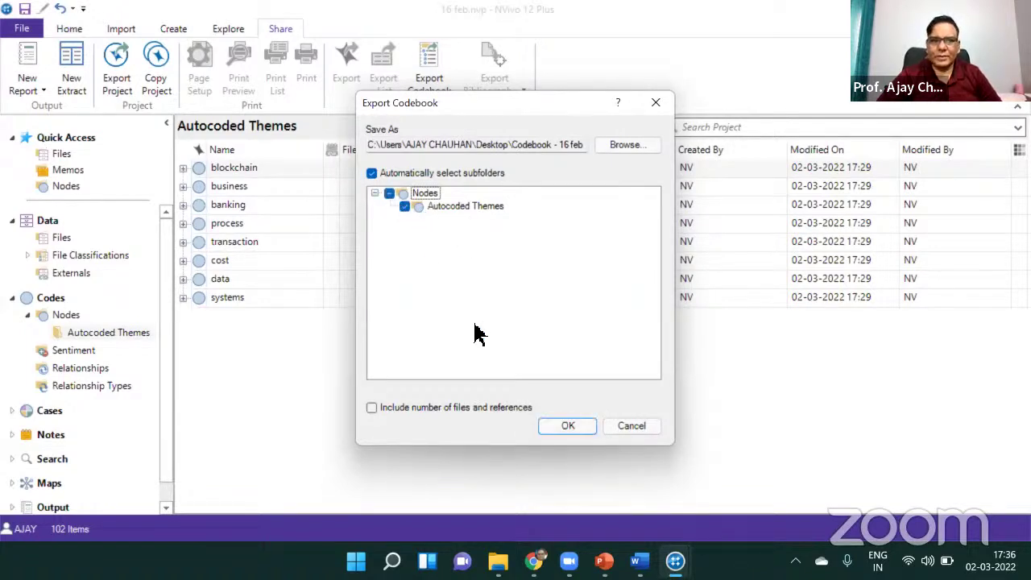
{"action": "left_click", "coordinate": [656, 102]}
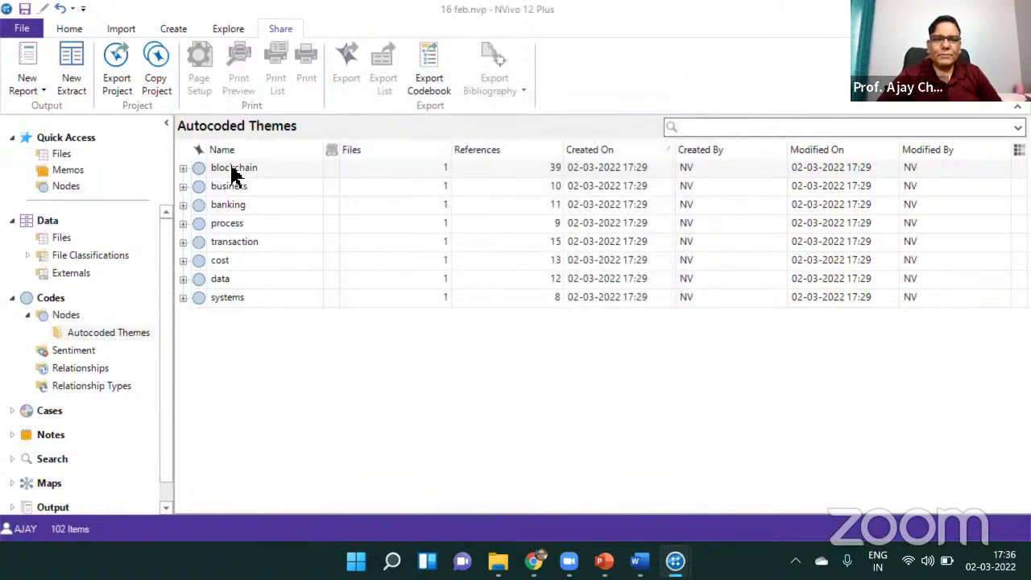
Expand the blockchain theme and export its entire content to the Desktop as blockchain.html, including the name only
{"action": "left_click", "coordinate": [231, 171]}
{"action": "left_click", "coordinate": [183, 168]}
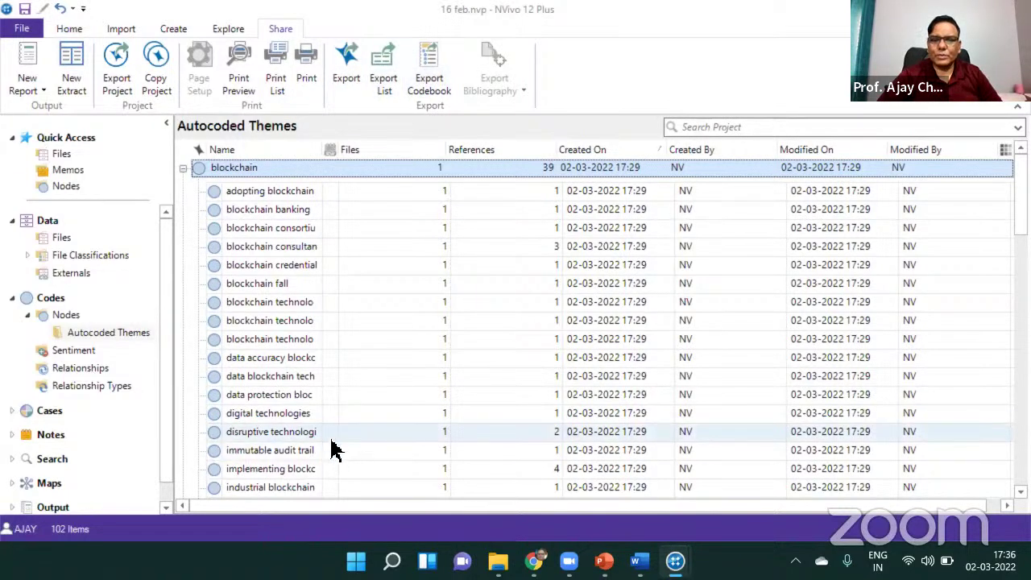
{"action": "left_click", "coordinate": [347, 75]}
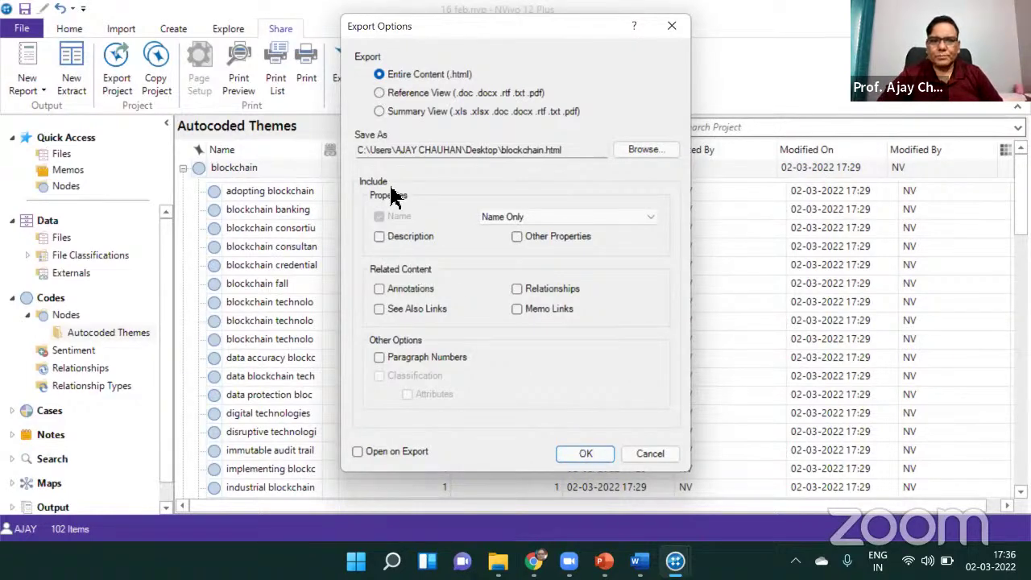
{"action": "left_click", "coordinate": [585, 456]}
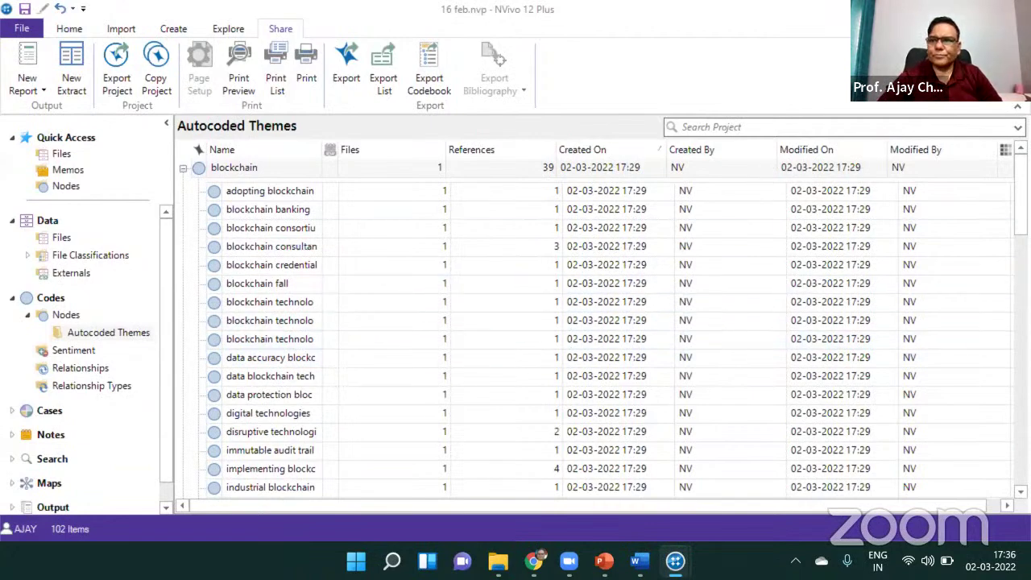
Check the desktop for the exported blockchain file and return to the 16 feb project in NVivo
{"action": "key", "text": "alt+Tab"}
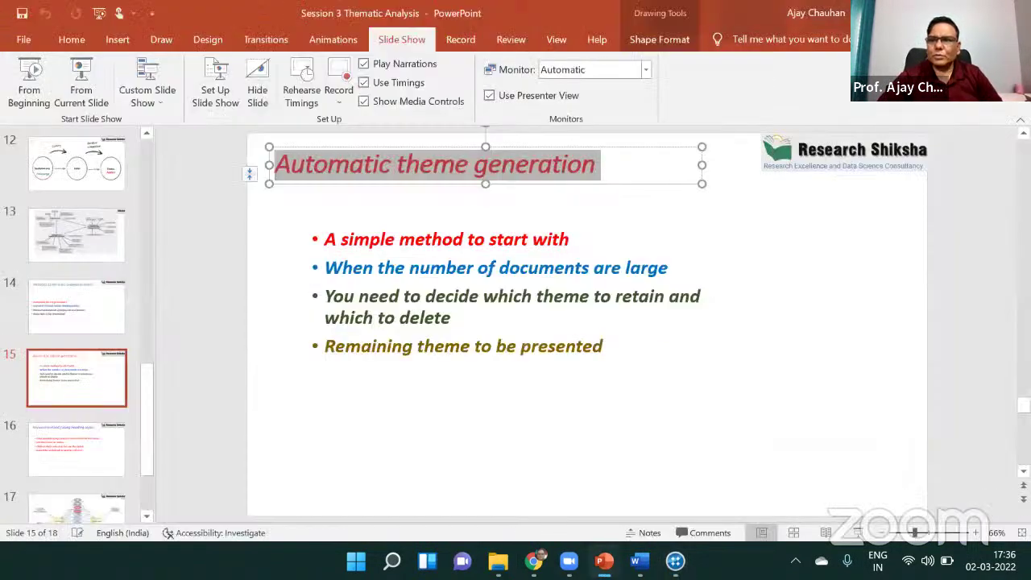
{"action": "key", "text": "super+d"}
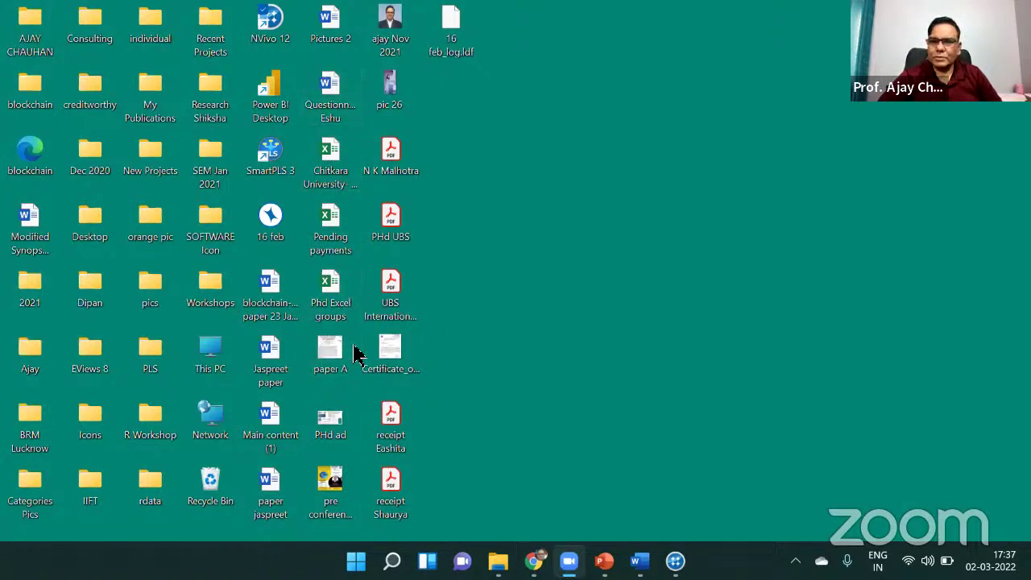
{"action": "mouse_move", "coordinate": [676, 561]}
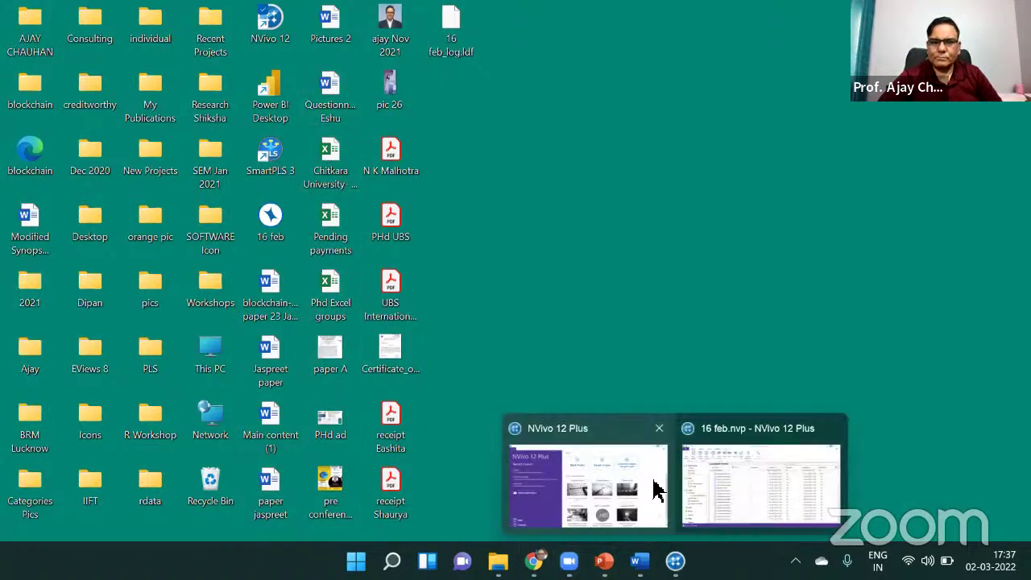
{"action": "left_click", "coordinate": [762, 483]}
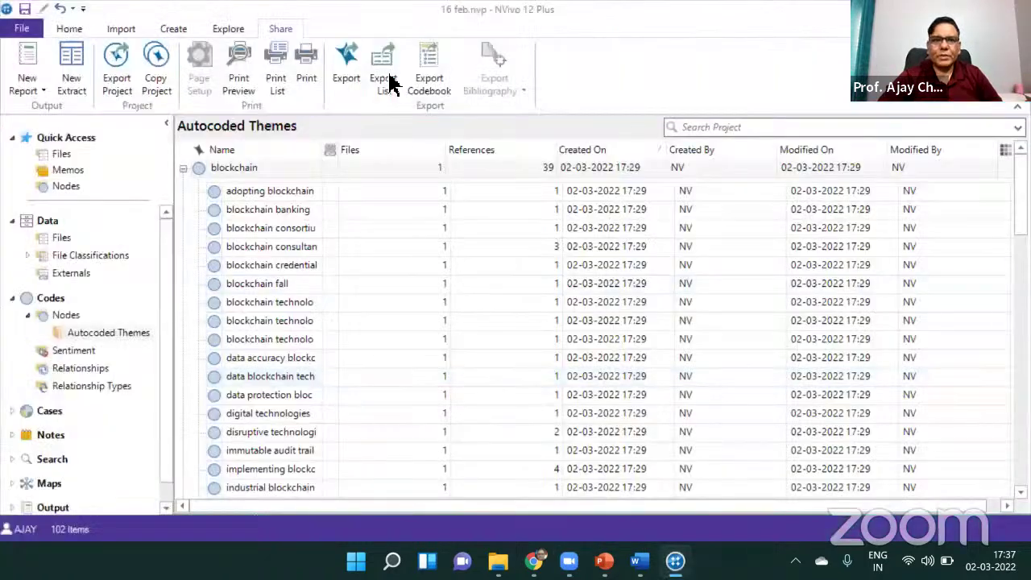
Export the blockchain theme's Reference View to the Desktop as blockchain.docx, with Open on Export enabled
{"action": "left_click", "coordinate": [346, 69]}
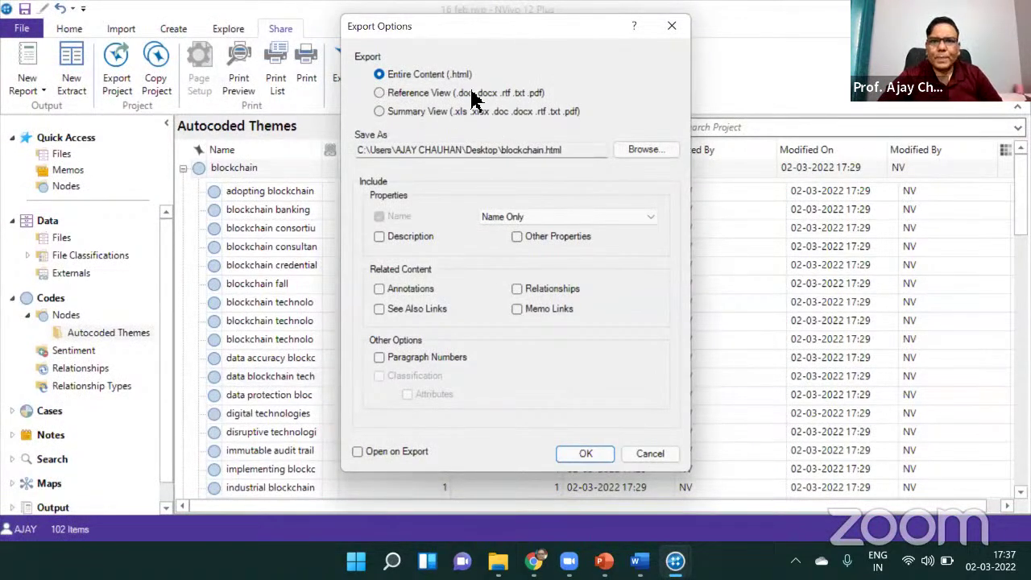
{"action": "left_click", "coordinate": [380, 94]}
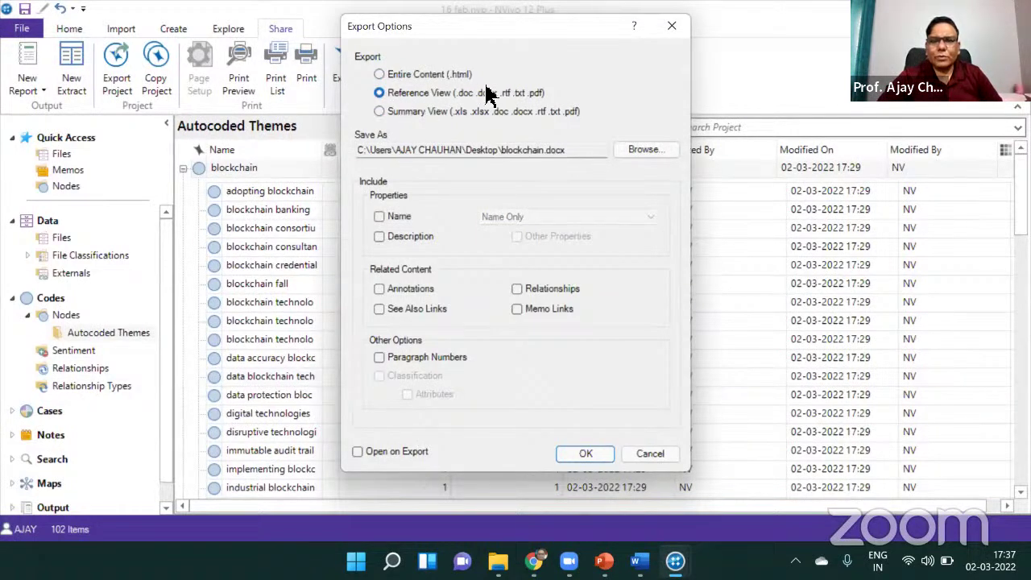
{"action": "left_click", "coordinate": [379, 112]}
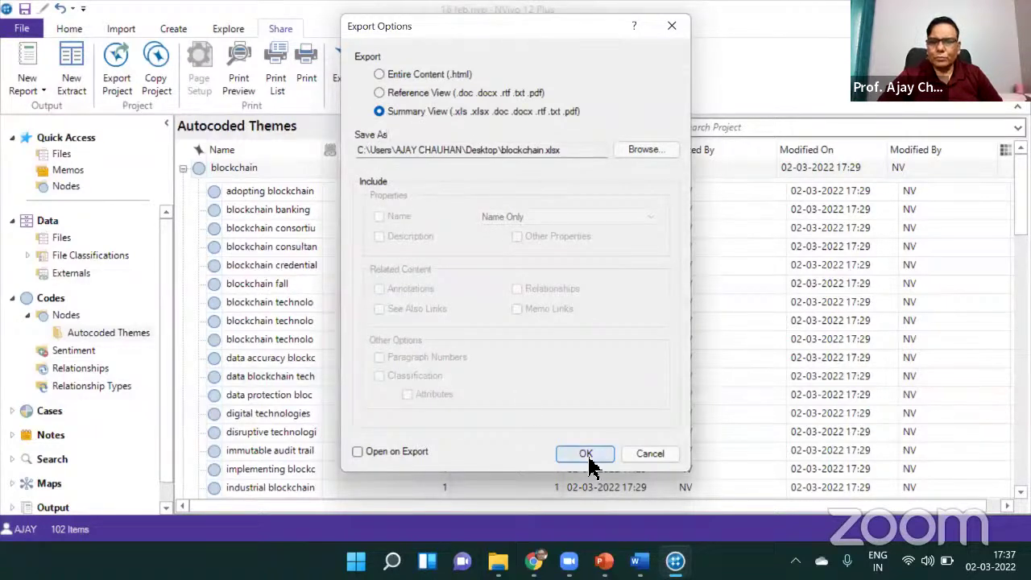
{"action": "left_click", "coordinate": [357, 452]}
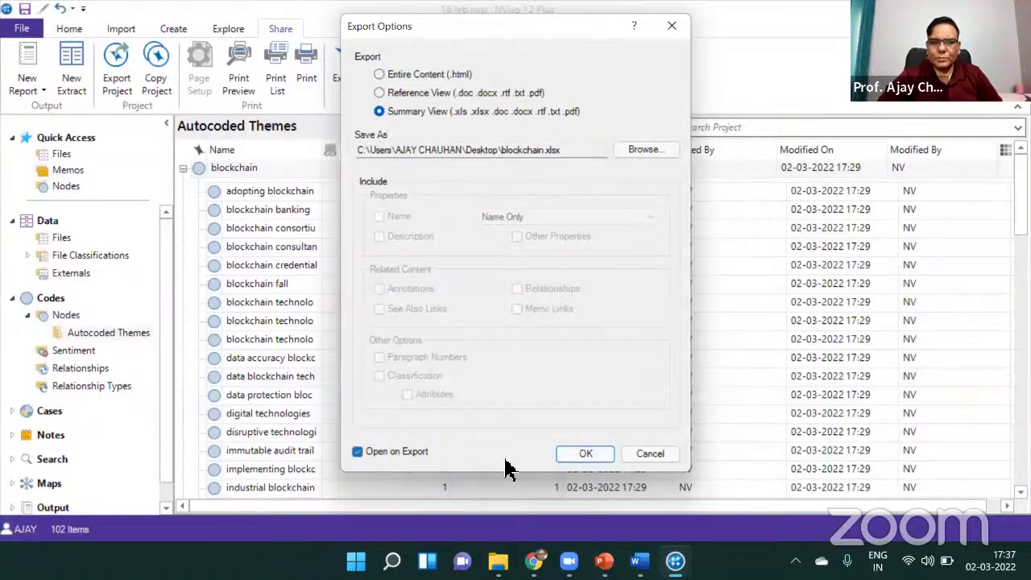
{"action": "left_click", "coordinate": [384, 92]}
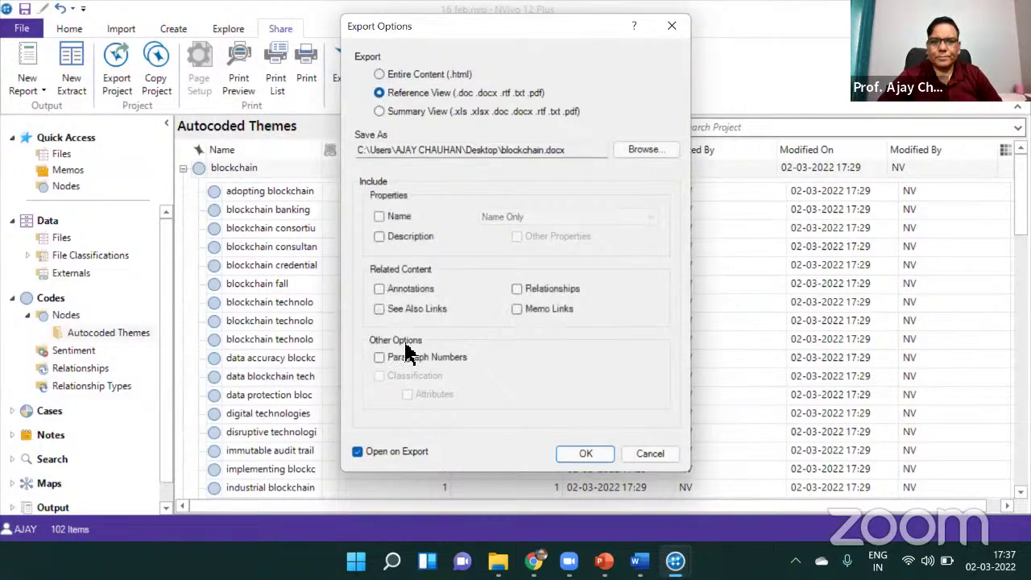
{"action": "left_click", "coordinate": [576, 456]}
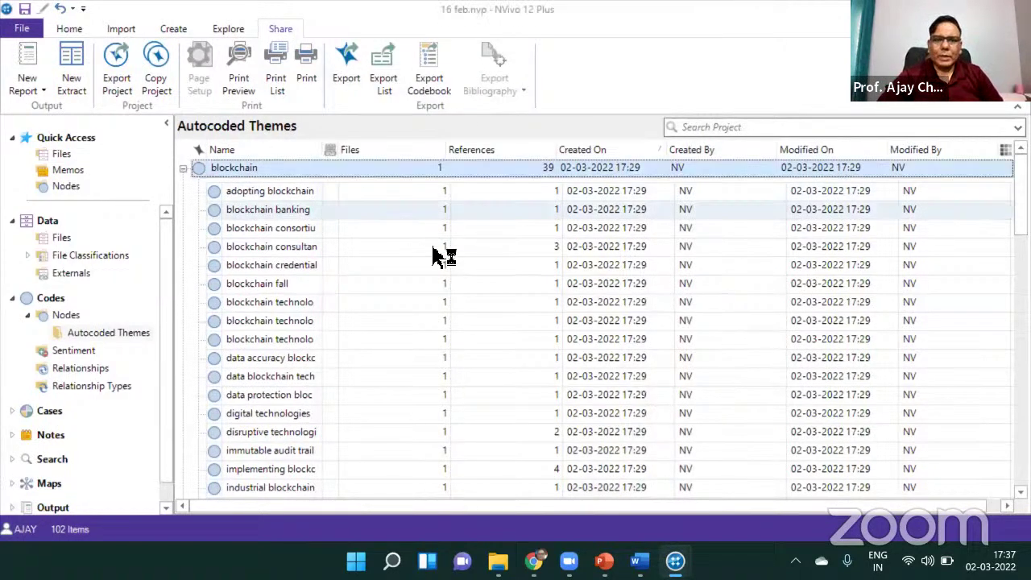
Review the exported blockchain references in Word and switch back to the 16 feb project in NVivo
{"action": "key", "text": "alt+Tab"}
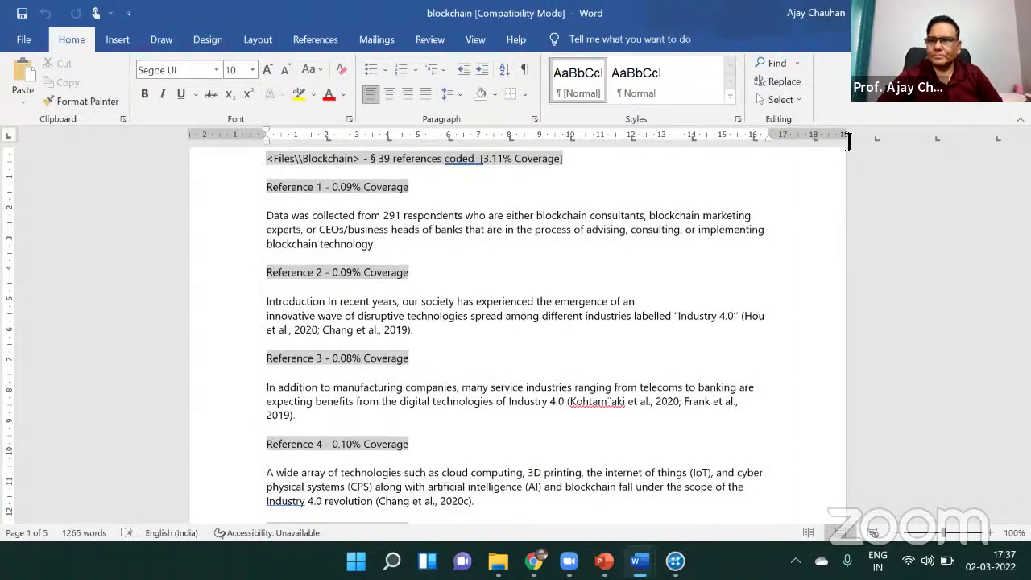
{"action": "mouse_move", "coordinate": [1023, 170]}
{"action": "left_mouse_down"}
{"action": "mouse_move", "coordinate": [1023, 446]}
{"action": "mouse_move", "coordinate": [1024, 176]}
{"action": "left_mouse_up"}
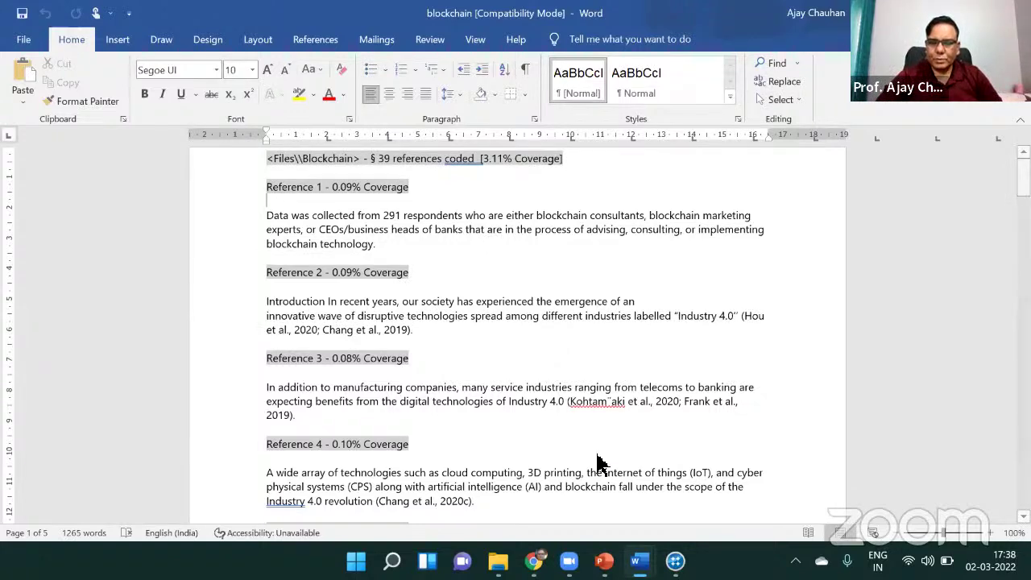
{"action": "mouse_move", "coordinate": [680, 556]}
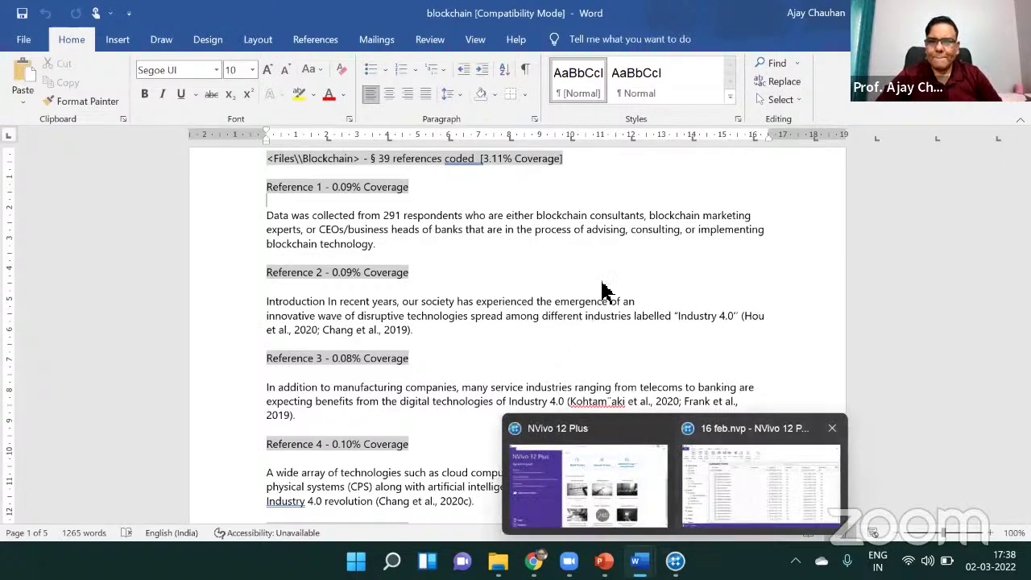
{"action": "key", "text": "alt+Tab"}
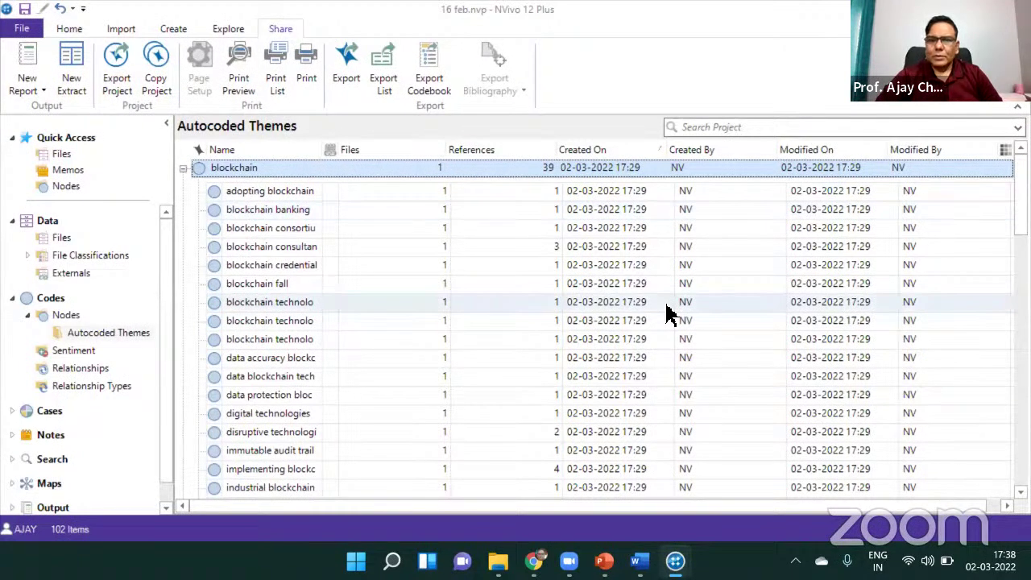
Collapse the blockchain theme and the Nodes folder, and show the project's Files list
{"action": "left_click", "coordinate": [183, 169]}
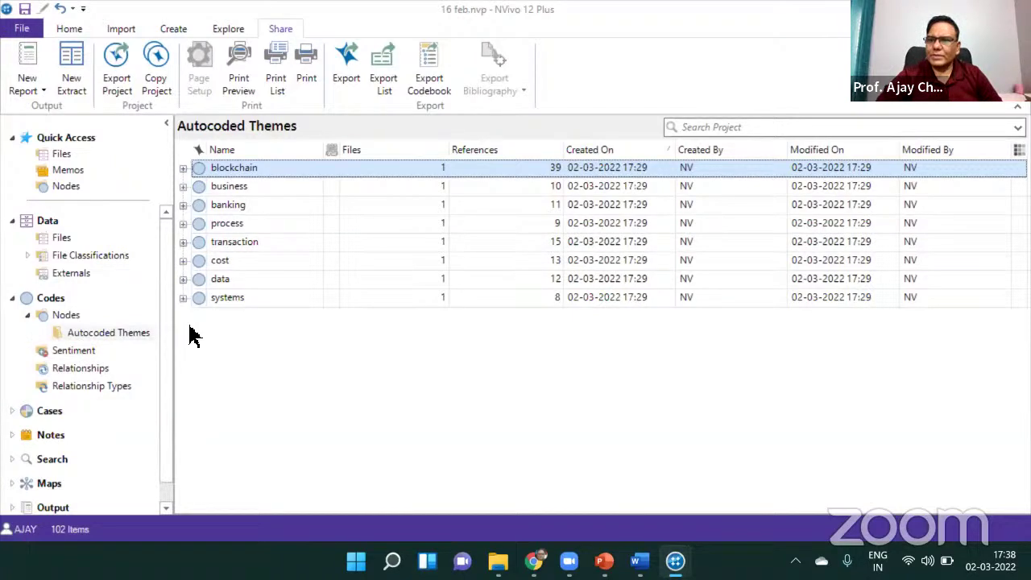
{"action": "left_click", "coordinate": [29, 316]}
{"action": "left_click", "coordinate": [63, 157]}
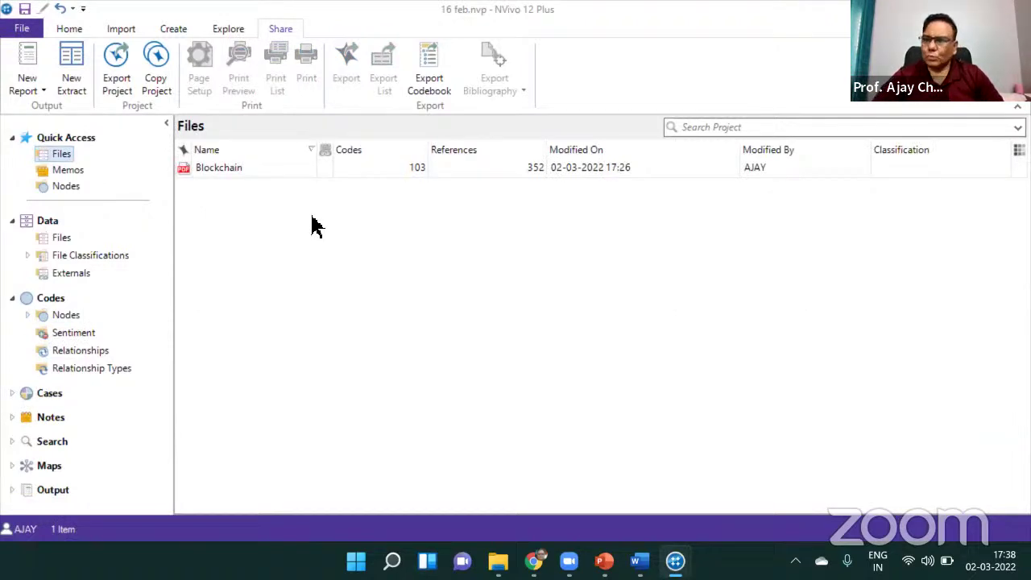
Switch to the Session 3 Thematic Analysis presentation in PowerPoint and highlight the Automatic theme generation title and its four bullet points
{"action": "mouse_move", "coordinate": [604, 561]}
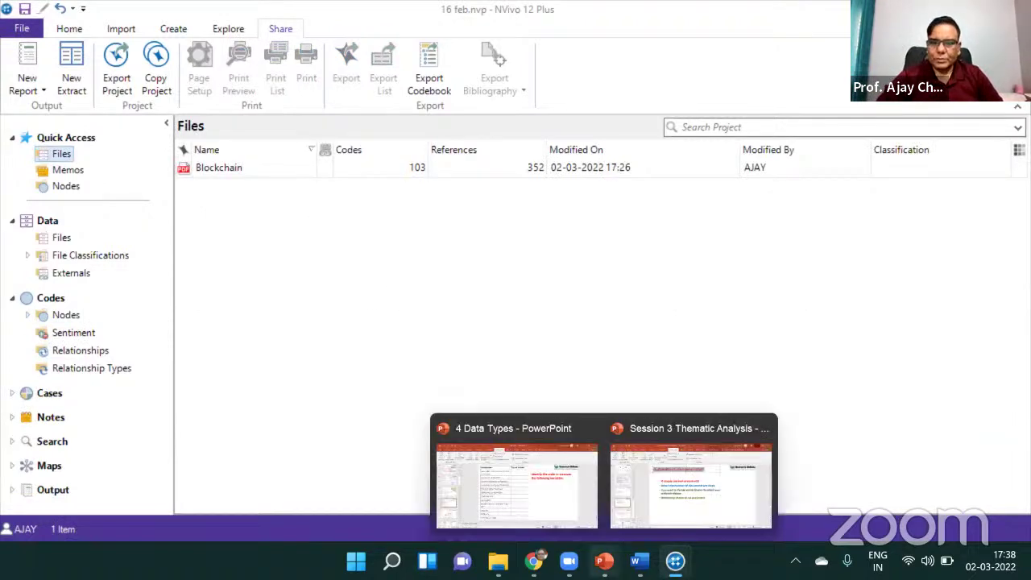
{"action": "left_click", "coordinate": [668, 490]}
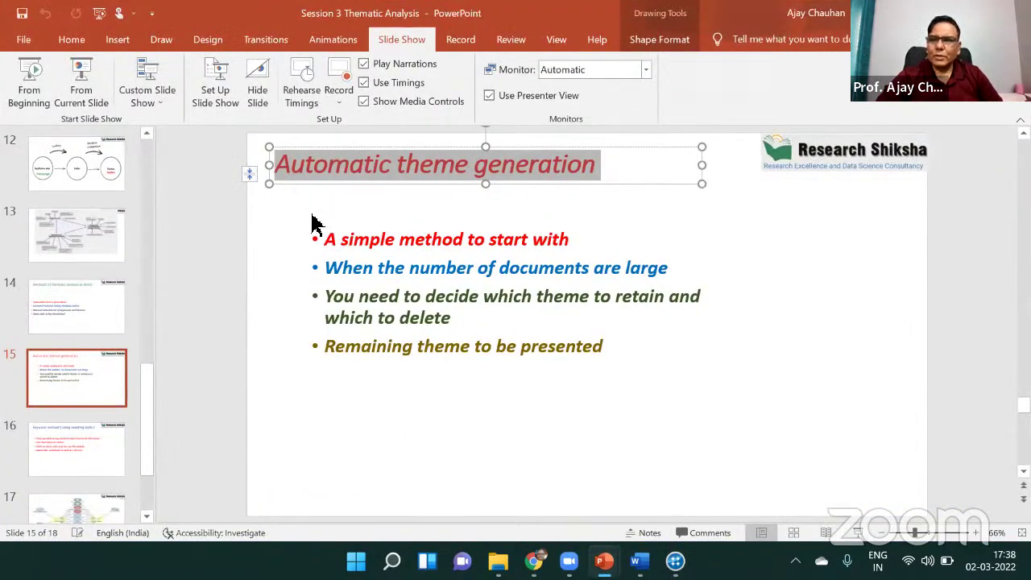
{"action": "left_click", "coordinate": [520, 372]}
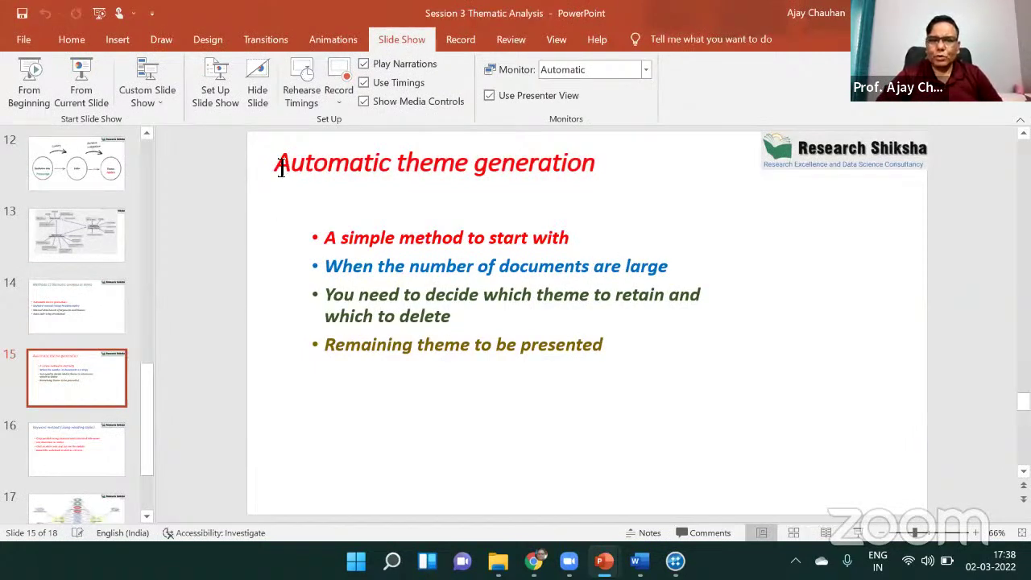
{"action": "left_click_drag", "start_coordinate": [280, 165], "coordinate": [649, 187]}
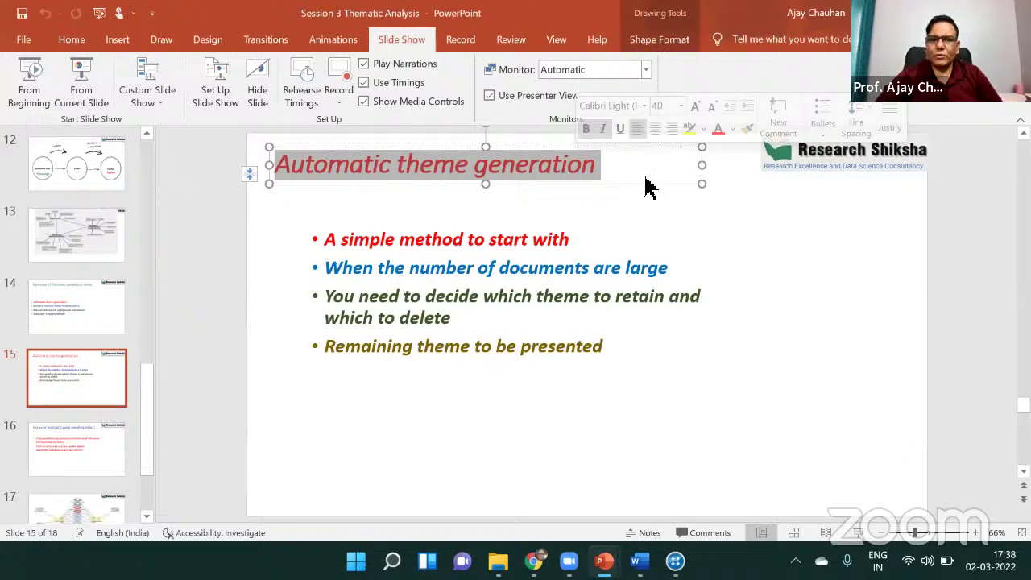
{"action": "left_click_drag", "start_coordinate": [325, 268], "coordinate": [682, 268]}
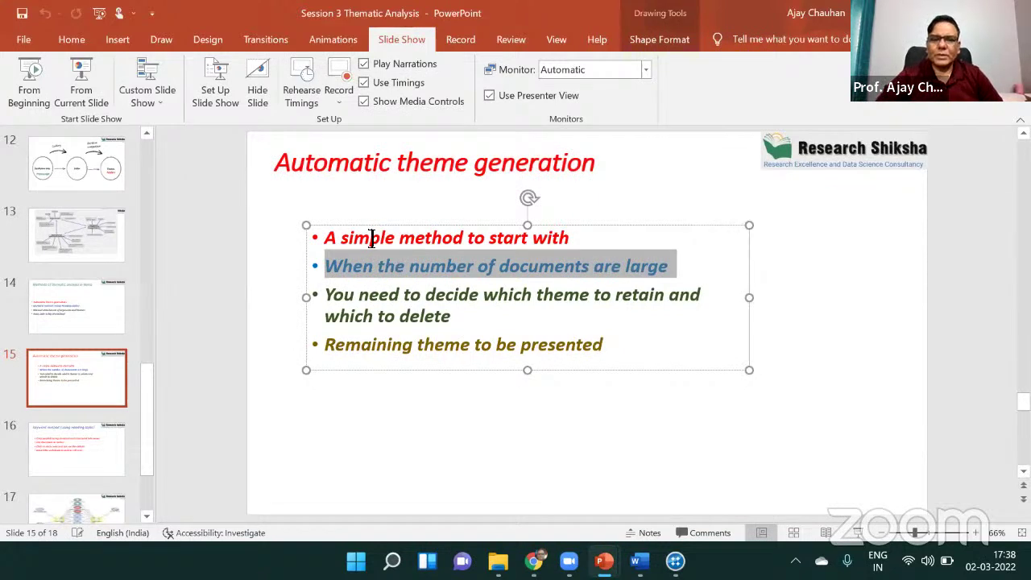
{"action": "left_click_drag", "start_coordinate": [325, 237], "coordinate": [612, 239]}
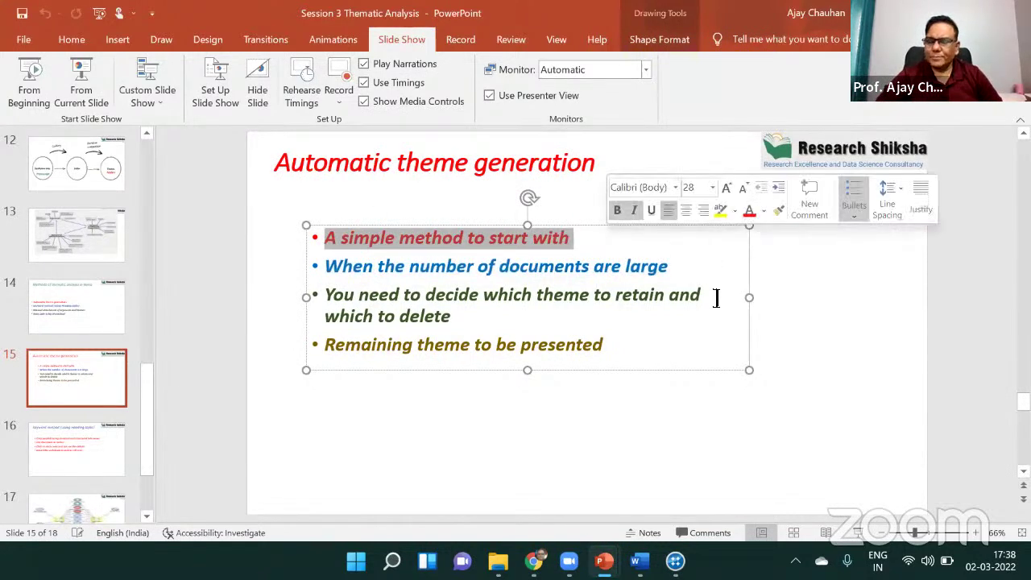
{"action": "left_click", "coordinate": [428, 307]}
{"action": "left_click_drag", "start_coordinate": [326, 295], "coordinate": [691, 330]}
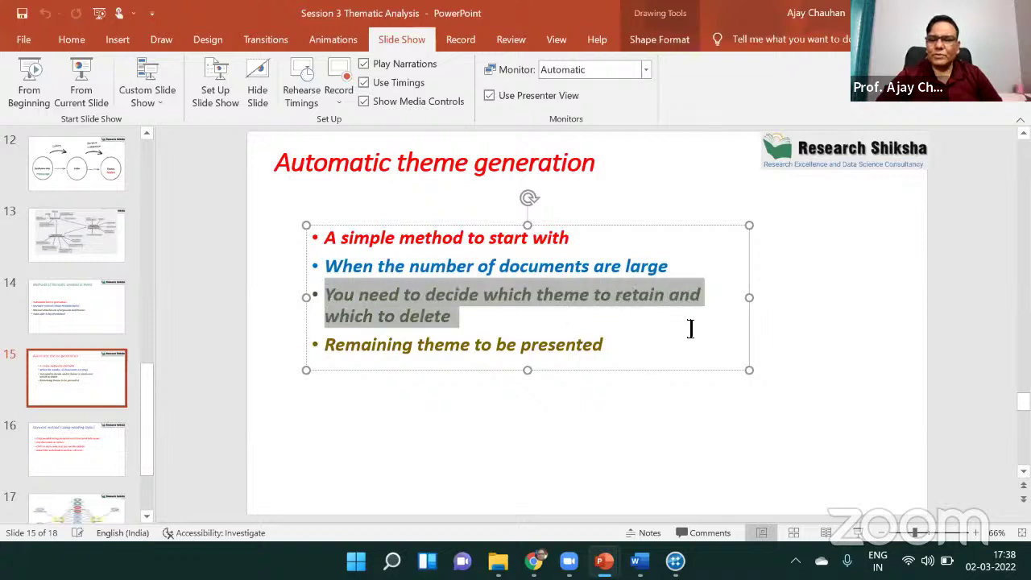
{"action": "left_click", "coordinate": [621, 435]}
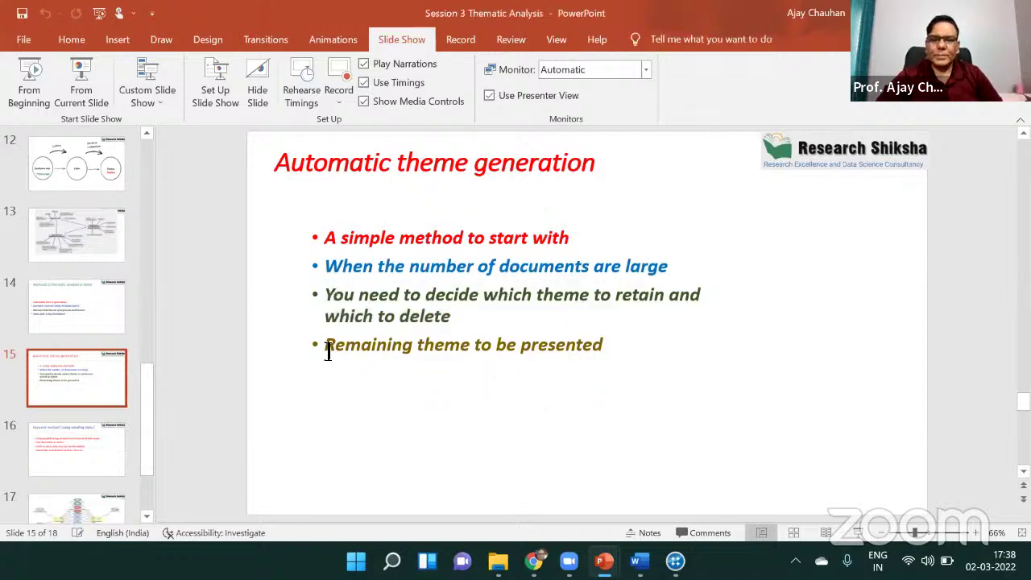
{"action": "left_click_drag", "start_coordinate": [328, 352], "coordinate": [651, 349]}
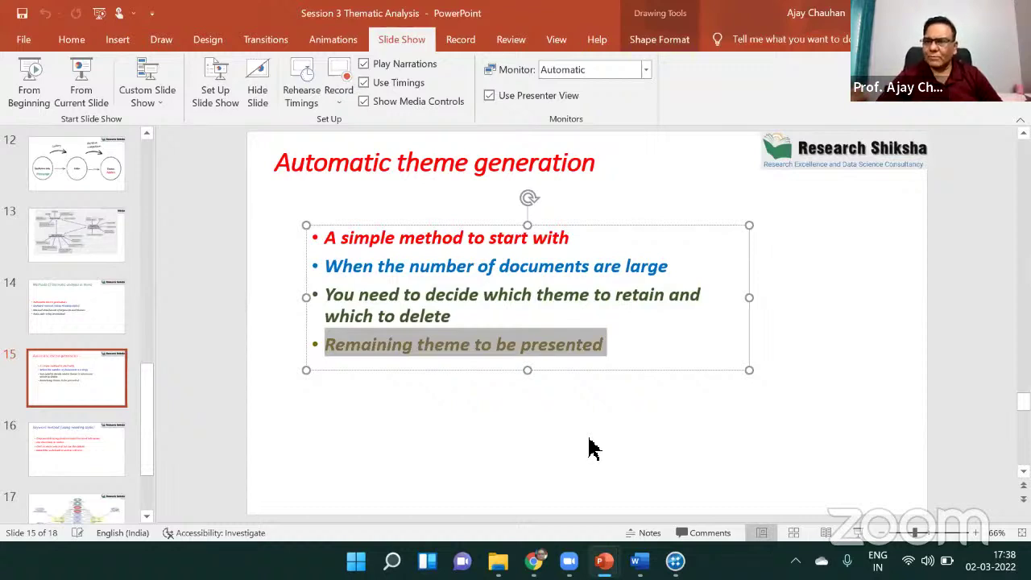
View the Keyword method slide and go back to the Methods of thematic analysis in Nvivo slide
{"action": "left_click", "coordinate": [65, 447]}
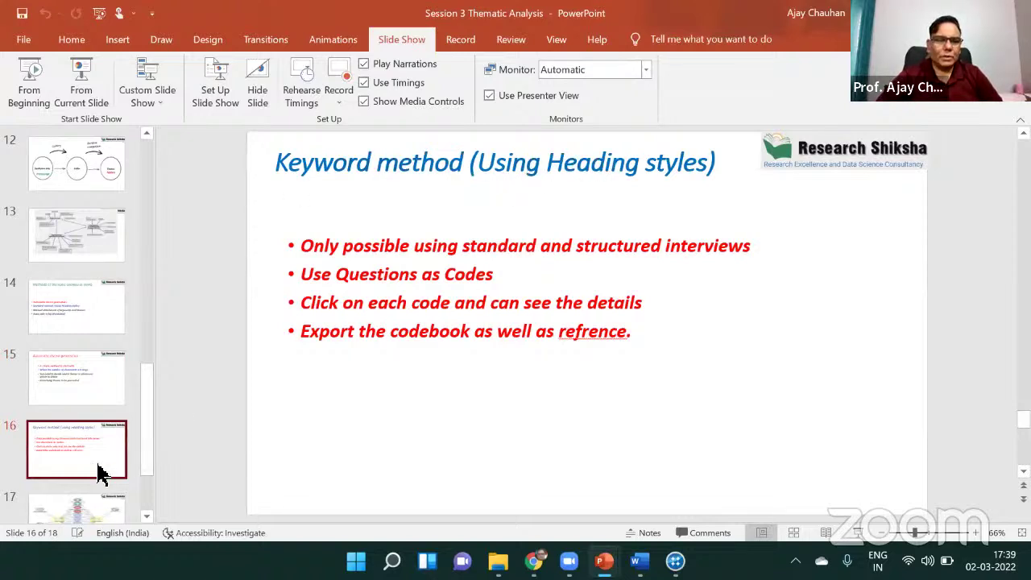
{"action": "left_click", "coordinate": [78, 379]}
{"action": "left_click", "coordinate": [84, 311]}
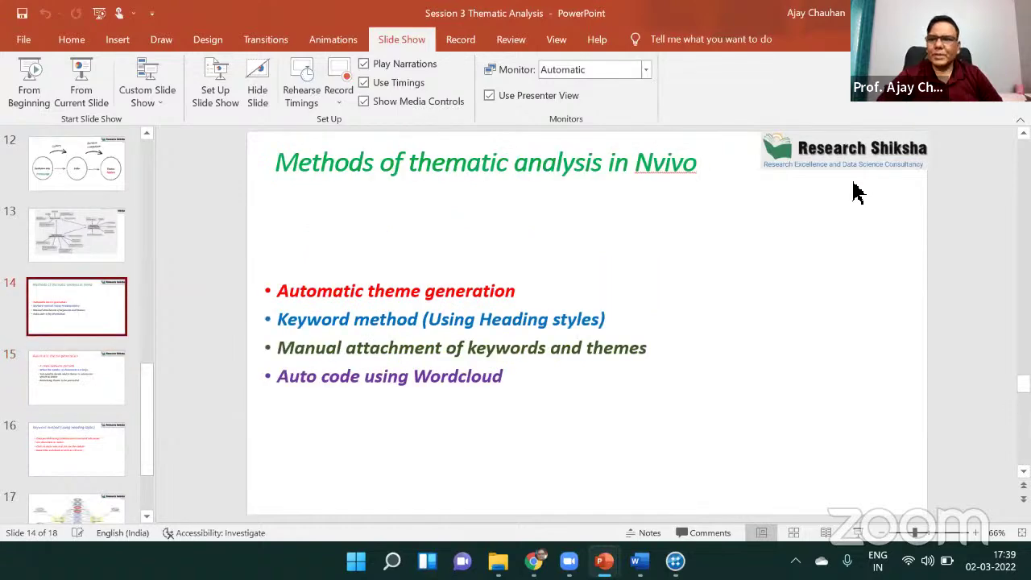
Switch to NVivo and set up a Word Frequency query on the Blockchain file, with grouping set to With stemmed words
{"action": "key", "text": "alt+Tab"}
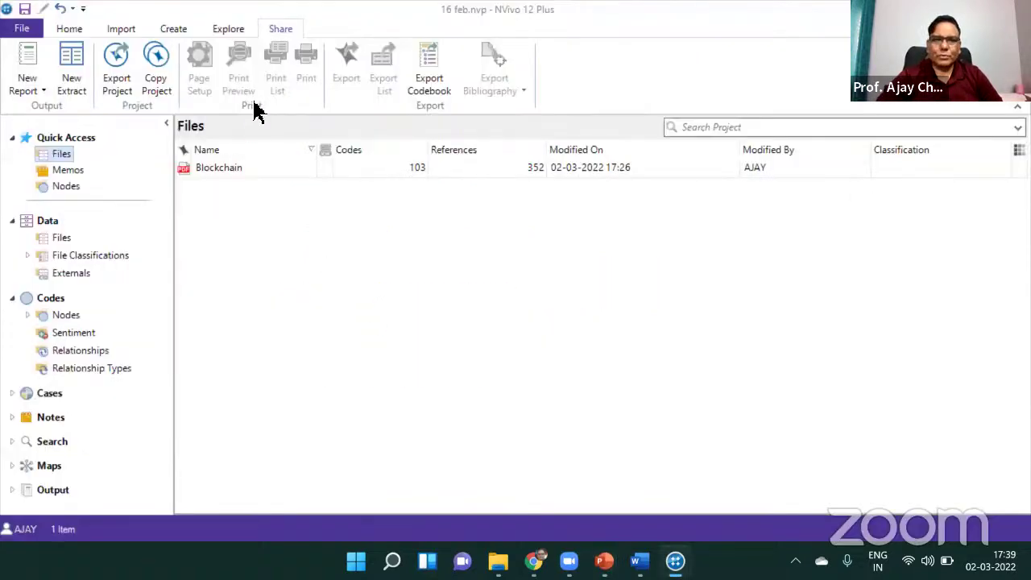
{"action": "left_click", "coordinate": [228, 31]}
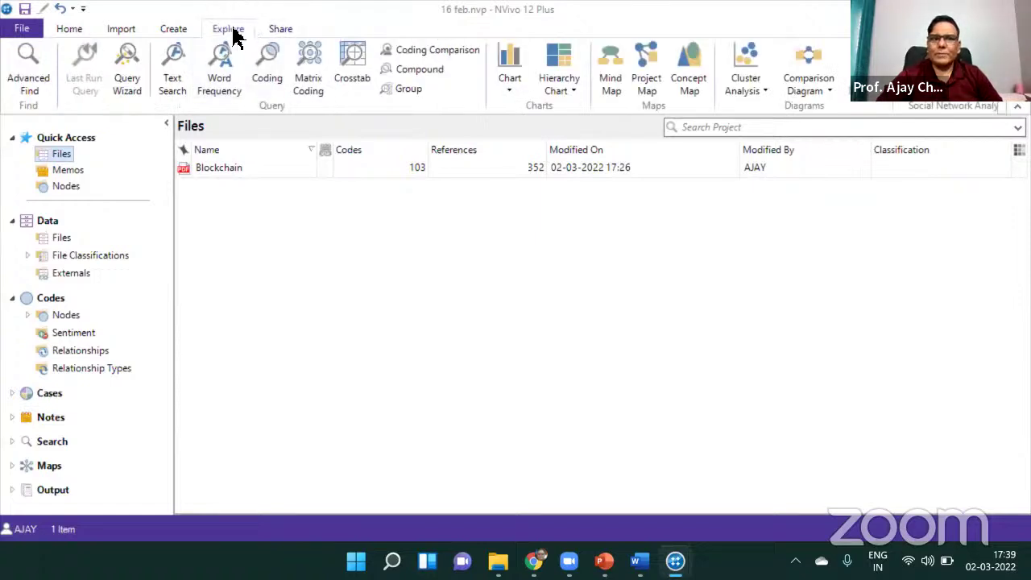
{"action": "left_click", "coordinate": [215, 87]}
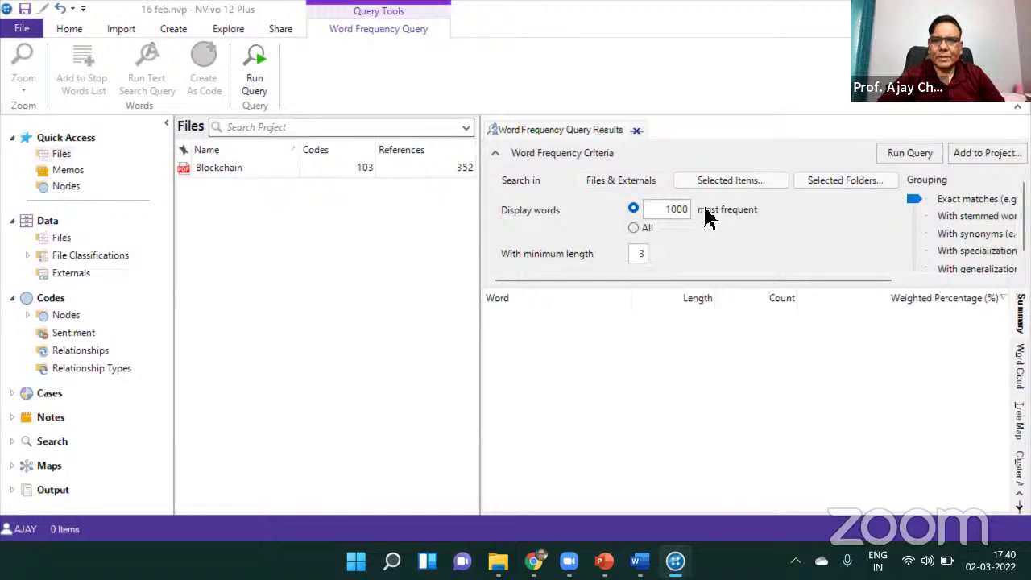
{"action": "left_click", "coordinate": [729, 184]}
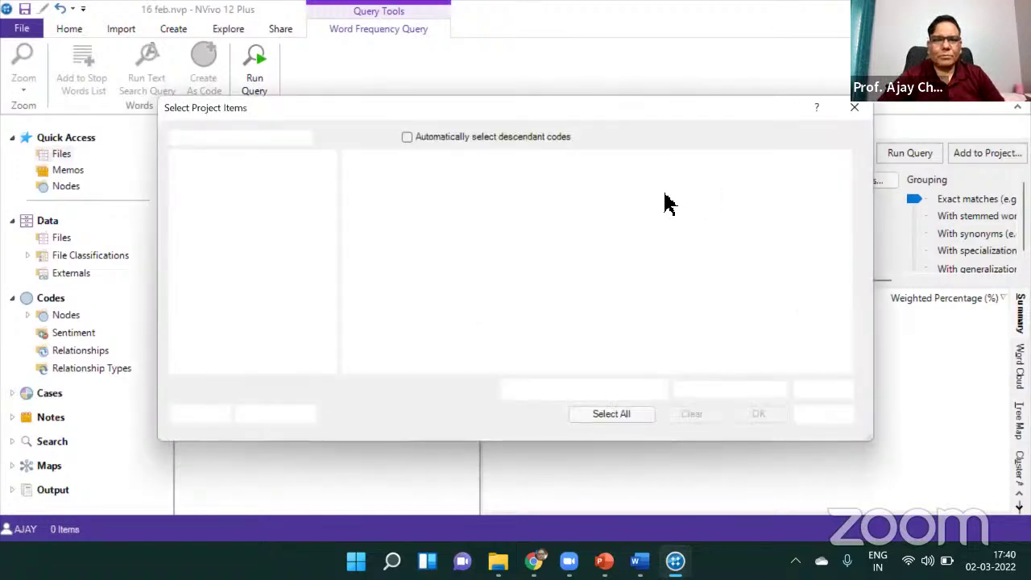
{"action": "left_click", "coordinate": [350, 175]}
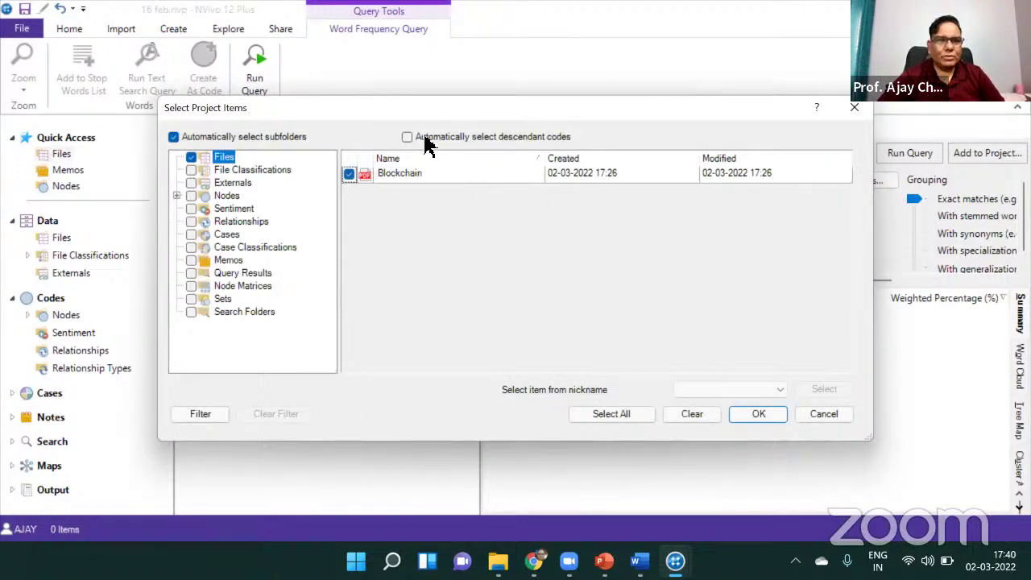
{"action": "left_click", "coordinate": [773, 417]}
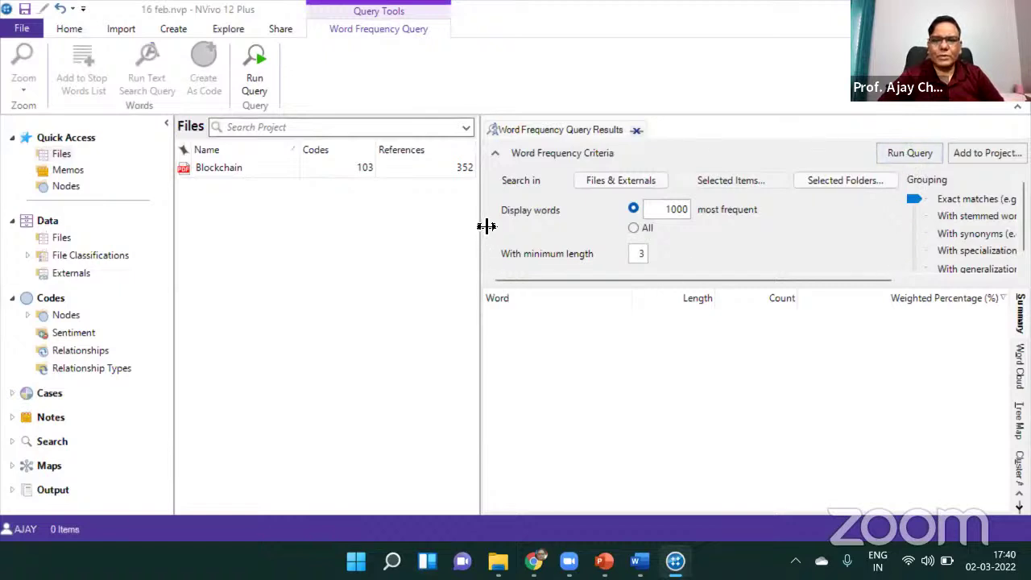
{"action": "left_click_drag", "start_coordinate": [487, 226], "coordinate": [384, 235]}
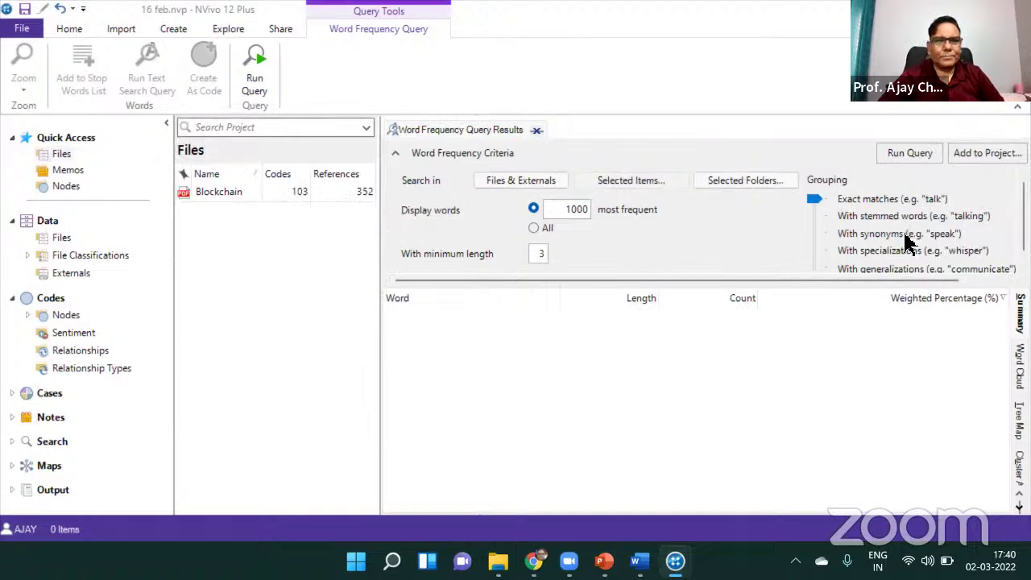
{"action": "left_click", "coordinate": [859, 216]}
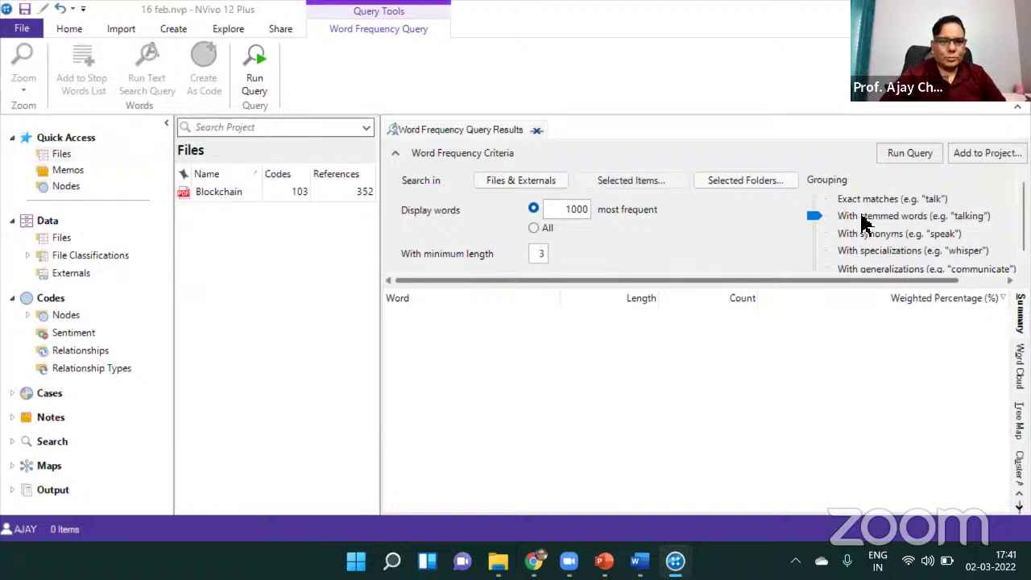
Run the word frequency query, widen the Word column to show full words, and select the blockchains and technology rows
{"action": "left_click", "coordinate": [910, 152]}
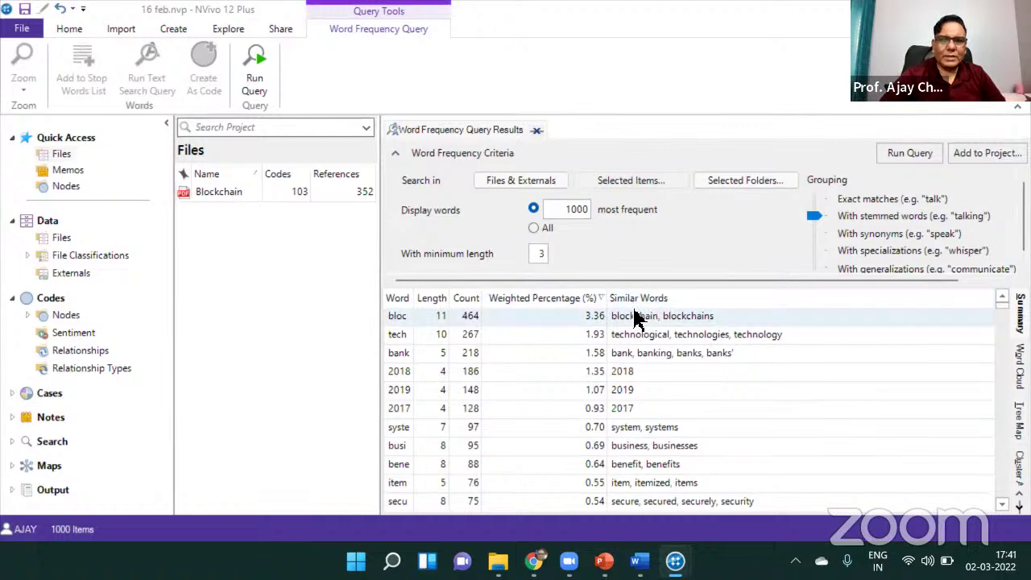
{"action": "left_click_drag", "start_coordinate": [418, 300], "coordinate": [454, 303]}
{"action": "left_click", "coordinate": [423, 321]}
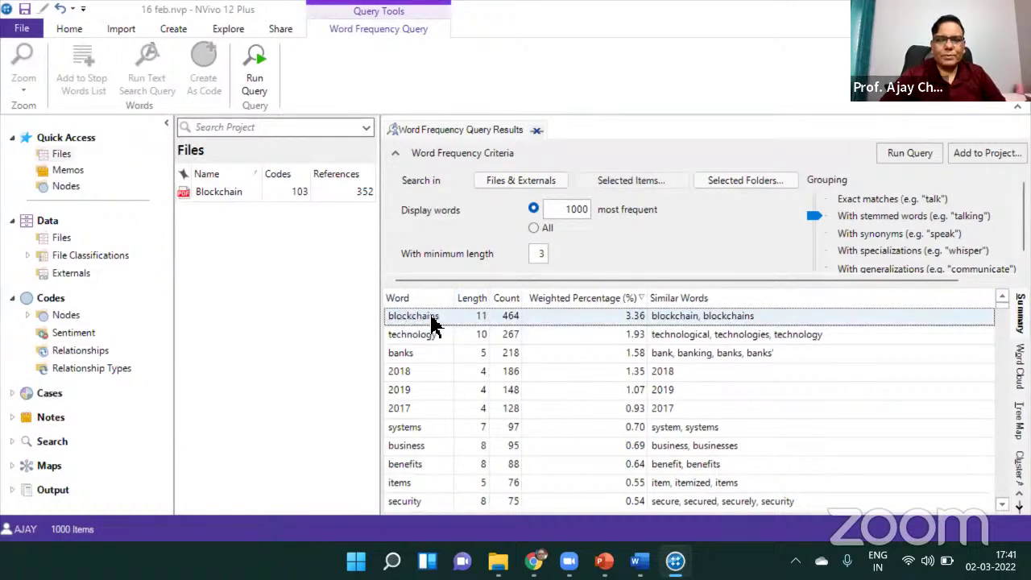
{"action": "left_click", "coordinate": [419, 322]}
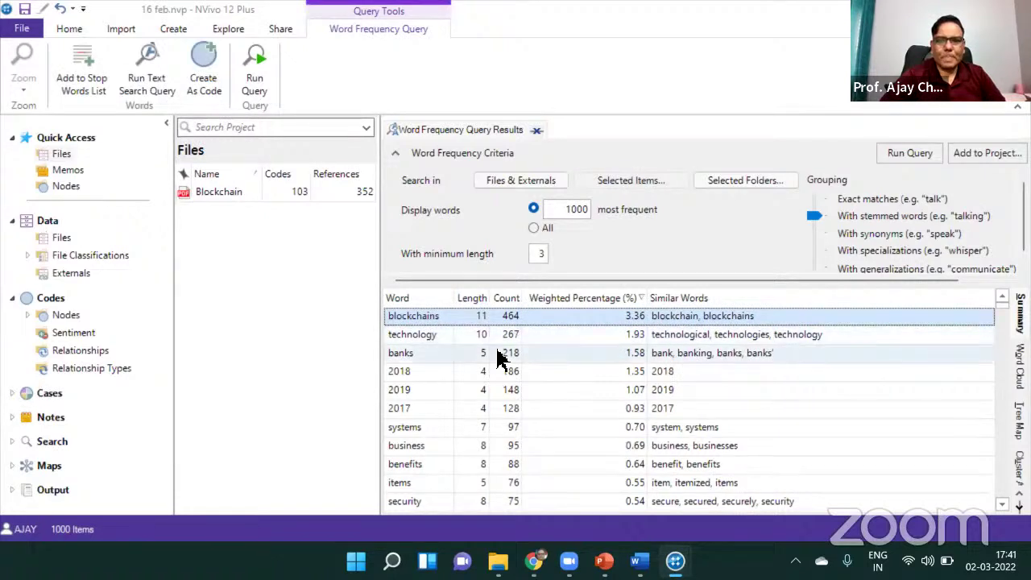
{"action": "left_click", "coordinate": [421, 337]}
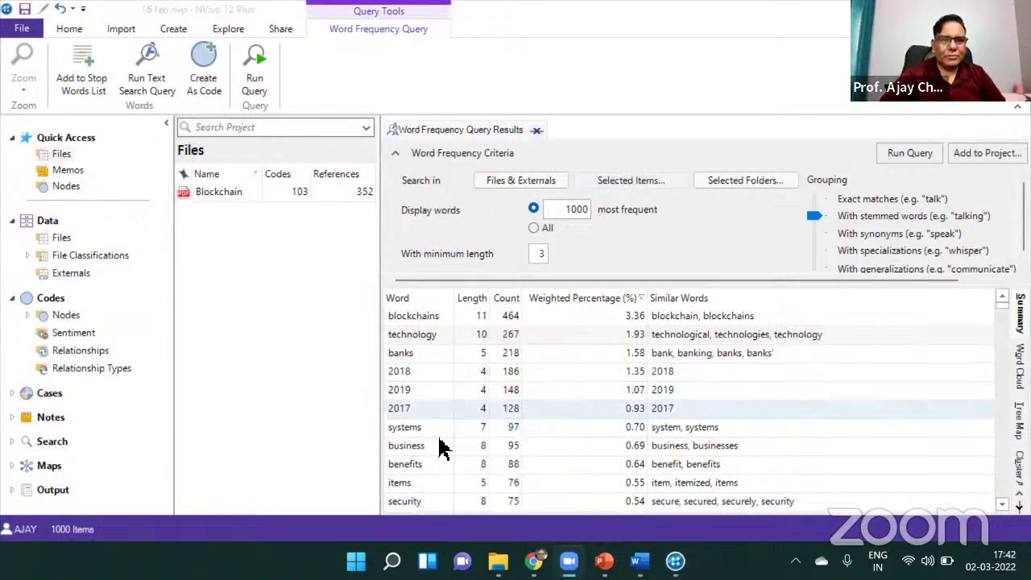
Add 2018, 2019 and 2017 to the stop words list and rerun the word frequency query
{"action": "right_click", "coordinate": [421, 371]}
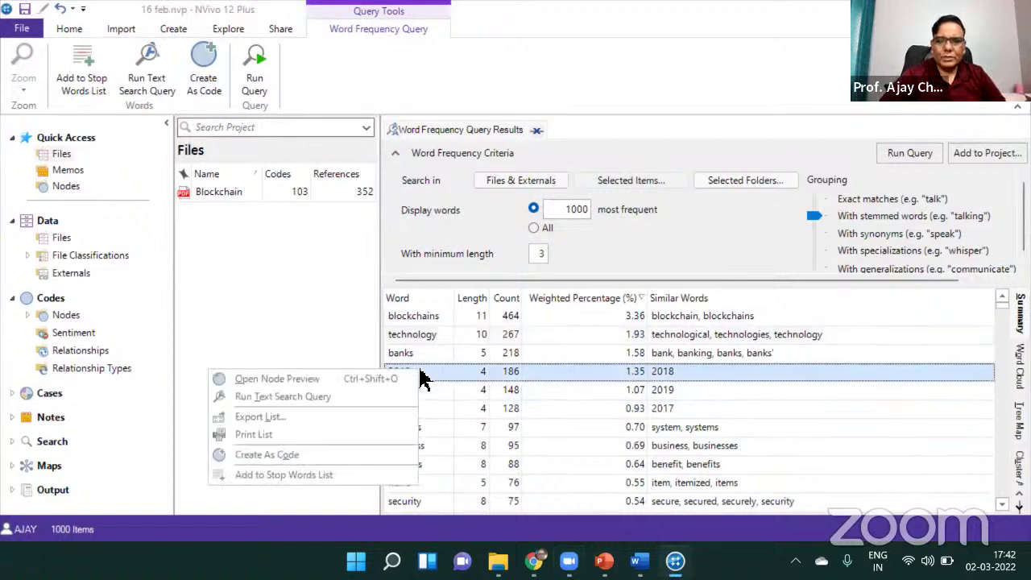
{"action": "left_click", "coordinate": [268, 476]}
{"action": "left_click", "coordinate": [526, 364]}
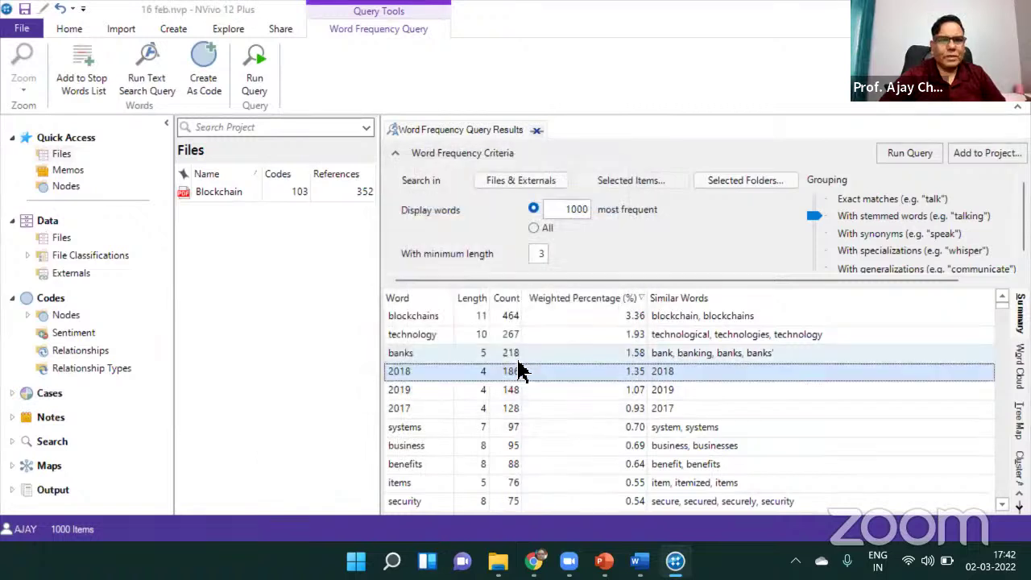
{"action": "right_click", "coordinate": [406, 394]}
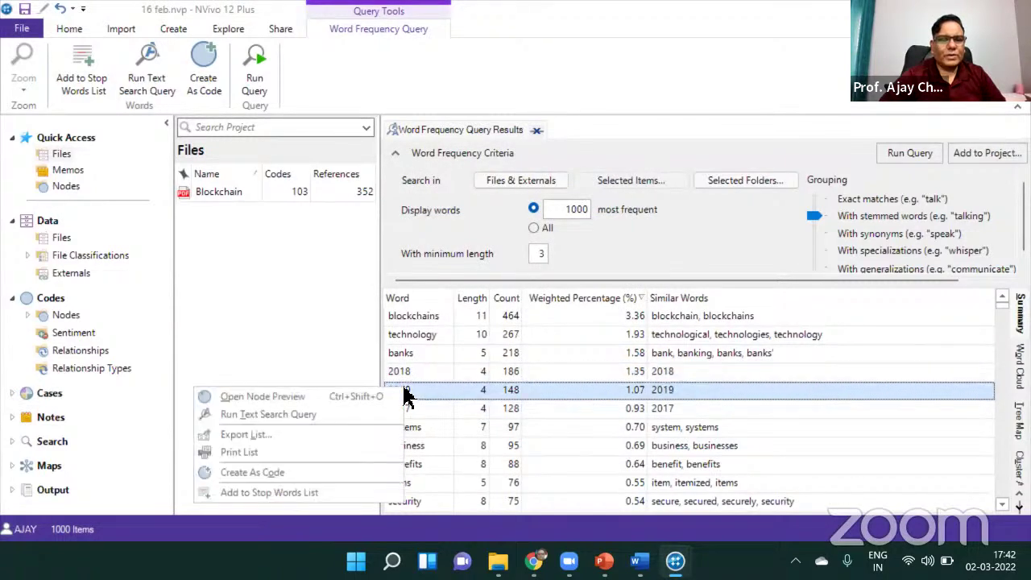
{"action": "left_click", "coordinate": [242, 493]}
{"action": "left_click", "coordinate": [537, 365]}
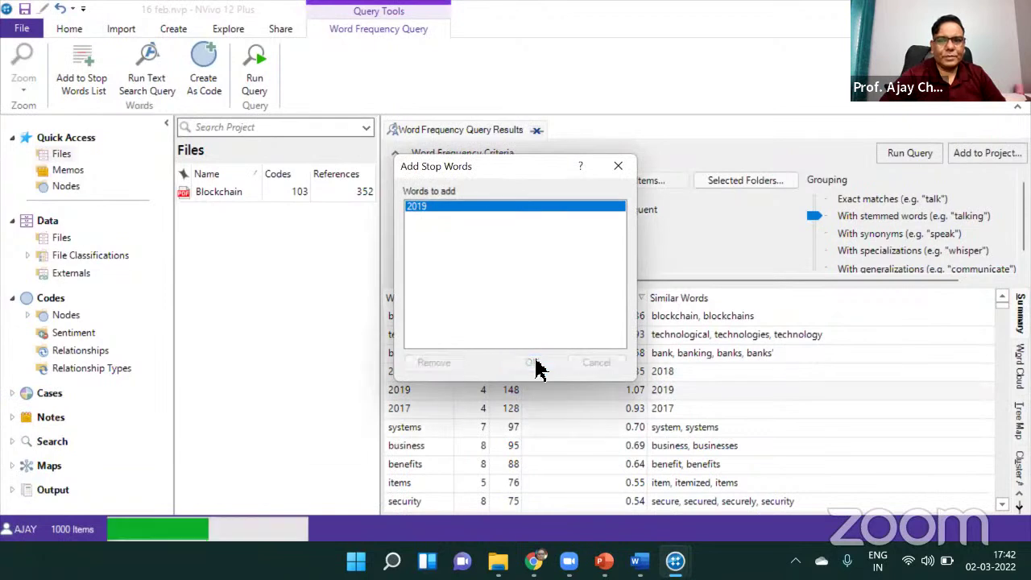
{"action": "right_click", "coordinate": [410, 414]}
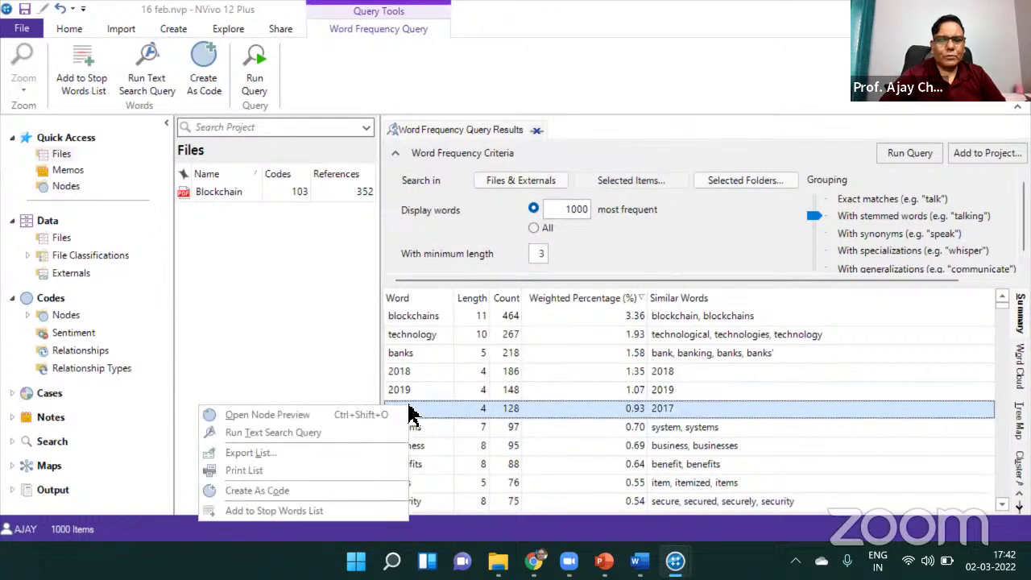
{"action": "left_click", "coordinate": [241, 511]}
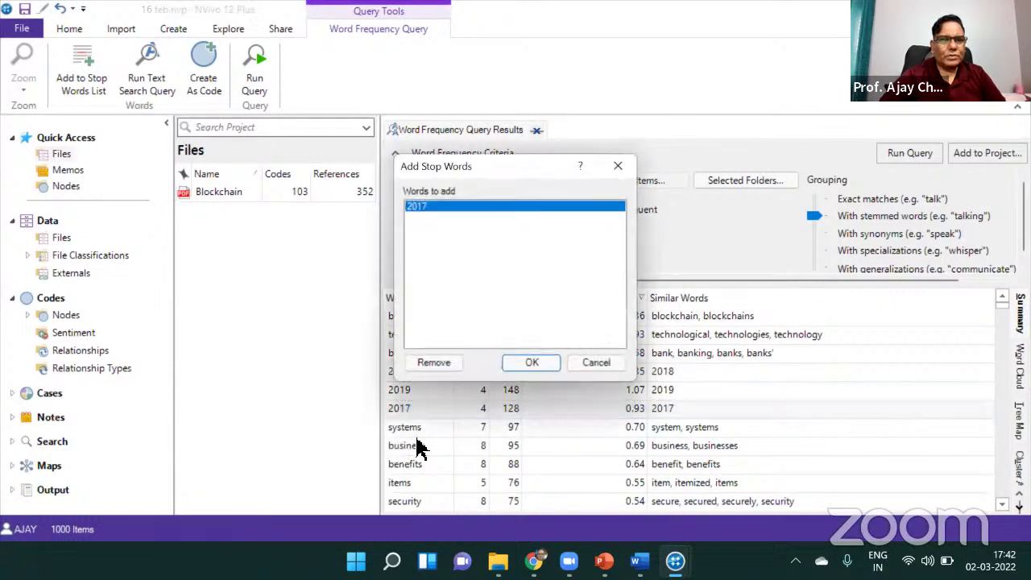
{"action": "left_click", "coordinate": [553, 372]}
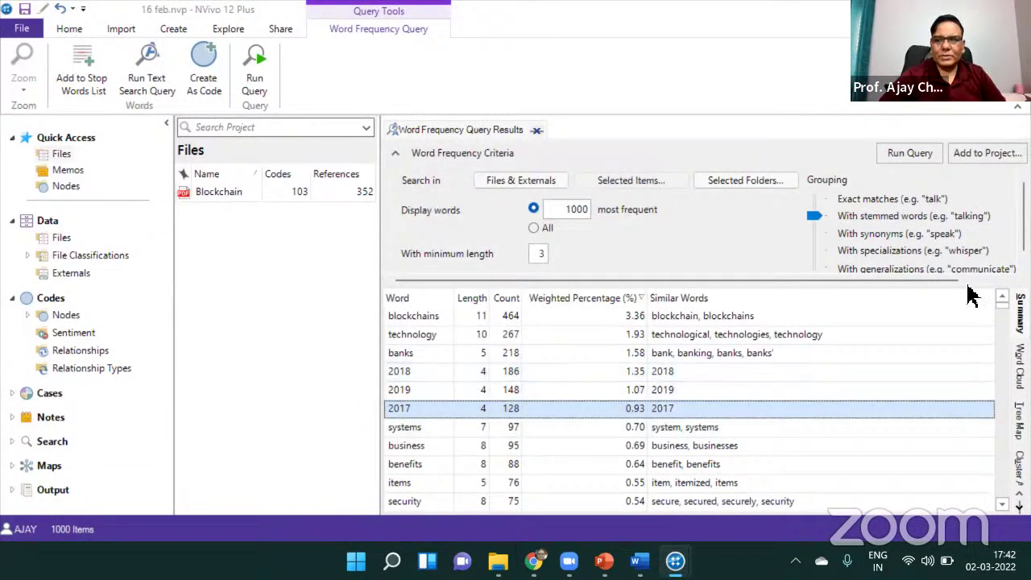
{"action": "left_click", "coordinate": [910, 153]}
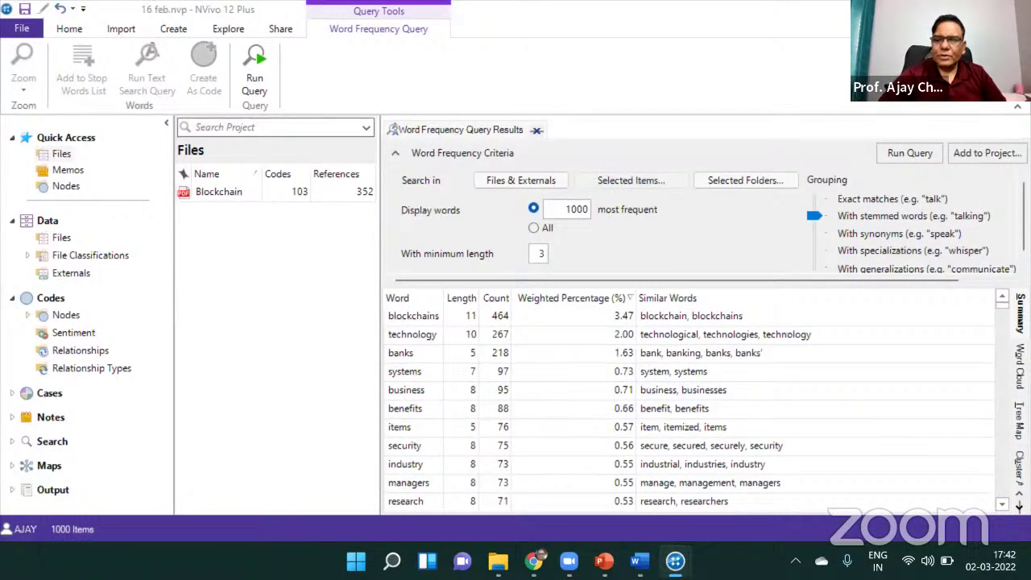
Show the query results as a word cloud, collapse the Word Frequency Criteria, and widen the results area
{"action": "left_click", "coordinate": [1020, 367]}
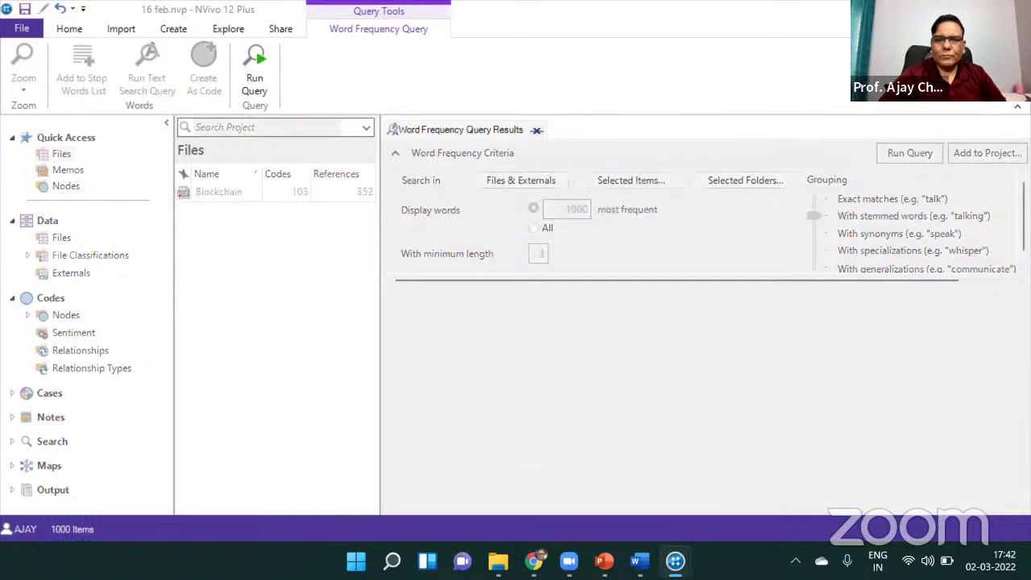
{"action": "left_click", "coordinate": [395, 154]}
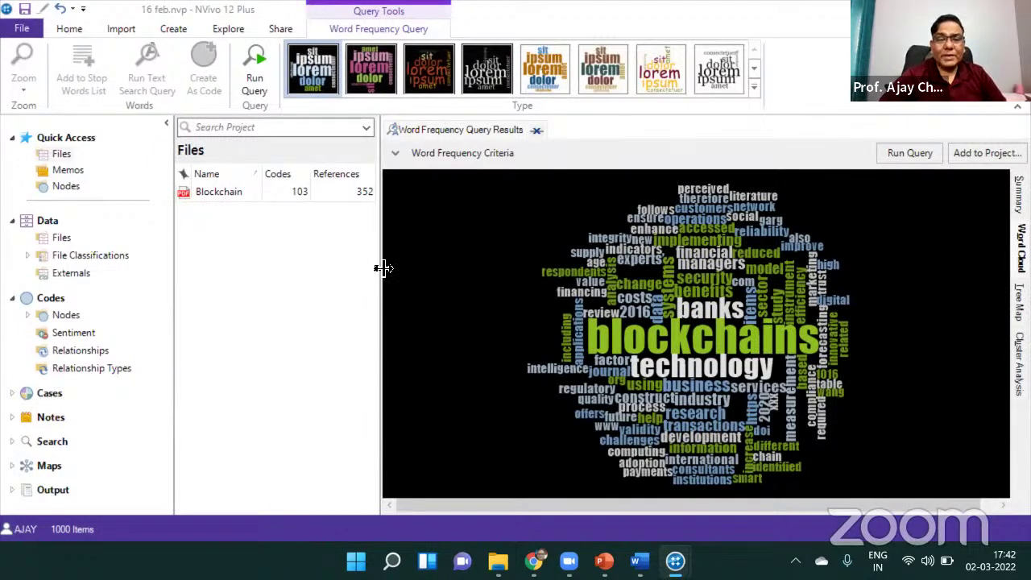
{"action": "left_click_drag", "start_coordinate": [387, 254], "coordinate": [316, 250]}
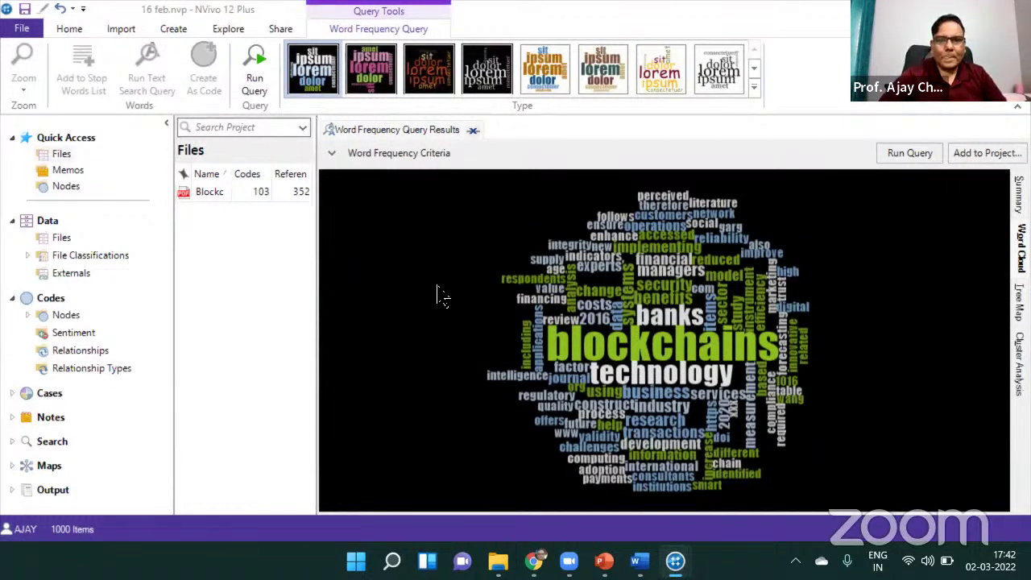
Add 2016 and follow, followed, following and follows to the stop words from the word cloud, and rerun the query
{"action": "right_click", "coordinate": [601, 330]}
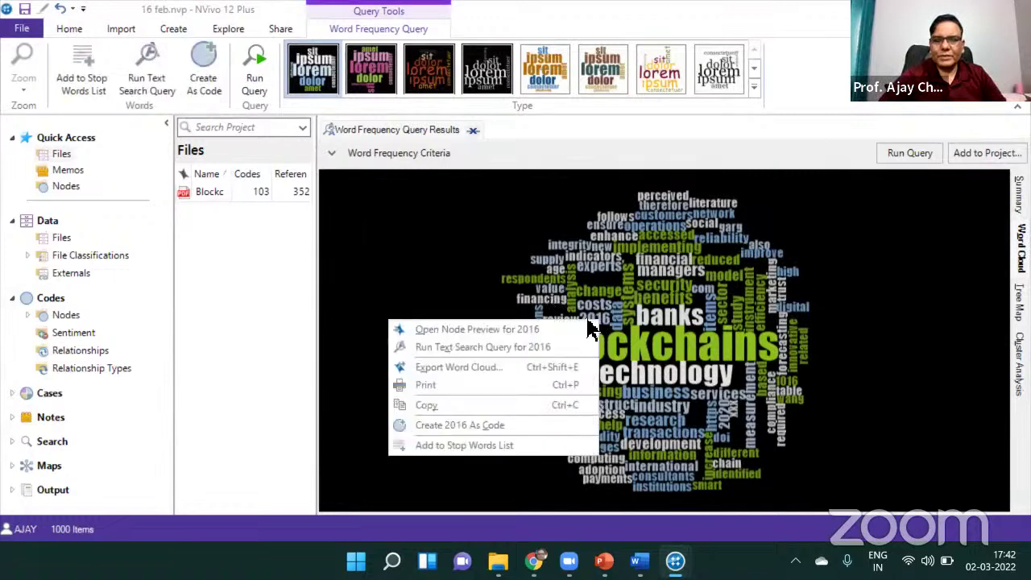
{"action": "left_click", "coordinate": [464, 451]}
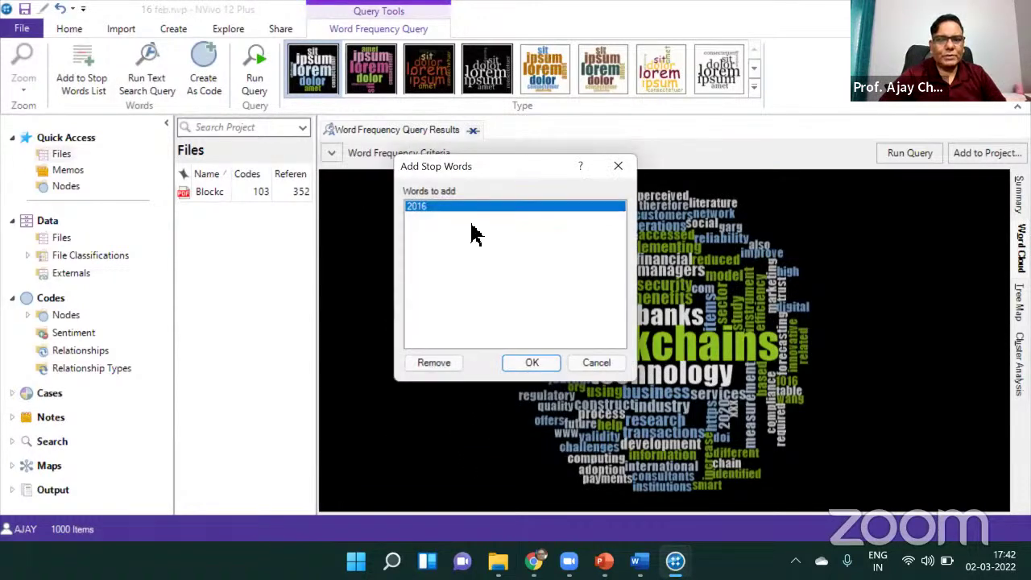
{"action": "left_click", "coordinate": [524, 363]}
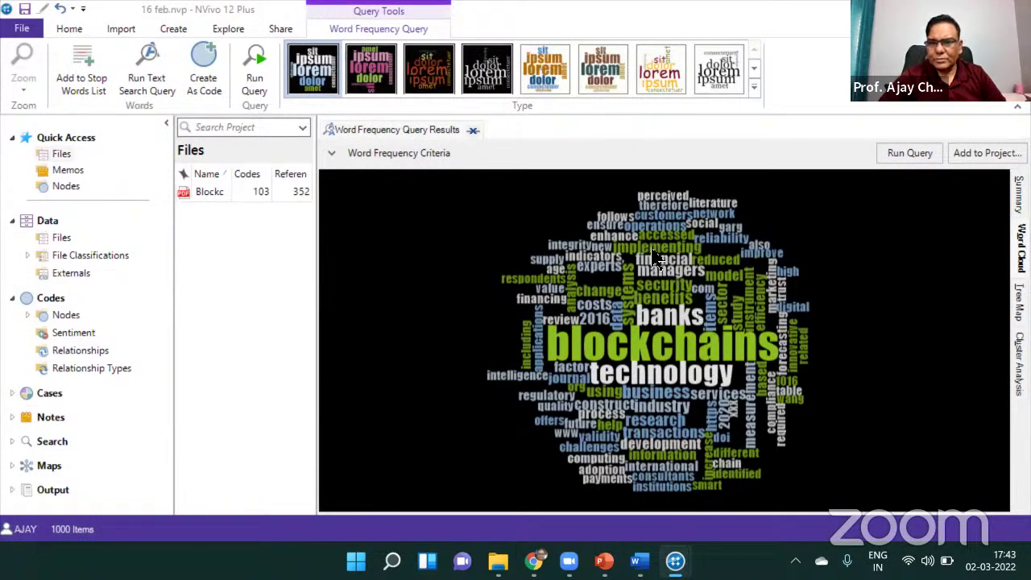
{"action": "right_click", "coordinate": [617, 218]}
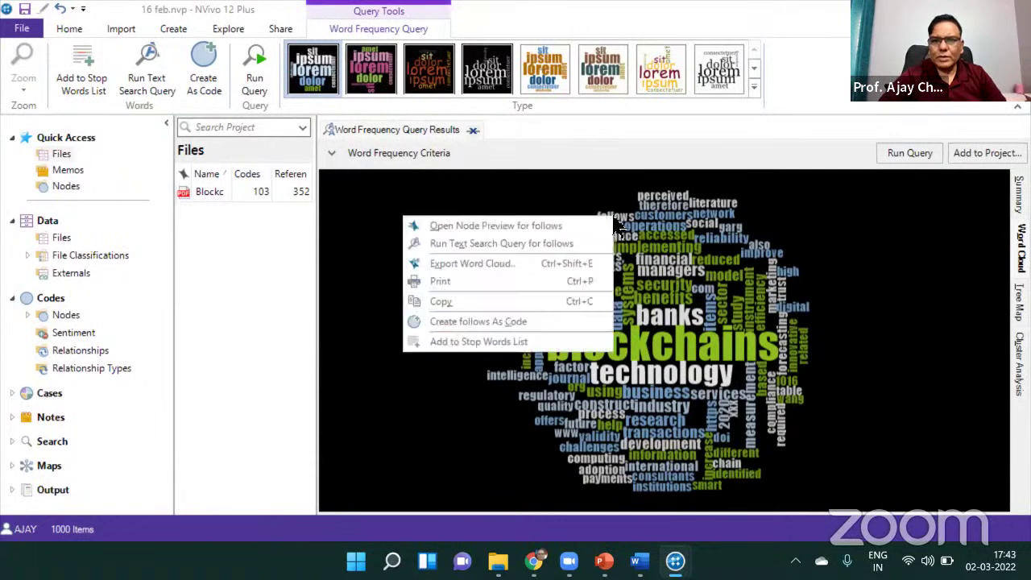
{"action": "left_click", "coordinate": [516, 341]}
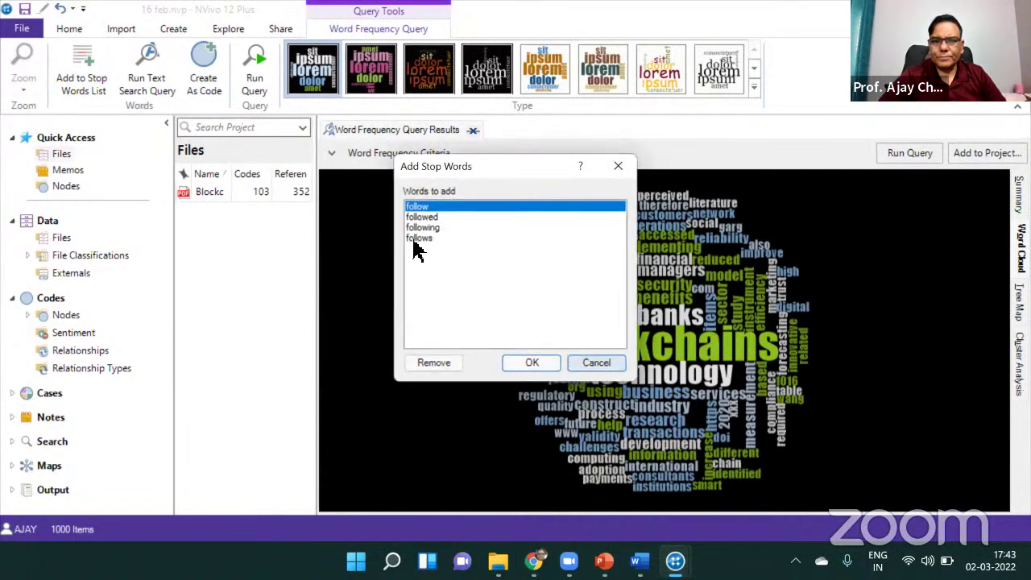
{"action": "left_click", "coordinate": [526, 363]}
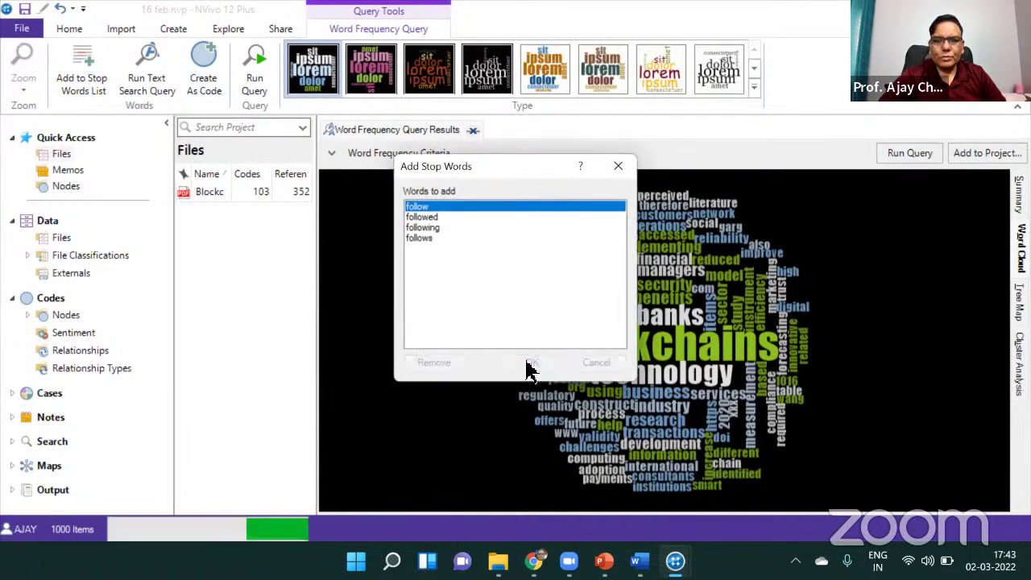
{"action": "left_click", "coordinate": [927, 155]}
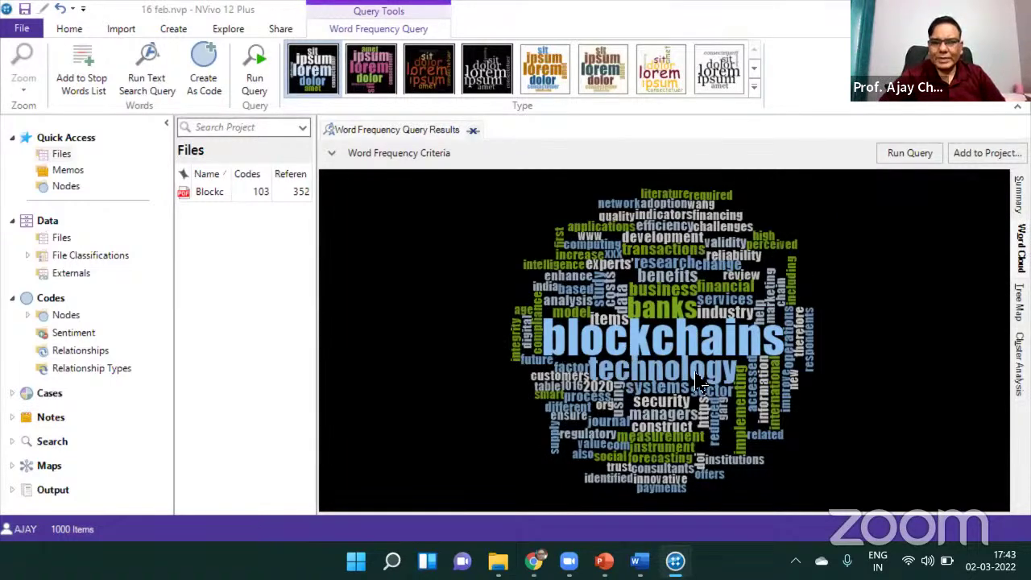
Create a code from the word technology in the word cloud, stored under Nodes and named Technology
{"action": "right_click", "coordinate": [654, 377]}
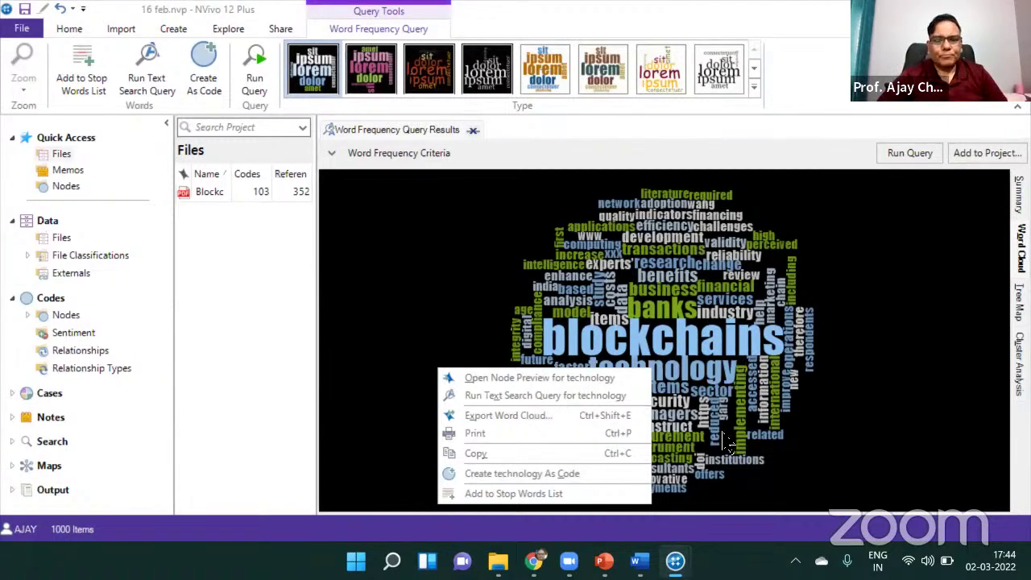
{"action": "left_click", "coordinate": [526, 476]}
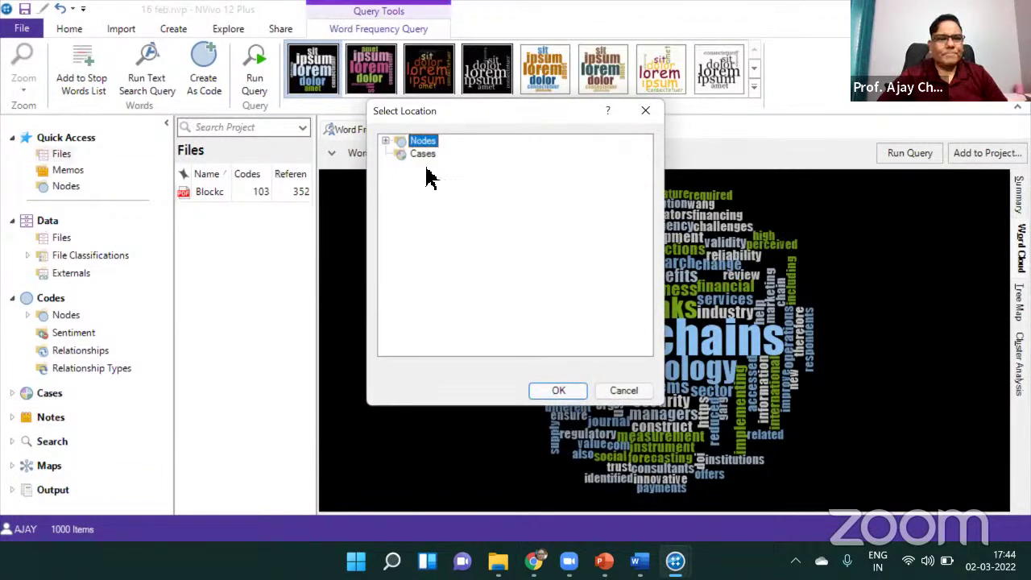
{"action": "left_click", "coordinate": [385, 141]}
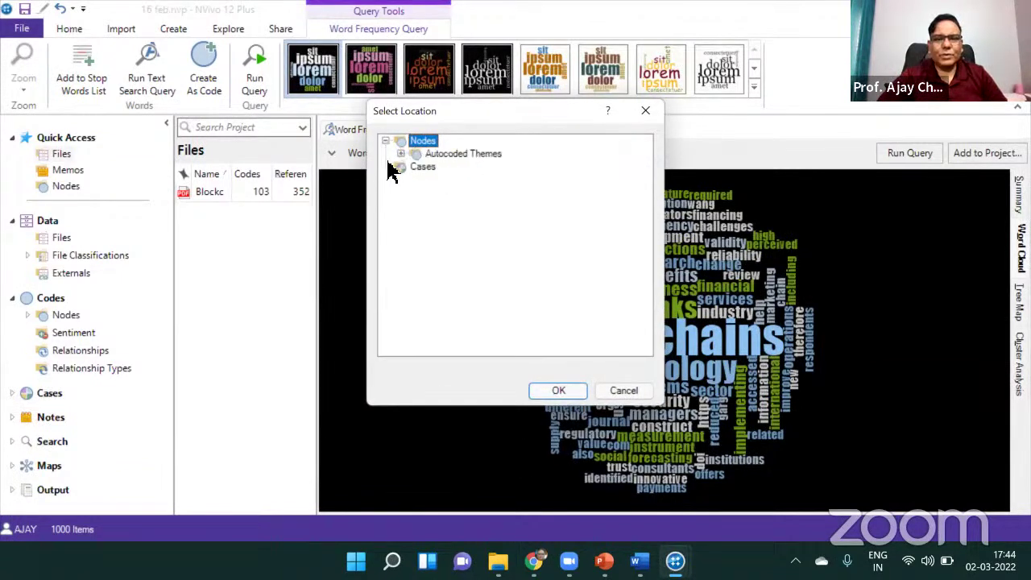
{"action": "left_click", "coordinate": [385, 143]}
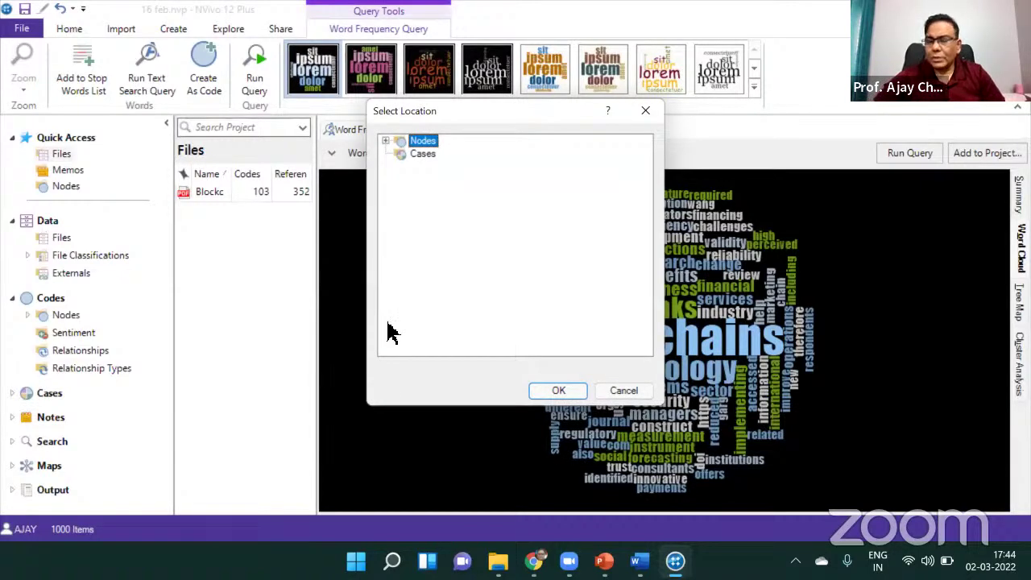
{"action": "left_click", "coordinate": [549, 393]}
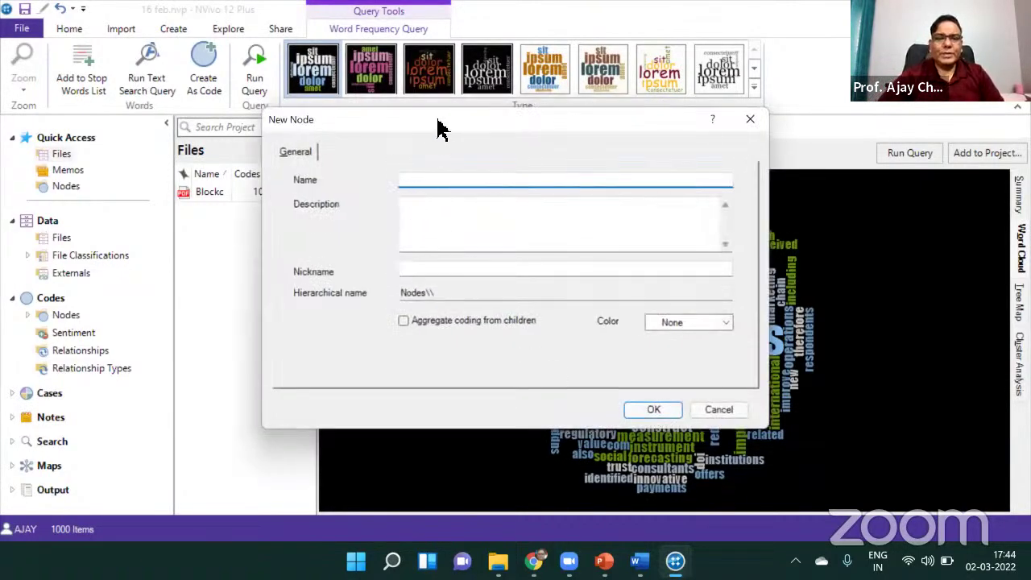
{"action": "left_click_drag", "start_coordinate": [445, 129], "coordinate": [475, 144]}
{"action": "type", "text": "Tec"}
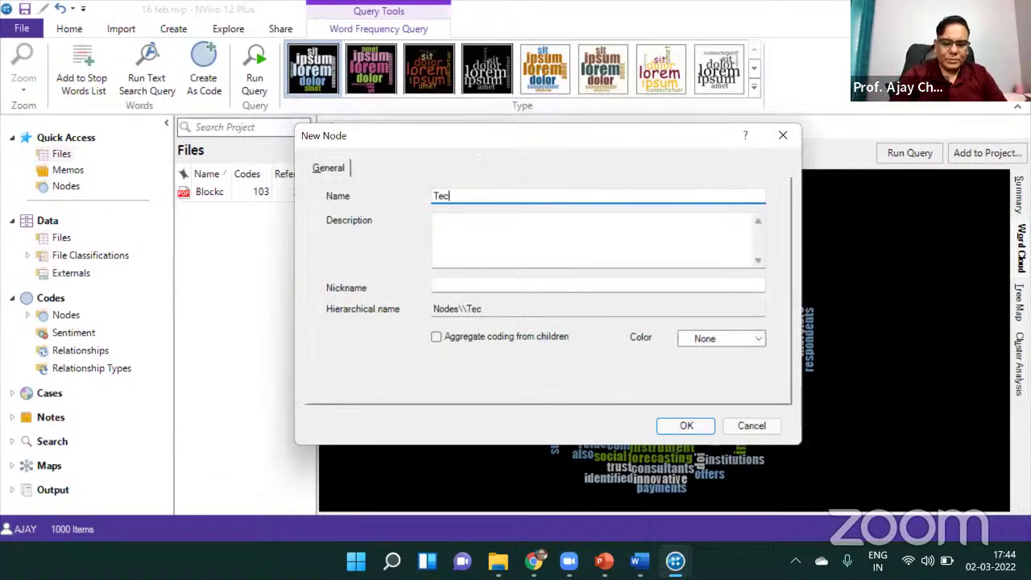
{"action": "type", "text": "hnology"}
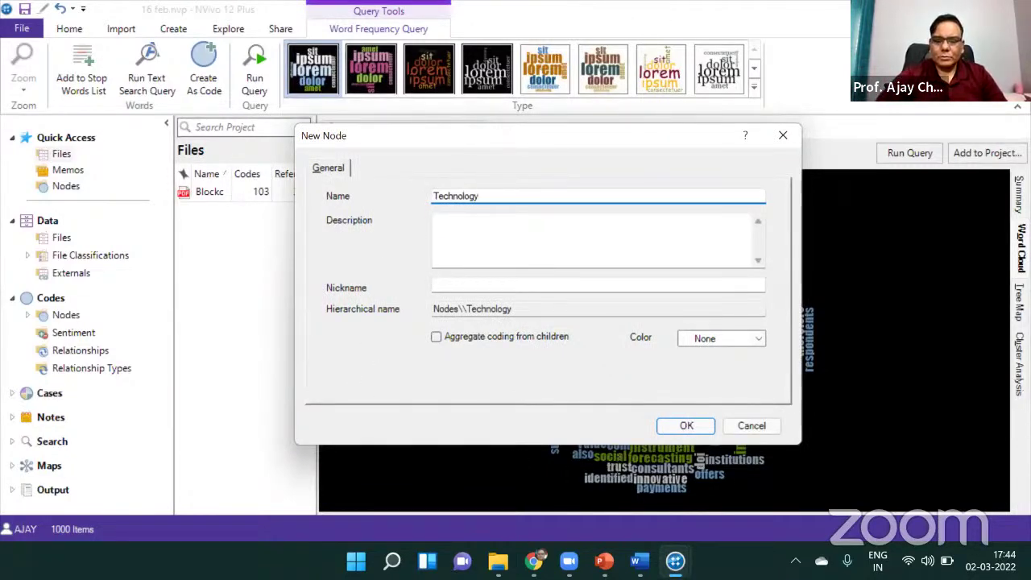
{"action": "left_click", "coordinate": [684, 427]}
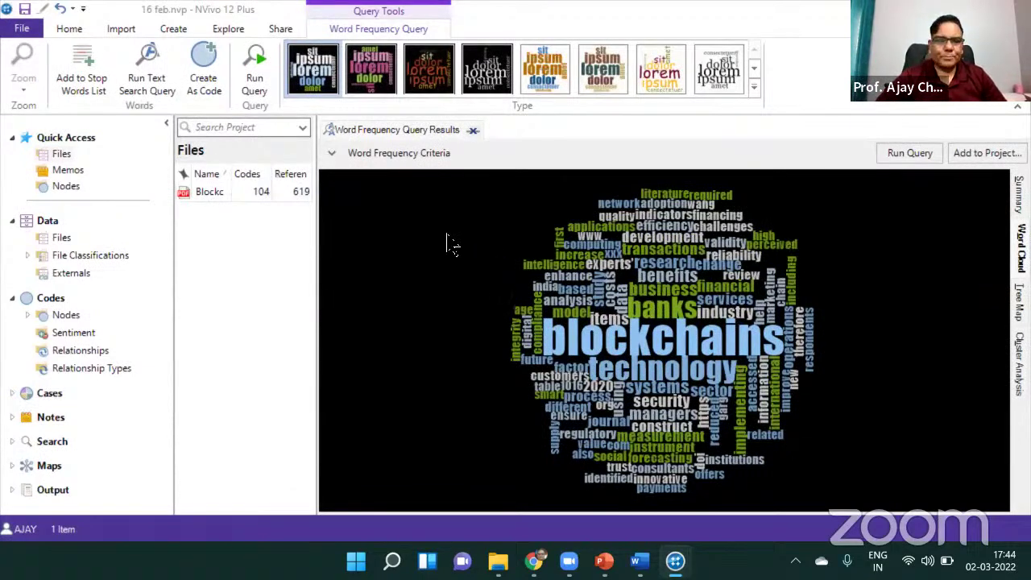
View the Autocoded Themes folder, return to the parent Nodes list, and widen it to show the Technology node's columns
{"action": "left_click", "coordinate": [27, 315]}
{"action": "left_click", "coordinate": [58, 335]}
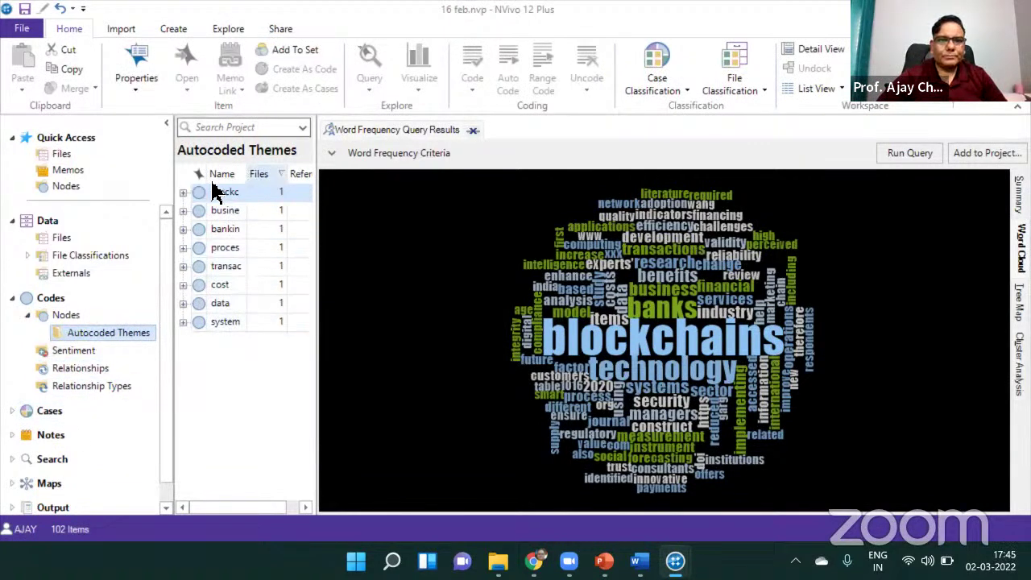
{"action": "left_click", "coordinate": [13, 299]}
{"action": "left_click", "coordinate": [13, 299]}
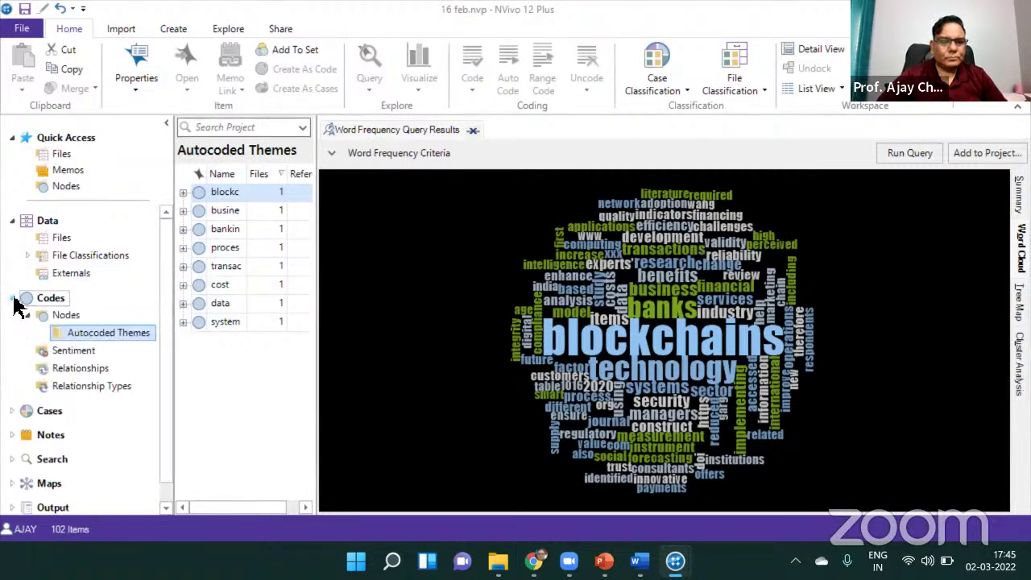
{"action": "left_click", "coordinate": [61, 316]}
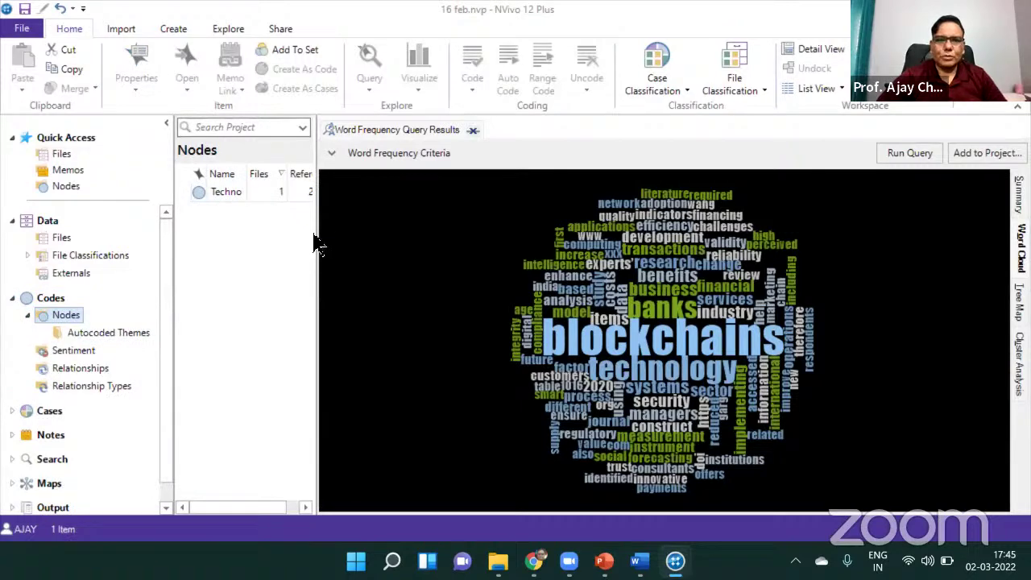
{"action": "left_click_drag", "start_coordinate": [414, 218], "coordinate": [407, 214]}
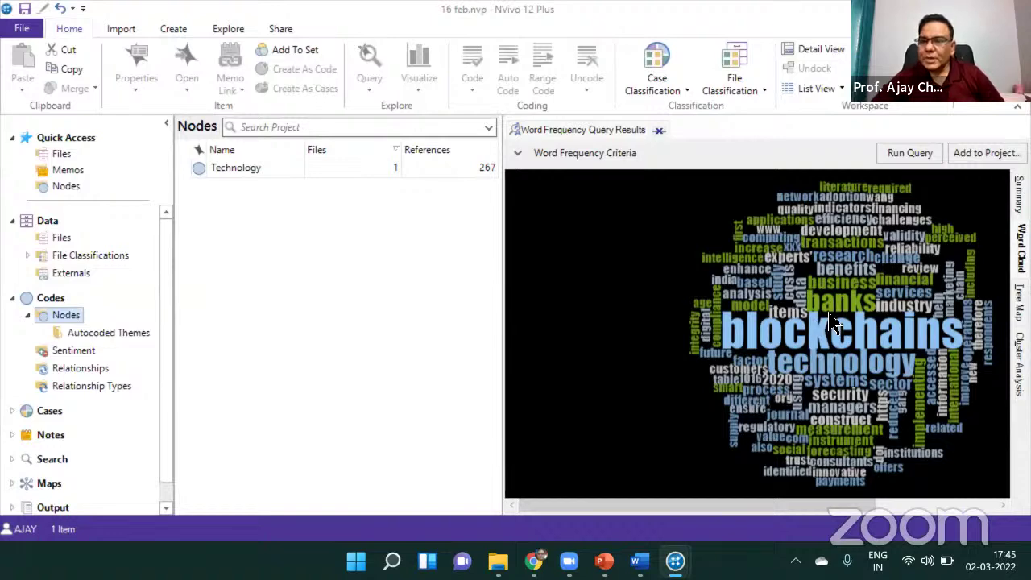
Create a code from the word business in the word cloud, stored under Nodes and named Business
{"action": "right_click", "coordinate": [846, 294]}
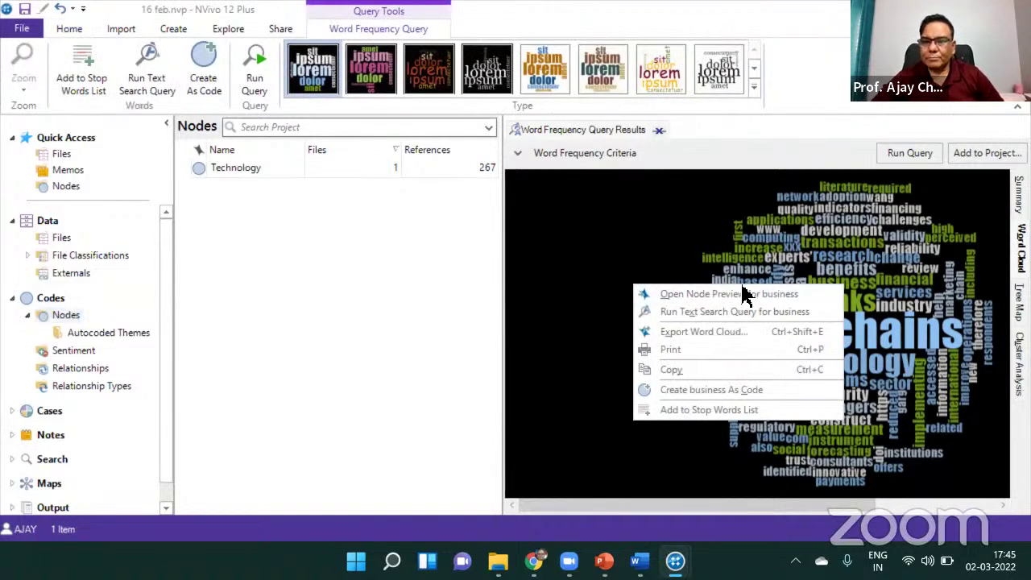
{"action": "left_click", "coordinate": [713, 391]}
{"action": "left_click", "coordinate": [575, 392]}
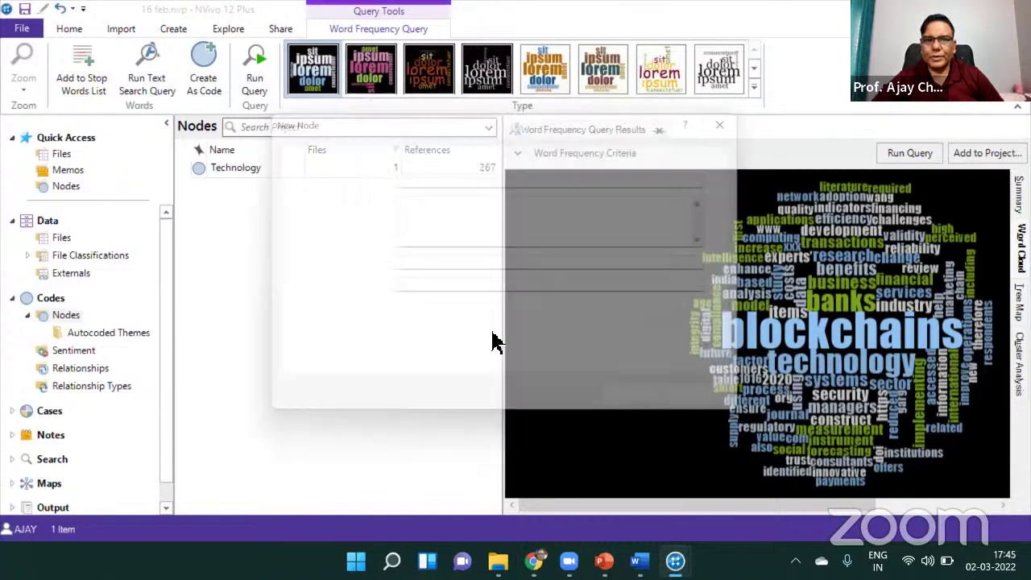
{"action": "type", "text": "Busines"}
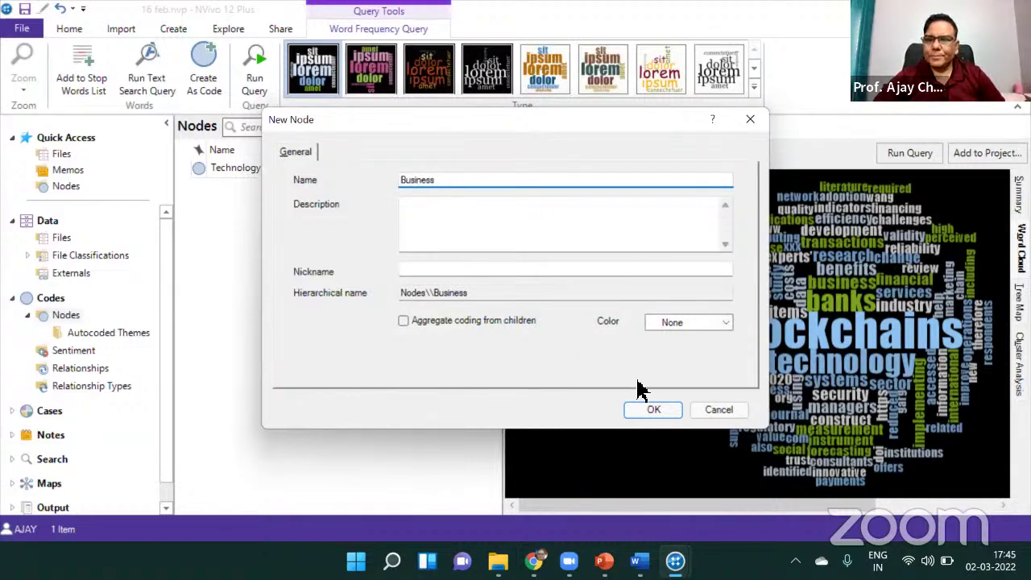
{"action": "type", "text": "s"}
{"action": "left_click", "coordinate": [653, 410]}
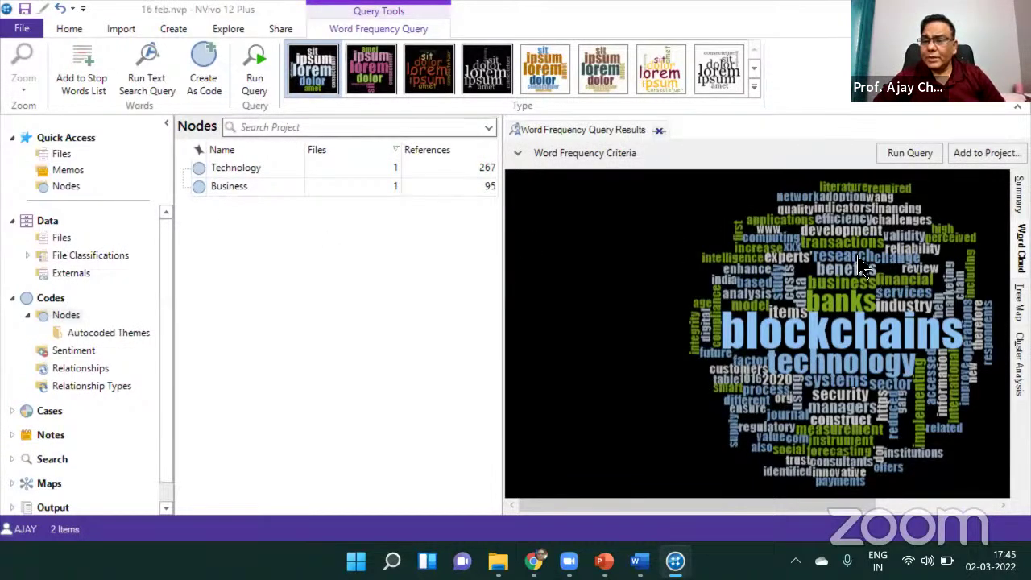
Create a code from the word blockchains in the word cloud, stored under Nodes and named Blockchain
{"action": "right_click", "coordinate": [828, 361]}
{"action": "right_click", "coordinate": [829, 330]}
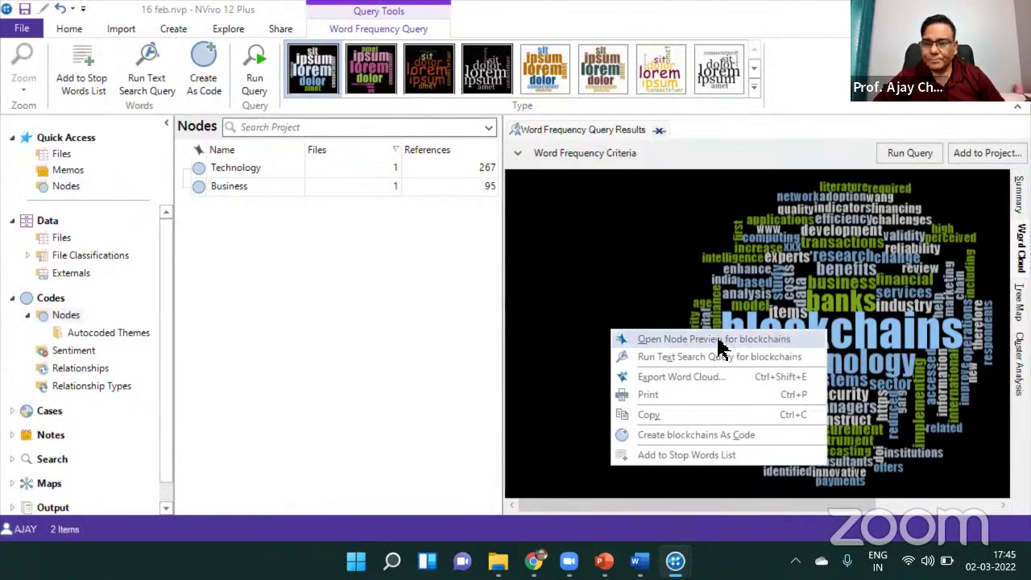
{"action": "left_click", "coordinate": [663, 437]}
{"action": "left_click", "coordinate": [569, 392]}
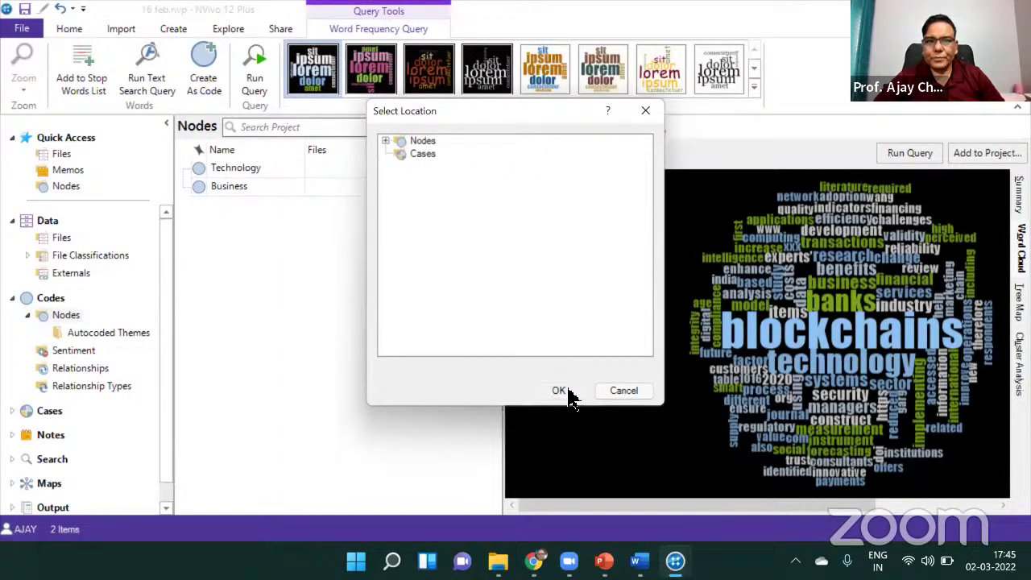
{"action": "type", "text": "Blo"}
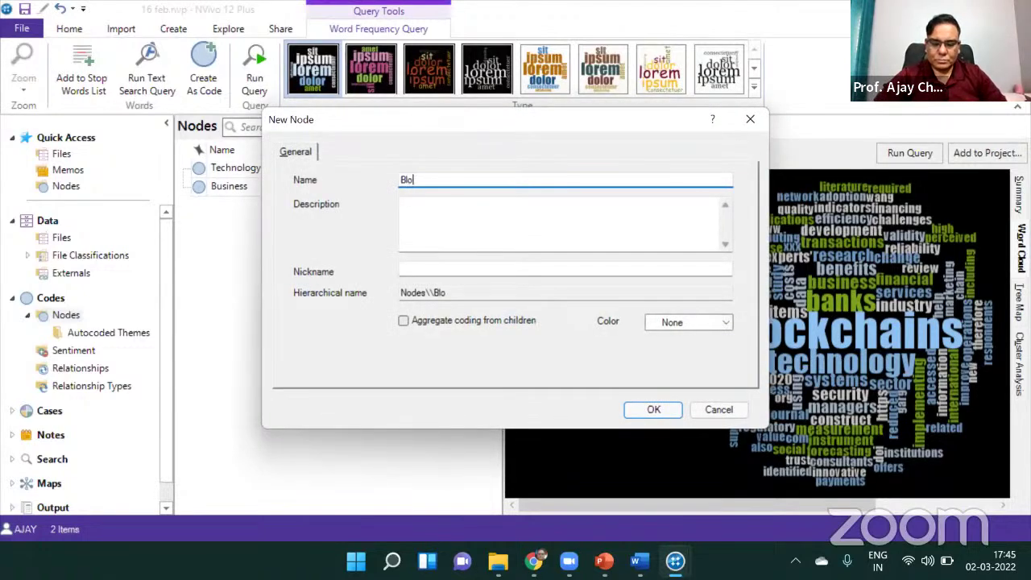
{"action": "type", "text": "ckchain"}
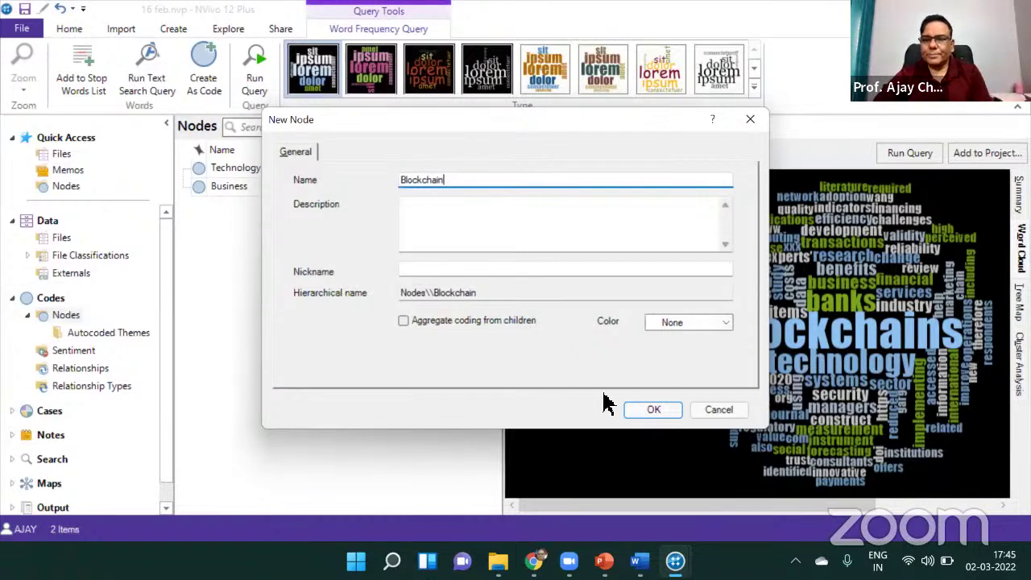
{"action": "left_click", "coordinate": [651, 410]}
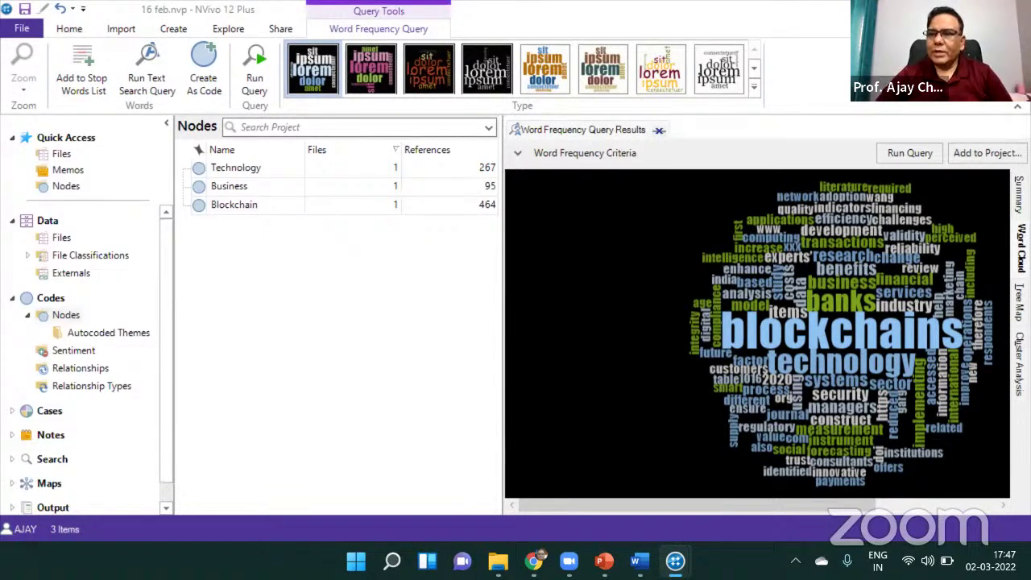
{"action": "key", "text": "alt+Tab"}
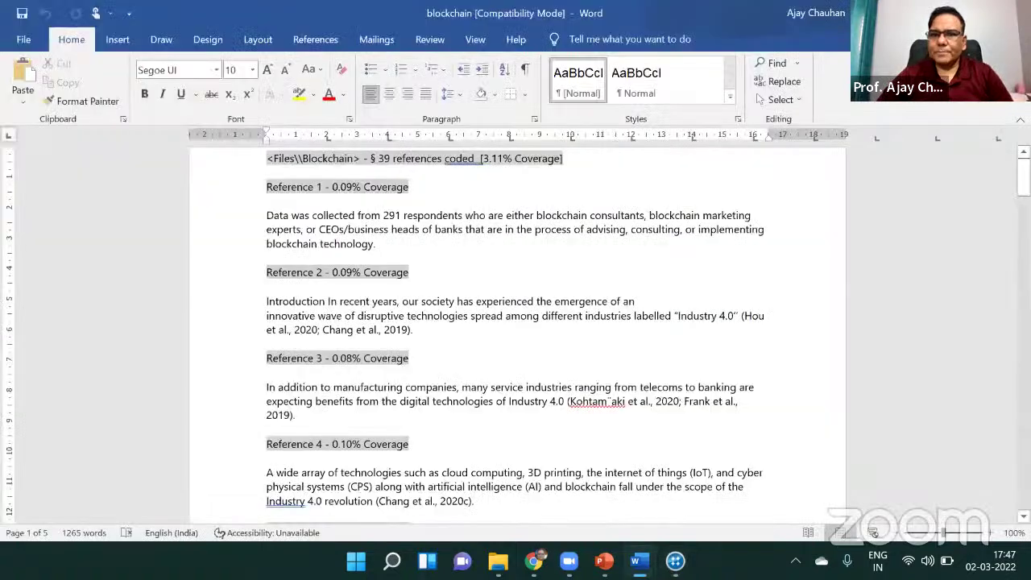
{"action": "key", "text": "alt+Tab"}
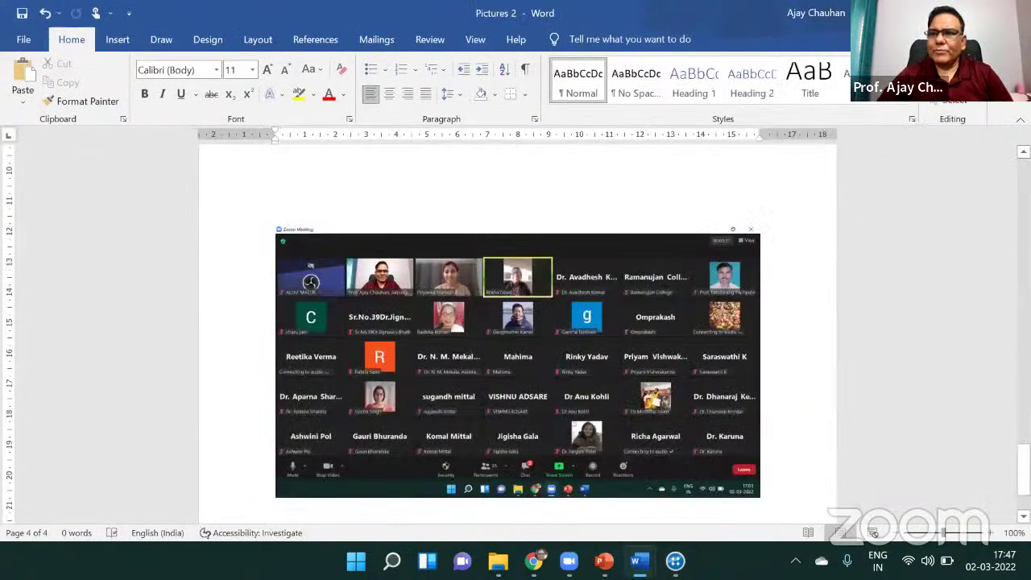
{"action": "key", "text": "super+d"}
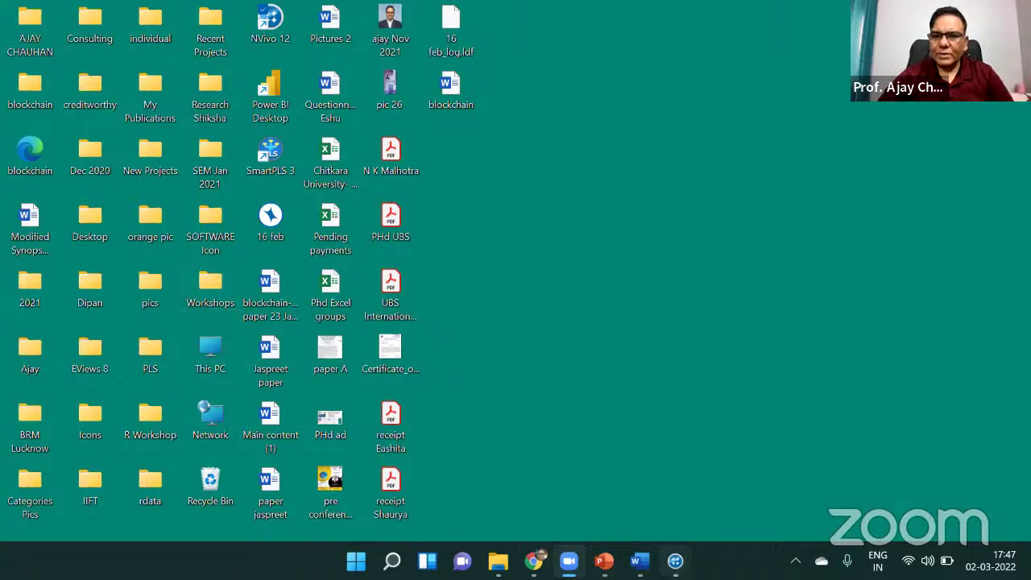
{"action": "left_click", "coordinate": [758, 483]}
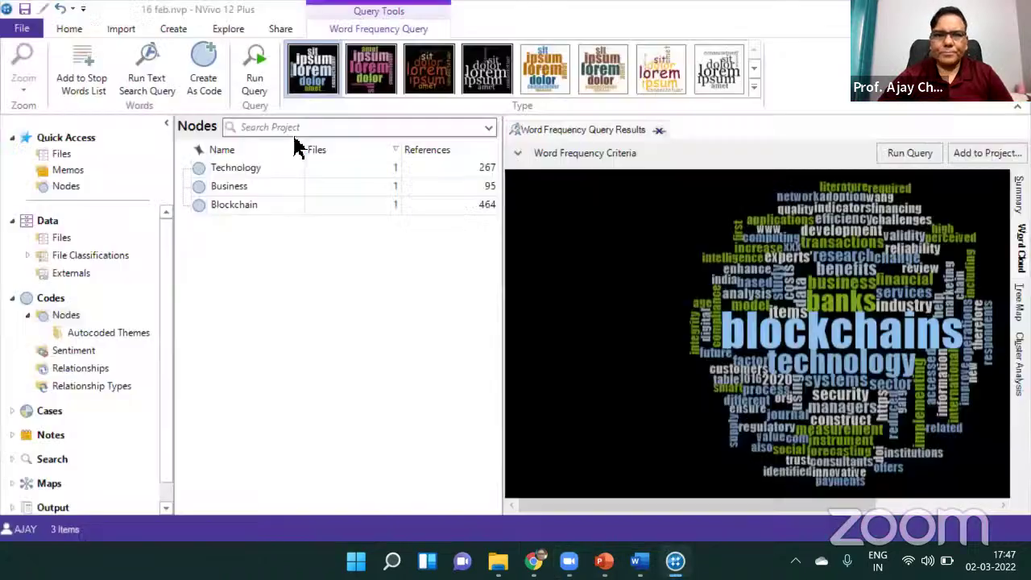
Close the word frequency results from the Files view, and browse for files to import in Workshops, Nvivo 12 Qualitative analysis, Data, Transcript
{"action": "left_click", "coordinate": [73, 157]}
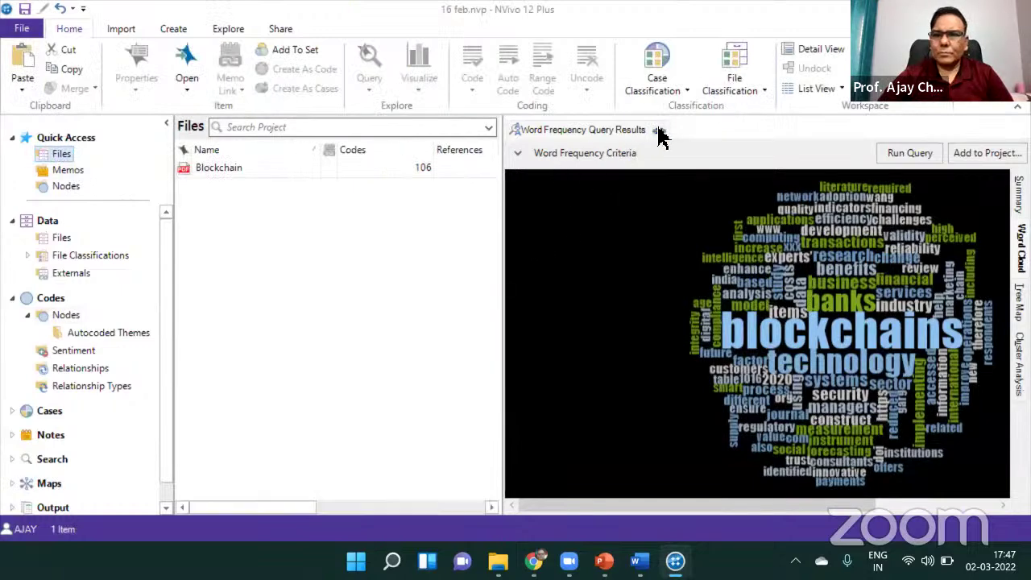
{"action": "left_click", "coordinate": [659, 131]}
{"action": "left_click", "coordinate": [121, 30]}
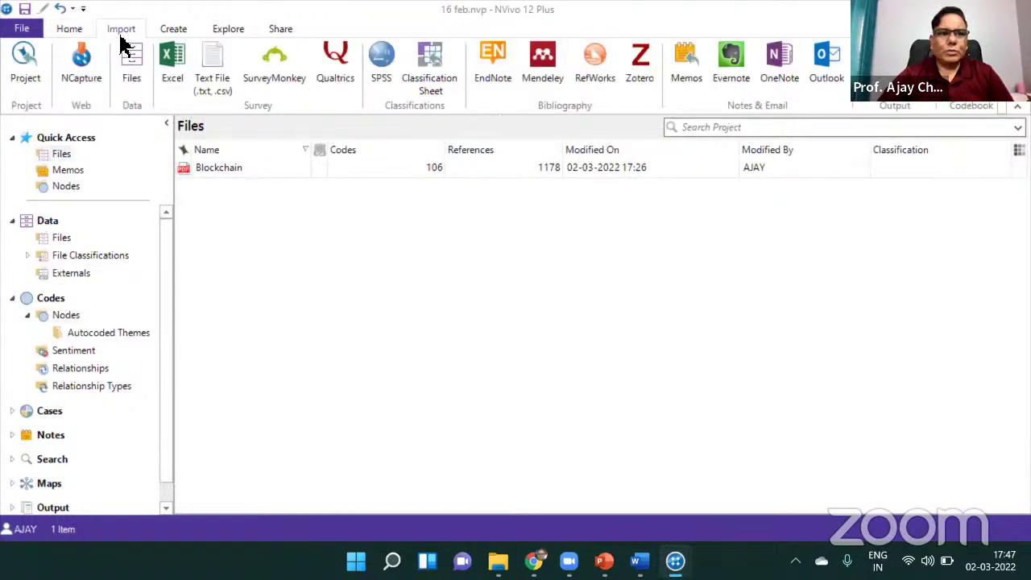
{"action": "left_click", "coordinate": [129, 66]}
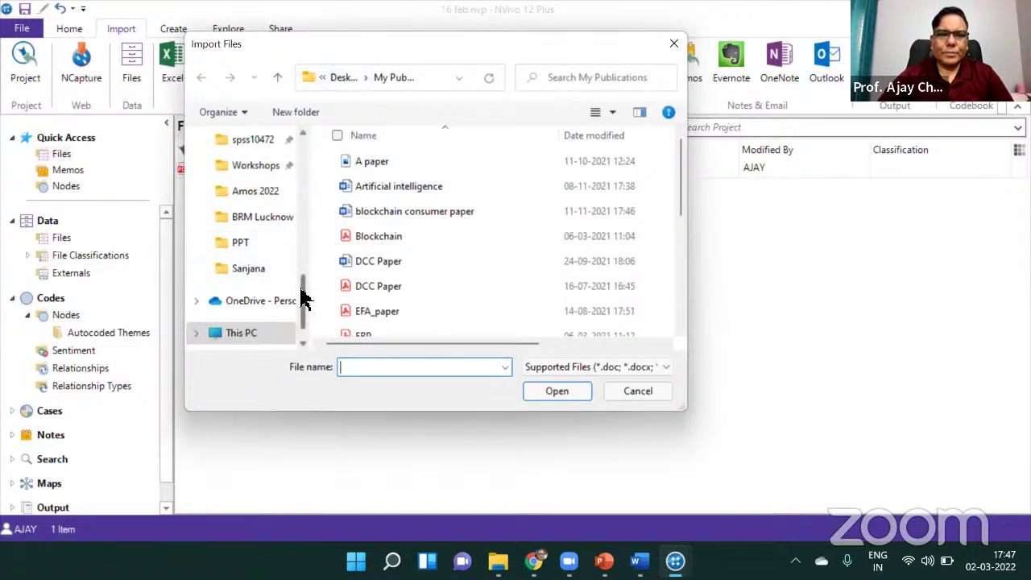
{"action": "left_click", "coordinate": [262, 170]}
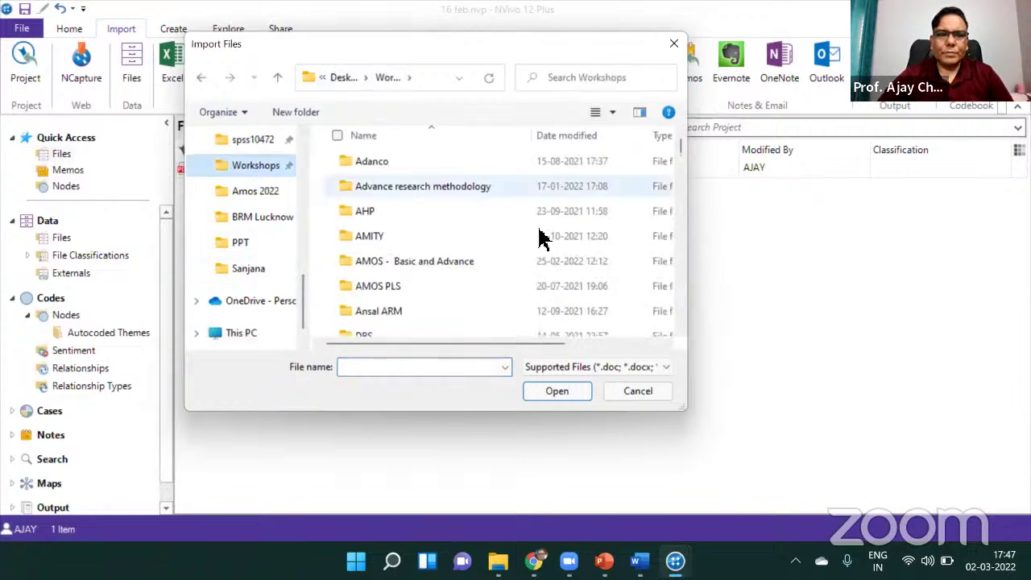
{"action": "scroll", "coordinate": [679, 214], "scroll_direction": "down", "scroll_amount": 6}
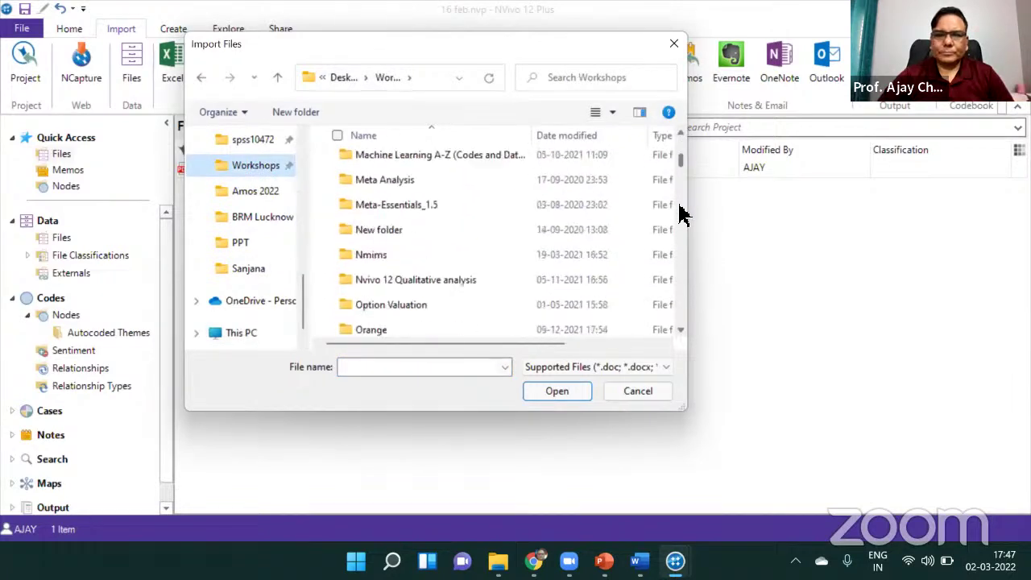
{"action": "scroll", "coordinate": [669, 222], "scroll_direction": "down", "scroll_amount": 1}
{"action": "double_click", "coordinate": [428, 233]}
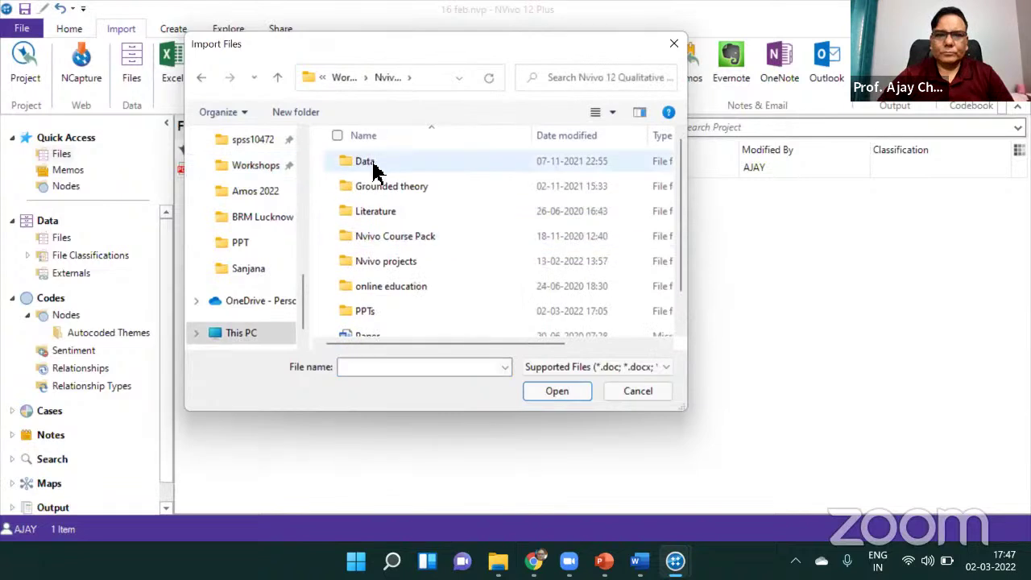
{"action": "double_click", "coordinate": [373, 165]}
{"action": "left_click", "coordinate": [385, 313]}
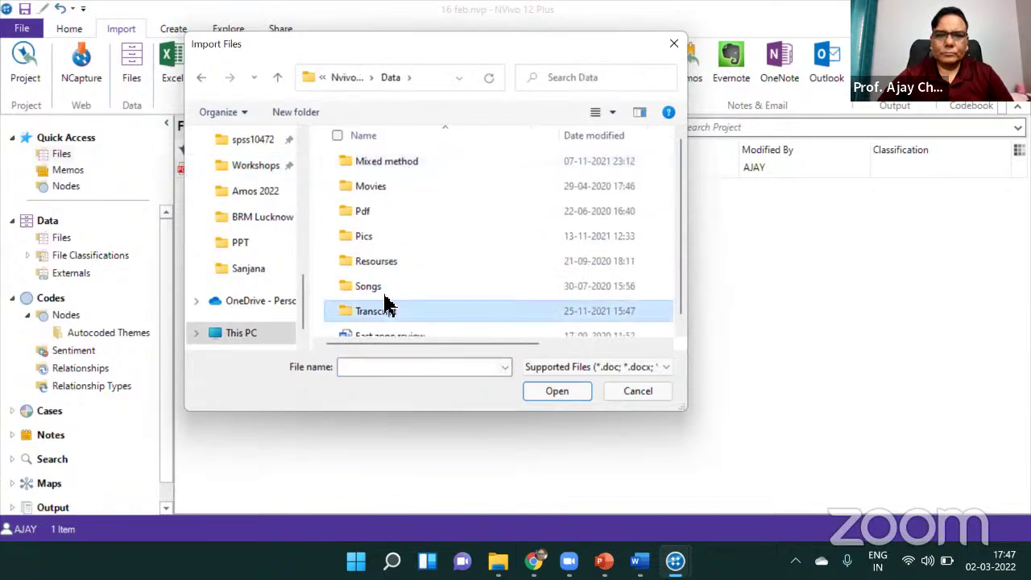
{"action": "double_click", "coordinate": [386, 311]}
Import all seven Word interview transcripts from the Transcript folder into the project's Files
{"action": "left_click", "coordinate": [373, 169]}
{"action": "key", "text": "shift+Down"}
{"action": "key", "text": "shift+Down"}
{"action": "key", "text": "shift+Down"}
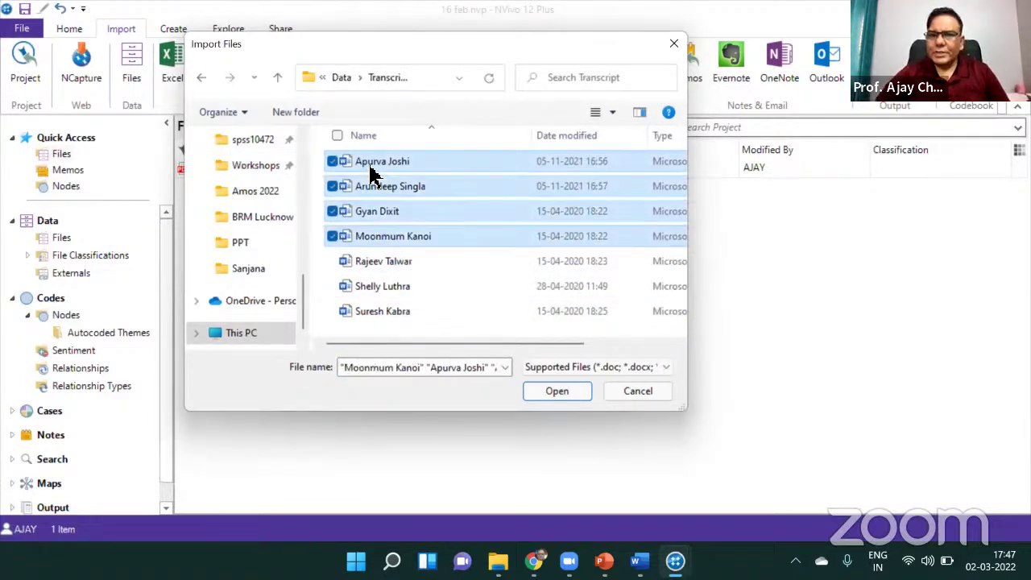
{"action": "key", "text": "shift+Down"}
{"action": "key", "text": "shift+Down"}
{"action": "key", "text": "shift+Down"}
{"action": "left_click", "coordinate": [562, 393]}
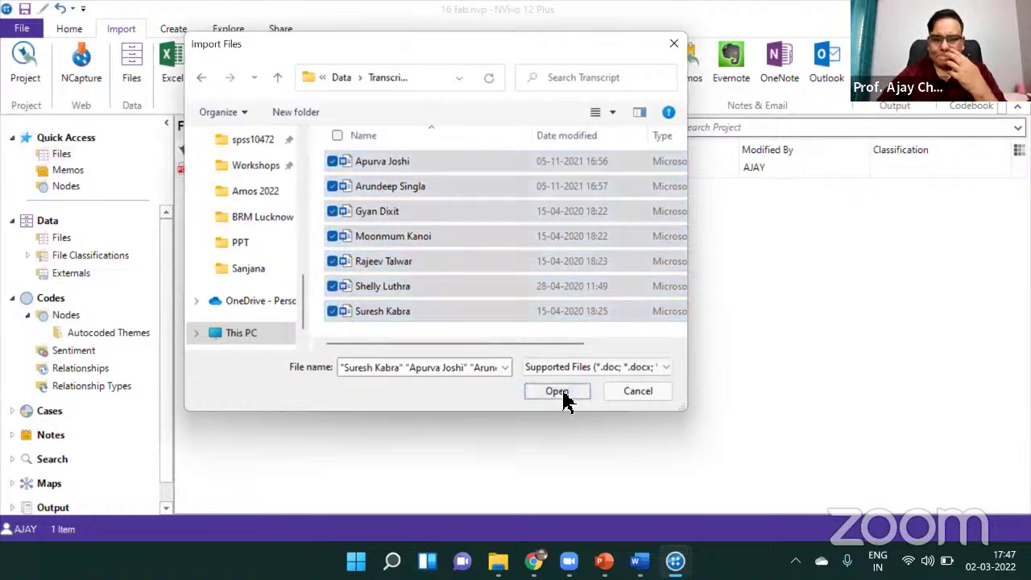
{"action": "left_click", "coordinate": [578, 246]}
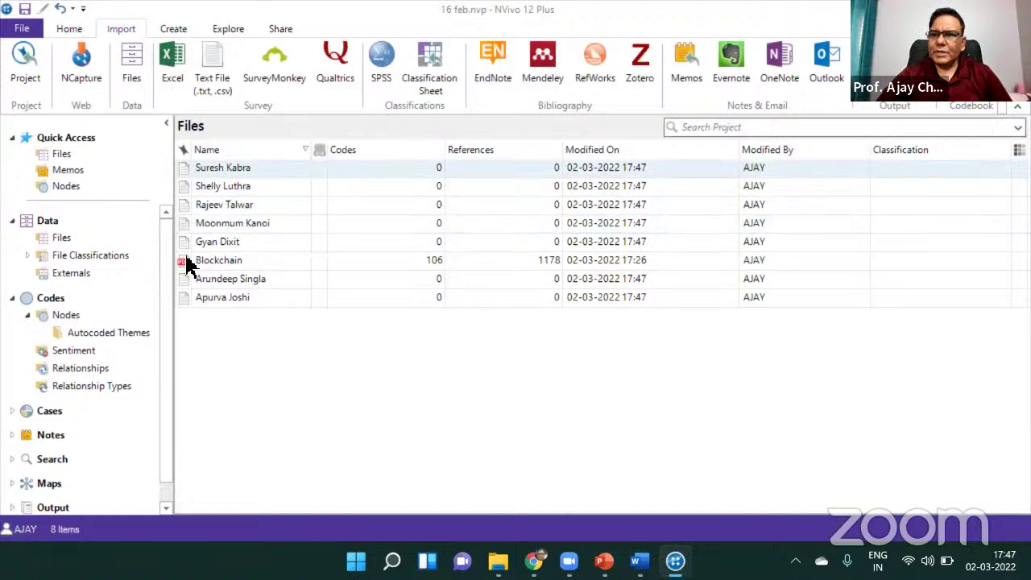
Open the PriceMap founder's transcript with the files sorted by name ascending, and select the heading "What inspired you to build the above product/ service?"
{"action": "left_click", "coordinate": [202, 171]}
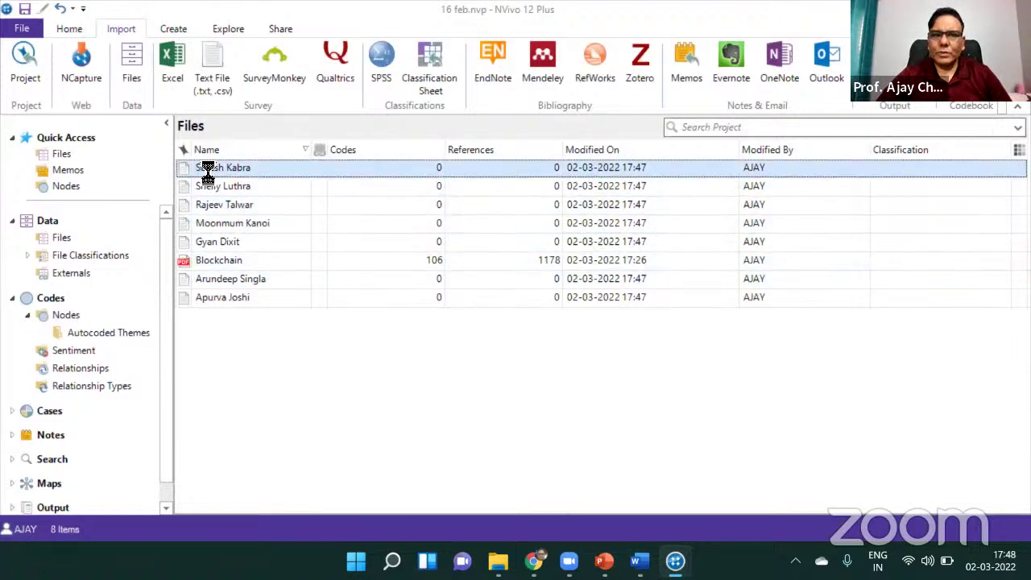
{"action": "left_click", "coordinate": [202, 151]}
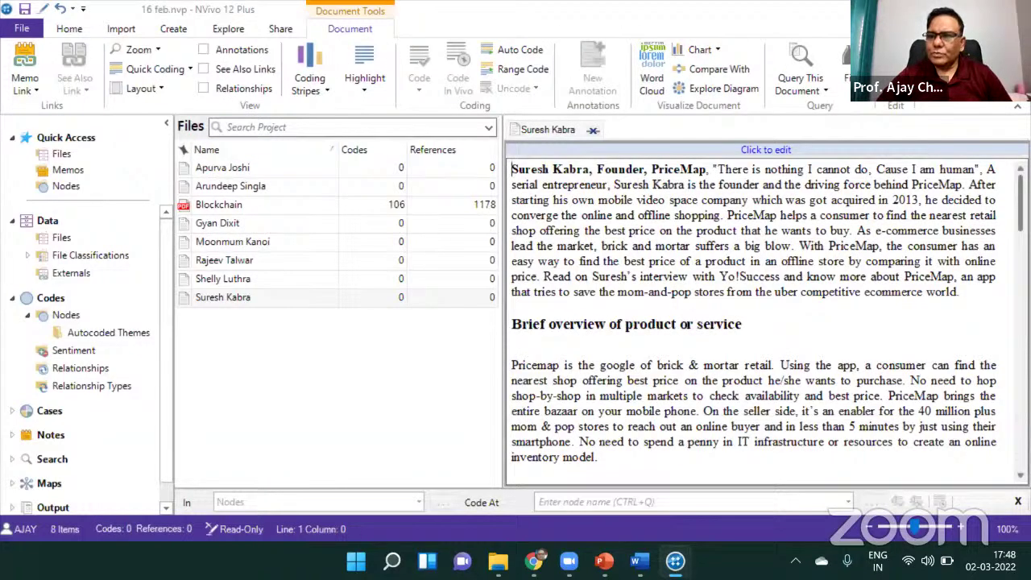
{"action": "scroll", "coordinate": [982, 234], "scroll_direction": "down", "scroll_amount": 3}
{"action": "scroll", "coordinate": [937, 223], "scroll_direction": "down", "scroll_amount": 4}
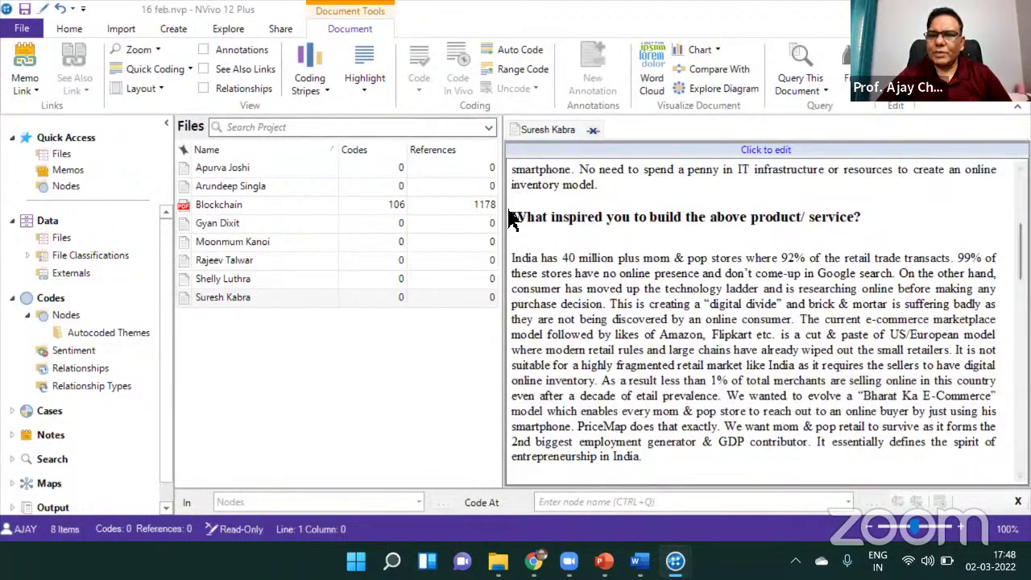
{"action": "left_click_drag", "start_coordinate": [518, 219], "coordinate": [877, 228]}
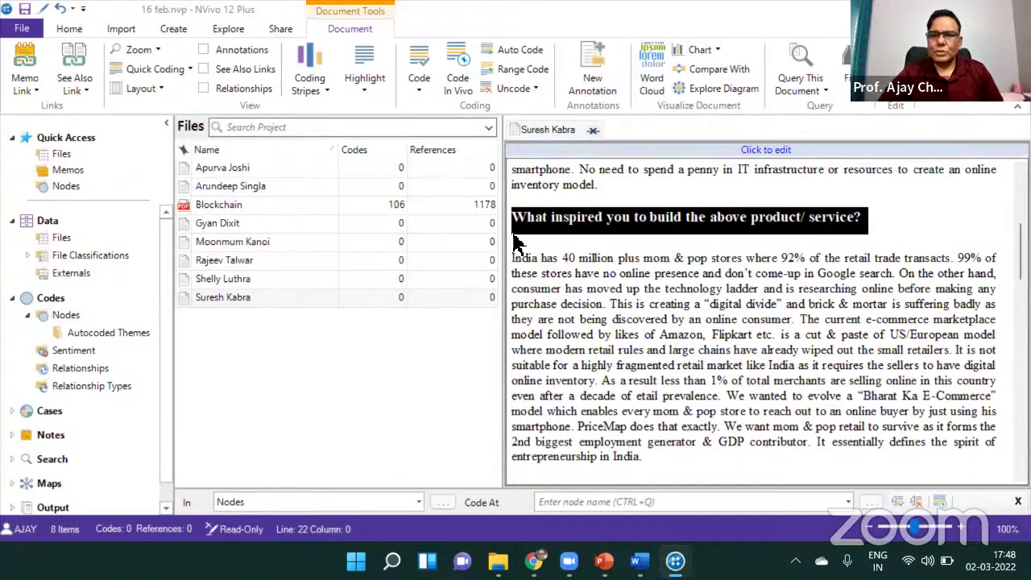
Compare the question headings, including "Your life mantra", across the interview transcripts of The Bling Stores, Home4Pet and PriceMap founders
{"action": "left_click", "coordinate": [229, 242]}
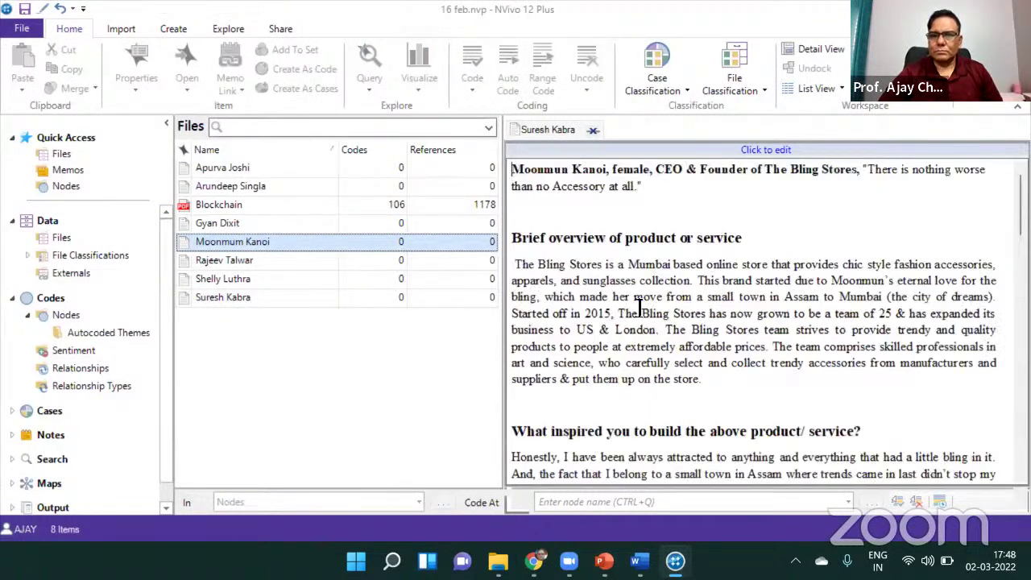
{"action": "scroll", "coordinate": [765, 322], "scroll_direction": "down", "scroll_amount": 10}
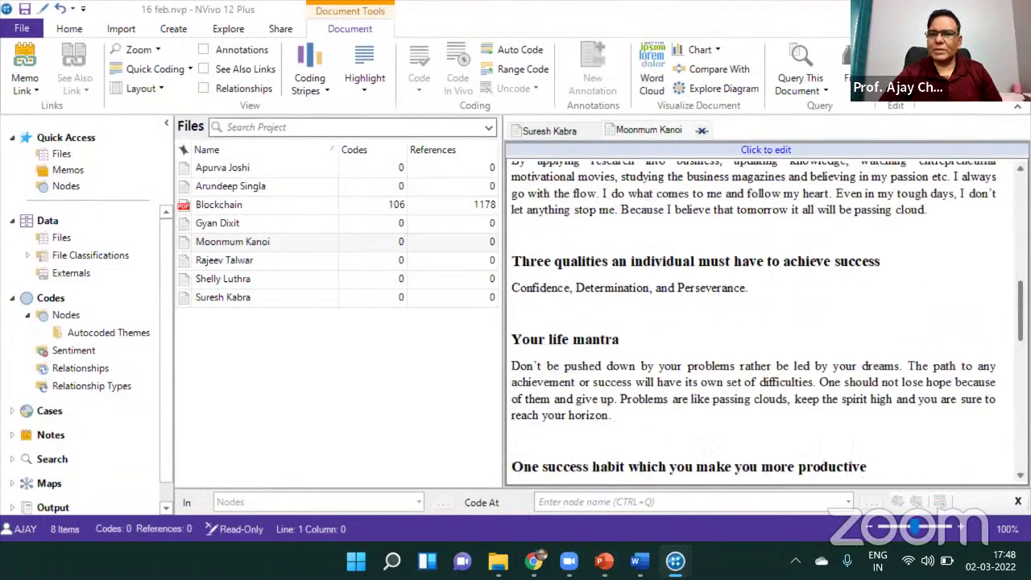
{"action": "scroll", "coordinate": [771, 329], "scroll_direction": "up", "scroll_amount": 2}
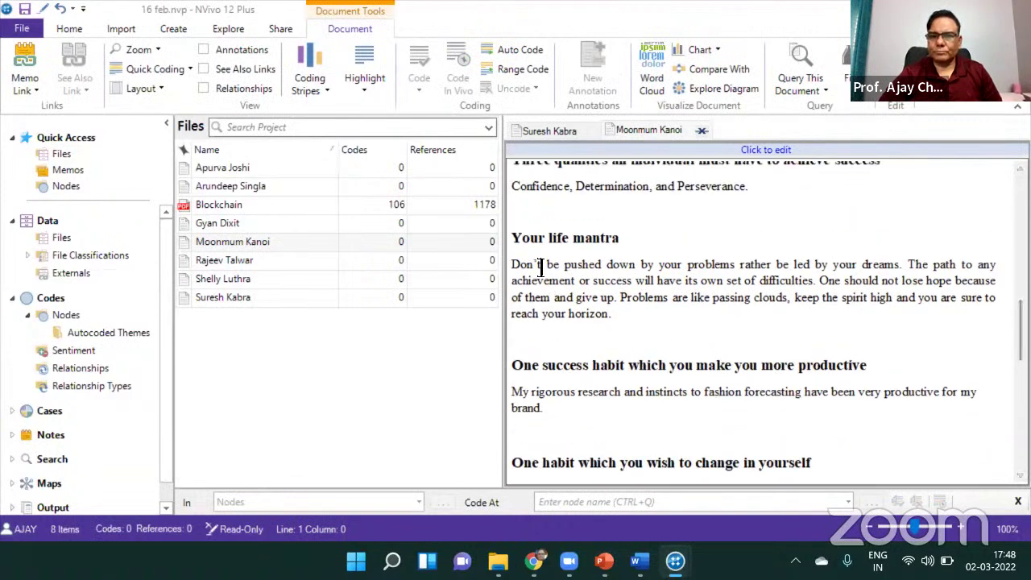
{"action": "double_click", "coordinate": [232, 263]}
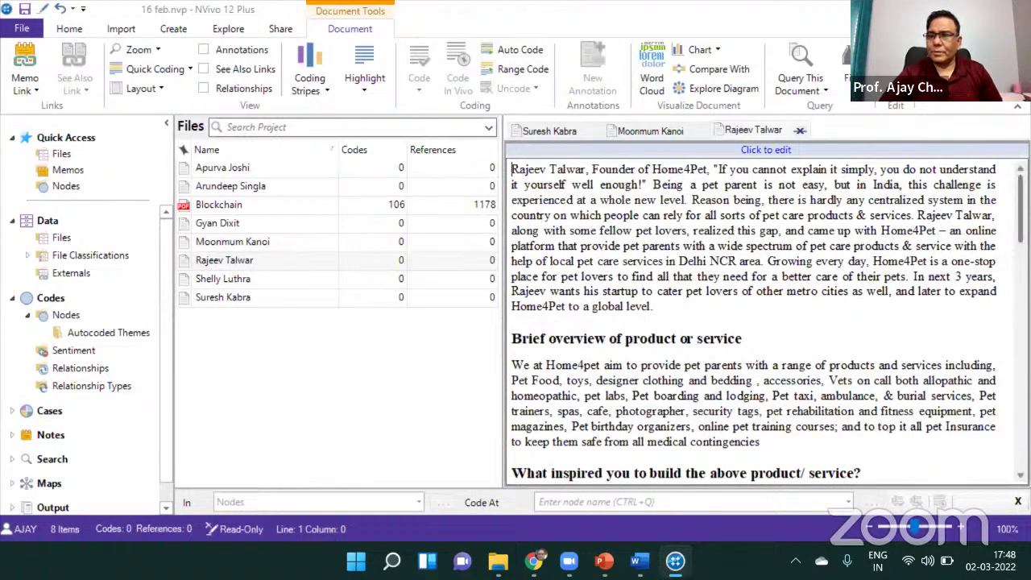
{"action": "scroll", "coordinate": [765, 322], "scroll_direction": "down", "scroll_amount": 10}
{"action": "scroll", "coordinate": [594, 221], "scroll_direction": "down", "scroll_amount": 3}
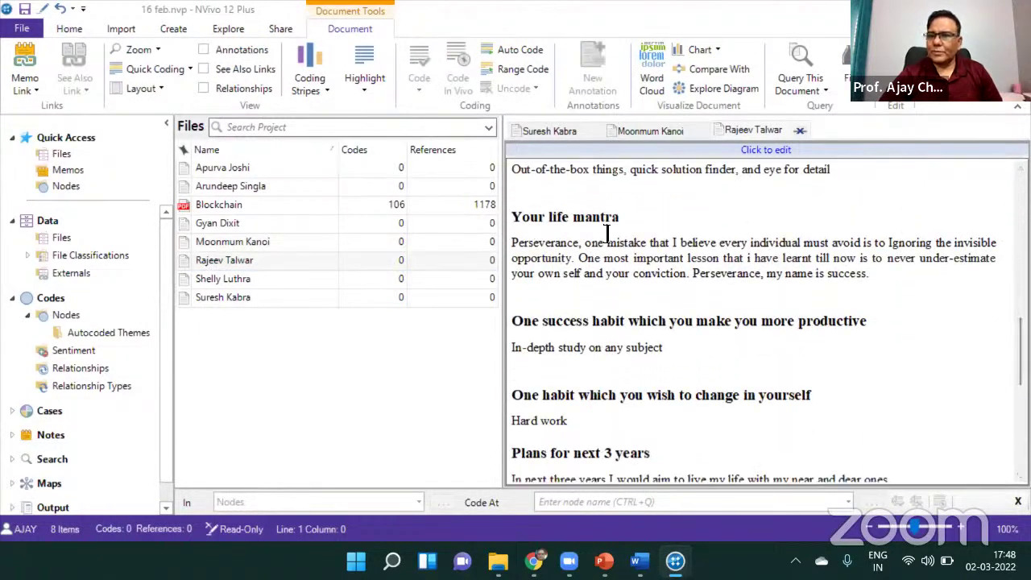
{"action": "double_click", "coordinate": [214, 298]}
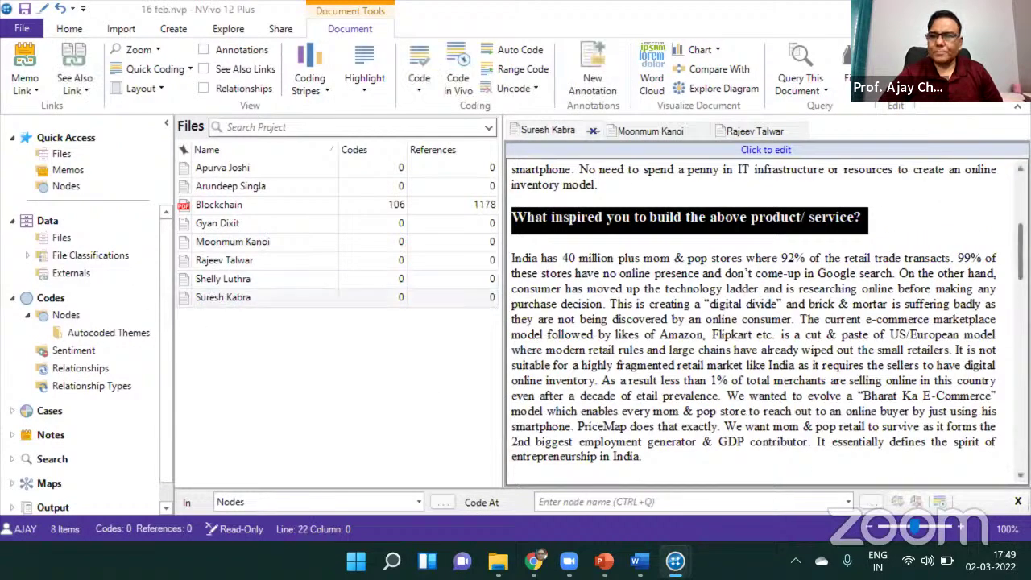
{"action": "scroll", "coordinate": [1007, 241], "scroll_direction": "down", "scroll_amount": 5}
{"action": "scroll", "coordinate": [766, 322], "scroll_direction": "down", "scroll_amount": 5}
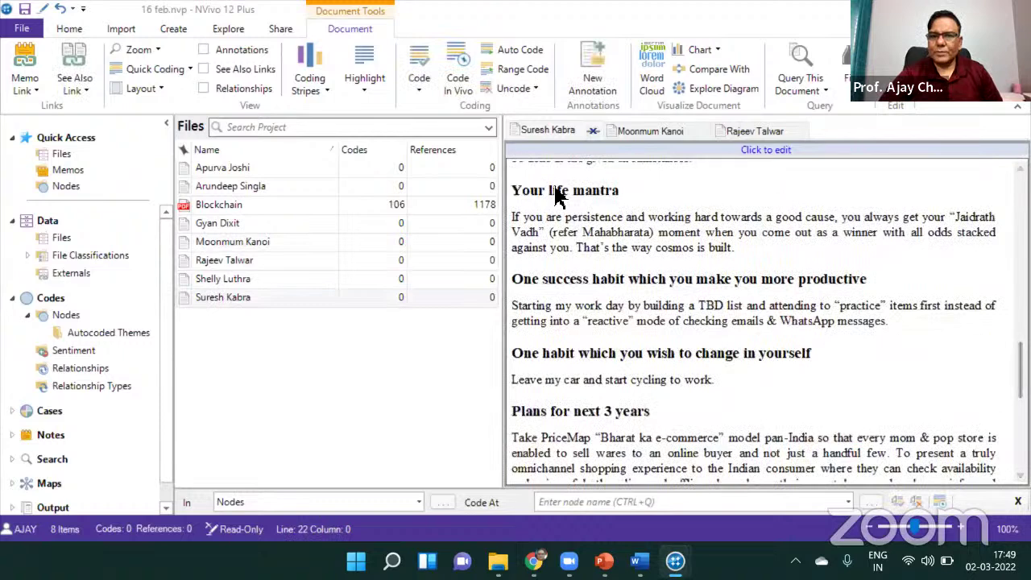
Open the Riskpro interview transcript for editing and apply the Heading 1 style to "Brief overview of product or service"
{"action": "left_click", "coordinate": [240, 208]}
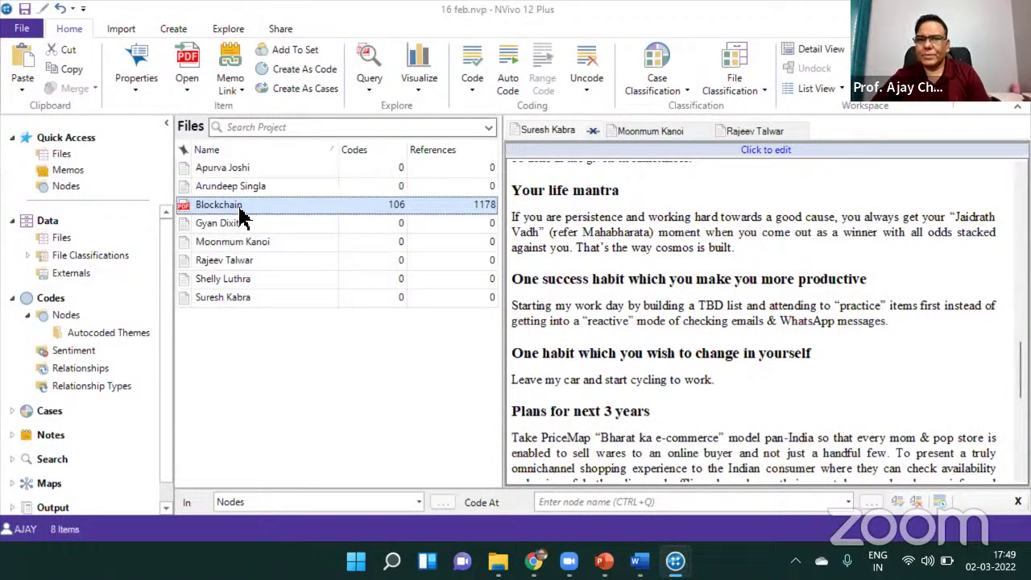
{"action": "double_click", "coordinate": [223, 170]}
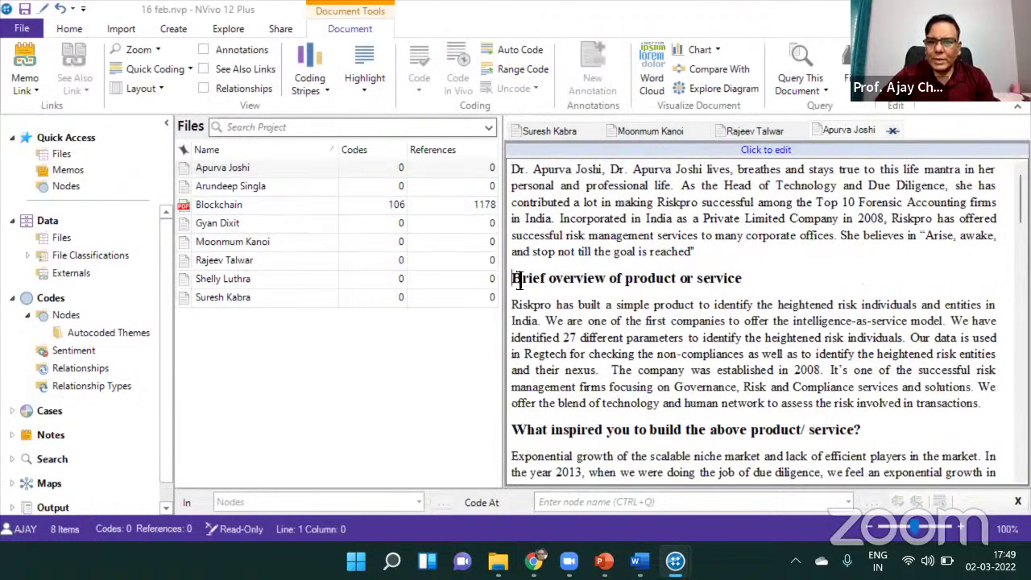
{"action": "left_click_drag", "start_coordinate": [518, 282], "coordinate": [743, 287]}
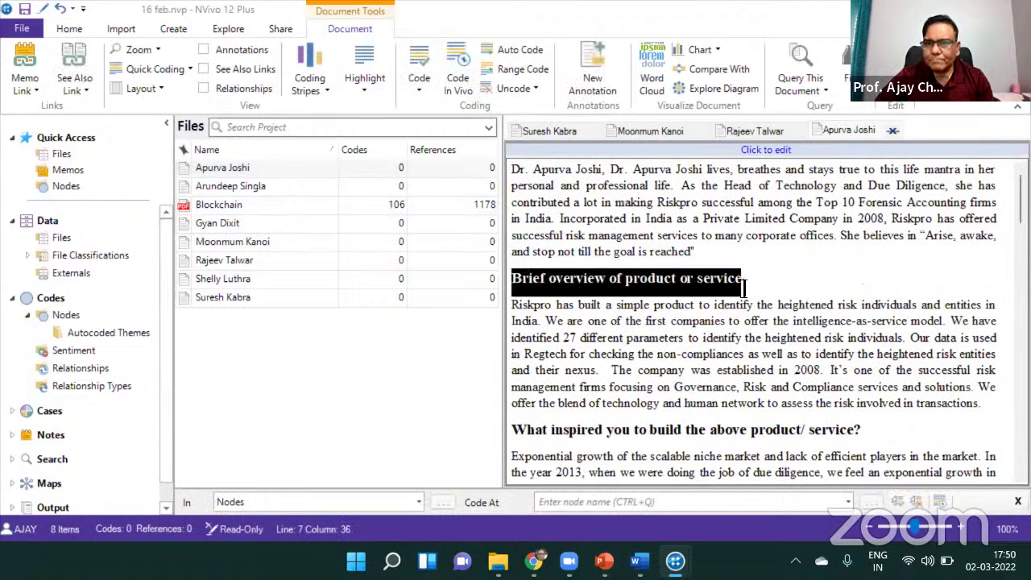
{"action": "left_click", "coordinate": [758, 151]}
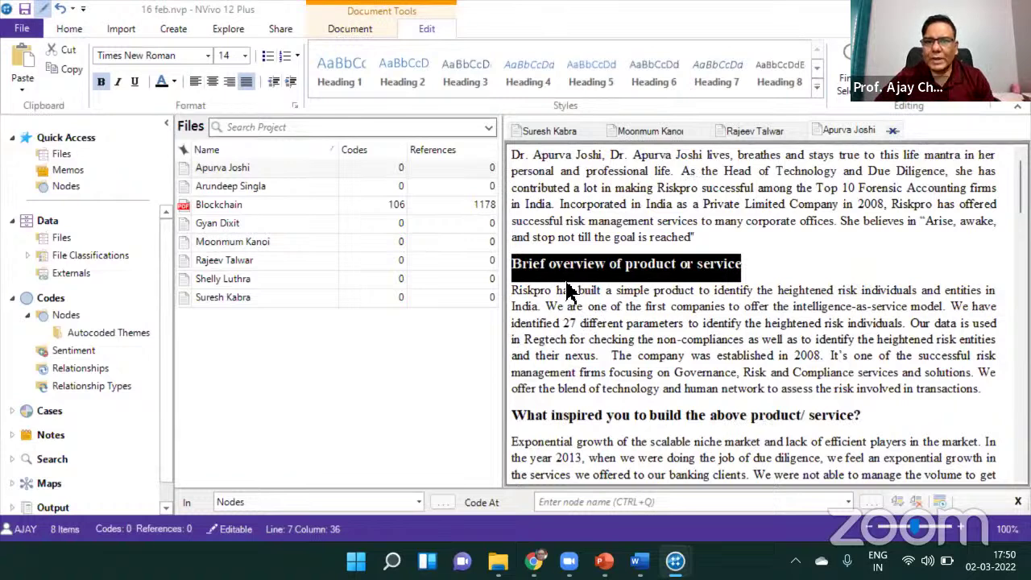
{"action": "left_click", "coordinate": [338, 71]}
{"action": "left_click", "coordinate": [655, 293]}
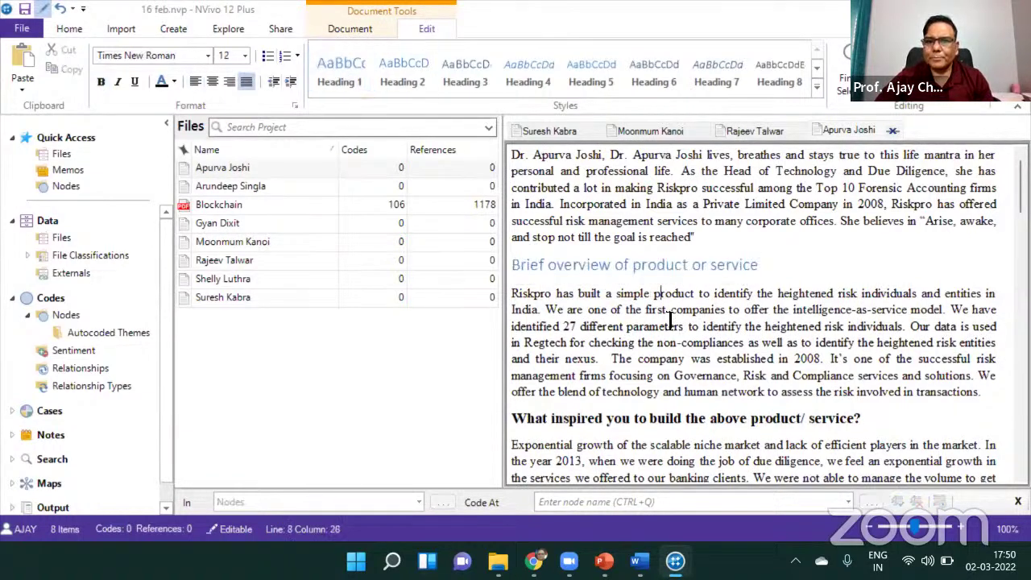
Apply the Heading 1 style to the question "What inspired you to build the above product/ service?" in the Riskpro transcript
{"action": "left_click_drag", "start_coordinate": [518, 425], "coordinate": [872, 426]}
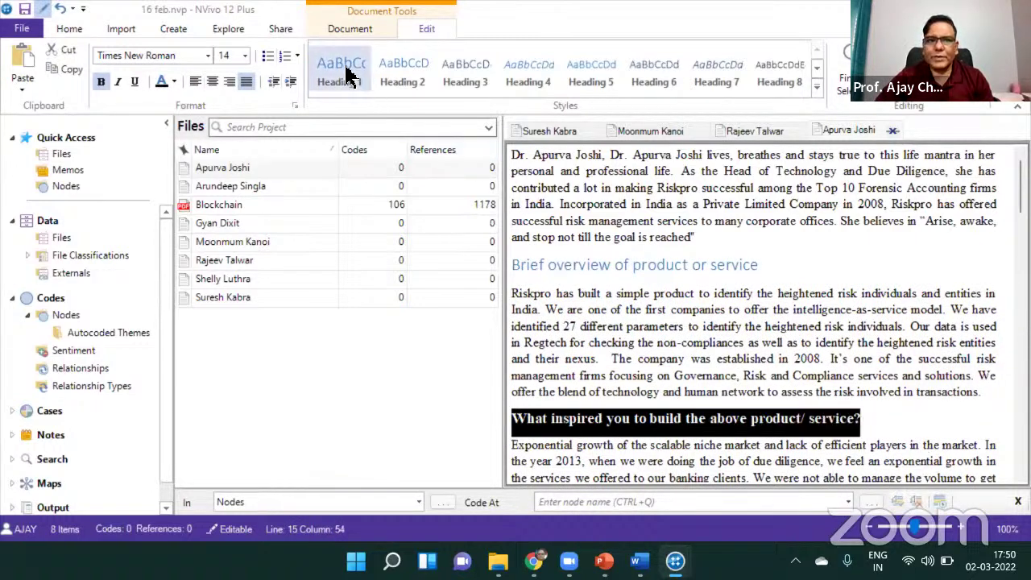
{"action": "left_click", "coordinate": [406, 75]}
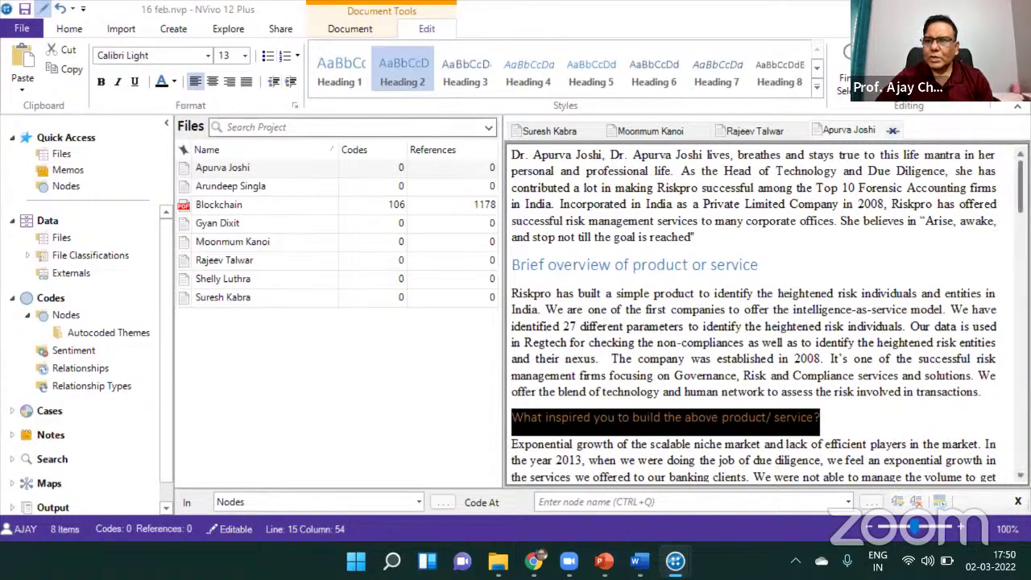
{"action": "scroll", "coordinate": [755, 314], "scroll_direction": "down", "scroll_amount": 2}
{"action": "scroll", "coordinate": [755, 315], "scroll_direction": "up", "scroll_amount": 2}
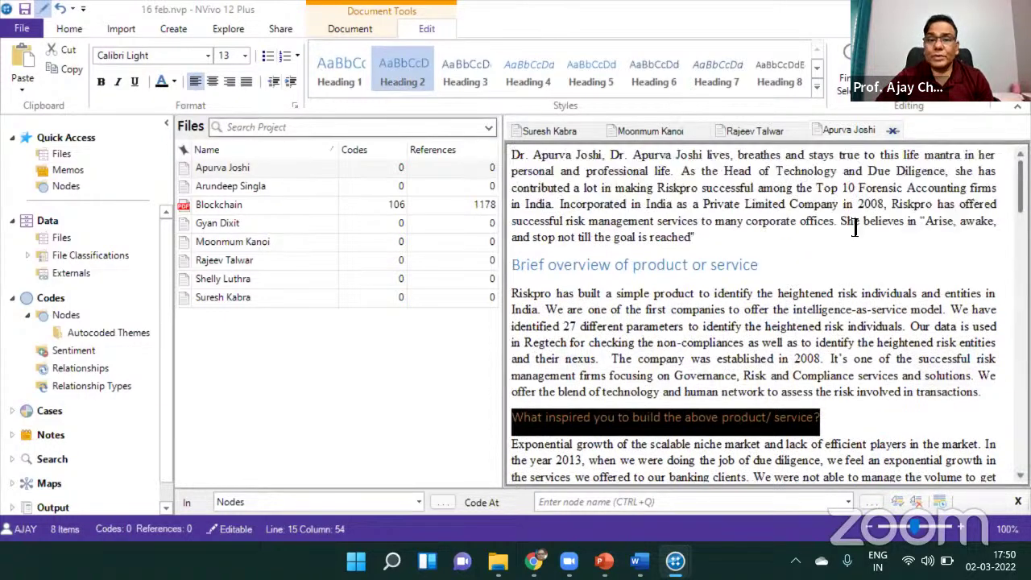
{"action": "left_click", "coordinate": [337, 74]}
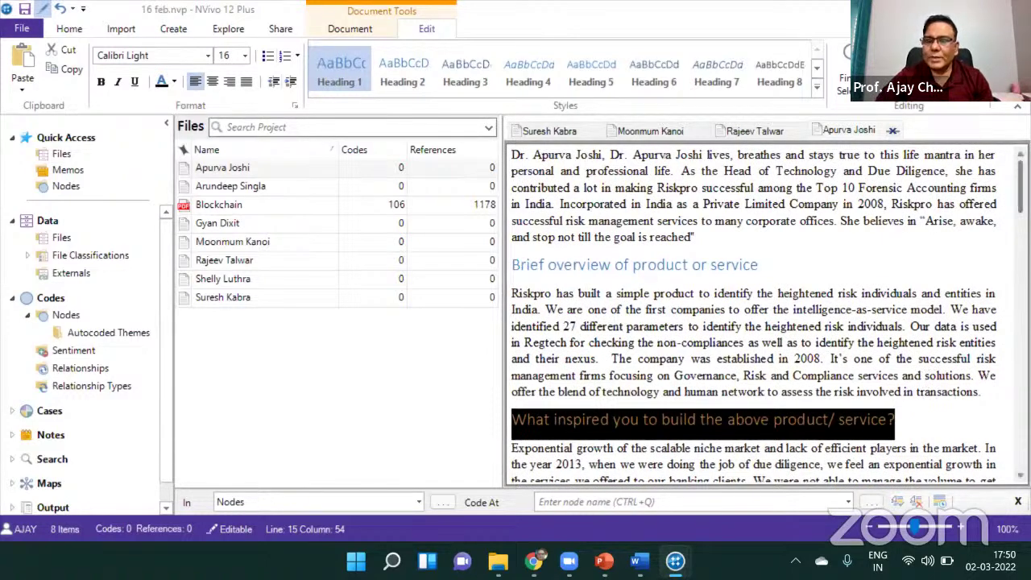
Format the question "What was the most challenging part of your journey till now?" as Heading 1
{"action": "scroll", "coordinate": [617, 269], "scroll_direction": "down", "scroll_amount": 6}
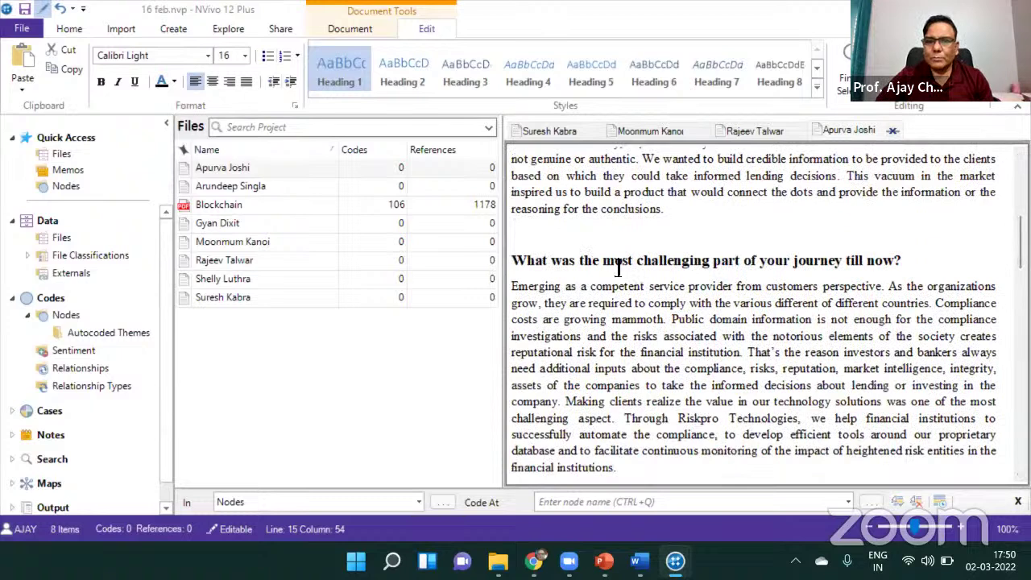
{"action": "left_click_drag", "start_coordinate": [610, 269], "coordinate": [845, 268]}
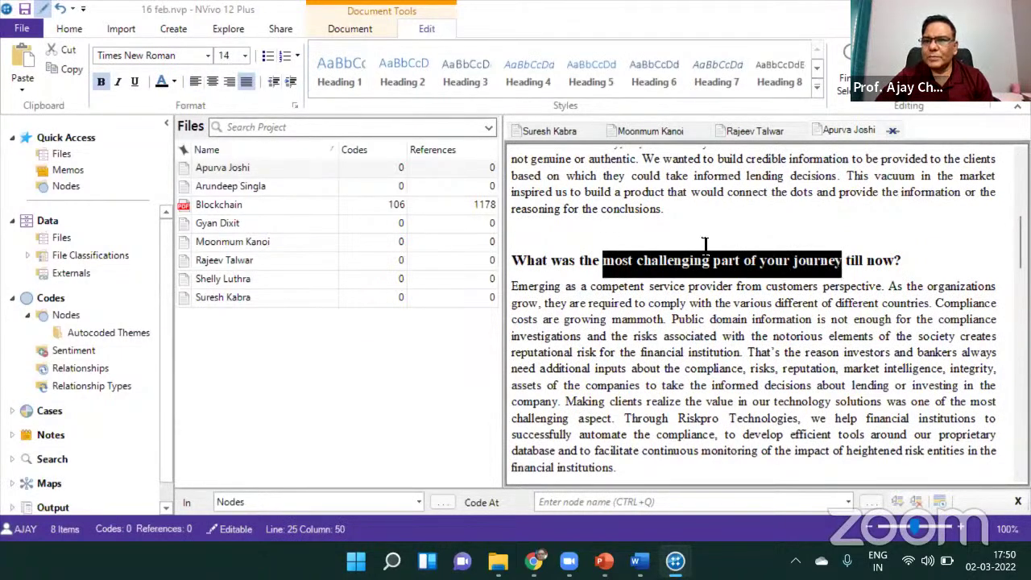
{"action": "left_click", "coordinate": [343, 71]}
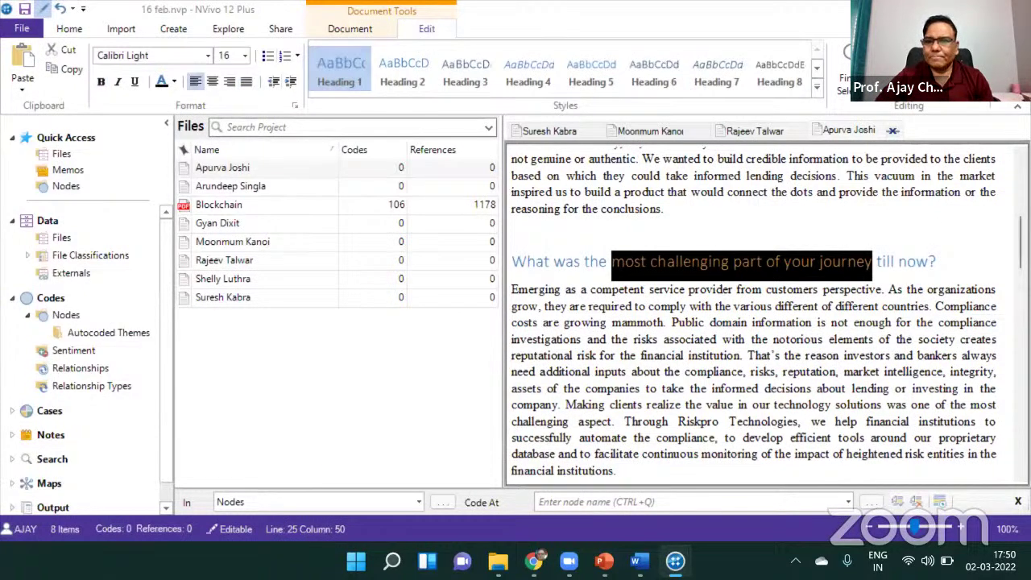
{"action": "scroll", "coordinate": [766, 323], "scroll_direction": "down", "scroll_amount": 1}
{"action": "left_click", "coordinate": [929, 308]}
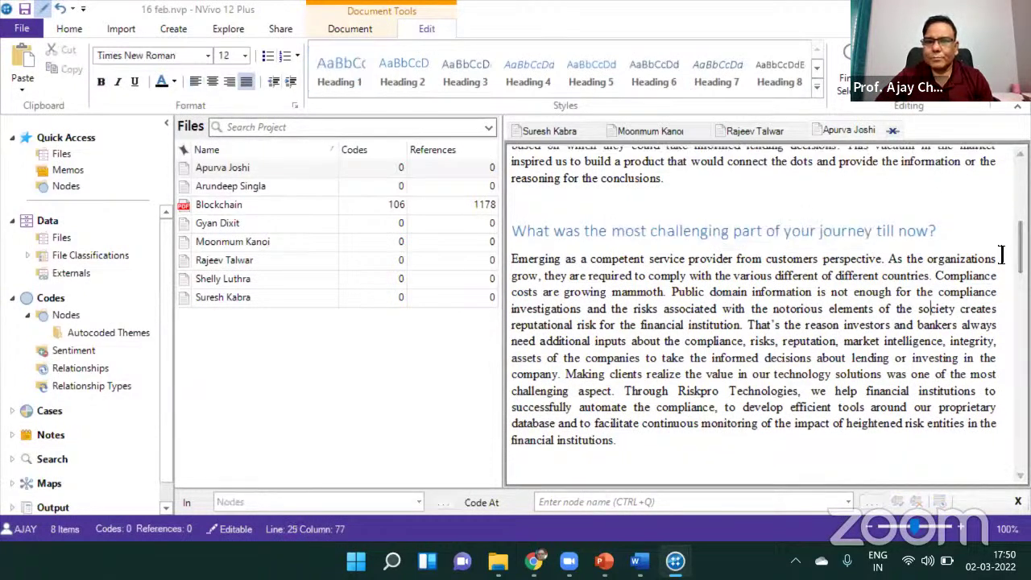
Apply Heading 1 to the questions "How did you overcome initial challenges?" and "Three qualities an individual must have to achieve success."
{"action": "scroll", "coordinate": [765, 322], "scroll_direction": "down", "scroll_amount": 5}
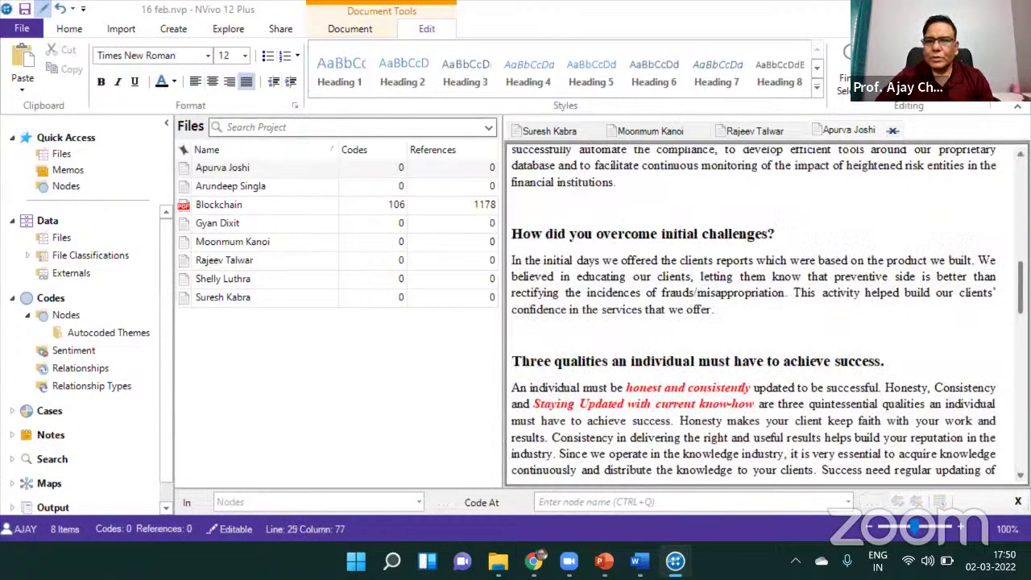
{"action": "left_click_drag", "start_coordinate": [513, 235], "coordinate": [775, 237]}
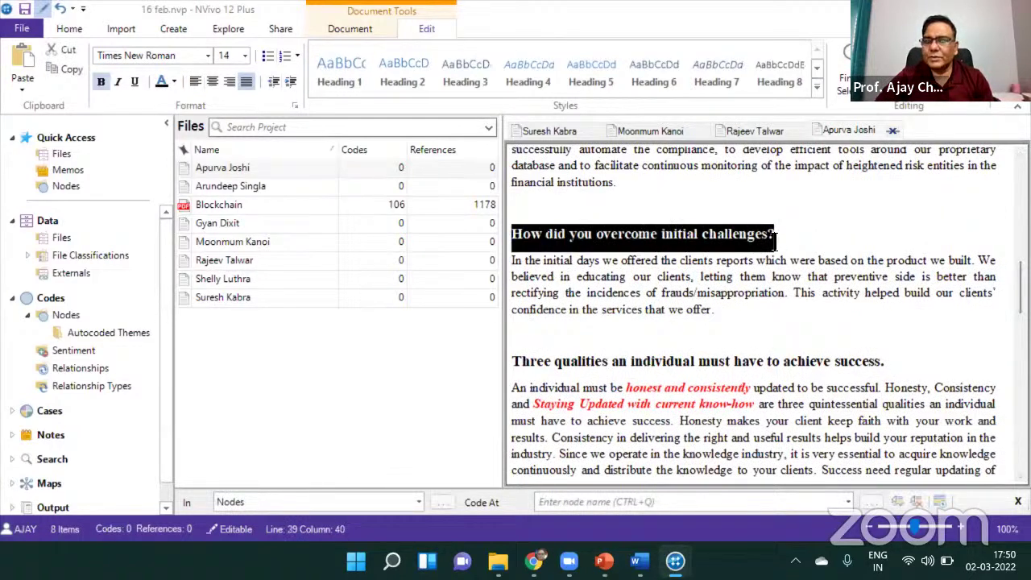
{"action": "left_click", "coordinate": [340, 72]}
{"action": "scroll", "coordinate": [518, 265], "scroll_direction": "down", "scroll_amount": 5}
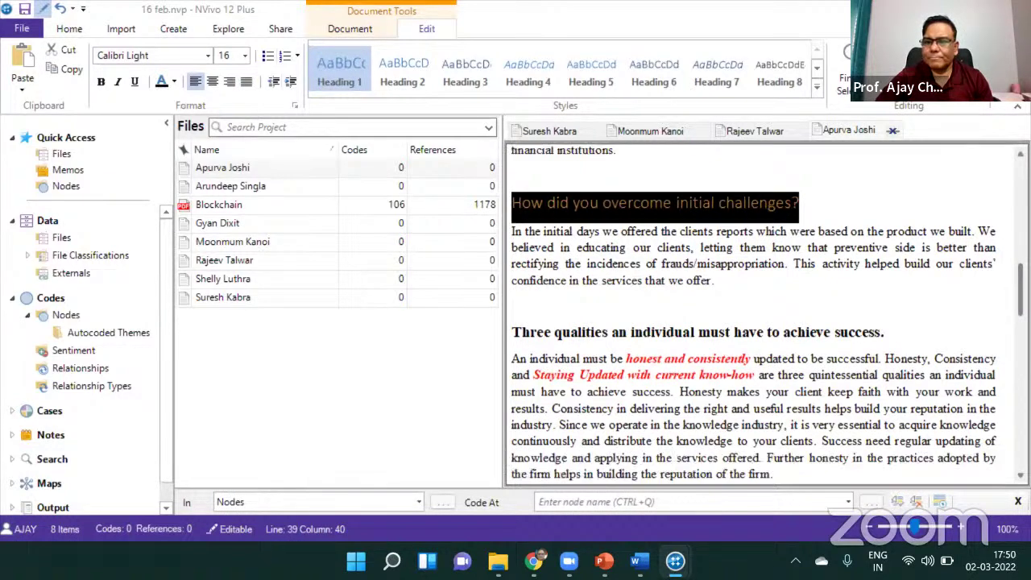
{"action": "scroll", "coordinate": [518, 265], "scroll_direction": "up", "scroll_amount": 3}
{"action": "left_click_drag", "start_coordinate": [518, 264], "coordinate": [886, 268]}
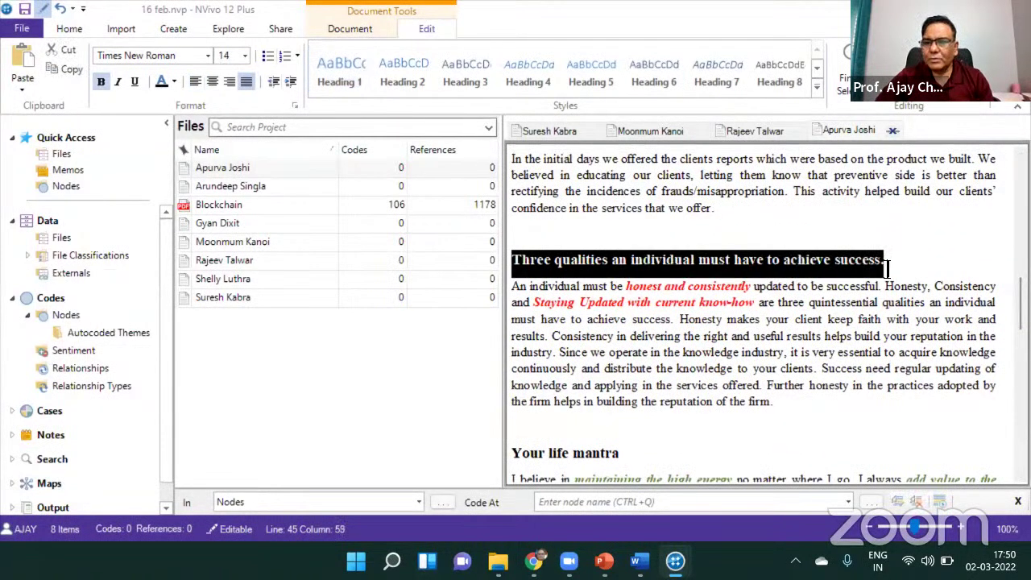
{"action": "left_click", "coordinate": [353, 84]}
Apply Heading 1 to "Your life mantra" and "One success habit which you make you more productive" in the Riskpro transcript
{"action": "scroll", "coordinate": [832, 297], "scroll_direction": "down", "scroll_amount": 4}
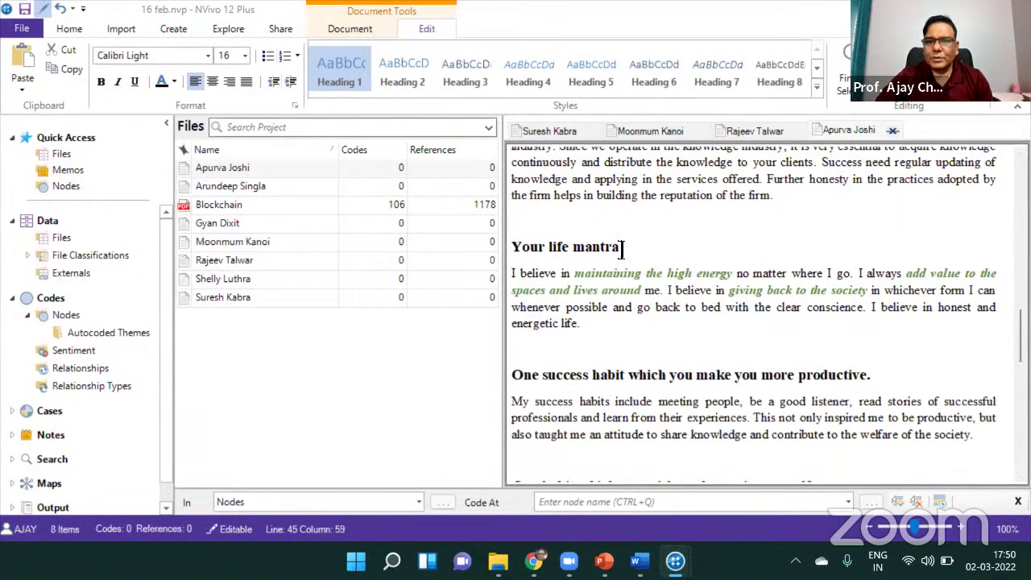
{"action": "left_click_drag", "start_coordinate": [622, 250], "coordinate": [510, 249]}
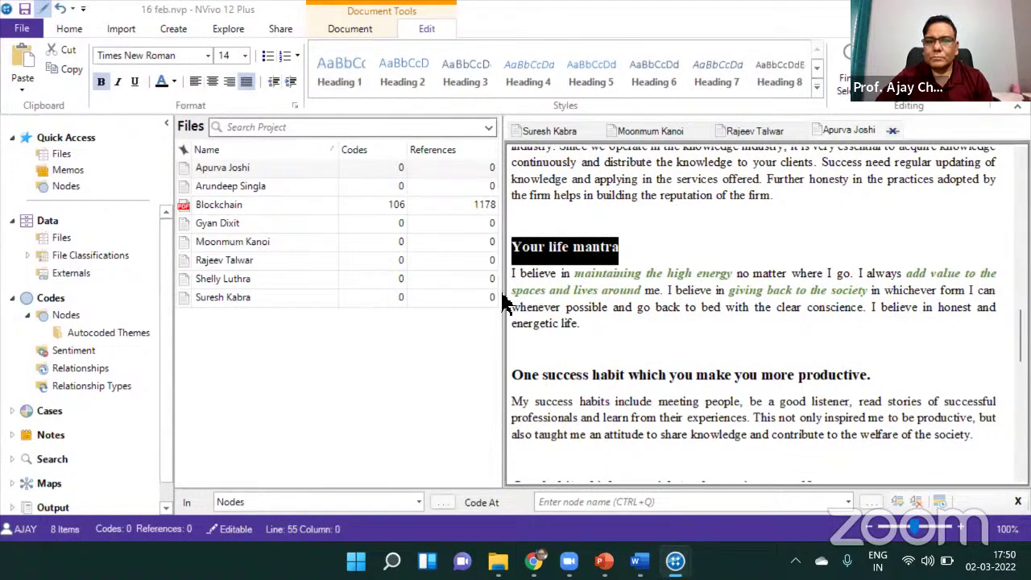
{"action": "left_click", "coordinate": [341, 78]}
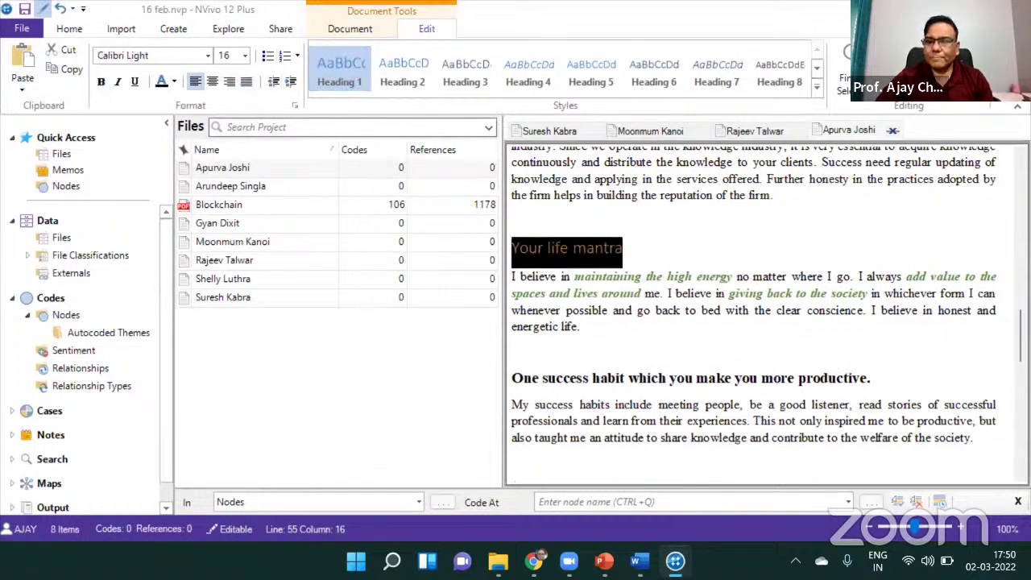
{"action": "scroll", "coordinate": [675, 322], "scroll_direction": "down", "scroll_amount": 3}
{"action": "left_click_drag", "start_coordinate": [512, 232], "coordinate": [870, 235]}
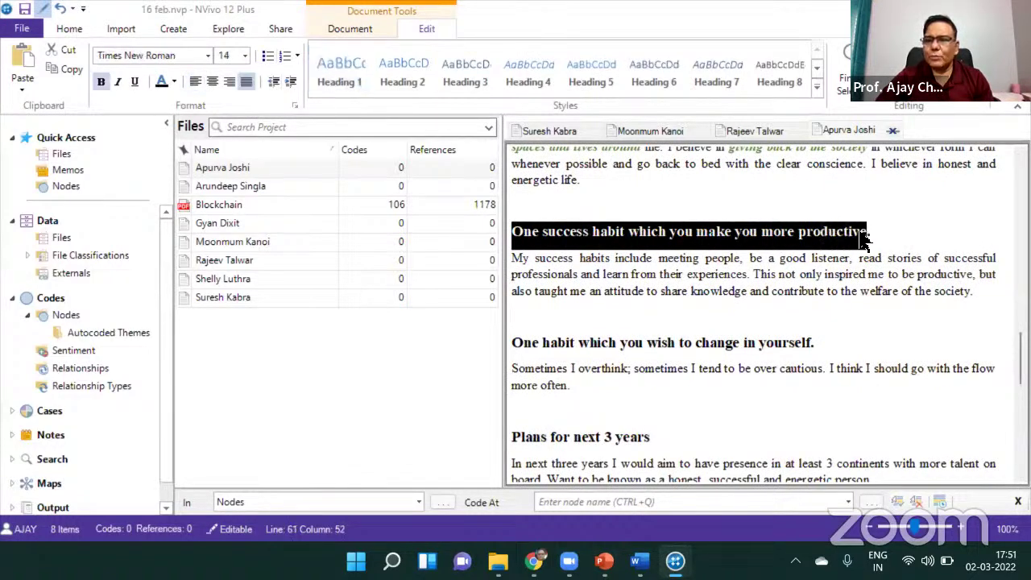
{"action": "left_click", "coordinate": [326, 71]}
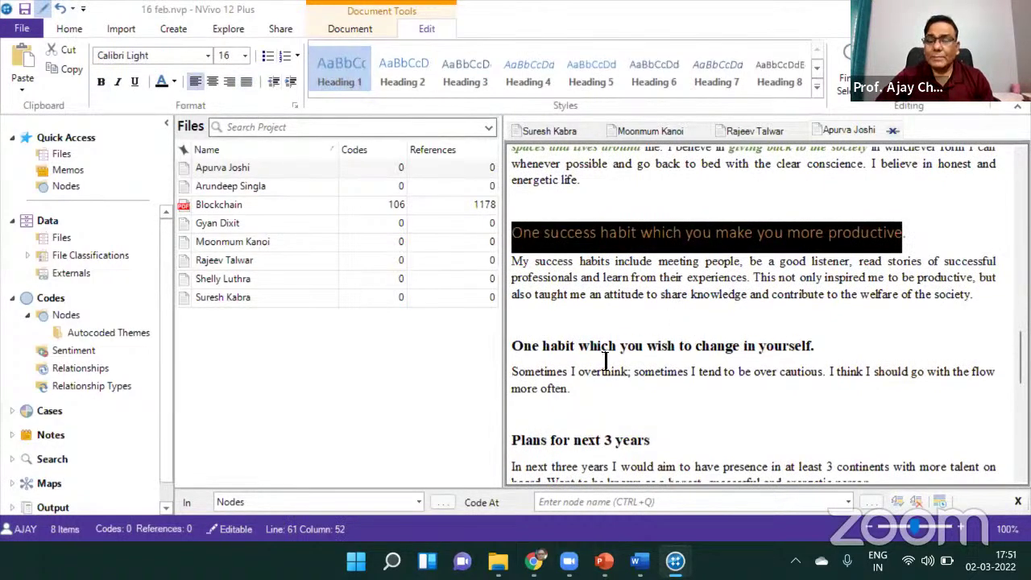
Style the questions "One habit which you wish to change in yourself." and "Plans for next 3 years" as Heading 1
{"action": "left_click_drag", "start_coordinate": [514, 347], "coordinate": [823, 349]}
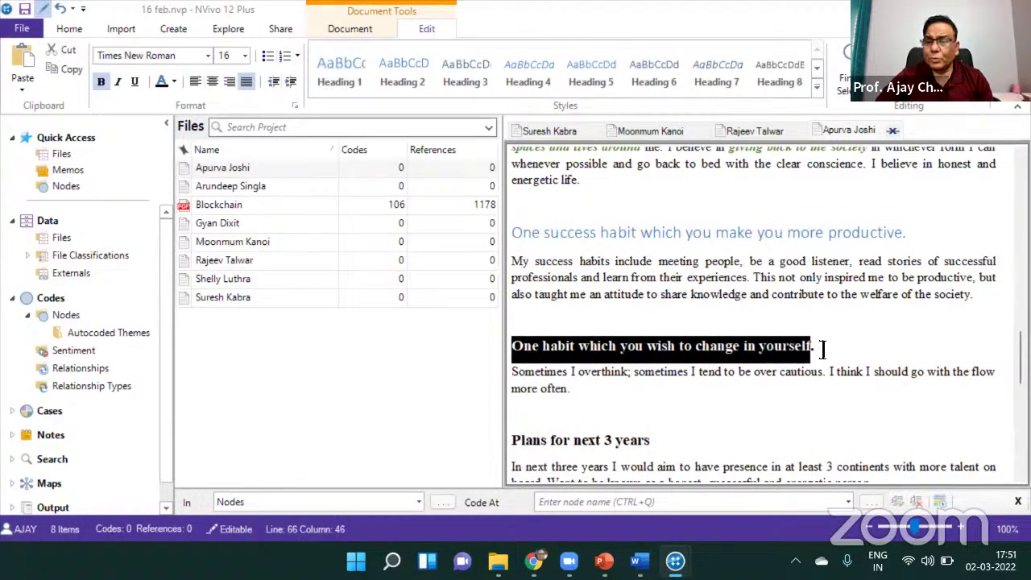
{"action": "left_click", "coordinate": [339, 71]}
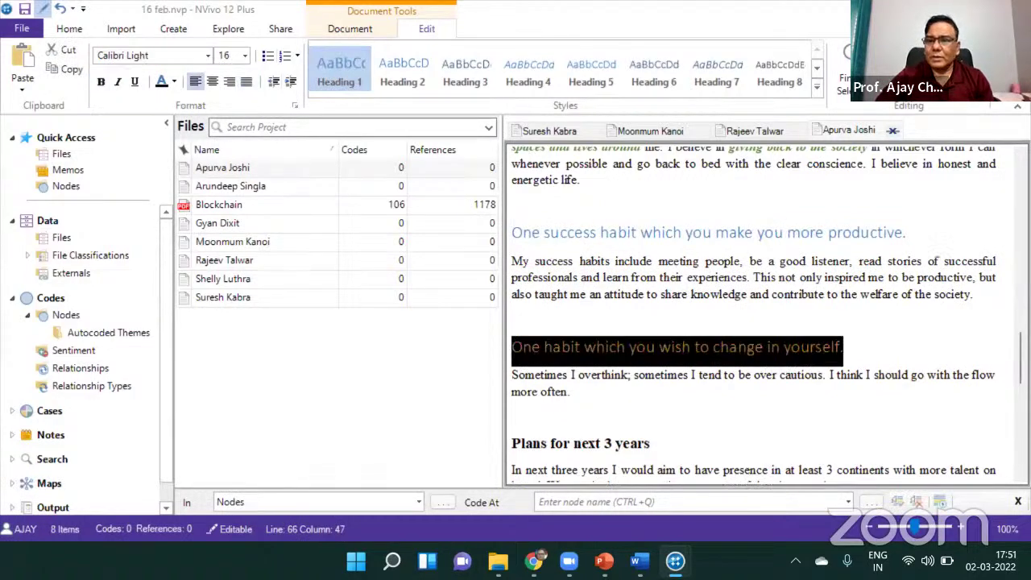
{"action": "scroll", "coordinate": [766, 314], "scroll_direction": "down", "scroll_amount": 4}
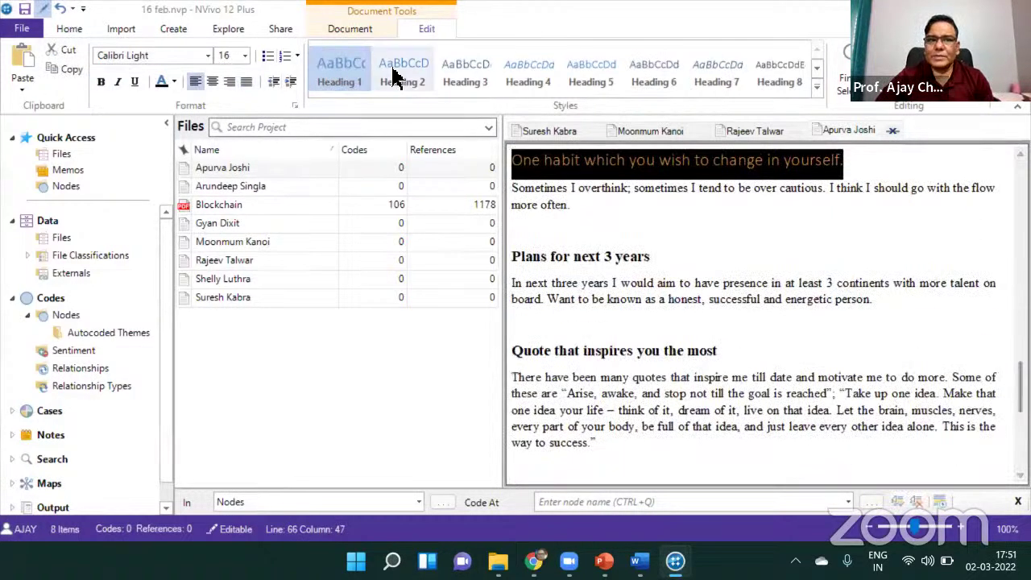
{"action": "left_click_drag", "start_coordinate": [514, 258], "coordinate": [655, 256]}
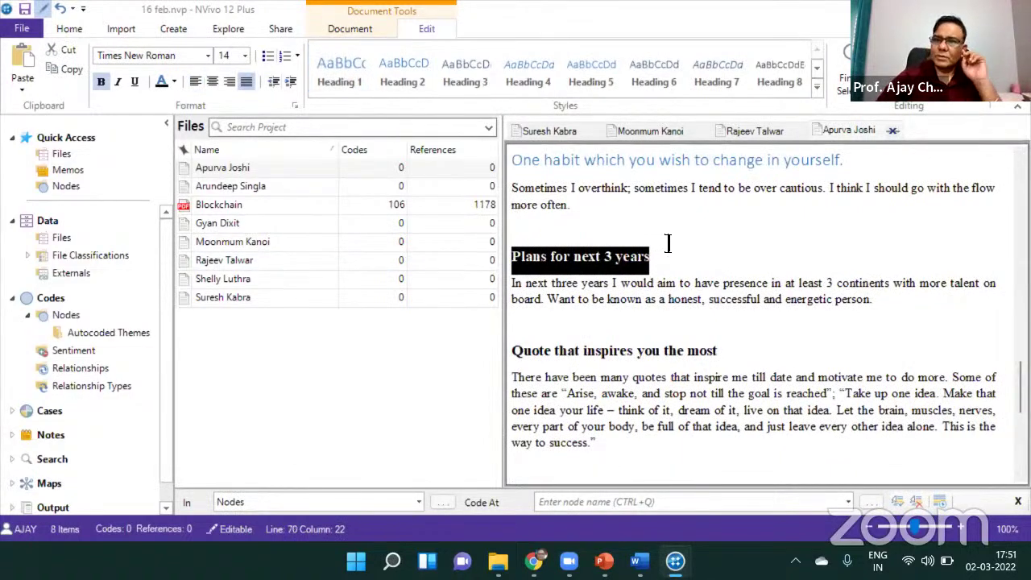
{"action": "left_click", "coordinate": [330, 77]}
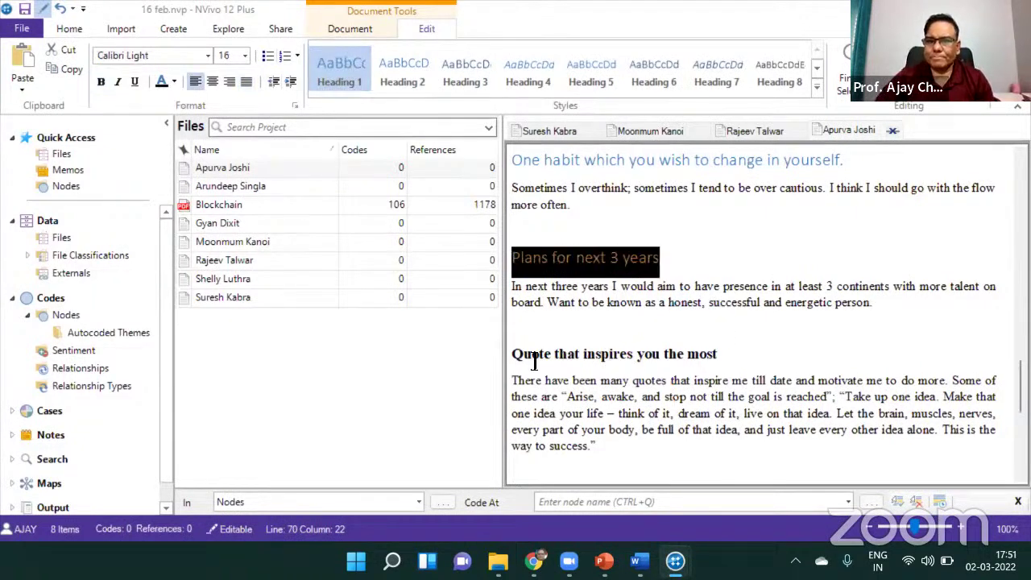
Apply Heading 1 to "Quote that inspires you the most" and "If you get a chance to start your career again what would you do differently this time"
{"action": "left_click_drag", "start_coordinate": [513, 354], "coordinate": [720, 353]}
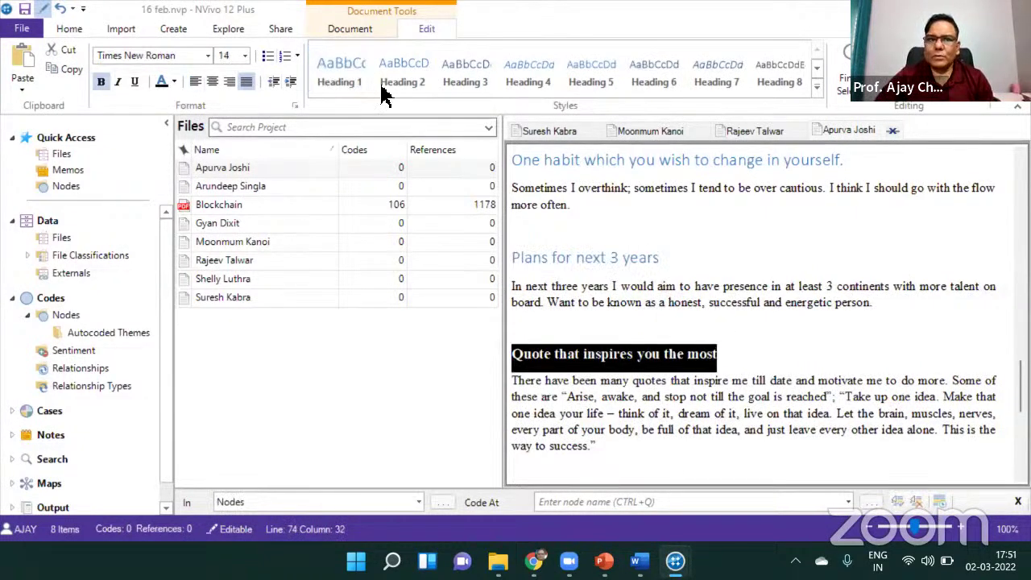
{"action": "left_click", "coordinate": [345, 66]}
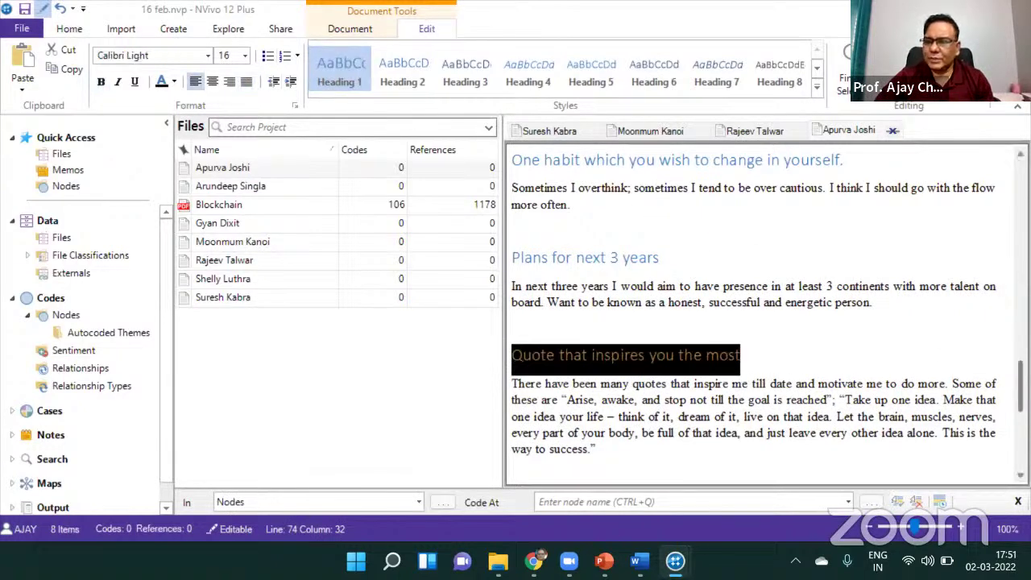
{"action": "scroll", "coordinate": [531, 352], "scroll_direction": "down", "scroll_amount": 5}
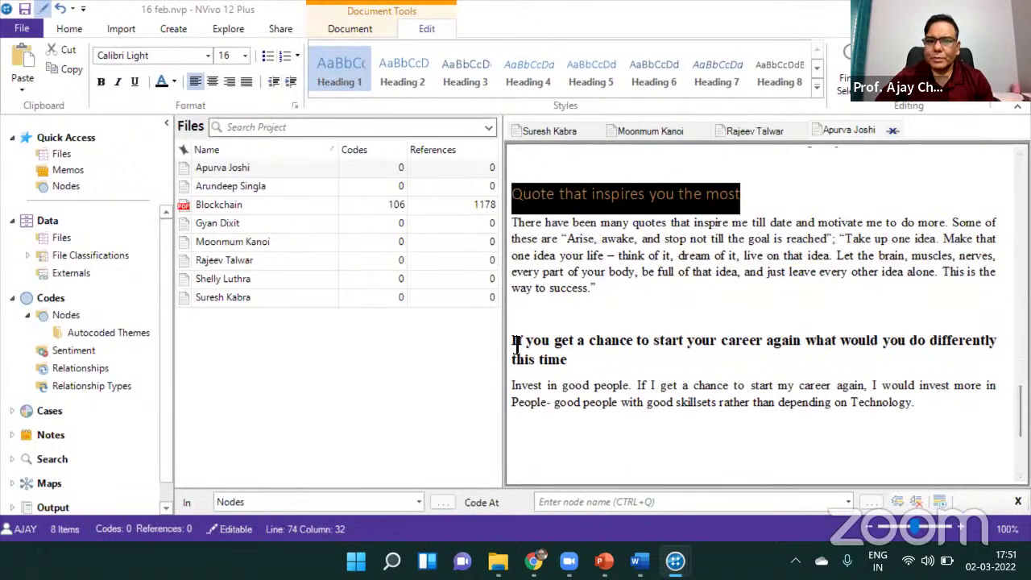
{"action": "left_click_drag", "start_coordinate": [517, 346], "coordinate": [574, 366]}
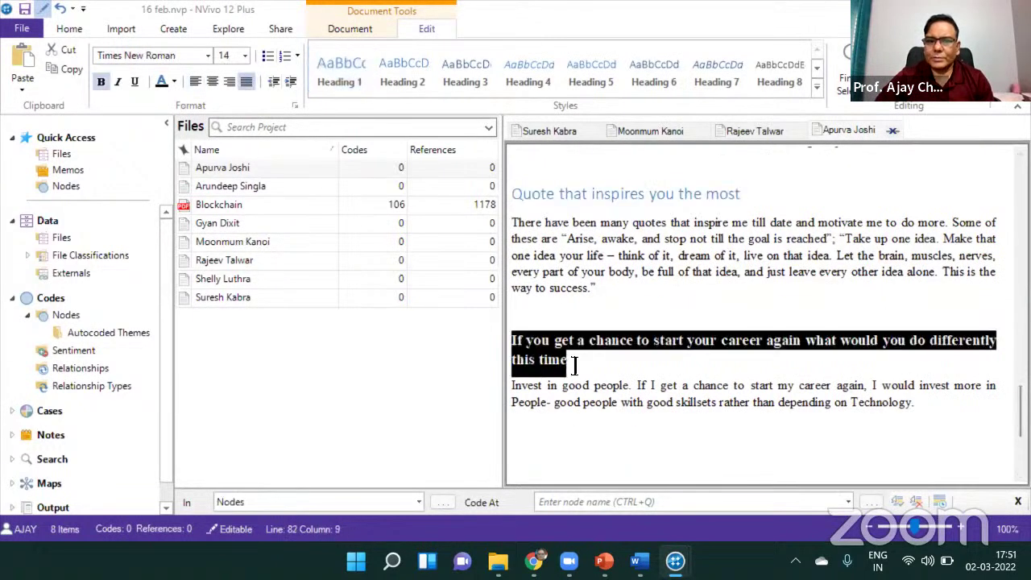
{"action": "left_click", "coordinate": [345, 74]}
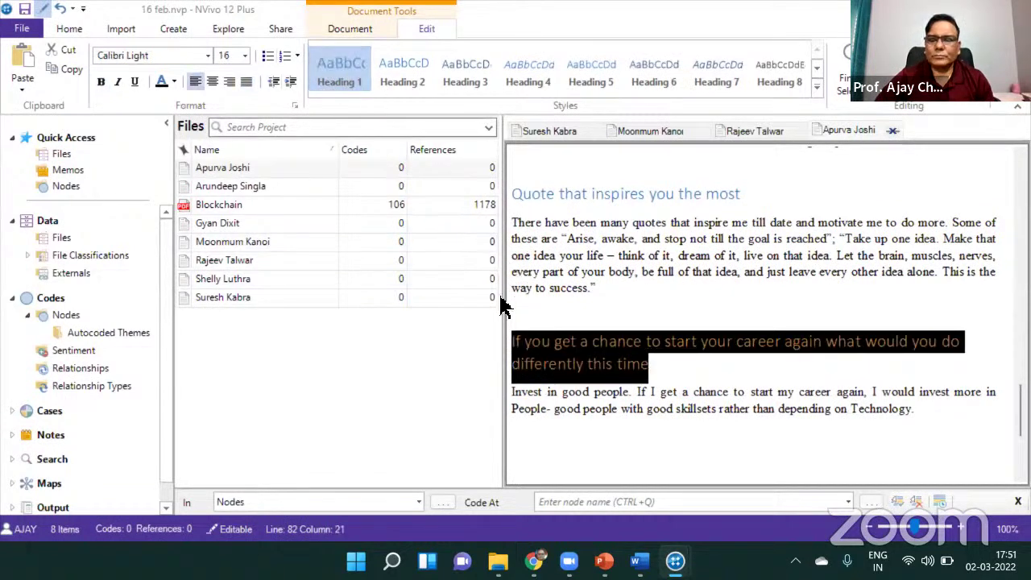
Open The Bling Stores founder's transcript for editing and apply Heading 1 to "Brief overview of product or service"
{"action": "left_click", "coordinate": [341, 350]}
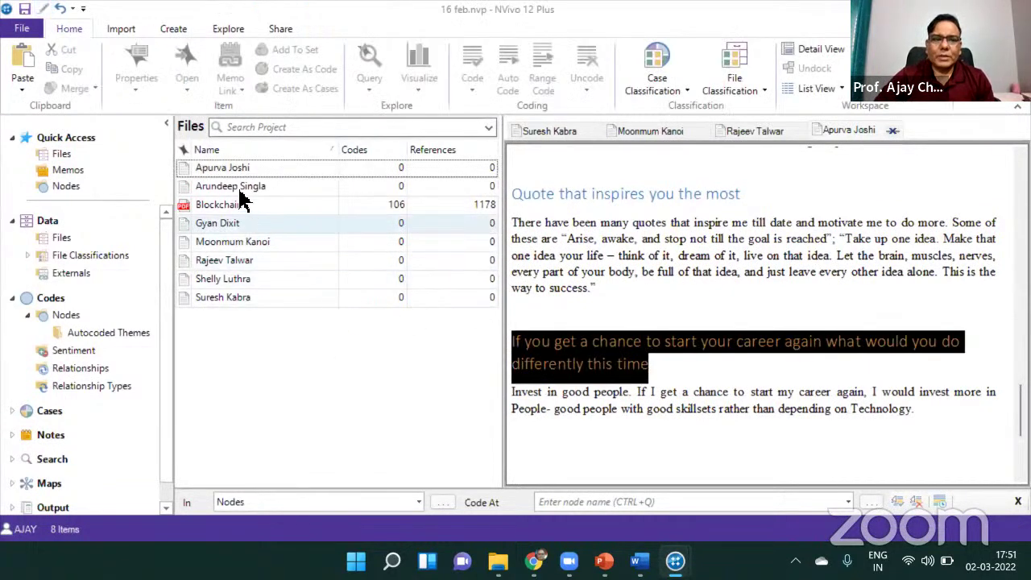
{"action": "double_click", "coordinate": [232, 243]}
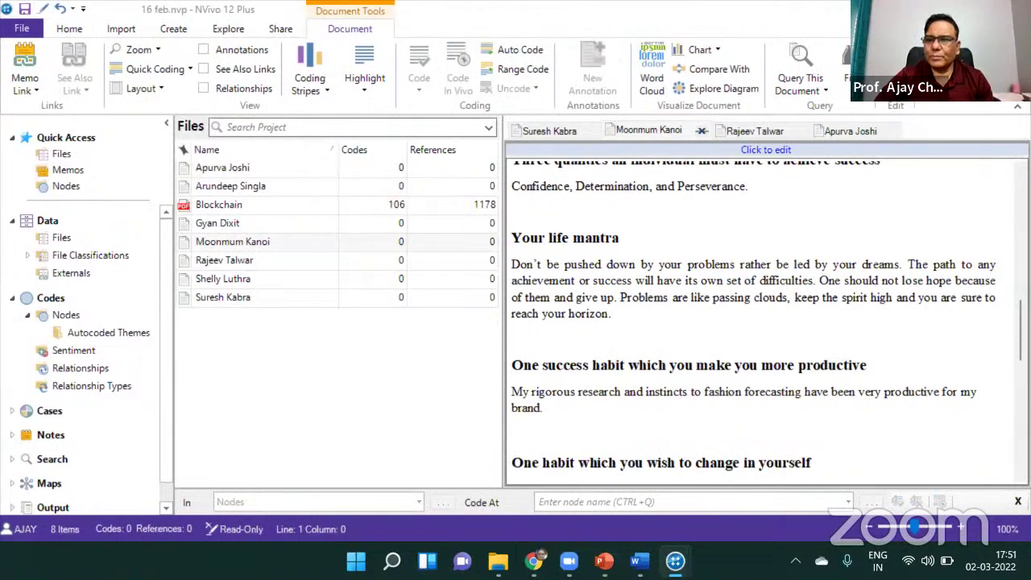
{"action": "scroll", "coordinate": [521, 239], "scroll_direction": "up", "scroll_amount": 8}
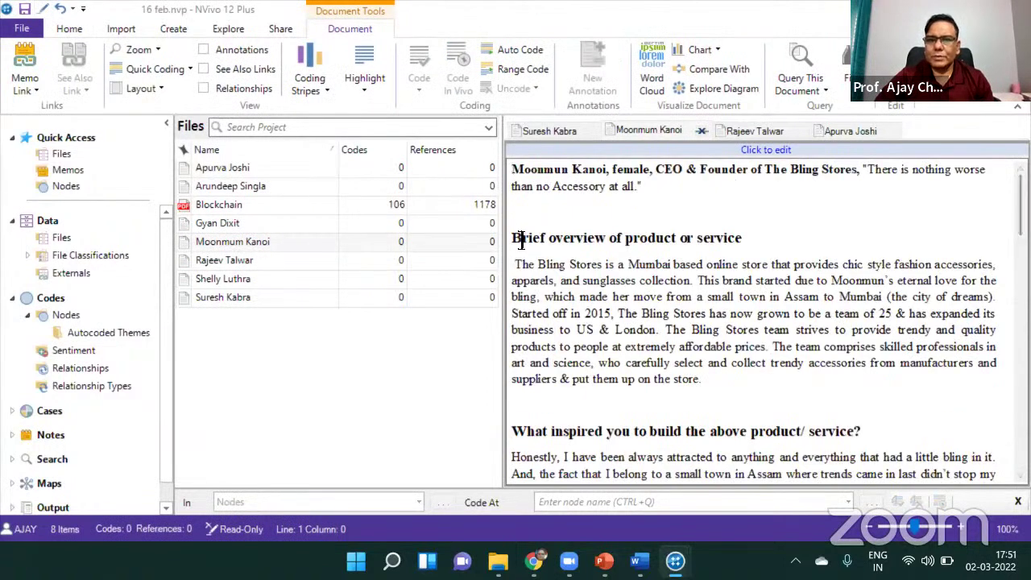
{"action": "triple_click", "coordinate": [746, 238]}
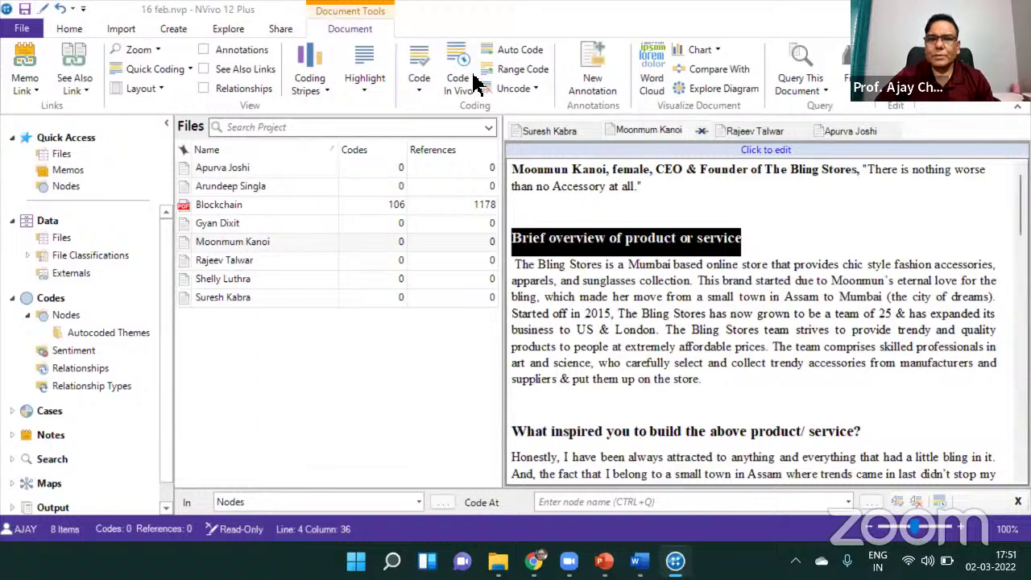
{"action": "left_click", "coordinate": [751, 156]}
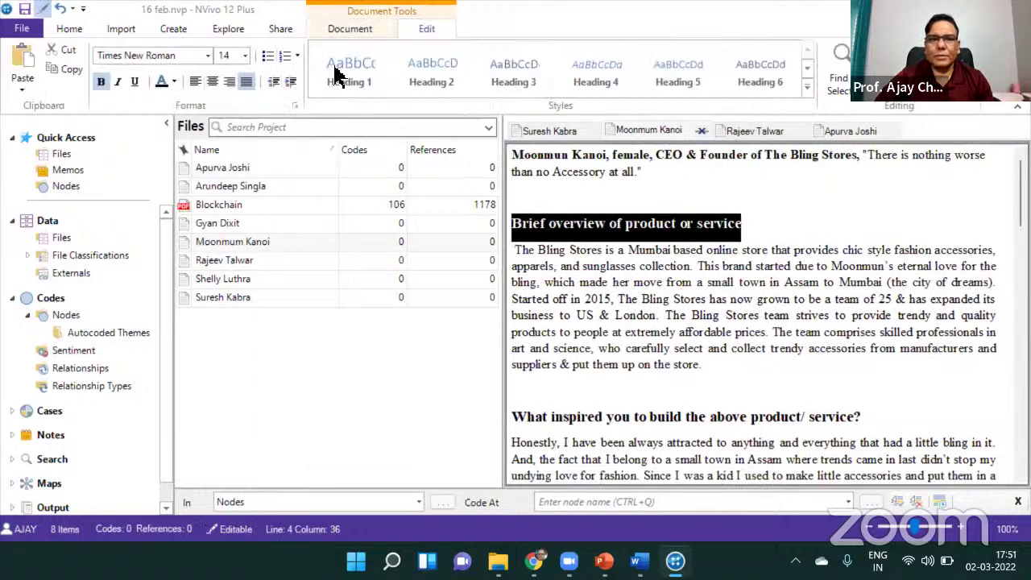
{"action": "left_click", "coordinate": [337, 77]}
Apply Heading 1 to "What inspired you to build the above product/ service?" and "What was the most challenging part of your journey till now?"
{"action": "left_click", "coordinate": [519, 422]}
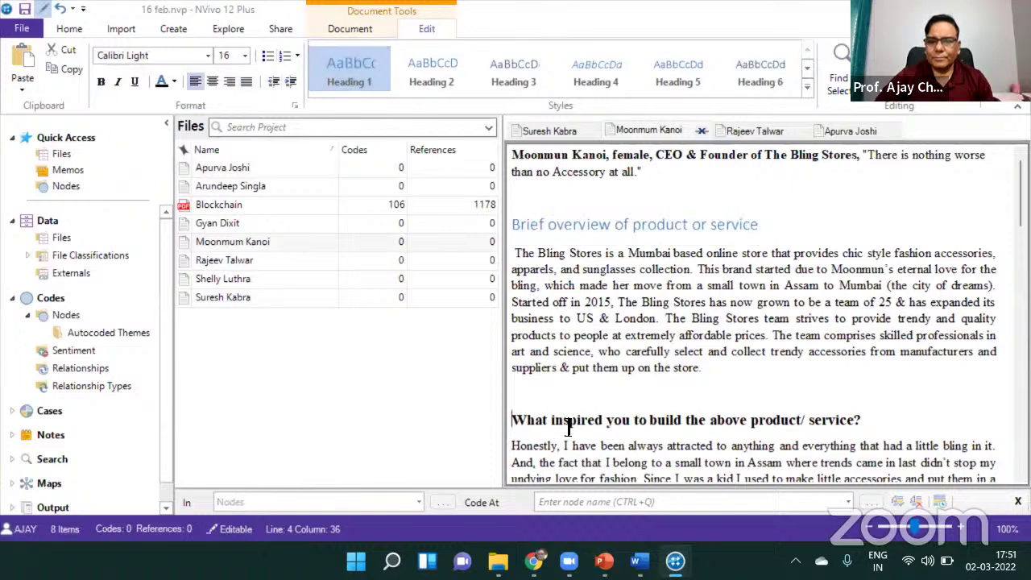
{"action": "left_click_drag", "start_coordinate": [568, 427], "coordinate": [903, 425]}
{"action": "left_click", "coordinate": [349, 71]}
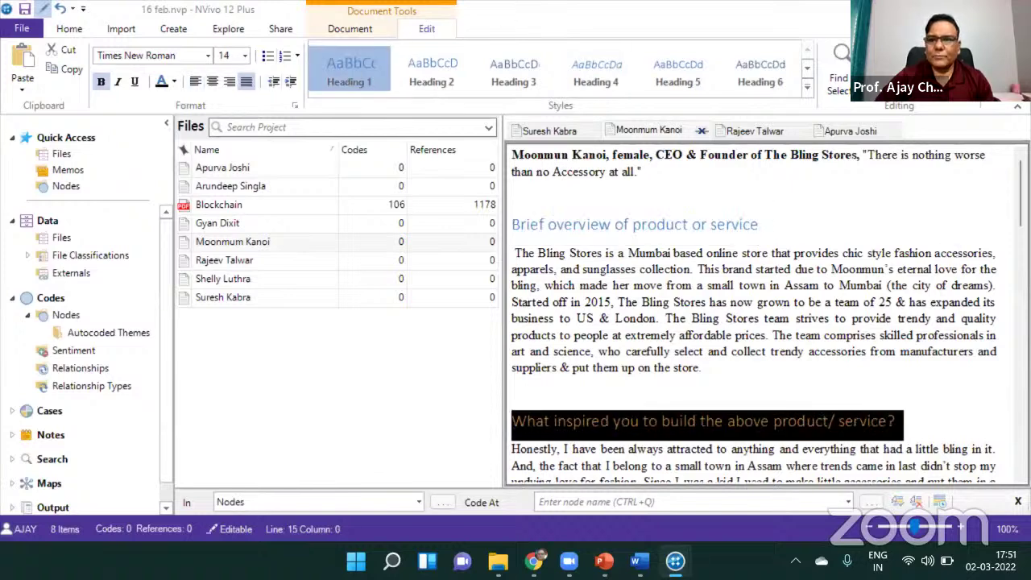
{"action": "scroll", "coordinate": [883, 261], "scroll_direction": "down", "scroll_amount": 5}
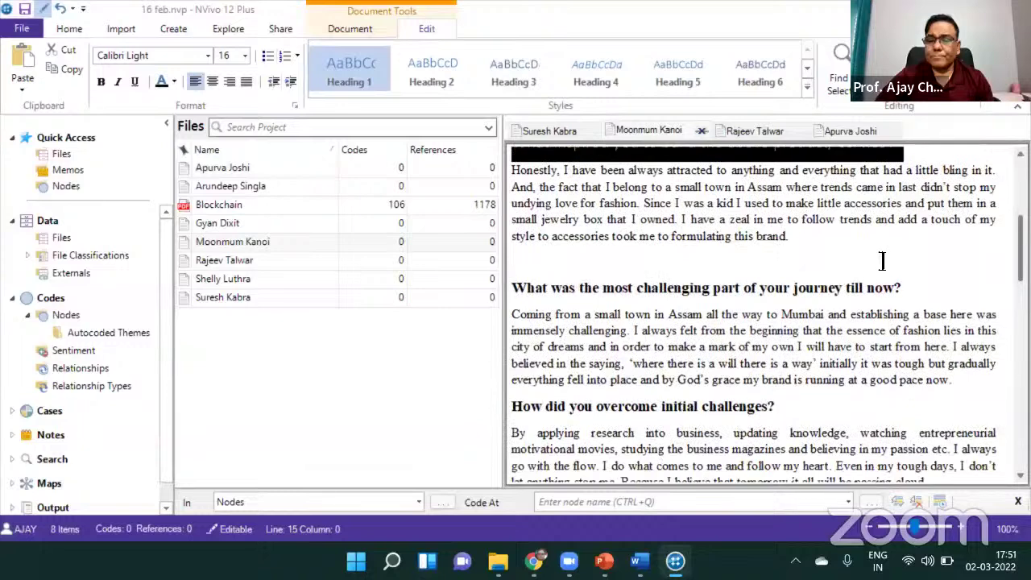
{"action": "left_click_drag", "start_coordinate": [513, 288], "coordinate": [906, 266]}
{"action": "left_click", "coordinate": [360, 81]}
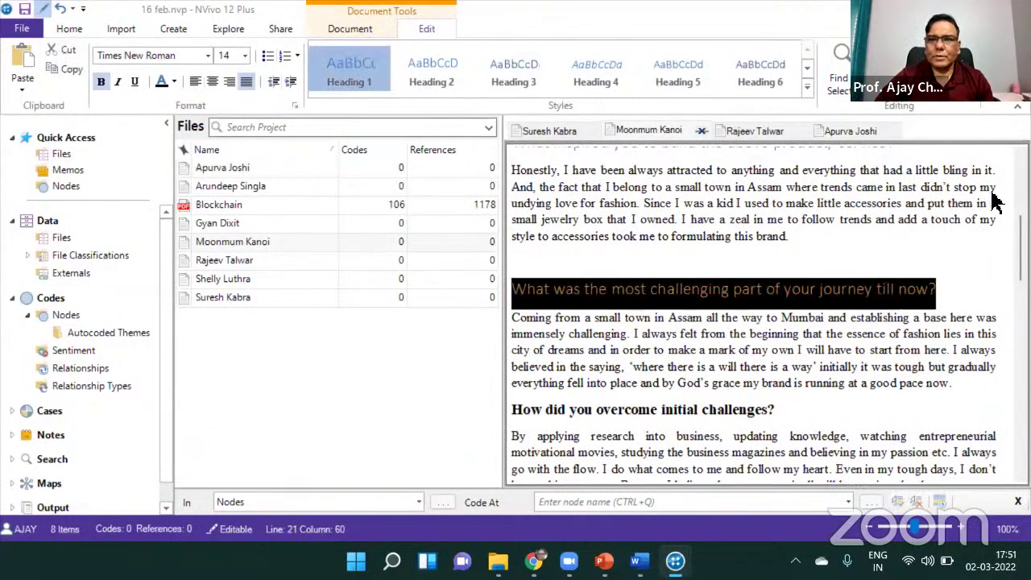
Style "How did you overcome initial challenges?" and "Three qualities an individual must have to achieve success" as Heading 1 in The Bling Stores transcript
{"action": "scroll", "coordinate": [765, 322], "scroll_direction": "down", "scroll_amount": 3}
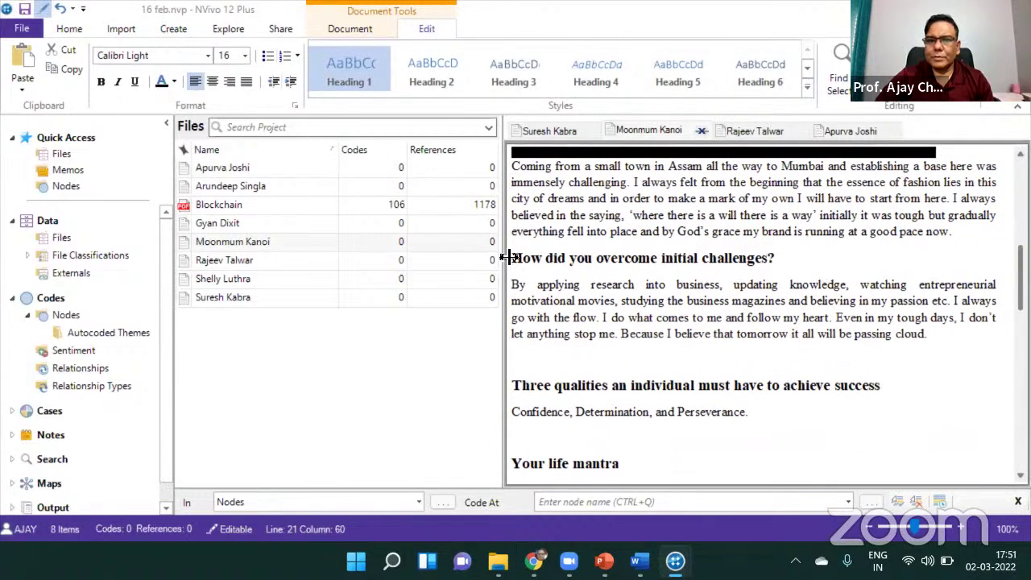
{"action": "left_click_drag", "start_coordinate": [514, 258], "coordinate": [776, 261]}
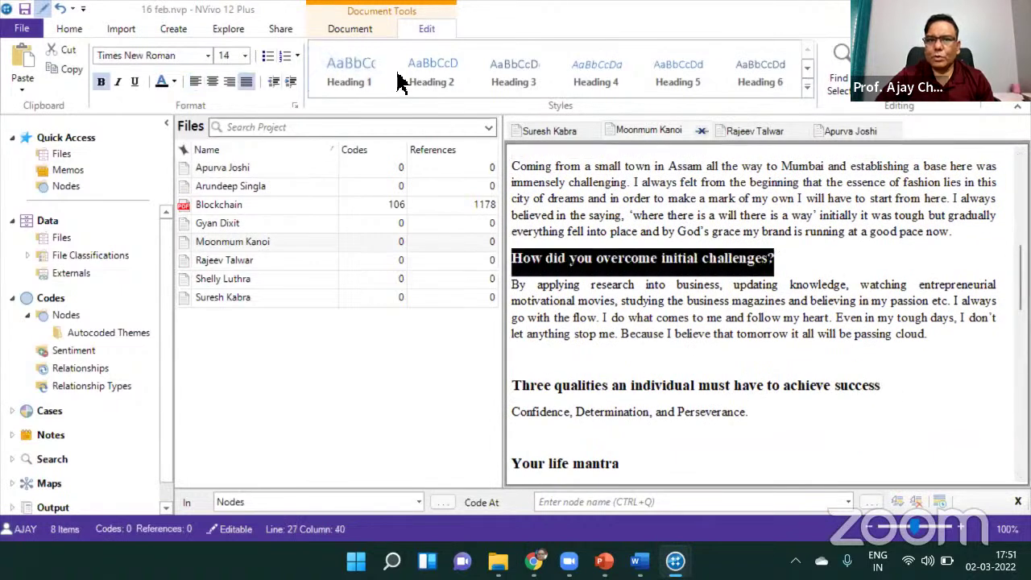
{"action": "left_click", "coordinate": [346, 77]}
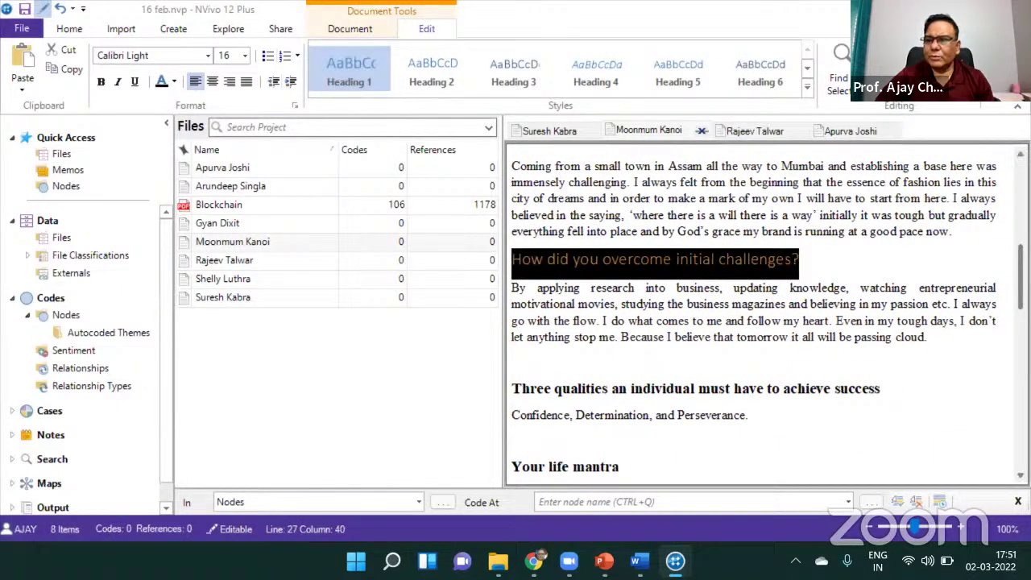
{"action": "scroll", "coordinate": [695, 281], "scroll_direction": "down", "scroll_amount": 3}
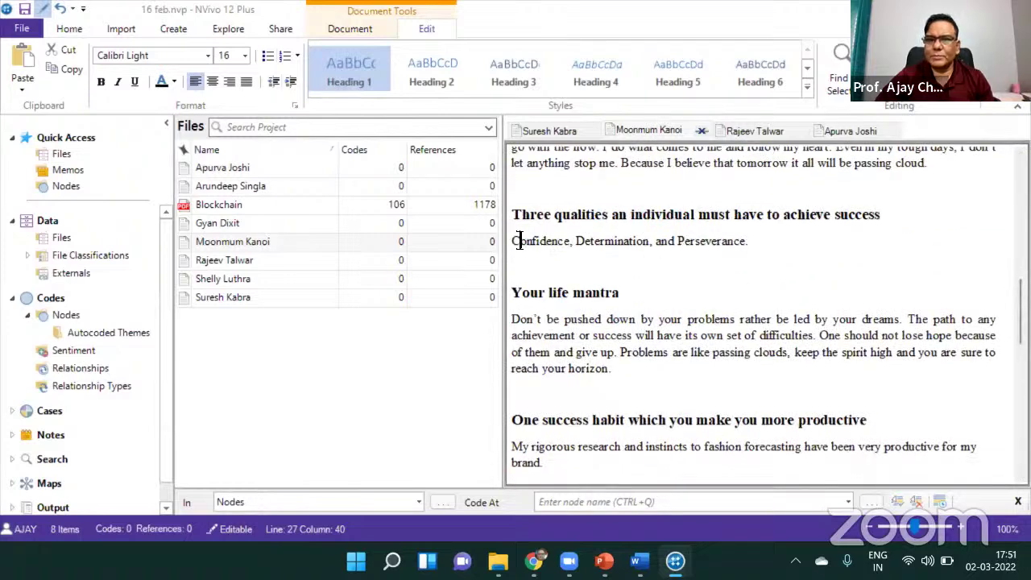
{"action": "left_click_drag", "start_coordinate": [517, 223], "coordinate": [894, 228]}
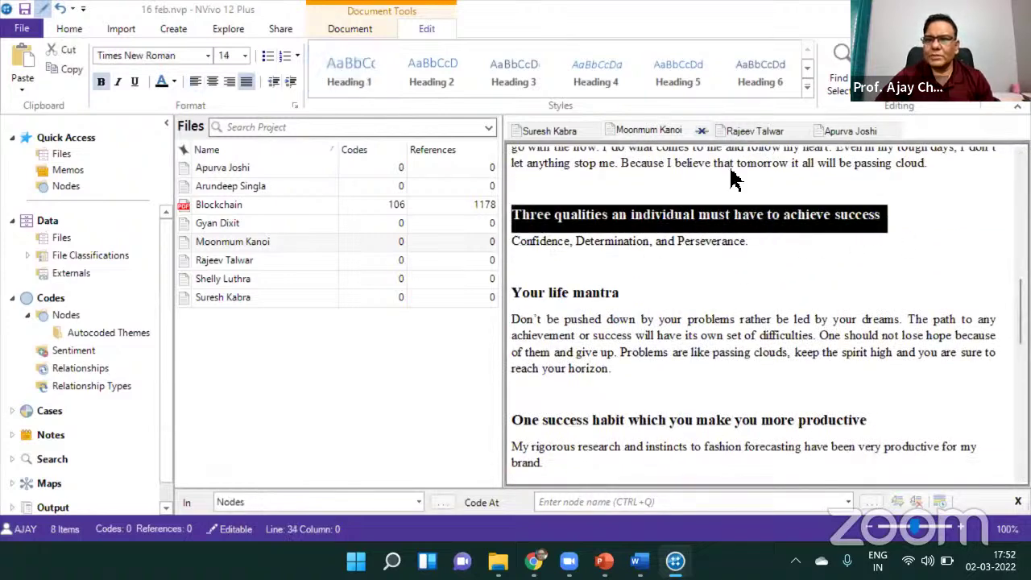
{"action": "left_click", "coordinate": [349, 71]}
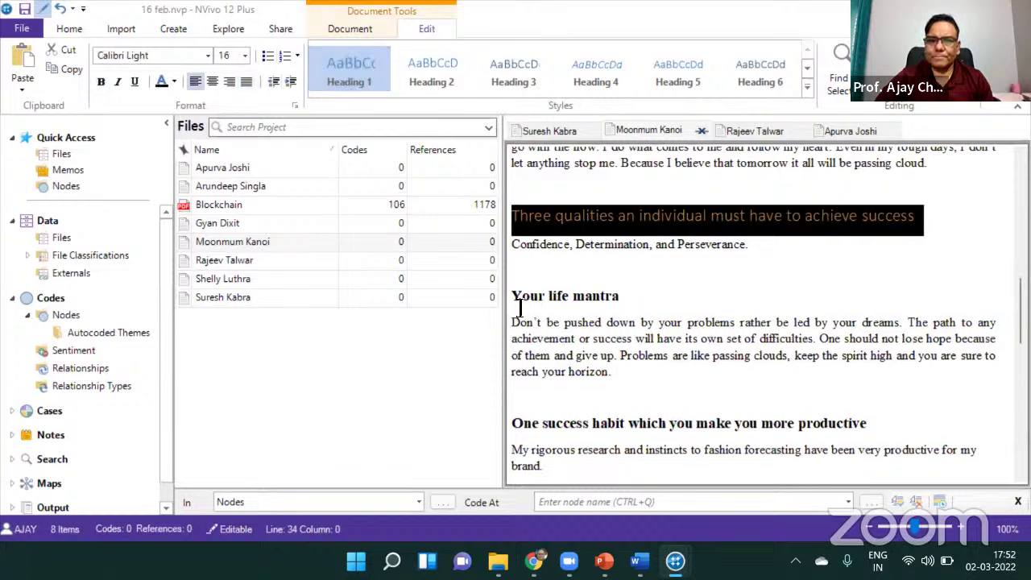
Apply Heading 1 to "Your life mantra" and "One success habit which you make you more productive" in The Bling Stores transcript
{"action": "left_click_drag", "start_coordinate": [513, 298], "coordinate": [627, 300]}
{"action": "left_click", "coordinate": [350, 72]}
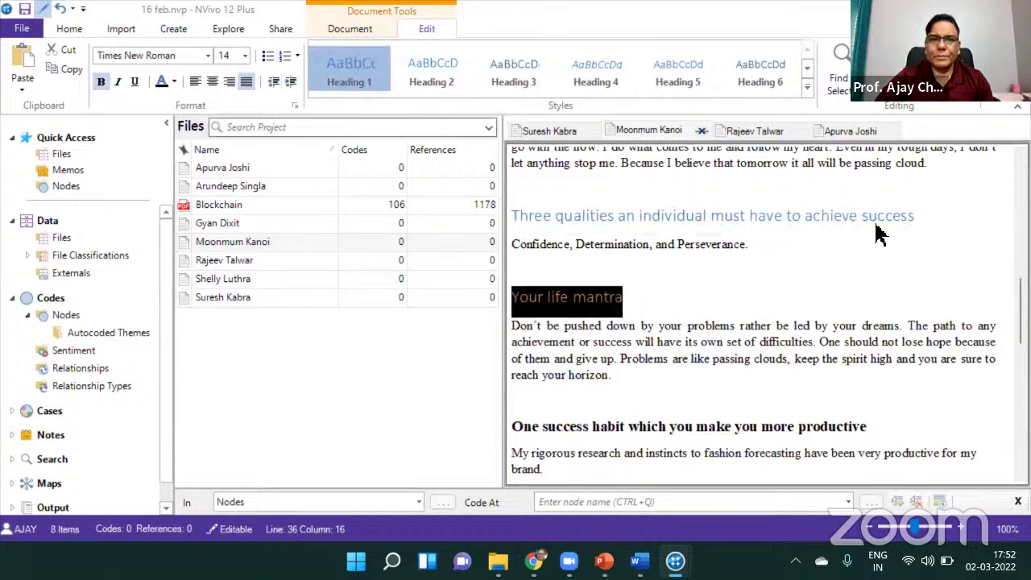
{"action": "left_click", "coordinate": [993, 218]}
{"action": "scroll", "coordinate": [811, 315], "scroll_direction": "down", "scroll_amount": 5}
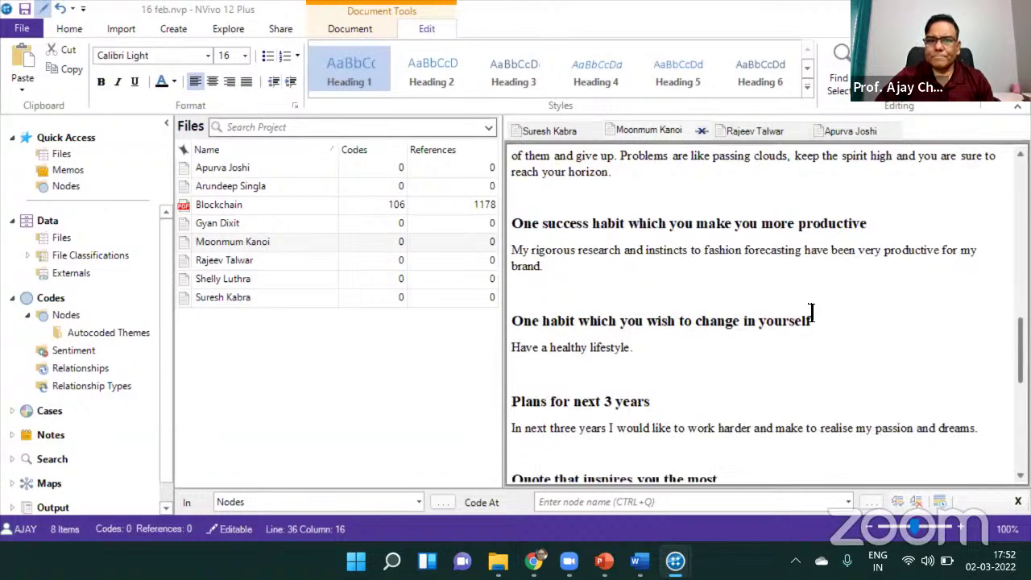
{"action": "left_click_drag", "start_coordinate": [516, 231], "coordinate": [868, 242]}
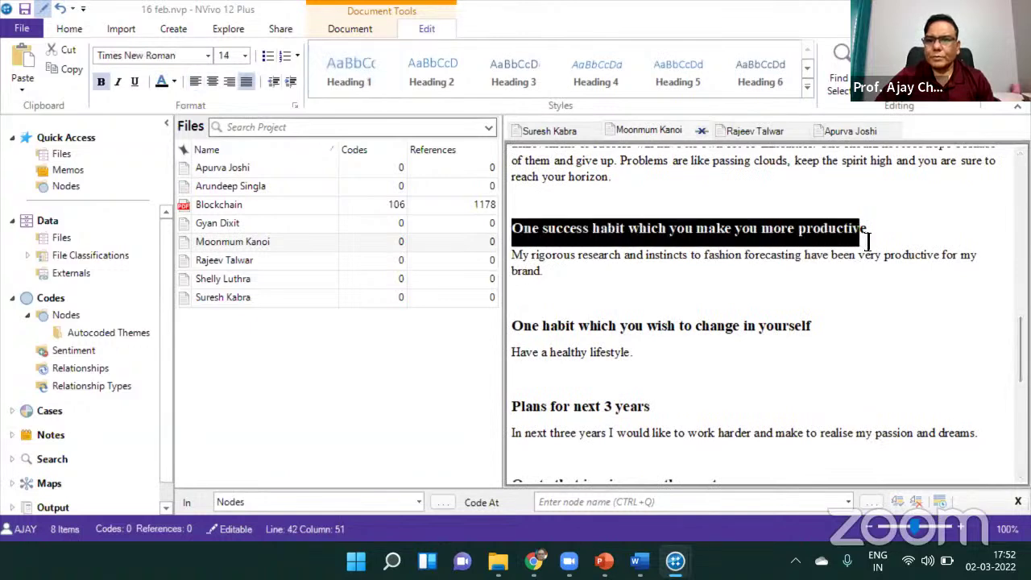
{"action": "left_click", "coordinate": [349, 71]}
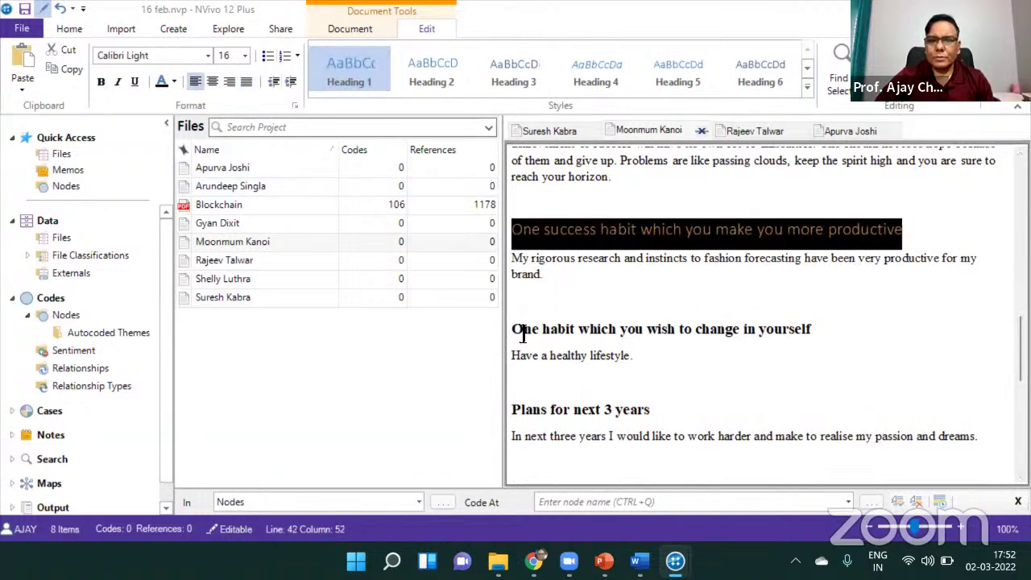
Apply Heading 1 to "One habit which you wish to change in yourself" and "Plans for next 3 years"
{"action": "left_click_drag", "start_coordinate": [519, 332], "coordinate": [808, 347]}
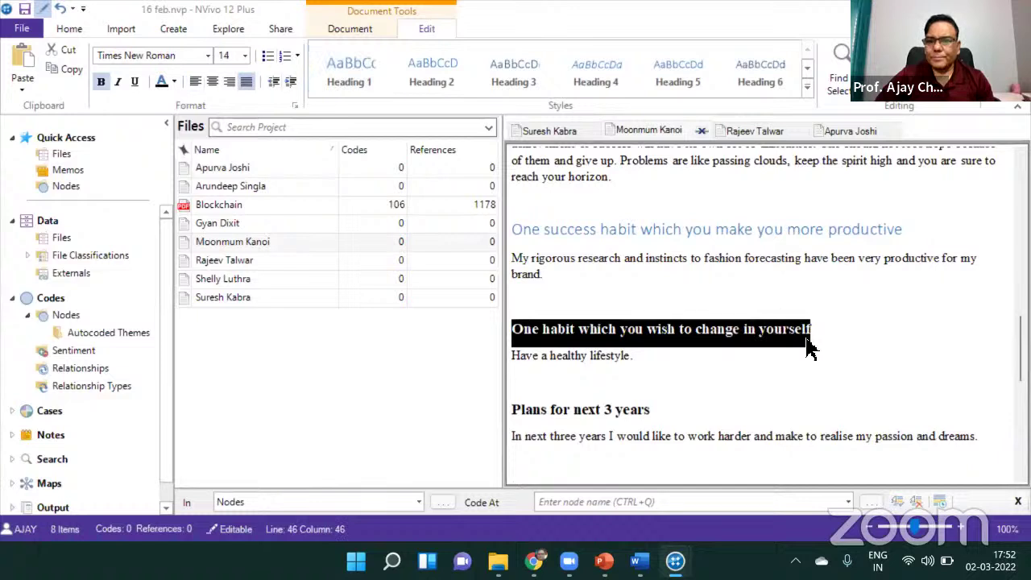
{"action": "left_click", "coordinate": [349, 71]}
{"action": "left_click_drag", "start_coordinate": [515, 413], "coordinate": [653, 419]}
{"action": "left_click", "coordinate": [349, 81]}
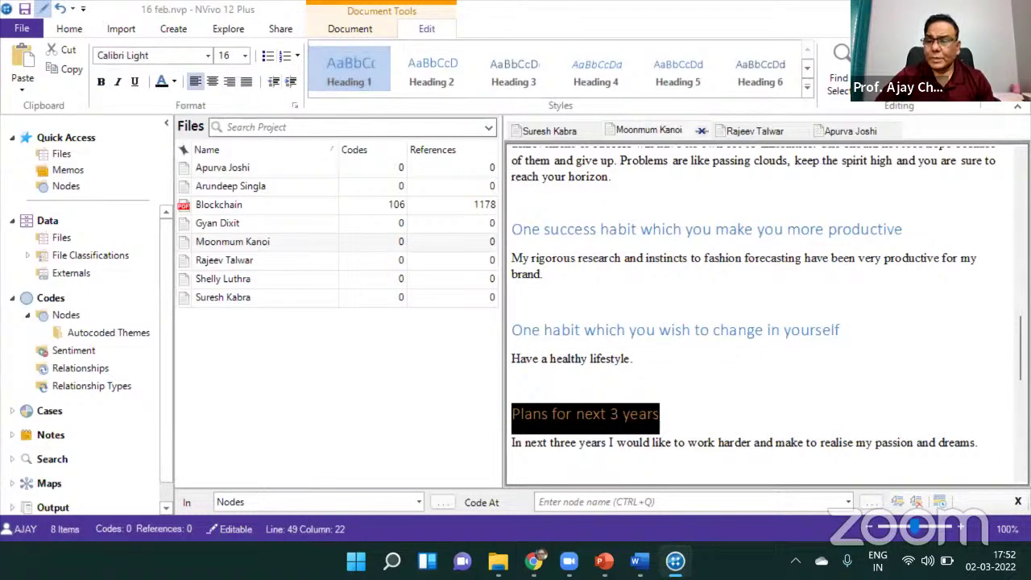
Style the question "Quote that inspires you the most" as Heading 1
{"action": "scroll", "coordinate": [516, 234], "scroll_direction": "down", "scroll_amount": 5}
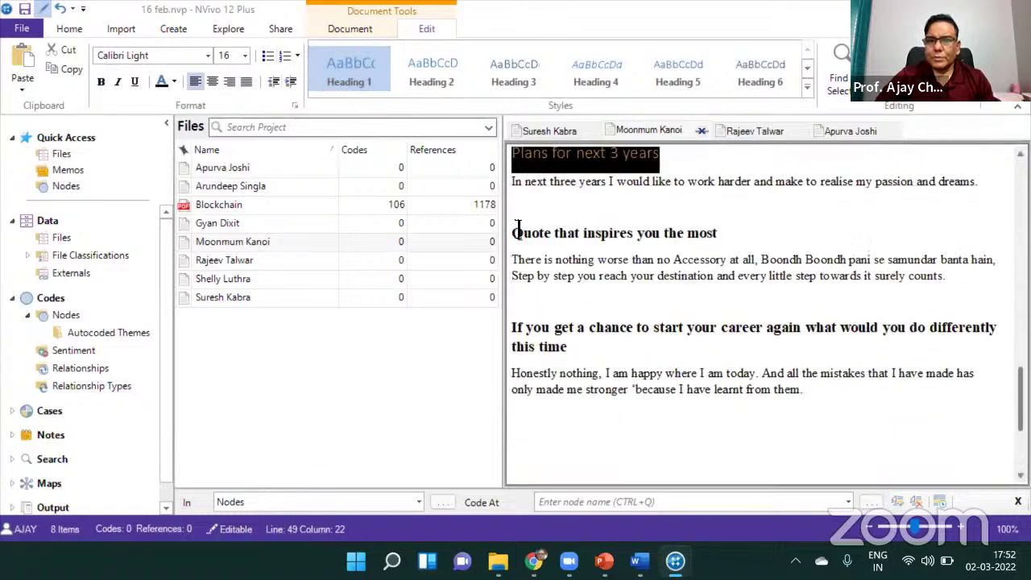
{"action": "left_click_drag", "start_coordinate": [516, 236], "coordinate": [725, 237]}
{"action": "key", "text": "ctrl+c"}
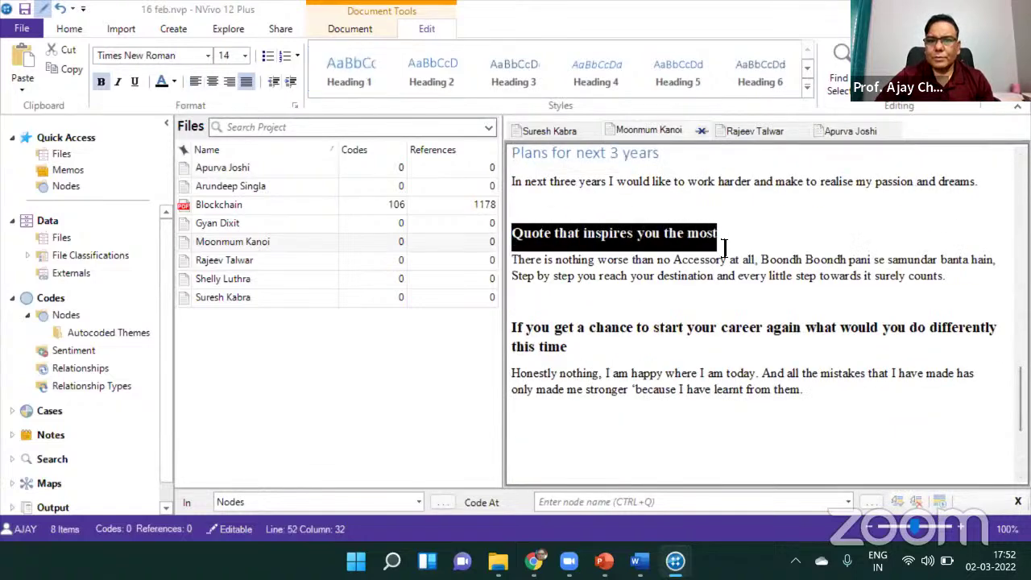
{"action": "left_click", "coordinate": [344, 76]}
{"action": "left_click", "coordinate": [559, 350]}
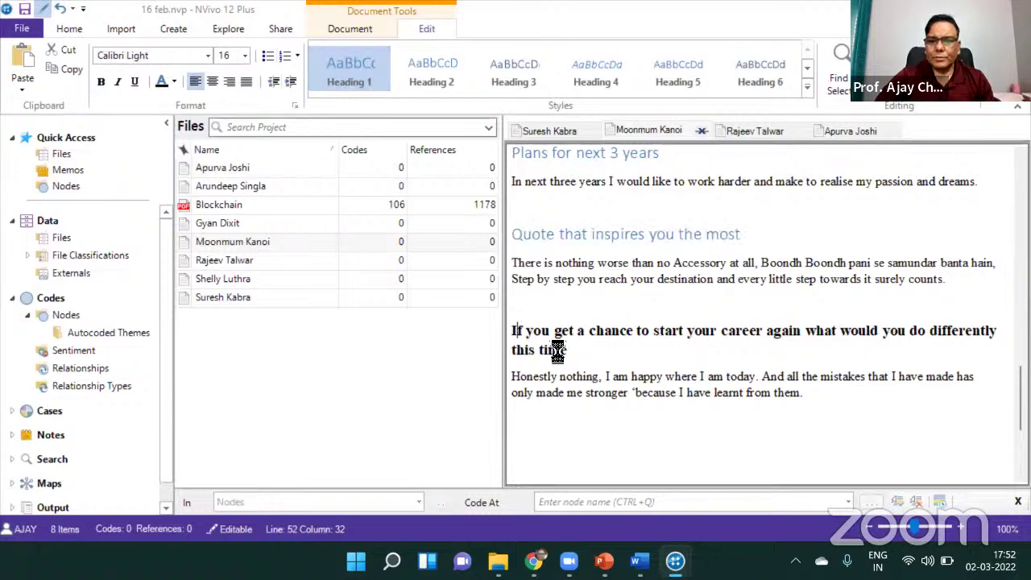
{"action": "key", "text": "ctrl+v"}
{"action": "key", "text": "ctrl+z"}
{"action": "key", "text": "ctrl+z"}
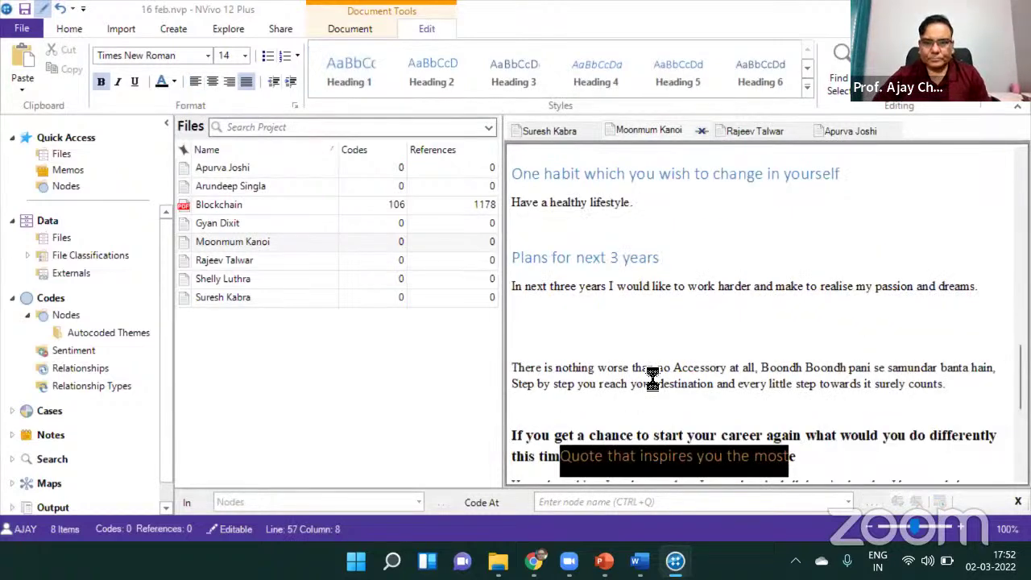
Apply Heading 1 to "If you get a chance to start your career again what would you do differently this time"
{"action": "left_click_drag", "start_coordinate": [677, 464], "coordinate": [490, 406]}
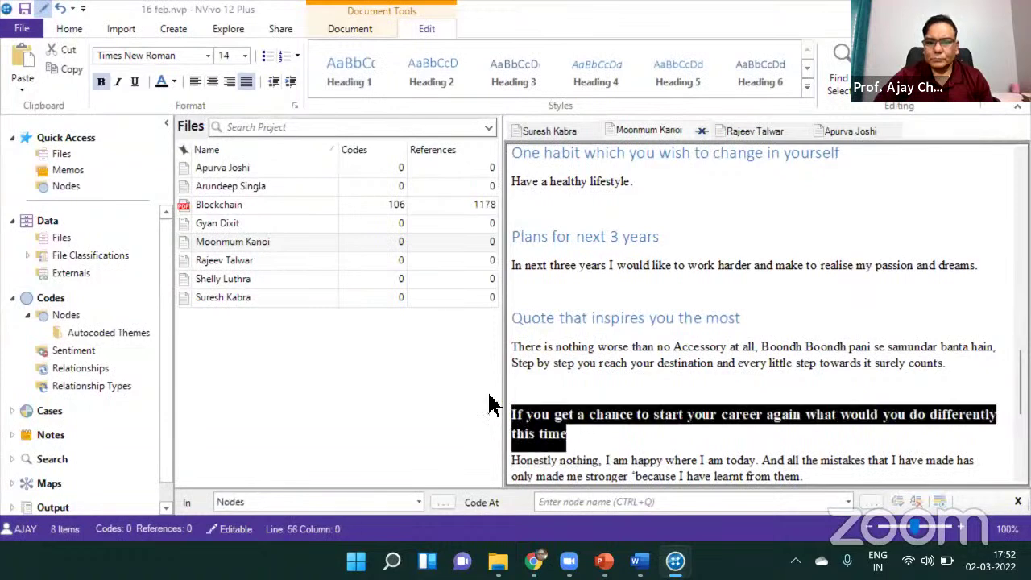
{"action": "left_click", "coordinate": [355, 80]}
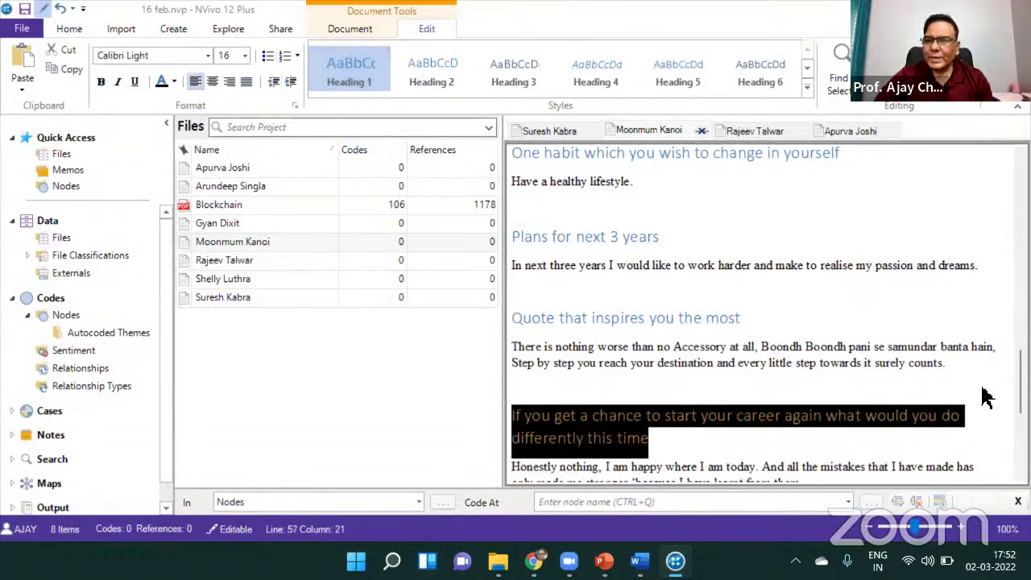
{"action": "scroll", "coordinate": [766, 314], "scroll_direction": "down", "scroll_amount": 5}
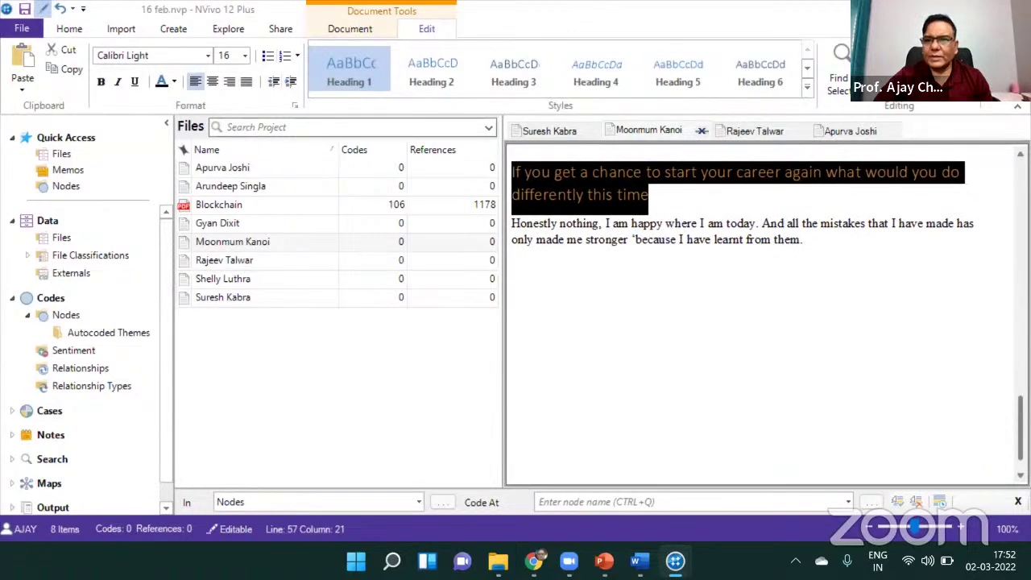
Select the first two interview transcripts in the file list and start Auto Code for them
{"action": "left_click", "coordinate": [219, 173]}
{"action": "left_click", "coordinate": [222, 192], "text": "ctrl"}
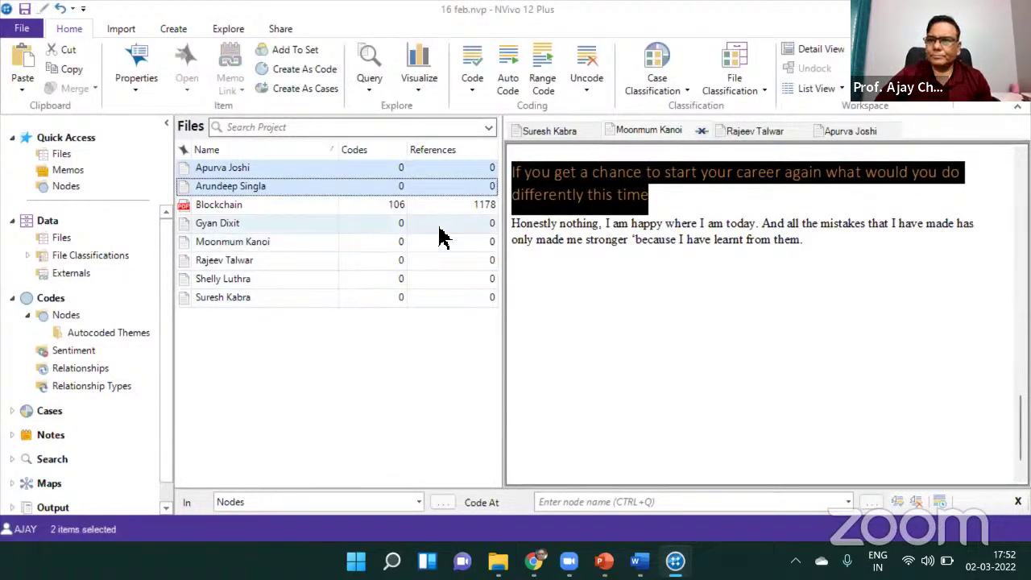
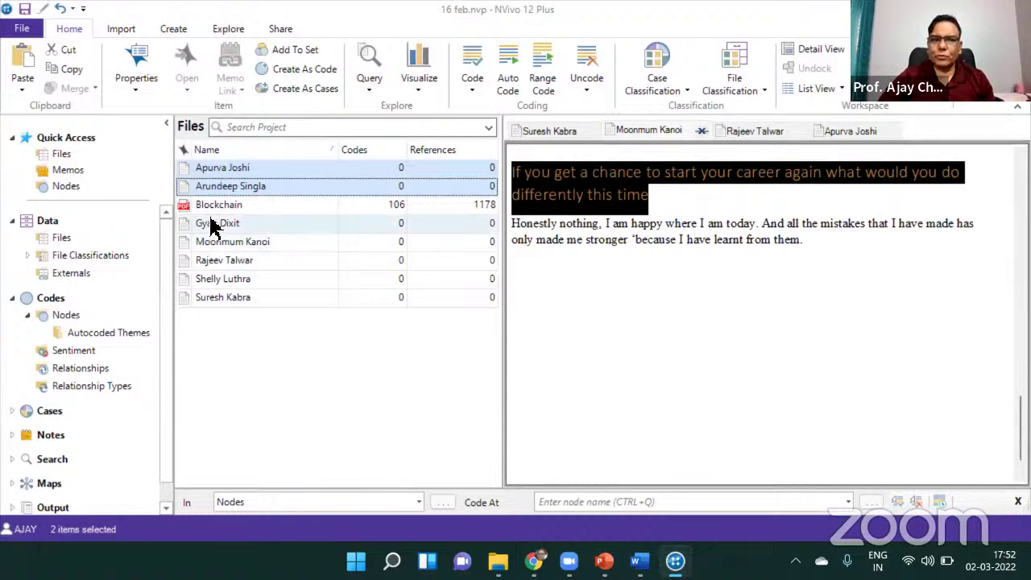
{"action": "right_click", "coordinate": [238, 174]}
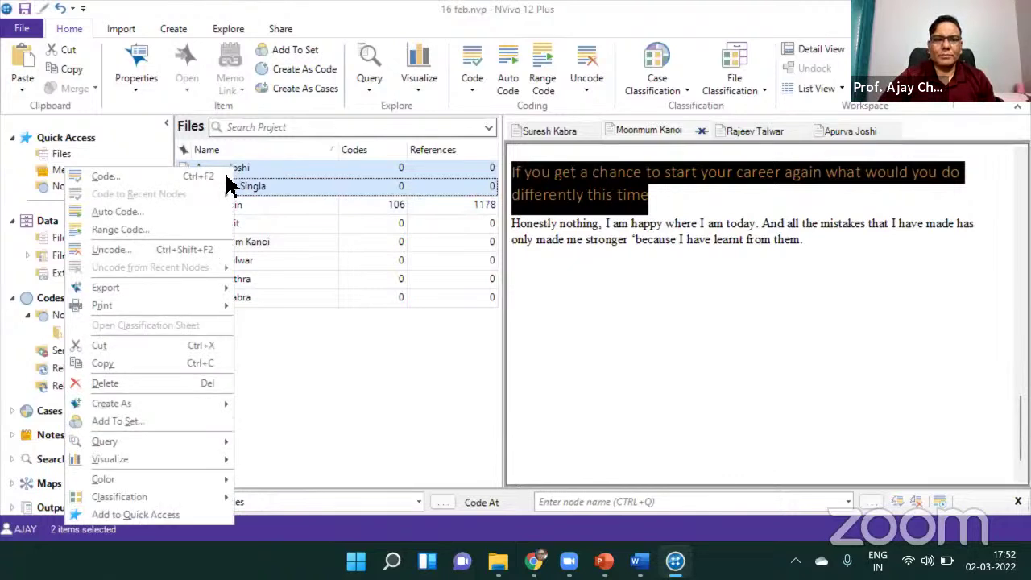
{"action": "left_click", "coordinate": [150, 213]}
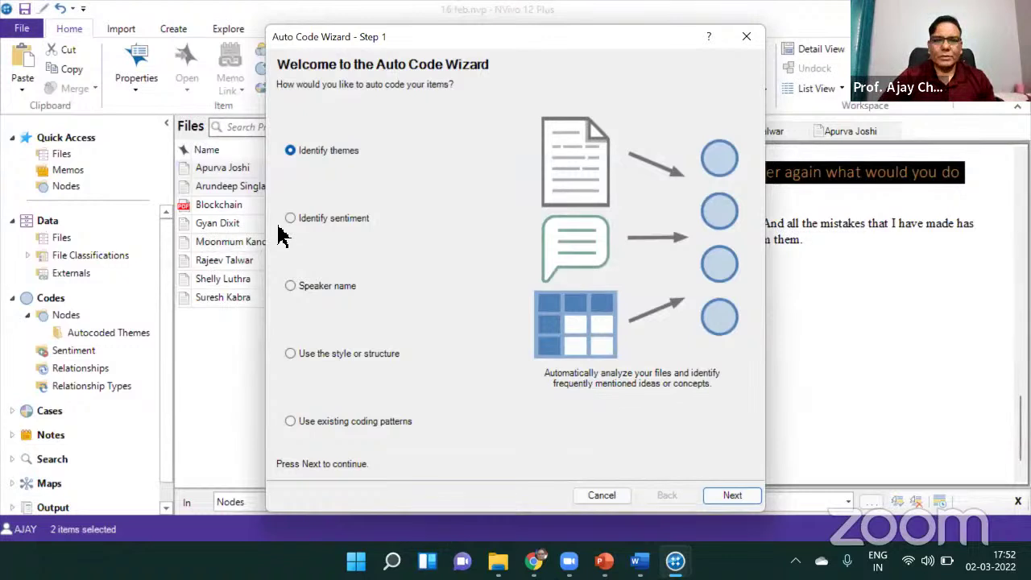
Set the auto coding to use the style or structure, coding by paragraph styles, and proceed to the style selection
{"action": "left_click", "coordinate": [291, 355]}
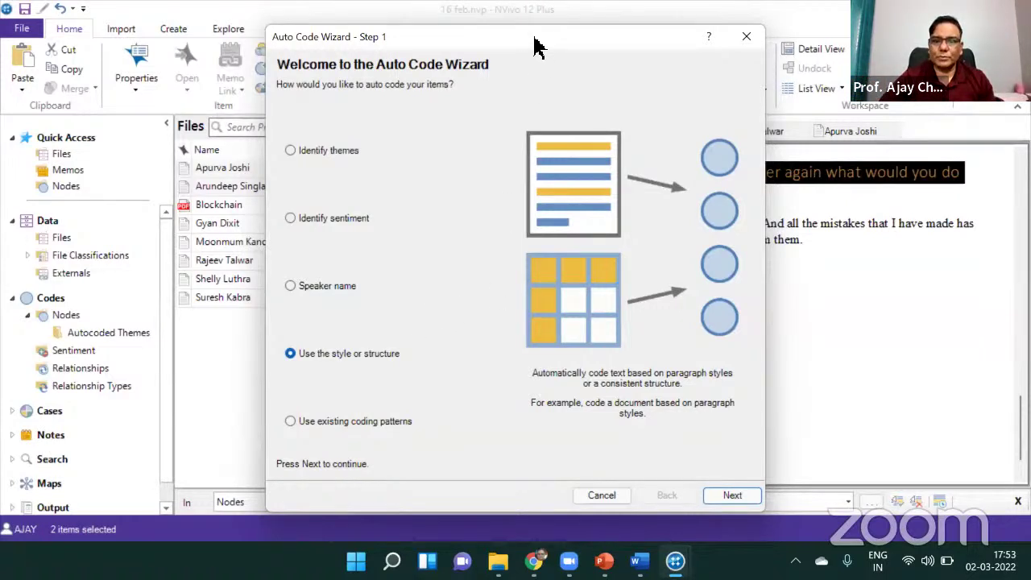
{"action": "left_click_drag", "start_coordinate": [539, 47], "coordinate": [523, 23]}
{"action": "left_click", "coordinate": [717, 472]}
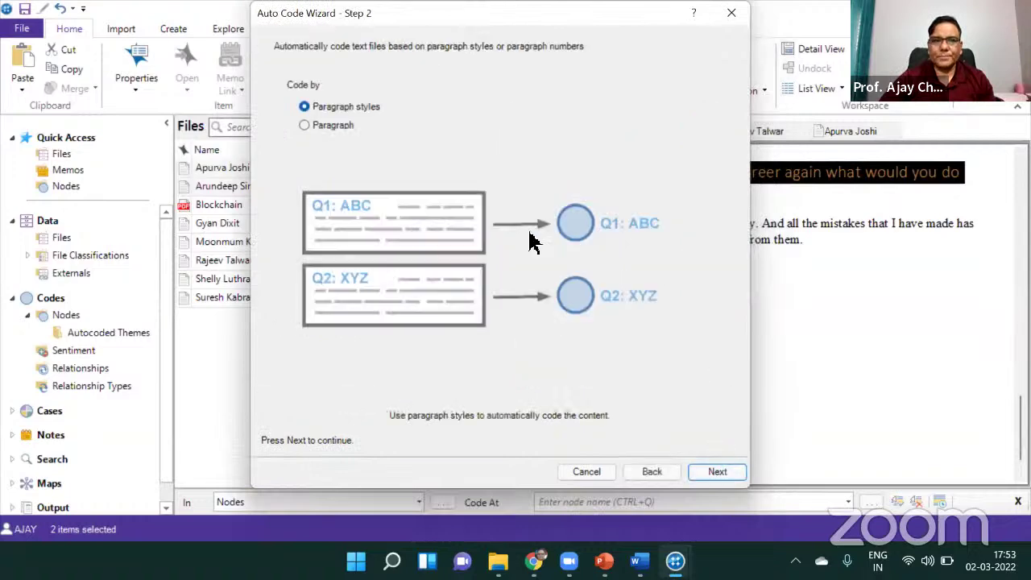
{"action": "left_click", "coordinate": [717, 473]}
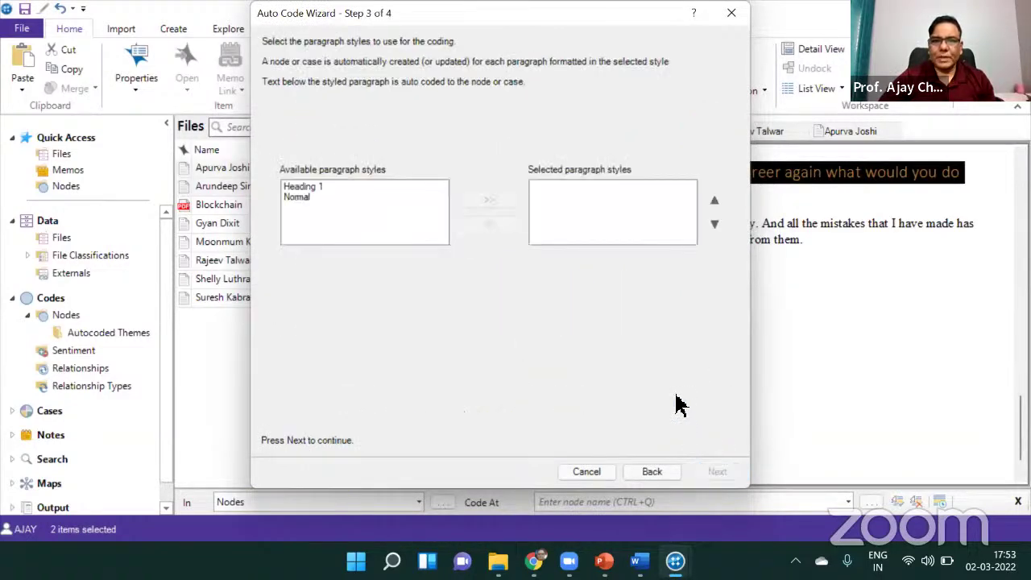
Add Heading 1 to the selected paragraph styles for coding and proceed to the node location settings
{"action": "left_click", "coordinate": [306, 187]}
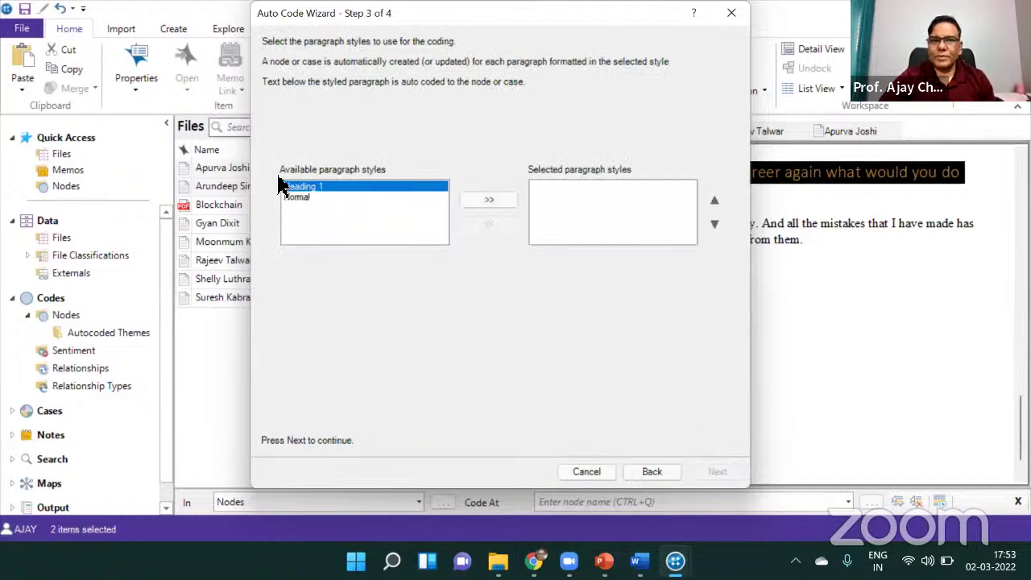
{"action": "left_click", "coordinate": [482, 199]}
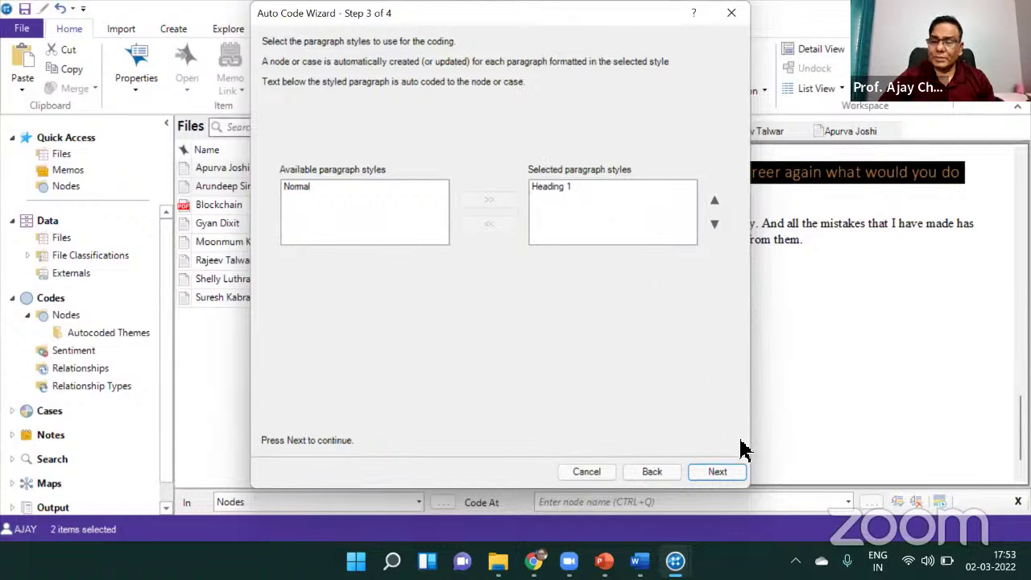
{"action": "left_click", "coordinate": [726, 474]}
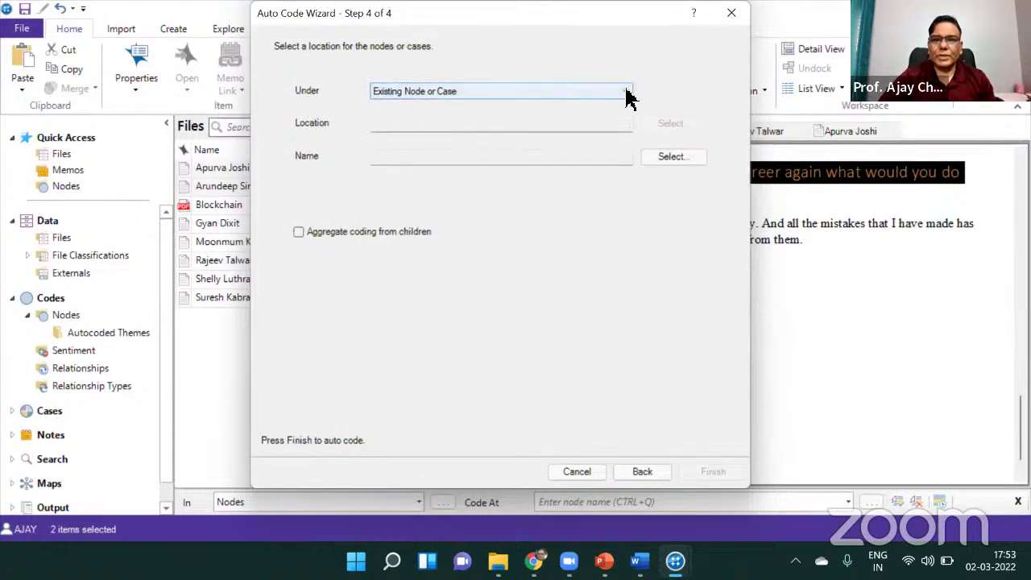
{"action": "left_click", "coordinate": [431, 160]}
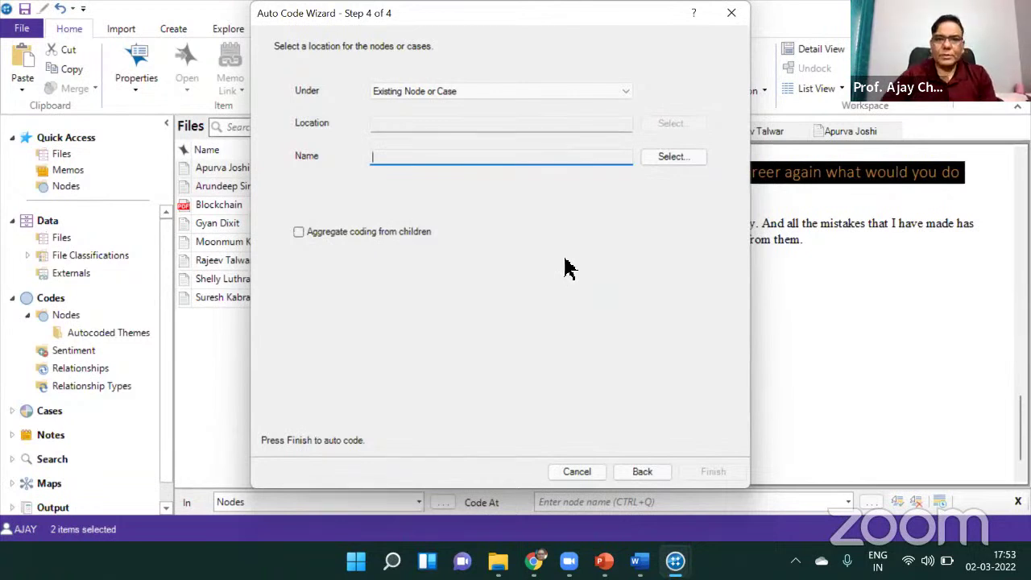
{"action": "left_click", "coordinate": [660, 158]}
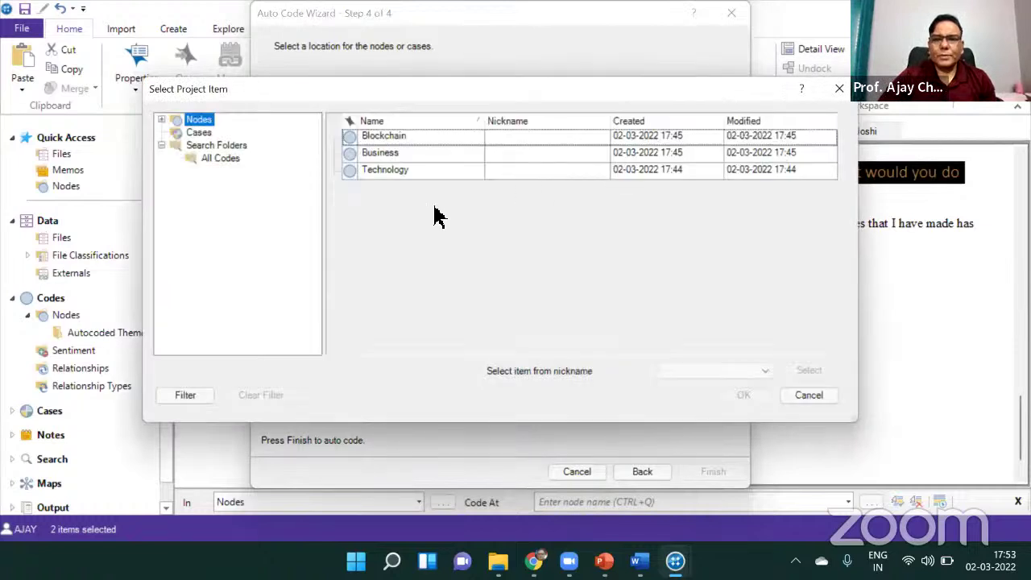
{"action": "left_click", "coordinate": [162, 119]}
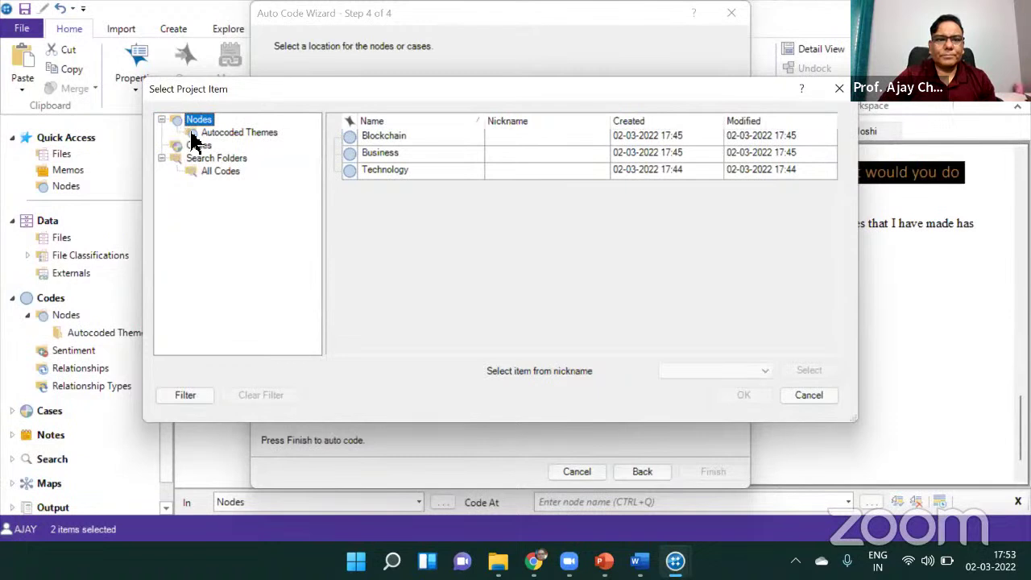
{"action": "left_click", "coordinate": [192, 135]}
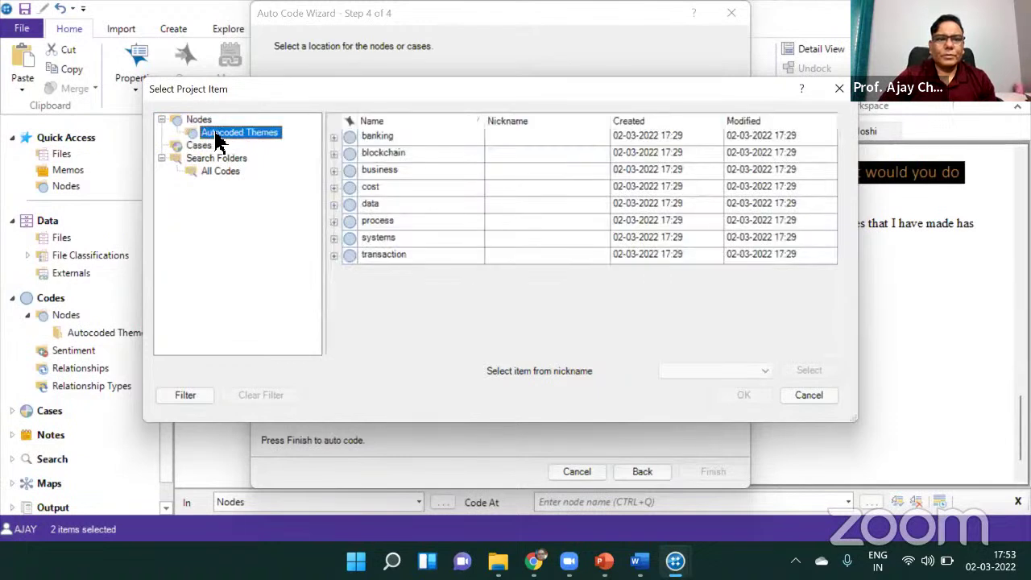
{"action": "left_click", "coordinate": [196, 176]}
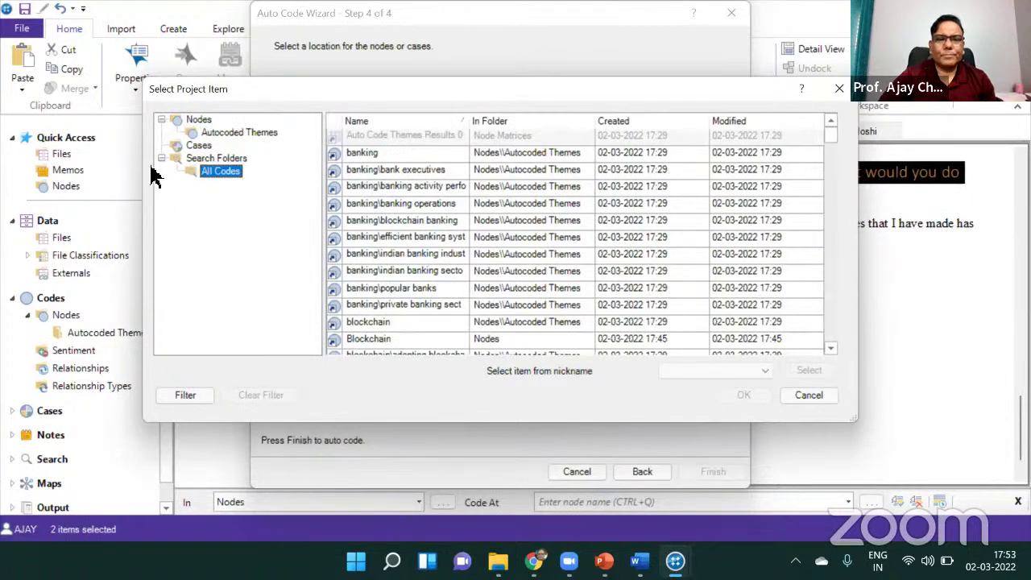
{"action": "left_click", "coordinate": [172, 160]}
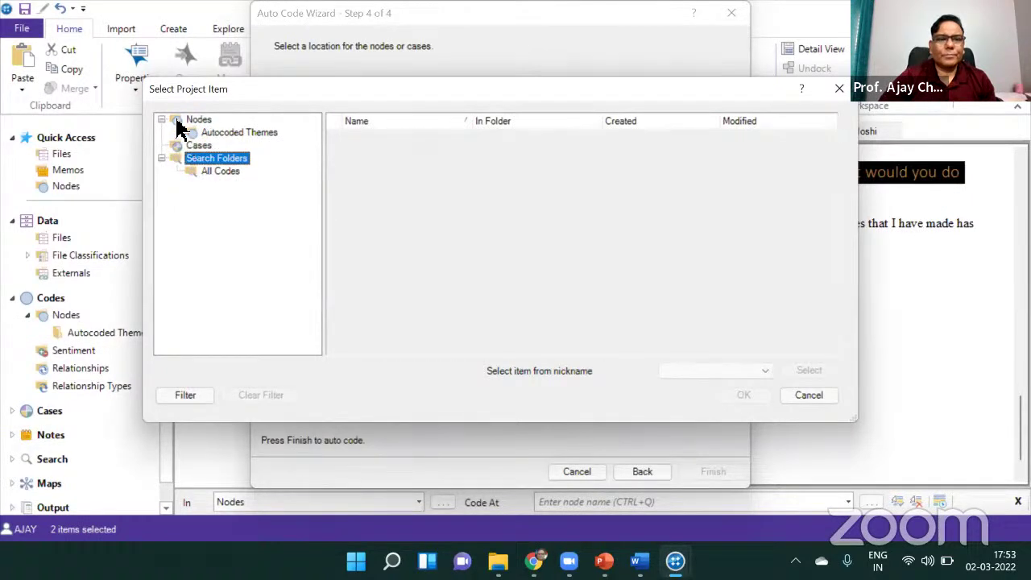
{"action": "left_click", "coordinate": [177, 121]}
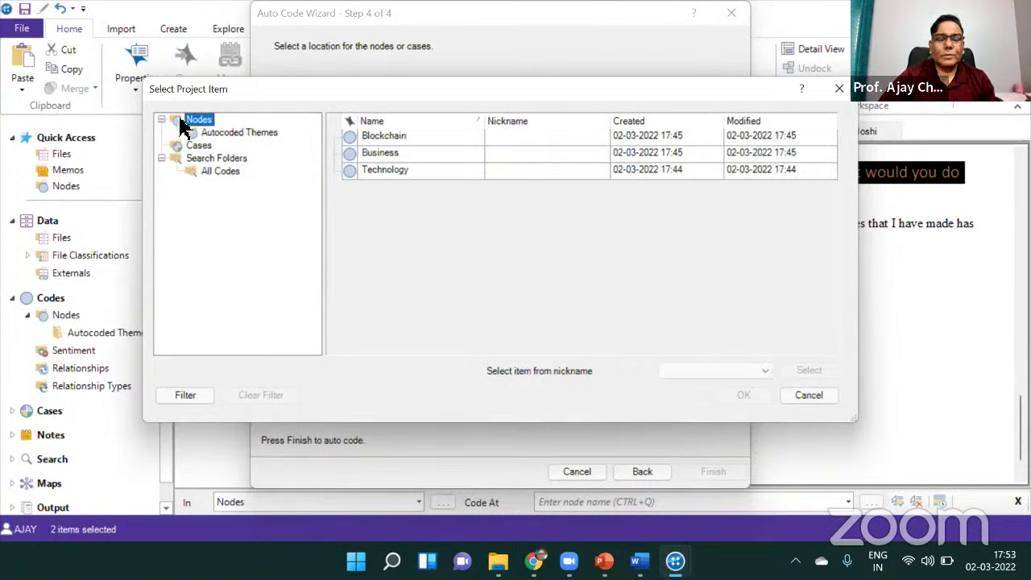
{"action": "double_click", "coordinate": [180, 123]}
{"action": "left_click", "coordinate": [162, 120]}
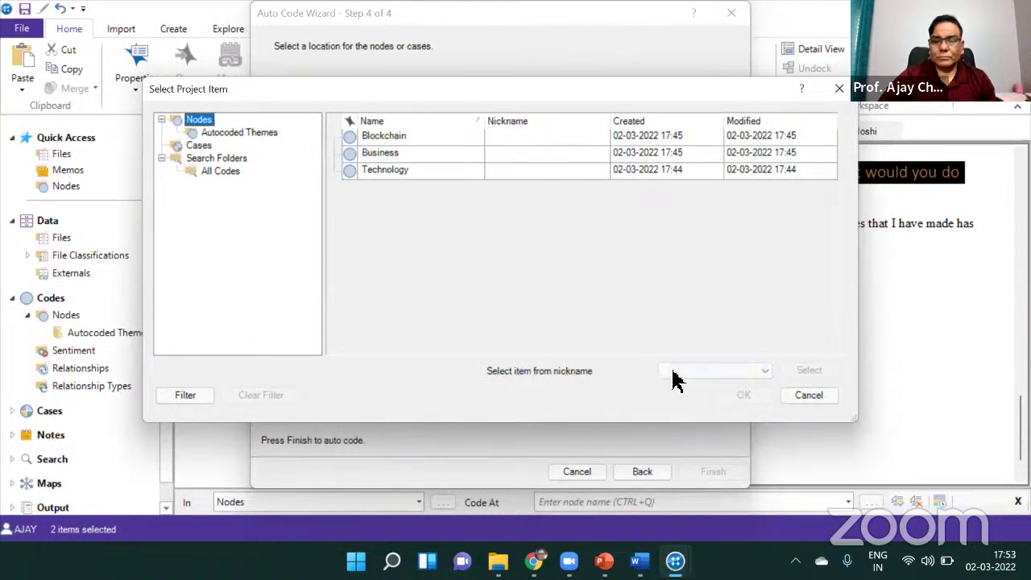
{"action": "left_click", "coordinate": [698, 372]}
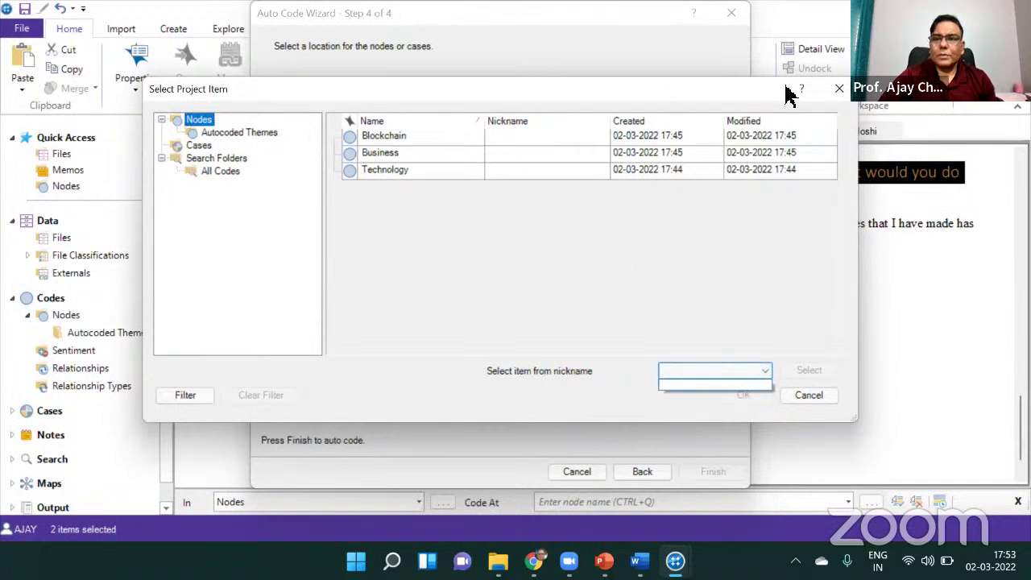
{"action": "left_click", "coordinate": [569, 239]}
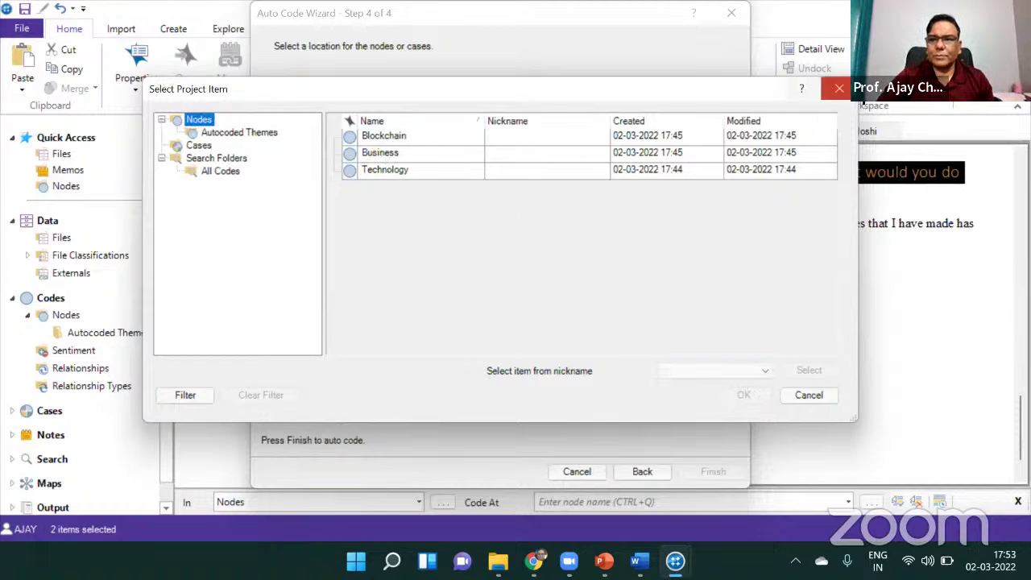
{"action": "left_click", "coordinate": [838, 89]}
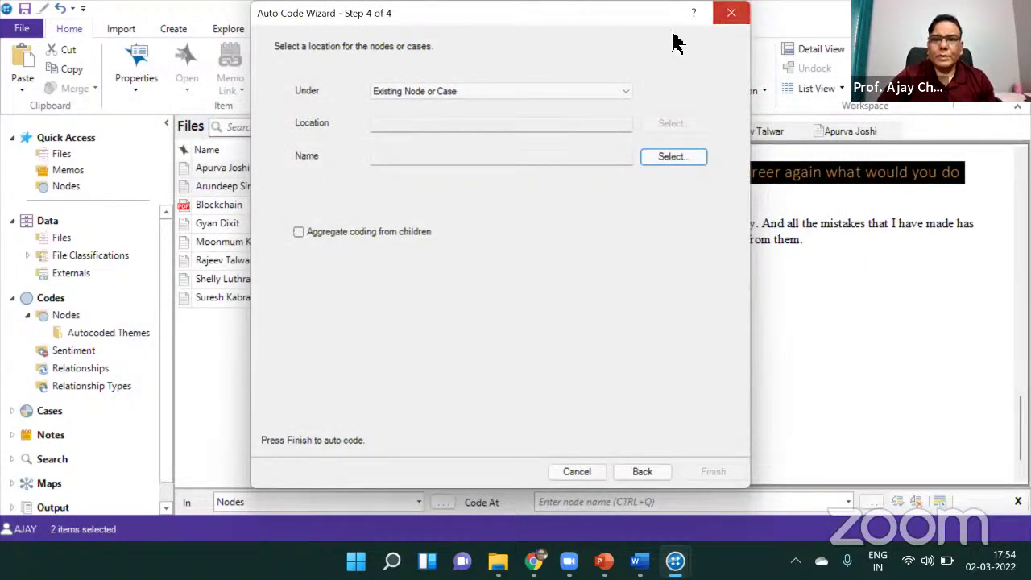
{"action": "left_click", "coordinate": [731, 13]}
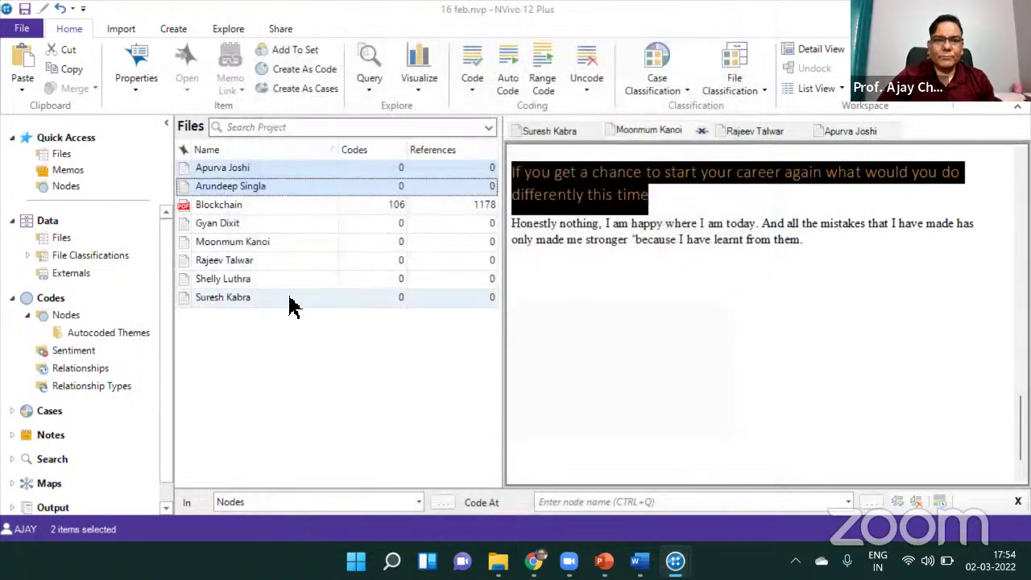
Delete the Autocoded Themes folder from the project's nodes and collapse the Codes group
{"action": "right_click", "coordinate": [99, 337]}
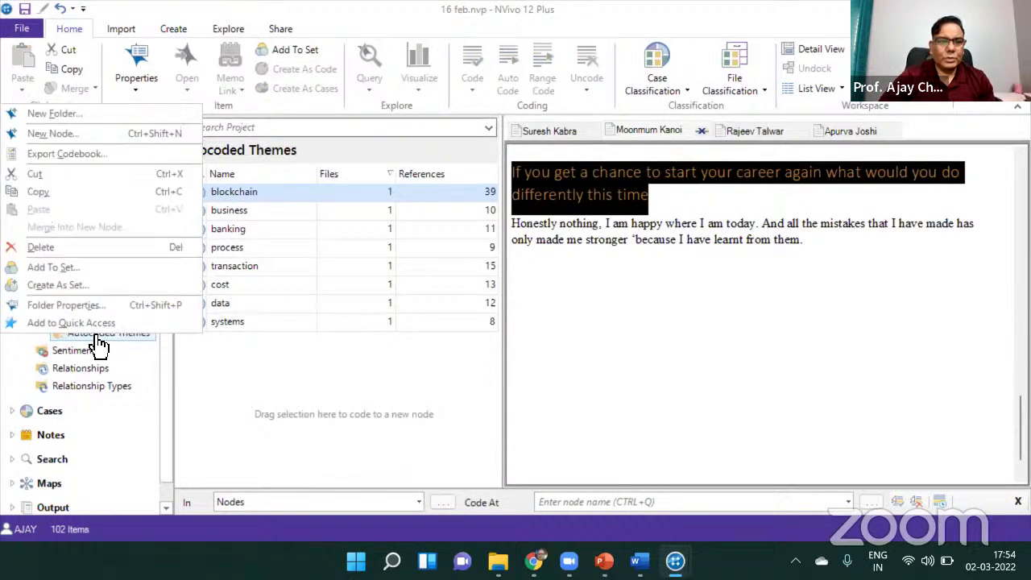
{"action": "left_click", "coordinate": [44, 259]}
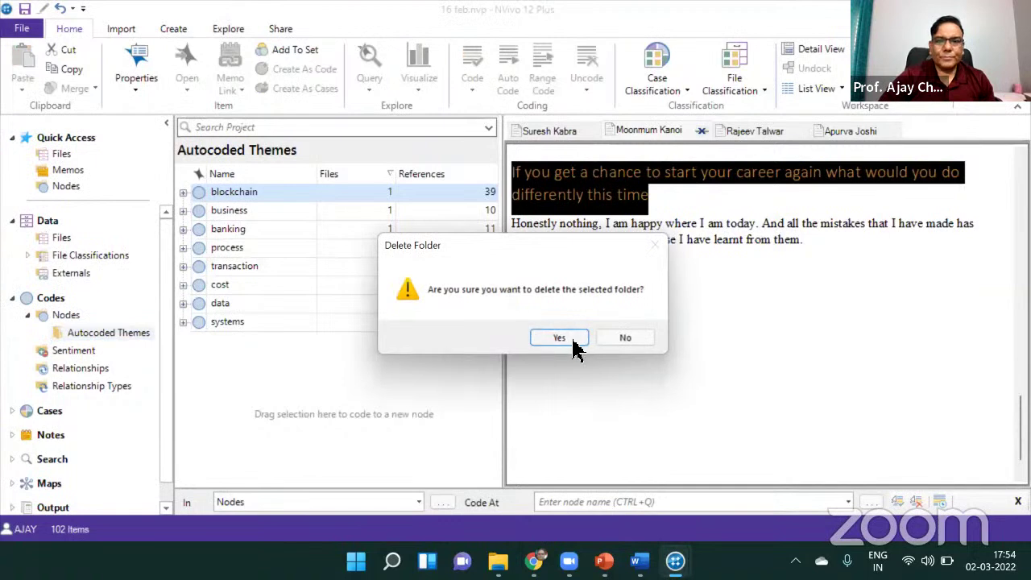
{"action": "left_click", "coordinate": [564, 339]}
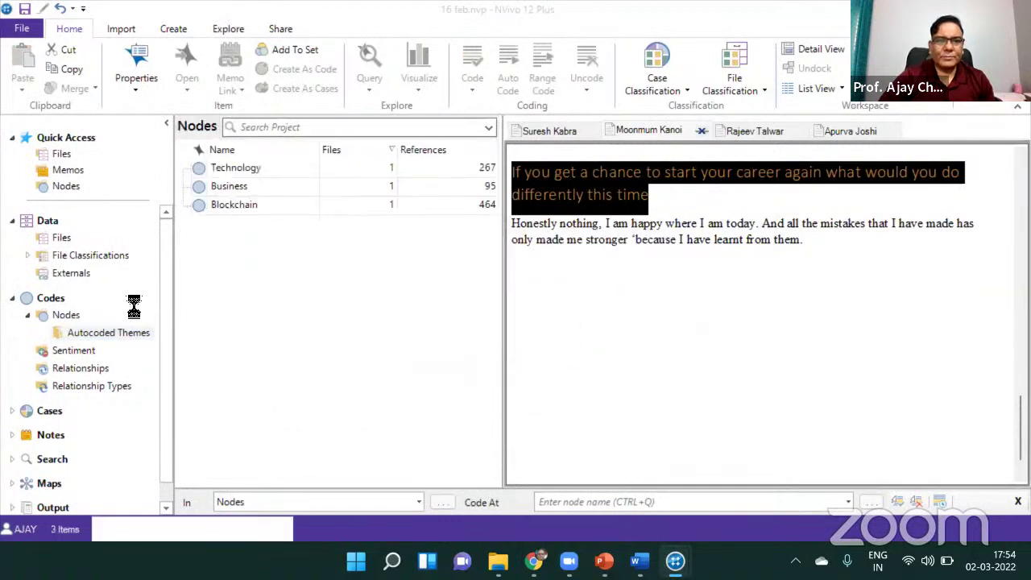
{"action": "double_click", "coordinate": [51, 301]}
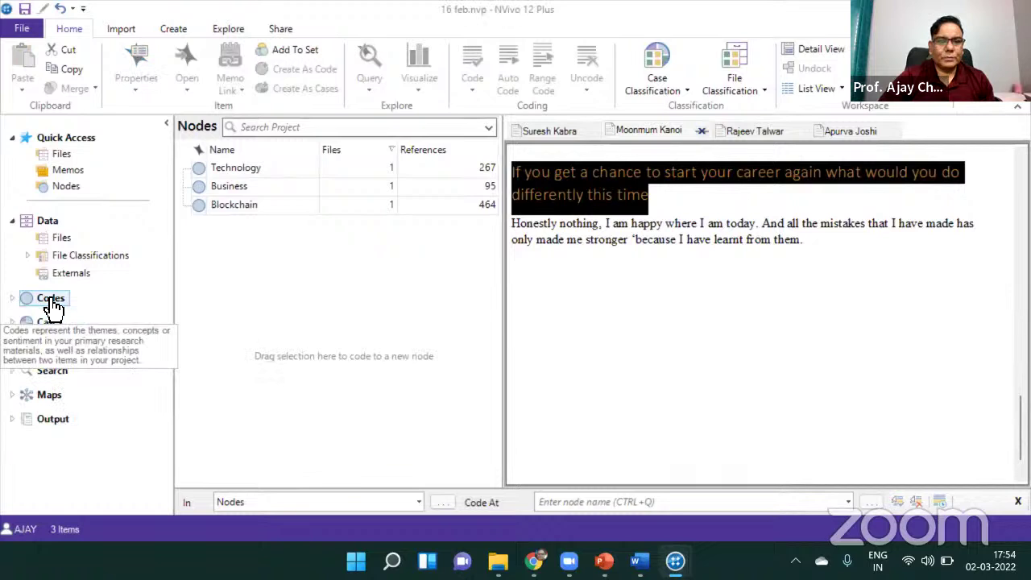
Delete the Technology, Business and Blockchain nodes so the node list is empty
{"action": "right_click", "coordinate": [219, 171]}
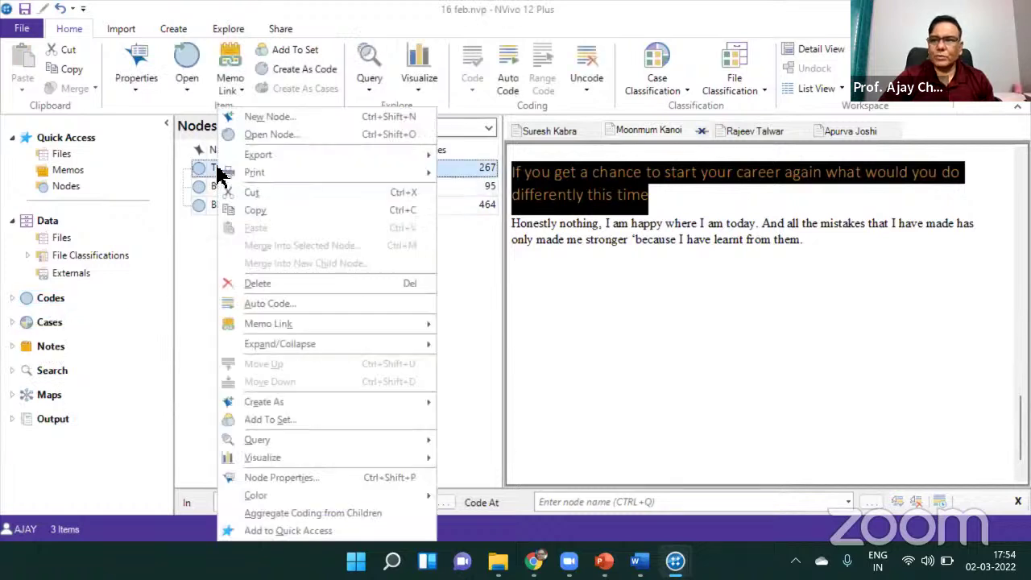
{"action": "left_click", "coordinate": [262, 284]}
{"action": "left_click", "coordinate": [556, 343]}
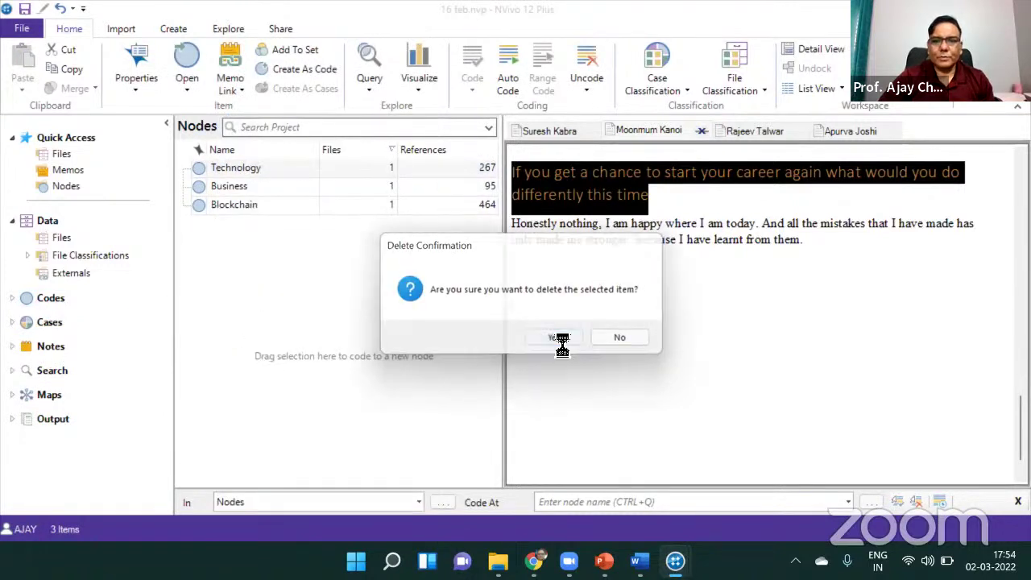
{"action": "right_click", "coordinate": [230, 172]}
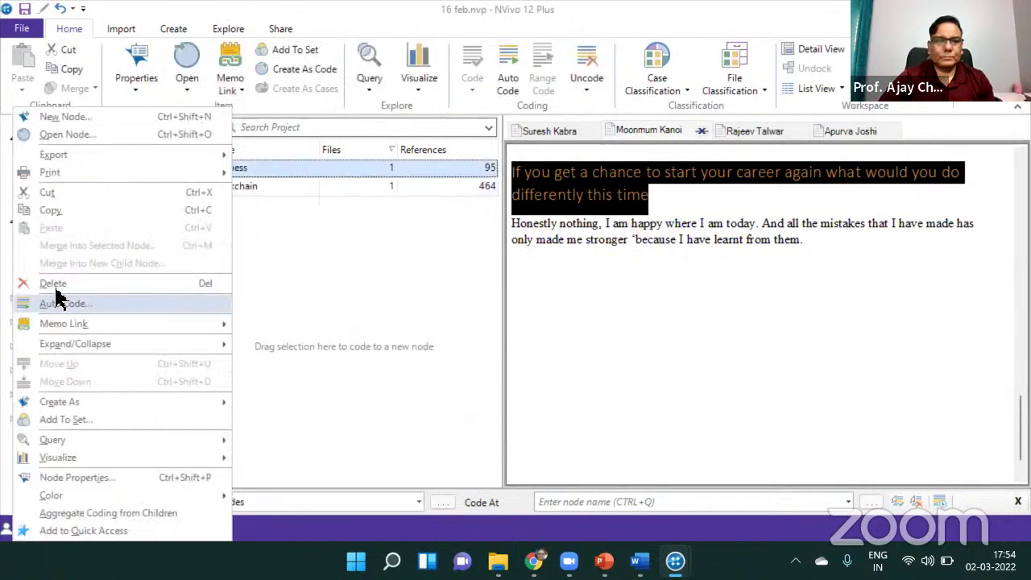
{"action": "left_click", "coordinate": [269, 290]}
{"action": "left_click", "coordinate": [547, 338]}
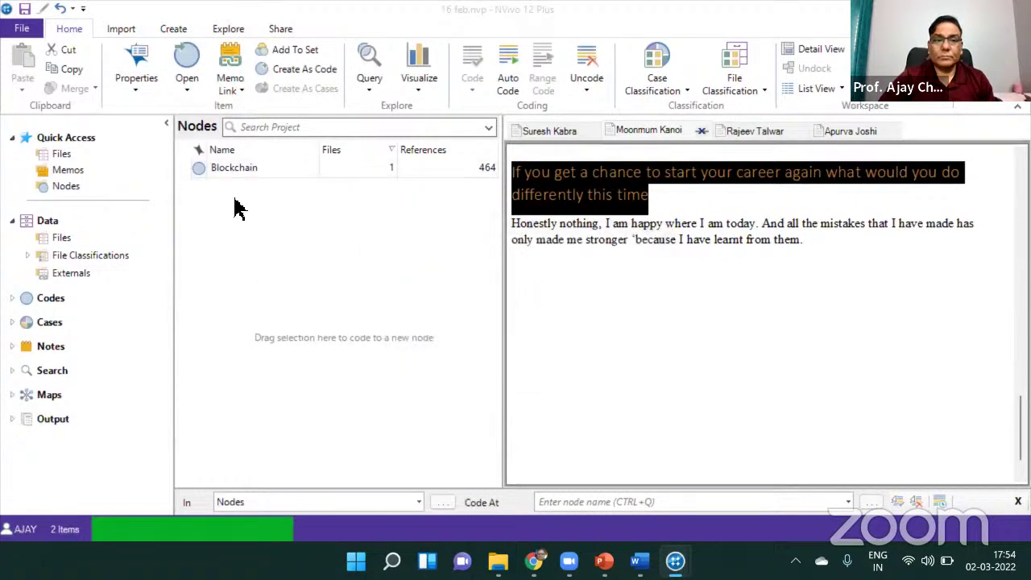
{"action": "right_click", "coordinate": [226, 179]}
{"action": "left_click", "coordinate": [84, 284]}
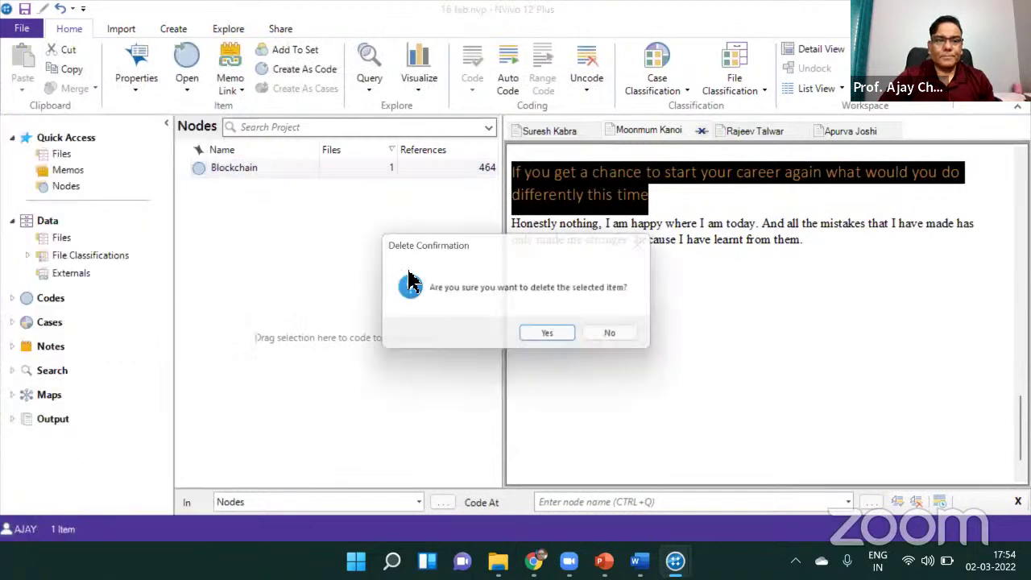
{"action": "left_click", "coordinate": [556, 338]}
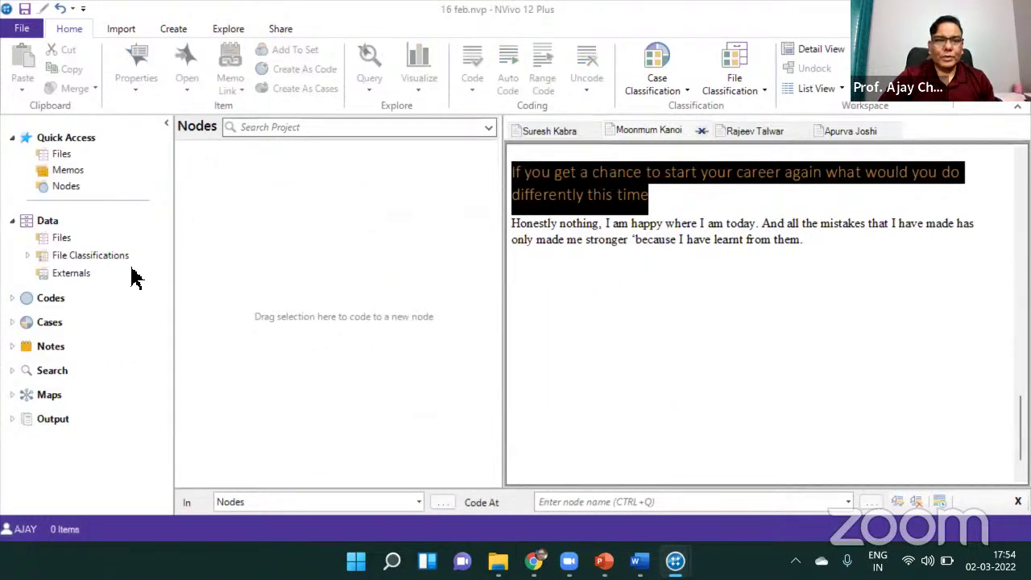
Start Auto Code for the first two interview transcripts, using the style or structure and coding by paragraph styles
{"action": "left_click", "coordinate": [62, 155]}
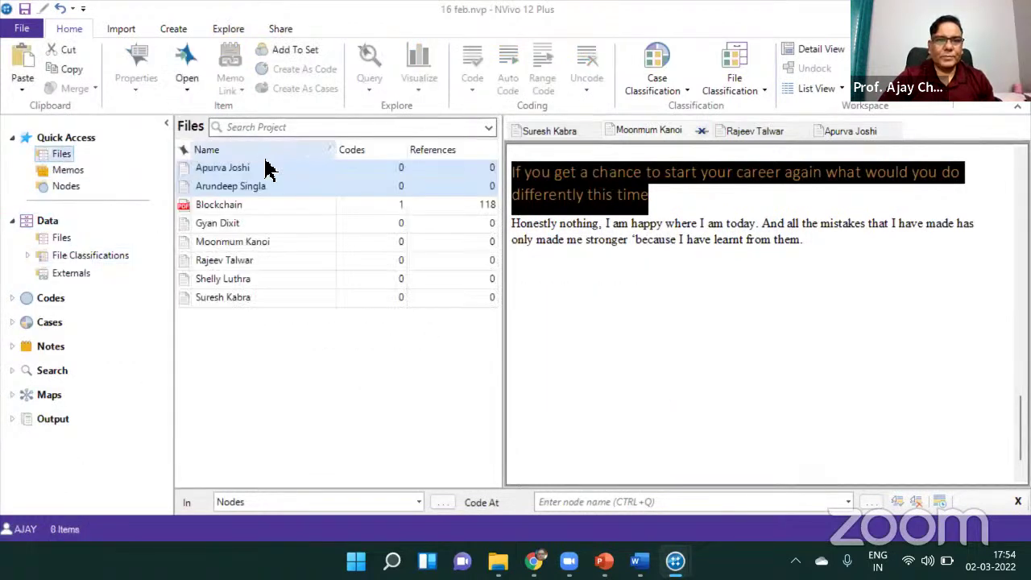
{"action": "right_click", "coordinate": [249, 179]}
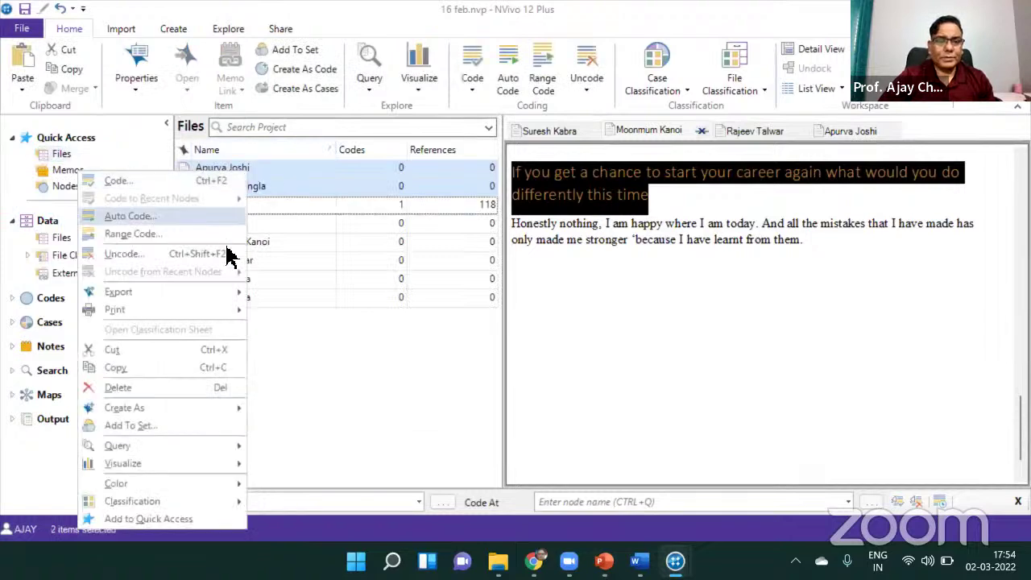
{"action": "left_click", "coordinate": [165, 258]}
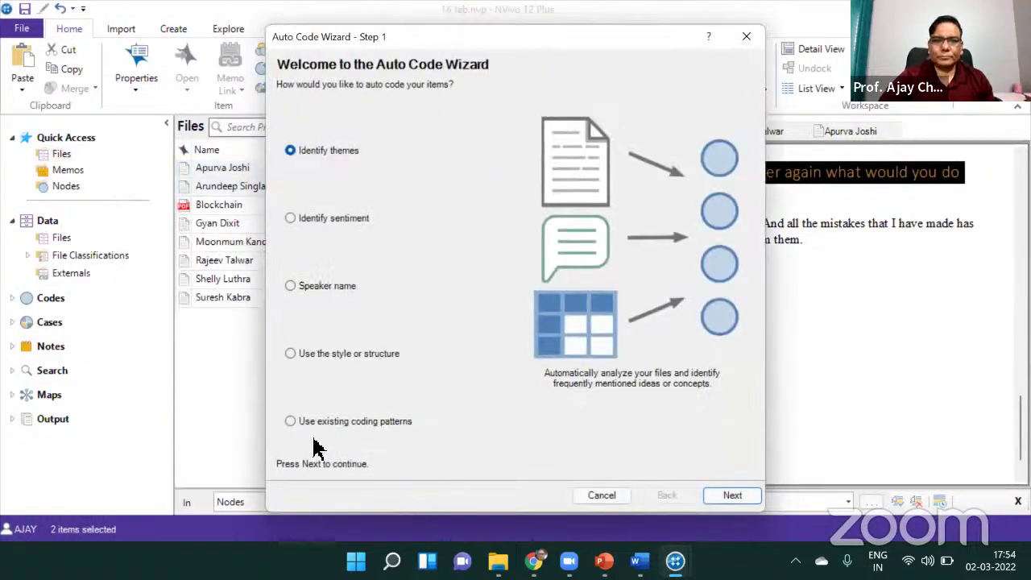
{"action": "left_click", "coordinate": [324, 358]}
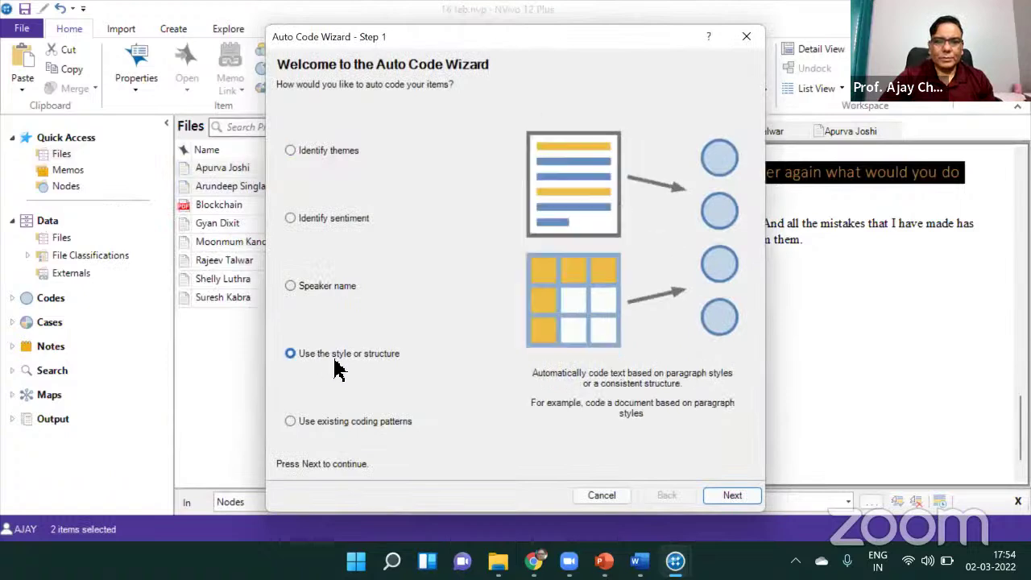
{"action": "left_click_drag", "start_coordinate": [502, 32], "coordinate": [492, 8]}
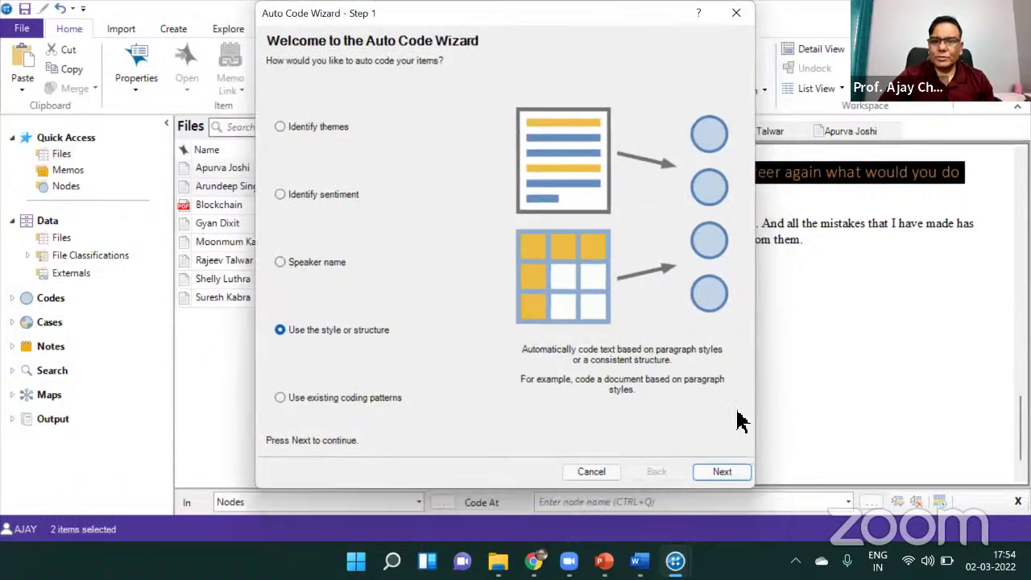
{"action": "left_click", "coordinate": [733, 495]}
{"action": "left_click", "coordinate": [721, 474]}
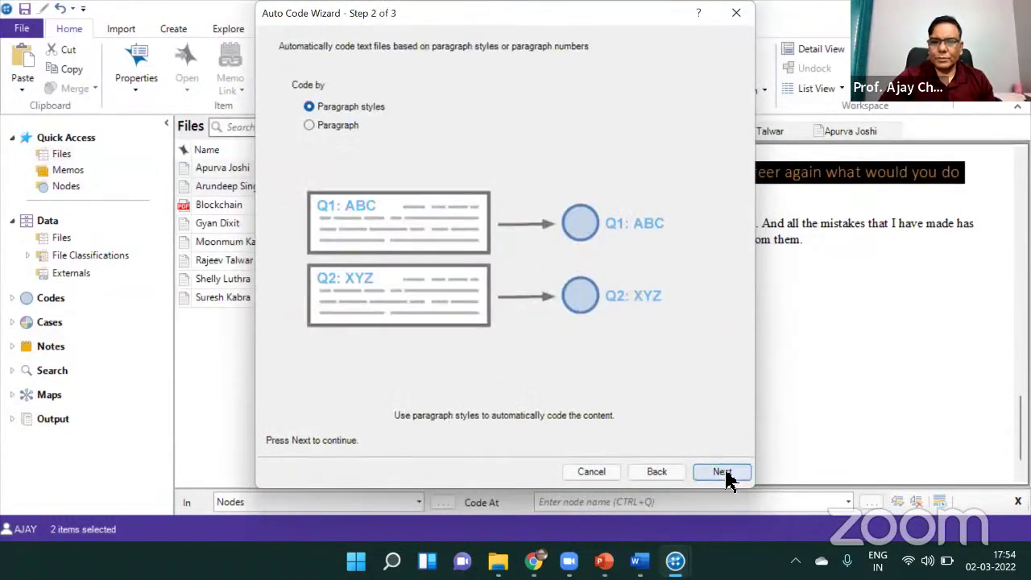
Choose Heading 1 as the paragraph style for the coding and continue to the location of the nodes
{"action": "left_click", "coordinate": [306, 187]}
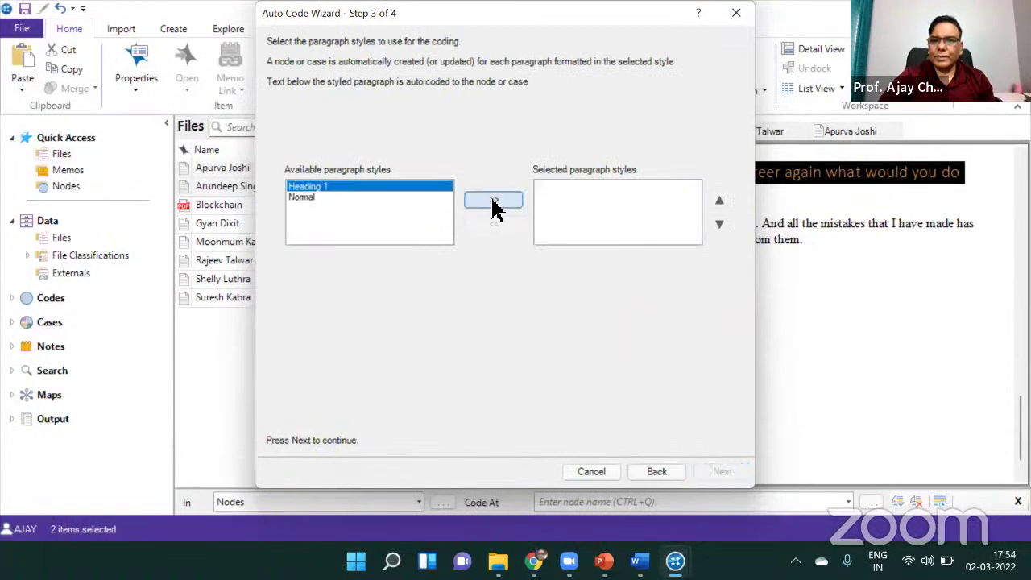
{"action": "left_click", "coordinate": [492, 199]}
{"action": "left_click", "coordinate": [724, 474]}
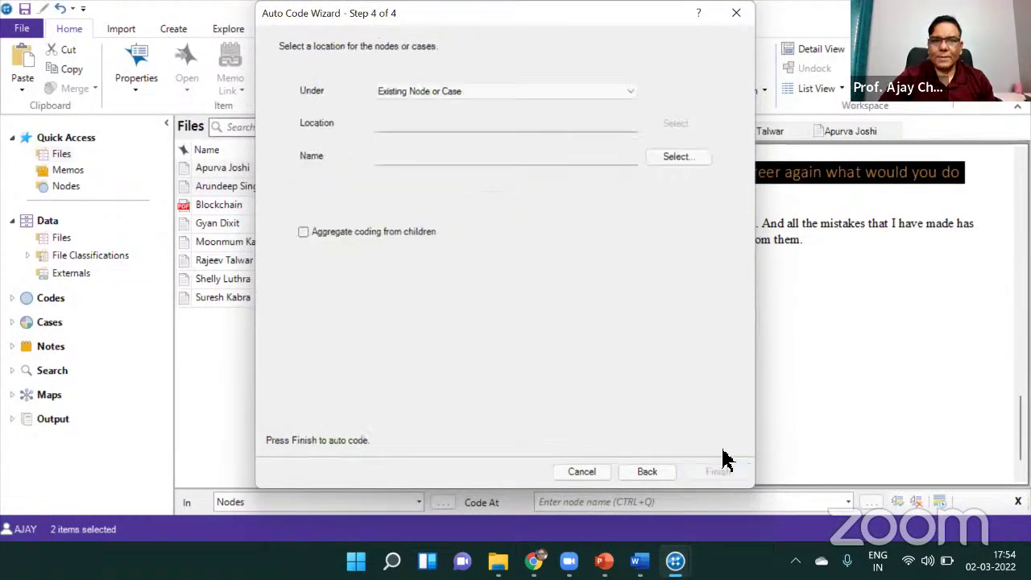
{"action": "left_click", "coordinate": [689, 161]}
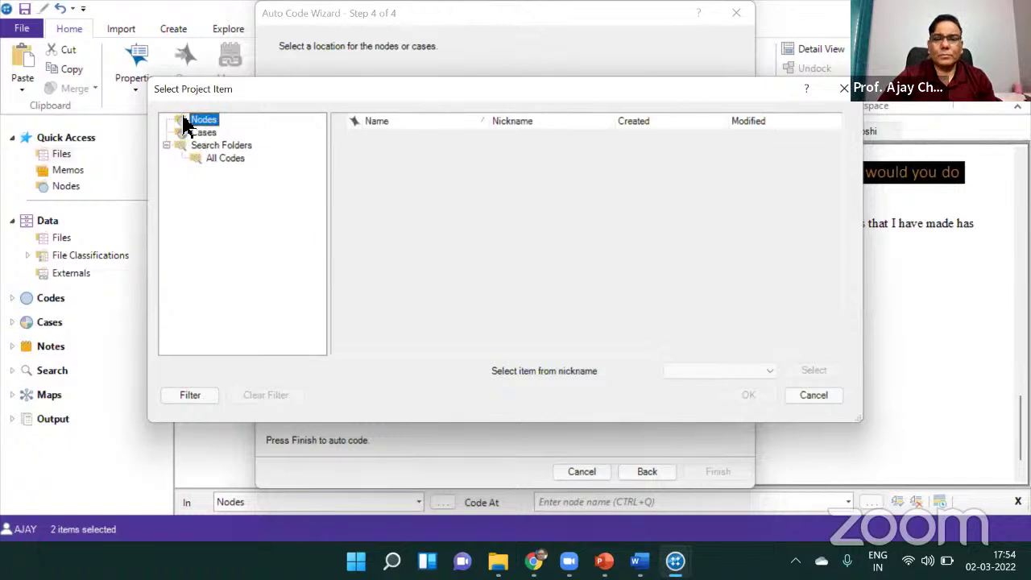
{"action": "left_click", "coordinate": [680, 375]}
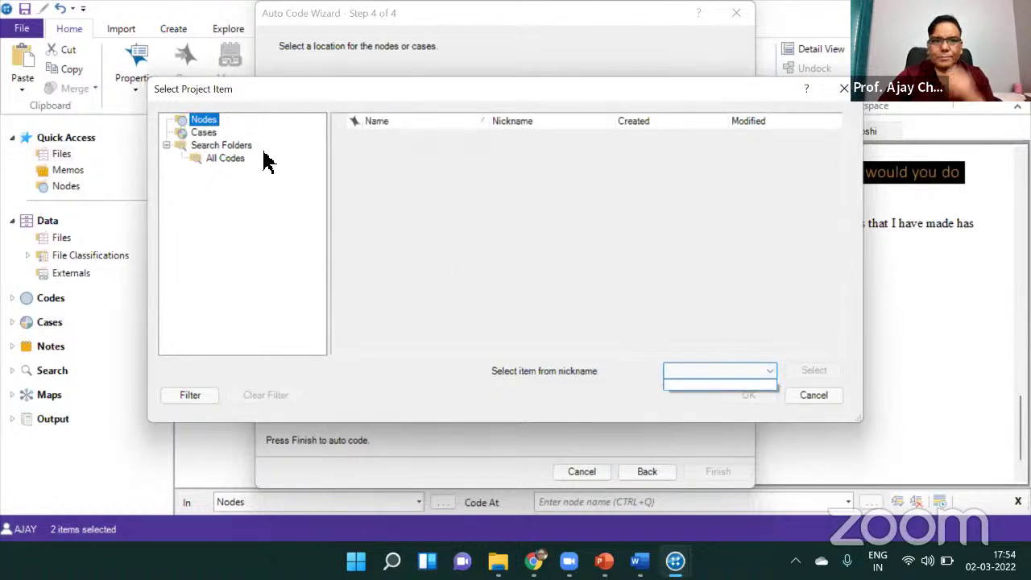
{"action": "left_click", "coordinate": [204, 164]}
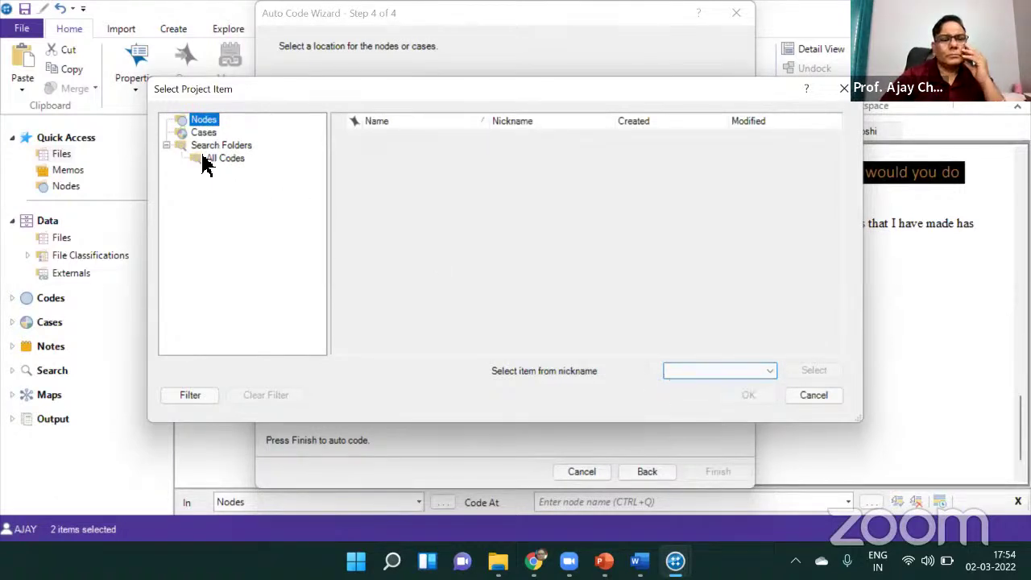
{"action": "left_click", "coordinate": [198, 400]}
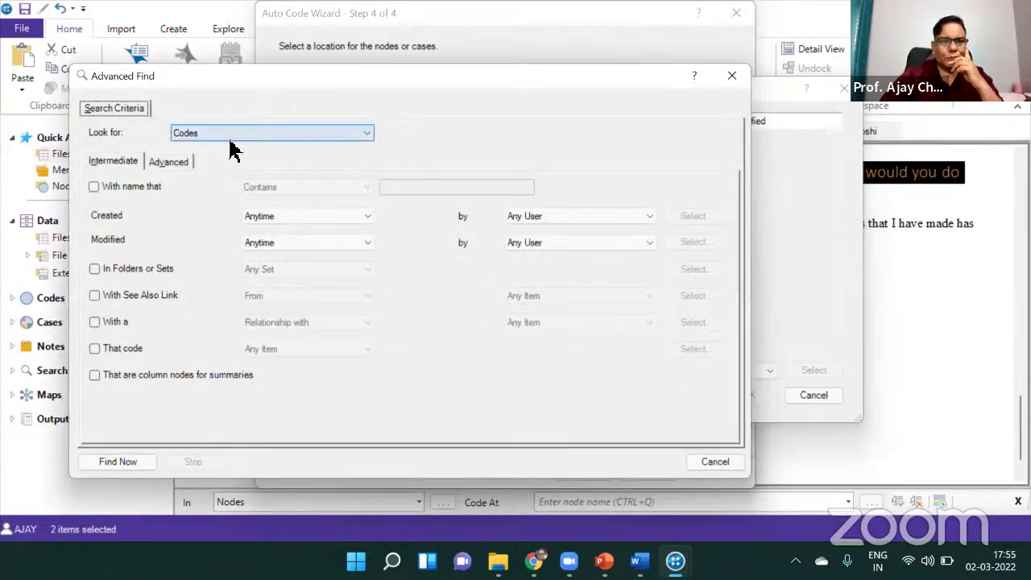
{"action": "left_click", "coordinate": [717, 464]}
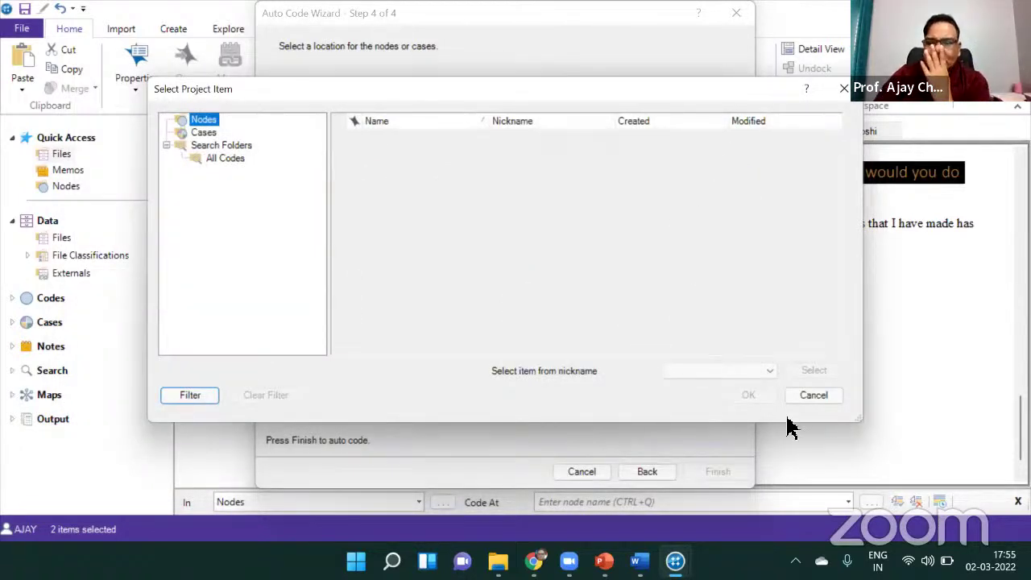
{"action": "left_click", "coordinate": [821, 396]}
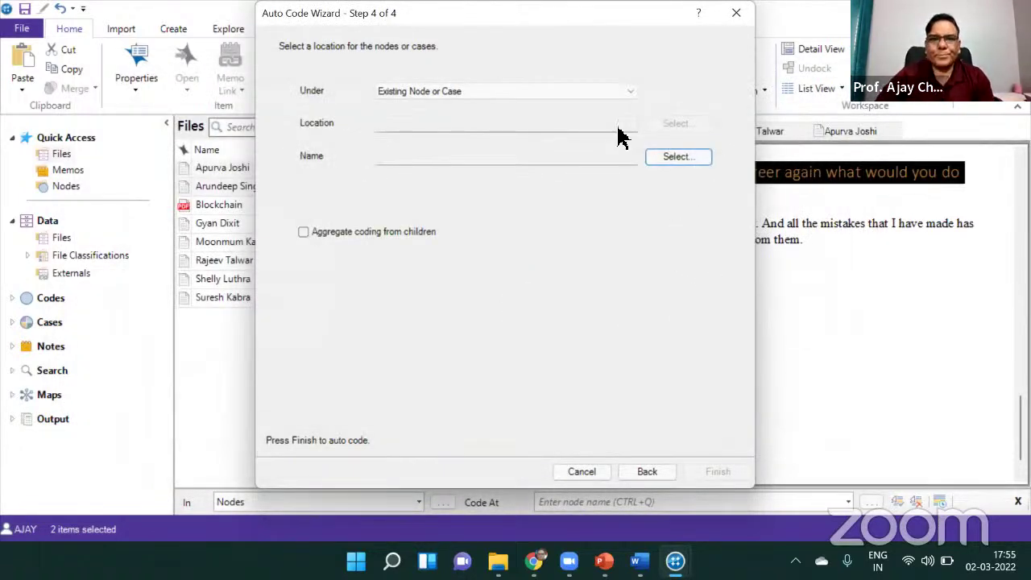
Place the auto-coded nodes in a new folder named Third under Nodes and run the auto coding
{"action": "left_click", "coordinate": [453, 93]}
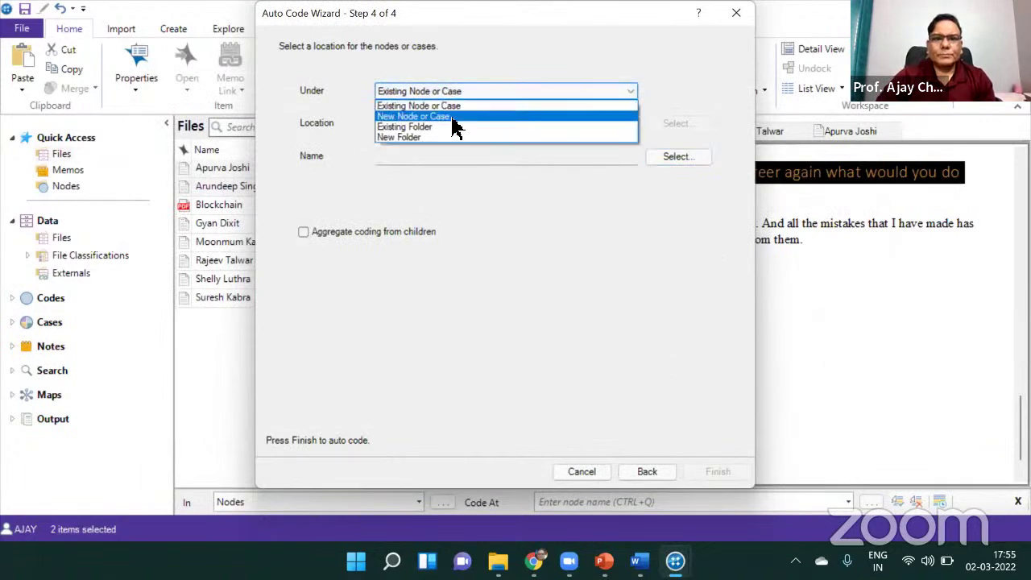
{"action": "left_click", "coordinate": [421, 137]}
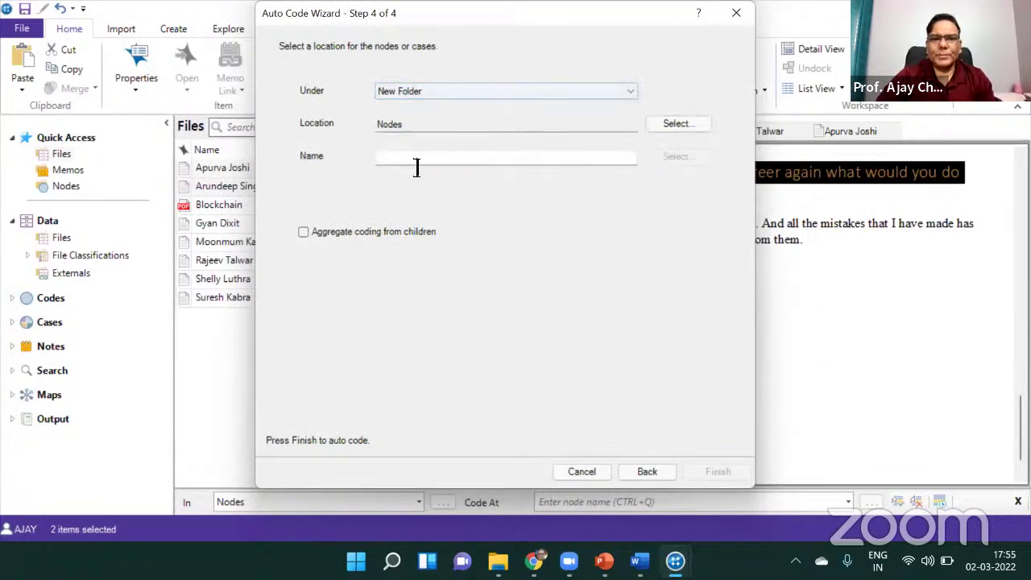
{"action": "left_click", "coordinate": [442, 157]}
{"action": "type", "text": "Third"}
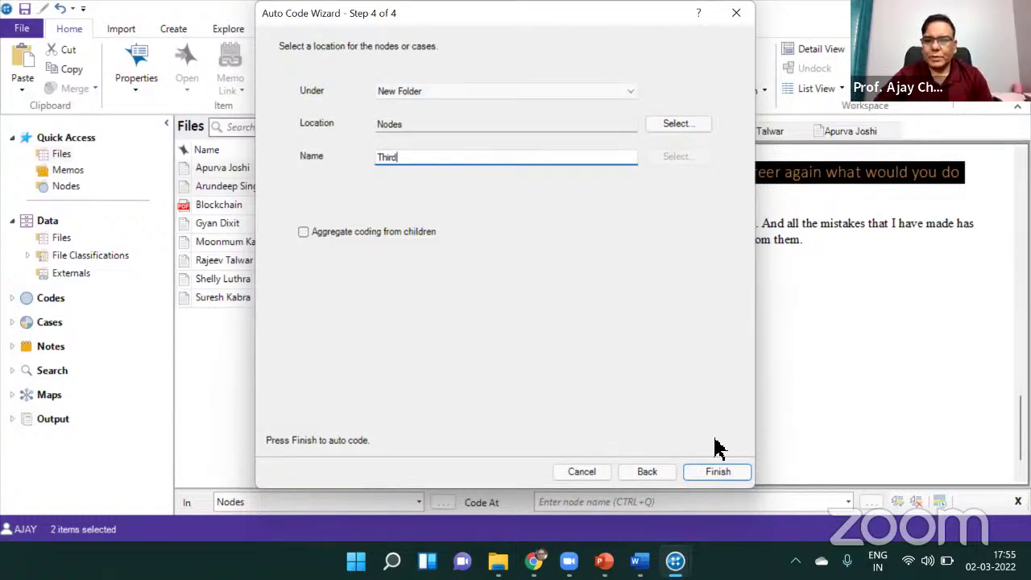
{"action": "left_click", "coordinate": [725, 473]}
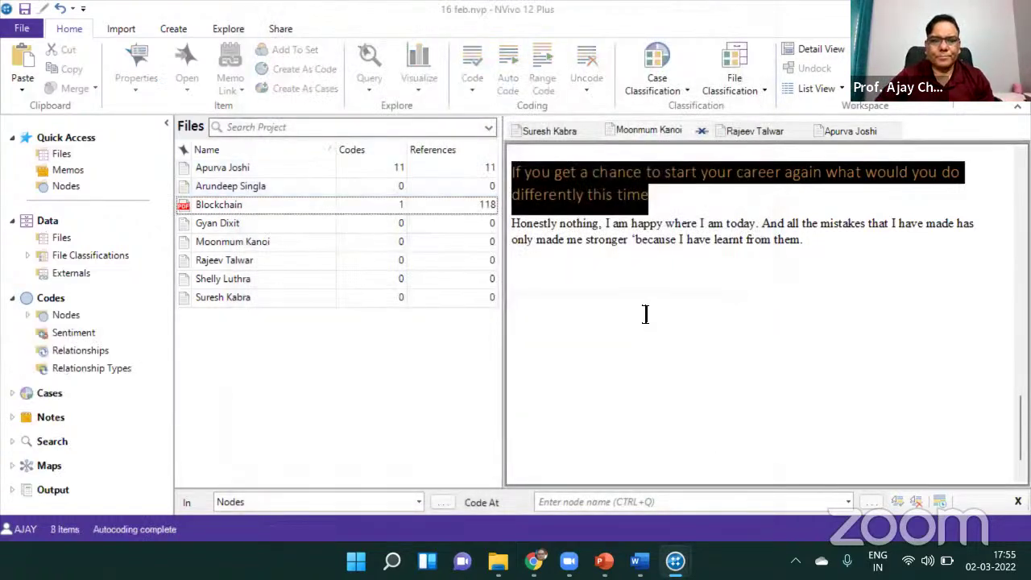
Expand Nodes in the Codes group and open the Third folder to view its question nodes
{"action": "left_click", "coordinate": [27, 316]}
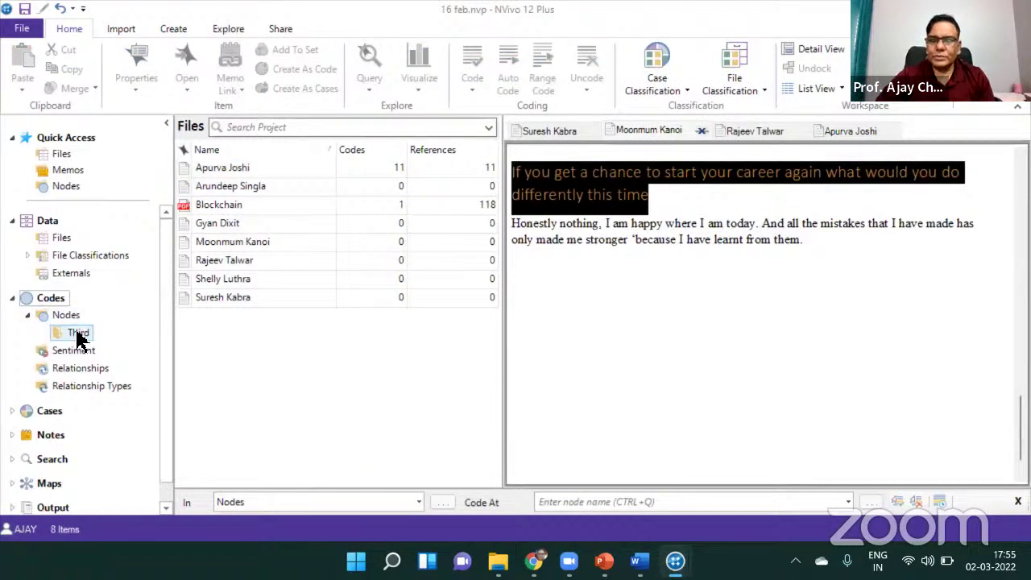
{"action": "left_click", "coordinate": [79, 335]}
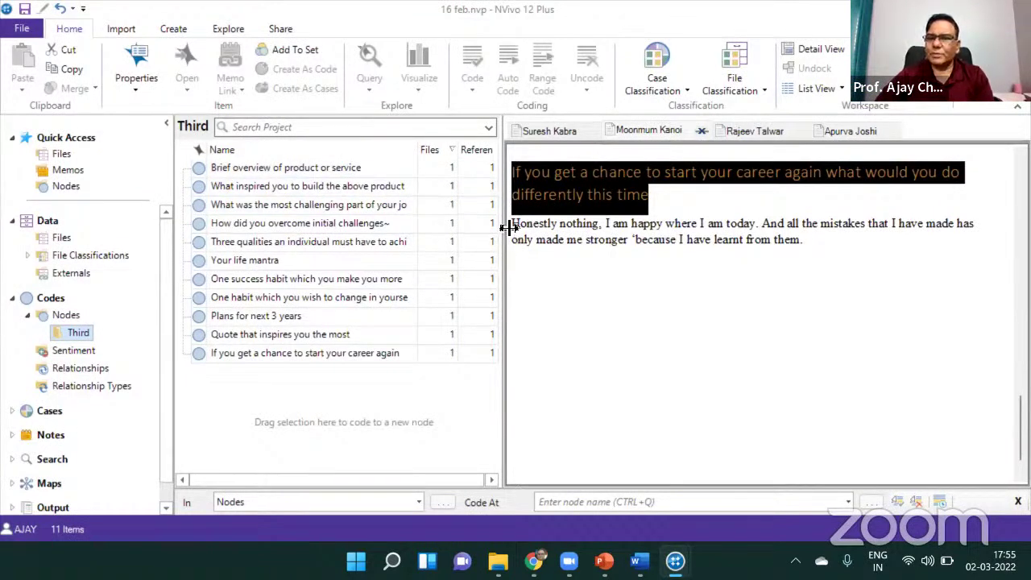
Switch to the desktop and browse through the Workshops folder into the Nvivo 12 Qualitative analysis folder
{"action": "left_click_drag", "start_coordinate": [509, 228], "coordinate": [575, 219]}
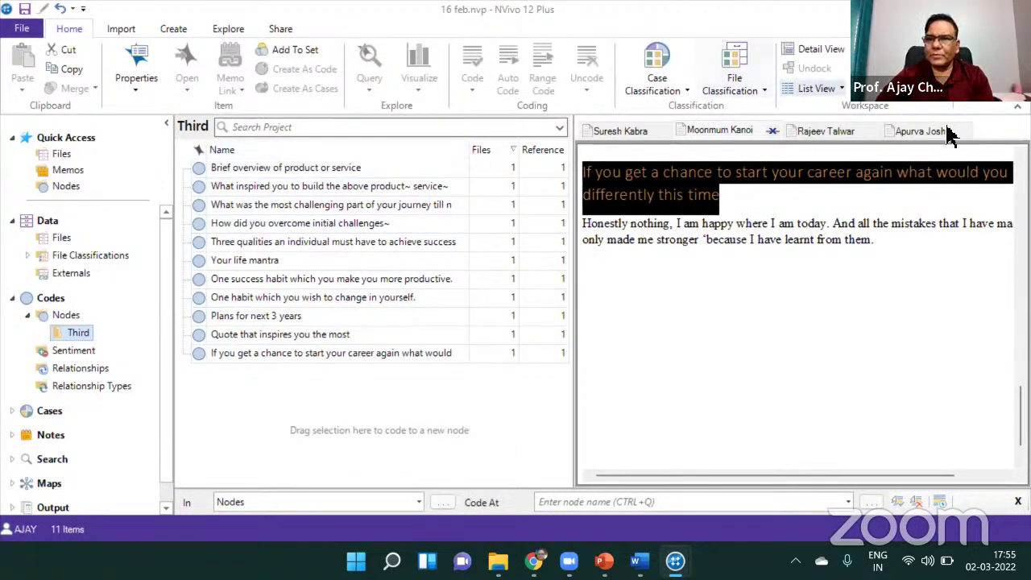
{"action": "key", "text": "super+d"}
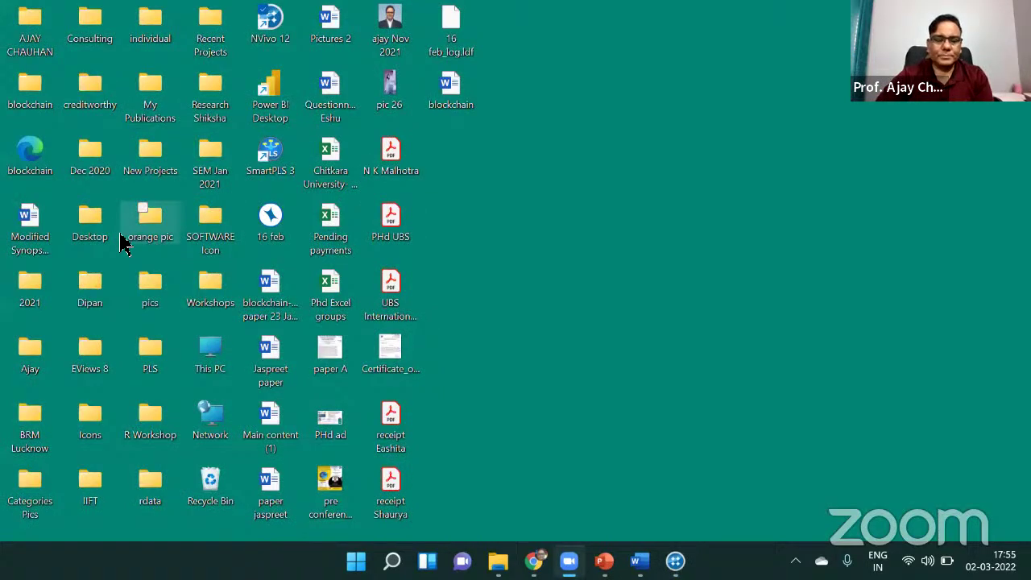
{"action": "left_click", "coordinate": [208, 294]}
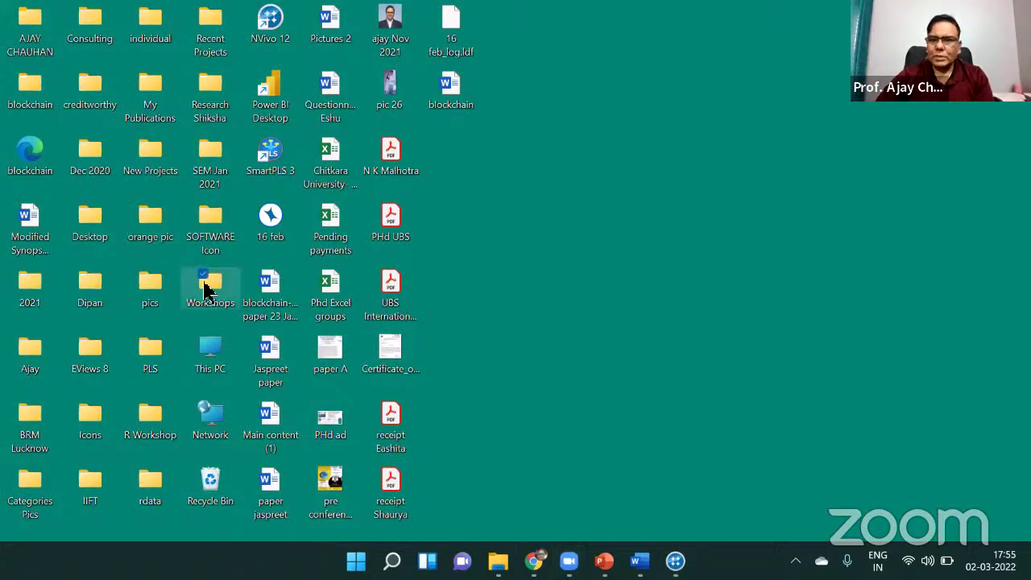
{"action": "double_click", "coordinate": [208, 284]}
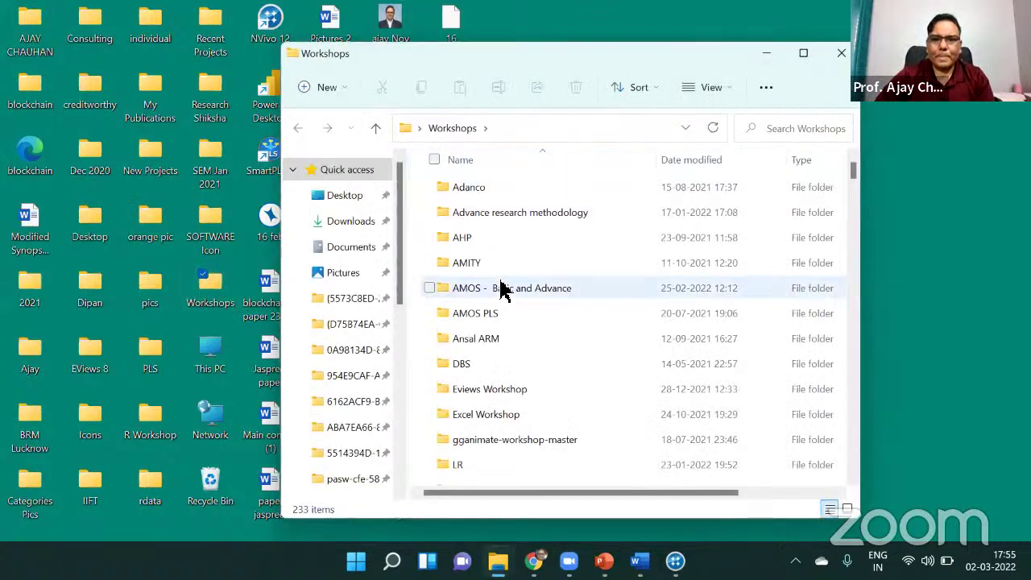
{"action": "left_click", "coordinate": [803, 54]}
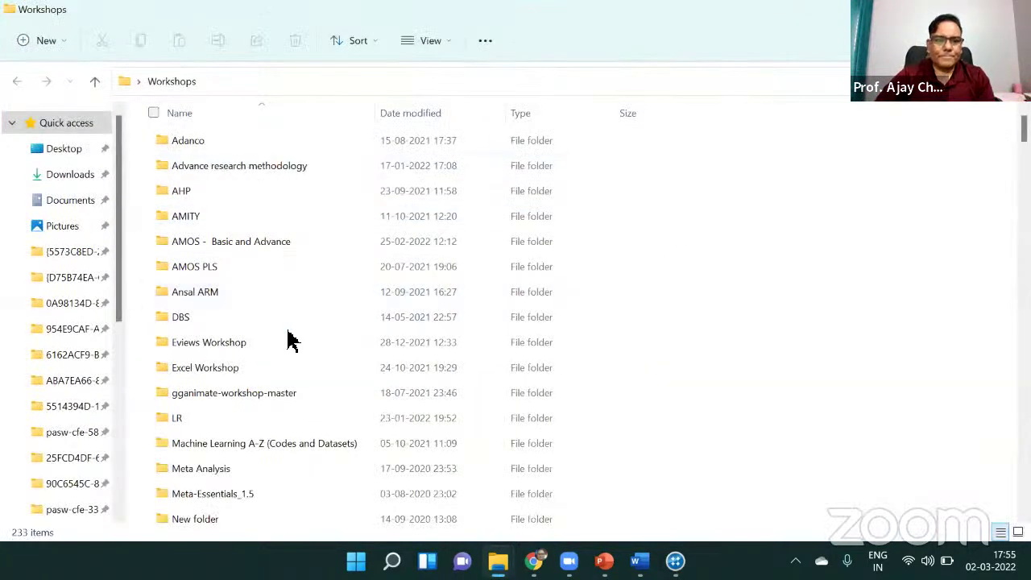
{"action": "scroll", "coordinate": [376, 263], "scroll_direction": "down", "scroll_amount": 5}
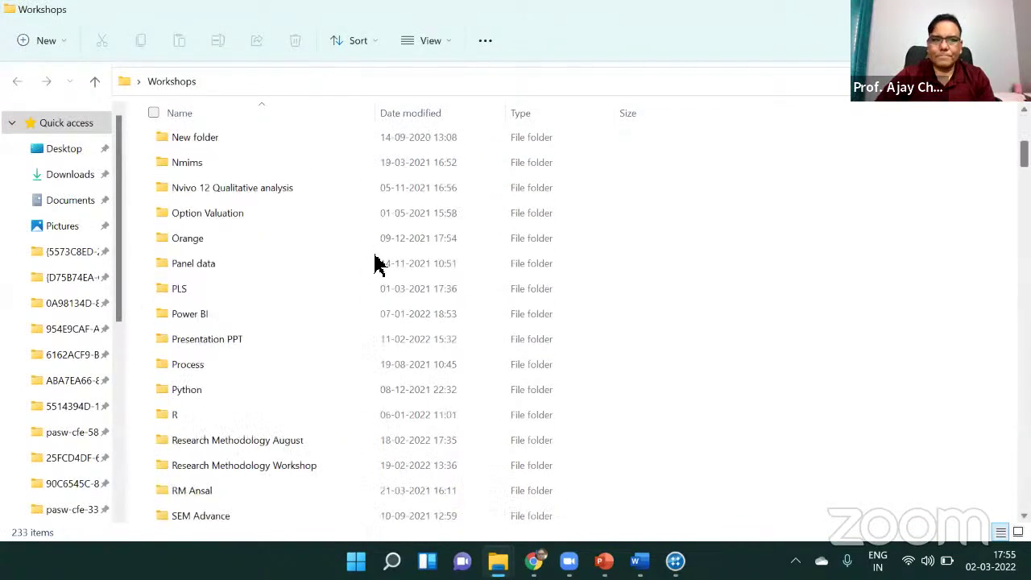
{"action": "double_click", "coordinate": [232, 194]}
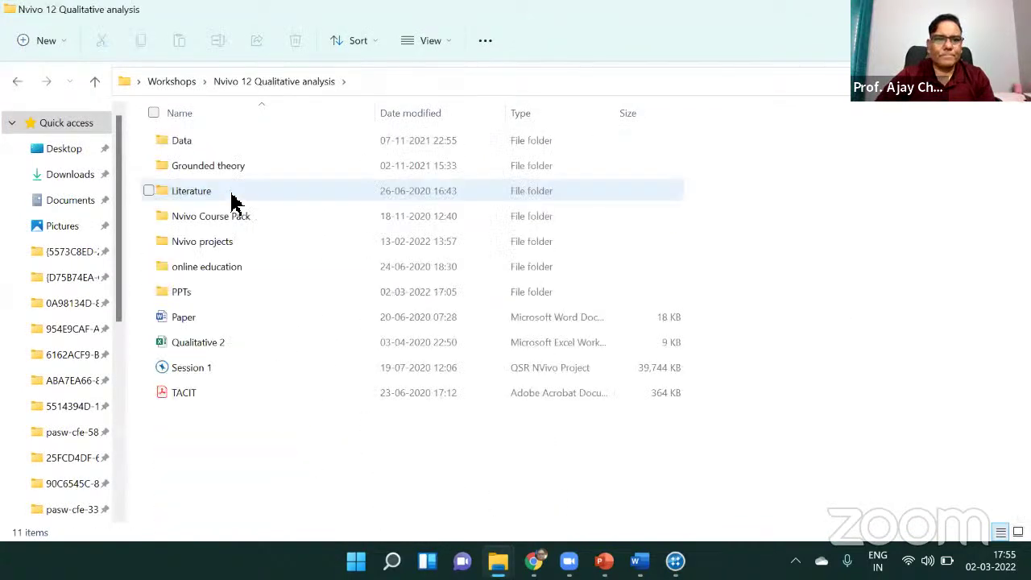
Open the Thematic analysis project from the Nvivo projects folder inside Nvivo 12 Qualitative analysis
{"action": "double_click", "coordinate": [205, 145]}
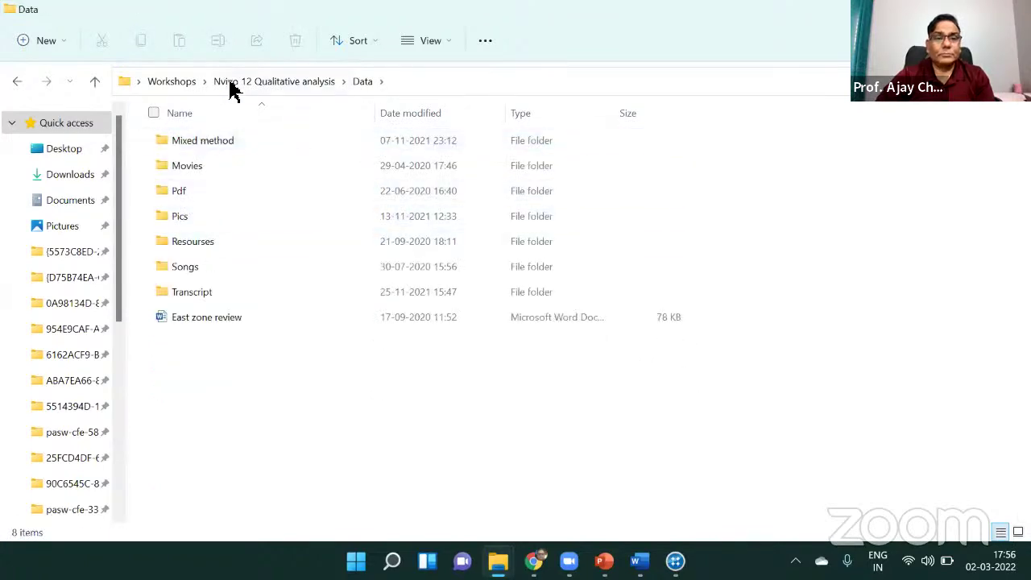
{"action": "left_click", "coordinate": [178, 82]}
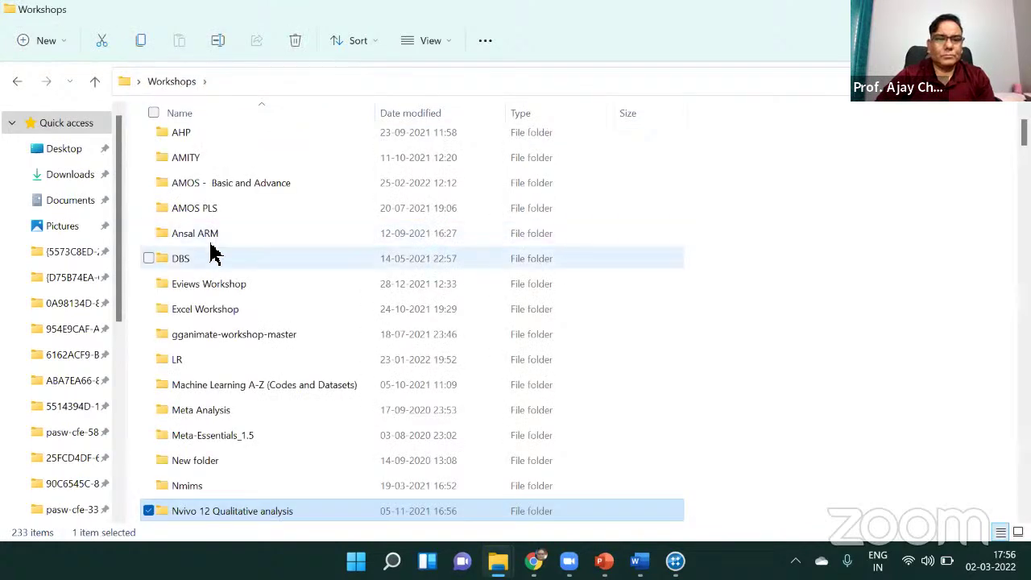
{"action": "double_click", "coordinate": [218, 514]}
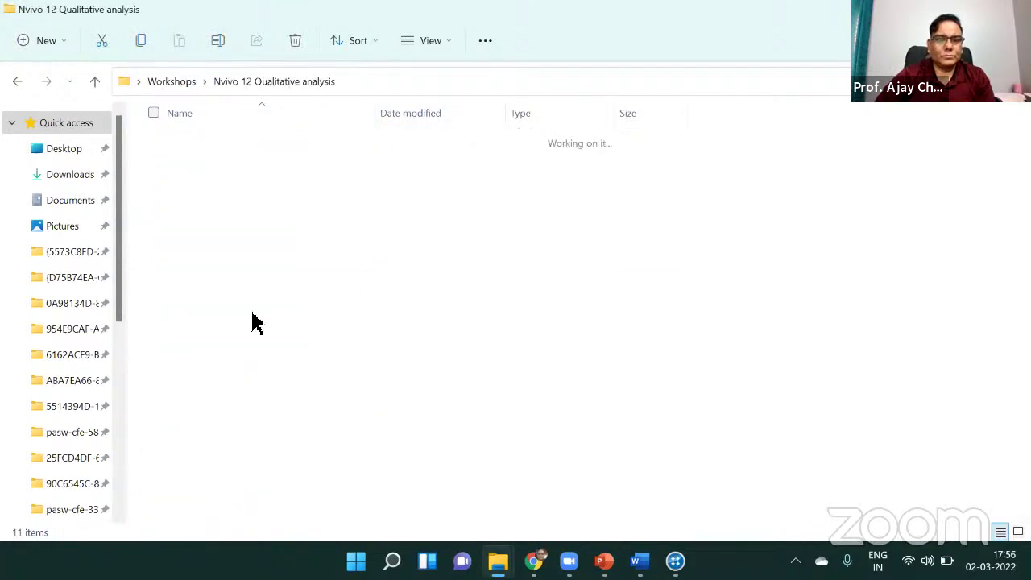
{"action": "double_click", "coordinate": [231, 249]}
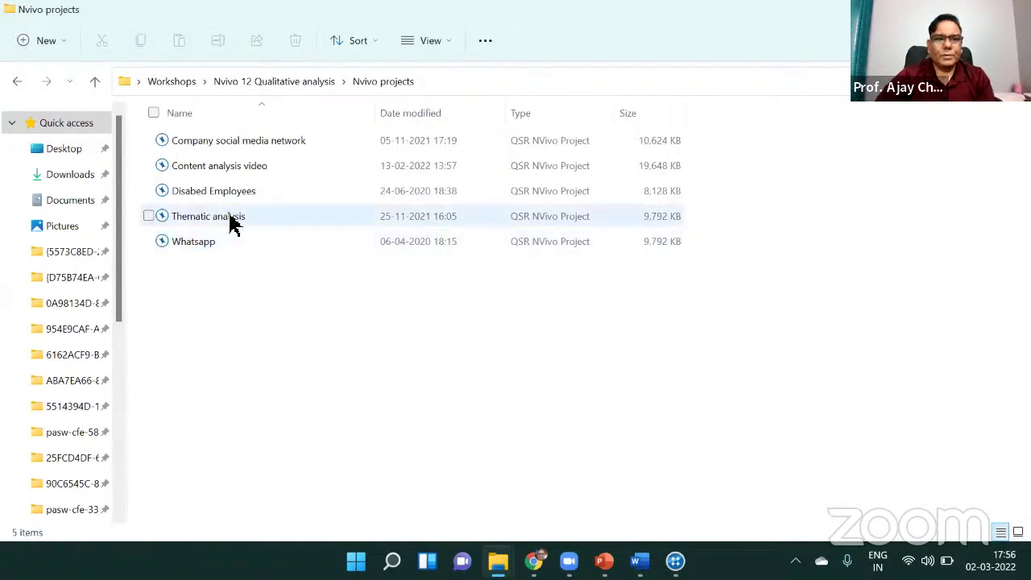
{"action": "double_click", "coordinate": [233, 222]}
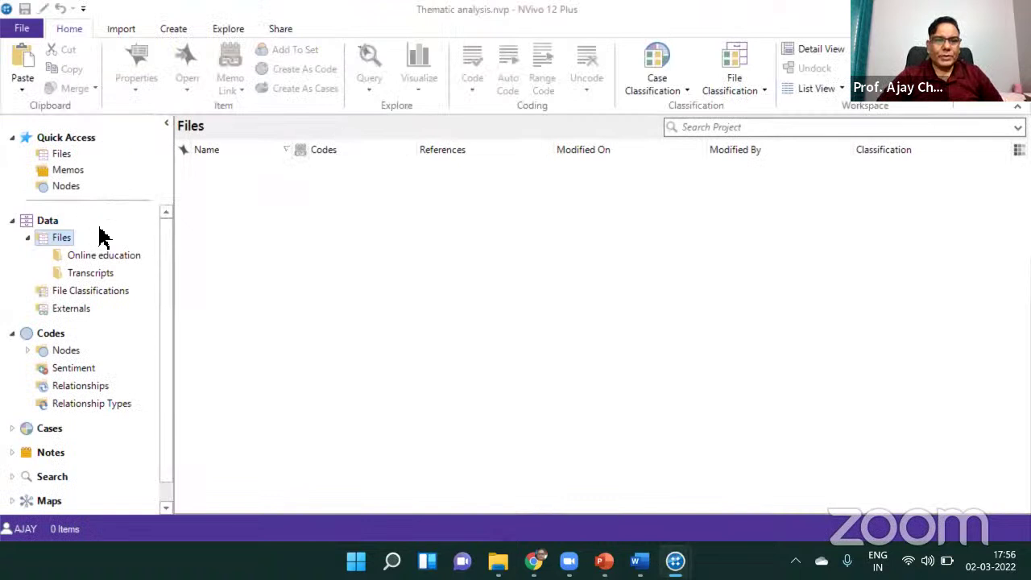
Open the PriceMap founder's interview from the project's Transcripts folder
{"action": "left_click", "coordinate": [91, 272]}
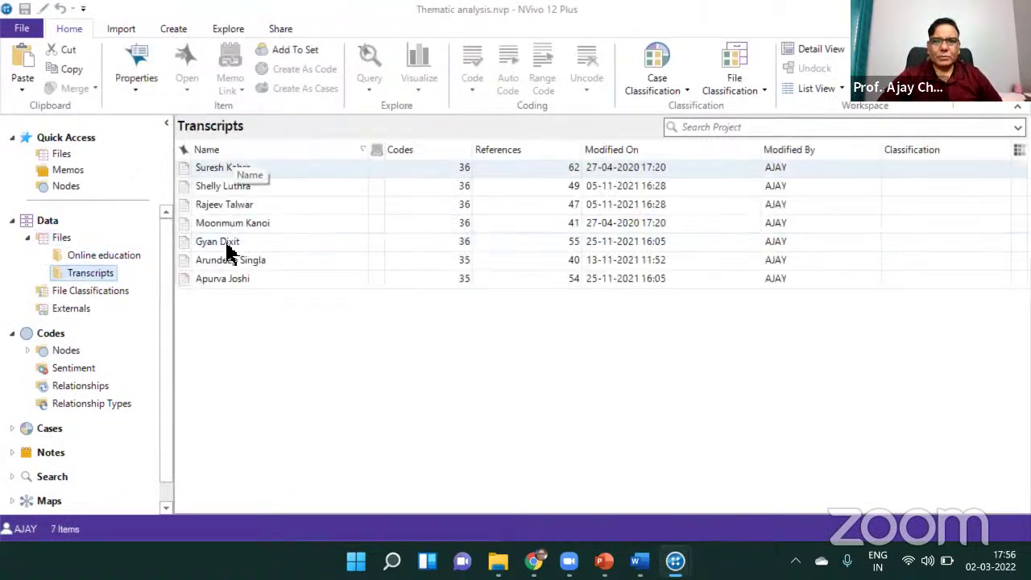
{"action": "left_click", "coordinate": [246, 203]}
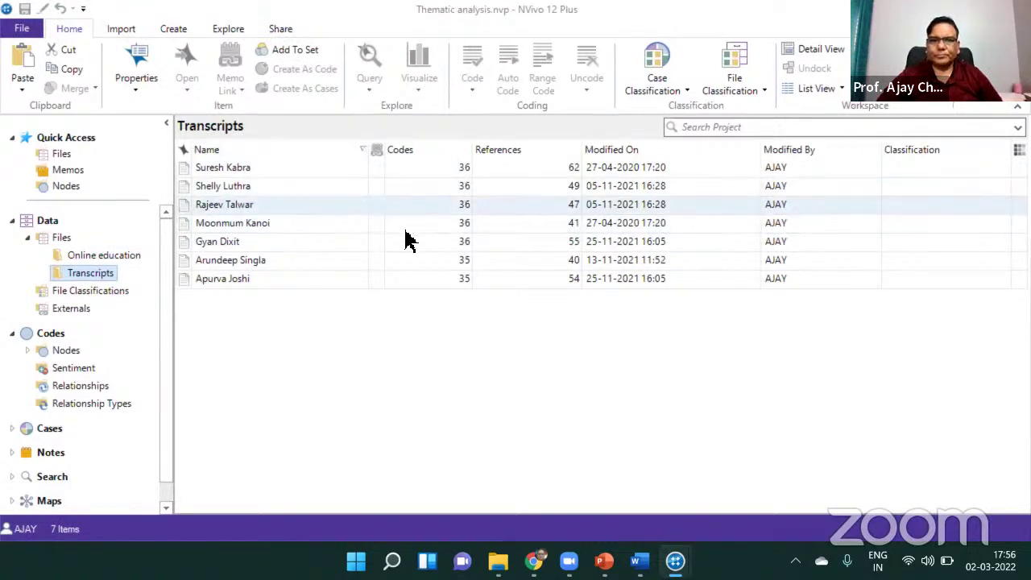
{"action": "left_click", "coordinate": [207, 170]}
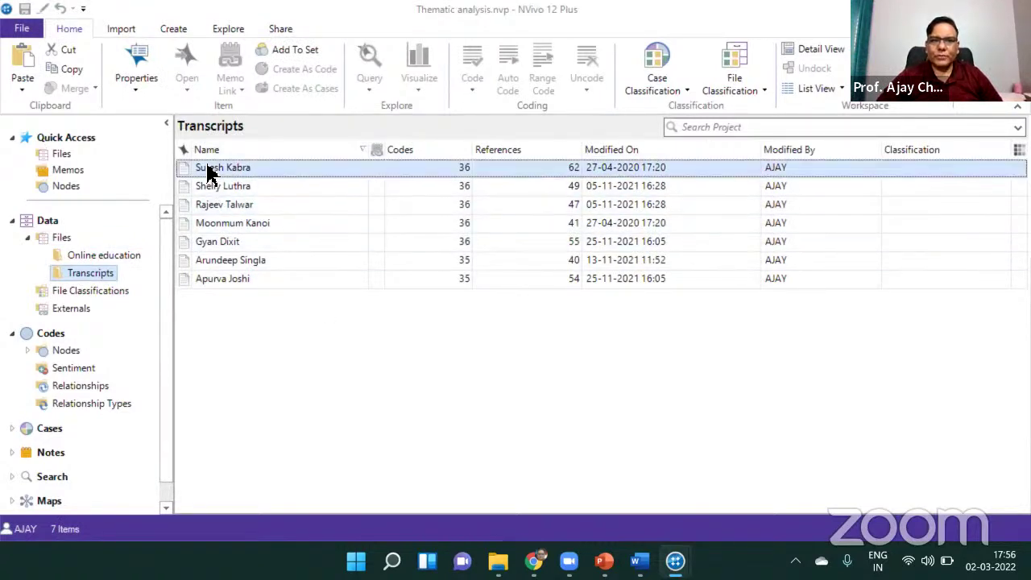
{"action": "double_click", "coordinate": [210, 170]}
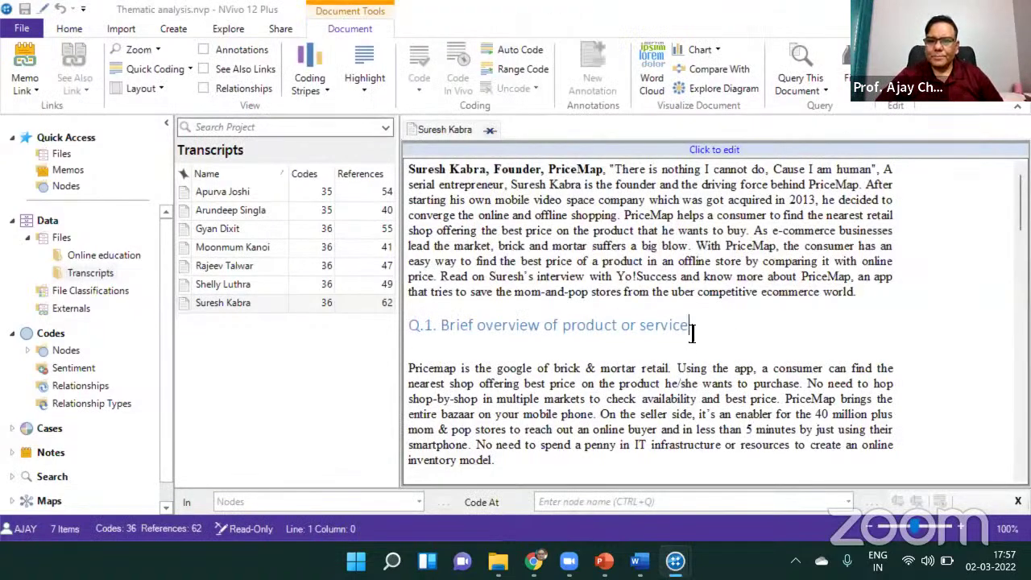
Make the PriceMap transcript editable and examine the paragraph style of its Q.1 heading and the remaining question headings
{"action": "left_click_drag", "start_coordinate": [691, 330], "coordinate": [408, 333]}
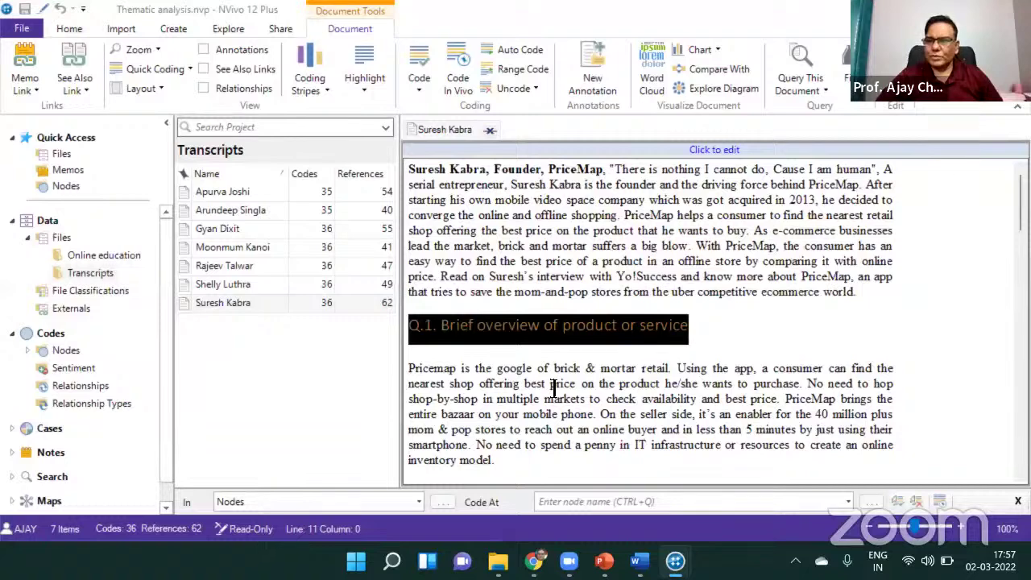
{"action": "left_click", "coordinate": [714, 150]}
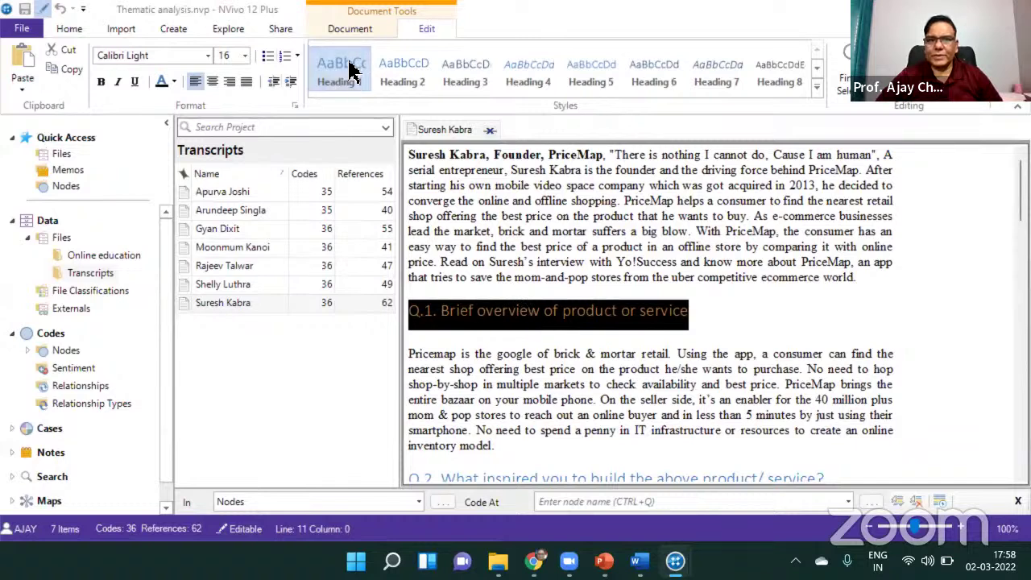
{"action": "left_click", "coordinate": [616, 266]}
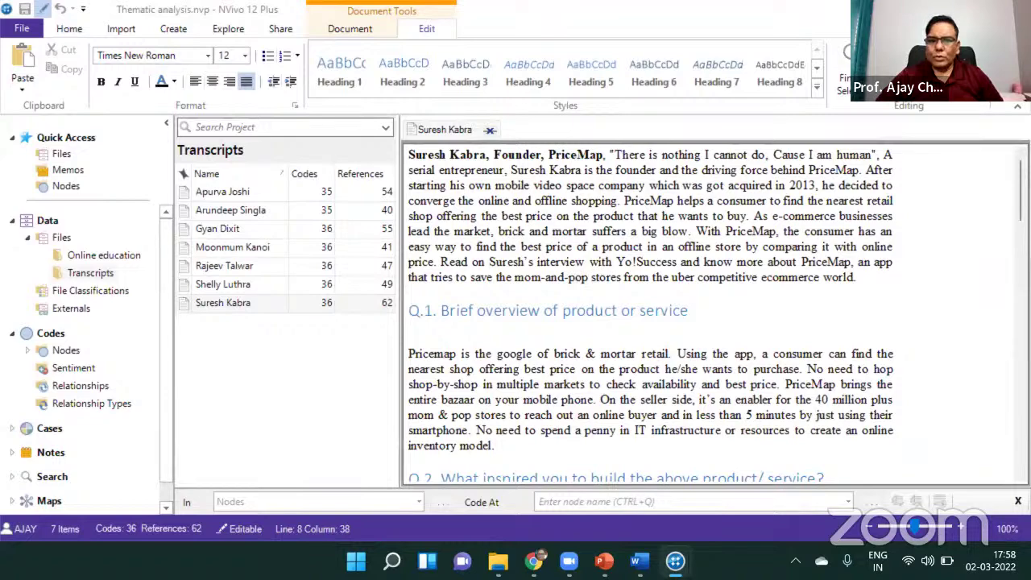
{"action": "scroll", "coordinate": [716, 314], "scroll_direction": "down", "scroll_amount": 20}
{"action": "scroll", "coordinate": [534, 185], "scroll_direction": "down", "scroll_amount": 6}
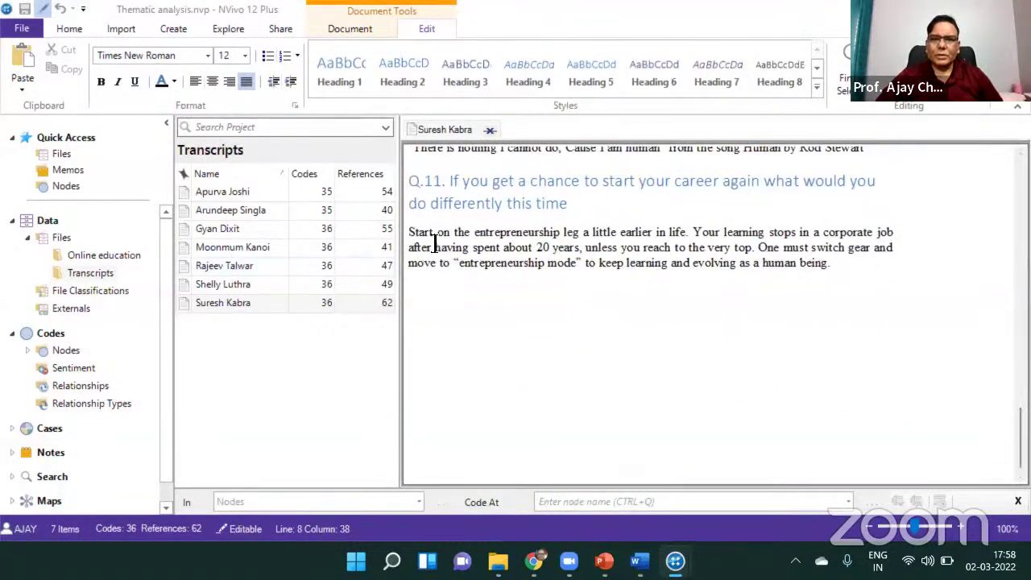
Open the Ornate Jewels CEO's transcript for editing and apply the Heading 1 style to the Q.8 question about a habit to change
{"action": "double_click", "coordinate": [226, 286]}
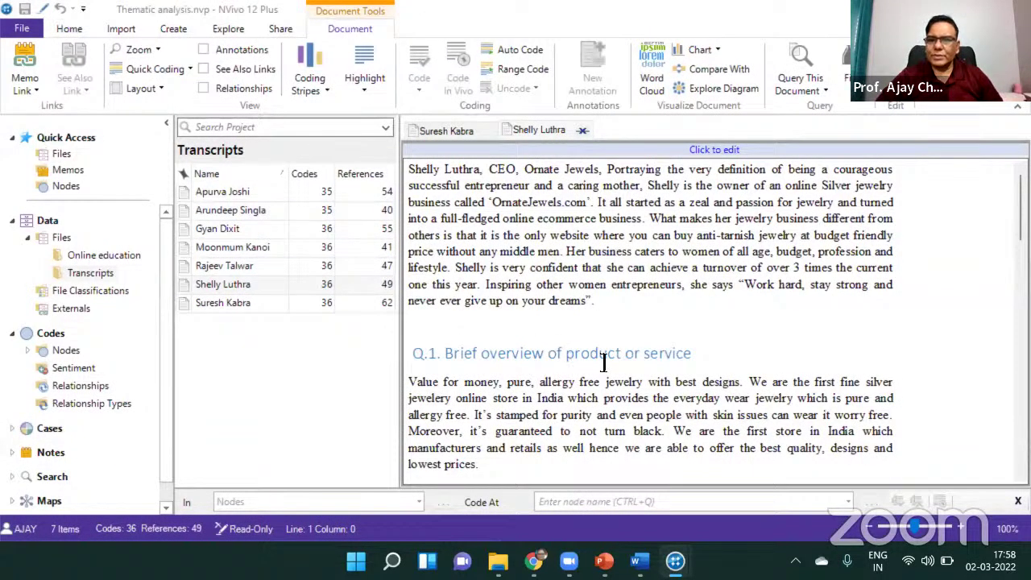
{"action": "left_click_drag", "start_coordinate": [1021, 208], "coordinate": [1021, 322]}
{"action": "scroll", "coordinate": [903, 260], "scroll_direction": "down", "scroll_amount": 5}
{"action": "left_click", "coordinate": [734, 152]}
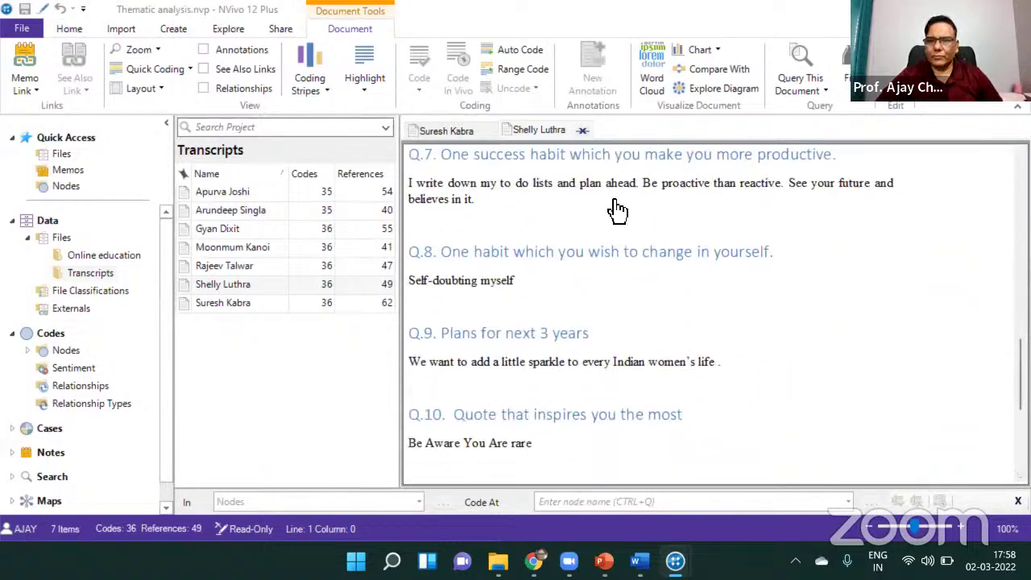
{"action": "left_click_drag", "start_coordinate": [784, 258], "coordinate": [385, 258]}
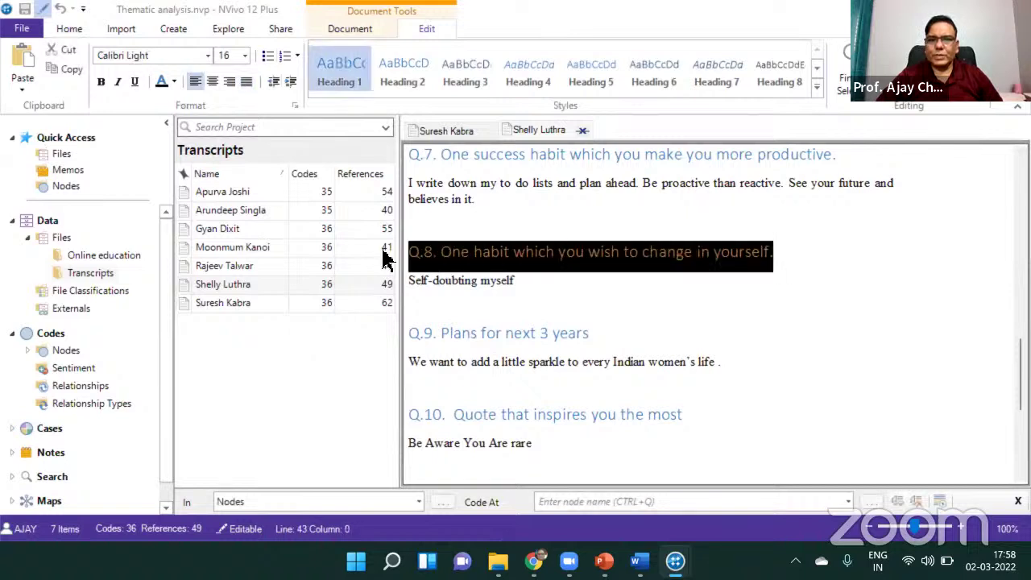
{"action": "left_click", "coordinate": [352, 80]}
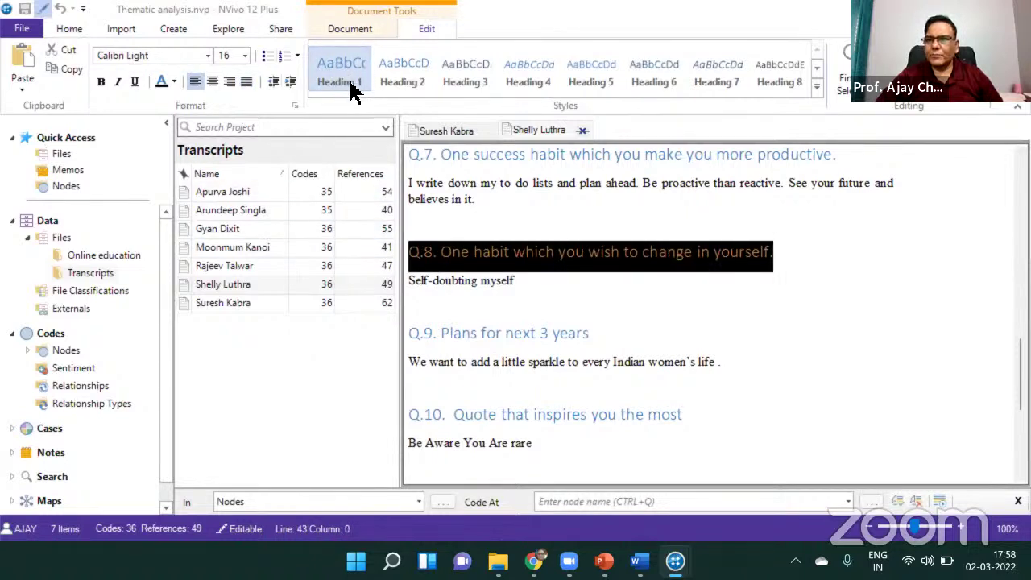
{"action": "left_click", "coordinate": [893, 331]}
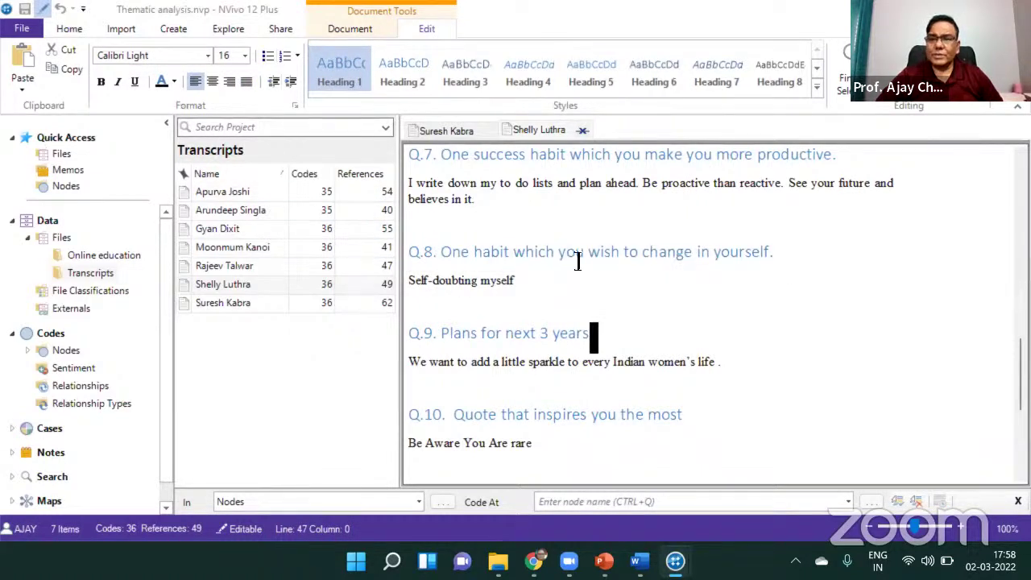
Select all seven interview transcripts and start Auto Code on them
{"action": "left_click", "coordinate": [202, 197]}
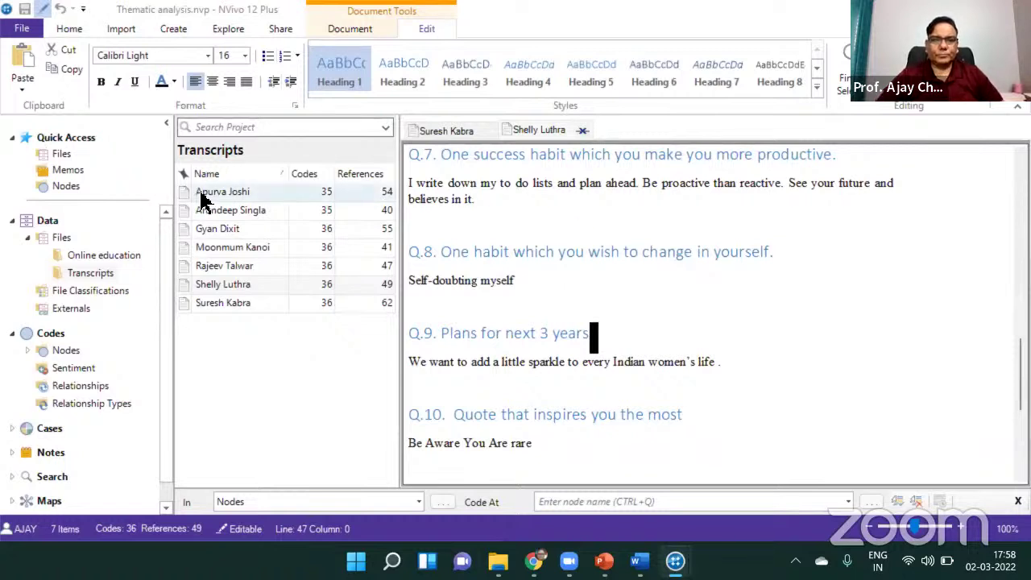
{"action": "key", "text": "shift+Down"}
{"action": "key", "text": "shift+Down"}
{"action": "key", "text": "shift+Down"}
{"action": "key", "text": "shift+Down"}
{"action": "key", "text": "shift+Down"}
{"action": "key", "text": "shift+Down"}
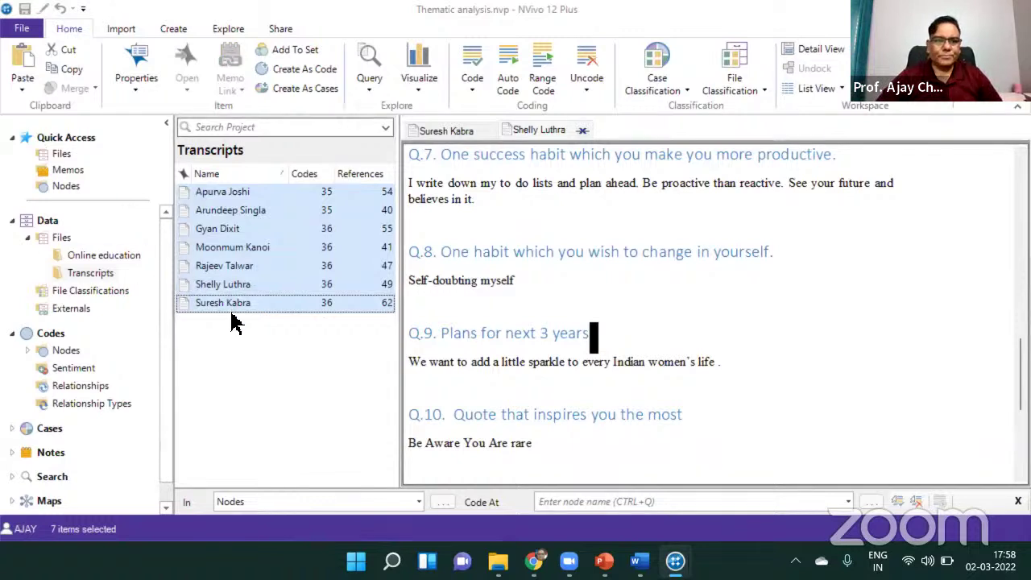
{"action": "right_click", "coordinate": [242, 227]}
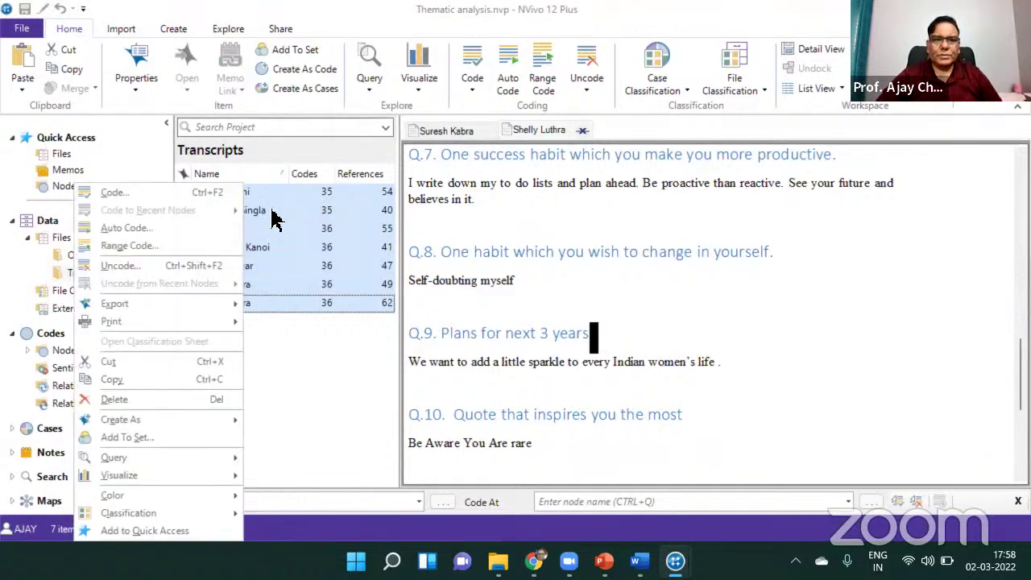
{"action": "left_click", "coordinate": [121, 228]}
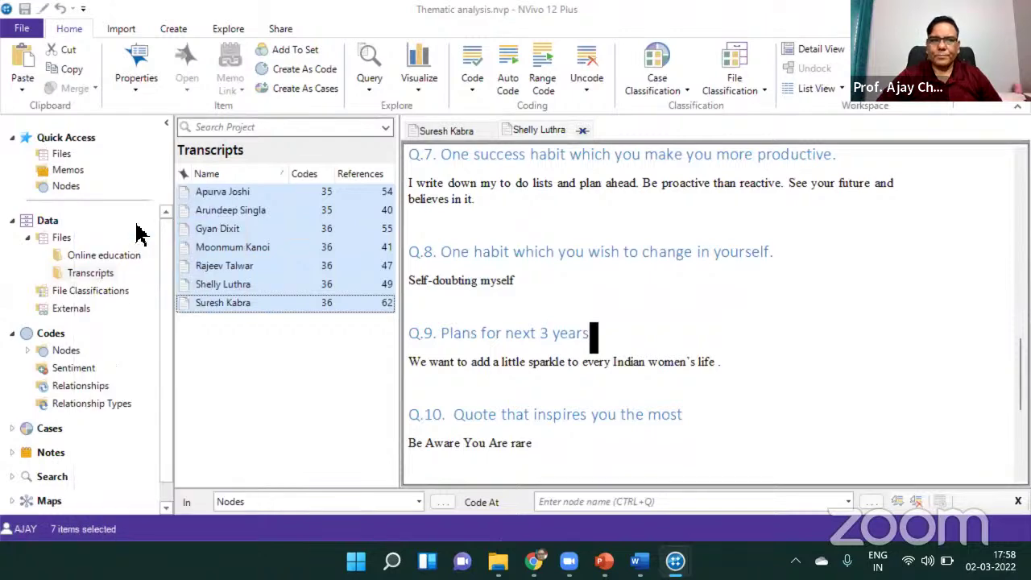
Set the auto coding to use the style or structure, coded by paragraph styles with Heading 1 as the selected style
{"action": "left_click", "coordinate": [292, 355]}
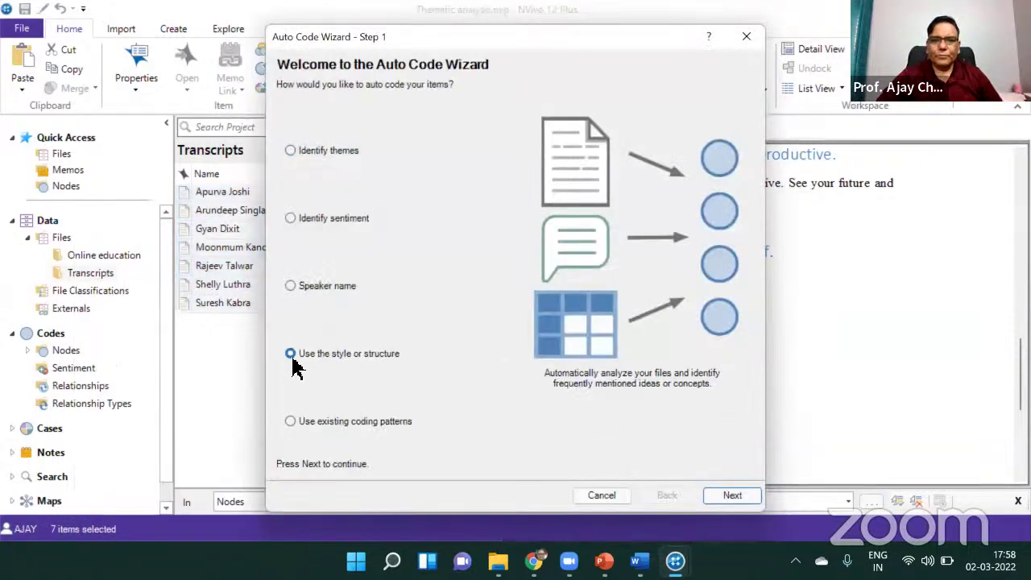
{"action": "left_click_drag", "start_coordinate": [508, 40], "coordinate": [485, 17]}
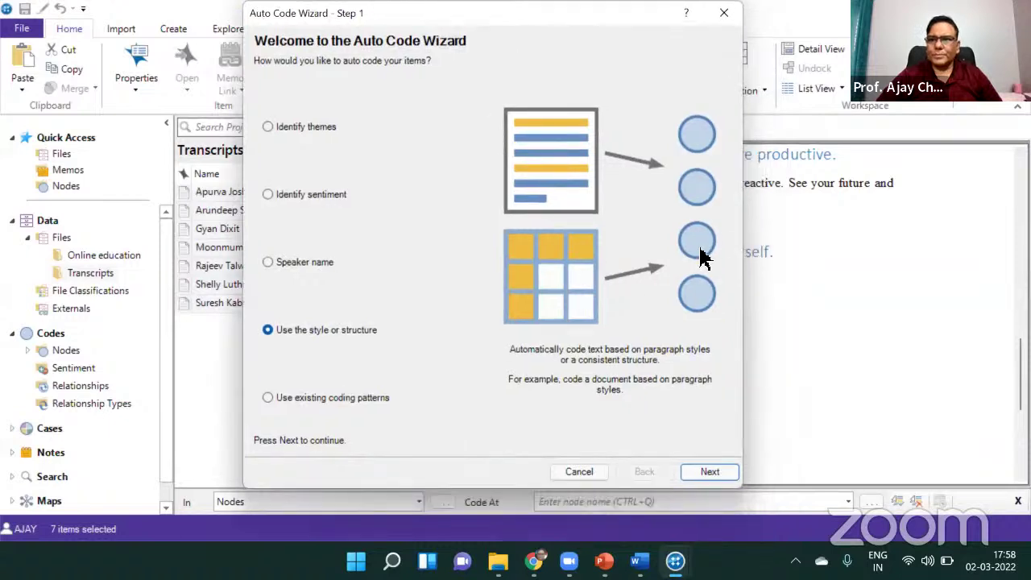
{"action": "left_click", "coordinate": [710, 473]}
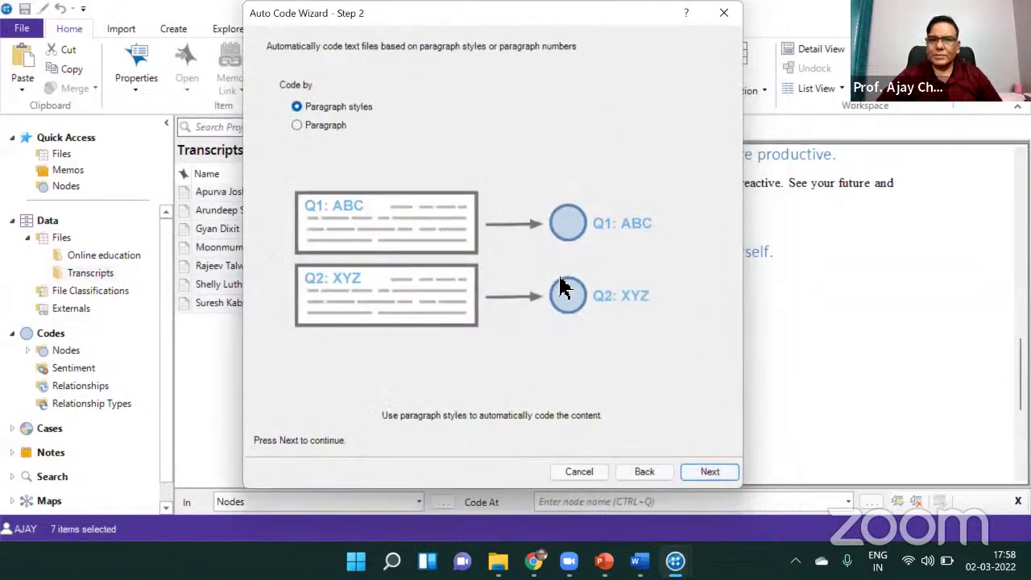
{"action": "left_click", "coordinate": [711, 473]}
{"action": "left_click", "coordinate": [283, 197]}
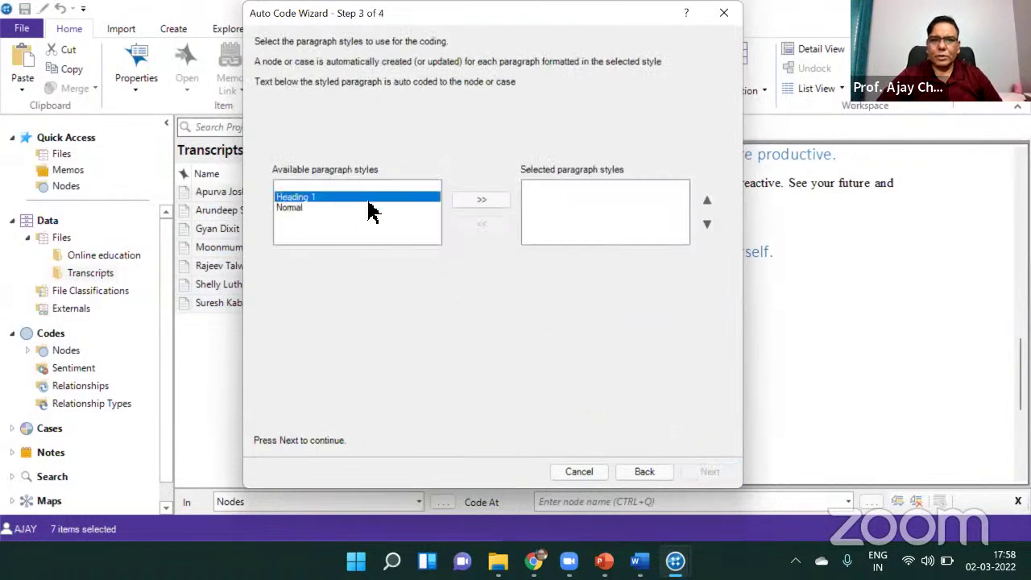
{"action": "left_click", "coordinate": [481, 201]}
{"action": "left_click", "coordinate": [709, 472]}
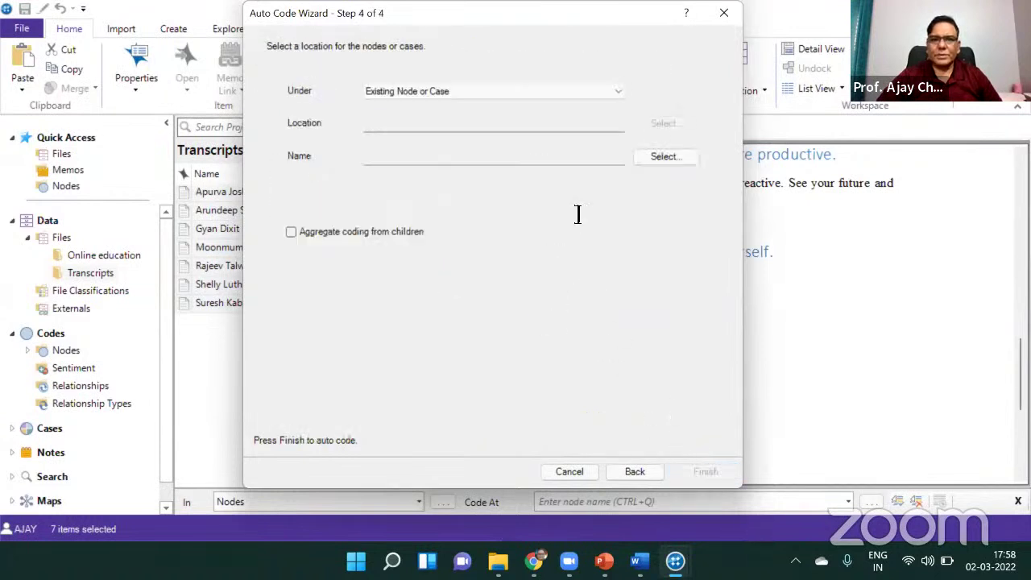
Place the auto-coded nodes in a new folder named "2 March" under Nodes and finish the auto coding
{"action": "left_click", "coordinate": [615, 92]}
{"action": "left_click", "coordinate": [419, 129]}
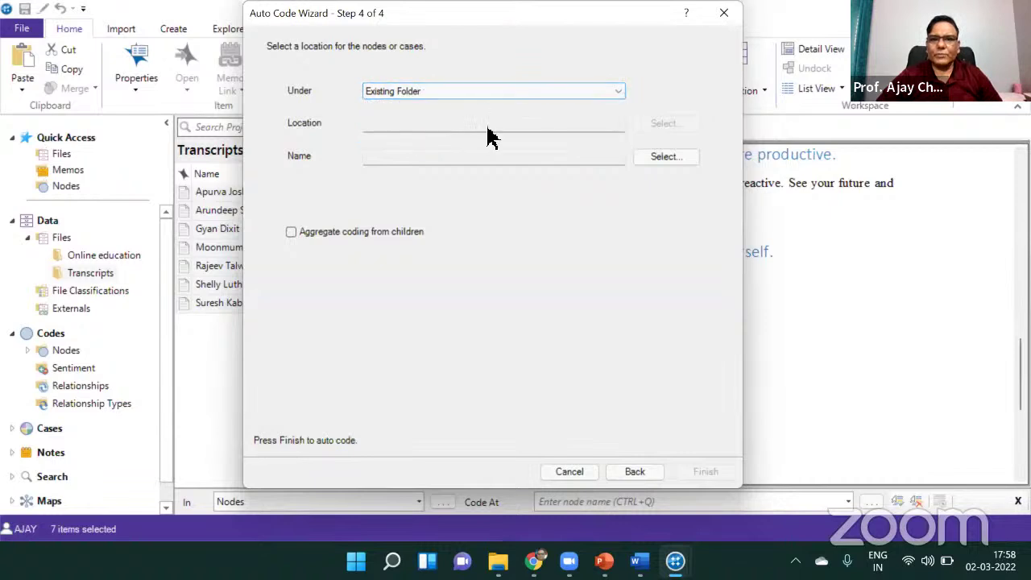
{"action": "left_click", "coordinate": [612, 92]}
{"action": "left_click", "coordinate": [419, 138]}
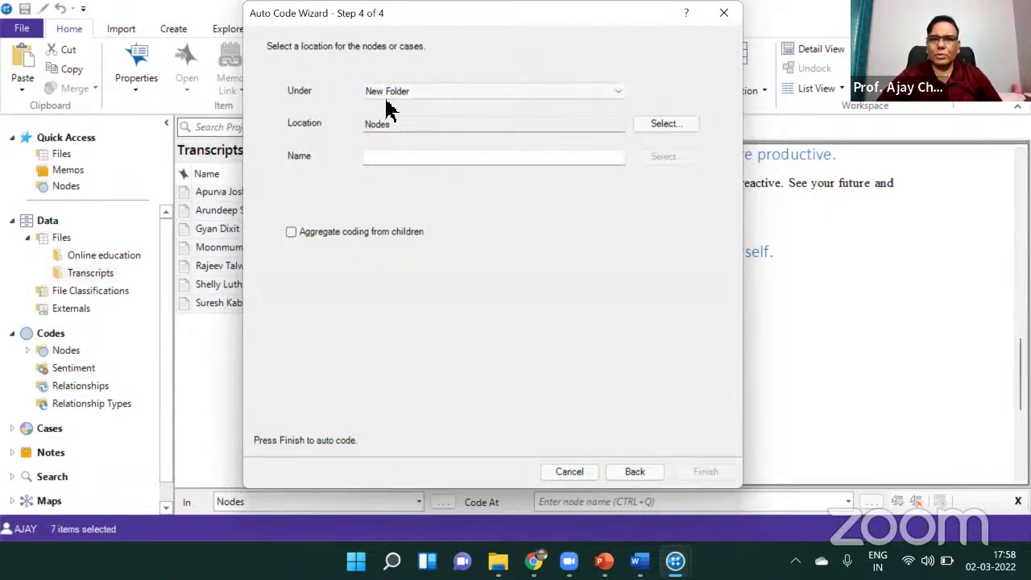
{"action": "left_click", "coordinate": [398, 159]}
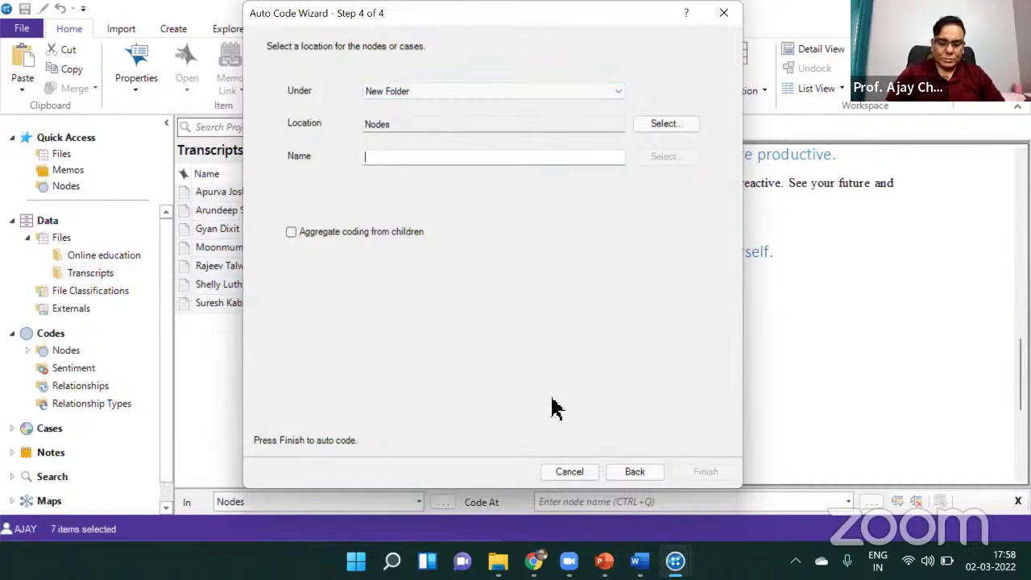
{"action": "type", "text": "@ Marc"}
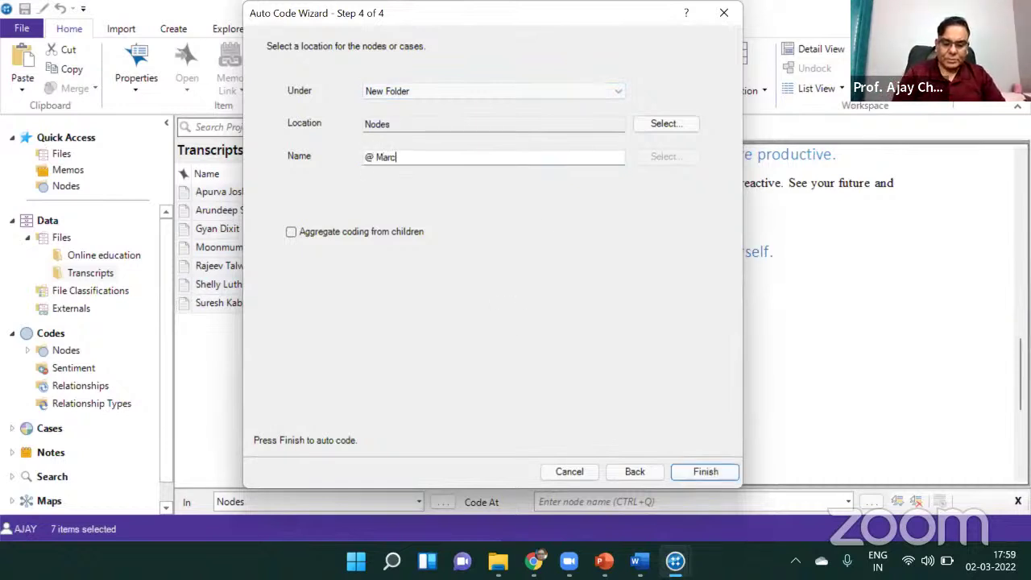
{"action": "type", "text": "h"}
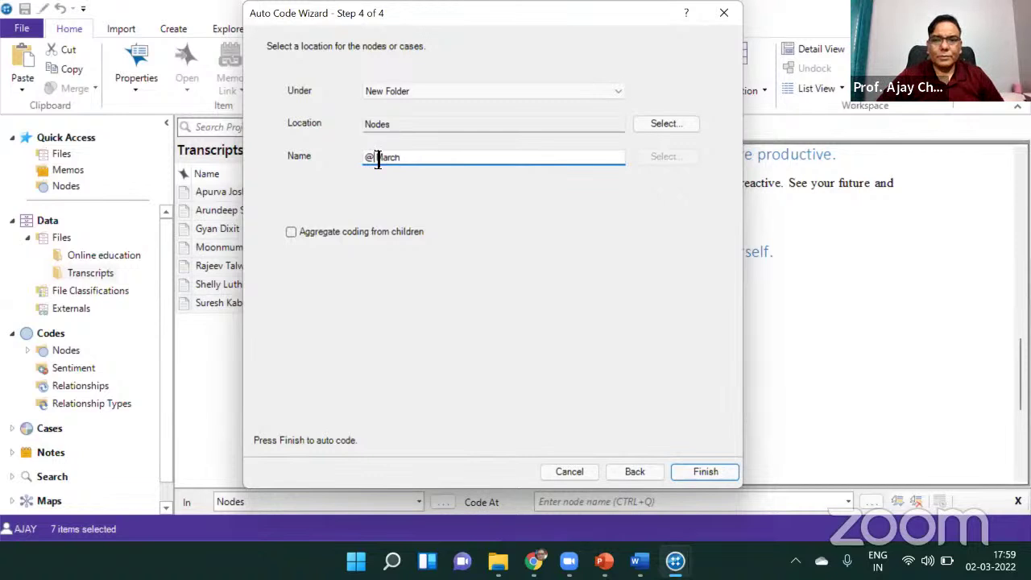
{"action": "left_click_drag", "start_coordinate": [378, 161], "coordinate": [386, 160]}
{"action": "key", "text": "BackSpace"}
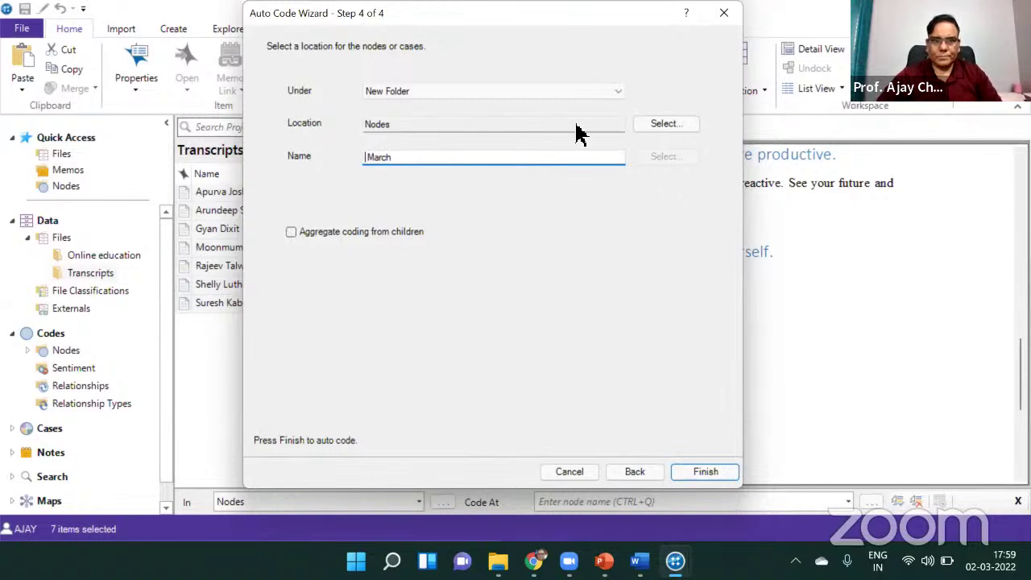
{"action": "type", "text": "2"}
{"action": "left_click", "coordinate": [701, 472]}
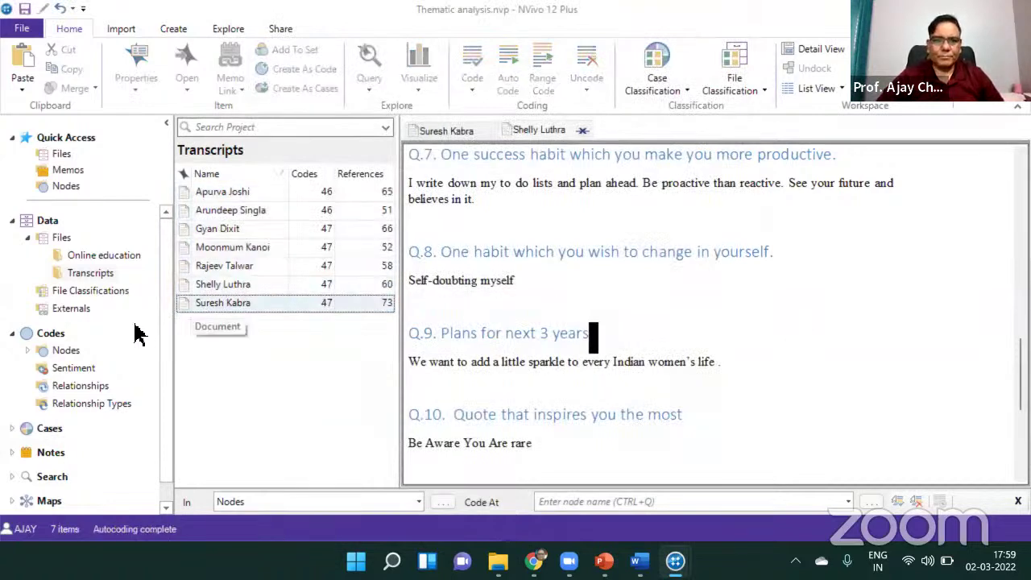
Open the 2 March folder under Nodes and widen the list to read its question nodes
{"action": "left_click", "coordinate": [28, 351]}
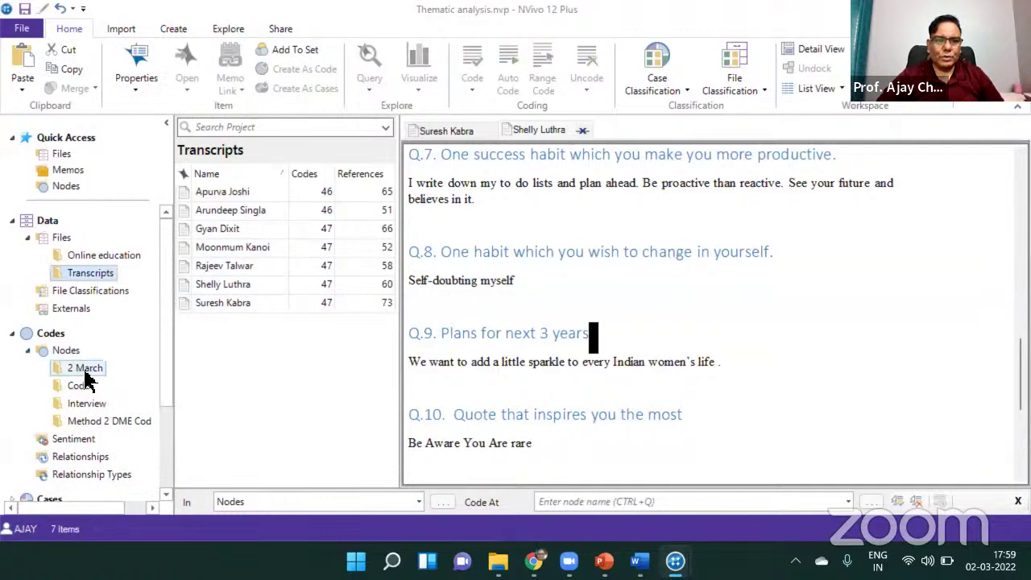
{"action": "left_click", "coordinate": [90, 371]}
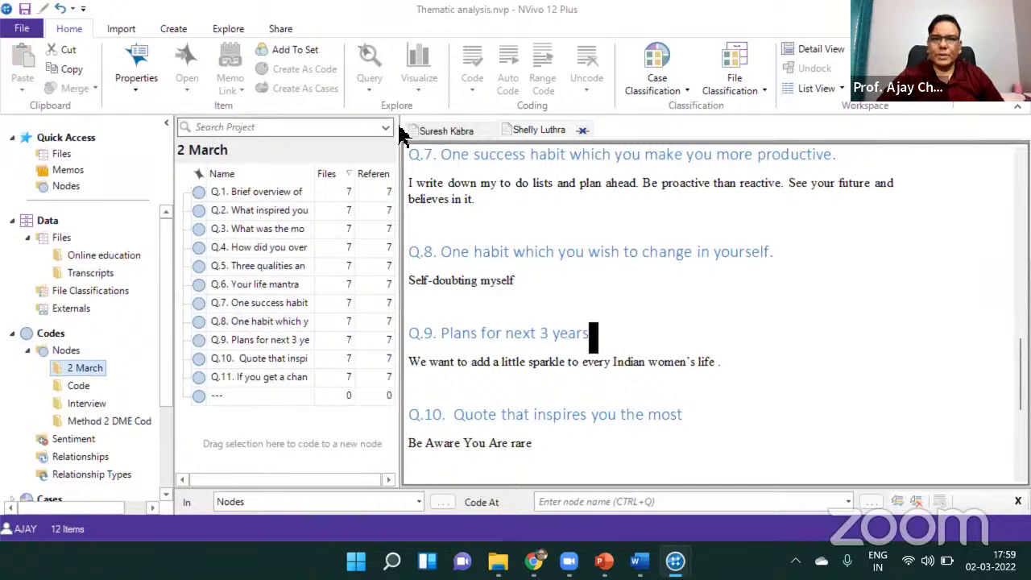
{"action": "left_click_drag", "start_coordinate": [398, 130], "coordinate": [530, 125]}
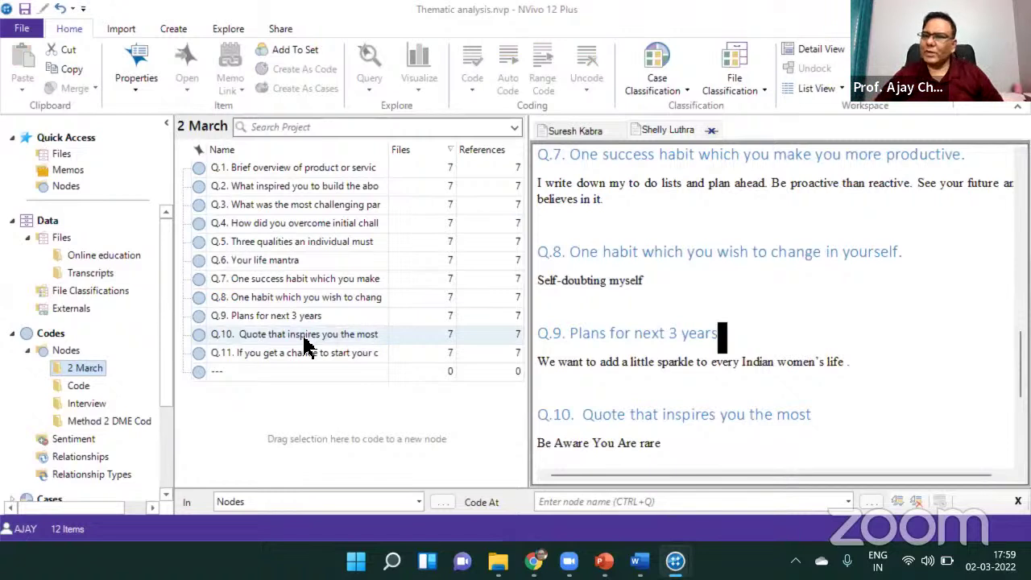
Open the Q.6 life mantra node and review the answers coded from all the transcripts
{"action": "left_click", "coordinate": [232, 266]}
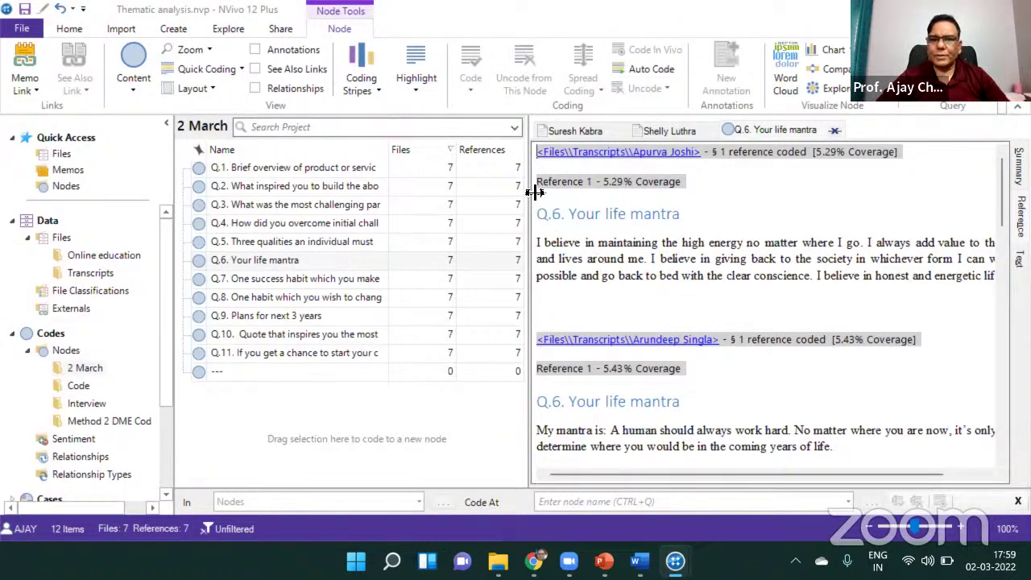
{"action": "left_click_drag", "start_coordinate": [530, 189], "coordinate": [356, 196]}
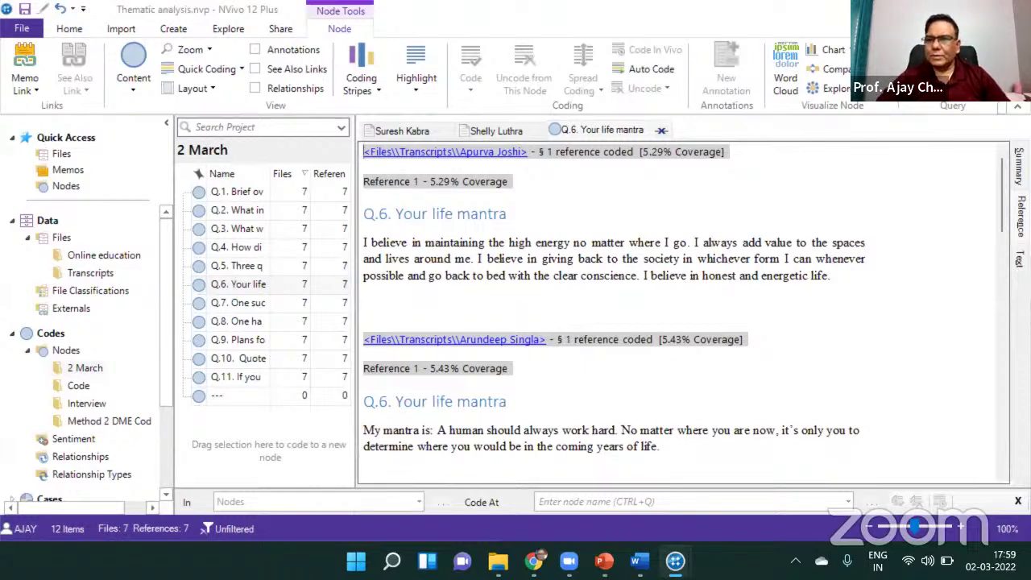
{"action": "scroll", "coordinate": [834, 282], "scroll_direction": "down", "scroll_amount": 1}
{"action": "scroll", "coordinate": [978, 414], "scroll_direction": "down", "scroll_amount": 6}
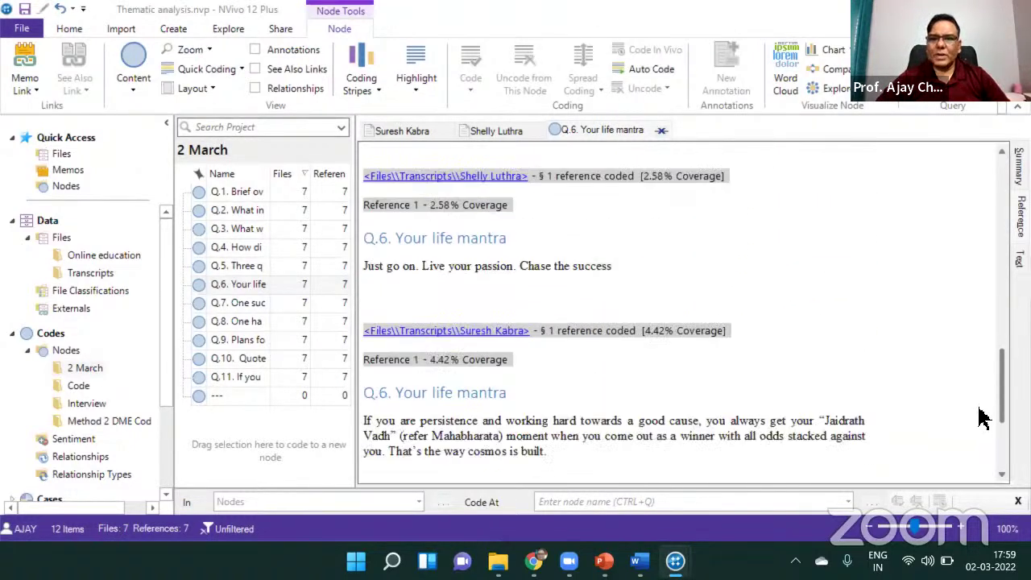
{"action": "scroll", "coordinate": [967, 479], "scroll_direction": "up", "scroll_amount": 1}
{"action": "scroll", "coordinate": [617, 446], "scroll_direction": "up", "scroll_amount": 8}
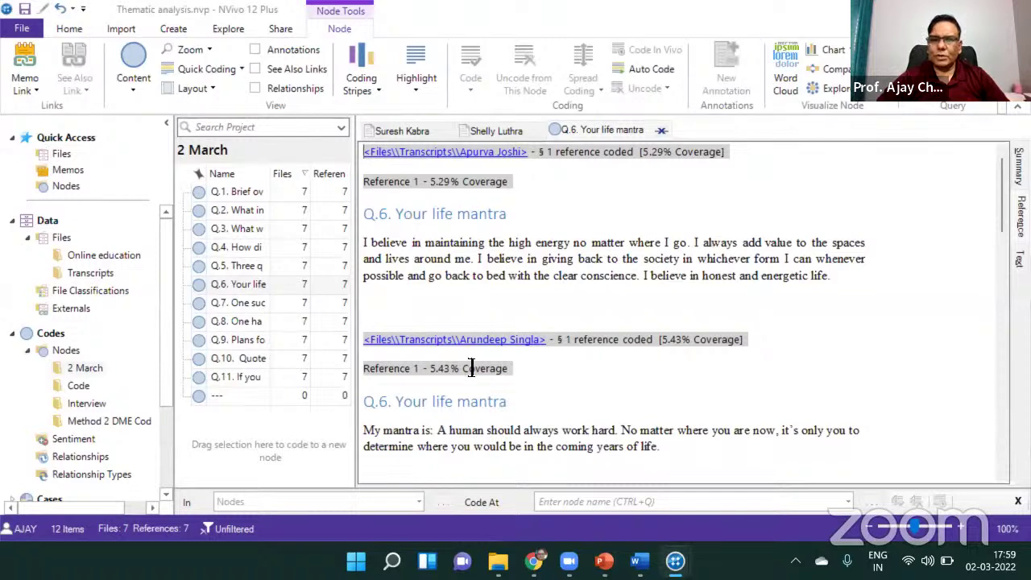
{"action": "scroll", "coordinate": [1002, 194], "scroll_direction": "down", "scroll_amount": 1}
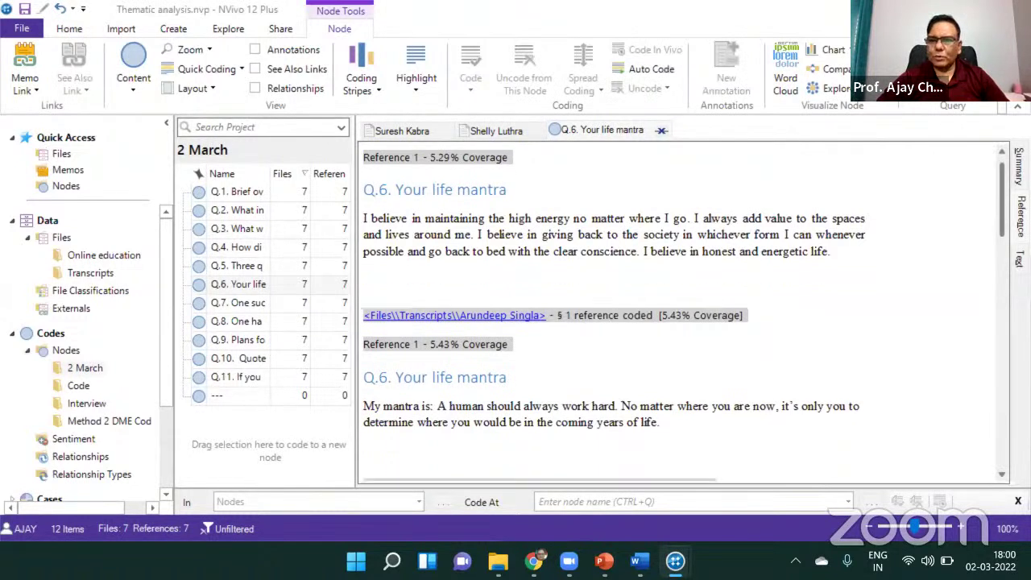
{"action": "scroll", "coordinate": [684, 312], "scroll_direction": "down", "scroll_amount": 3}
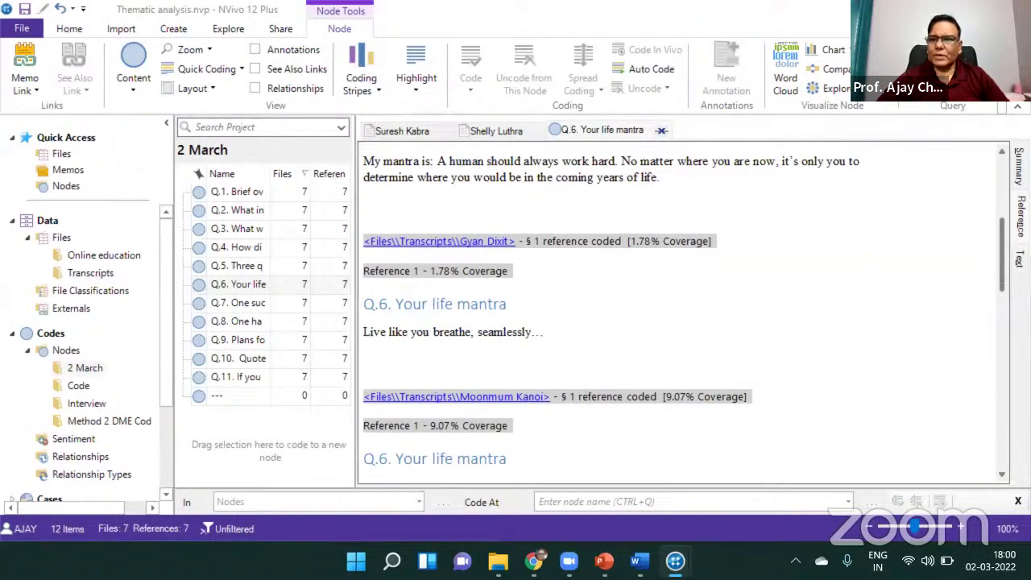
{"action": "scroll", "coordinate": [683, 312], "scroll_direction": "down", "scroll_amount": 2}
{"action": "scroll", "coordinate": [681, 314], "scroll_direction": "down", "scroll_amount": 10}
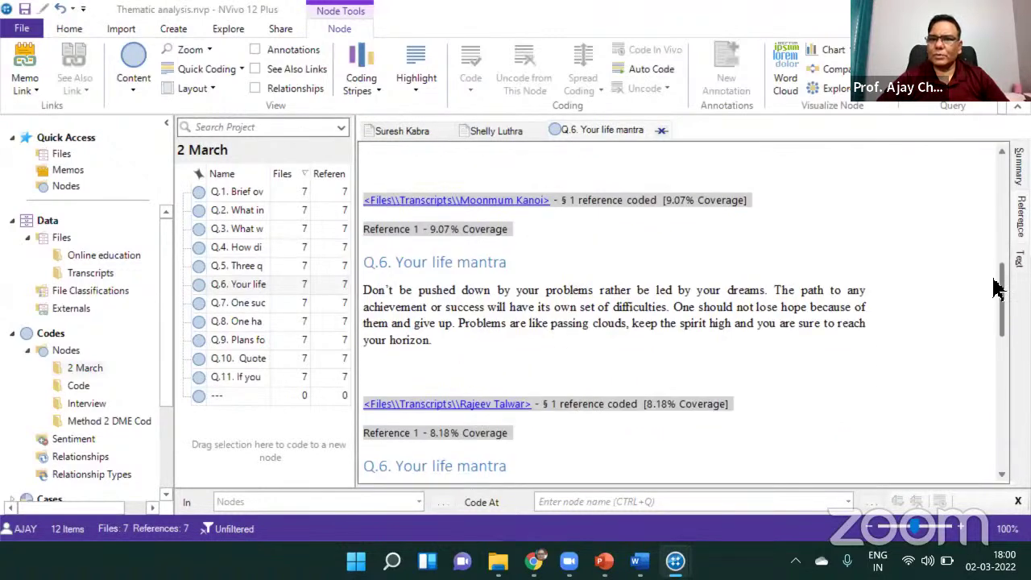
{"action": "scroll", "coordinate": [1007, 152], "scroll_direction": "up", "scroll_amount": 15}
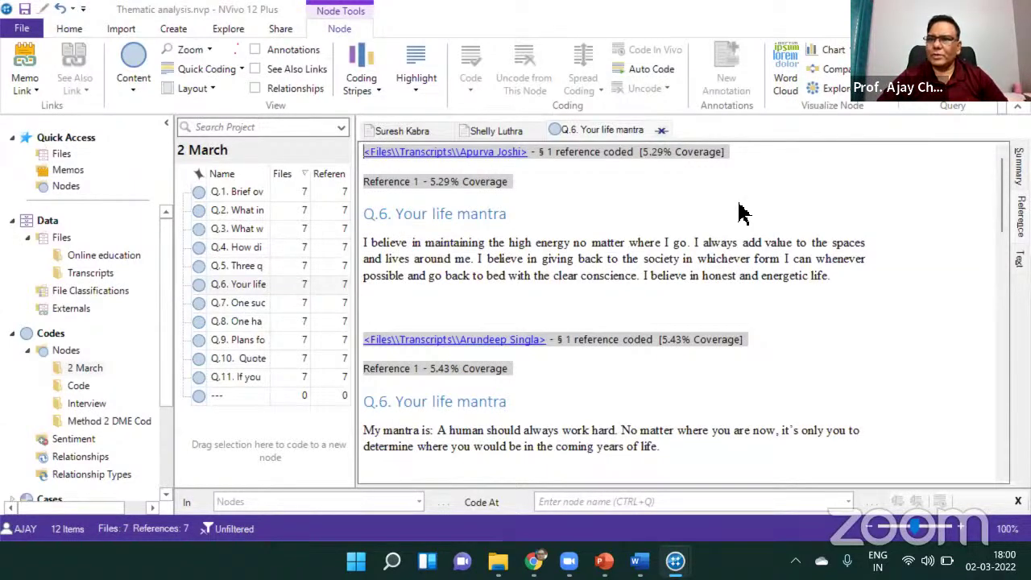
Switch to Word and view the blockchain document of coded references
{"action": "key", "text": "alt+Tab"}
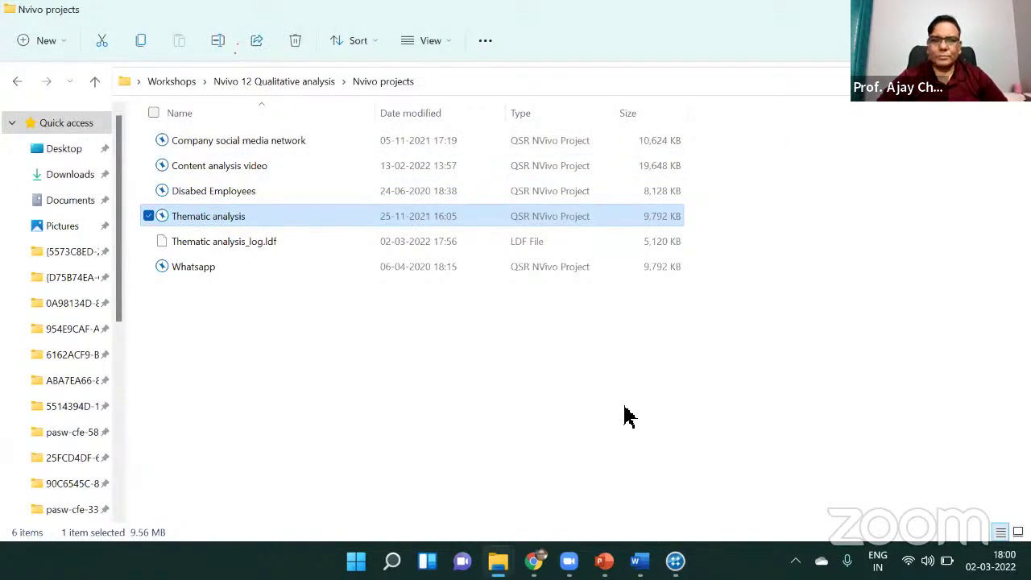
{"action": "mouse_move", "coordinate": [605, 560]}
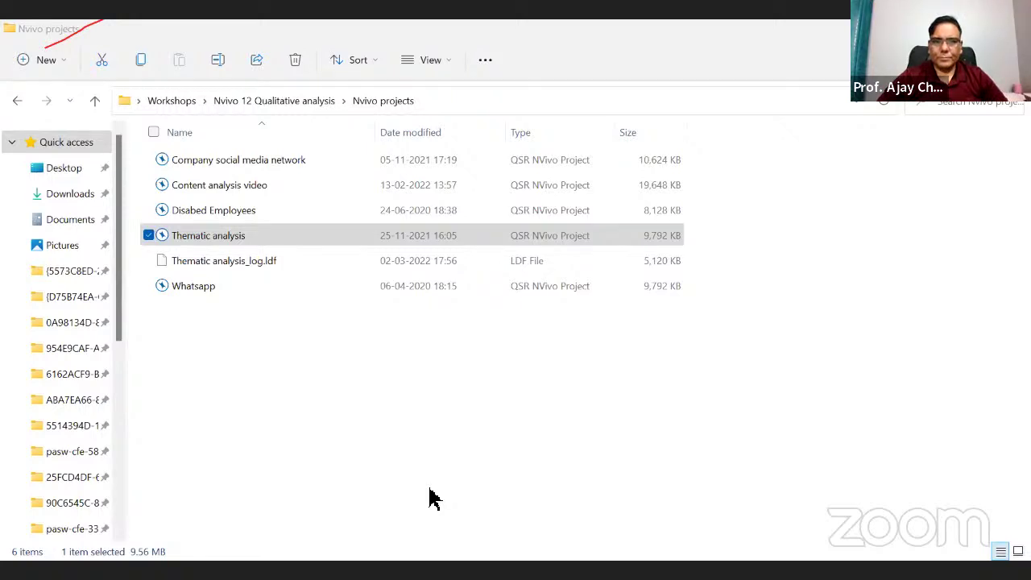
{"action": "key", "text": "alt+Tab"}
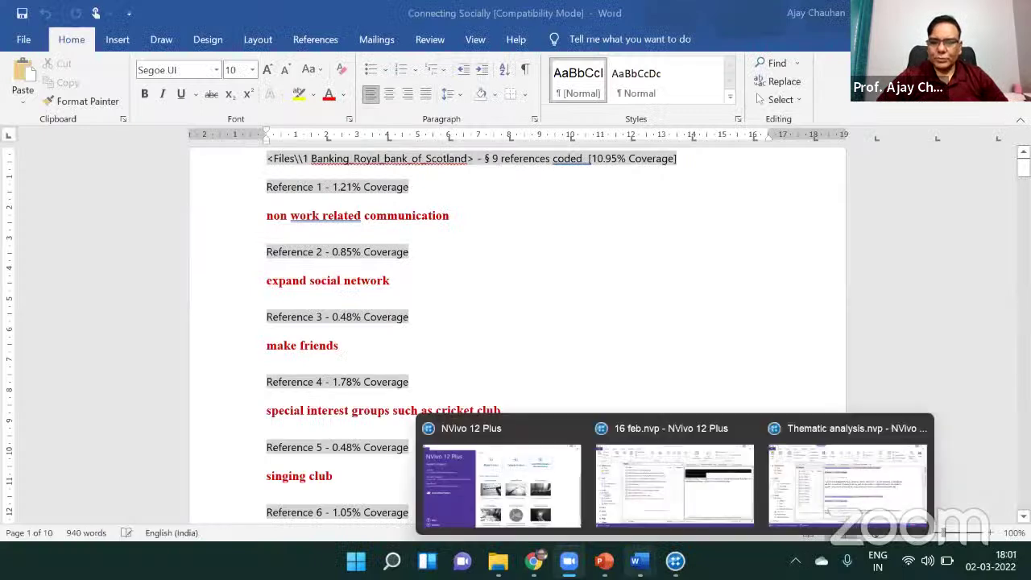
{"action": "mouse_move", "coordinate": [639, 562]}
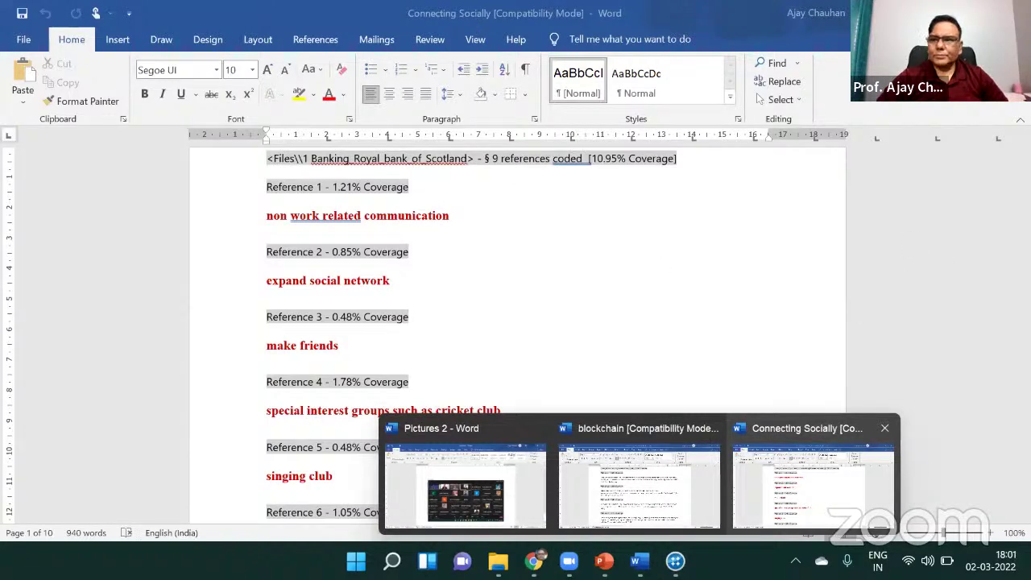
{"action": "left_click", "coordinate": [639, 483]}
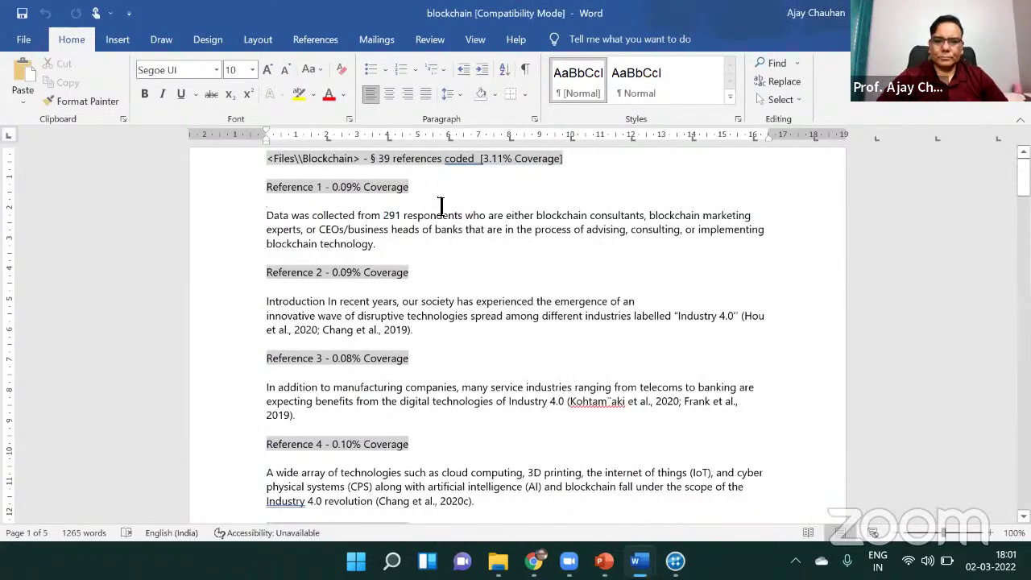
Switch to the Themes folder in File Explorer and open the Transcript folder next to it
{"action": "mouse_move", "coordinate": [498, 561]}
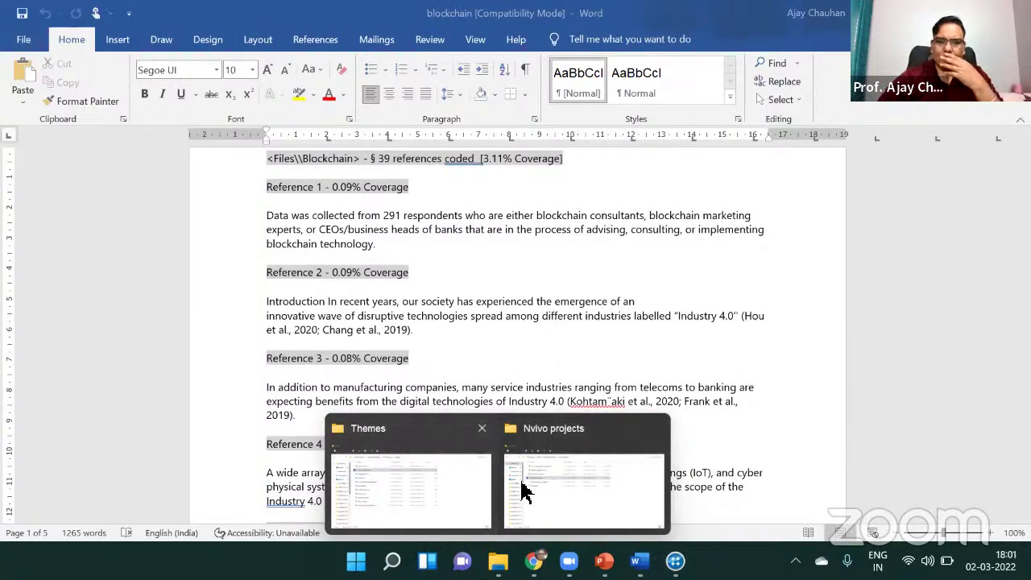
{"action": "left_click", "coordinate": [419, 483]}
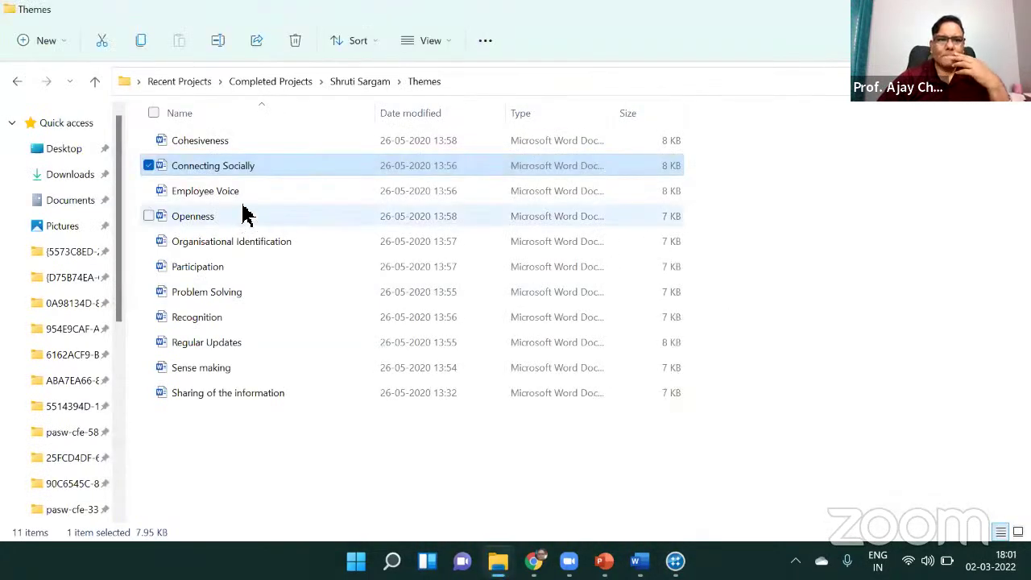
{"action": "left_click", "coordinate": [349, 84]}
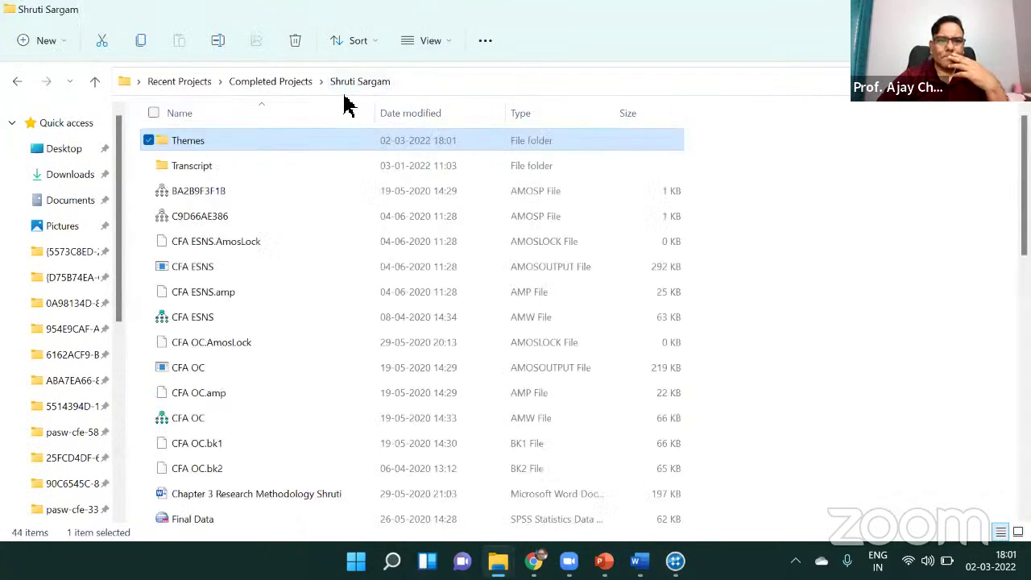
{"action": "left_click", "coordinate": [200, 166]}
{"action": "double_click", "coordinate": [203, 169]}
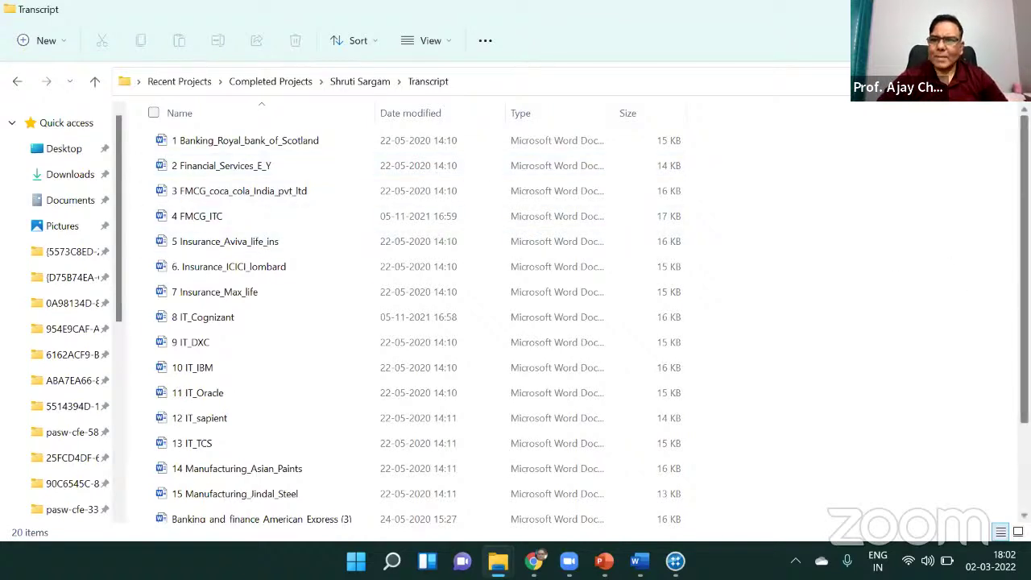
Open the 12 IT_sapient interview transcript in Word and enable editing for it
{"action": "scroll", "coordinate": [419, 322], "scroll_direction": "down", "scroll_amount": 2}
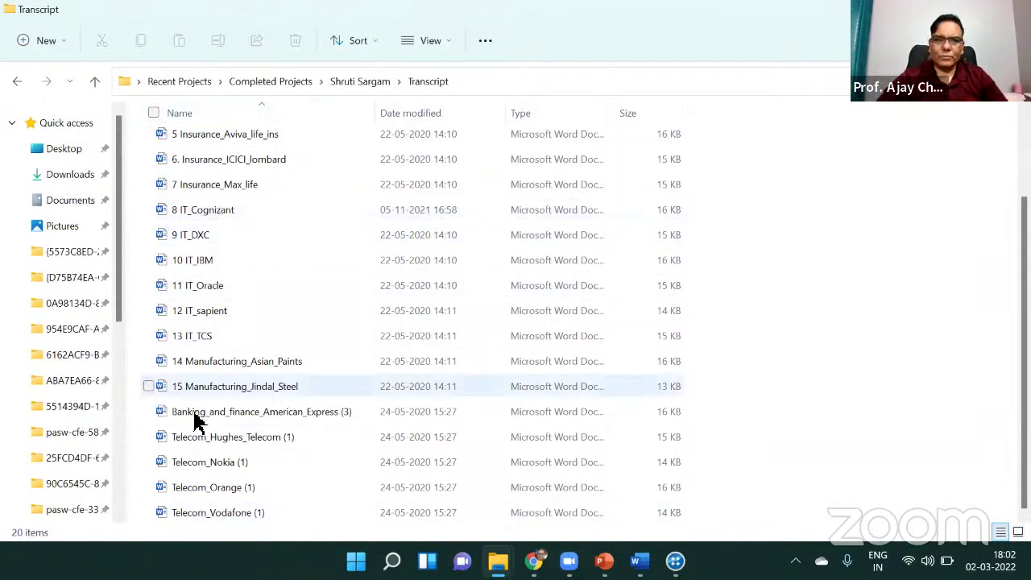
{"action": "left_click", "coordinate": [202, 311]}
{"action": "double_click", "coordinate": [202, 311]}
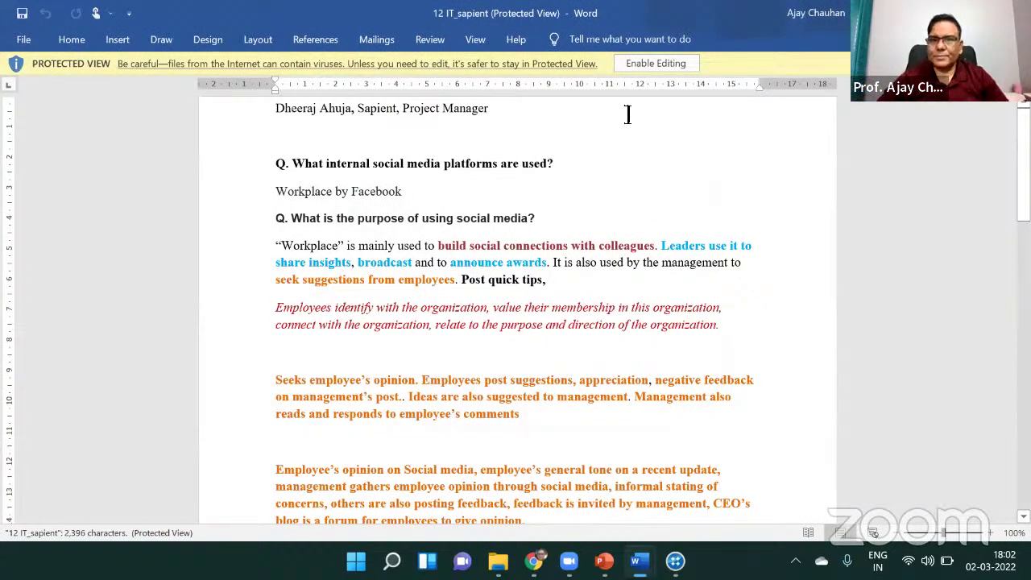
{"action": "left_click", "coordinate": [635, 66]}
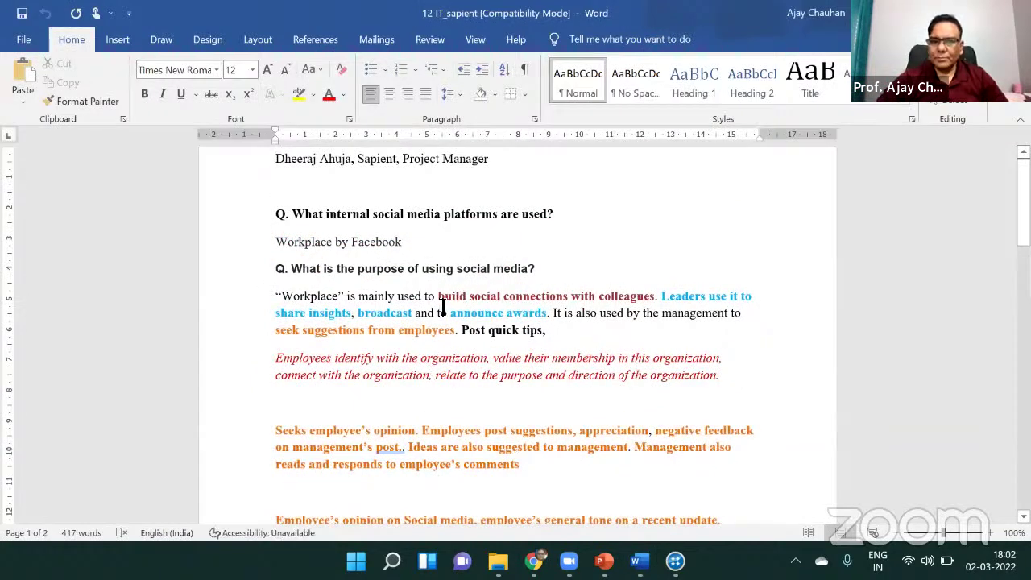
Examine the colour-coded passages of the Sapient transcript, such as "build social connections with colleagues" and "announce awards"
{"action": "left_click_drag", "start_coordinate": [439, 298], "coordinate": [638, 302]}
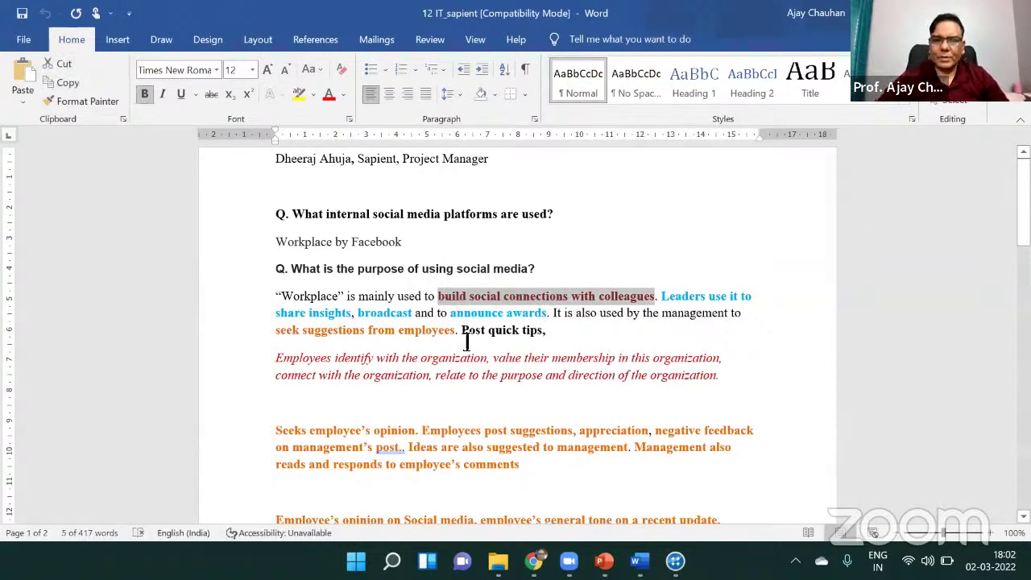
{"action": "left_click", "coordinate": [659, 296]}
{"action": "left_click_drag", "start_coordinate": [660, 297], "coordinate": [548, 318]}
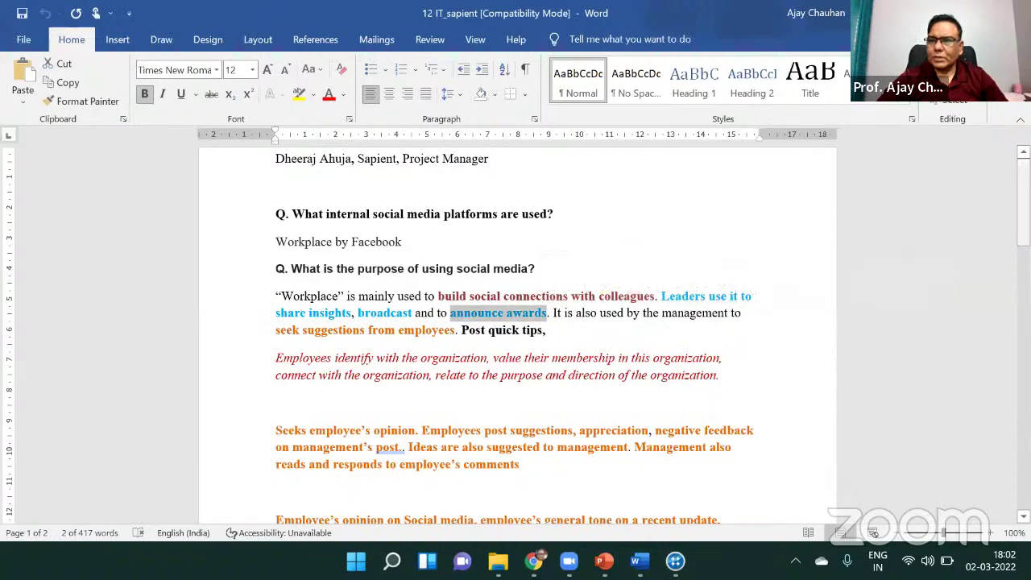
{"action": "left_click_drag", "start_coordinate": [1023, 202], "coordinate": [1023, 245]}
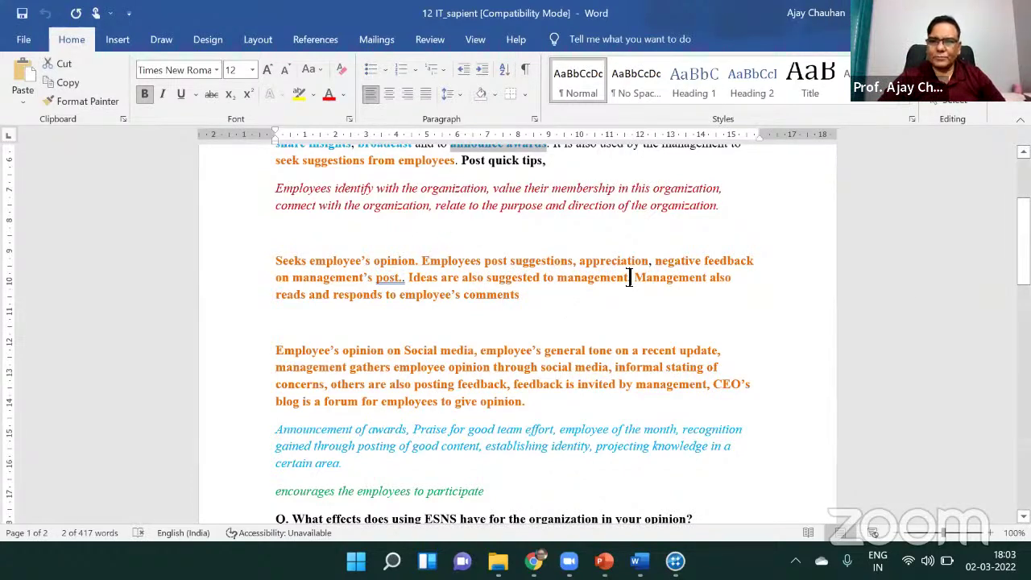
{"action": "left_click_drag", "start_coordinate": [1023, 242], "coordinate": [1024, 368]}
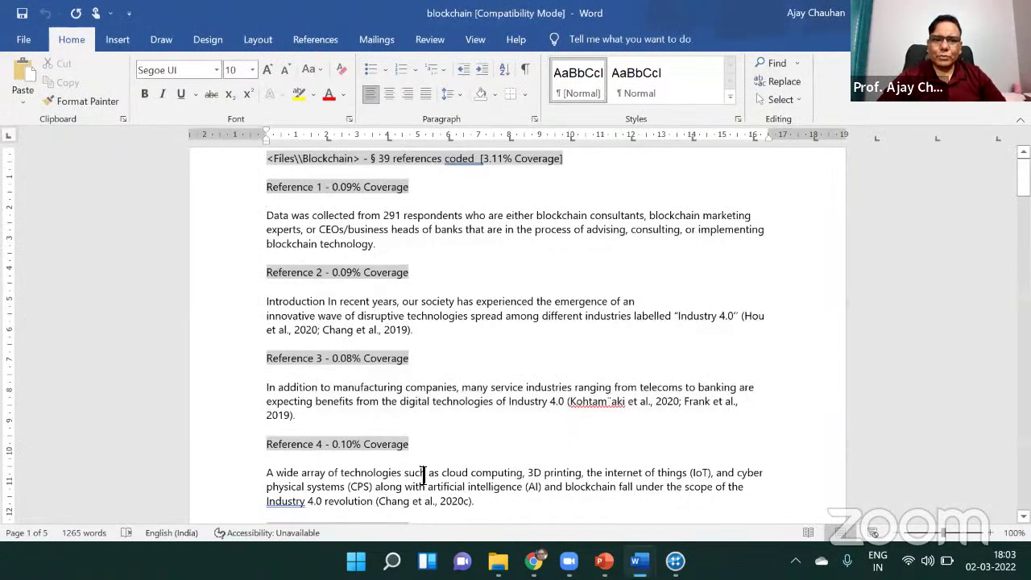
{"action": "mouse_move", "coordinate": [498, 562]}
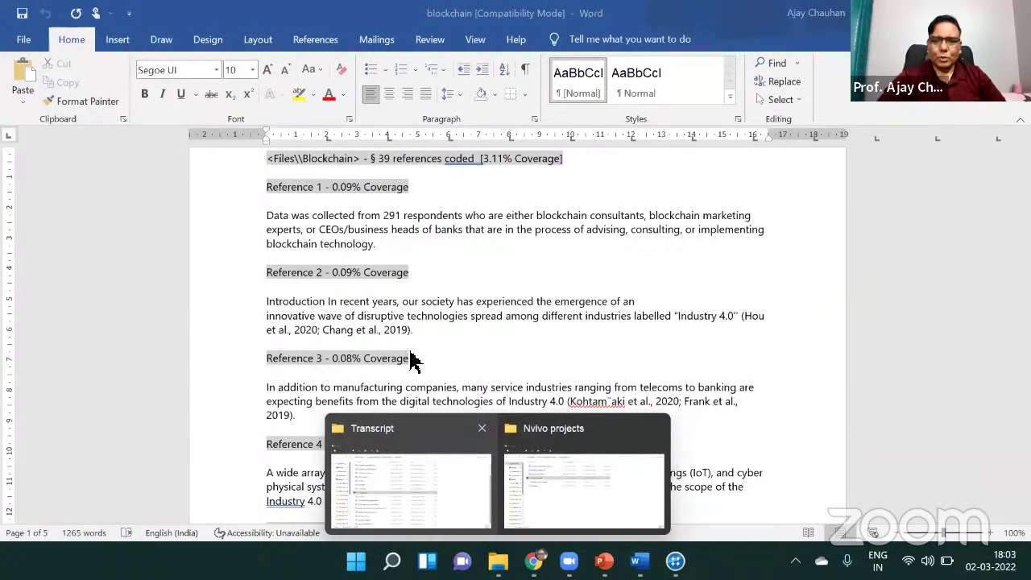
Open the 15 Manufacturing_Jindal_Steel transcript from the Transcript folder and examine its colour-coded passages, including the purple one about posting queries
{"action": "left_click", "coordinate": [431, 463]}
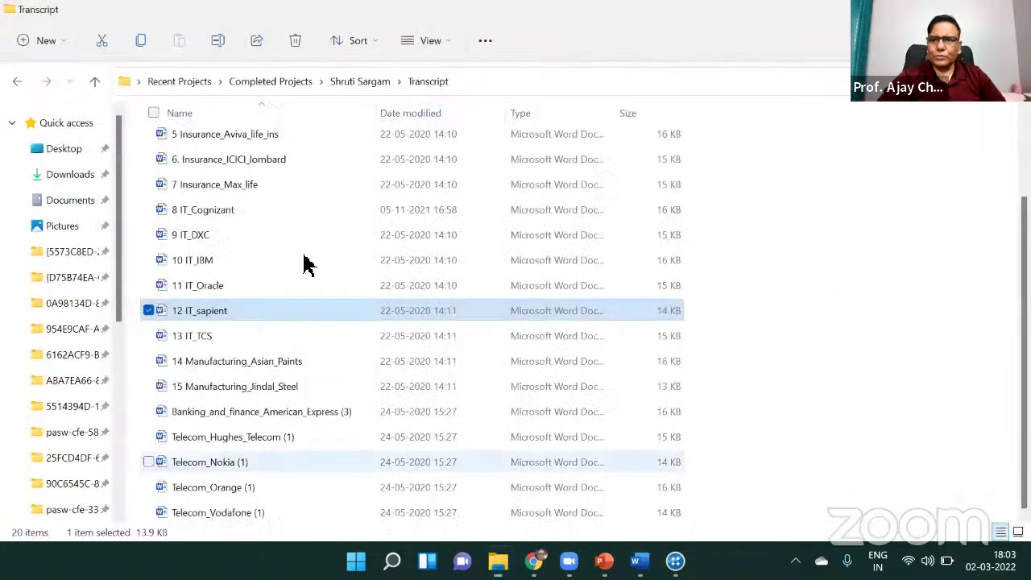
{"action": "left_click", "coordinate": [213, 389]}
{"action": "double_click", "coordinate": [213, 389]}
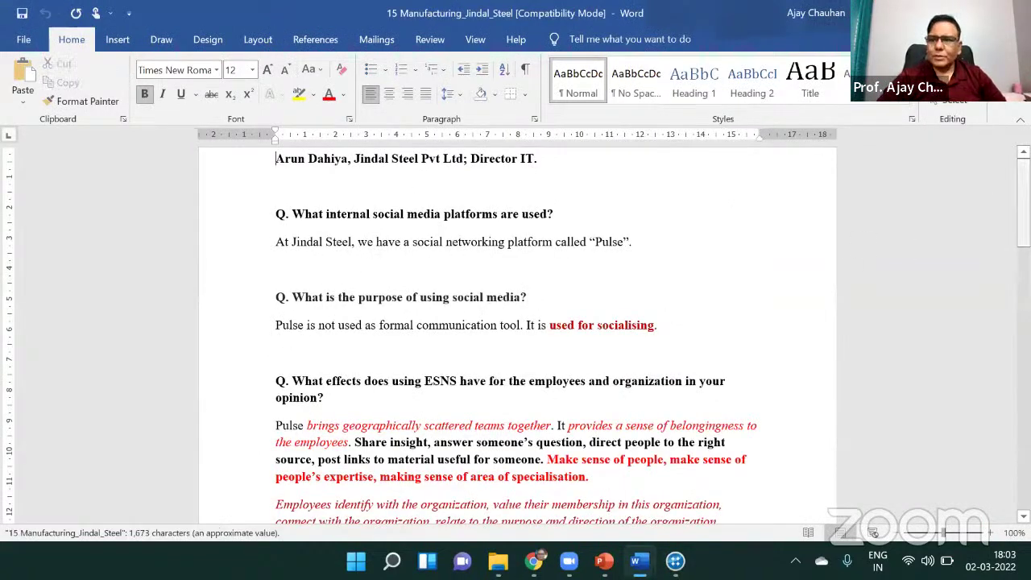
{"action": "left_click_drag", "start_coordinate": [1023, 203], "coordinate": [1024, 310]}
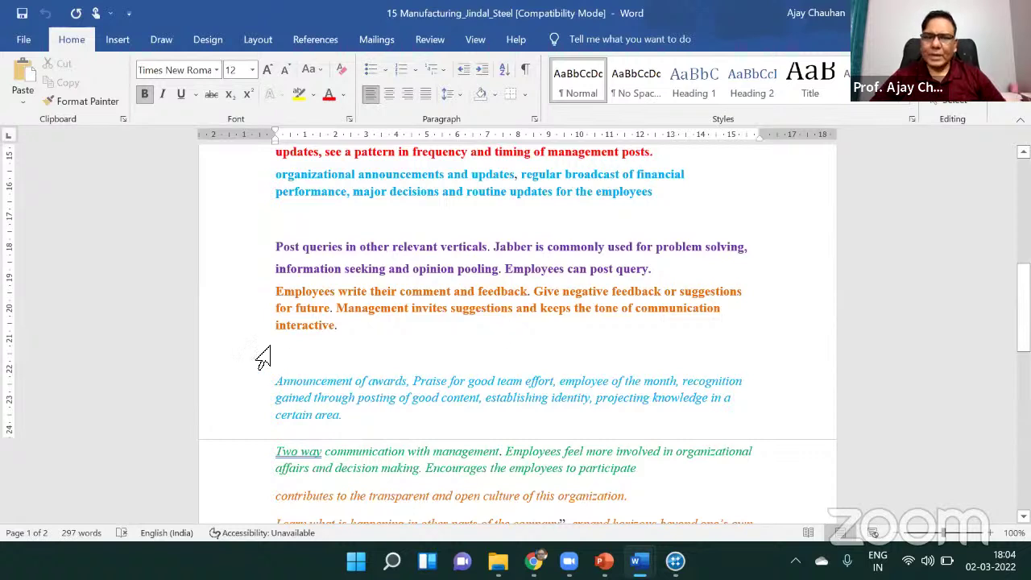
{"action": "left_click_drag", "start_coordinate": [276, 246], "coordinate": [737, 282]}
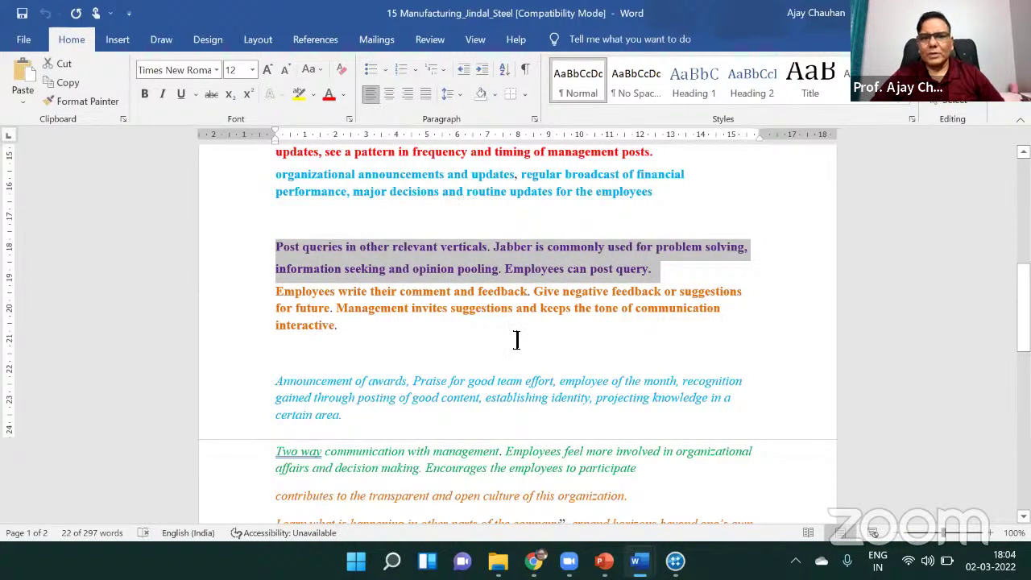
{"action": "left_click_drag", "start_coordinate": [1023, 306], "coordinate": [1024, 201]}
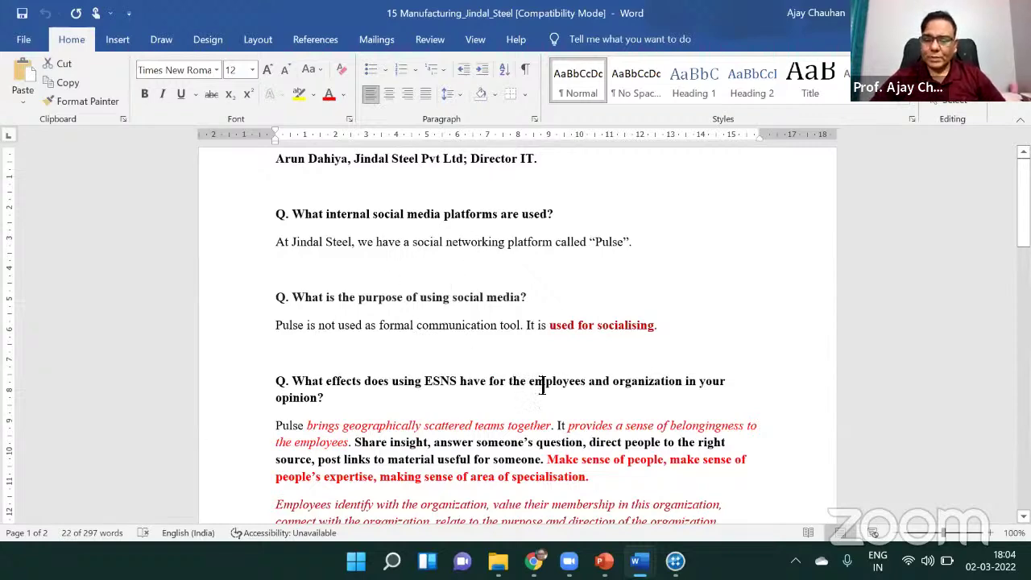
Switch to the Thematic analysis project in NVivo and show its Files list
{"action": "mouse_move", "coordinate": [675, 561]}
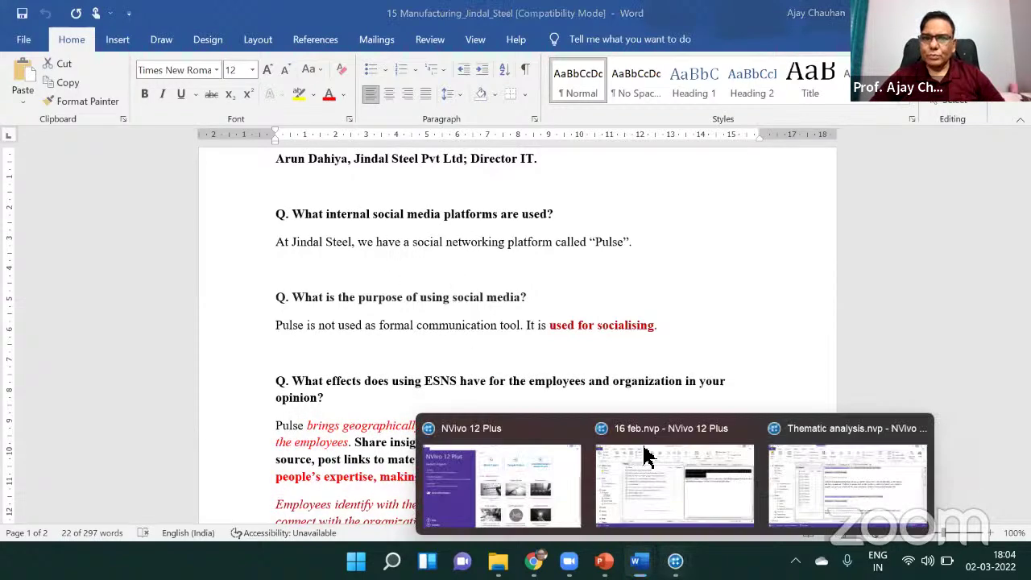
{"action": "left_click", "coordinate": [838, 476]}
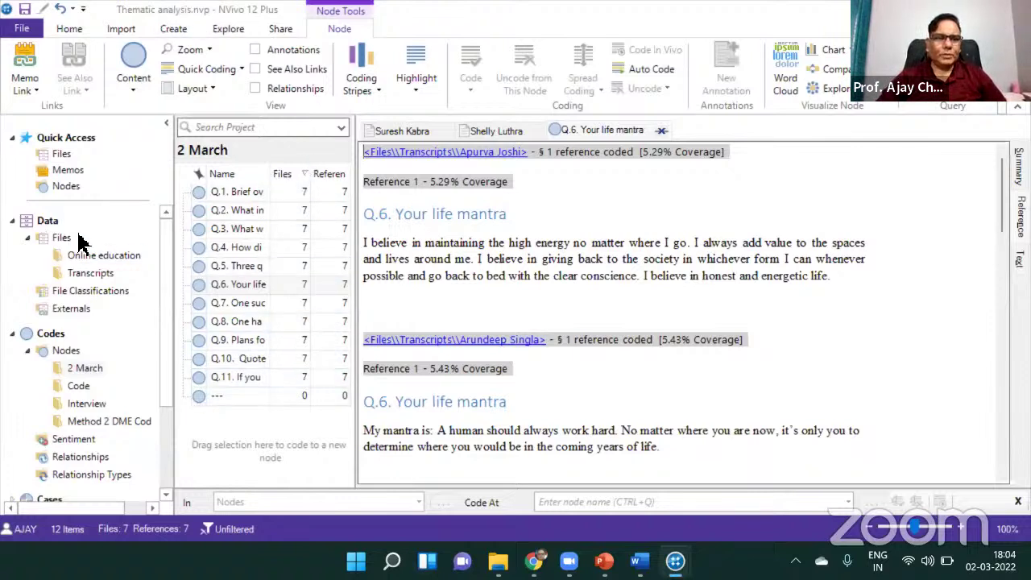
{"action": "left_click", "coordinate": [58, 156]}
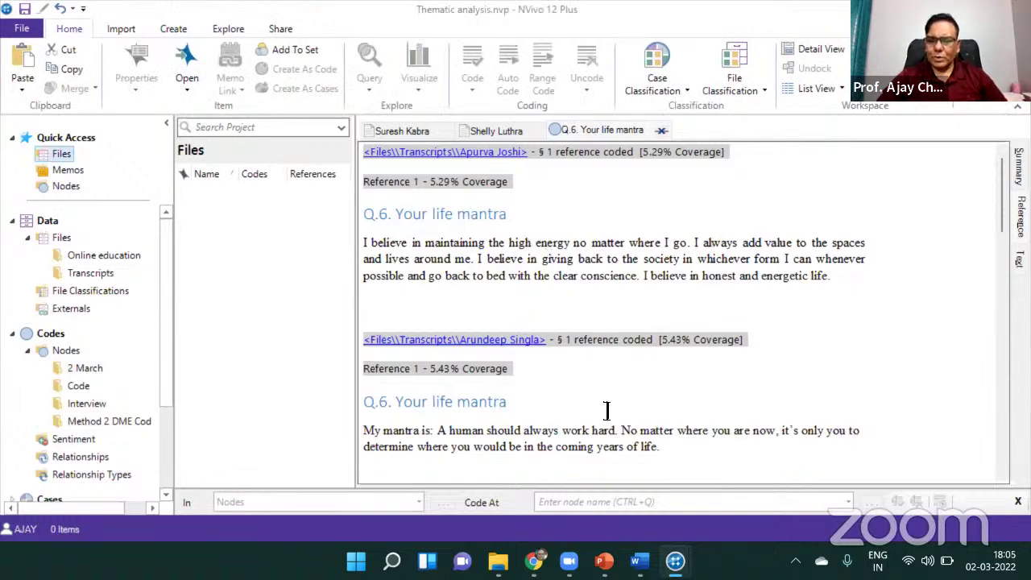
Switch to the Nvivo projects window in File Explorer and open the Transcript folder under Nvivo 12 Qualitative analysis > Data
{"action": "mouse_move", "coordinate": [640, 562]}
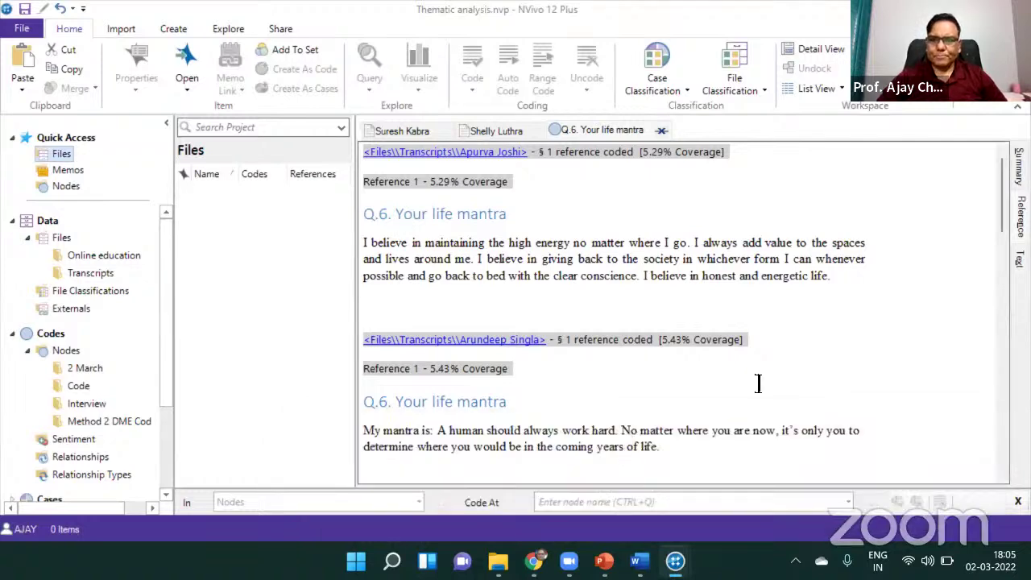
{"action": "key", "text": "alt+Tab"}
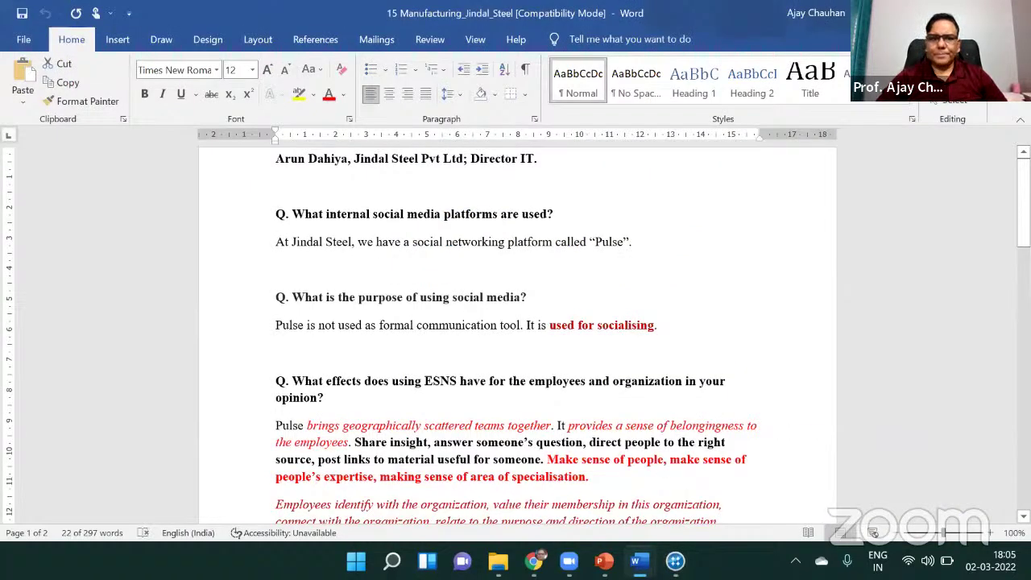
{"action": "key", "text": "alt+Tab"}
{"action": "key", "text": "alt+Tab"}
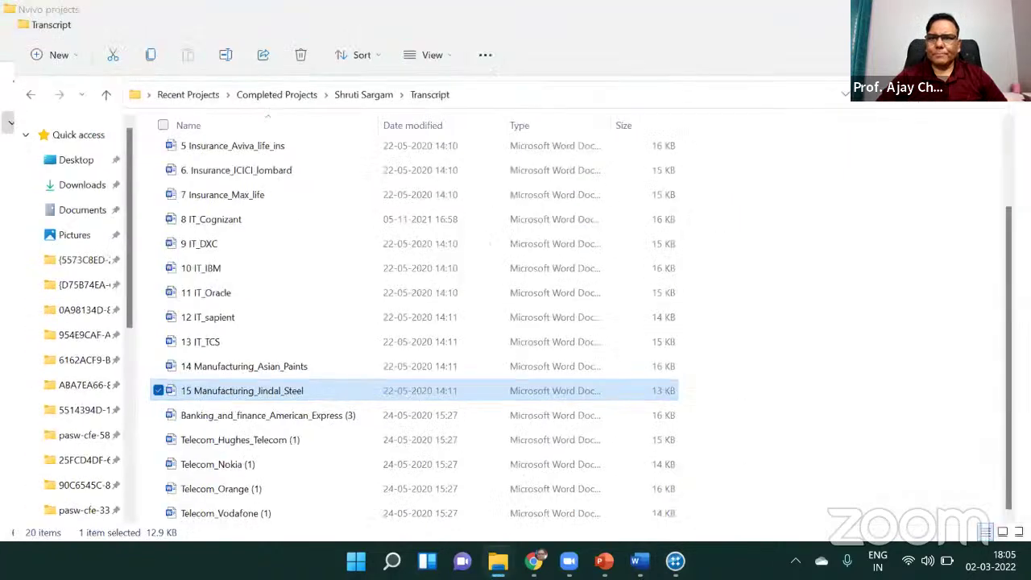
{"action": "key", "text": "alt+Tab"}
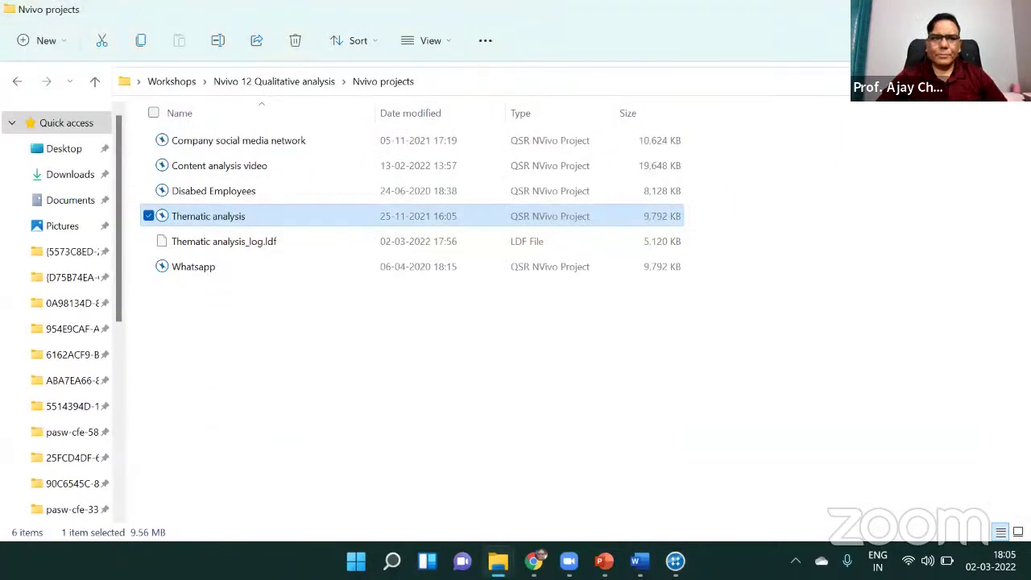
{"action": "left_click", "coordinate": [287, 84]}
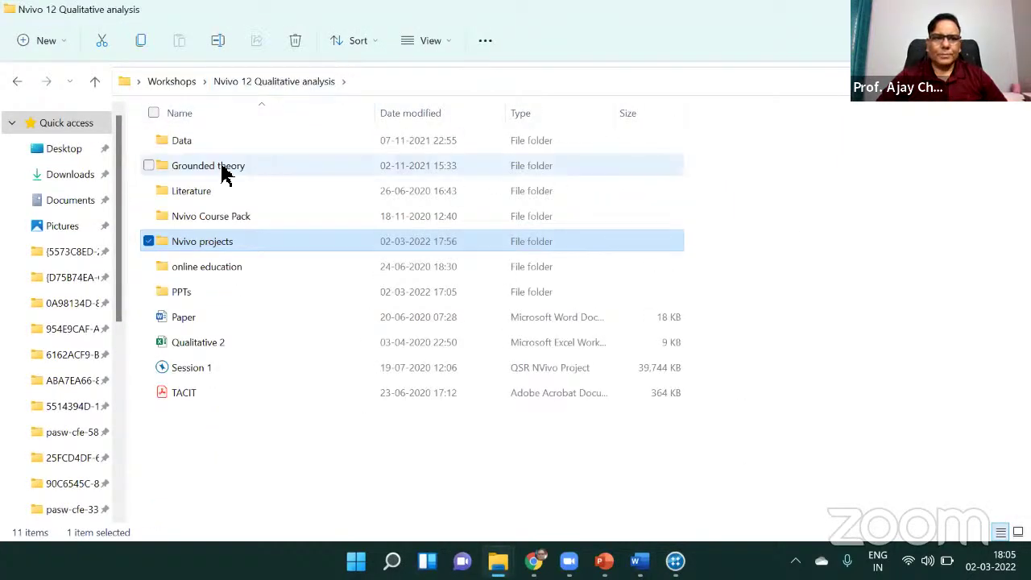
{"action": "double_click", "coordinate": [185, 143]}
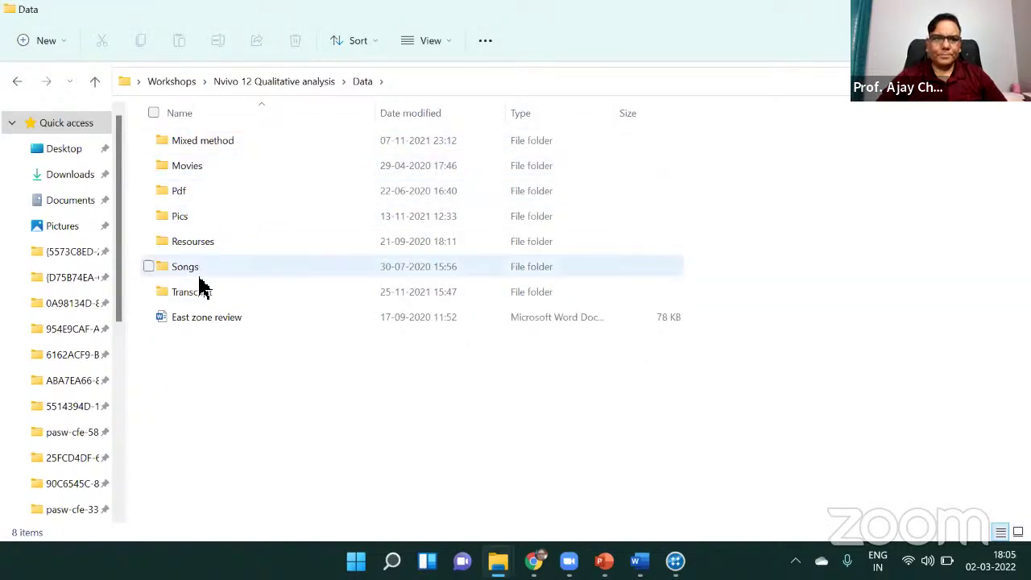
{"action": "left_click", "coordinate": [199, 300]}
{"action": "double_click", "coordinate": [197, 298]}
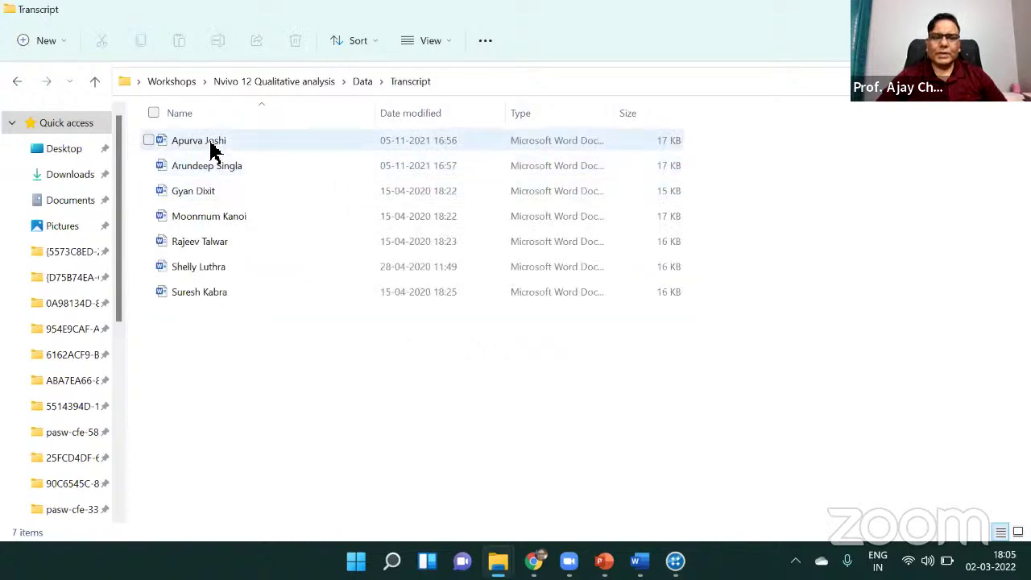
Check the contents of the Resourses folder inside Data and return to the Data folder
{"action": "left_click", "coordinate": [360, 82]}
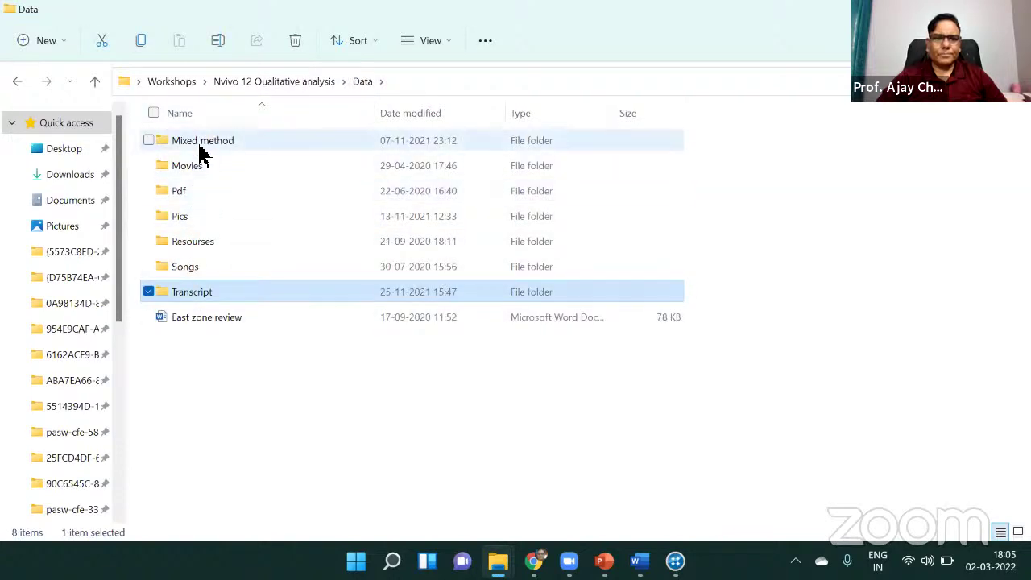
{"action": "left_click", "coordinate": [204, 245]}
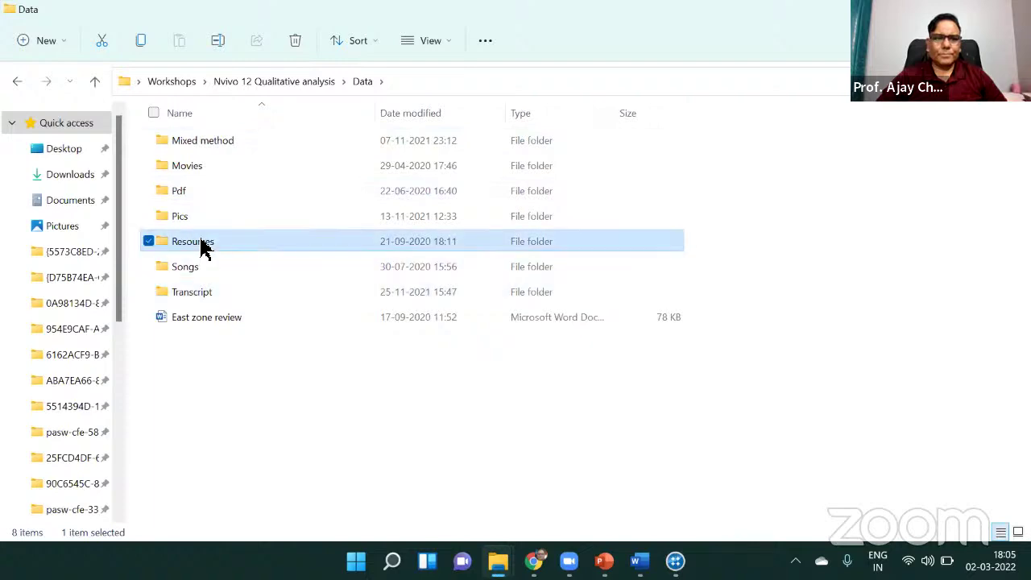
{"action": "double_click", "coordinate": [202, 245]}
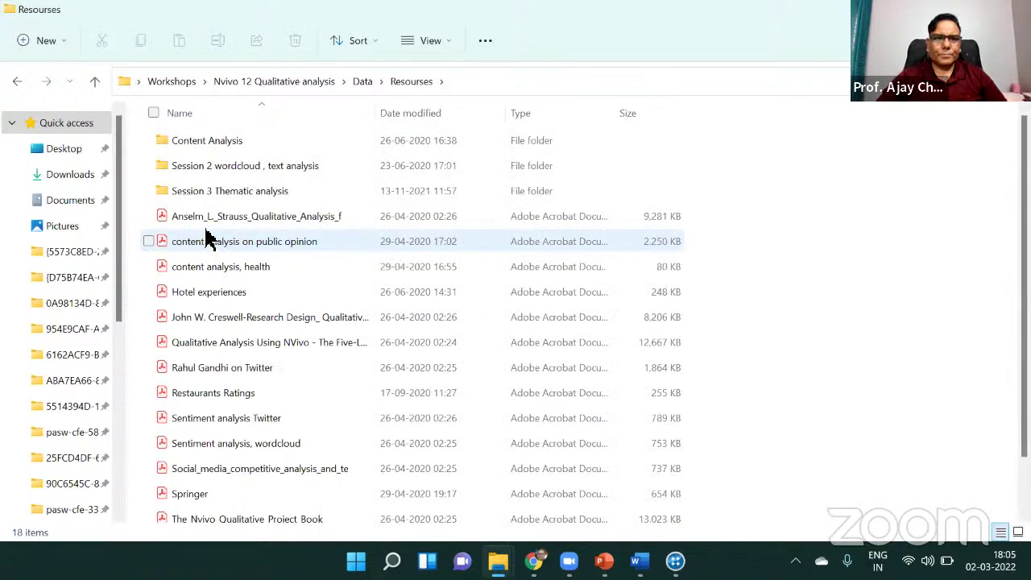
{"action": "left_click", "coordinate": [362, 82]}
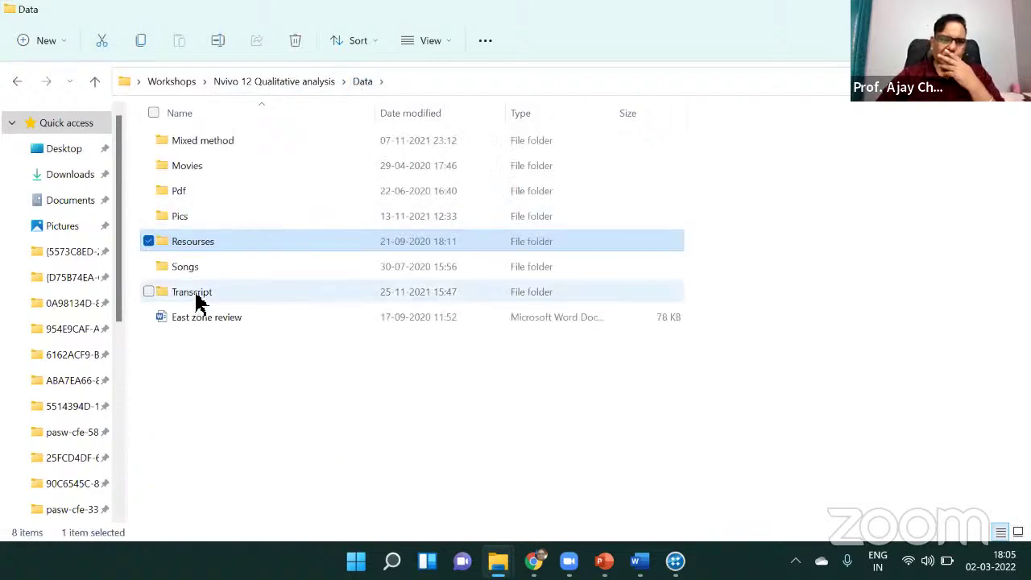
Open the first interview transcript in the Transcript folder in Word and review the answer to "What inspired you to build the above product/ service?"
{"action": "double_click", "coordinate": [199, 295]}
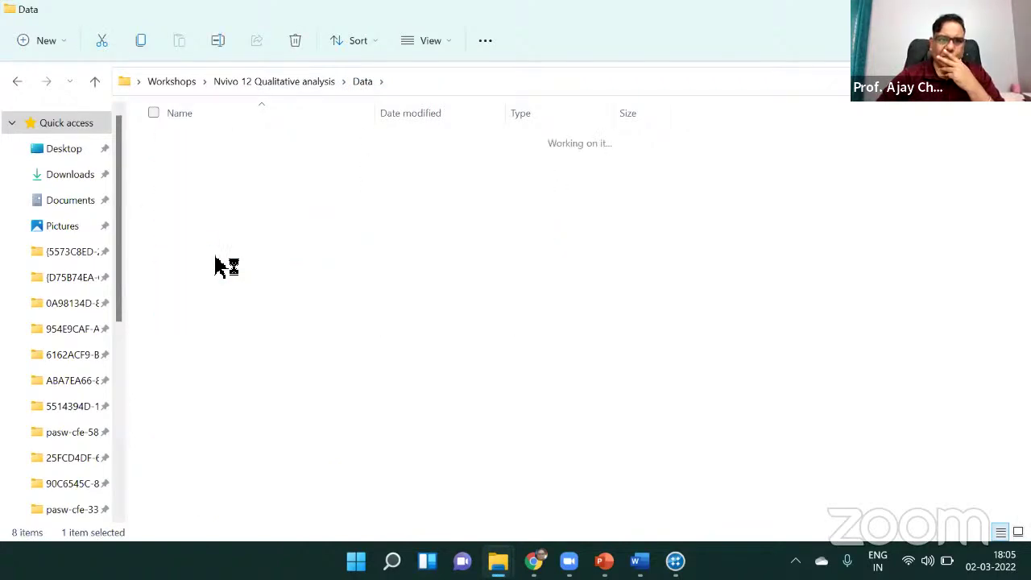
{"action": "left_click", "coordinate": [200, 149]}
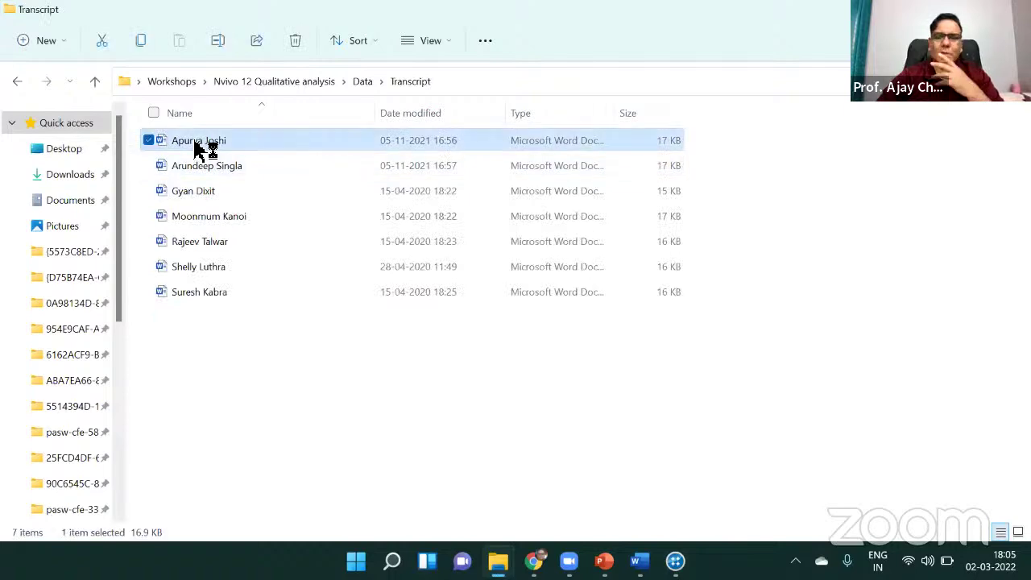
{"action": "double_click", "coordinate": [201, 148]}
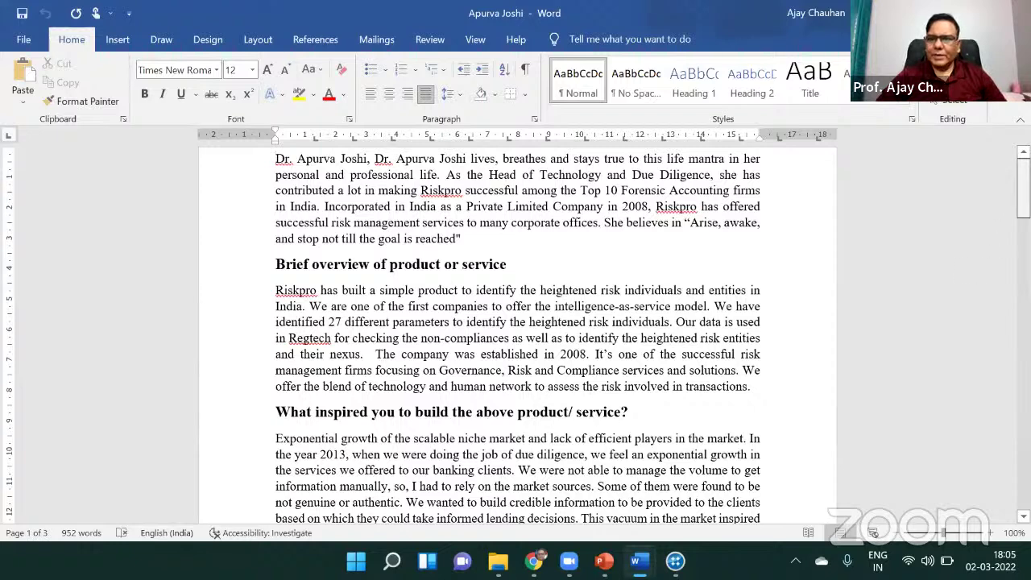
{"action": "left_click_drag", "start_coordinate": [1024, 189], "coordinate": [1024, 225]}
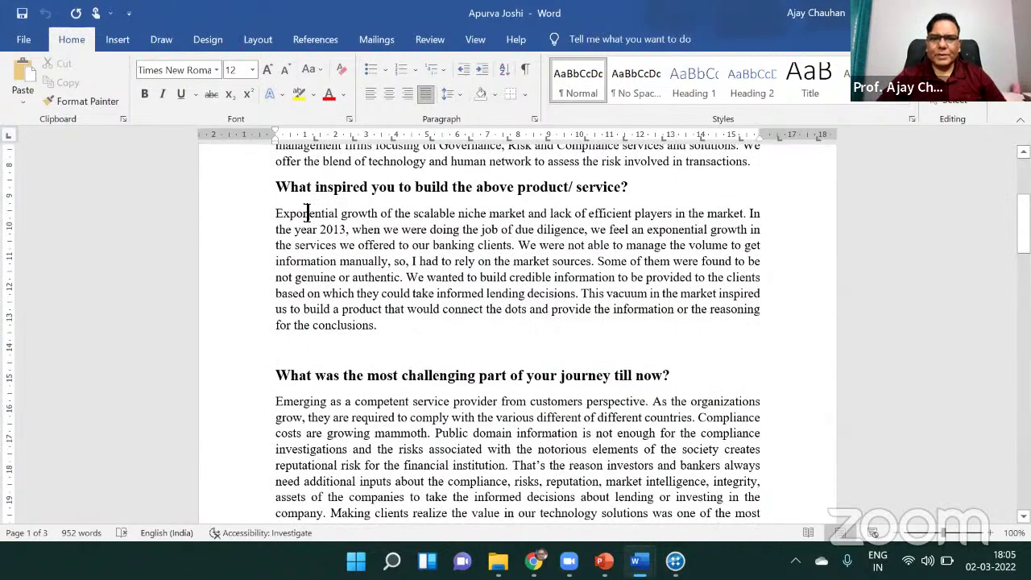
{"action": "left_click_drag", "start_coordinate": [282, 193], "coordinate": [581, 398]}
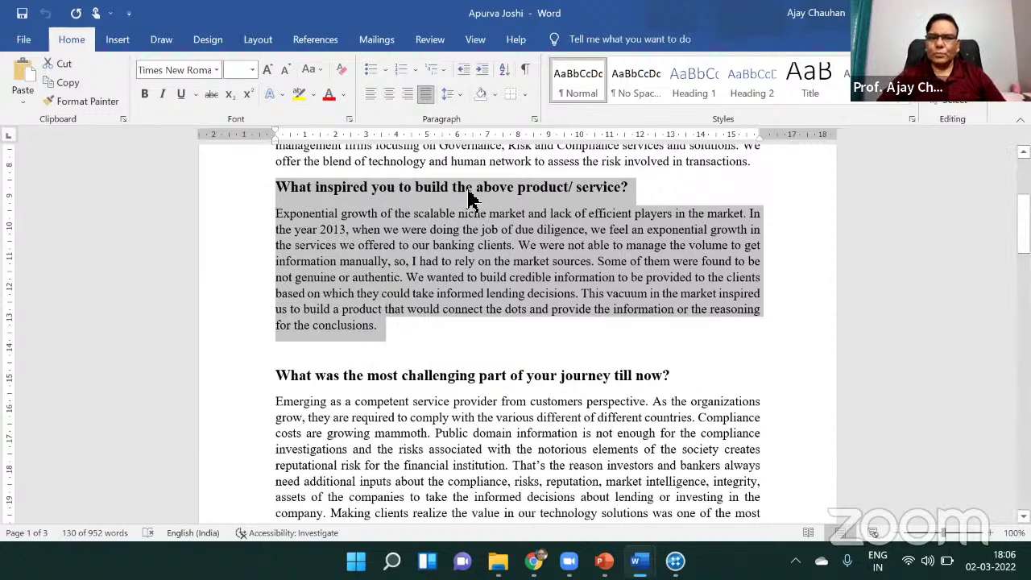
{"action": "left_click", "coordinate": [417, 230]}
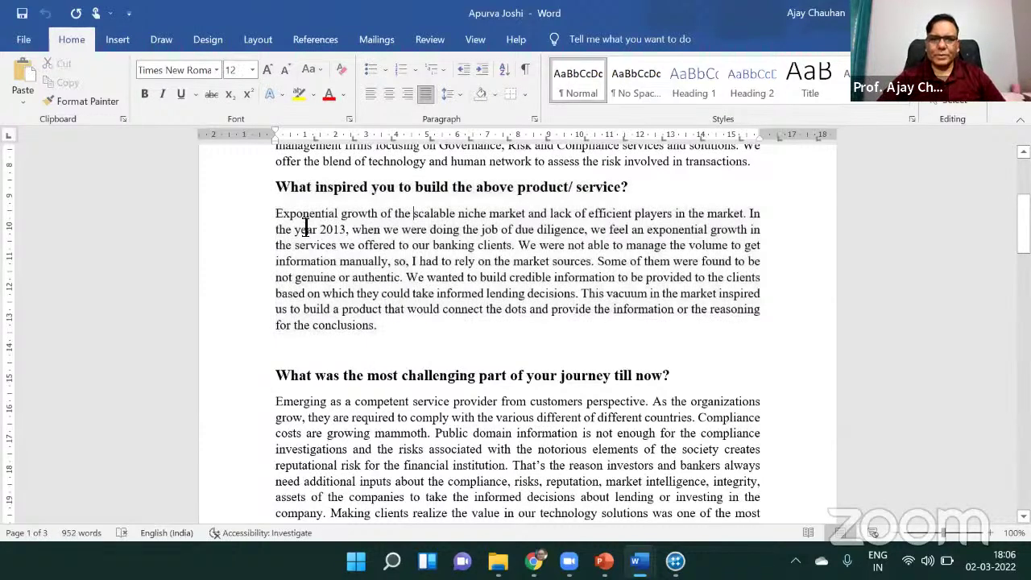
Make "Exponential growth of the scalable niche market" bold red and colour "lack of efficient players in the market" red
{"action": "left_click_drag", "start_coordinate": [295, 225], "coordinate": [485, 230]}
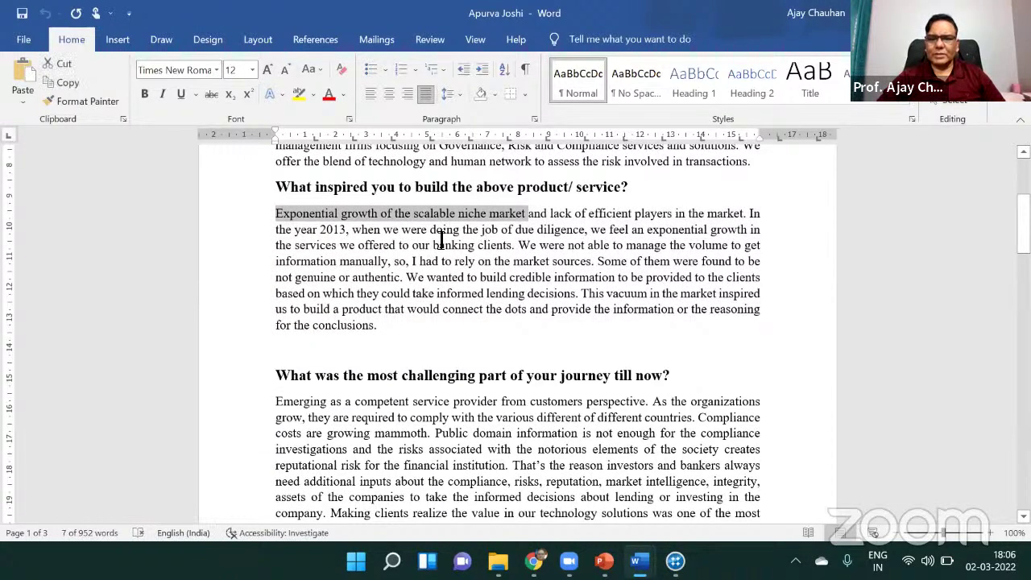
{"action": "left_click", "coordinate": [329, 95]}
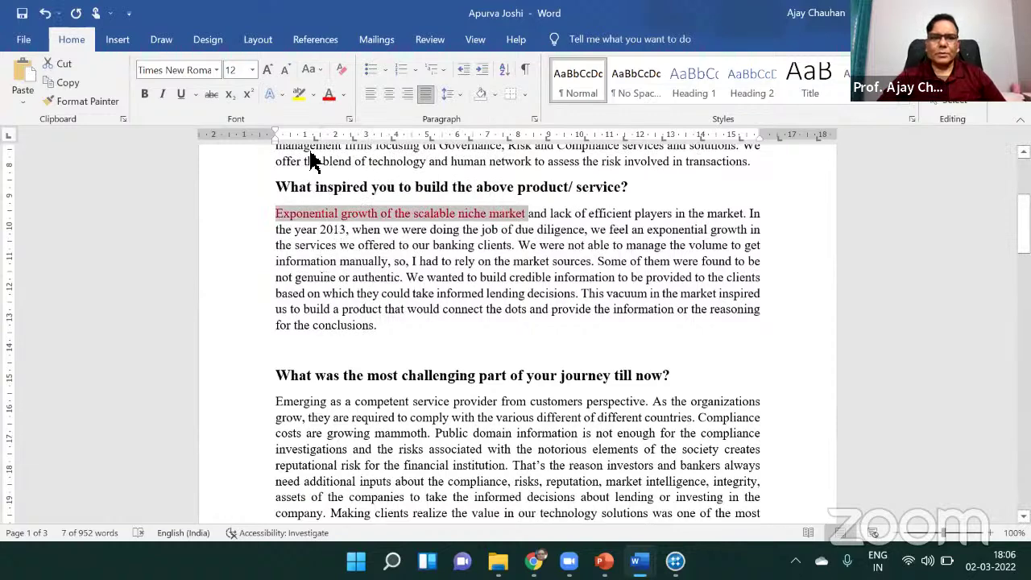
{"action": "left_click", "coordinate": [145, 94]}
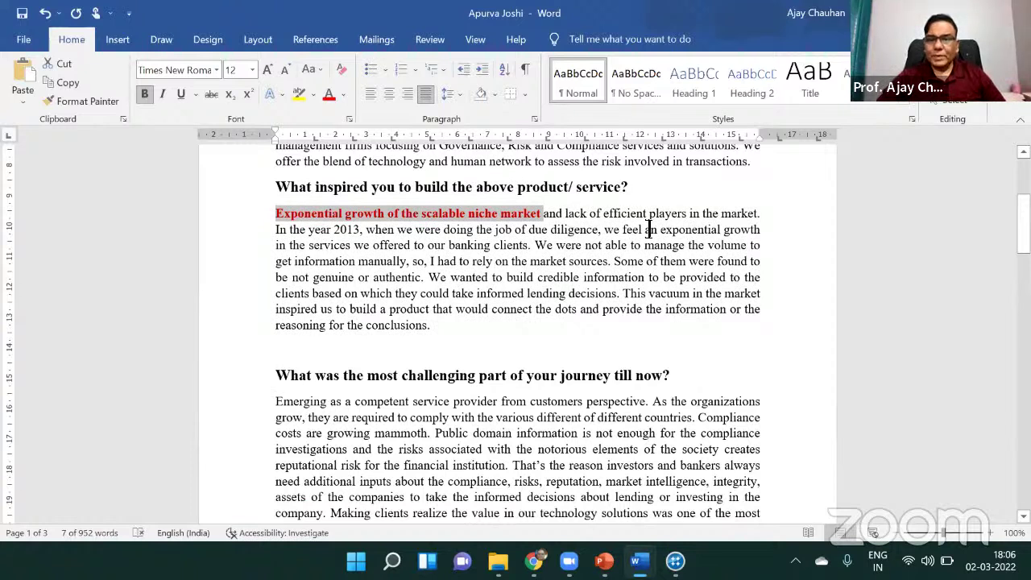
{"action": "left_click_drag", "start_coordinate": [566, 214], "coordinate": [748, 216]}
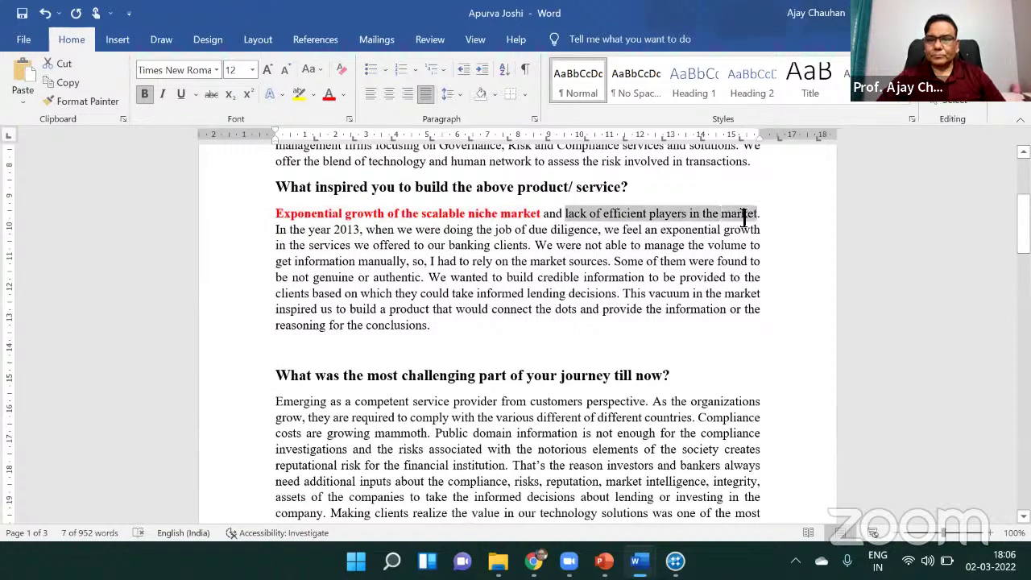
{"action": "left_click", "coordinate": [329, 94]}
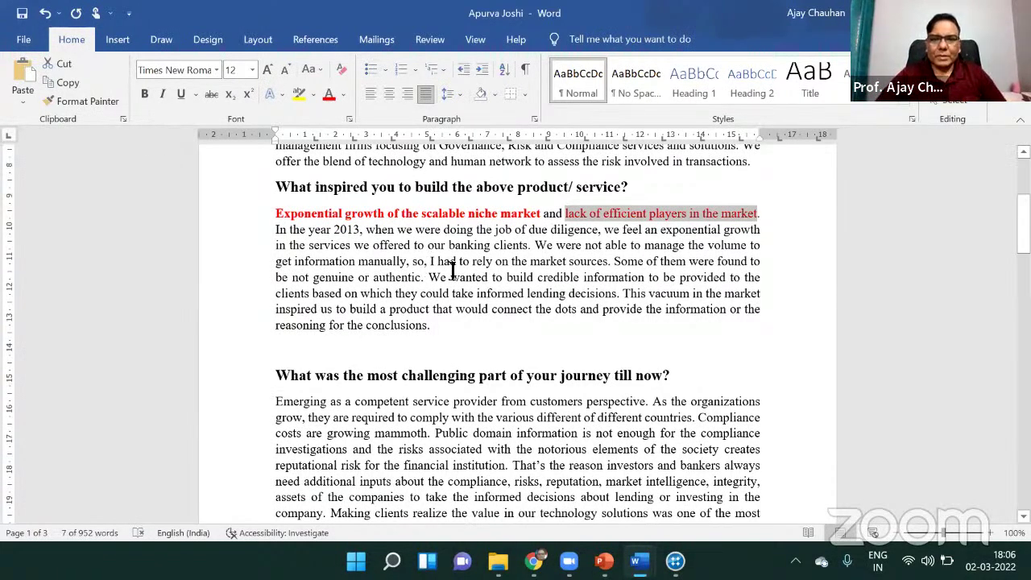
{"action": "left_click", "coordinate": [544, 293]}
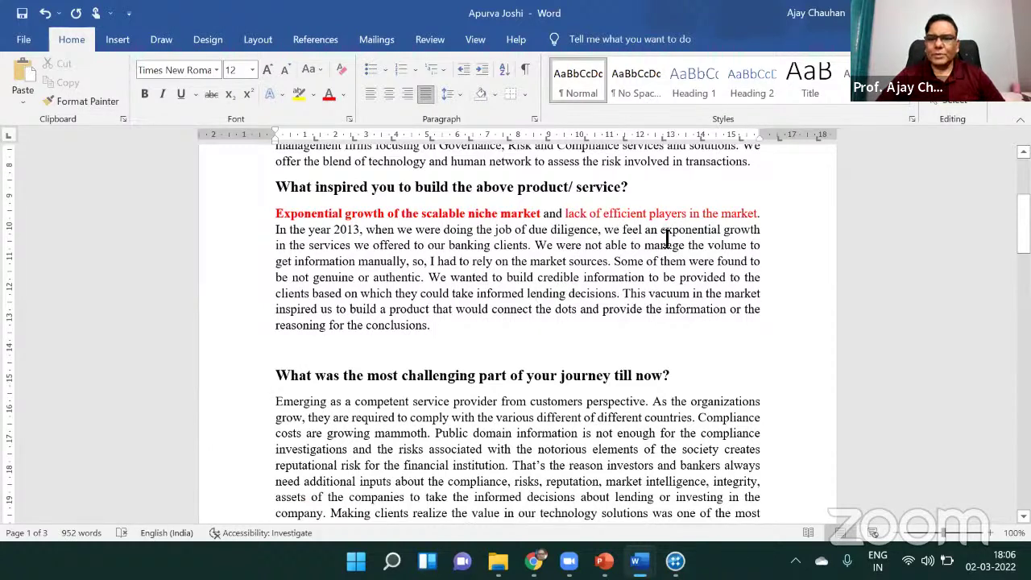
Make "exponential growth in the services" bold red and colour "not genuine or authentic" red in the same answer
{"action": "left_click_drag", "start_coordinate": [675, 236], "coordinate": [360, 247]}
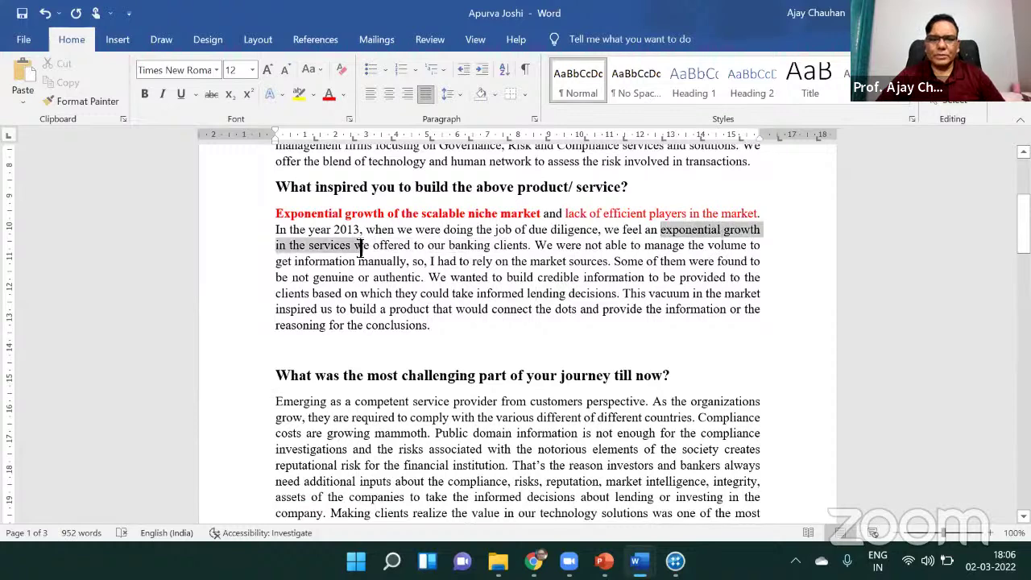
{"action": "left_click", "coordinate": [329, 94]}
{"action": "left_click", "coordinate": [144, 95]}
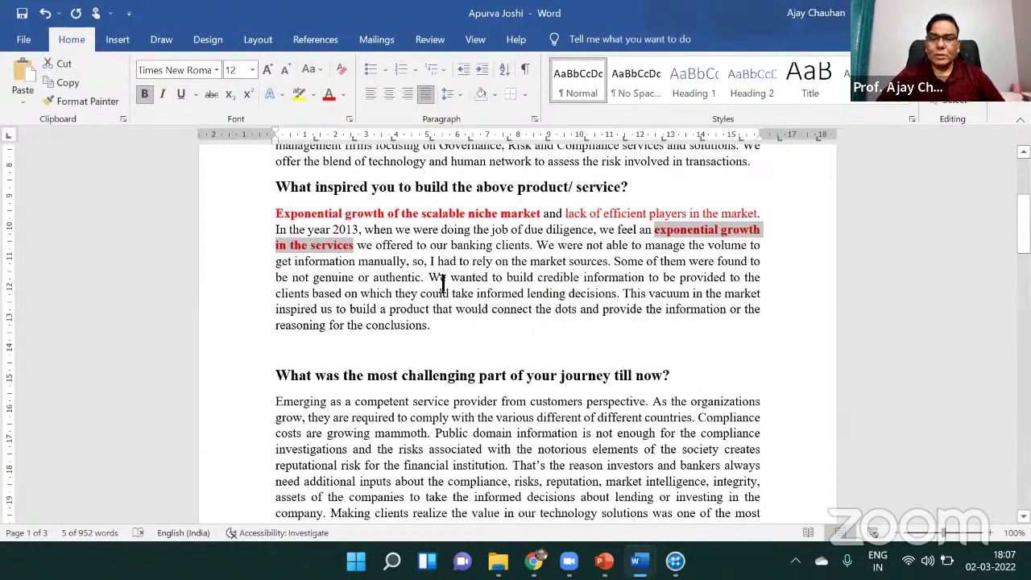
{"action": "left_click_drag", "start_coordinate": [295, 285], "coordinate": [410, 293]}
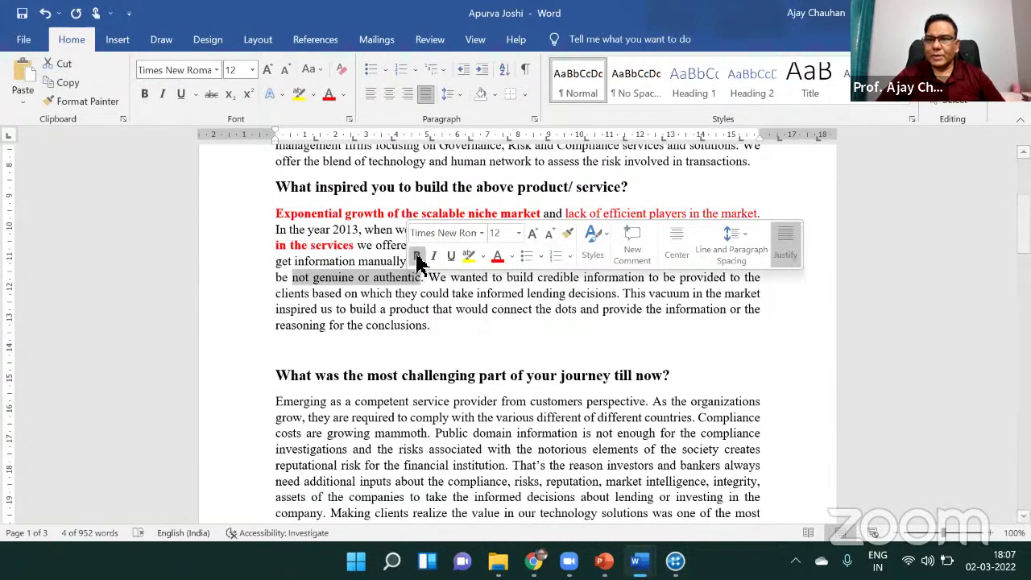
{"action": "left_click", "coordinate": [329, 94]}
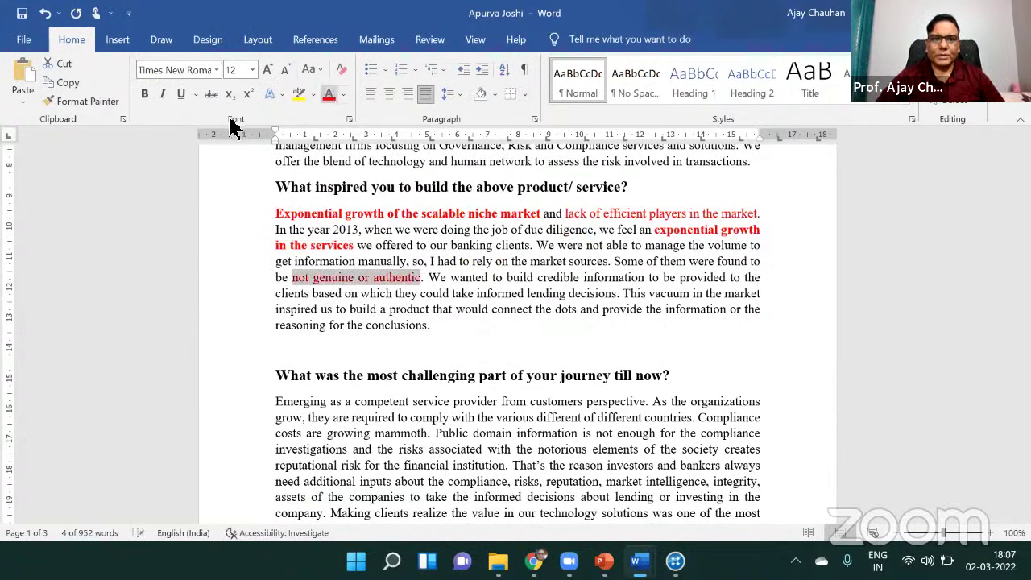
Make the red phrases "not genuine or authentic" and "lack of efficient players in the market" bold
{"action": "left_click", "coordinate": [145, 94]}
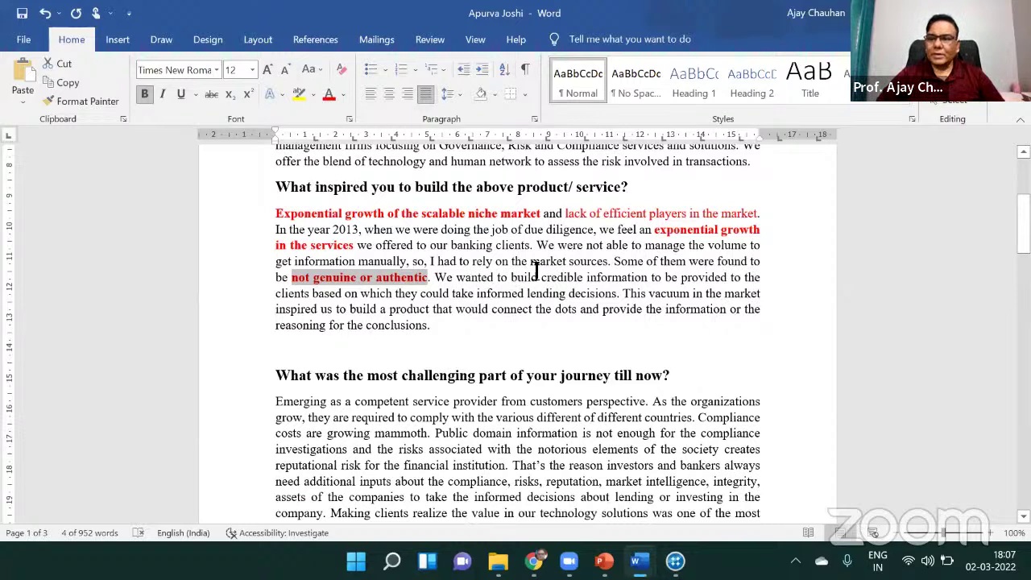
{"action": "left_click_drag", "start_coordinate": [566, 214], "coordinate": [748, 214]}
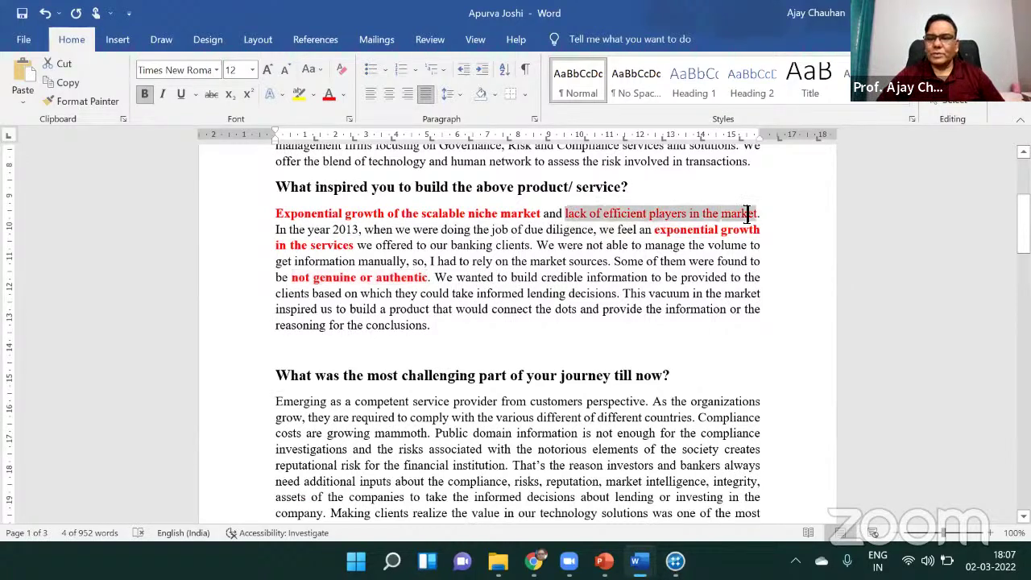
{"action": "left_click", "coordinate": [145, 95]}
{"action": "left_click", "coordinate": [520, 263]}
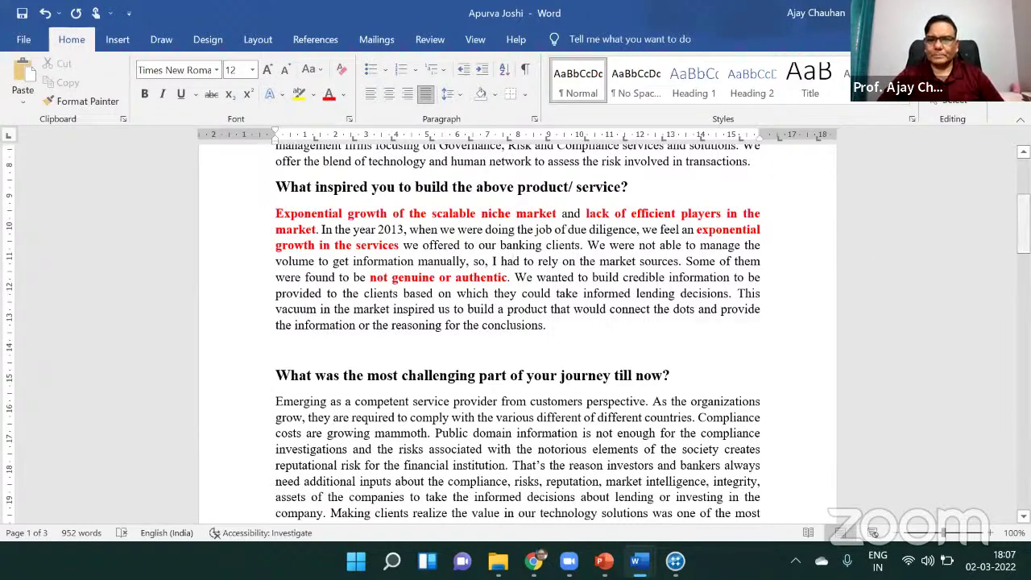
Reset the font colour of the red phrases in the "Three qualities an individual must have to achieve success" answer to Automatic
{"action": "scroll", "coordinate": [516, 334], "scroll_direction": "down", "scroll_amount": 3}
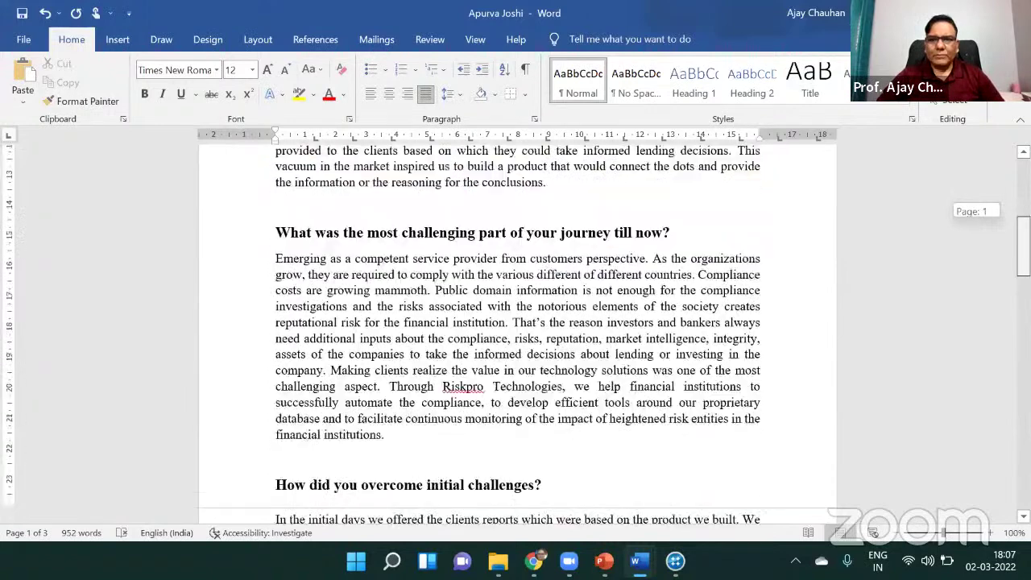
{"action": "scroll", "coordinate": [515, 335], "scroll_direction": "down", "scroll_amount": 5}
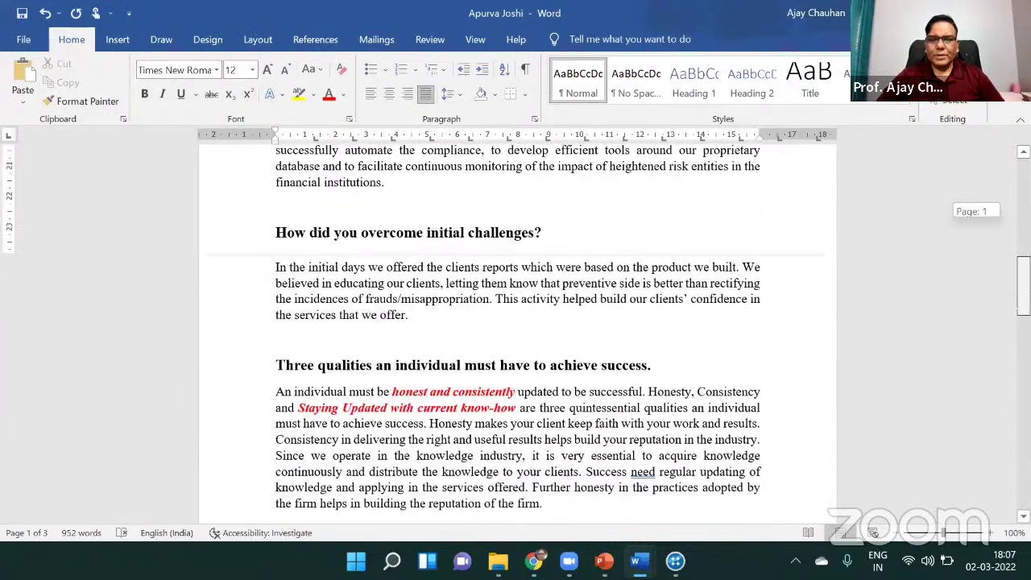
{"action": "scroll", "coordinate": [337, 275], "scroll_direction": "down", "scroll_amount": 2}
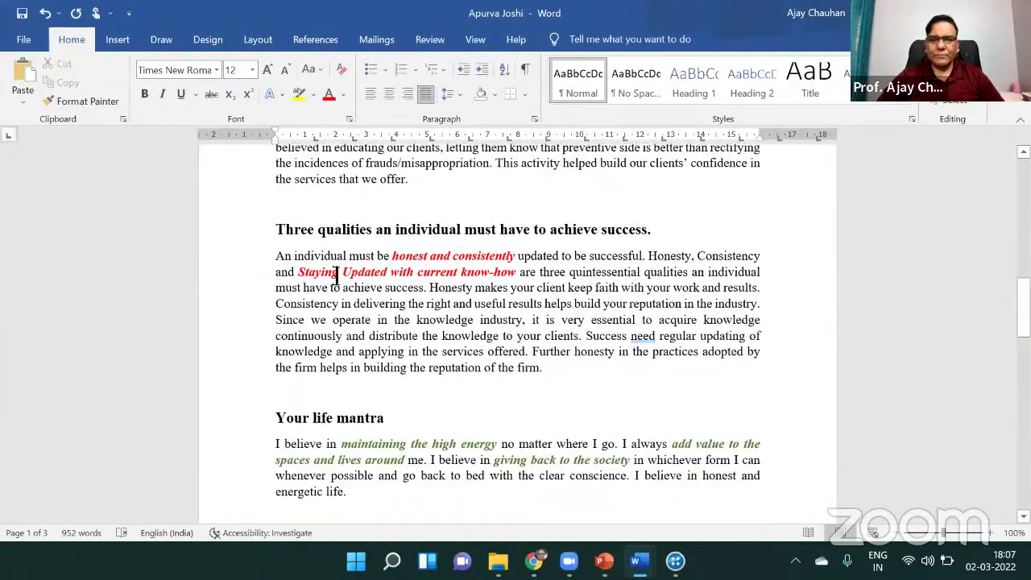
{"action": "left_click_drag", "start_coordinate": [276, 256], "coordinate": [451, 304]}
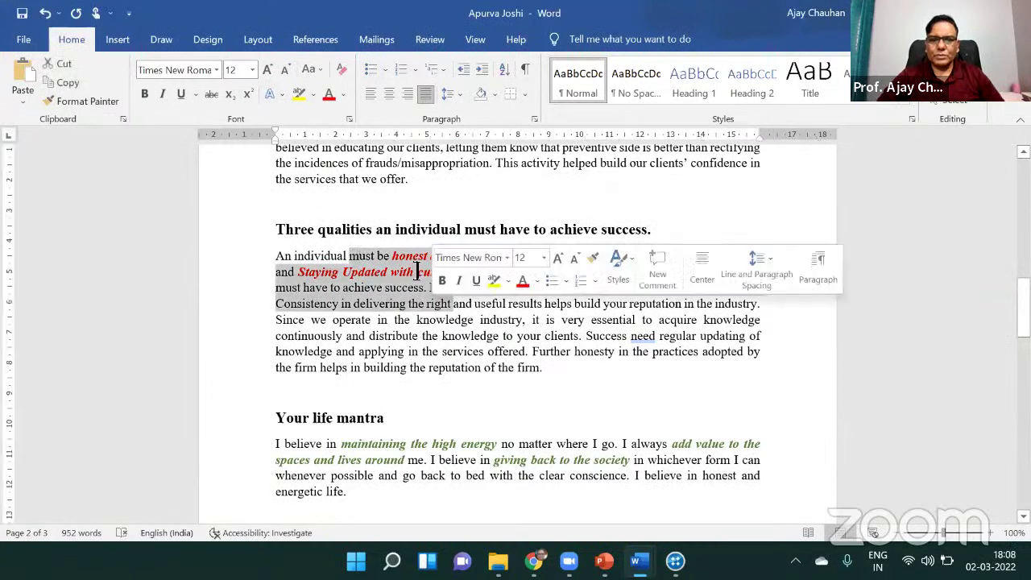
{"action": "left_click", "coordinate": [343, 95]}
{"action": "left_click", "coordinate": [345, 117]}
{"action": "left_click", "coordinate": [517, 291]}
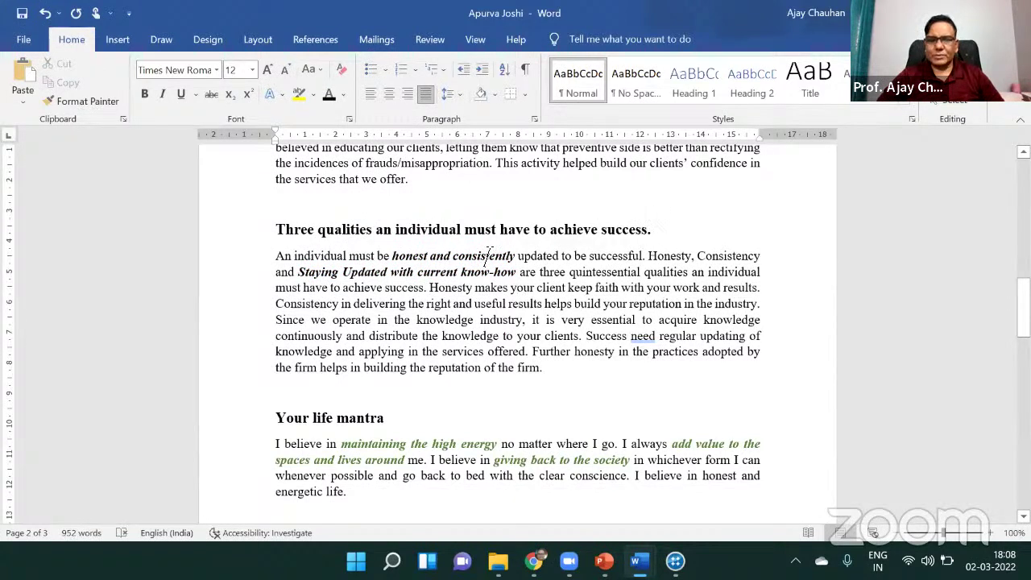
Colour "honest and consistently" dark green in the three qualities answer, keeping it bold italic
{"action": "left_click_drag", "start_coordinate": [394, 256], "coordinate": [516, 258]}
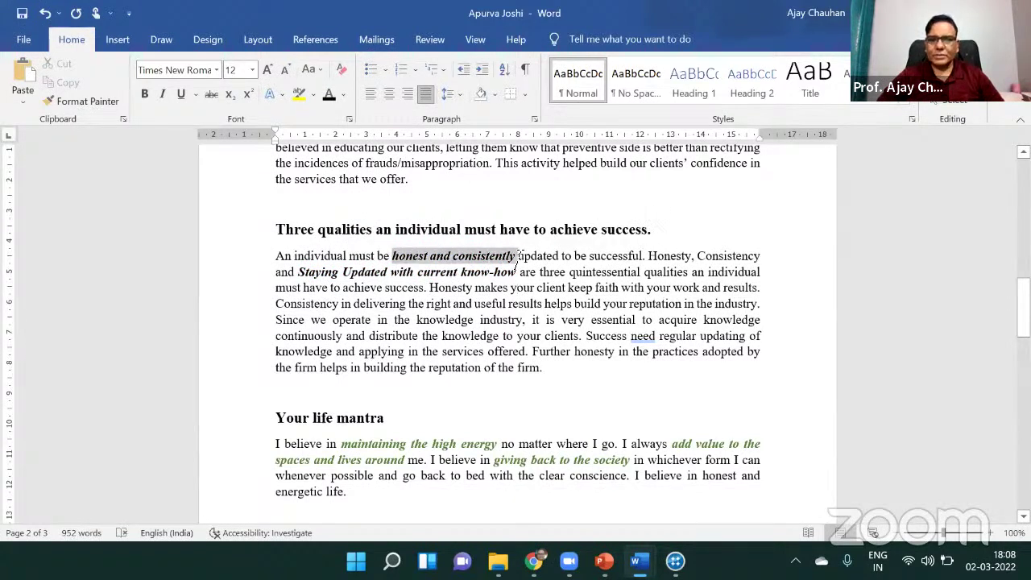
{"action": "left_click", "coordinate": [343, 94]}
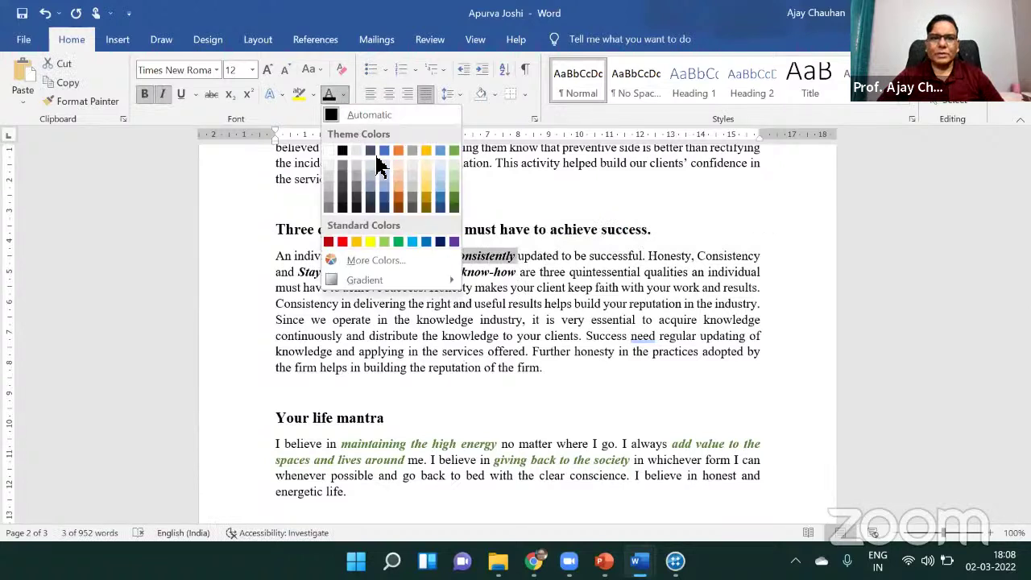
{"action": "left_click", "coordinate": [455, 206]}
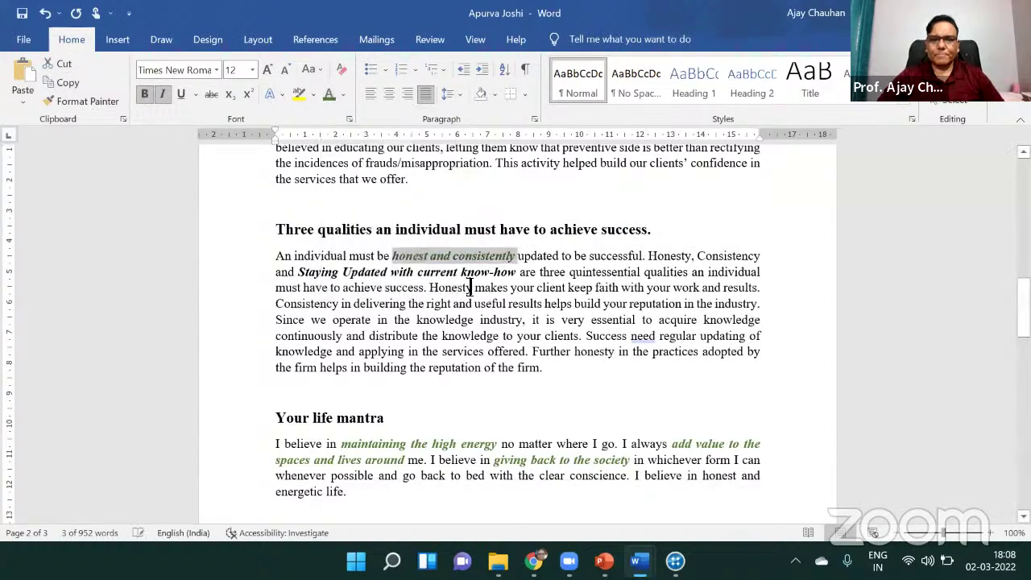
{"action": "left_click", "coordinate": [144, 94]}
{"action": "left_click", "coordinate": [144, 94]}
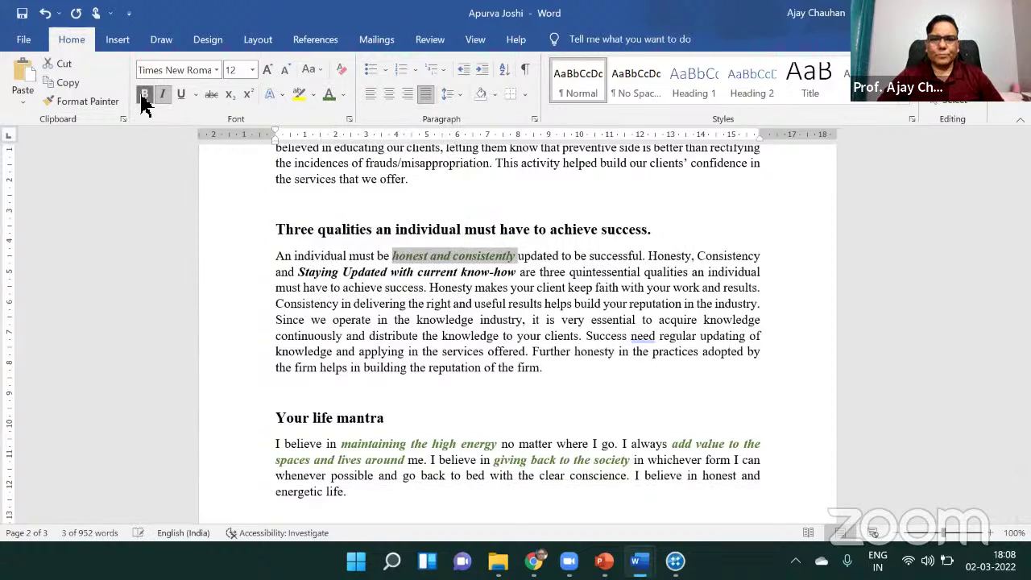
{"action": "left_click", "coordinate": [453, 287]}
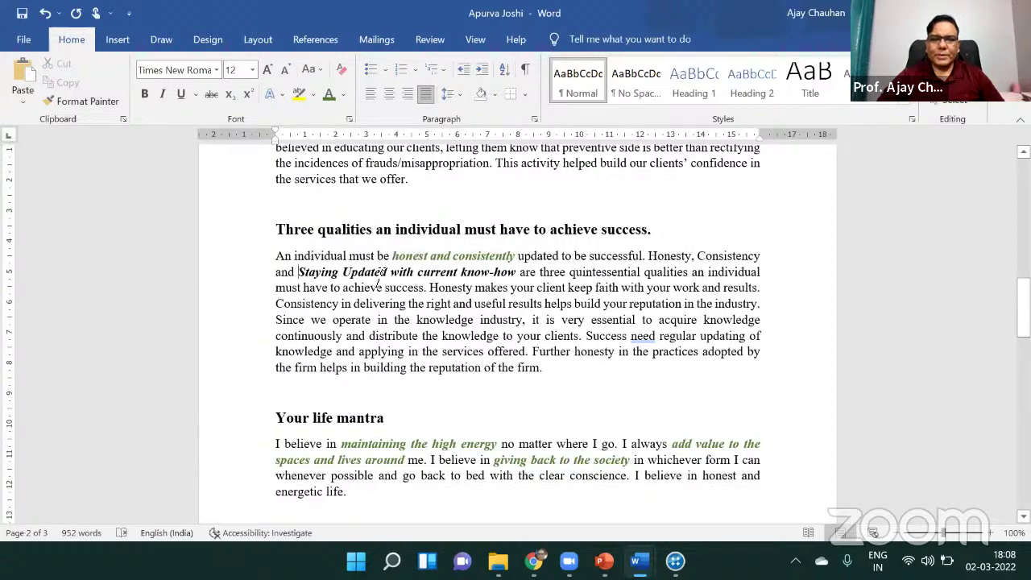
Colour "Staying Updated with current know-how" the same dark green and return to the beginning of the transcript
{"action": "left_click_drag", "start_coordinate": [380, 278], "coordinate": [517, 276]}
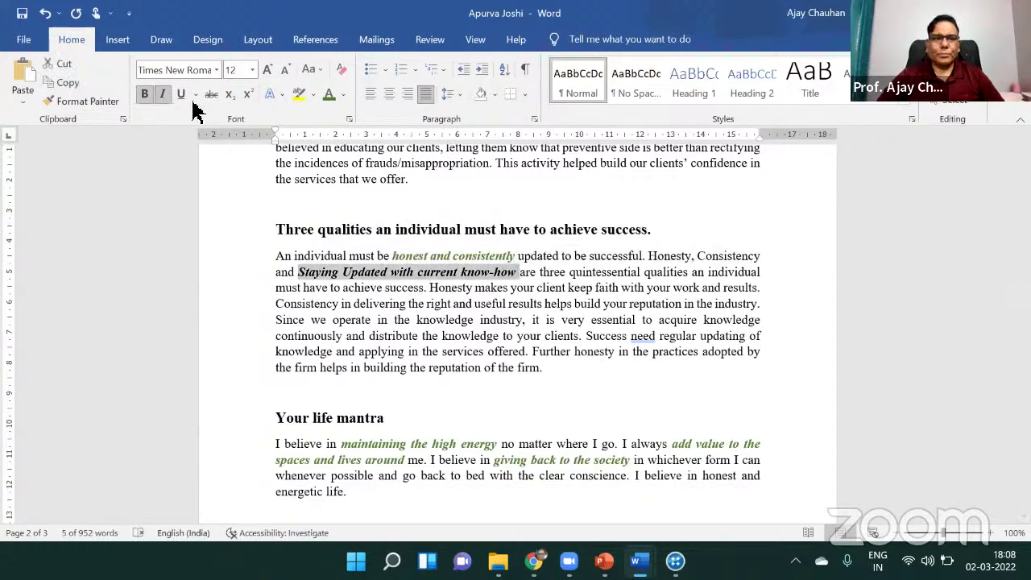
{"action": "left_click", "coordinate": [328, 95]}
{"action": "left_click", "coordinate": [484, 321]}
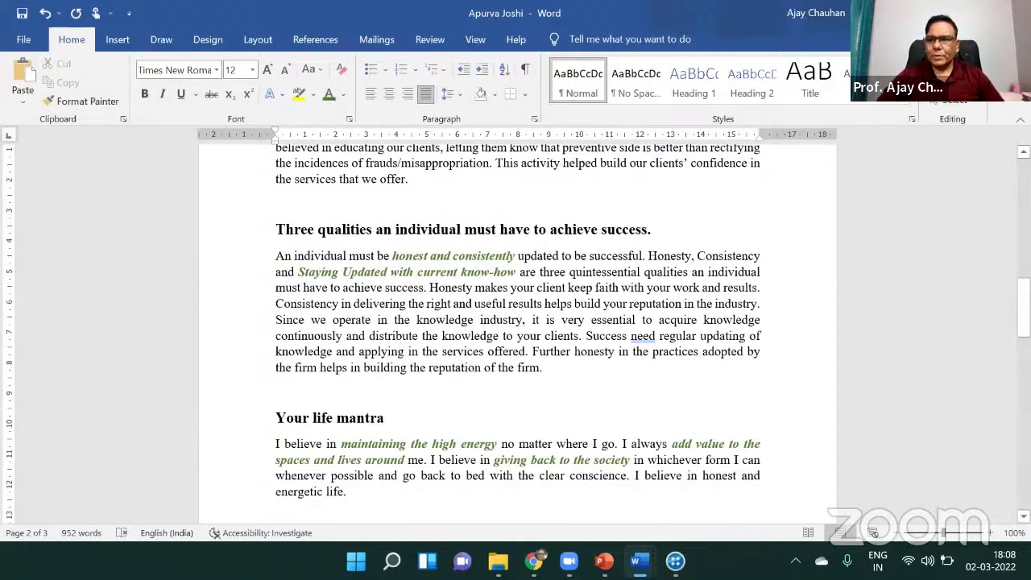
{"action": "left_click_drag", "start_coordinate": [1023, 309], "coordinate": [1024, 191]}
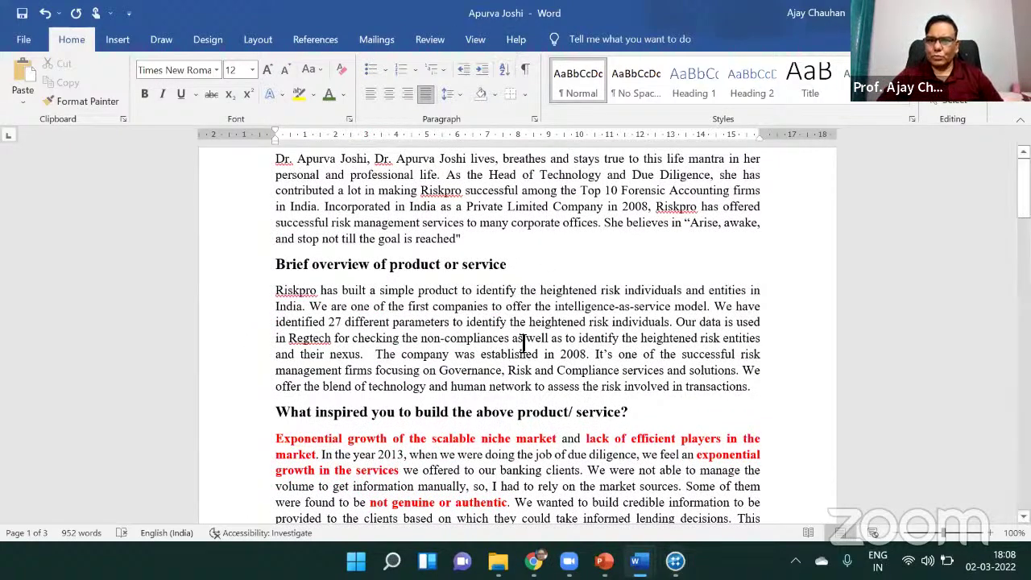
{"action": "mouse_move", "coordinate": [675, 562]}
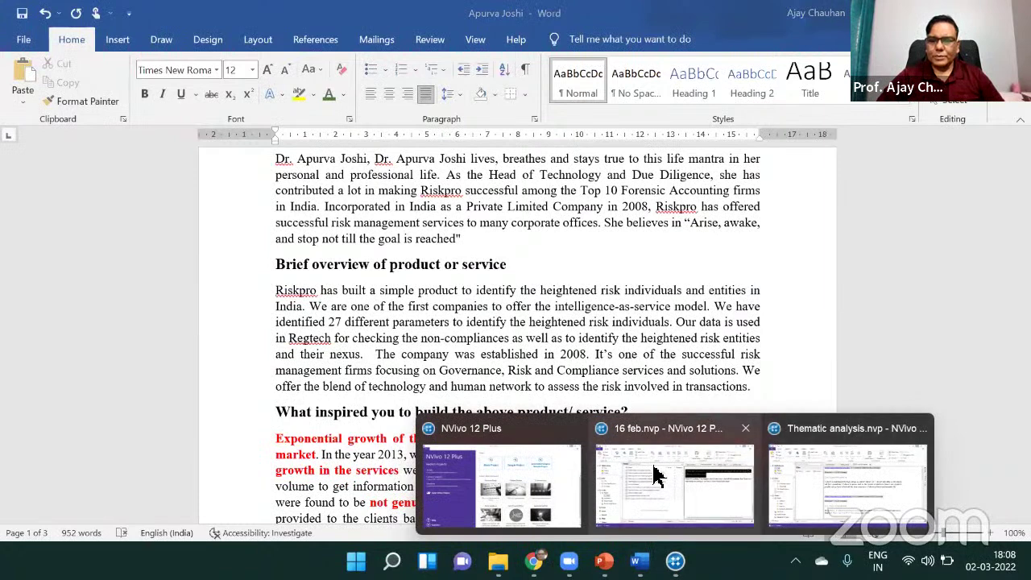
{"action": "left_click", "coordinate": [545, 477]}
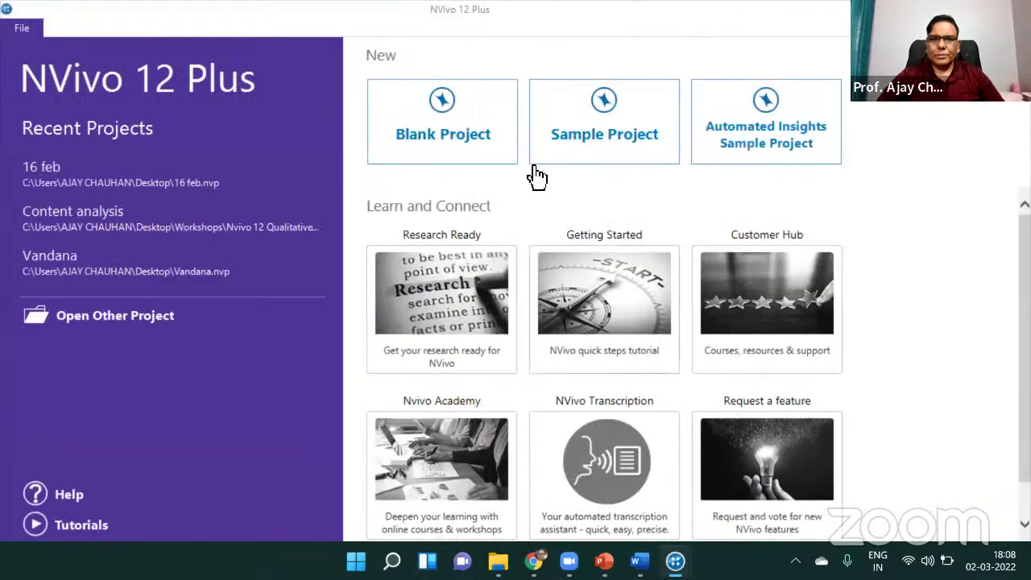
{"action": "left_click", "coordinate": [472, 133]}
{"action": "left_click", "coordinate": [740, 187]}
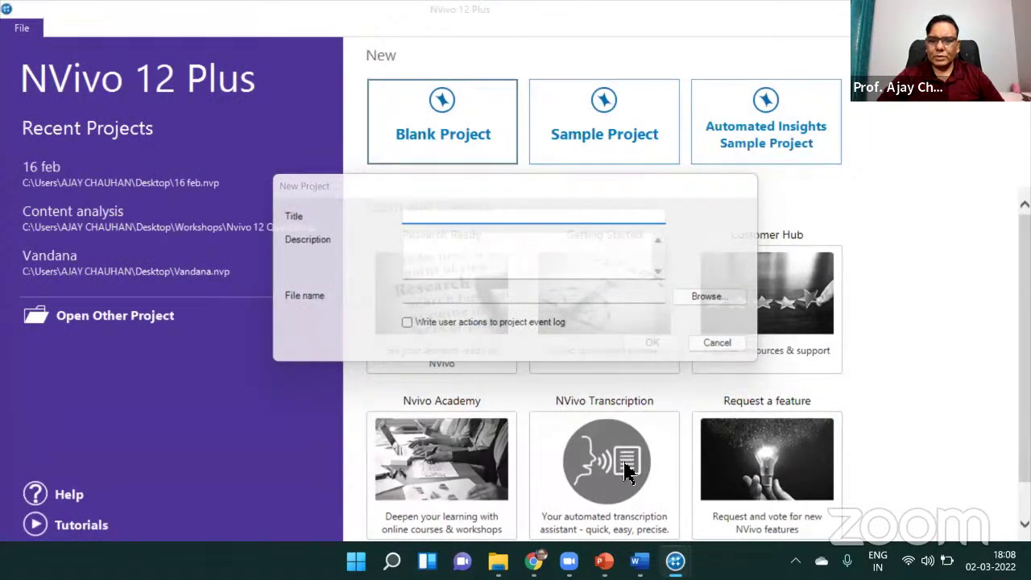
{"action": "left_click", "coordinate": [640, 562]}
Switch to the 16 feb project in NVivo and delete the first interview transcript from its files
{"action": "mouse_move", "coordinate": [675, 561]}
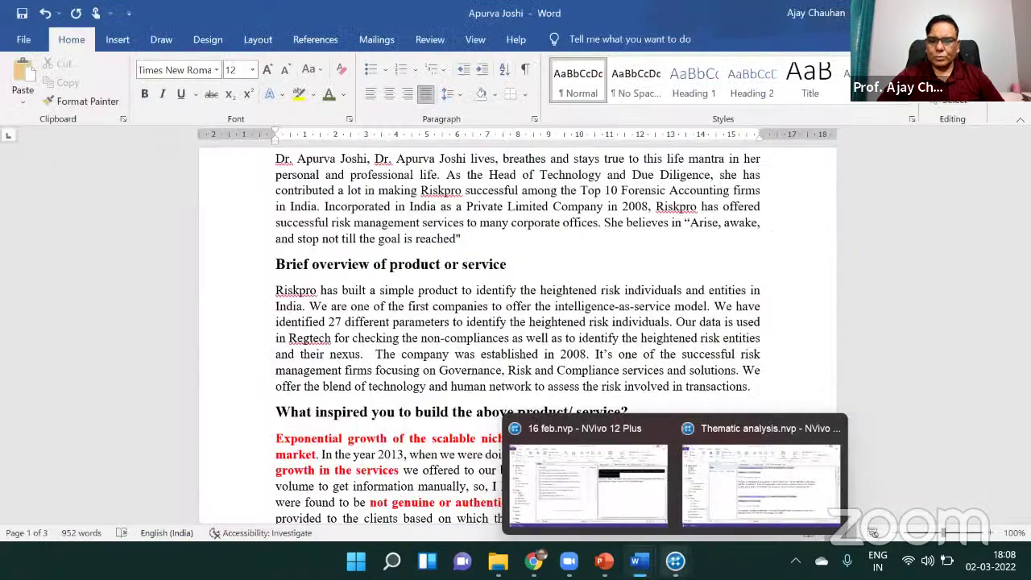
{"action": "left_click", "coordinate": [714, 476]}
{"action": "mouse_move", "coordinate": [675, 562]}
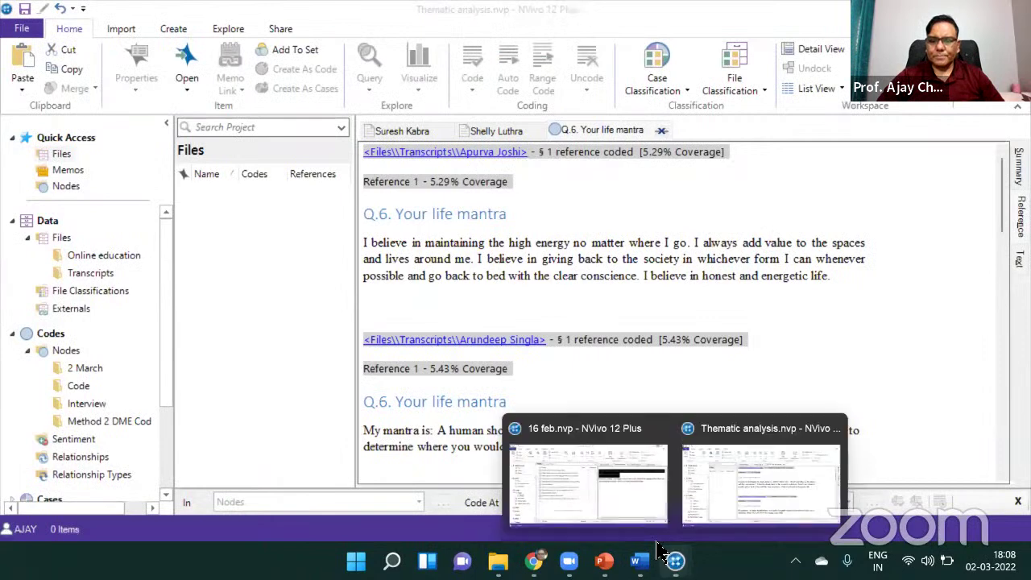
{"action": "left_click", "coordinate": [614, 485]}
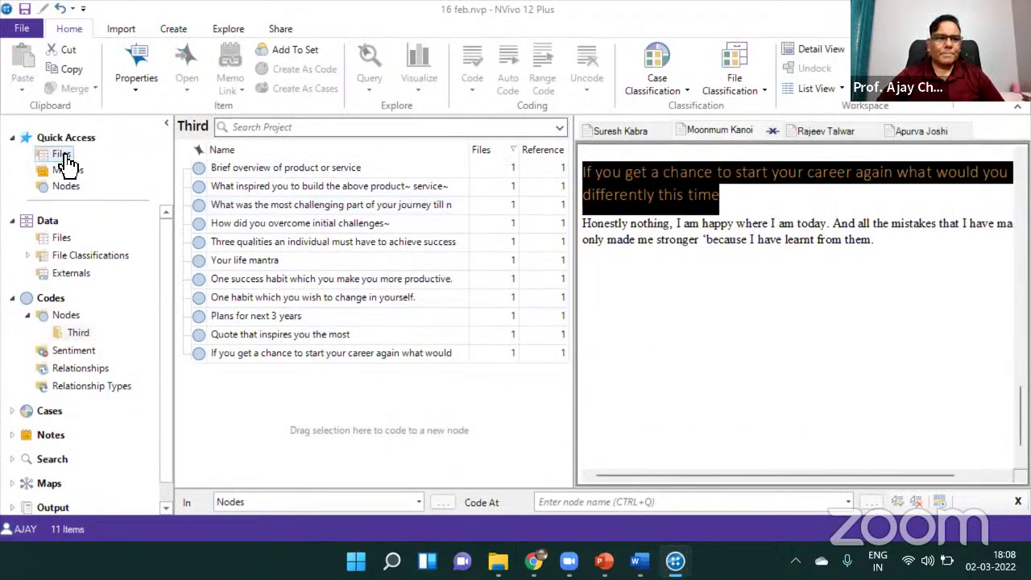
{"action": "left_click", "coordinate": [64, 156]}
{"action": "right_click", "coordinate": [219, 169]}
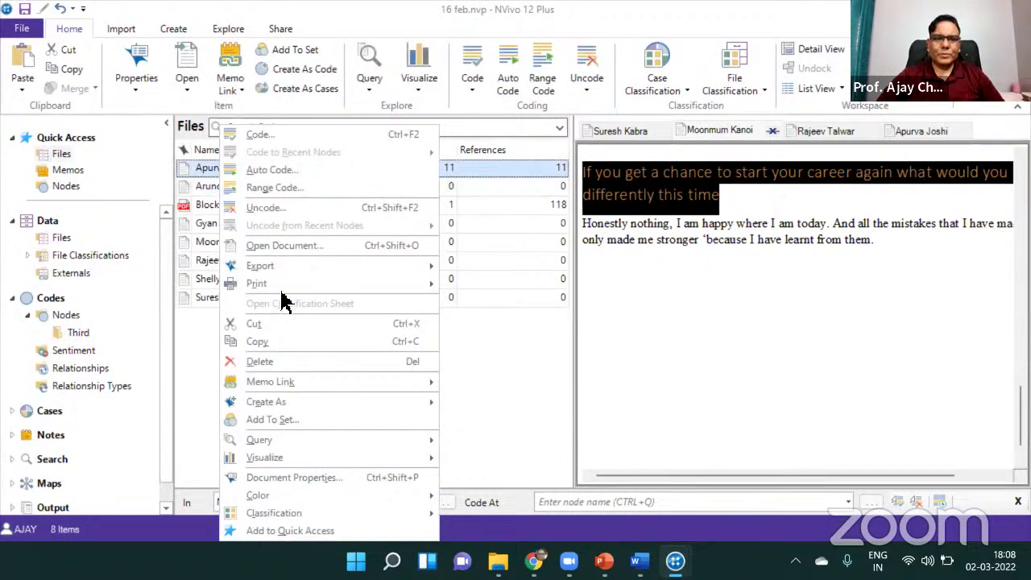
{"action": "left_click", "coordinate": [276, 323]}
{"action": "right_click", "coordinate": [230, 171]}
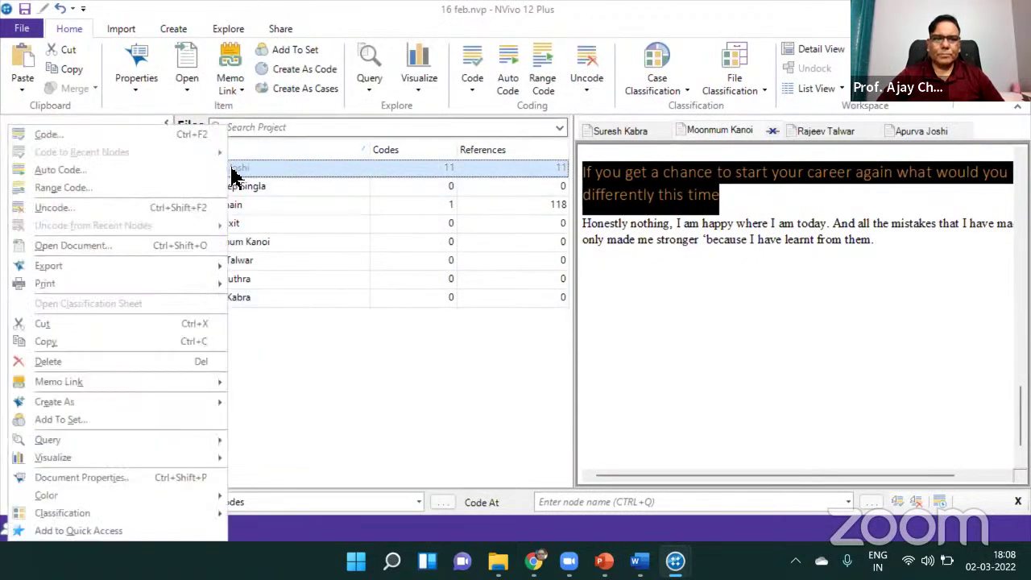
{"action": "left_click", "coordinate": [53, 364]}
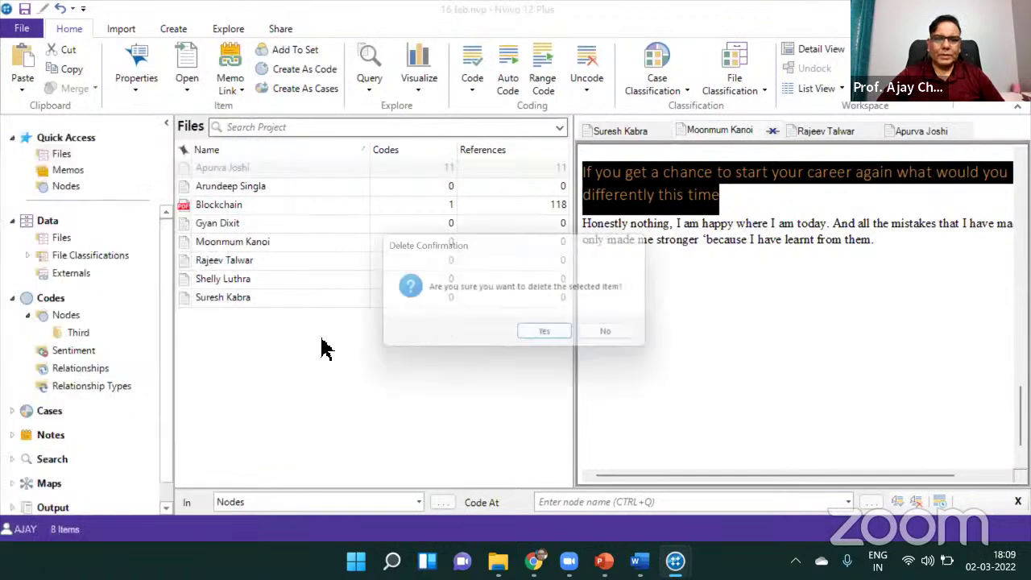
{"action": "left_click", "coordinate": [548, 338]}
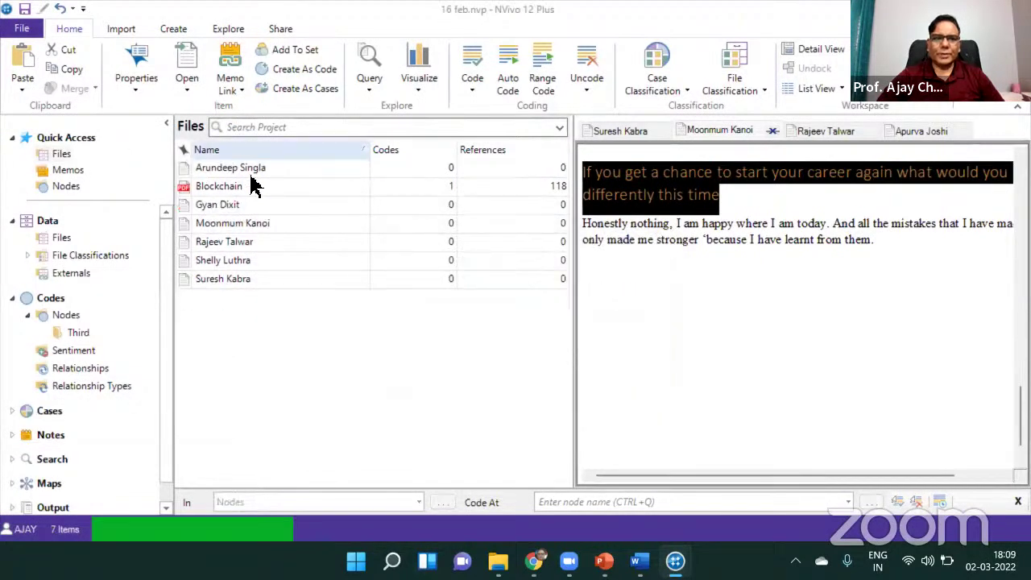
Try to import the first interview transcript from the Transcript folder into the 16 feb project
{"action": "left_click", "coordinate": [123, 32]}
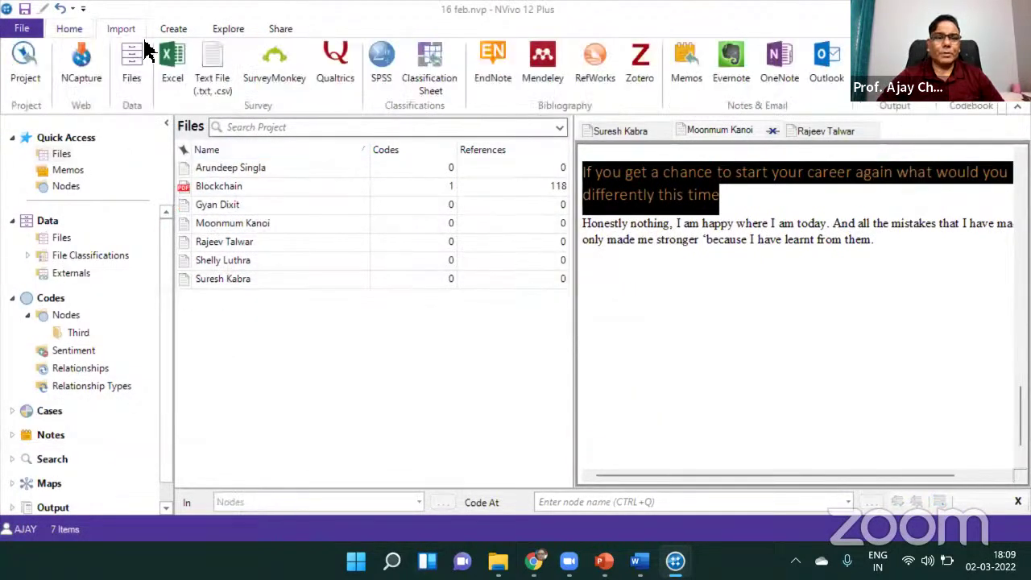
{"action": "left_click", "coordinate": [132, 62]}
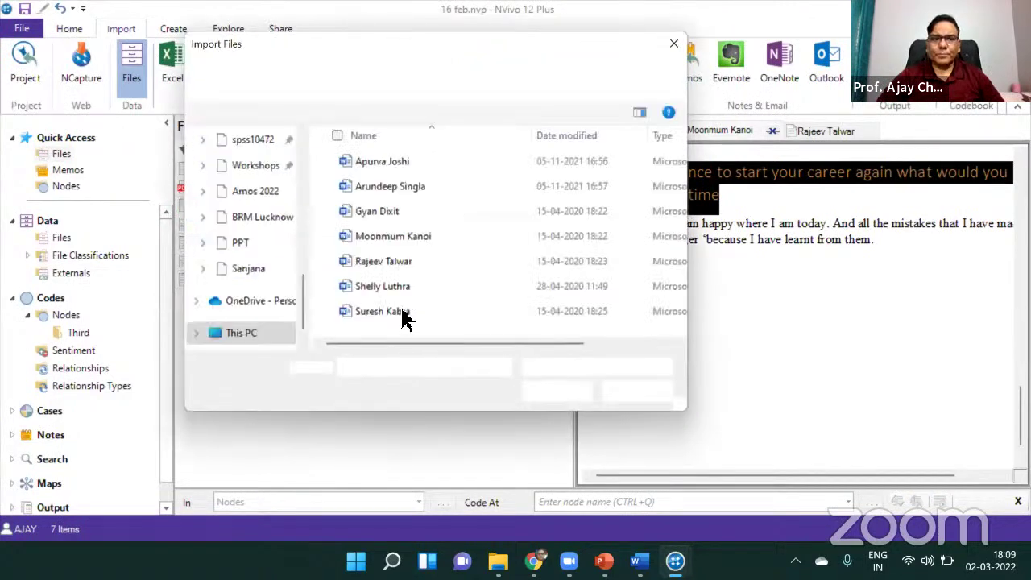
{"action": "double_click", "coordinate": [390, 167]}
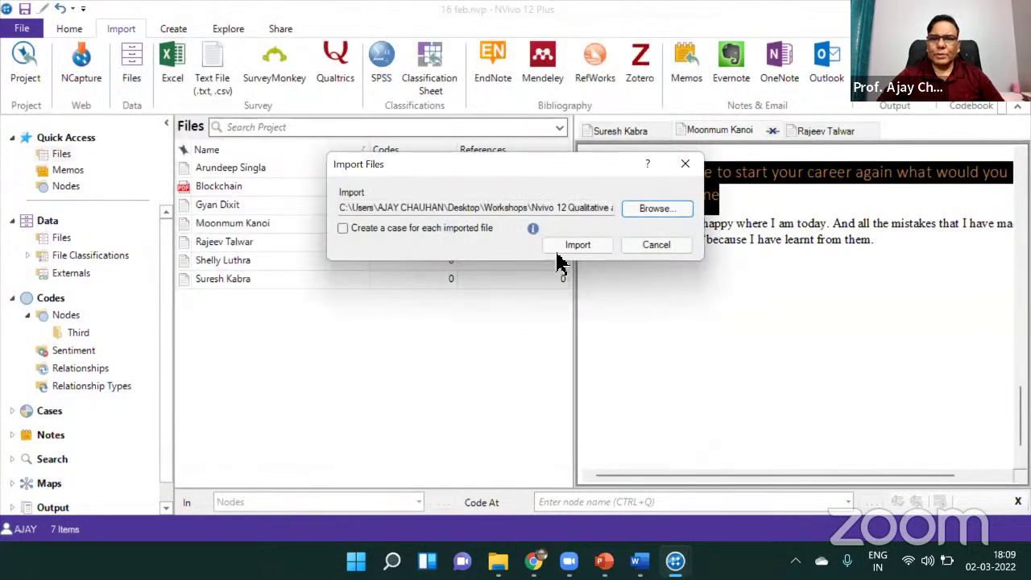
{"action": "left_click", "coordinate": [585, 244]}
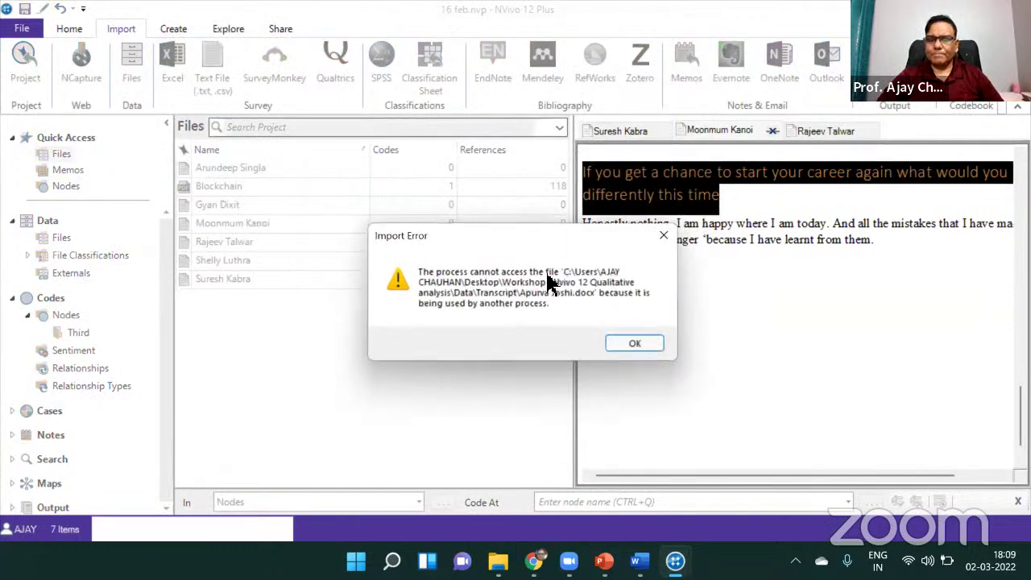
{"action": "left_click", "coordinate": [631, 344]}
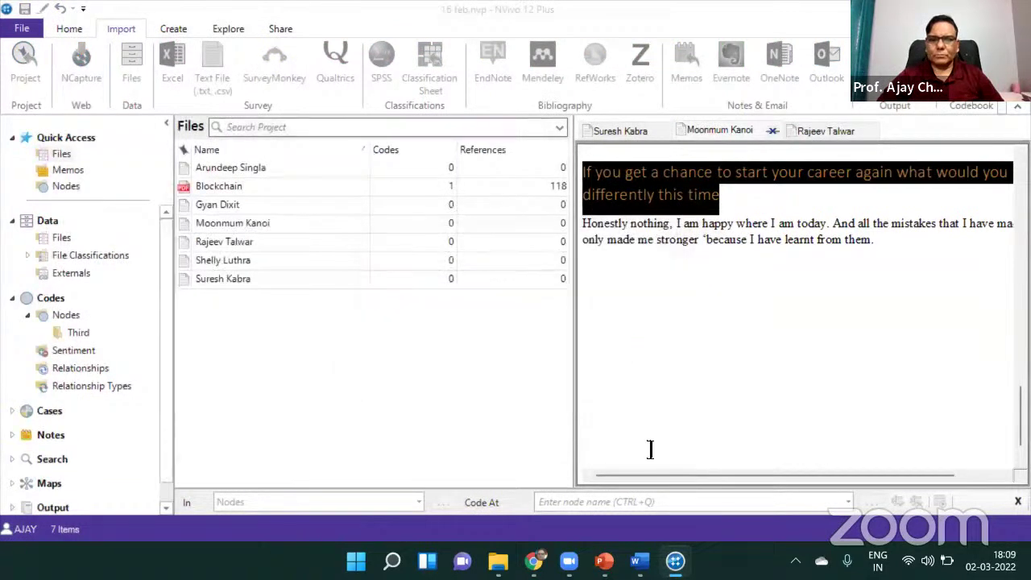
Close the colour-coded interview transcript in Word, saving its changes
{"action": "key", "text": "super+5"}
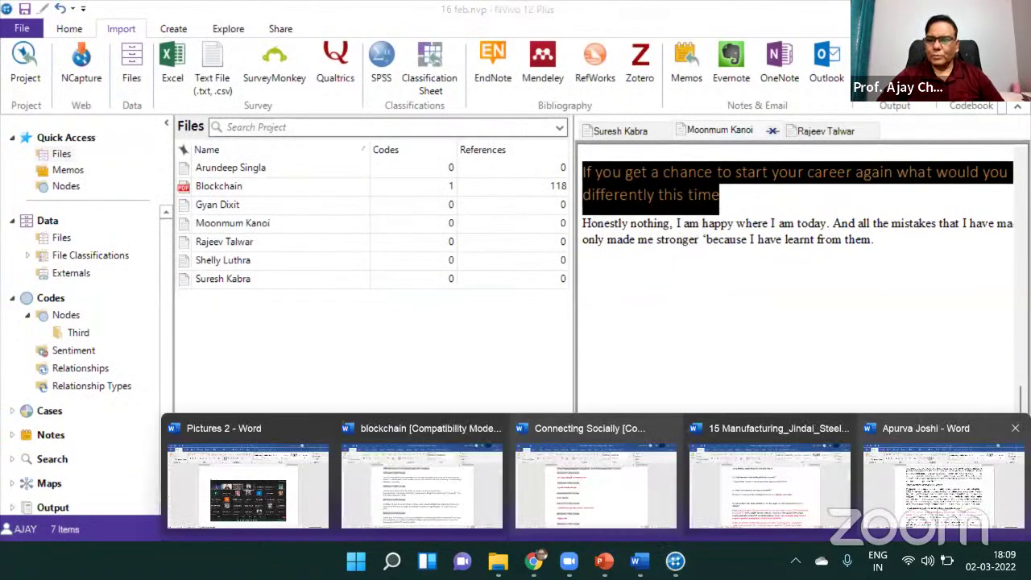
{"action": "left_click", "coordinate": [1015, 428]}
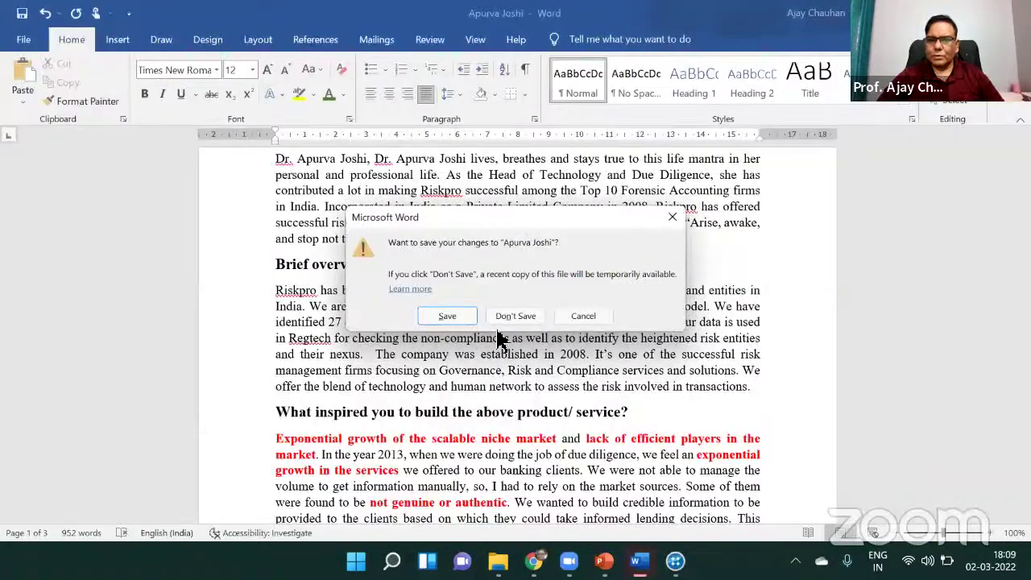
{"action": "left_click", "coordinate": [455, 317]}
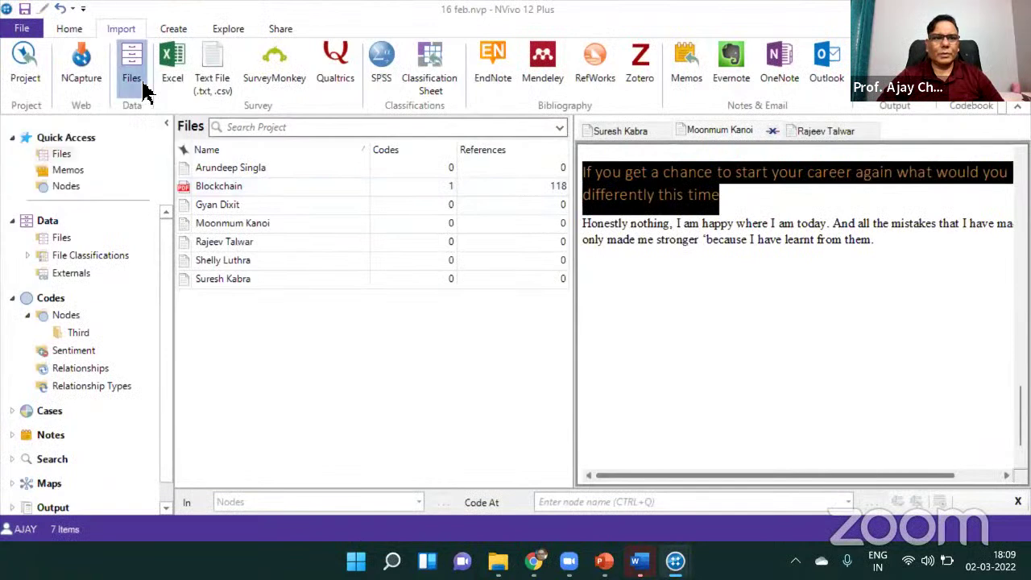
Import the colour-coded first interview transcript into the 16 feb project and accept its default document properties
{"action": "left_click", "coordinate": [133, 81]}
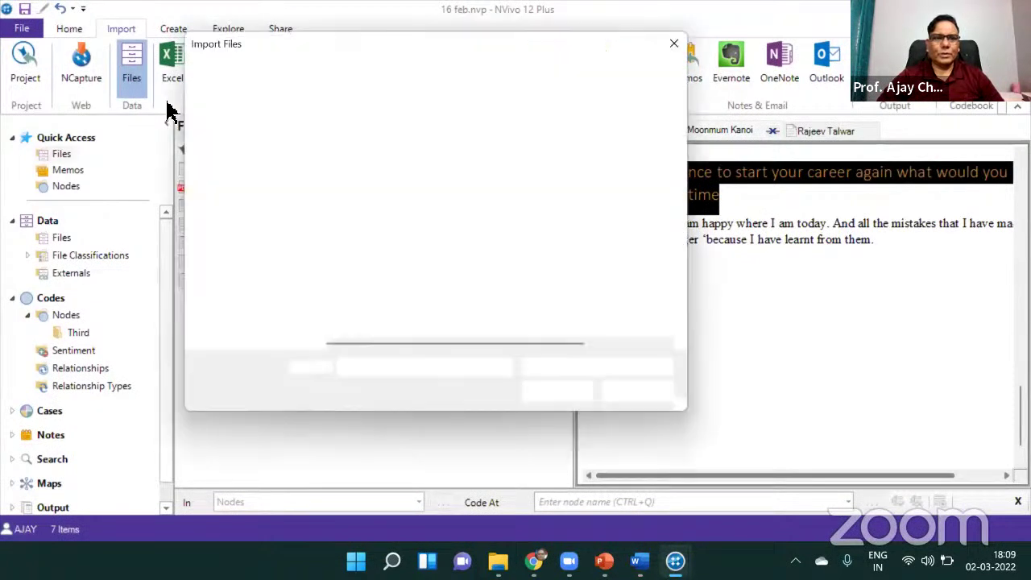
{"action": "left_click", "coordinate": [395, 170]}
{"action": "double_click", "coordinate": [397, 173]}
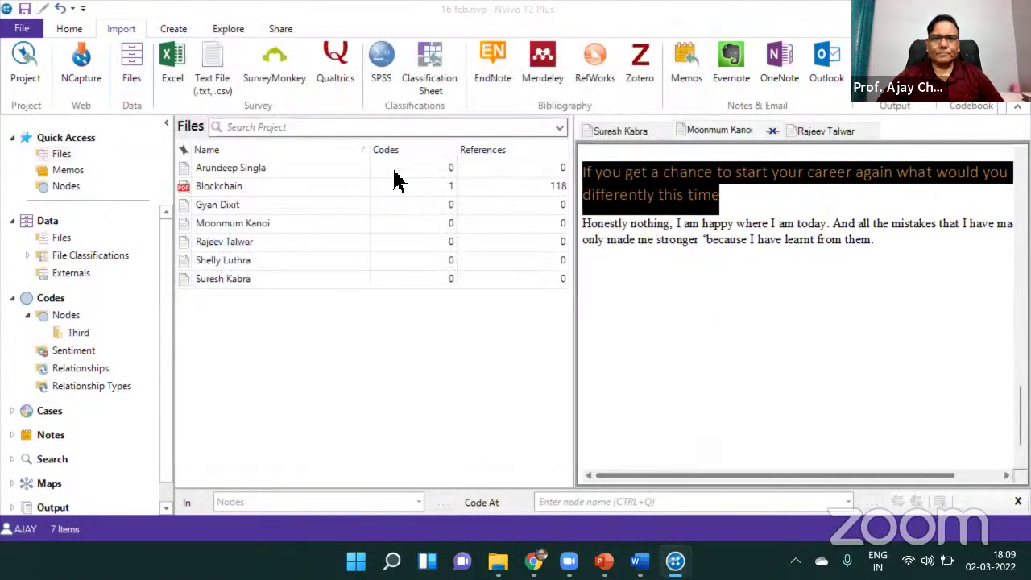
{"action": "left_click", "coordinate": [581, 247]}
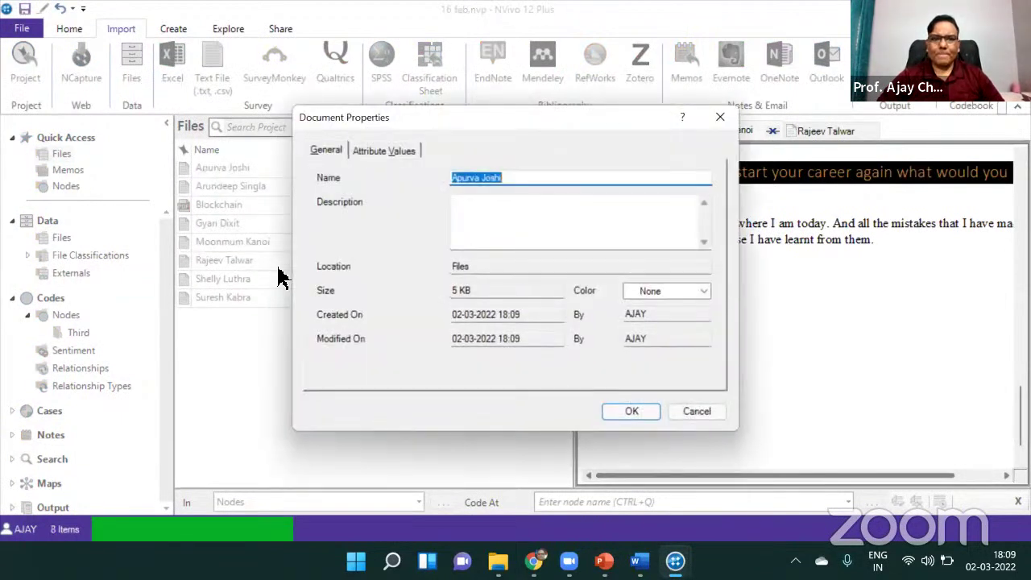
{"action": "left_click", "coordinate": [641, 414]}
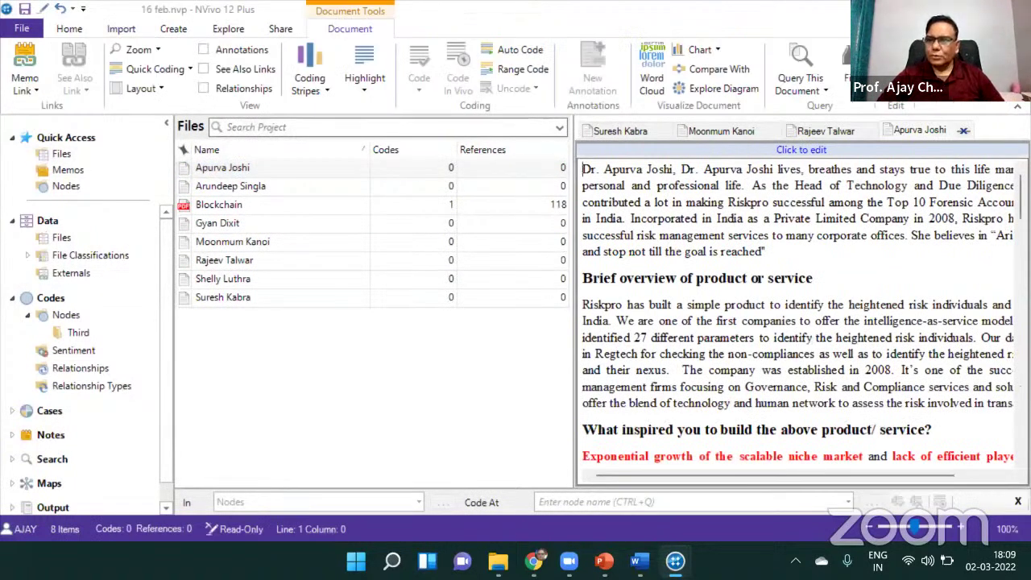
Create a new top-level node named "Inspiration" for the red-coded passages in the imported transcript
{"action": "scroll", "coordinate": [798, 314], "scroll_direction": "down", "scroll_amount": 4}
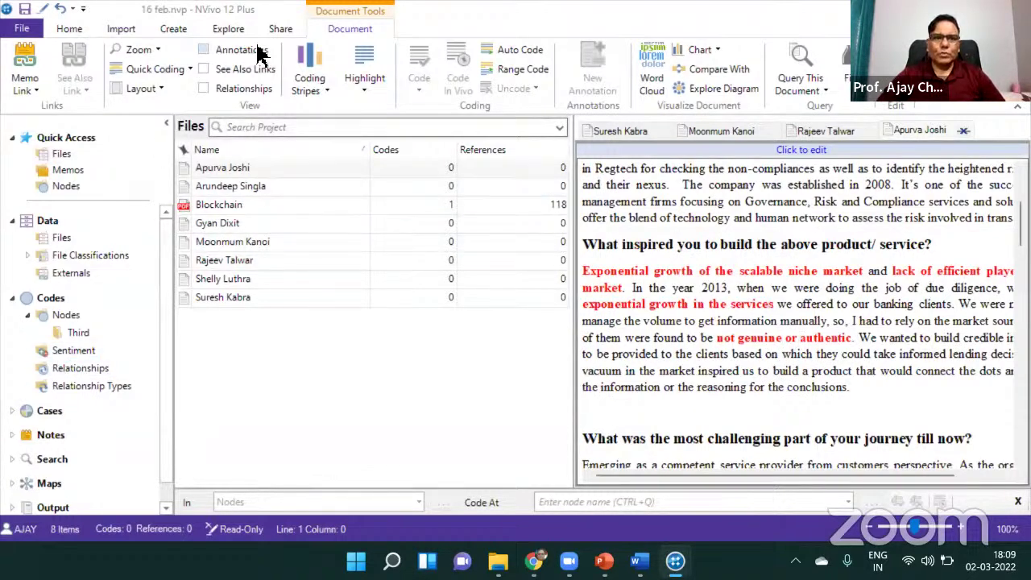
{"action": "left_click", "coordinate": [173, 29]}
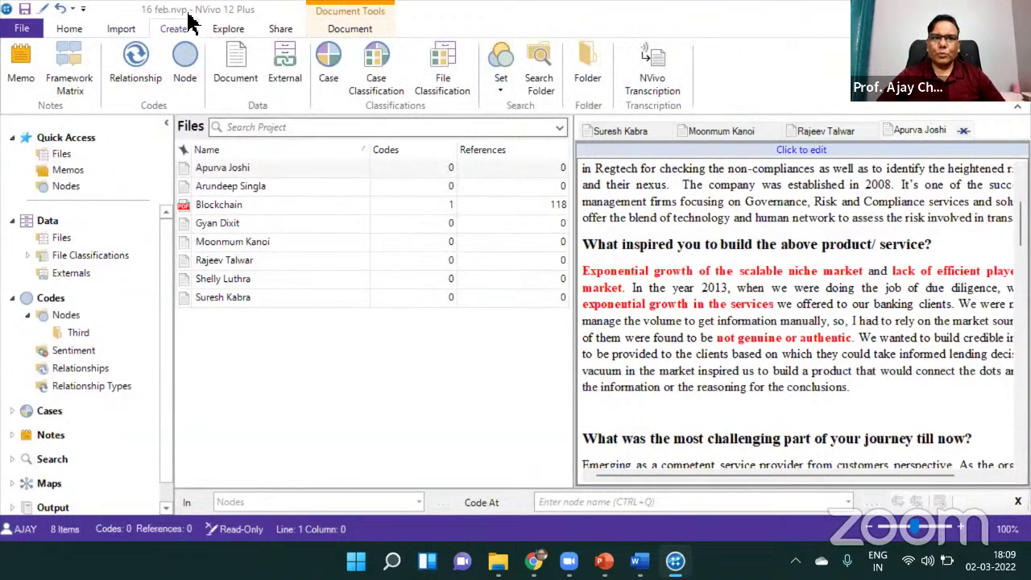
{"action": "left_click", "coordinate": [185, 61]}
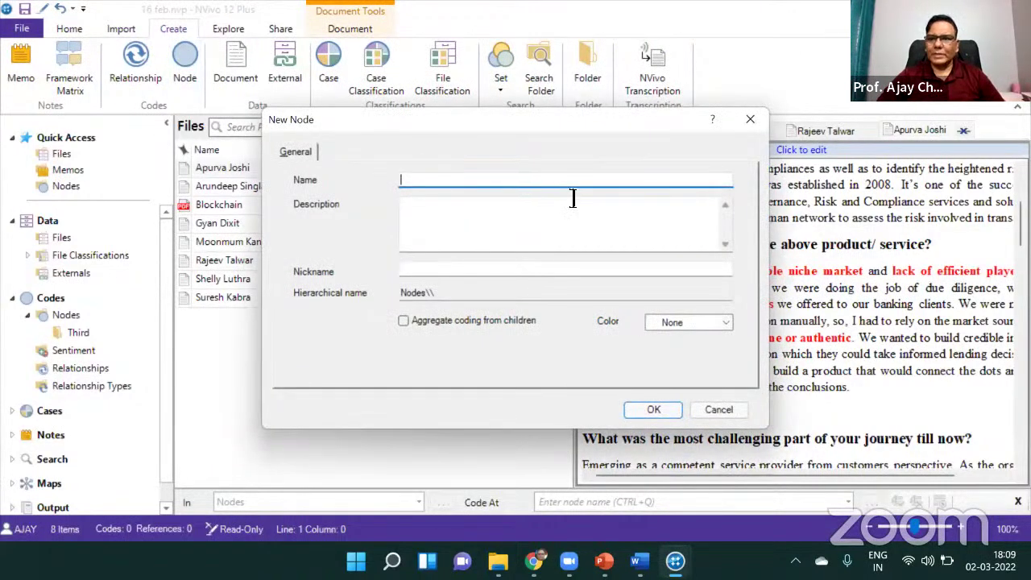
{"action": "left_click_drag", "start_coordinate": [512, 125], "coordinate": [347, 106]}
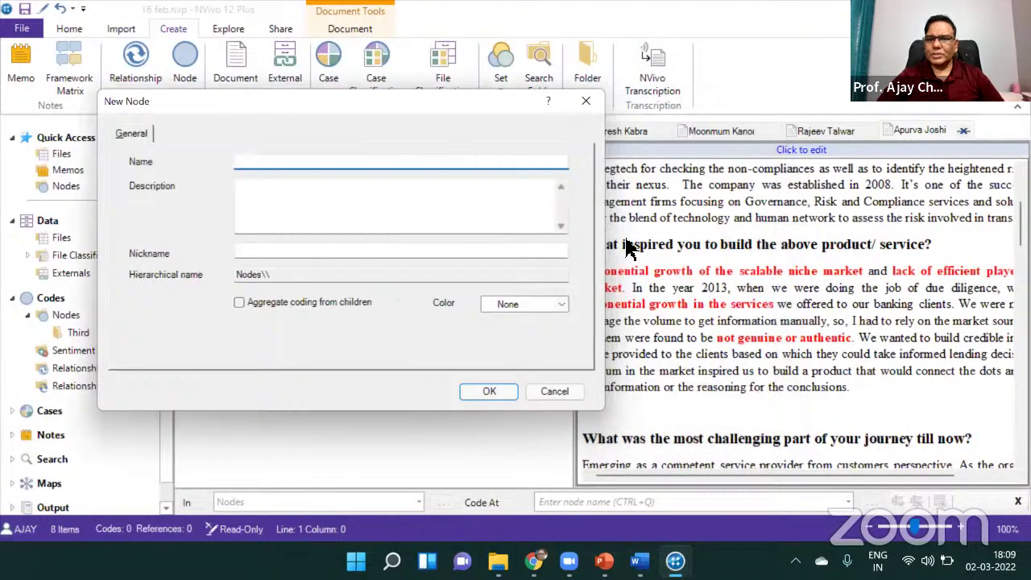
{"action": "type", "text": "Inspiration"}
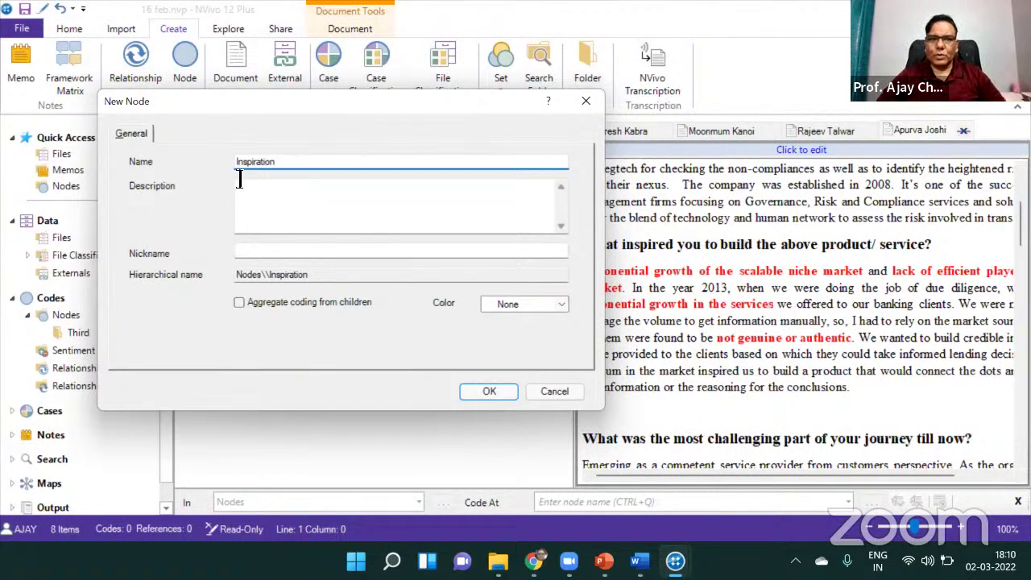
{"action": "left_click", "coordinate": [487, 391]}
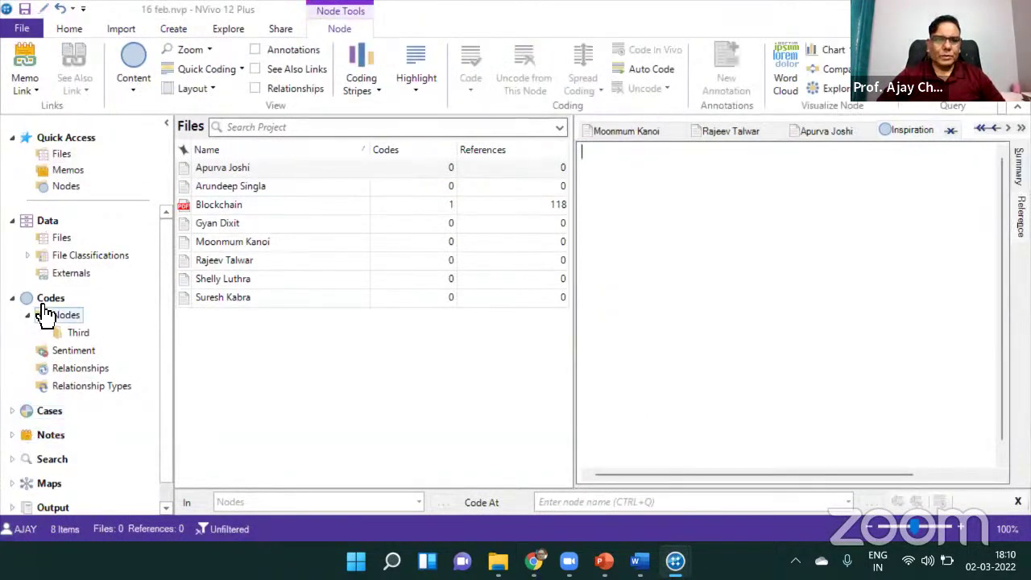
Save the project and display the node list beside the open first interview transcript
{"action": "left_click", "coordinate": [48, 318]}
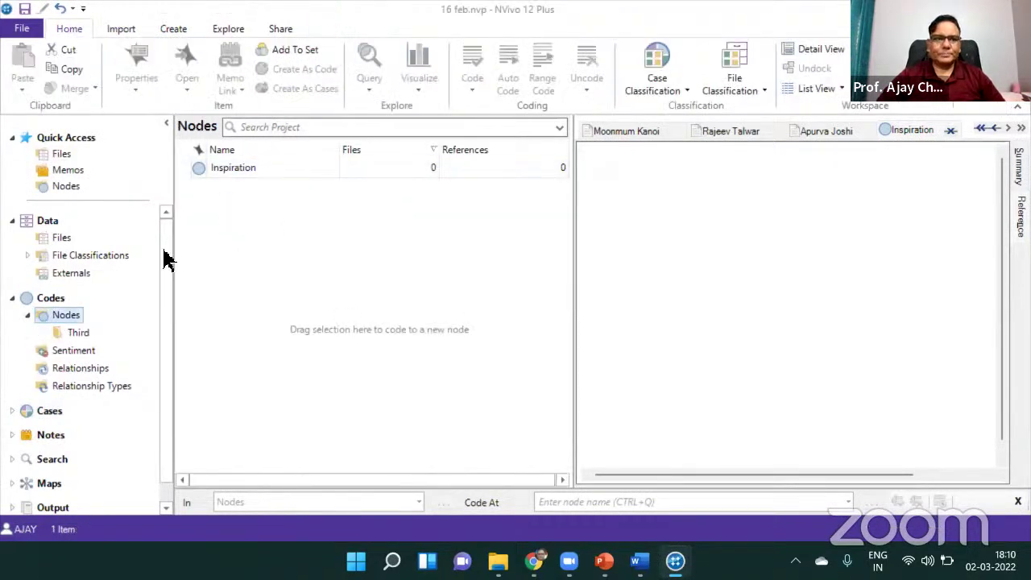
{"action": "left_click", "coordinate": [65, 238]}
{"action": "double_click", "coordinate": [231, 170]}
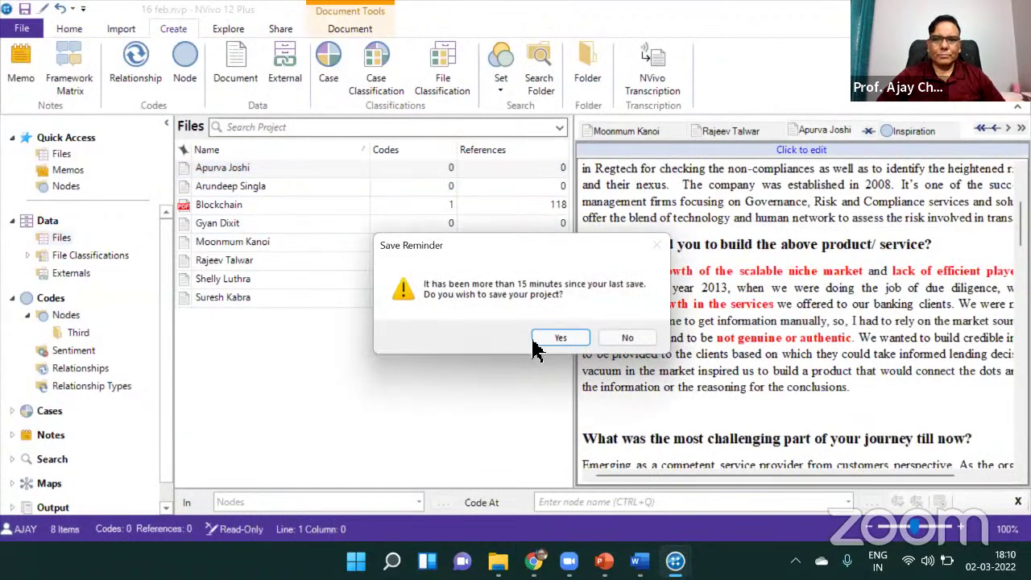
{"action": "left_click", "coordinate": [561, 337]}
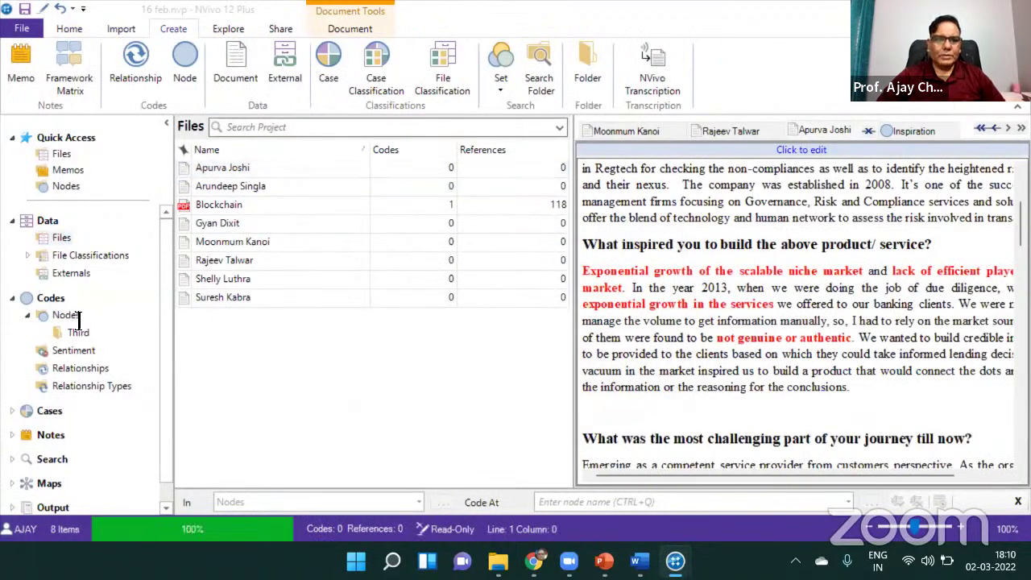
{"action": "left_click", "coordinate": [27, 315]}
{"action": "left_click", "coordinate": [48, 315]}
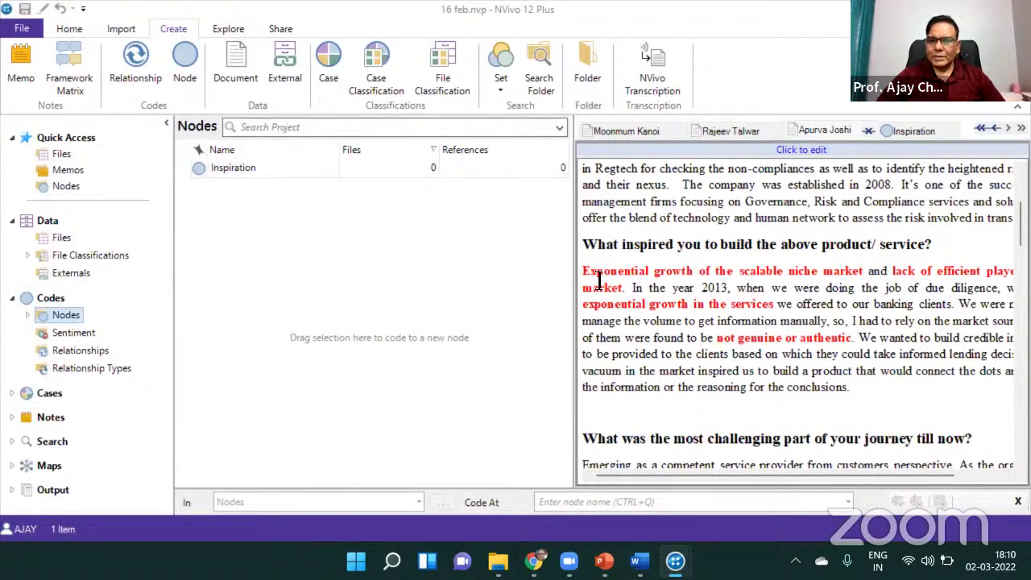
Code the four red phrases in the answer about what inspired the product or service at the Inspiration node
{"action": "left_click_drag", "start_coordinate": [585, 275], "coordinate": [869, 272]}
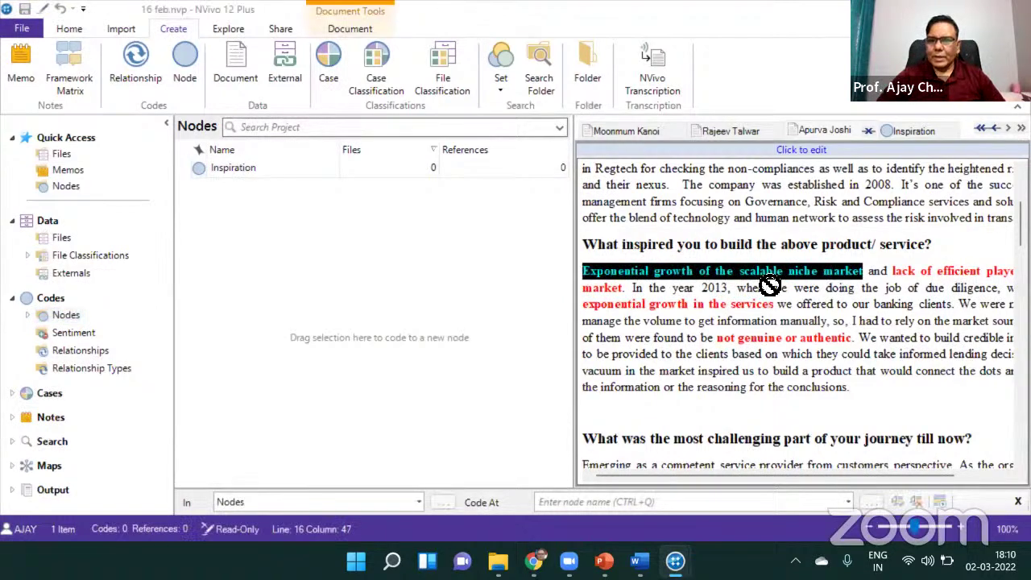
{"action": "left_click_drag", "start_coordinate": [766, 274], "coordinate": [246, 181]}
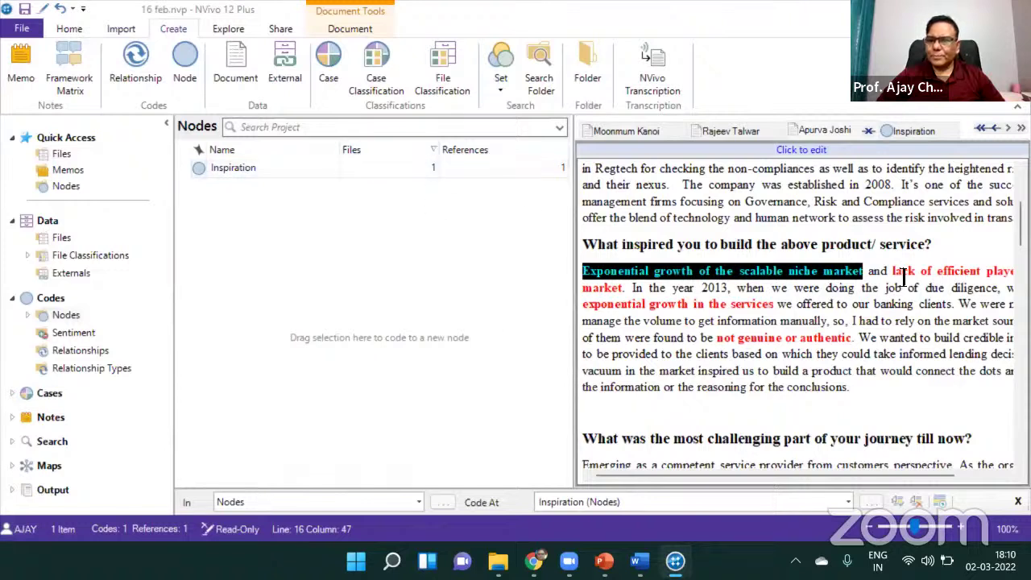
{"action": "left_click_drag", "start_coordinate": [893, 271], "coordinate": [242, 175]}
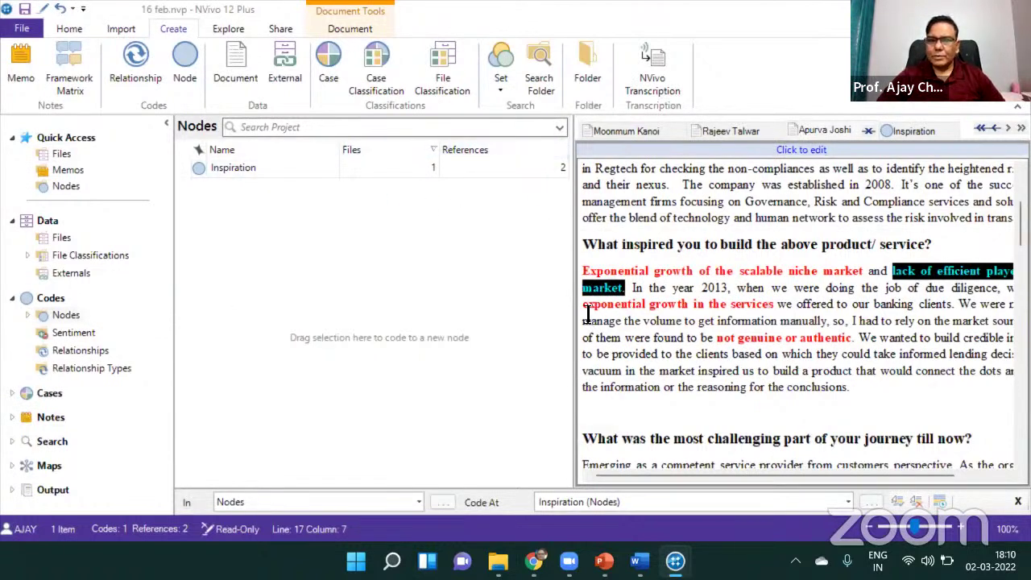
{"action": "left_click_drag", "start_coordinate": [583, 304], "coordinate": [779, 305]}
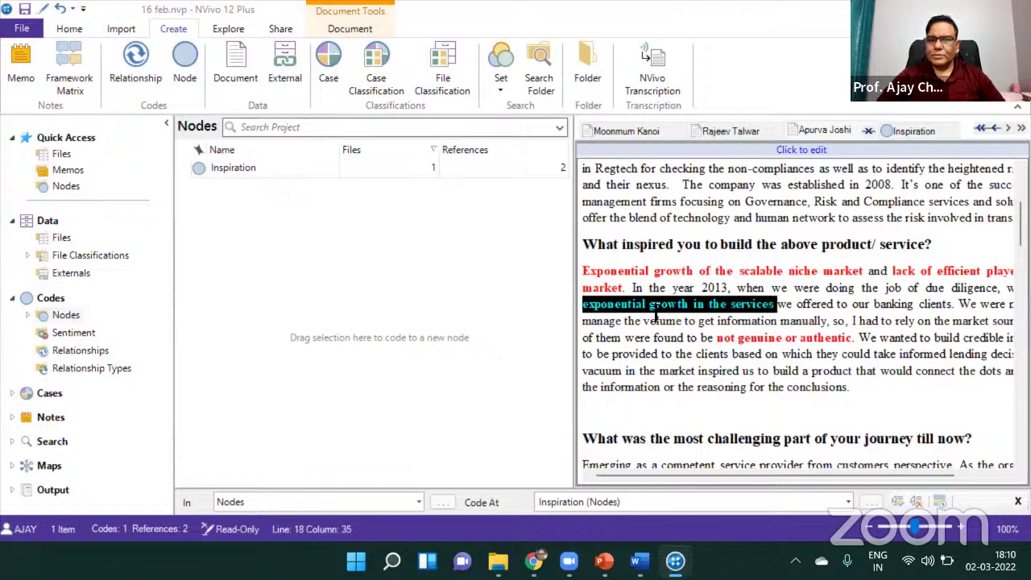
{"action": "left_click_drag", "start_coordinate": [608, 285], "coordinate": [247, 170]}
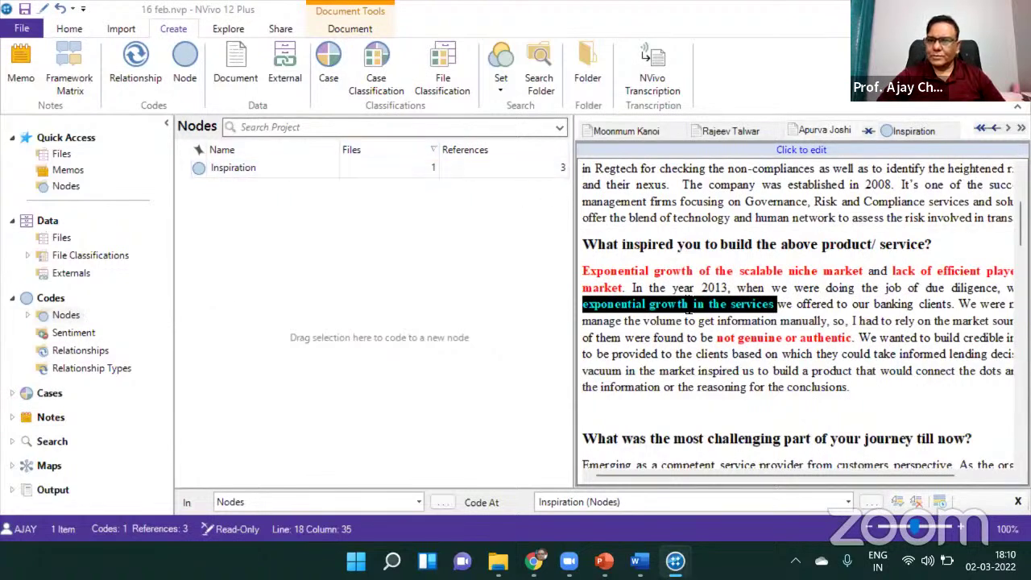
{"action": "left_click_drag", "start_coordinate": [718, 339], "coordinate": [856, 347]}
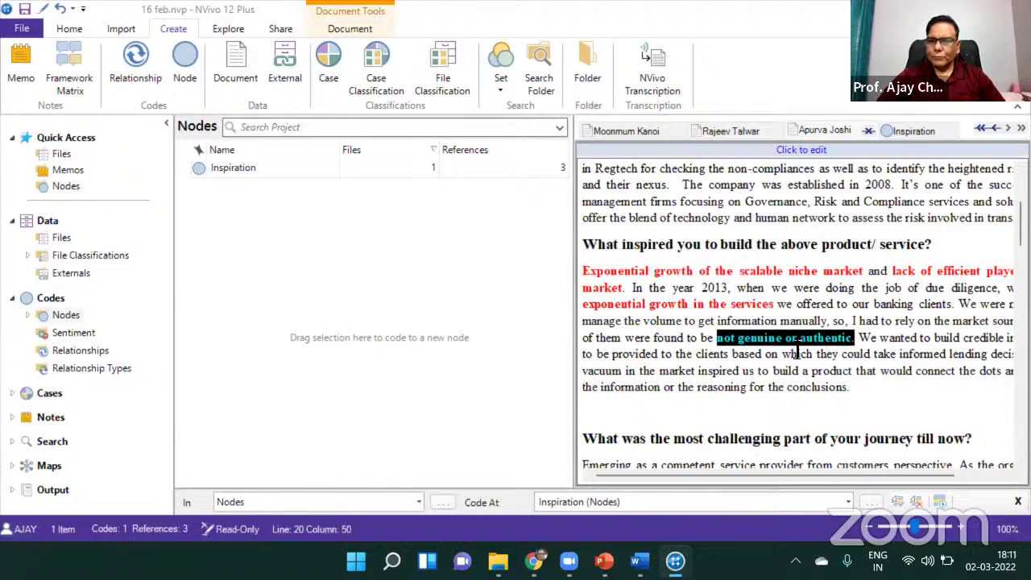
{"action": "left_click_drag", "start_coordinate": [794, 340], "coordinate": [242, 178]}
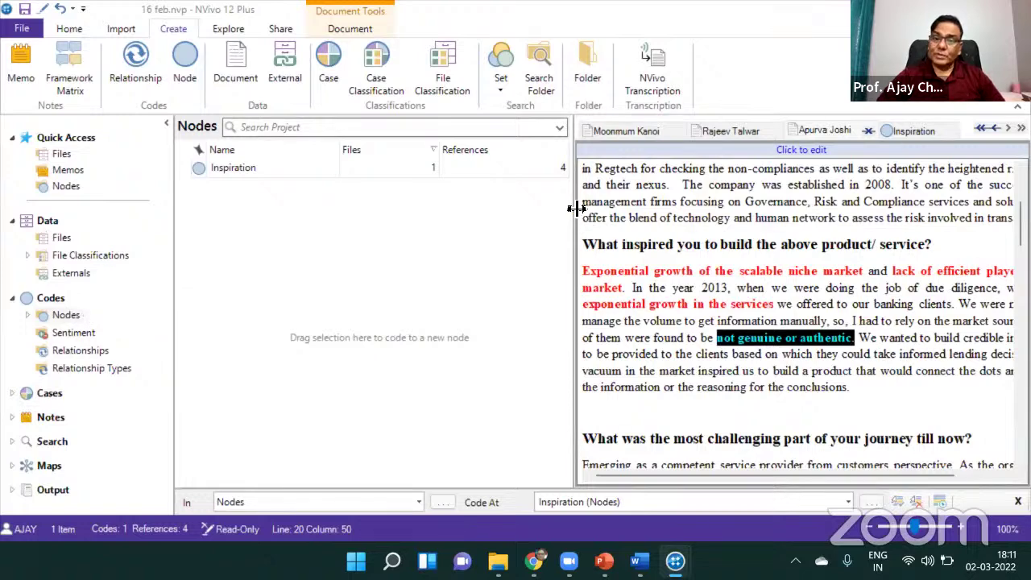
Widen the transcript pane and create a new node named "Entrepreneurial Qualities"
{"action": "left_click_drag", "start_coordinate": [577, 208], "coordinate": [473, 222]}
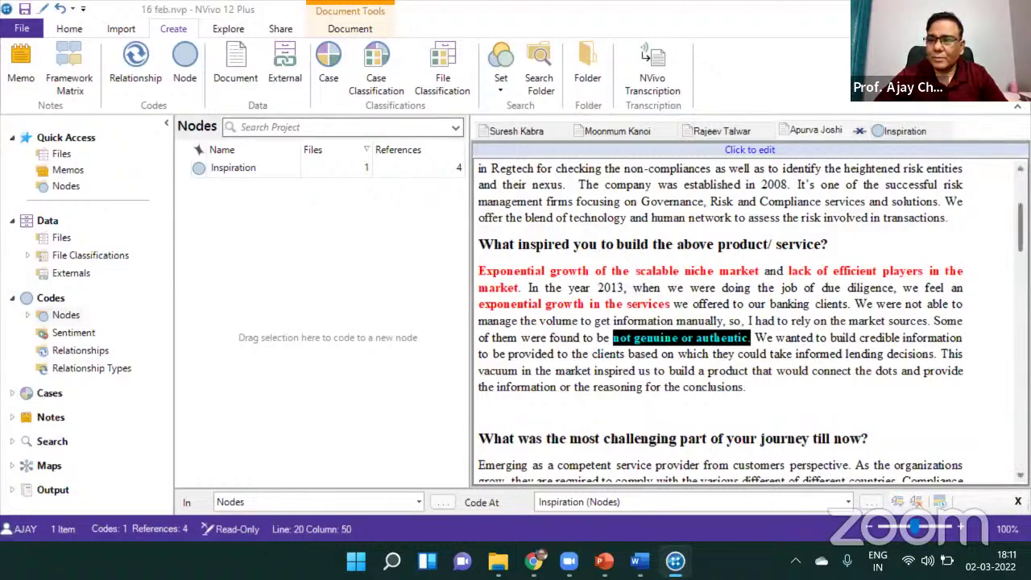
{"action": "scroll", "coordinate": [1021, 233], "scroll_direction": "down", "scroll_amount": 10}
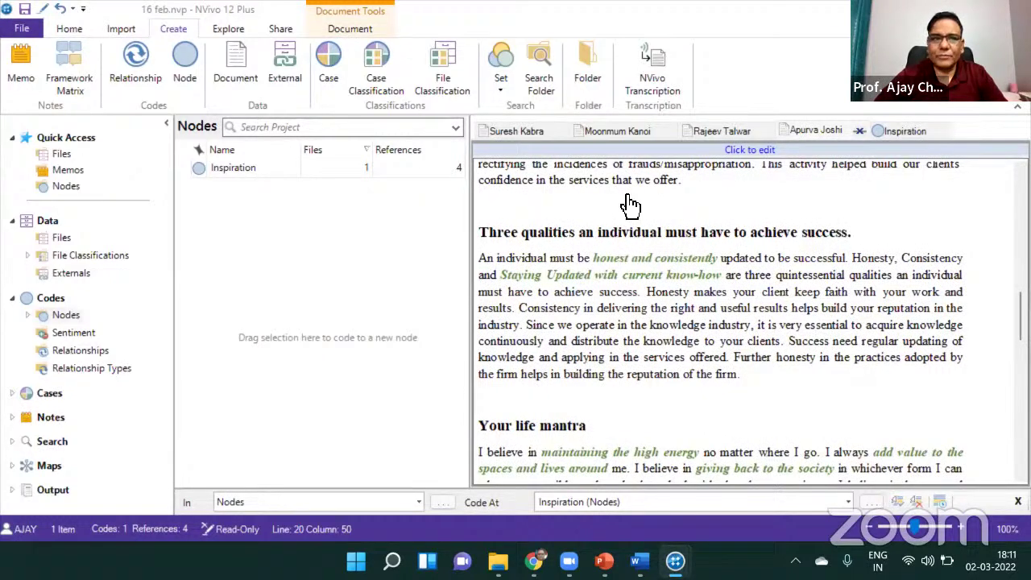
{"action": "left_click", "coordinate": [188, 69]}
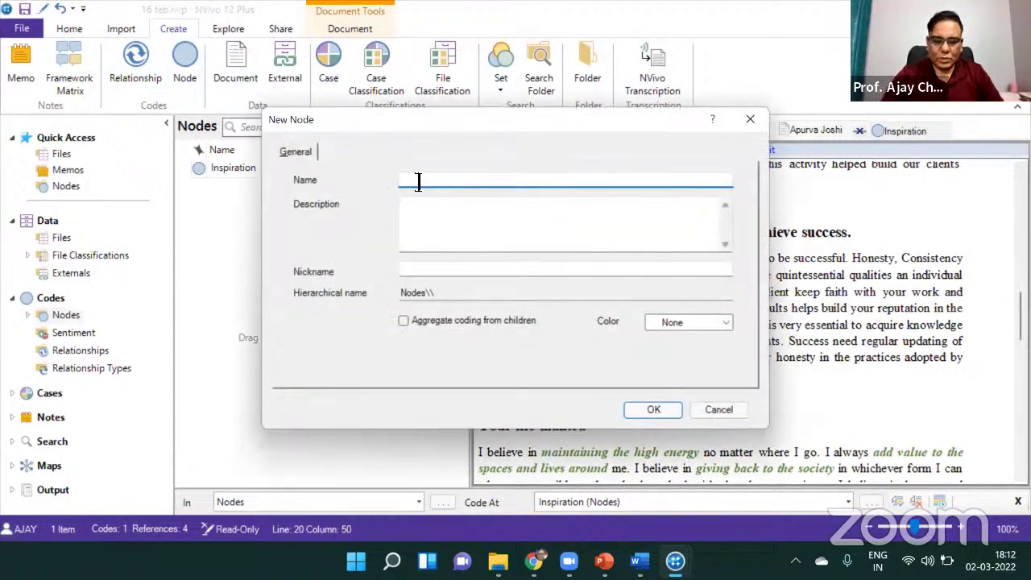
{"action": "type", "text": "Qualities"}
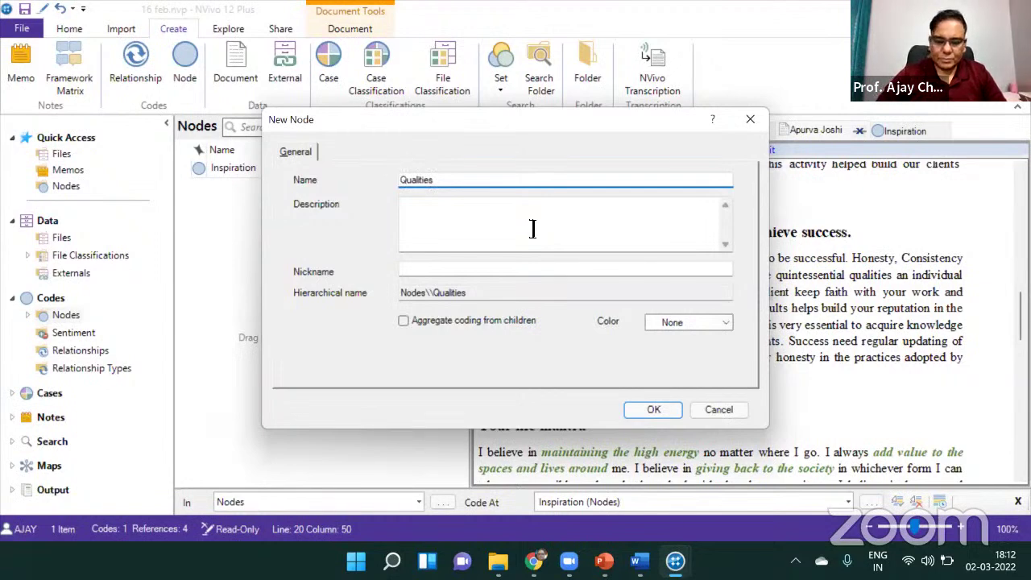
{"action": "left_click", "coordinate": [402, 180]}
{"action": "type", "text": "E"}
{"action": "type", "text": "ntrepren"}
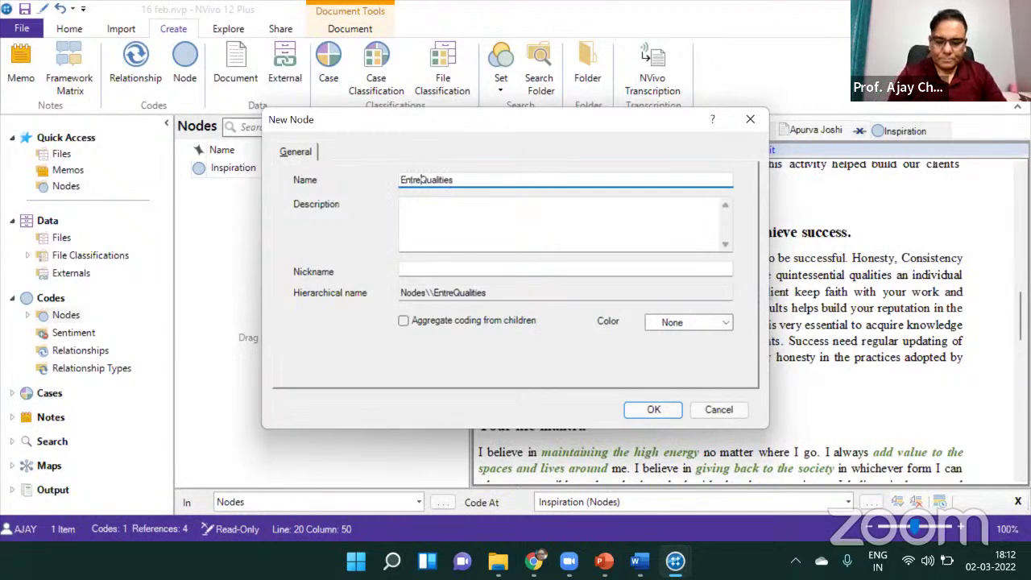
{"action": "type", "text": "eurial"}
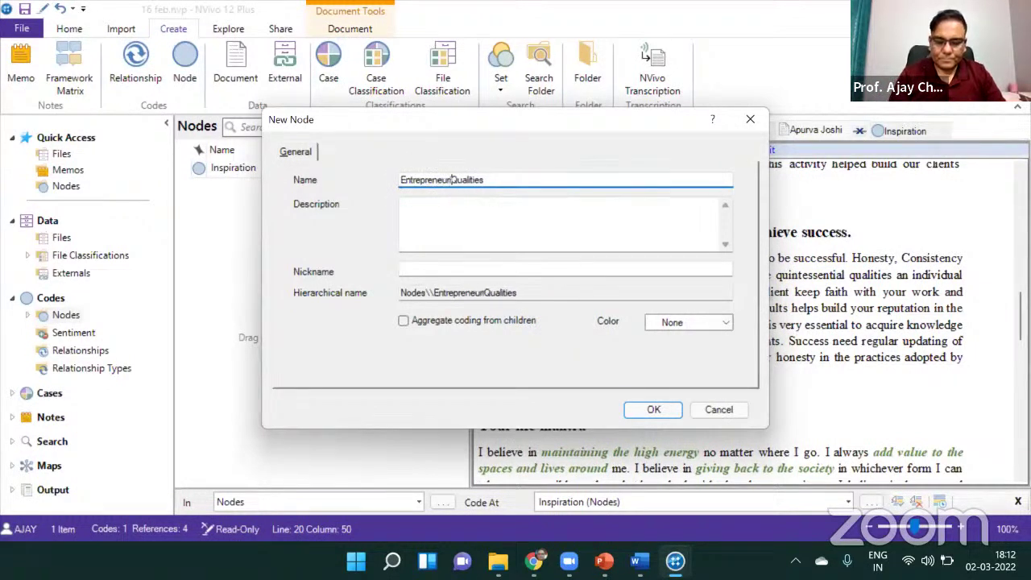
{"action": "left_click", "coordinate": [651, 410]}
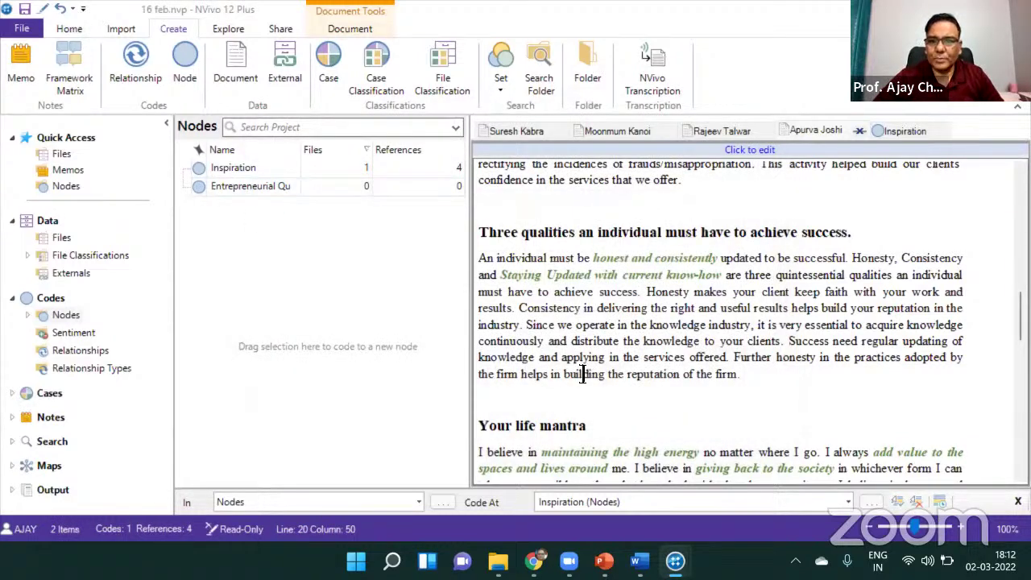
Code "honest and consistently" and "Staying Updated with current know-how" at the Entrepreneurial Qualities node
{"action": "left_click_drag", "start_coordinate": [594, 259], "coordinate": [719, 260]}
{"action": "left_click_drag", "start_coordinate": [612, 260], "coordinate": [254, 196]}
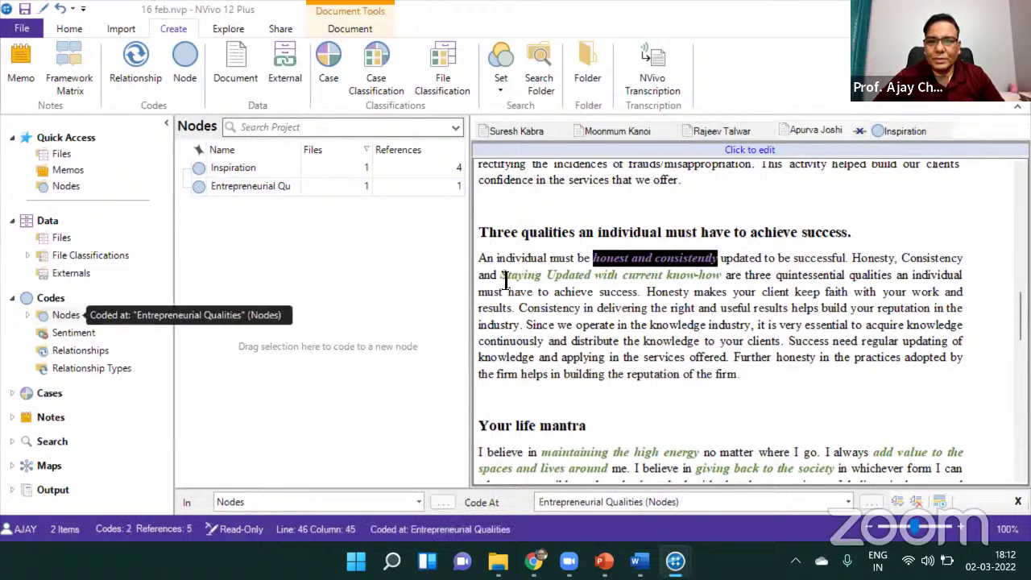
{"action": "left_click_drag", "start_coordinate": [500, 275], "coordinate": [265, 196]}
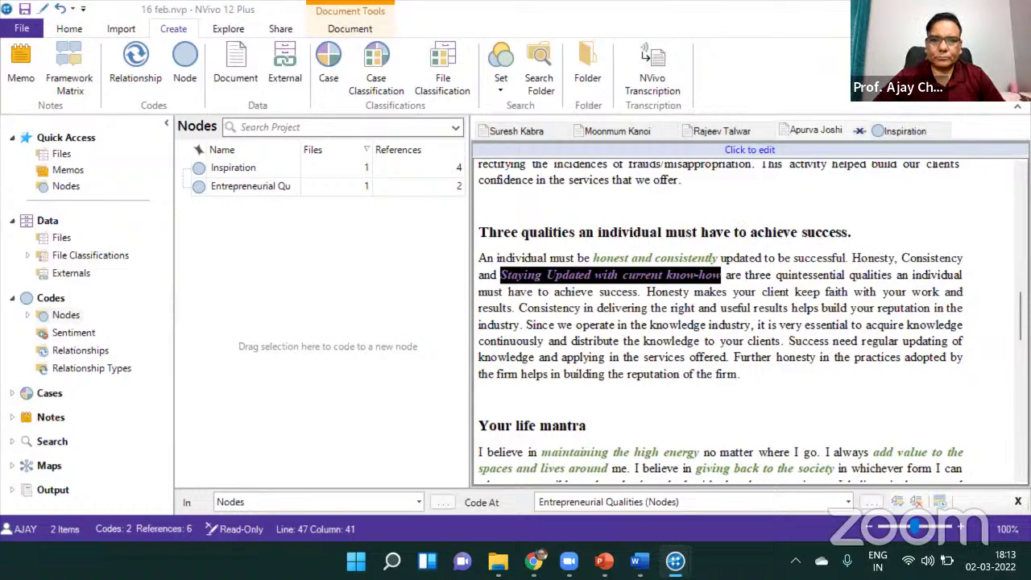
Switch to File Explorer, go up to the Completed Projects folder and open the manufacturing sustainability researcher's project folder
{"action": "left_click", "coordinate": [498, 561]}
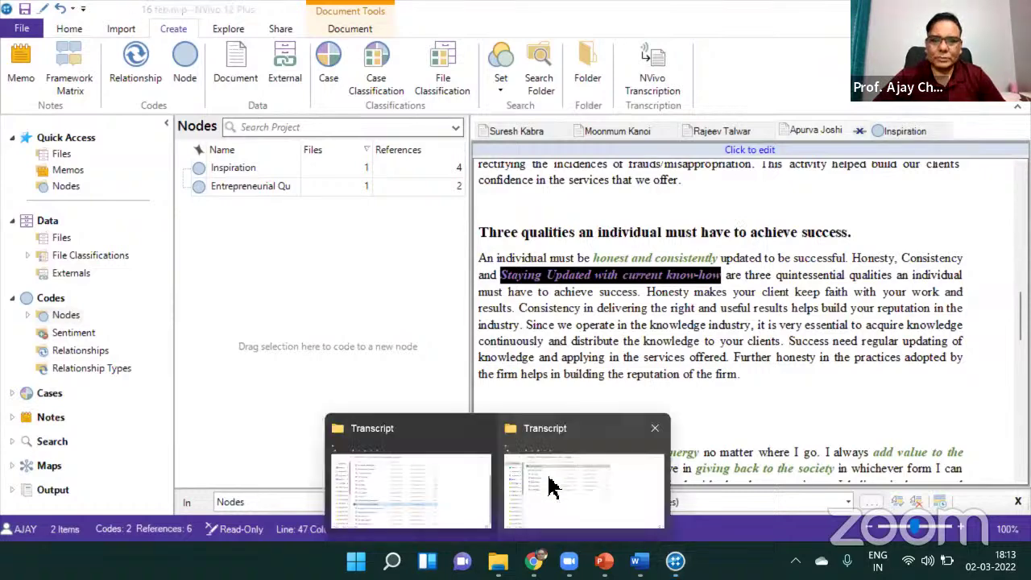
{"action": "left_click", "coordinate": [419, 506]}
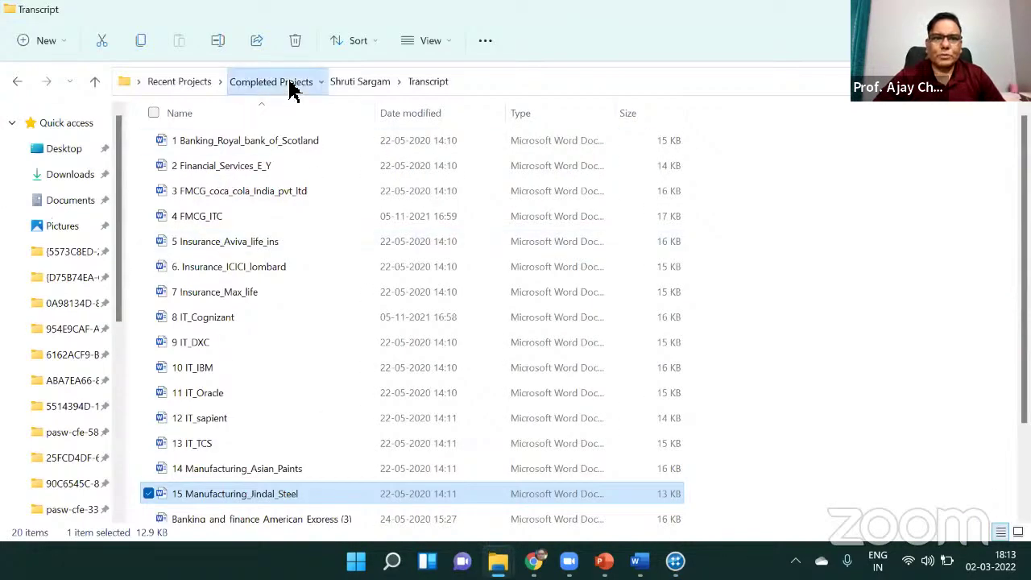
{"action": "left_click", "coordinate": [294, 83]}
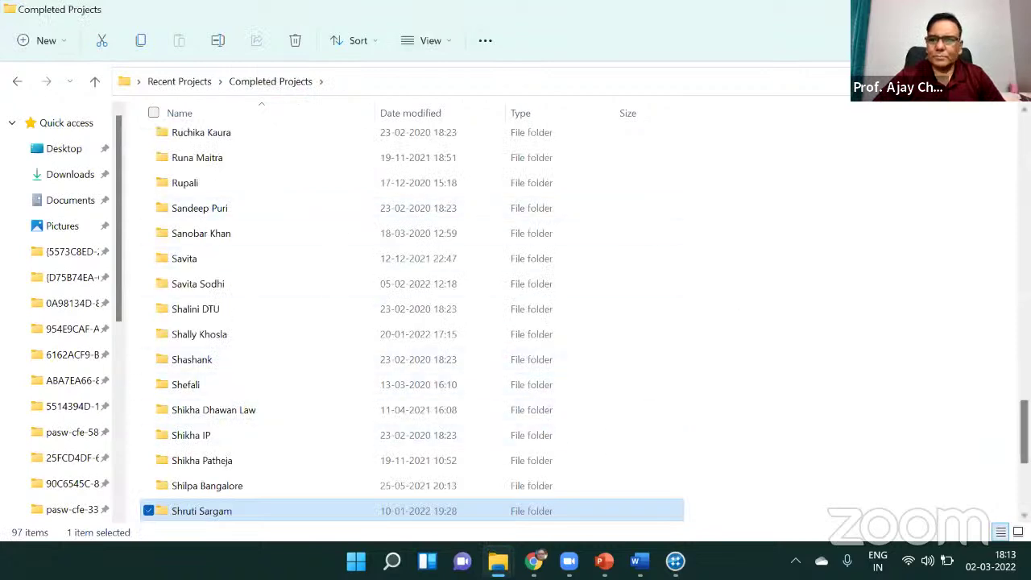
{"action": "scroll", "coordinate": [870, 403], "scroll_direction": "down", "scroll_amount": 4}
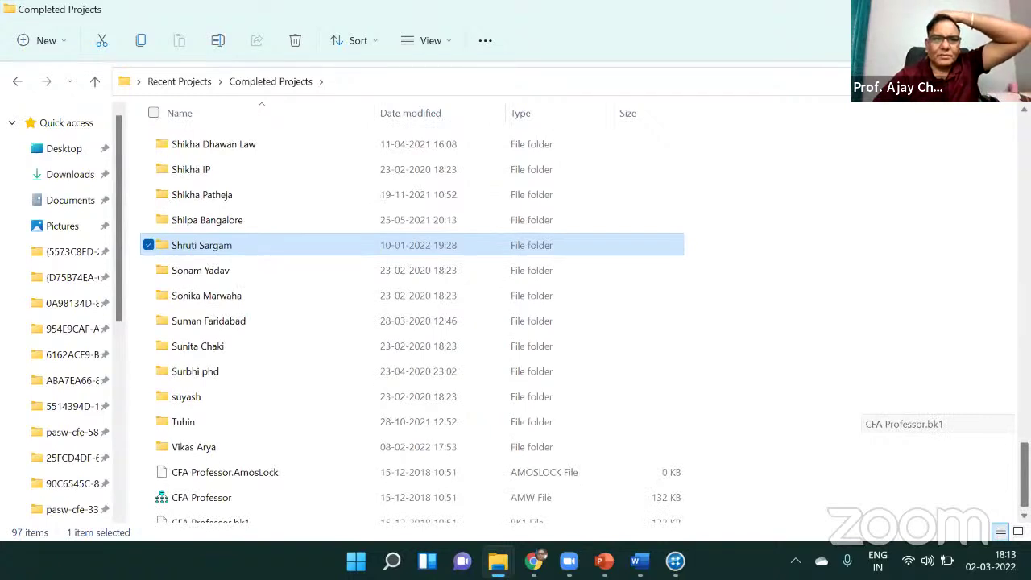
{"action": "scroll", "coordinate": [406, 337], "scroll_direction": "up", "scroll_amount": 3}
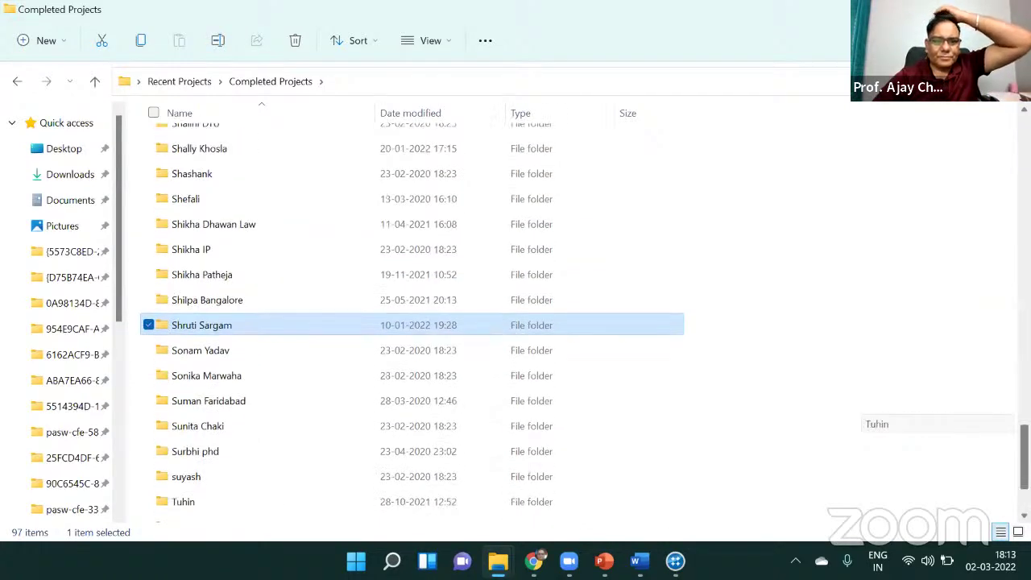
{"action": "double_click", "coordinate": [223, 220]}
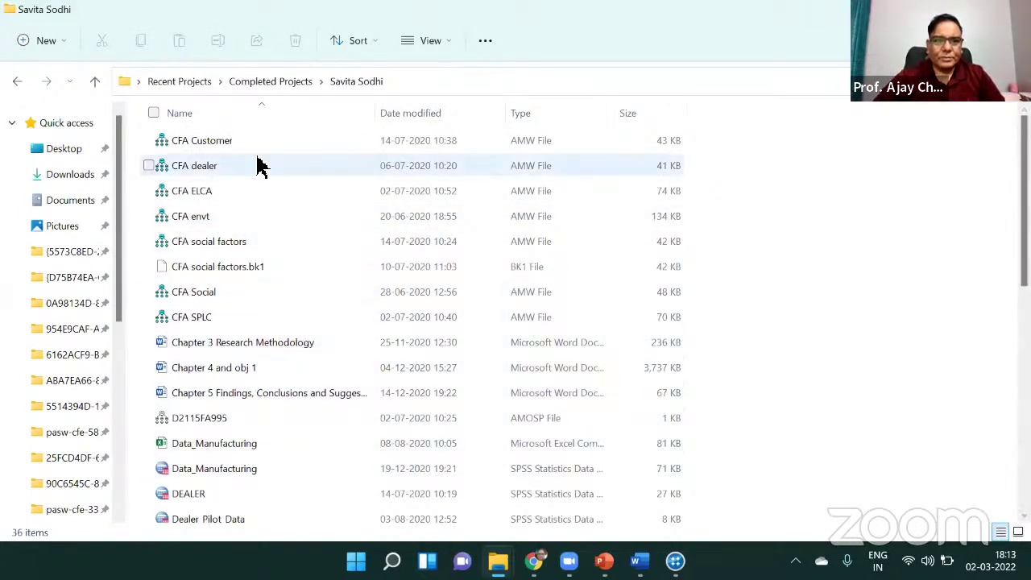
Open the Paper 1 document from this project folder in Word
{"action": "scroll", "coordinate": [870, 185], "scroll_direction": "down", "scroll_amount": 5}
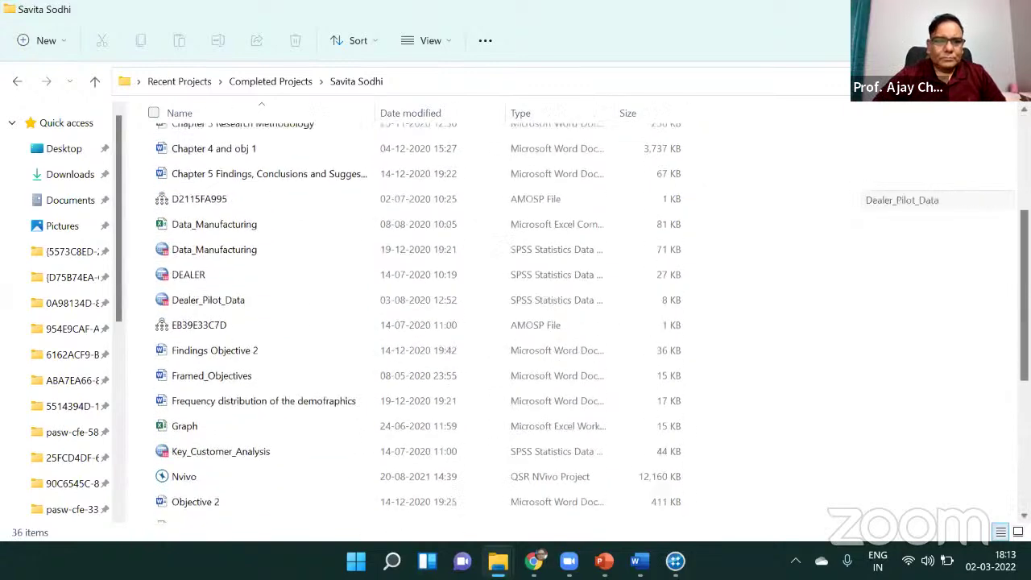
{"action": "scroll", "coordinate": [871, 194], "scroll_direction": "down", "scroll_amount": 2}
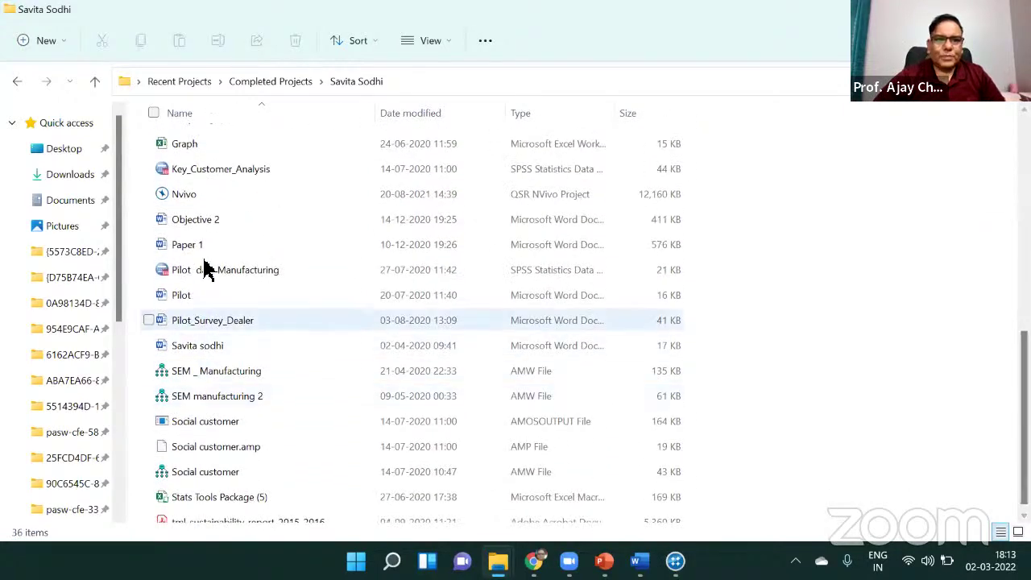
{"action": "left_click", "coordinate": [191, 252]}
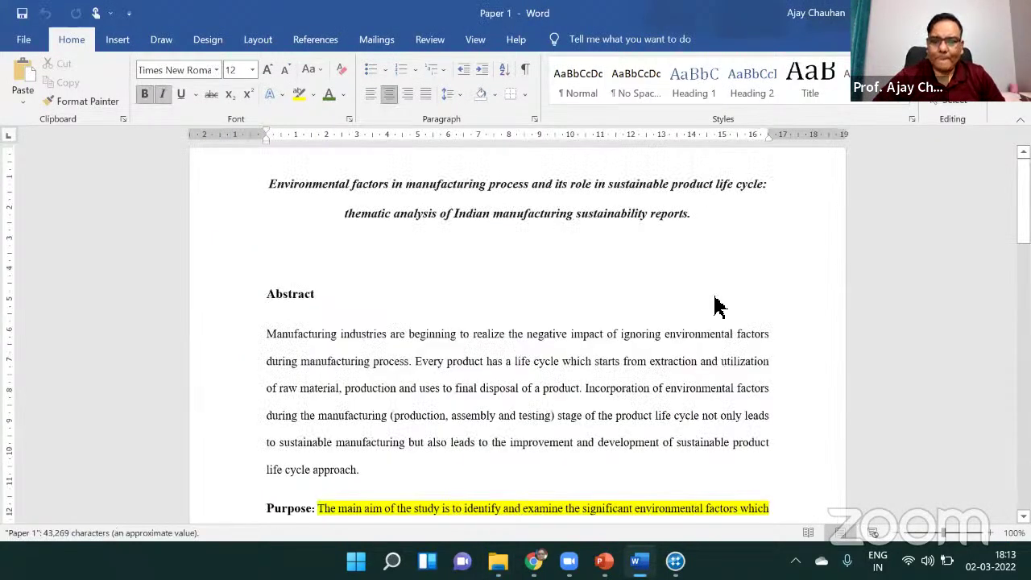
Close the Pictures 2 document and accept the reminder to save the Thematic analysis project in NVivo
{"action": "mouse_move", "coordinate": [640, 561]}
{"action": "left_click", "coordinate": [319, 439]}
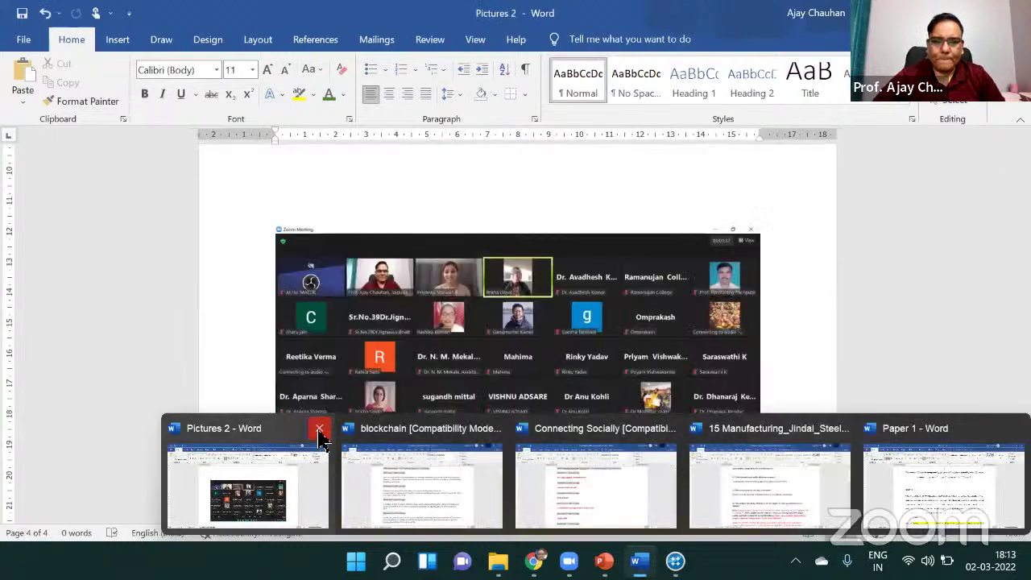
{"action": "left_click", "coordinate": [454, 316]}
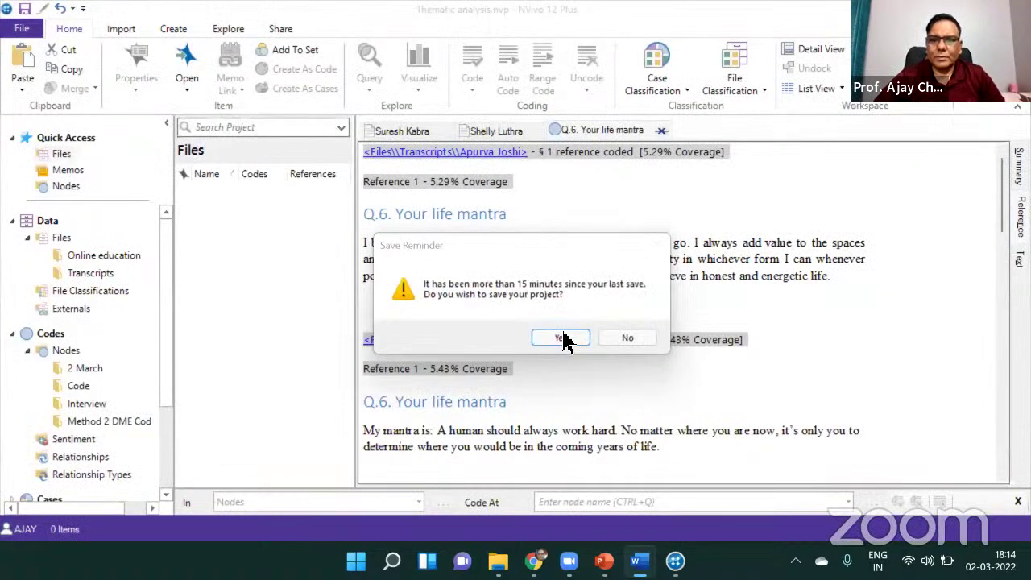
{"action": "left_click", "coordinate": [564, 339]}
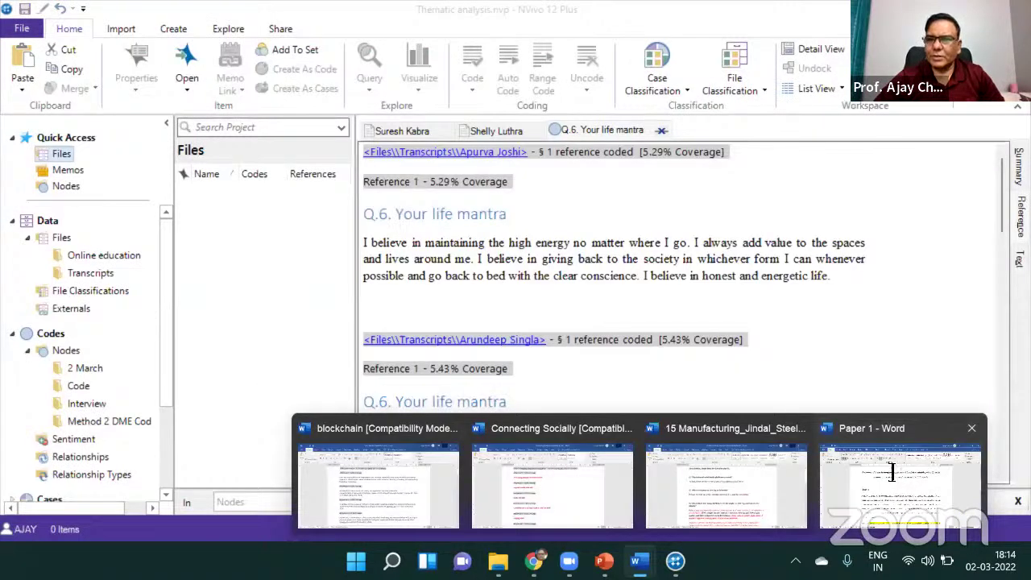
Return to Paper 1 in Word and skim it from the abstract through the references to the Tables and Figures section
{"action": "mouse_move", "coordinate": [639, 561]}
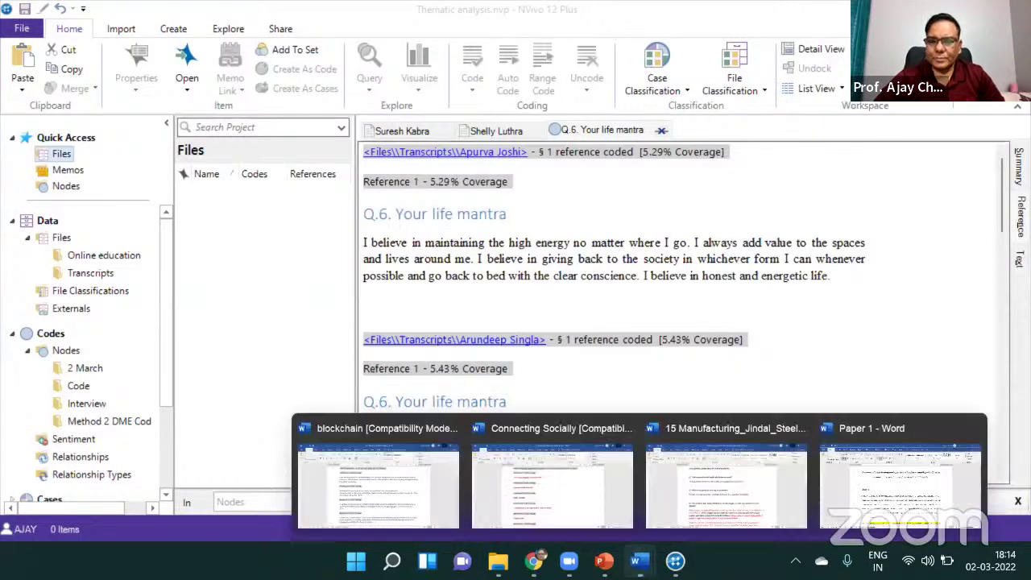
{"action": "left_click", "coordinate": [572, 484]}
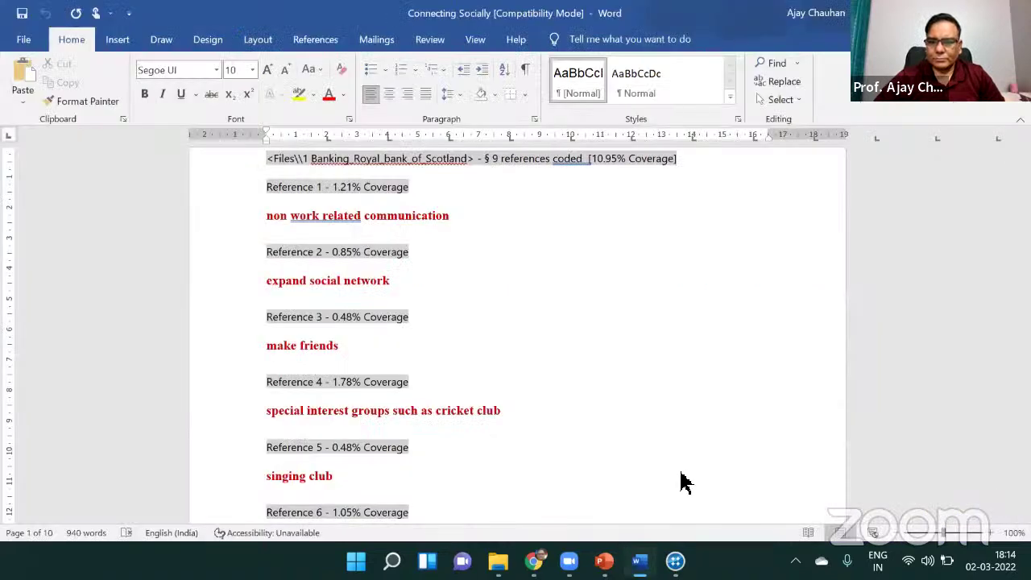
{"action": "left_click", "coordinate": [880, 473]}
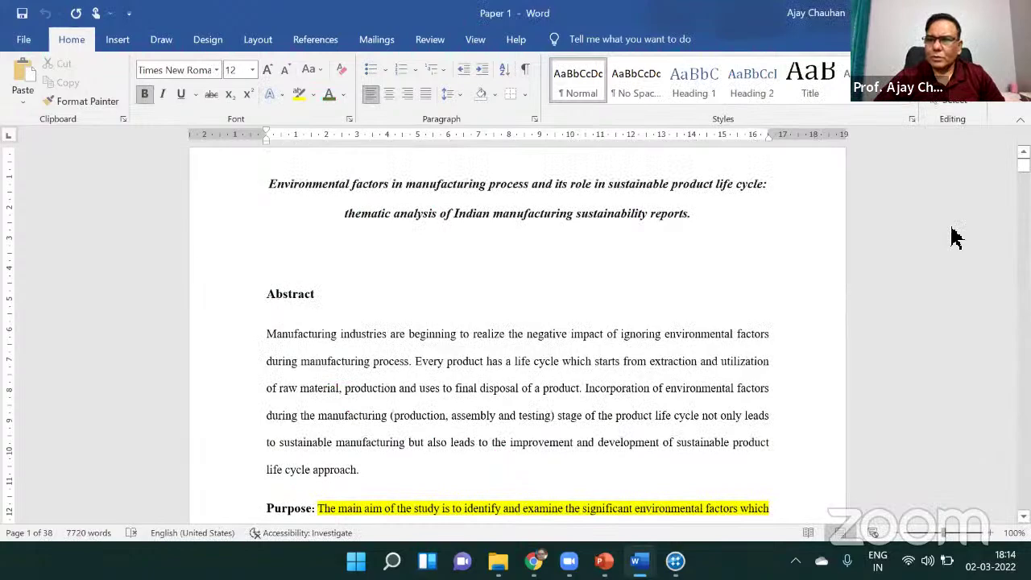
{"action": "scroll", "coordinate": [951, 238], "scroll_direction": "down", "scroll_amount": 10}
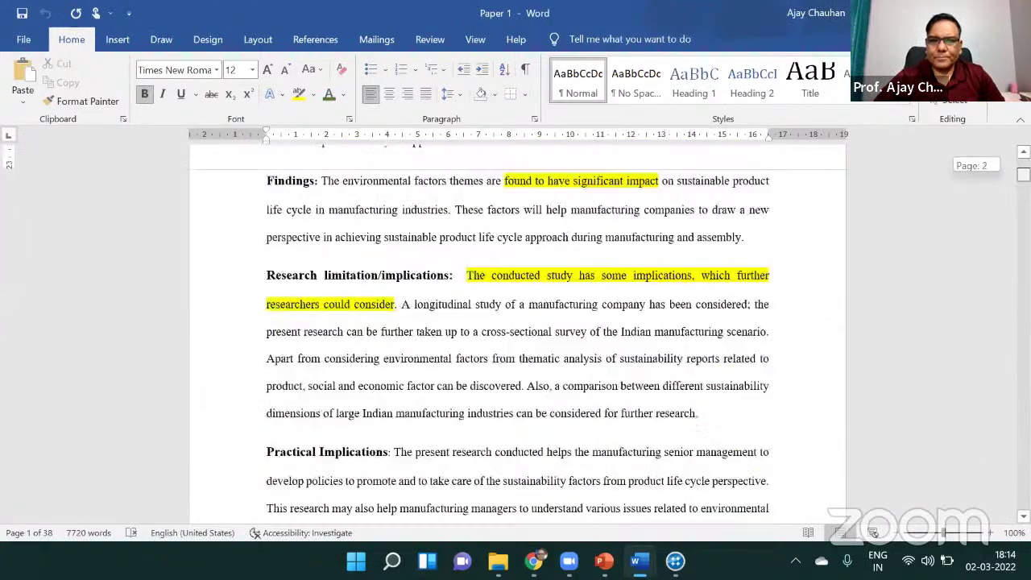
{"action": "scroll", "coordinate": [518, 331], "scroll_direction": "down", "scroll_amount": 15}
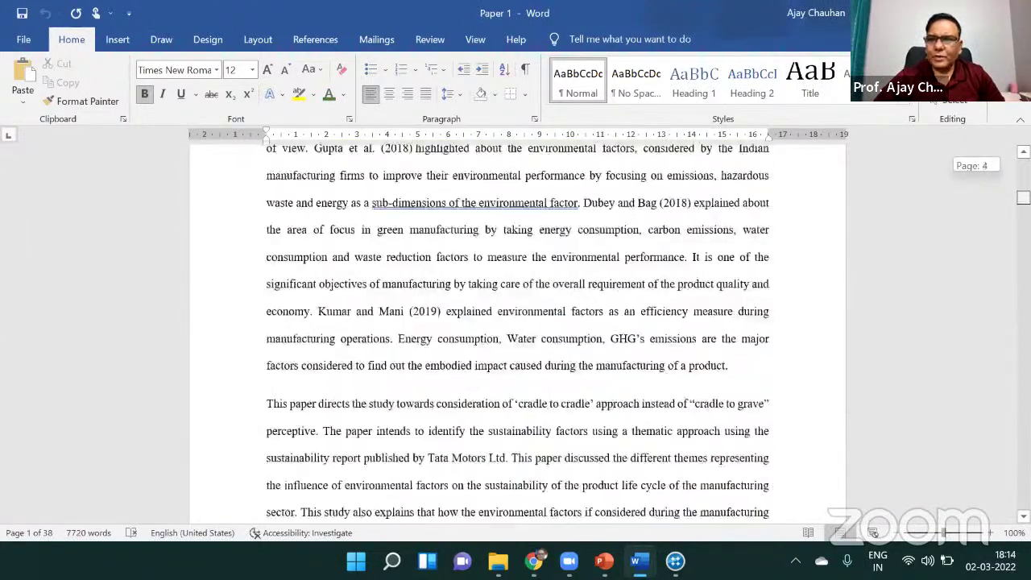
{"action": "scroll", "coordinate": [517, 330], "scroll_direction": "down", "scroll_amount": 10}
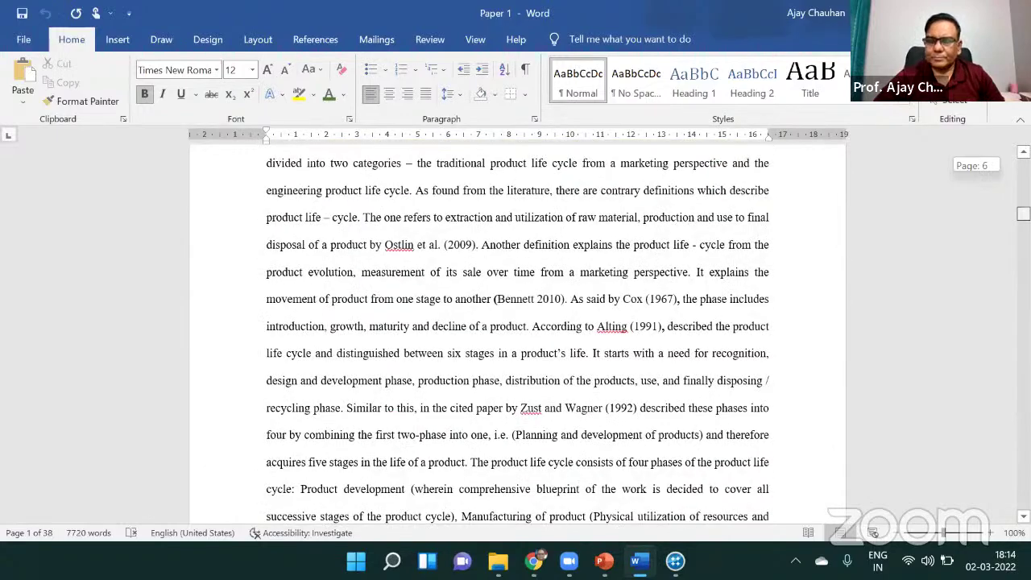
{"action": "scroll", "coordinate": [517, 330], "scroll_direction": "down", "scroll_amount": 20}
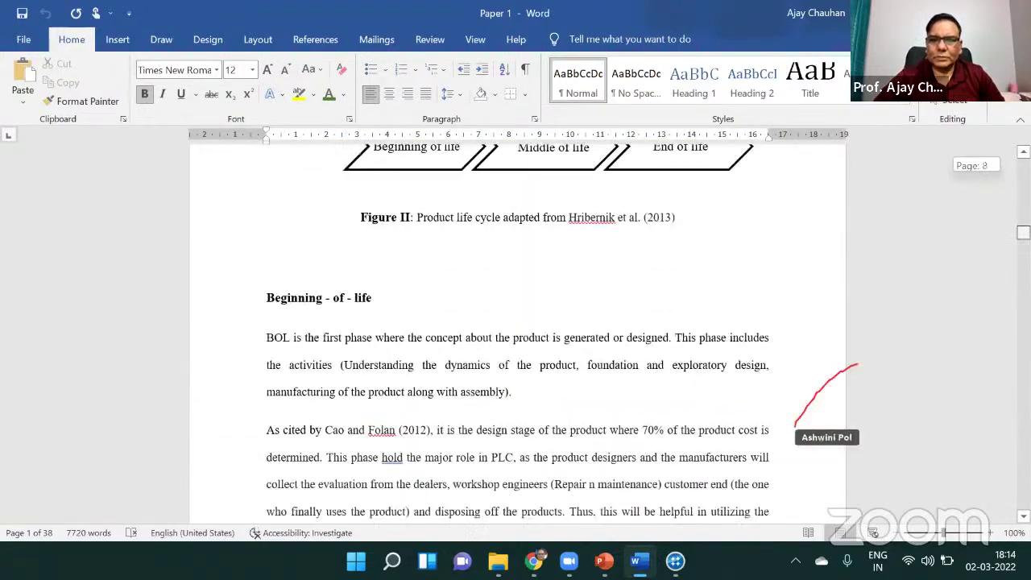
{"action": "scroll", "coordinate": [518, 330], "scroll_direction": "down", "scroll_amount": 12}
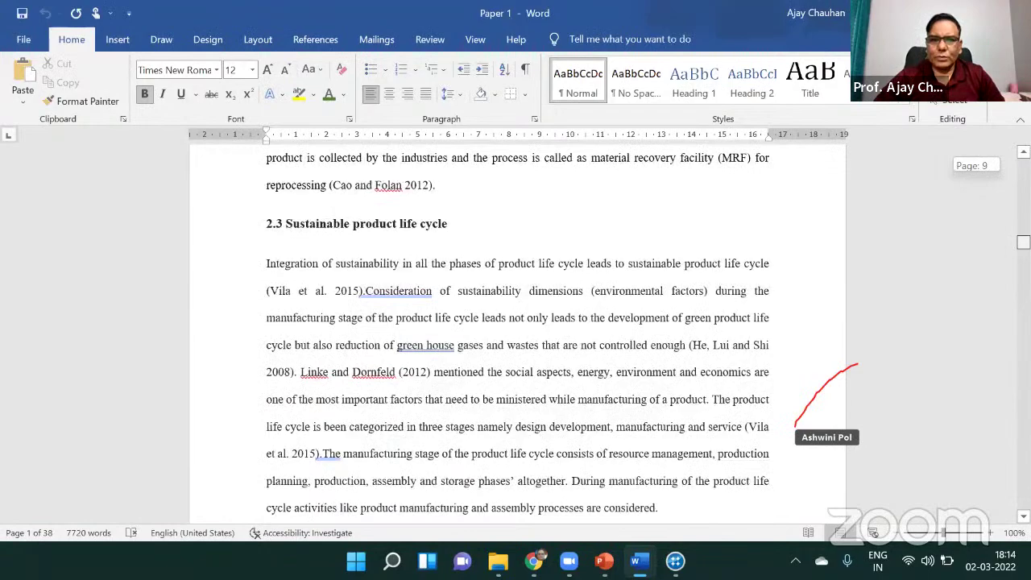
{"action": "scroll", "coordinate": [517, 330], "scroll_direction": "down", "scroll_amount": 15}
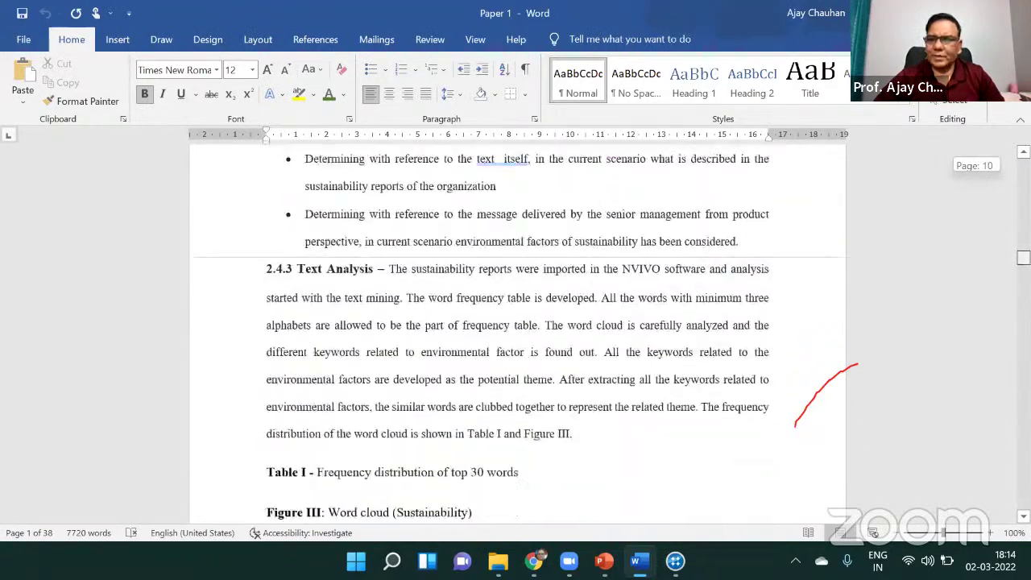
{"action": "scroll", "coordinate": [517, 330], "scroll_direction": "down", "scroll_amount": 20}
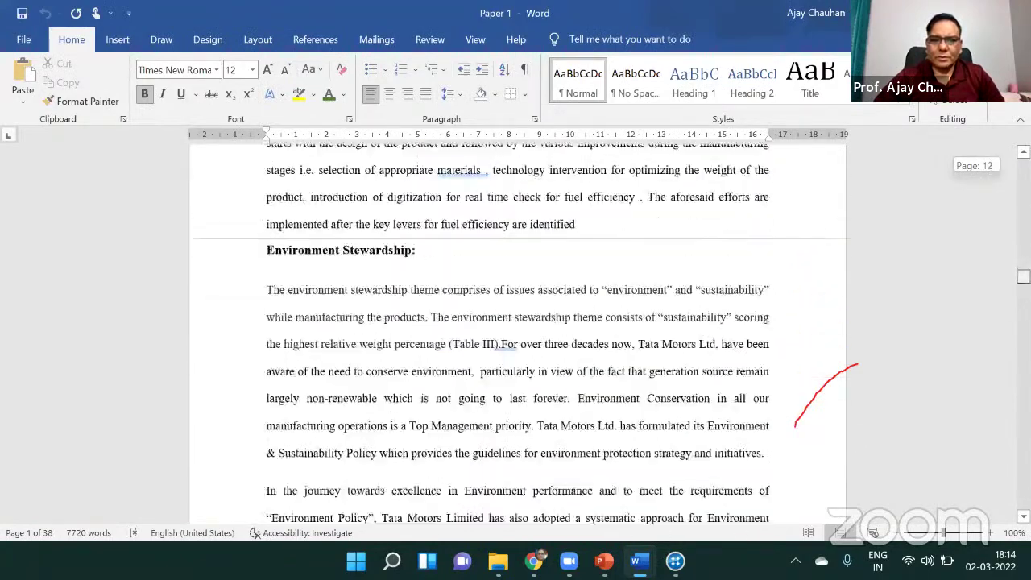
{"action": "scroll", "coordinate": [518, 331], "scroll_direction": "down", "scroll_amount": 20}
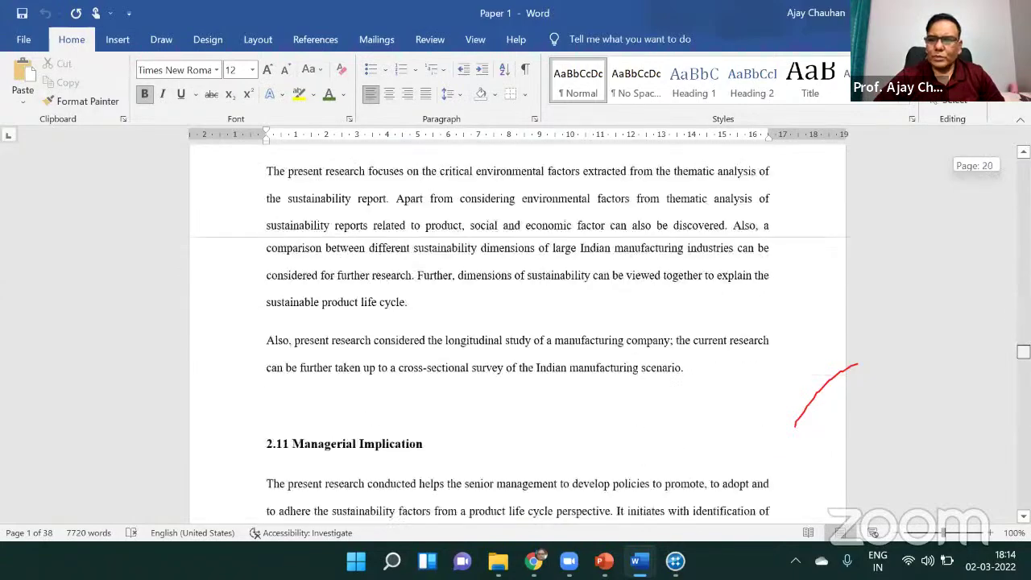
{"action": "scroll", "coordinate": [518, 331], "scroll_direction": "down", "scroll_amount": 20}
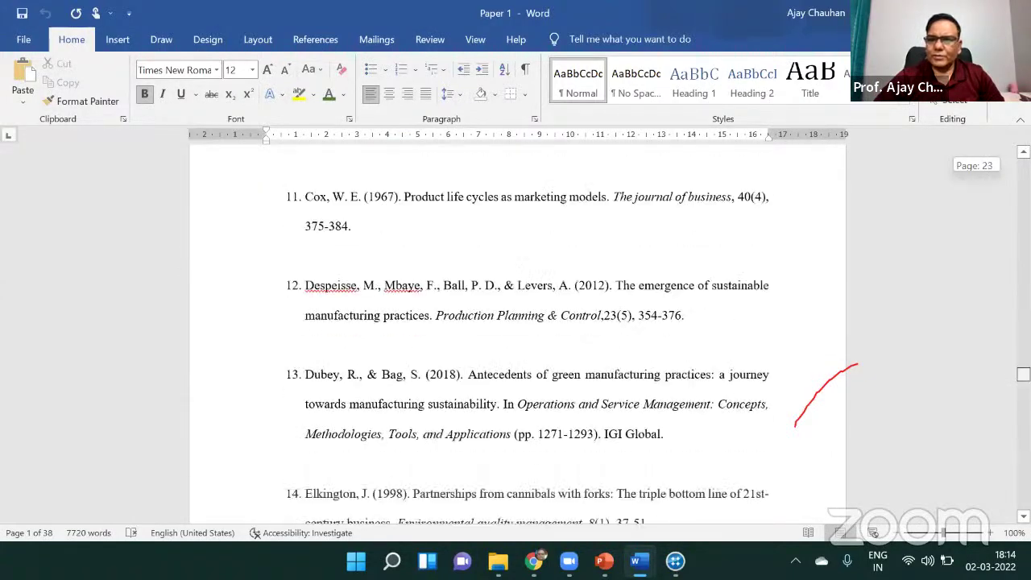
{"action": "scroll", "coordinate": [517, 330], "scroll_direction": "down", "scroll_amount": 20}
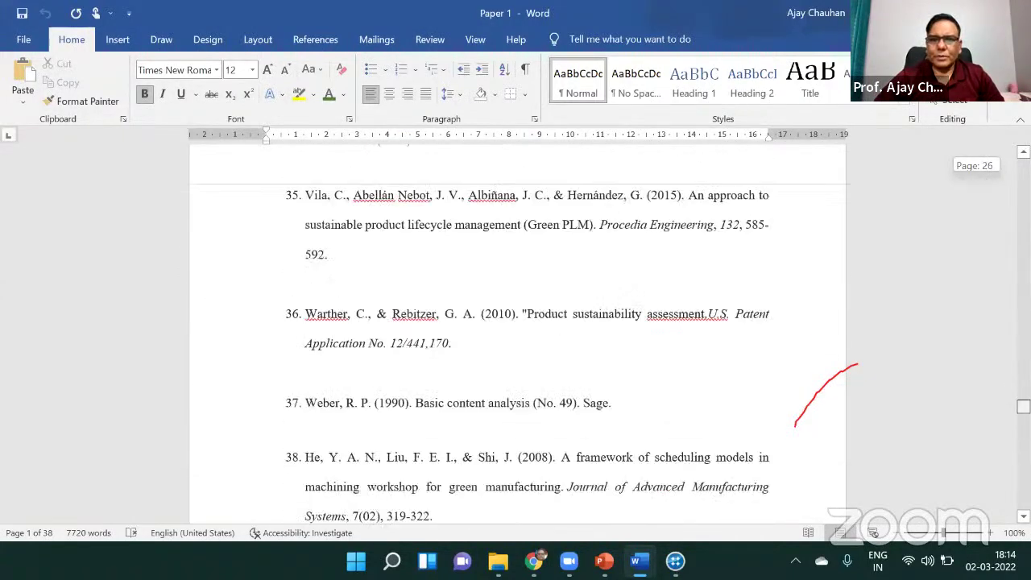
{"action": "scroll", "coordinate": [517, 330], "scroll_direction": "down", "scroll_amount": 10}
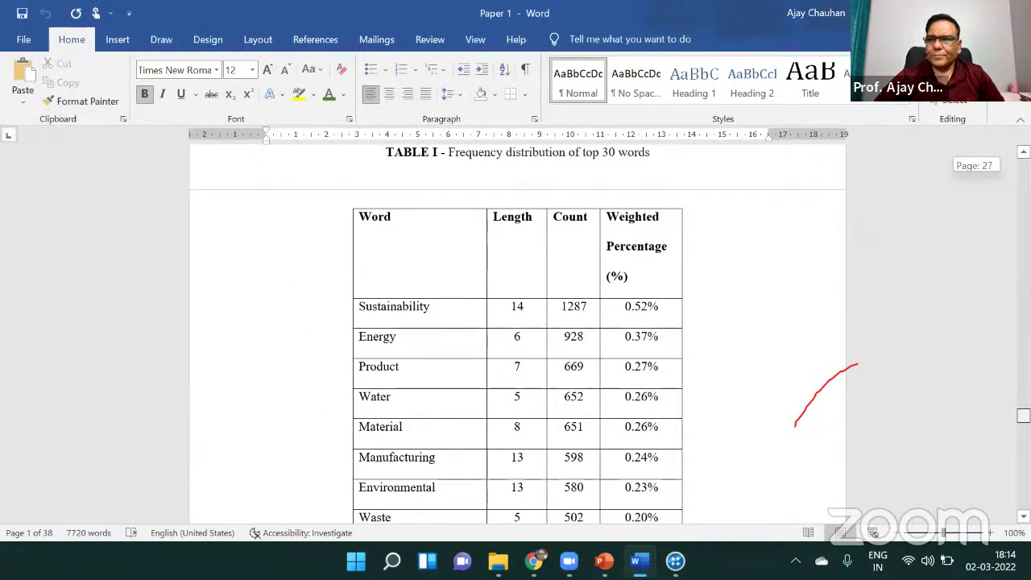
Examine Table I with the frequency distribution of the top 30 words and the sustainability word cloud in Figure III
{"action": "scroll", "coordinate": [517, 331], "scroll_direction": "up", "scroll_amount": 3}
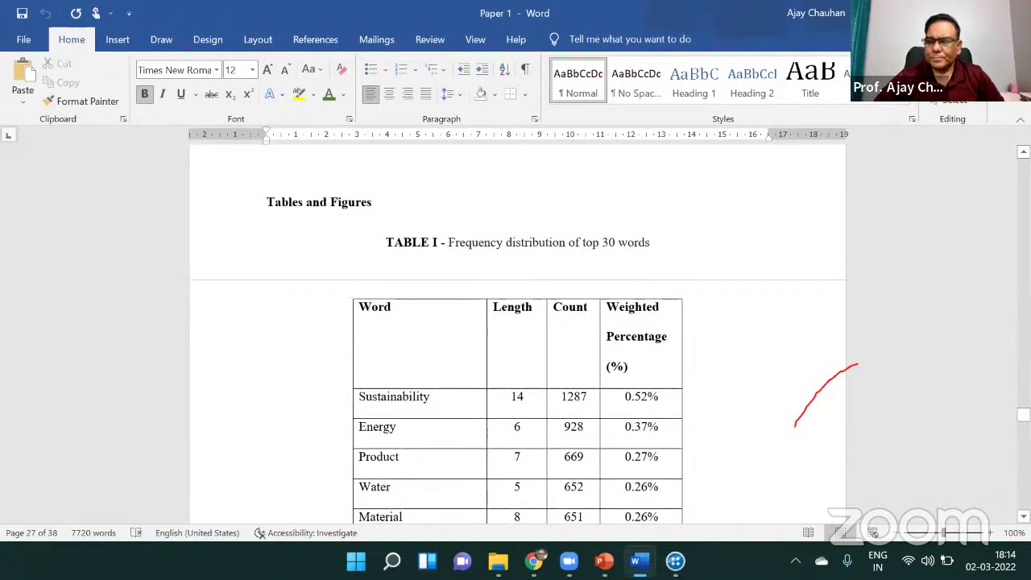
{"action": "scroll", "coordinate": [516, 330], "scroll_direction": "down", "scroll_amount": 6}
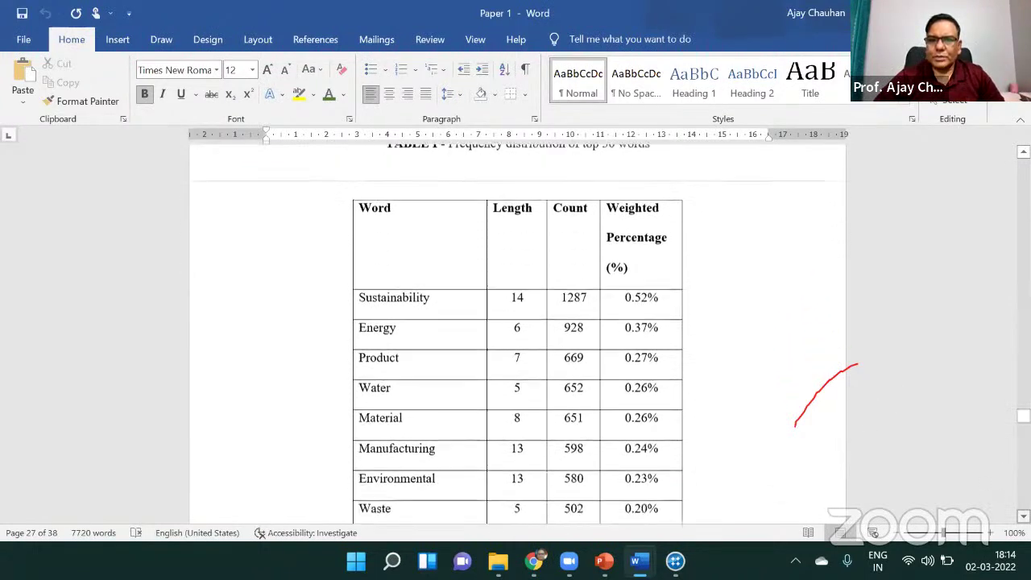
{"action": "scroll", "coordinate": [515, 331], "scroll_direction": "down", "scroll_amount": 8}
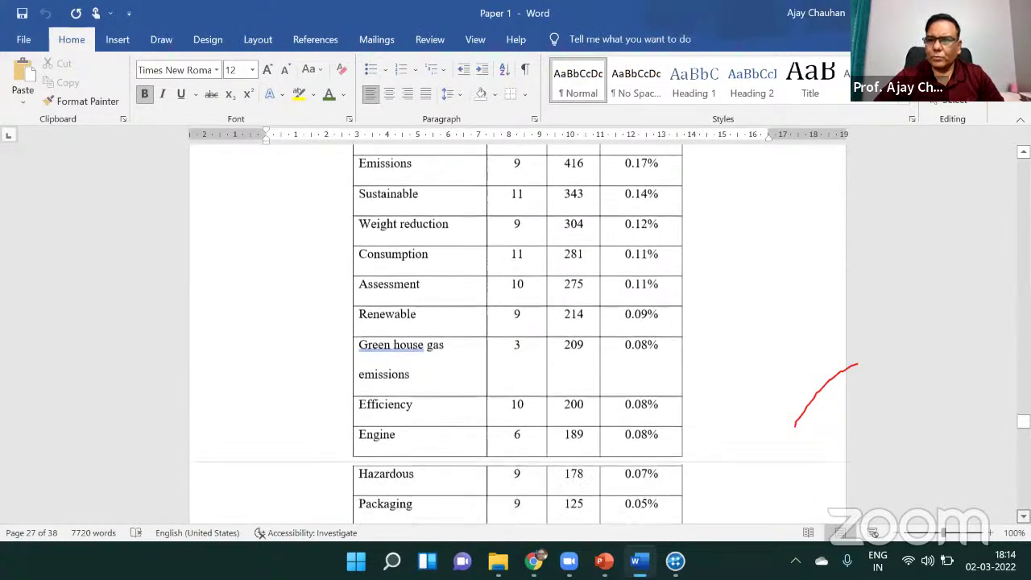
{"action": "scroll", "coordinate": [515, 330], "scroll_direction": "down", "scroll_amount": 9}
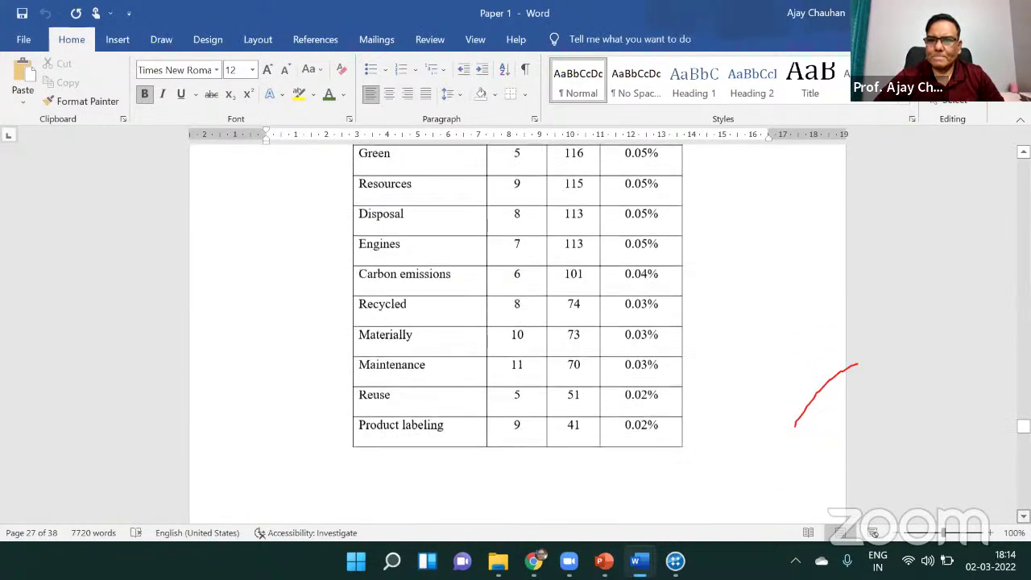
{"action": "scroll", "coordinate": [516, 330], "scroll_direction": "down", "scroll_amount": 9}
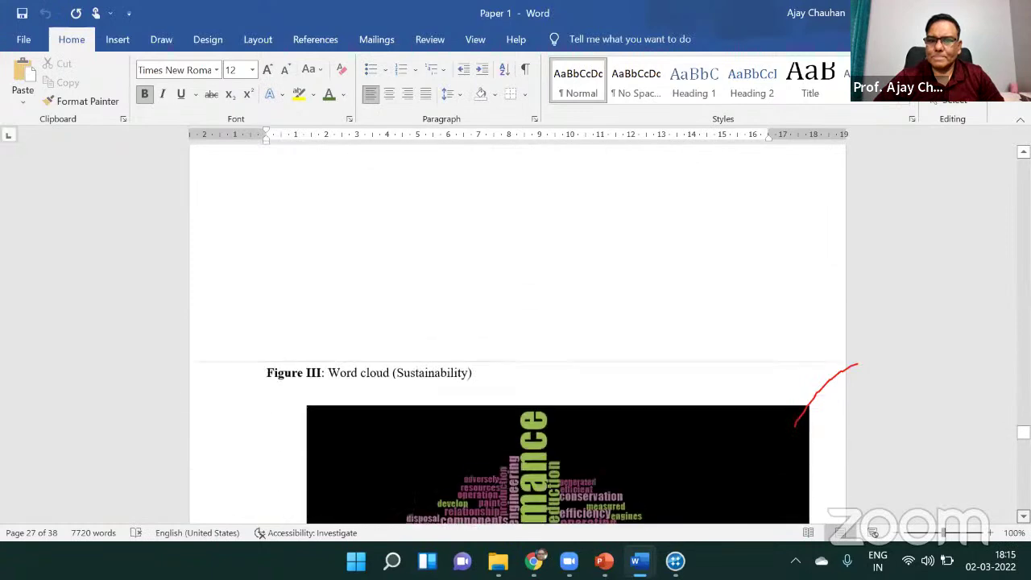
{"action": "scroll", "coordinate": [516, 330], "scroll_direction": "down", "scroll_amount": 9}
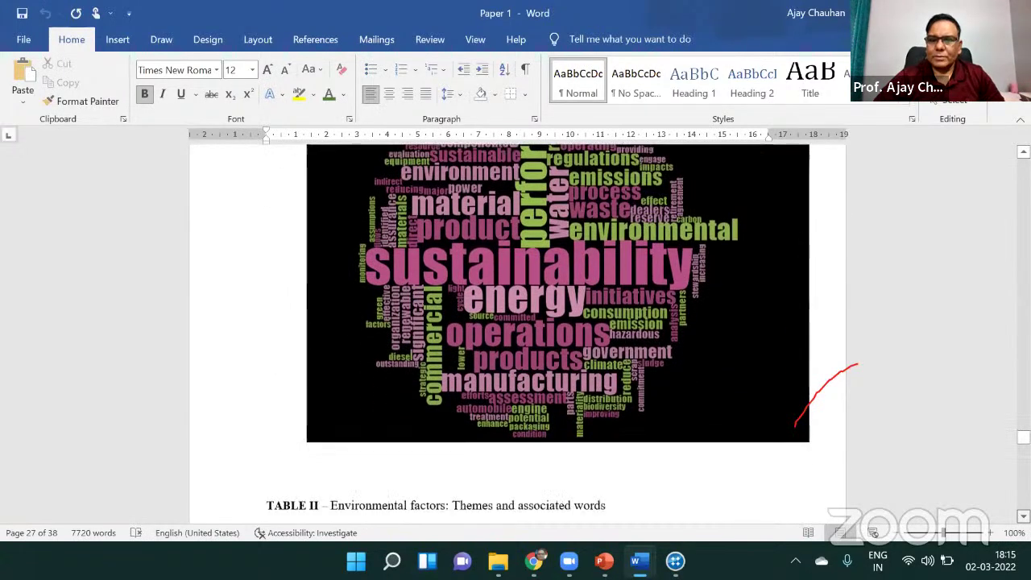
Examine Table II with the environmental themes and associated words and Table III with the references and relative weight per theme
{"action": "scroll", "coordinate": [794, 320], "scroll_direction": "down", "scroll_amount": 3}
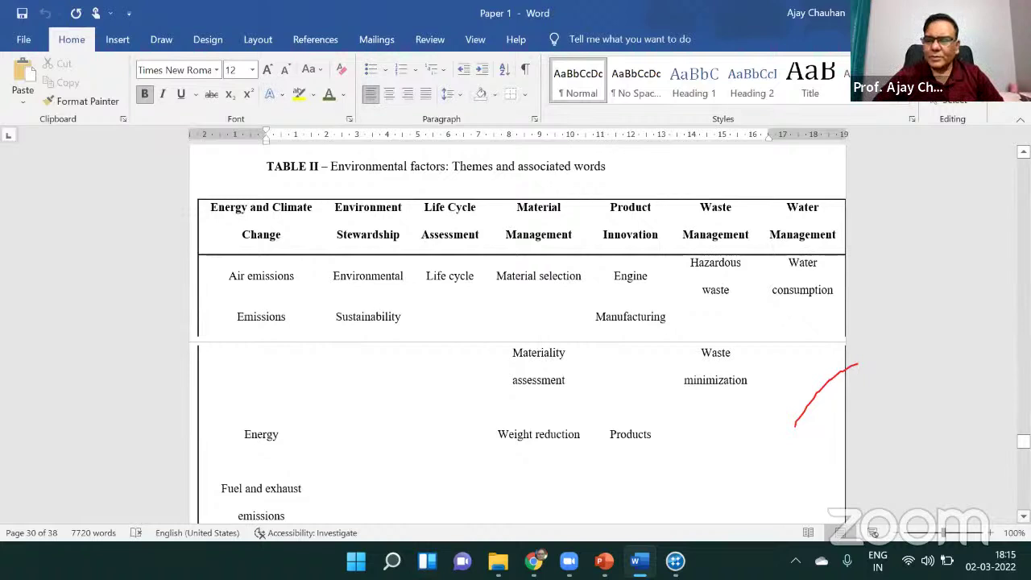
{"action": "scroll", "coordinate": [517, 336], "scroll_direction": "down", "scroll_amount": 5}
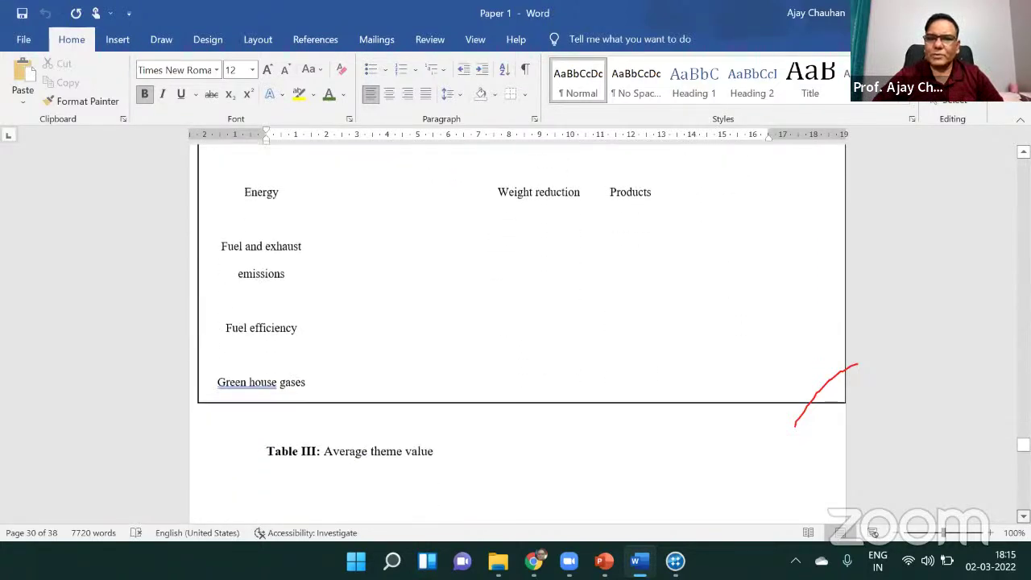
{"action": "scroll", "coordinate": [325, 152], "scroll_direction": "down", "scroll_amount": 1}
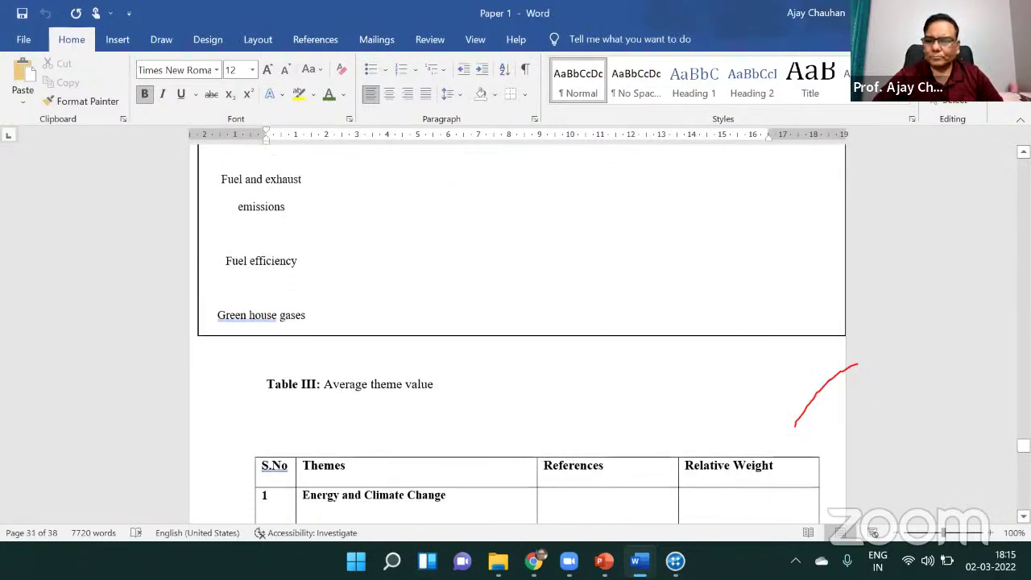
{"action": "scroll", "coordinate": [884, 402], "scroll_direction": "down", "scroll_amount": 6}
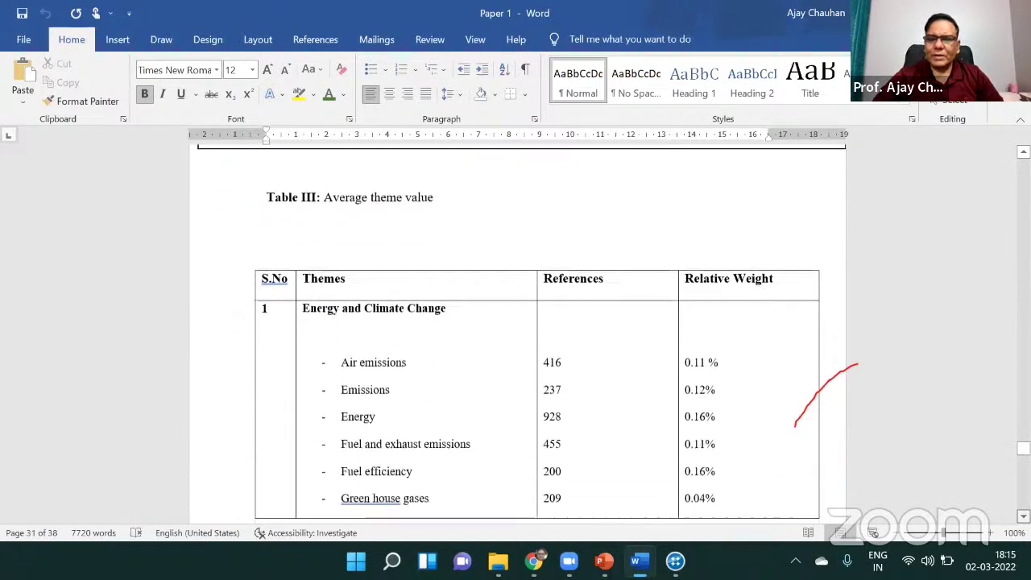
{"action": "scroll", "coordinate": [884, 403], "scroll_direction": "down", "scroll_amount": 1}
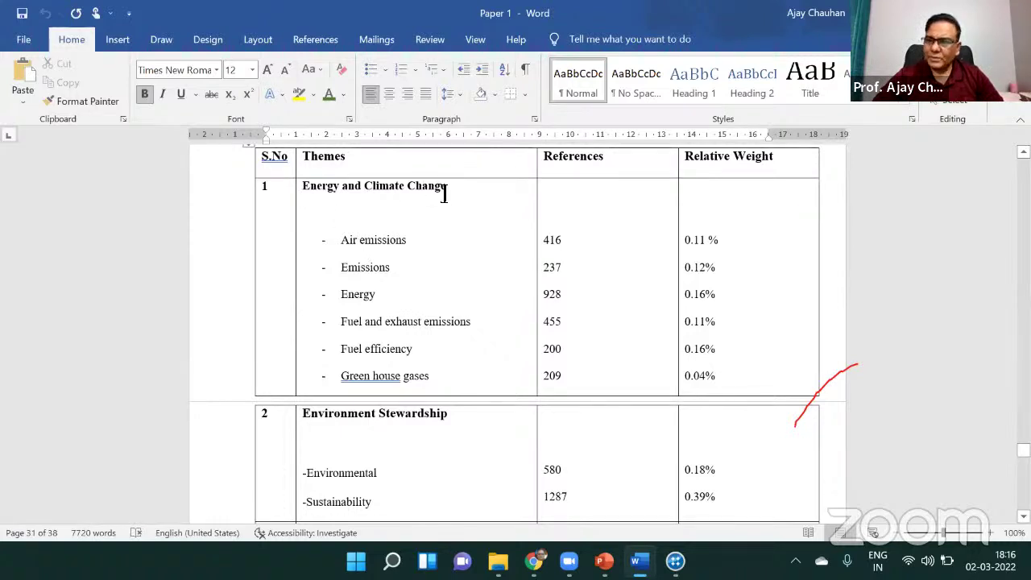
{"action": "left_click_drag", "start_coordinate": [345, 240], "coordinate": [439, 381]}
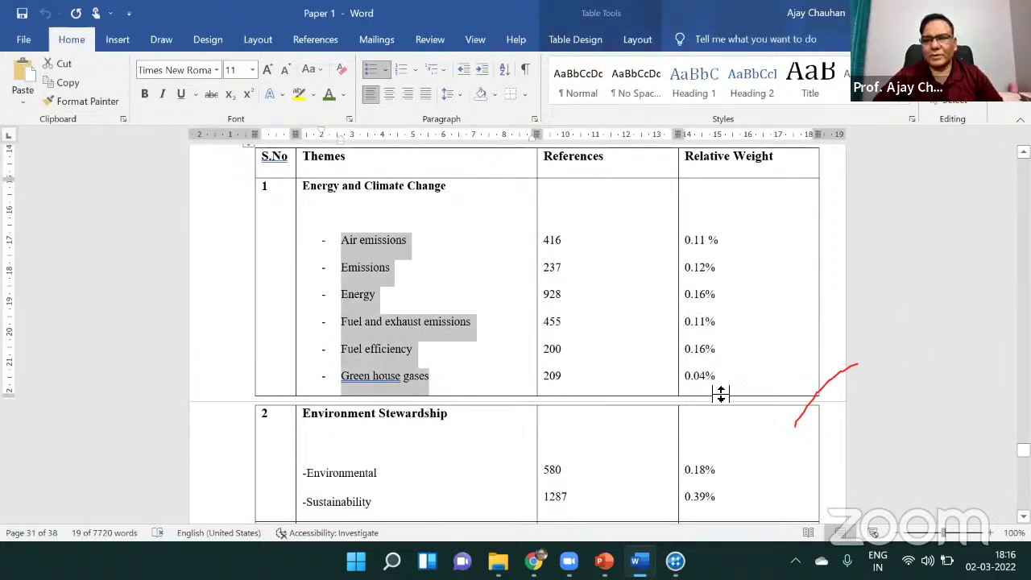
{"action": "left_click_drag", "start_coordinate": [1024, 450], "coordinate": [1023, 459]}
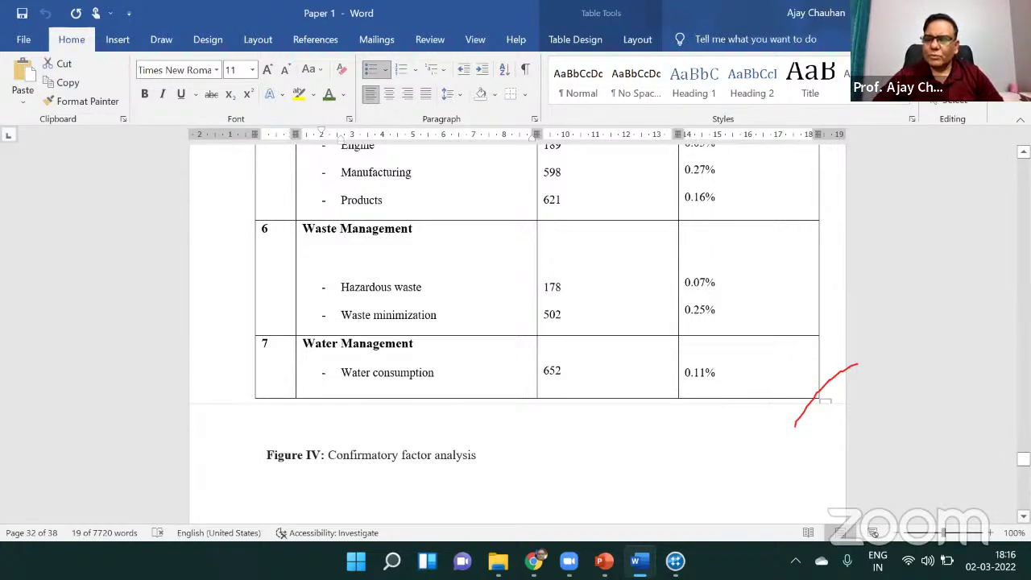
Skim the confirmatory factor analysis diagram in Figure IV, the construct loadings table and the composite reliability table
{"action": "scroll", "coordinate": [516, 323], "scroll_direction": "down", "scroll_amount": 6}
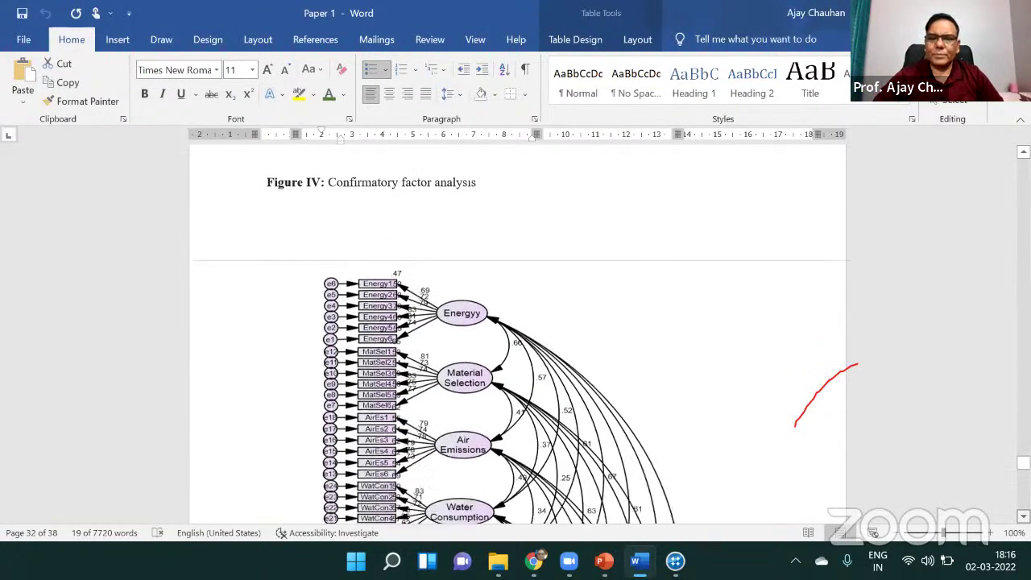
{"action": "scroll", "coordinate": [516, 334], "scroll_direction": "down", "scroll_amount": 10}
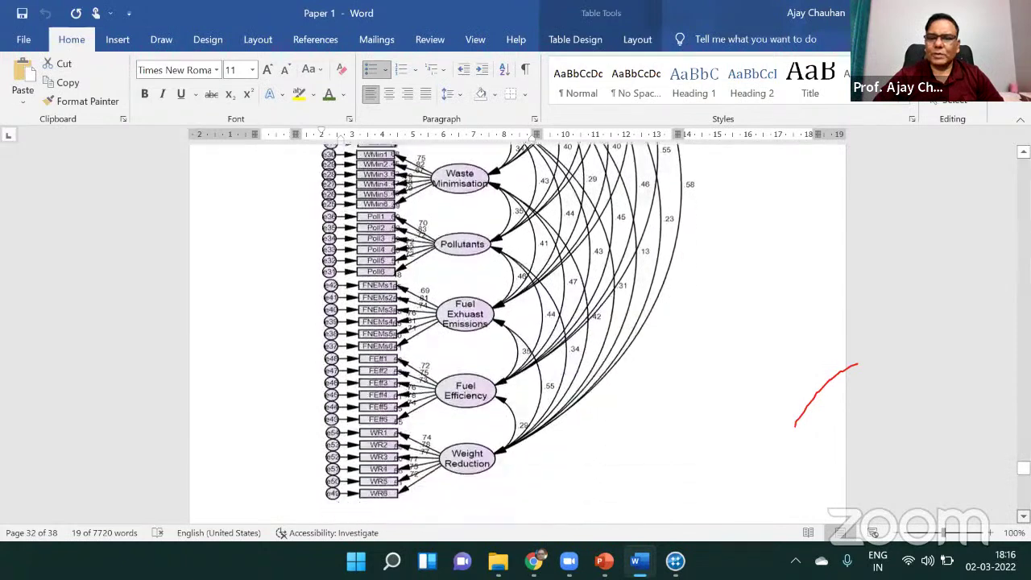
{"action": "scroll", "coordinate": [484, 210], "scroll_direction": "down", "scroll_amount": 2}
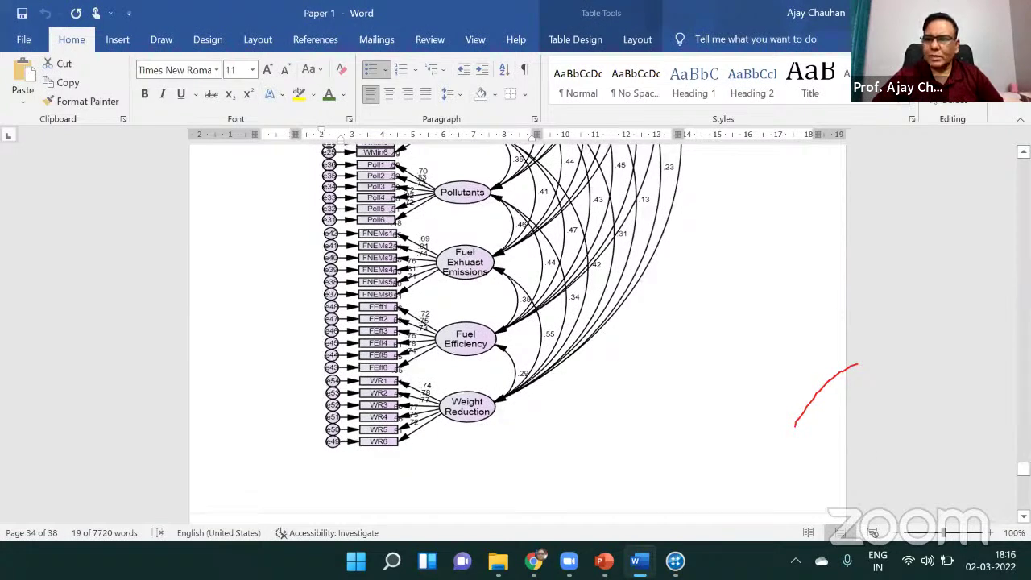
{"action": "scroll", "coordinate": [515, 330], "scroll_direction": "down", "scroll_amount": 10}
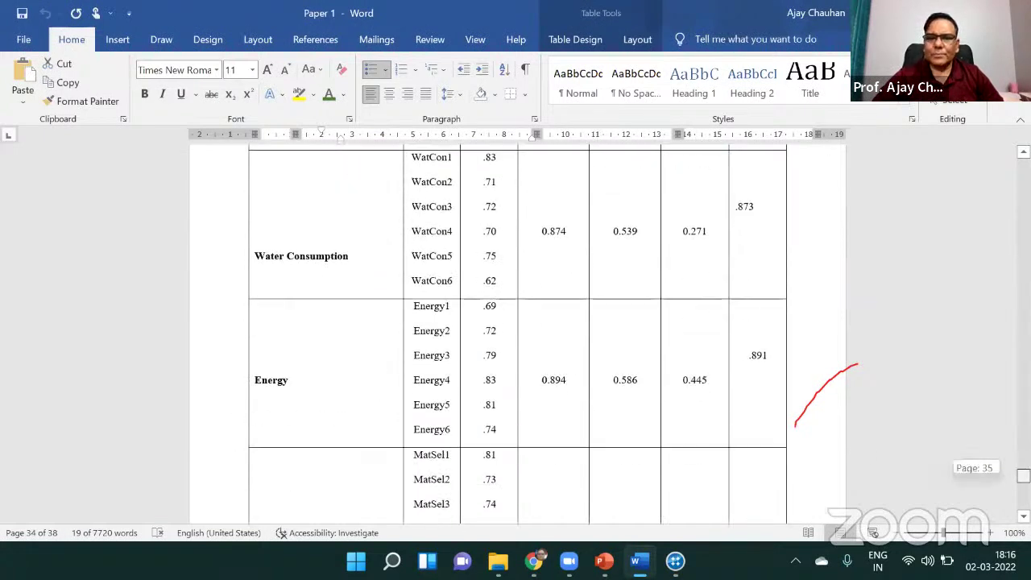
{"action": "scroll", "coordinate": [515, 330], "scroll_direction": "down", "scroll_amount": 8}
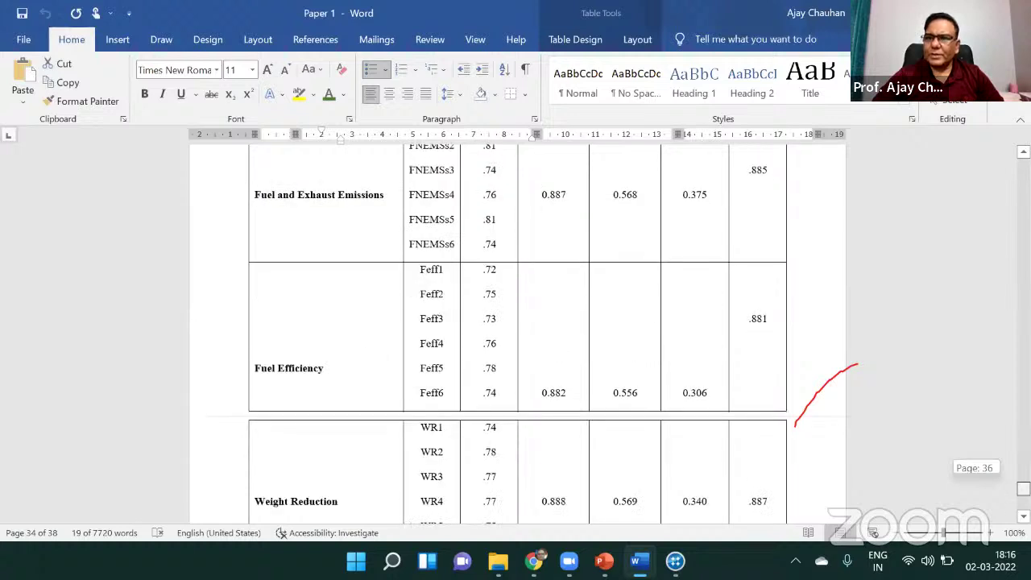
{"action": "scroll", "coordinate": [516, 330], "scroll_direction": "down", "scroll_amount": 5}
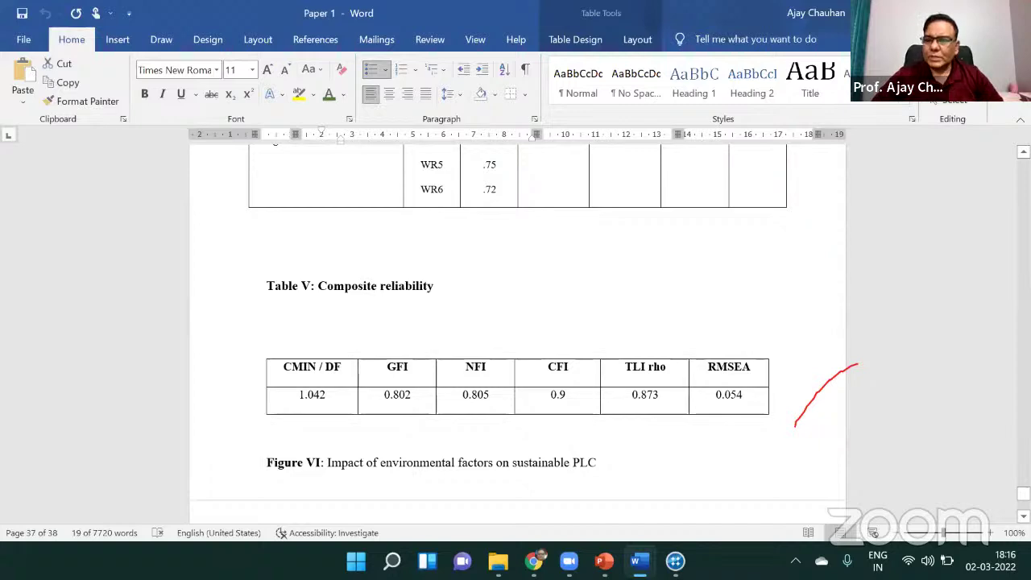
{"action": "scroll", "coordinate": [516, 322], "scroll_direction": "down", "scroll_amount": 10}
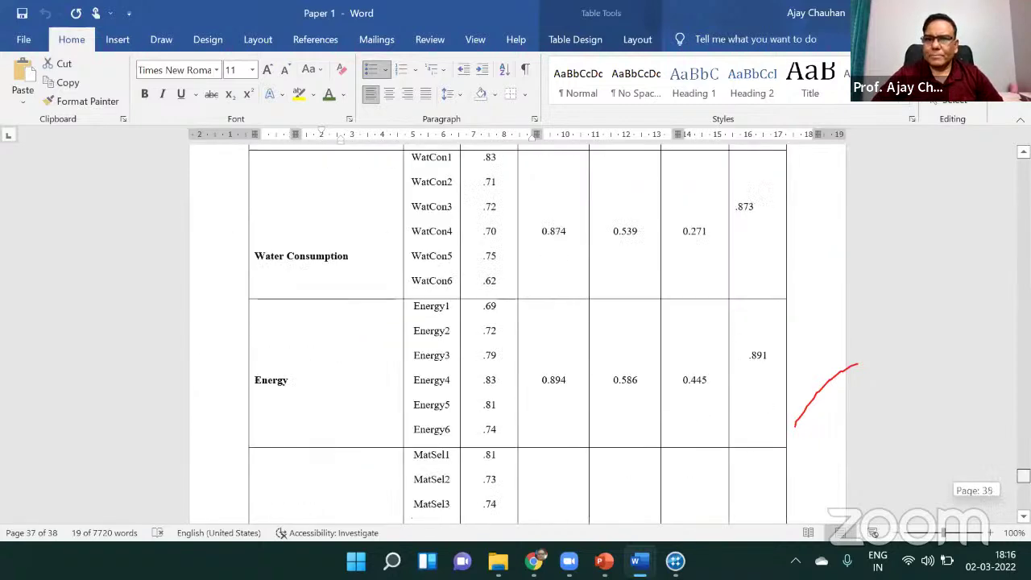
Review the sustainable PLC path model with Tables VI and VII, and return to the word frequency table
{"action": "scroll", "coordinate": [604, 377], "scroll_direction": "up", "scroll_amount": 7}
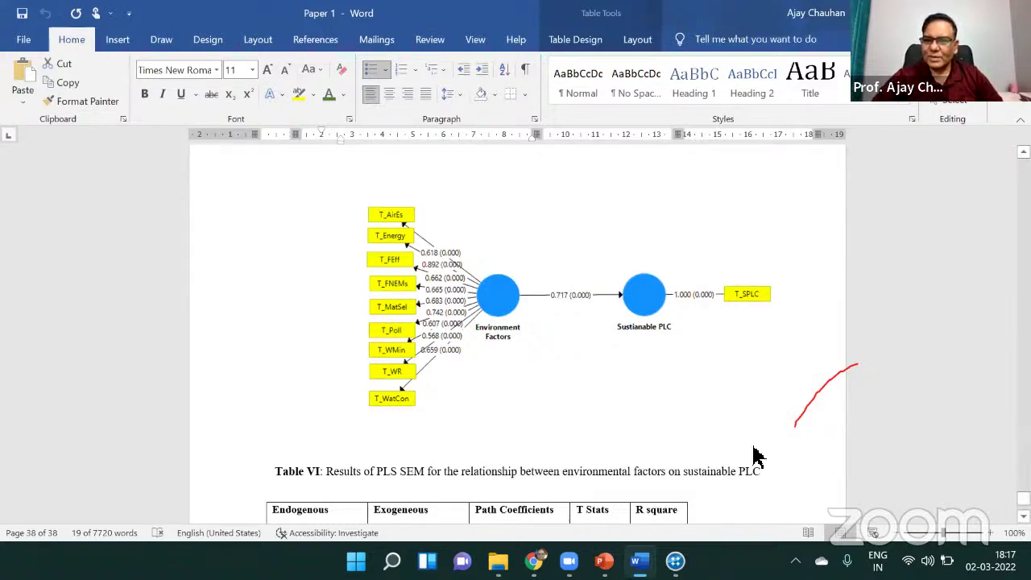
{"action": "scroll", "coordinate": [758, 456], "scroll_direction": "down", "scroll_amount": 8}
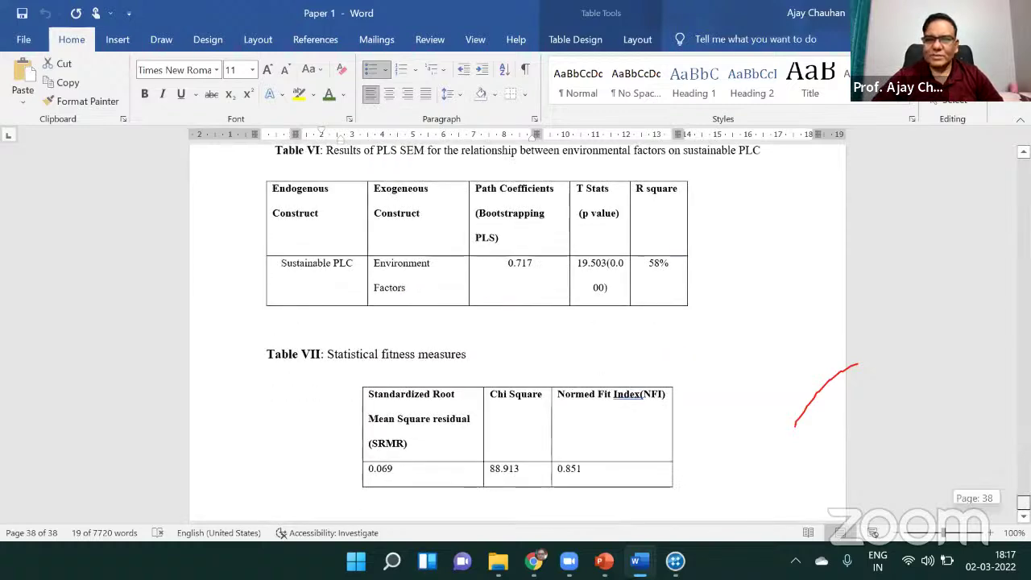
{"action": "left_click_drag", "start_coordinate": [1024, 502], "coordinate": [1024, 415]}
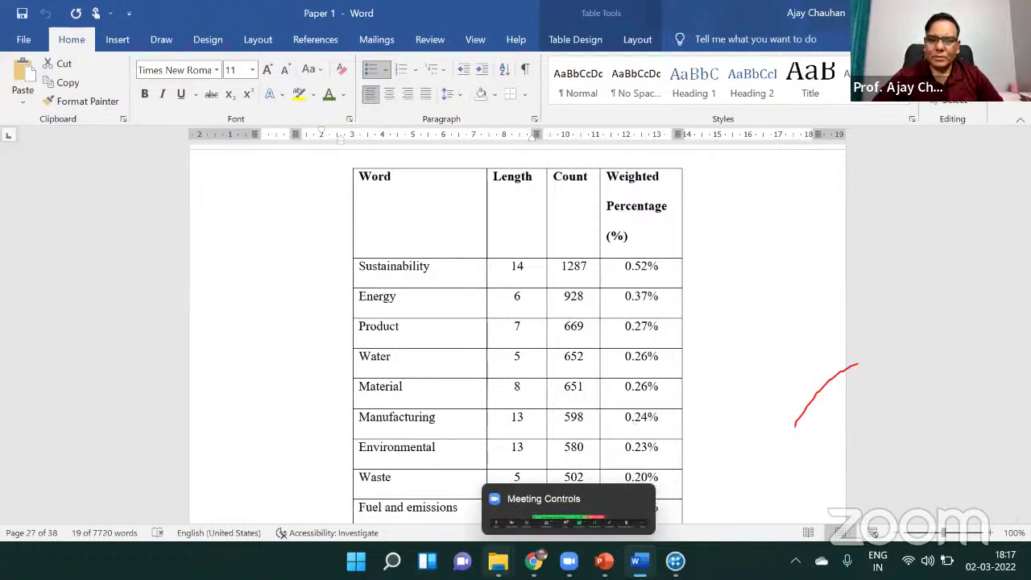
In File Explorer, go to the 2021 folder on the Desktop and open Finding Obj 1 from the commodity futures researcher's folder
{"action": "mouse_move", "coordinate": [498, 562]}
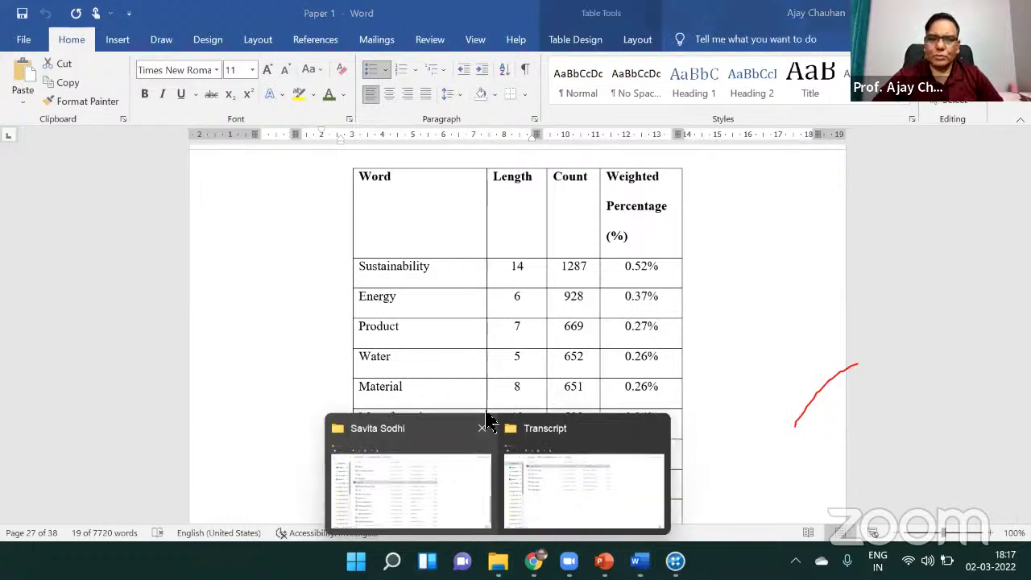
{"action": "left_click", "coordinate": [417, 500]}
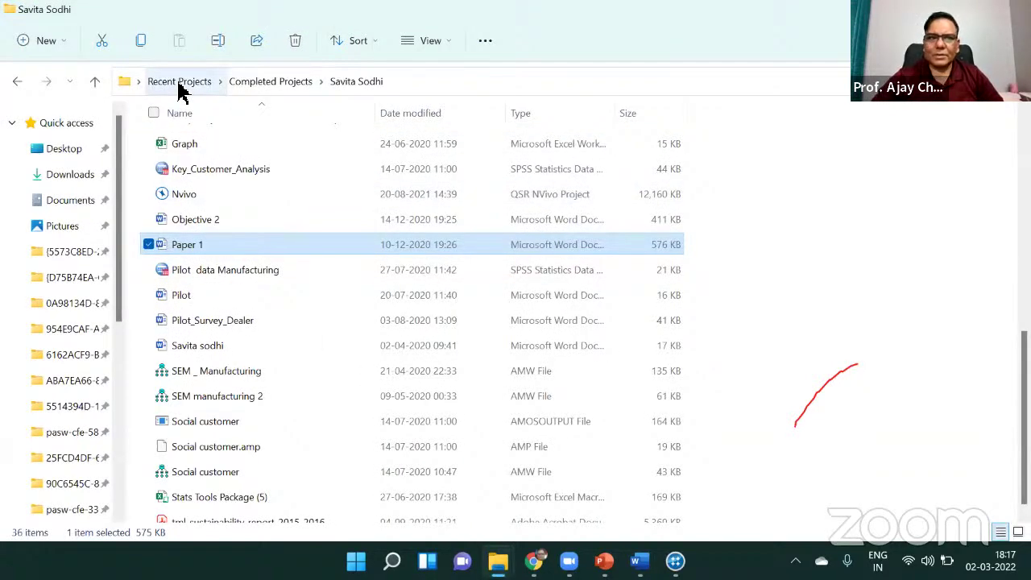
{"action": "left_click", "coordinate": [70, 158]}
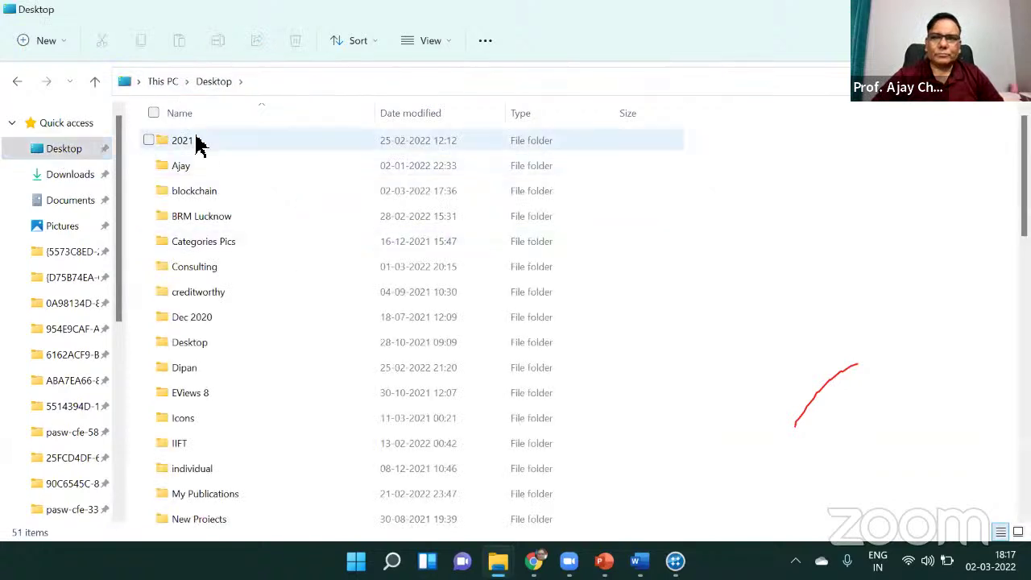
{"action": "left_click", "coordinate": [200, 144]}
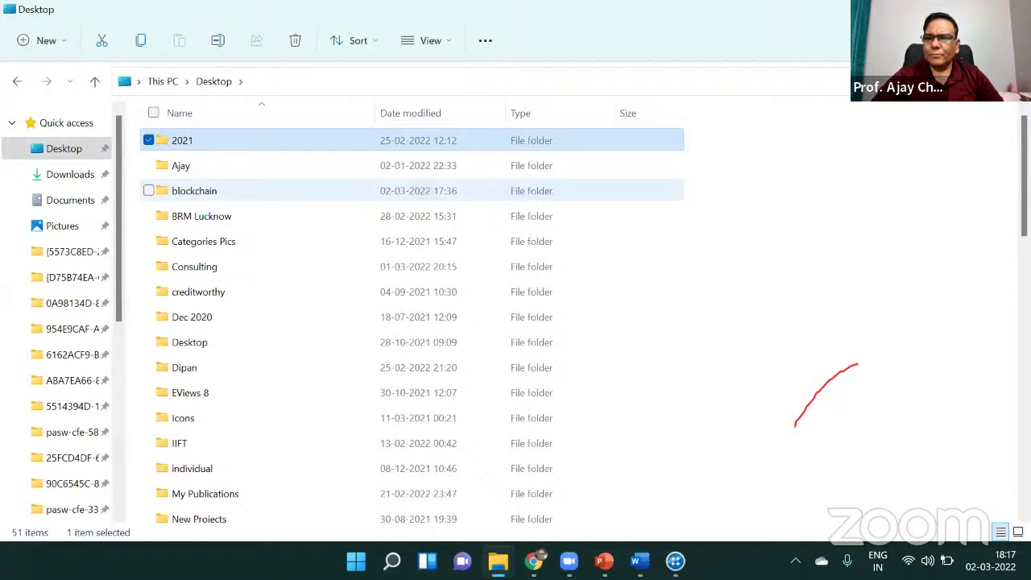
{"action": "key", "text": "Return"}
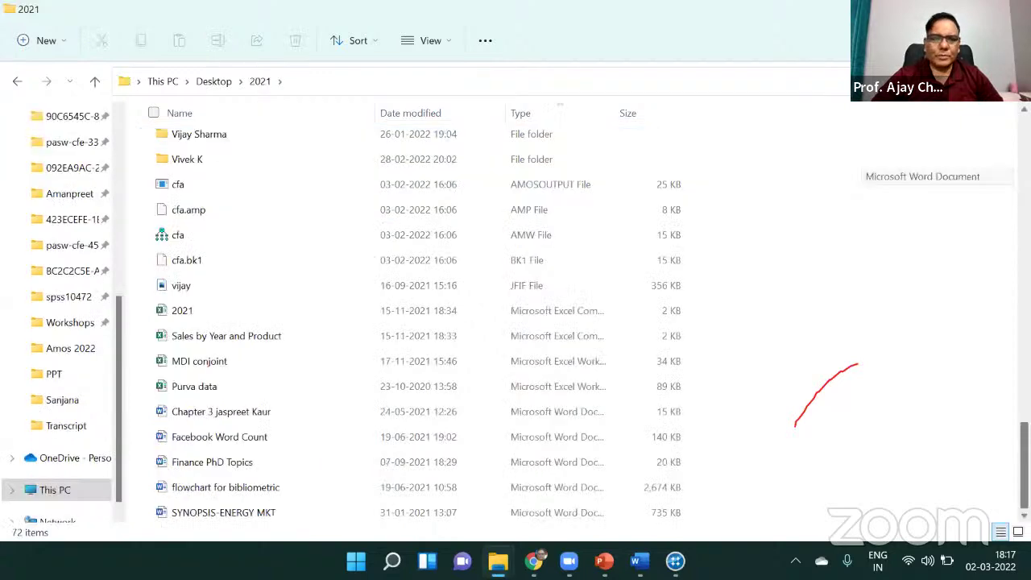
{"action": "double_click", "coordinate": [195, 161]}
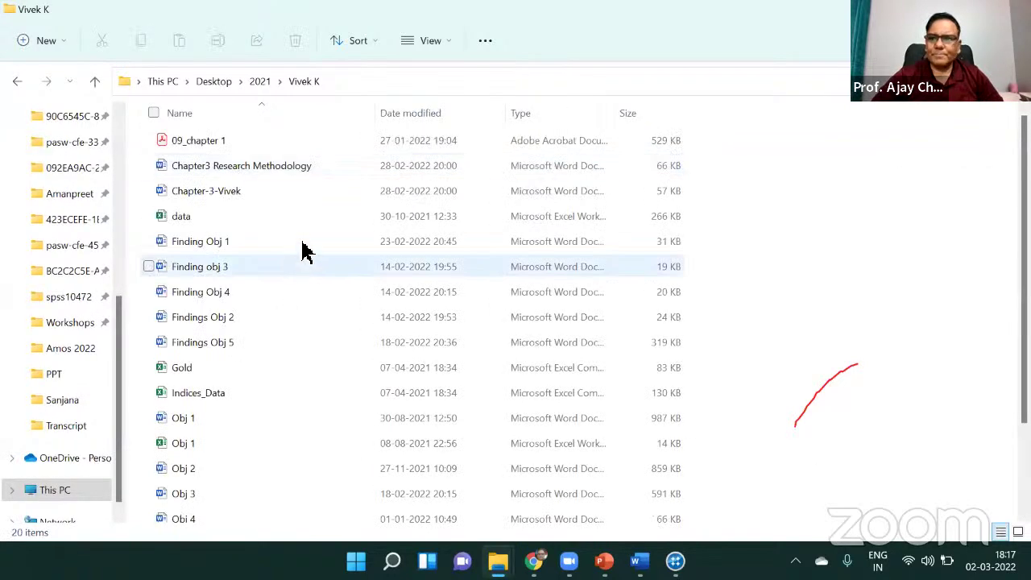
{"action": "double_click", "coordinate": [211, 242]}
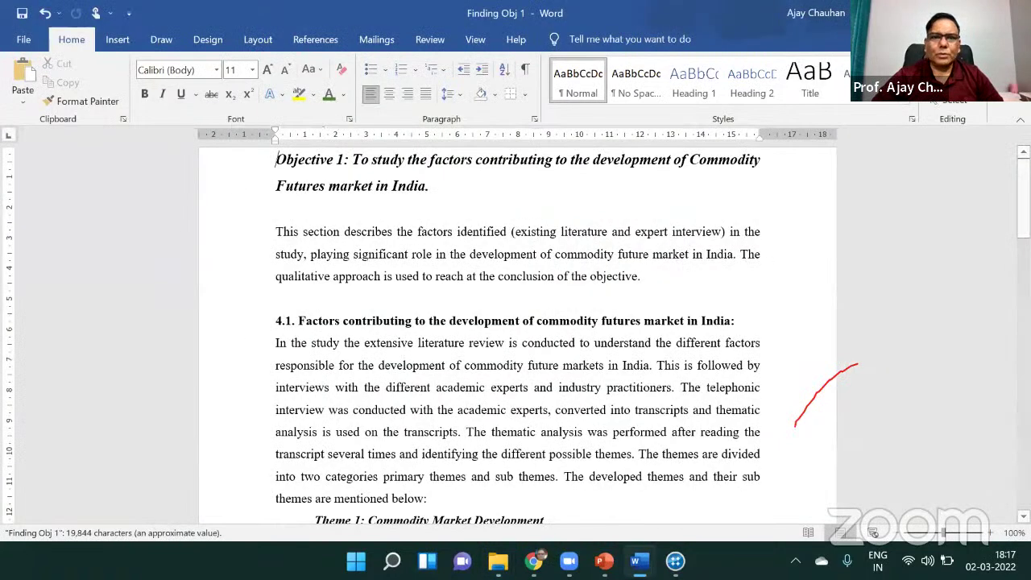
Return to the researcher's folder and open the Obj 1 Word document
{"action": "mouse_move", "coordinate": [502, 560]}
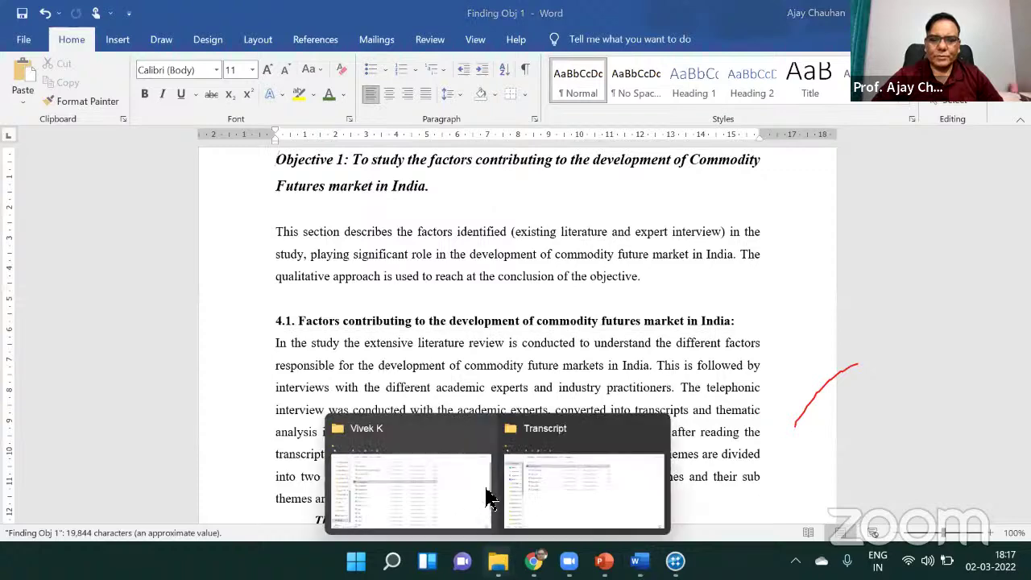
{"action": "left_click", "coordinate": [411, 488]}
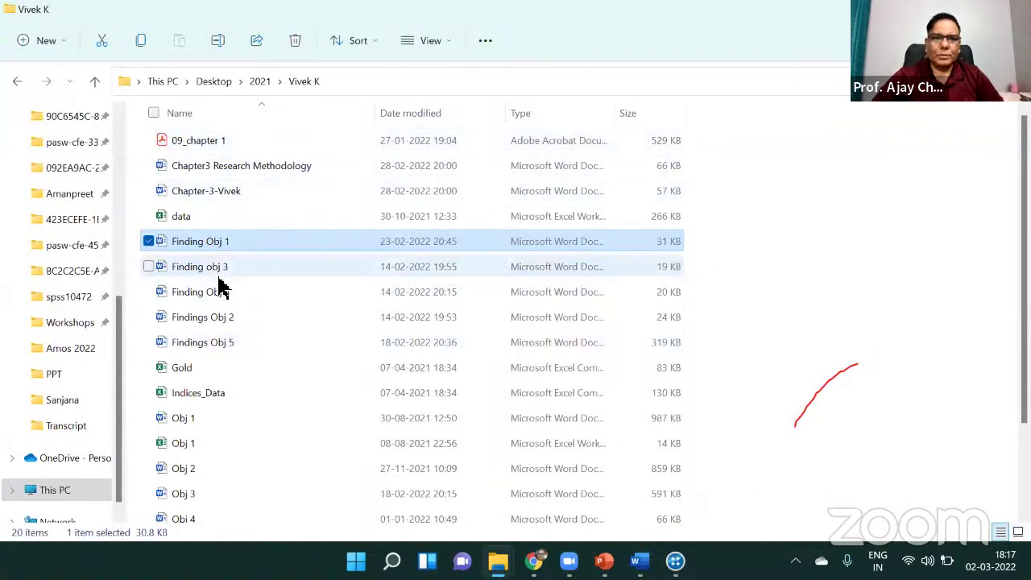
{"action": "double_click", "coordinate": [185, 421]}
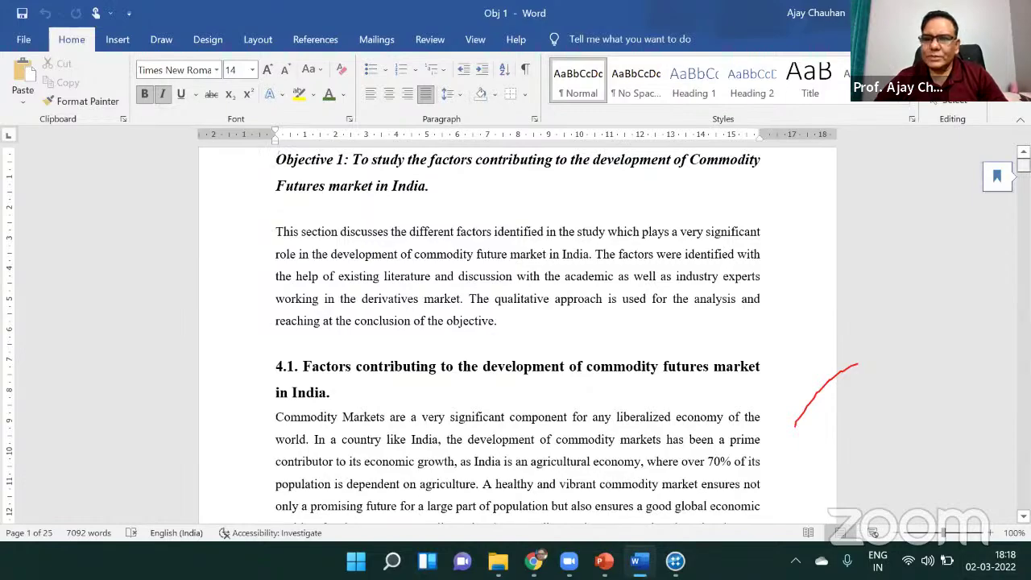
Read the interview method paragraph in section 4.1, marking the sentences on the interview requests and the telephonic interviews
{"action": "left_click_drag", "start_coordinate": [1023, 166], "coordinate": [1024, 176]}
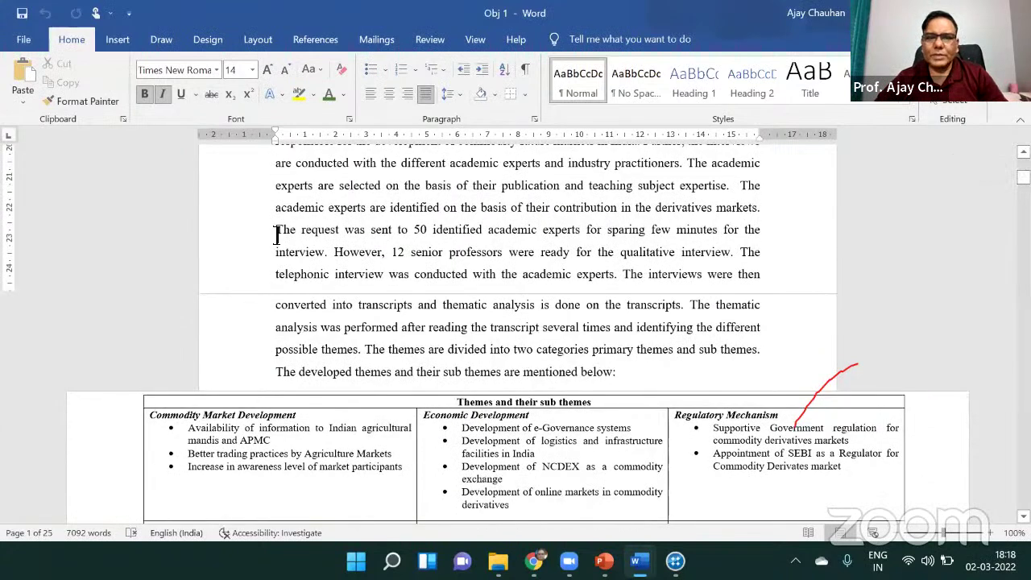
{"action": "left_click_drag", "start_coordinate": [276, 233], "coordinate": [719, 266]}
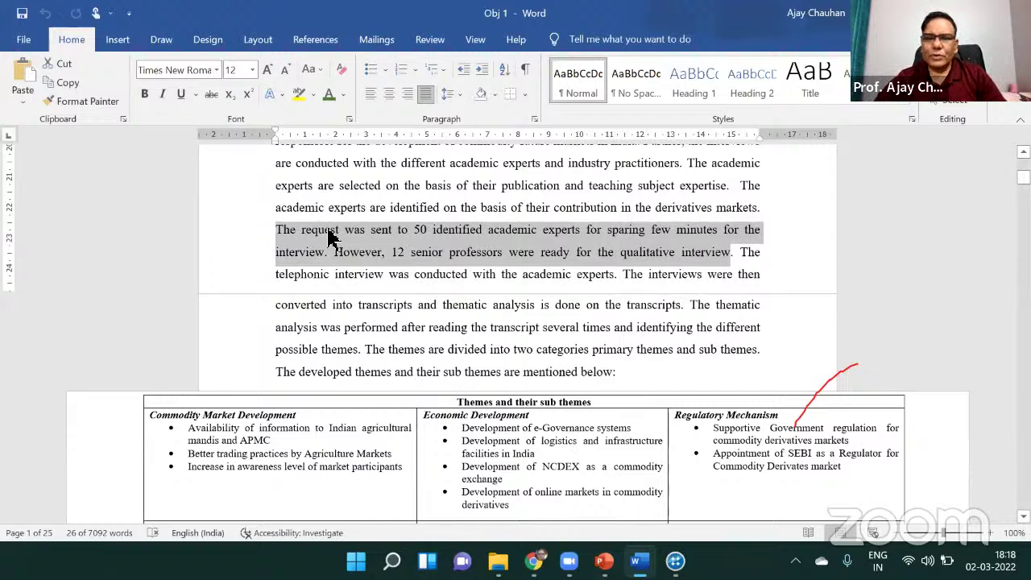
{"action": "left_click_drag", "start_coordinate": [279, 278], "coordinate": [615, 282]}
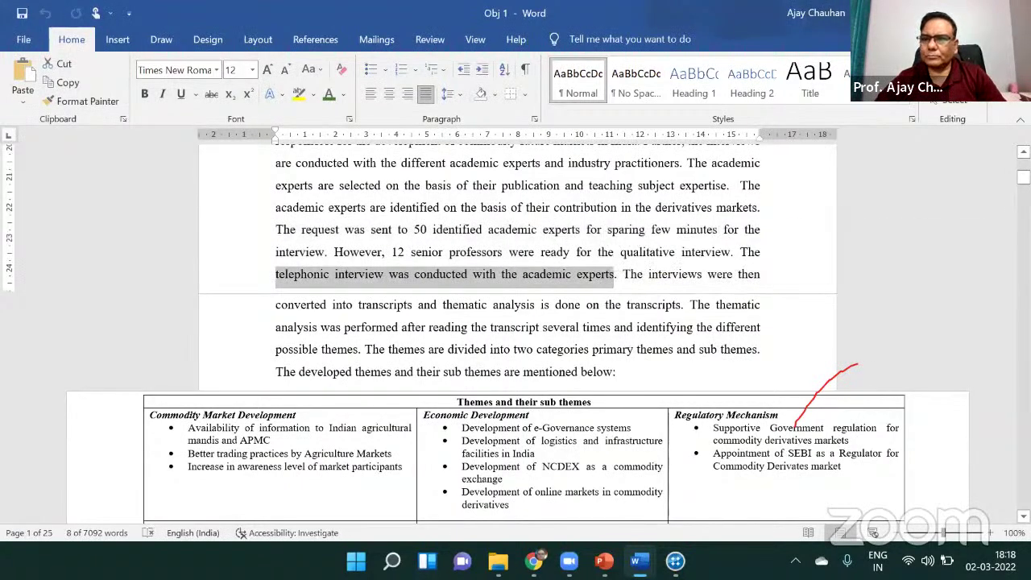
Examine the Themes and their sub themes table, marking the sub themes under Commodity Market Development and Global Integration
{"action": "left_click_drag", "start_coordinate": [1023, 177], "coordinate": [1024, 179]}
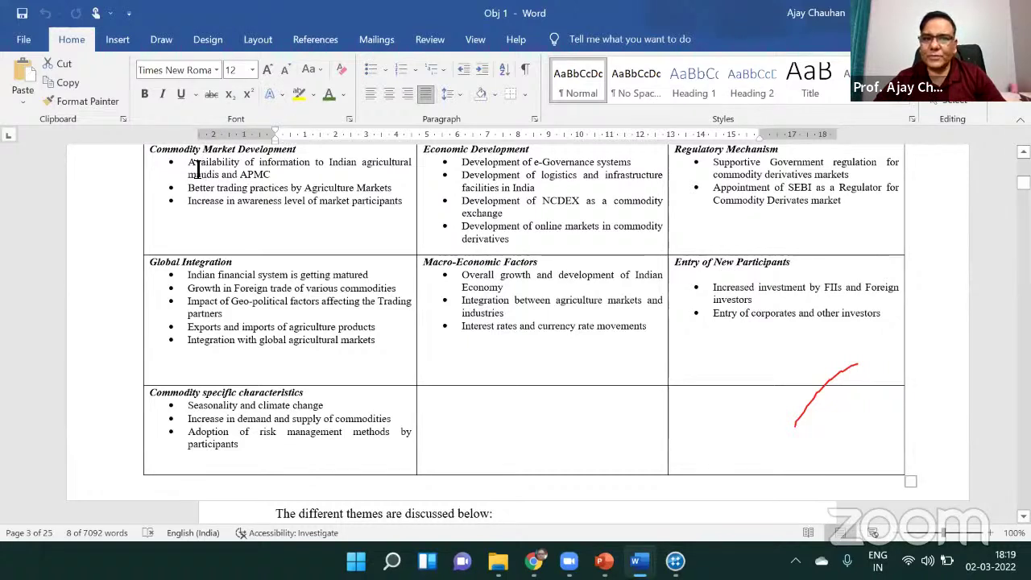
{"action": "left_click_drag", "start_coordinate": [190, 167], "coordinate": [392, 238]}
{"action": "left_click_drag", "start_coordinate": [190, 278], "coordinate": [375, 361]}
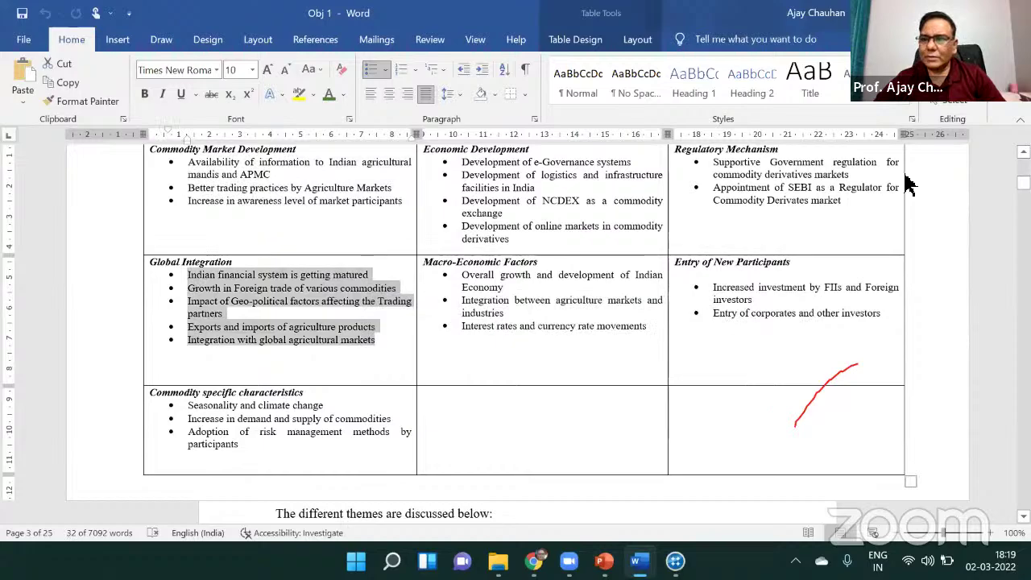
Examine the Theme 1: Commodity Market Development table with its sub themes, keywords, references and relative weights
{"action": "left_click_drag", "start_coordinate": [1024, 182], "coordinate": [1024, 216]}
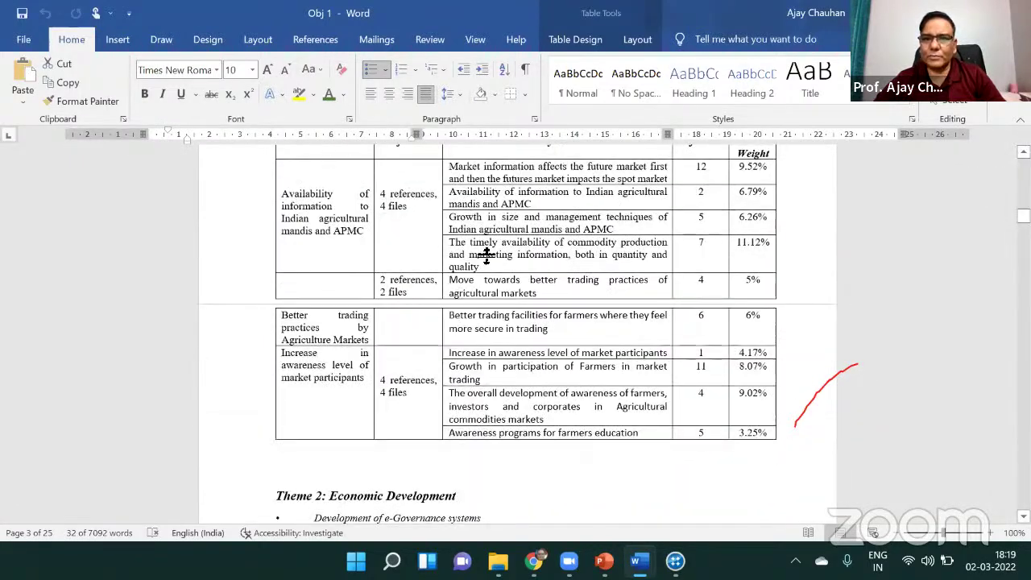
{"action": "scroll", "coordinate": [518, 334], "scroll_direction": "up", "scroll_amount": 2}
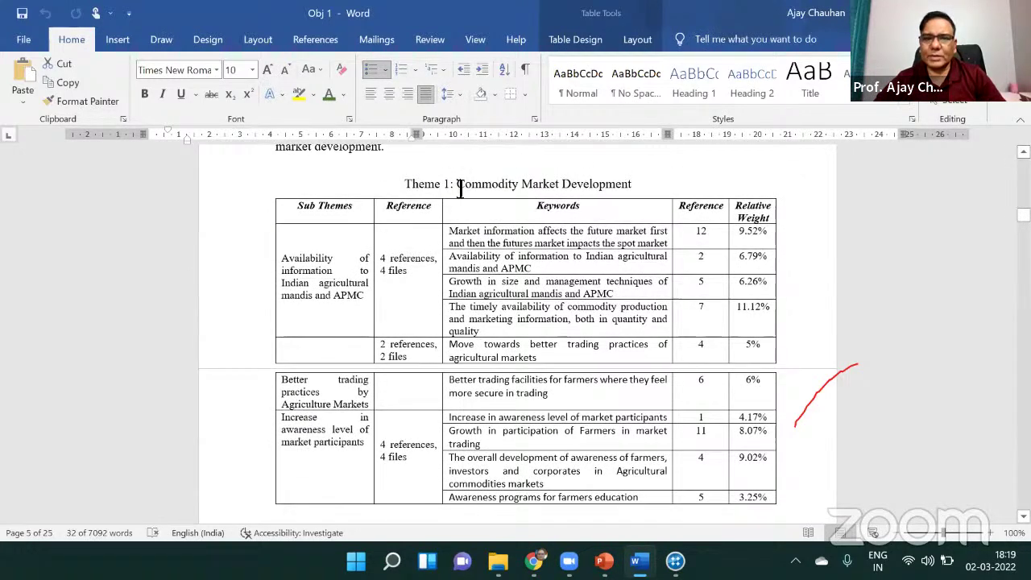
{"action": "left_click_drag", "start_coordinate": [453, 183], "coordinate": [637, 185]}
{"action": "left_click", "coordinate": [331, 443]}
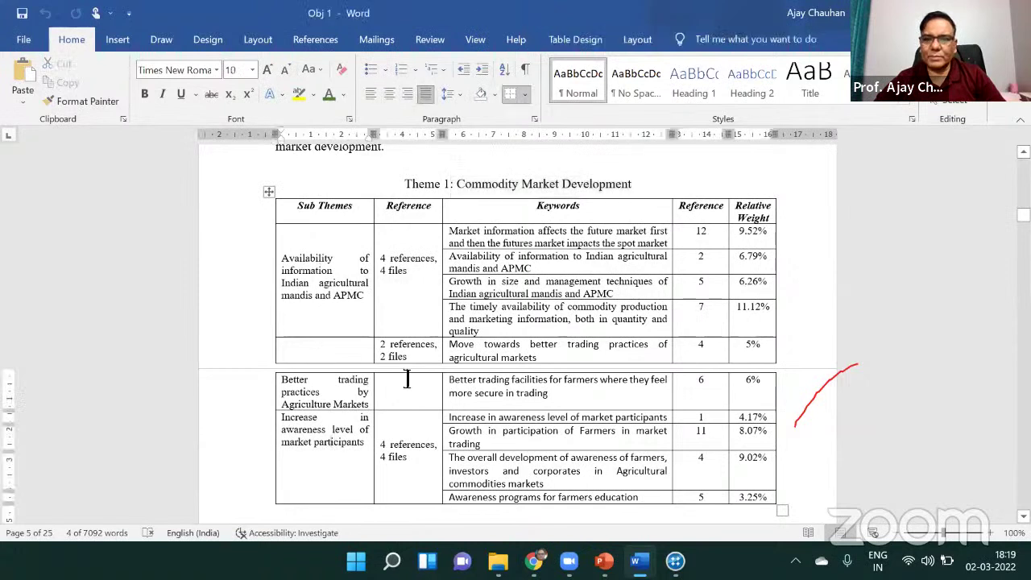
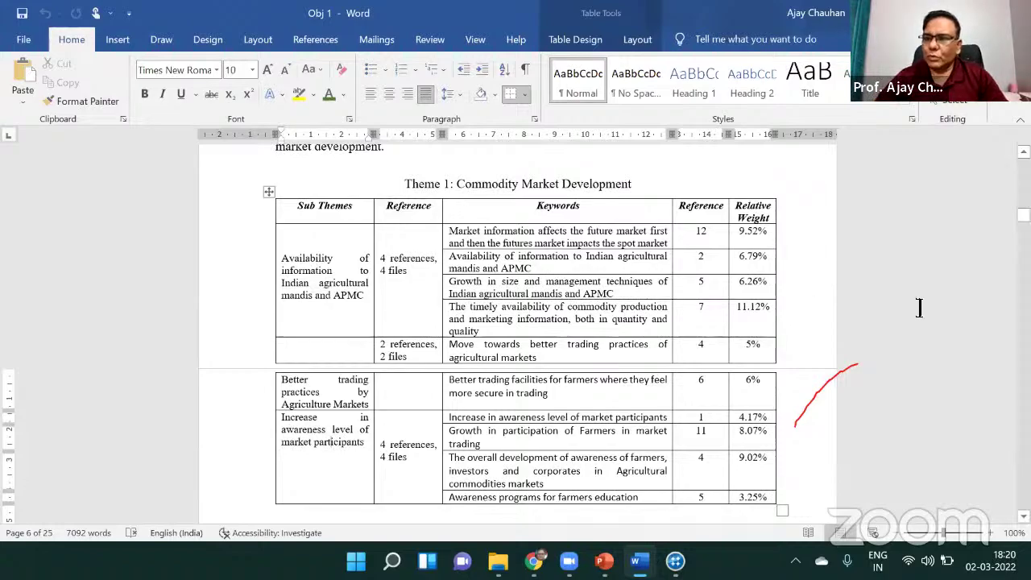
Examine the diagram of factors affecting development of commodity markets near the end of the document
{"action": "left_click_drag", "start_coordinate": [1023, 215], "coordinate": [1024, 468]}
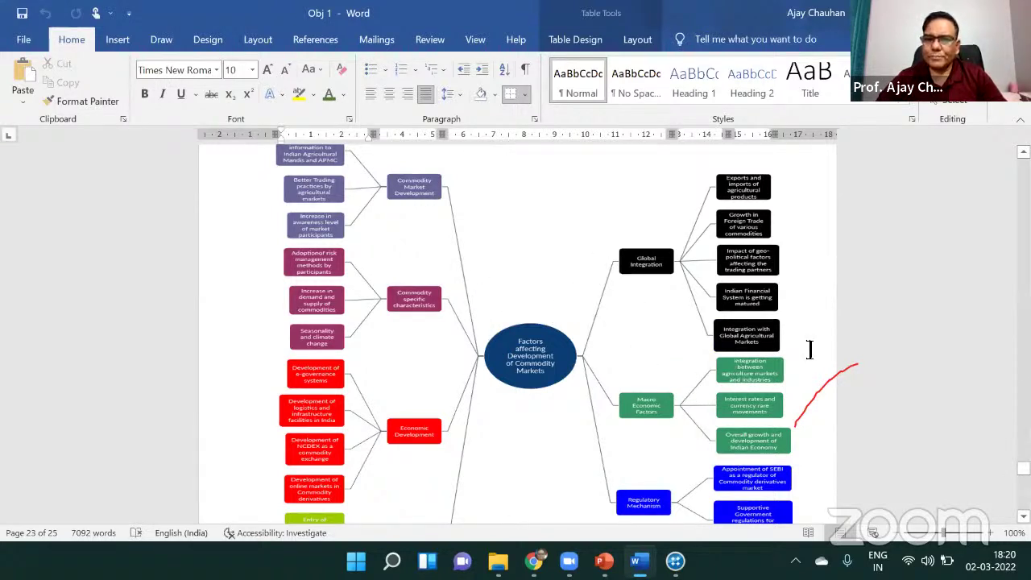
{"action": "scroll", "coordinate": [958, 449], "scroll_direction": "down", "scroll_amount": 2}
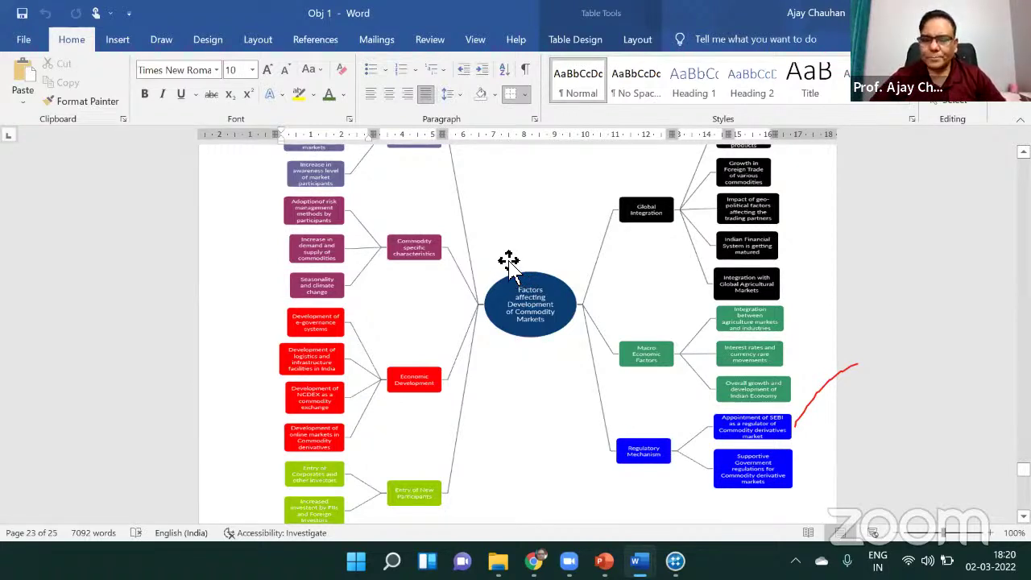
Switch to File Explorer, go up to the 2021 folder and open its Completed folder
{"action": "mouse_move", "coordinate": [534, 561]}
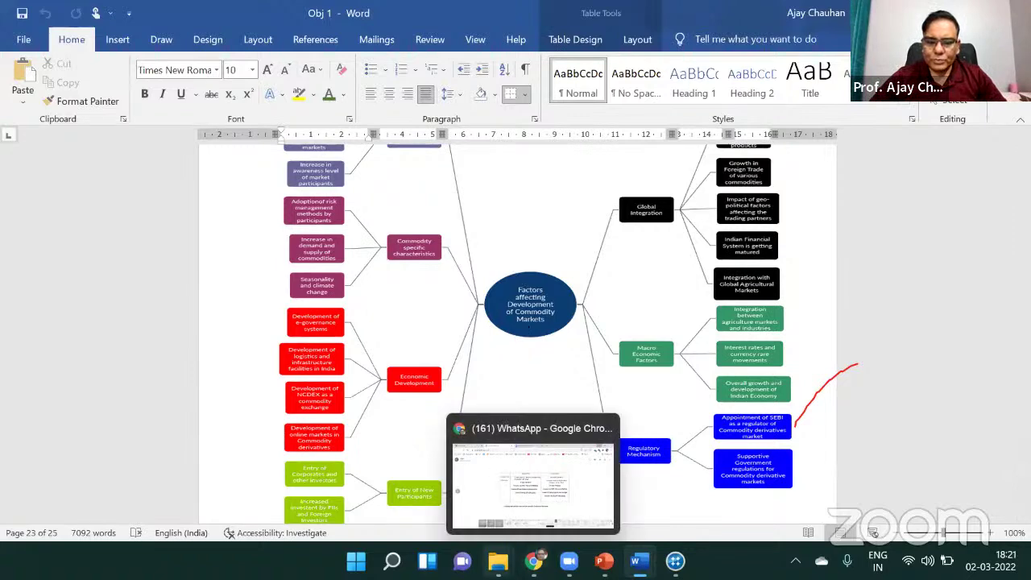
{"action": "mouse_move", "coordinate": [498, 561]}
{"action": "left_click", "coordinate": [436, 479]}
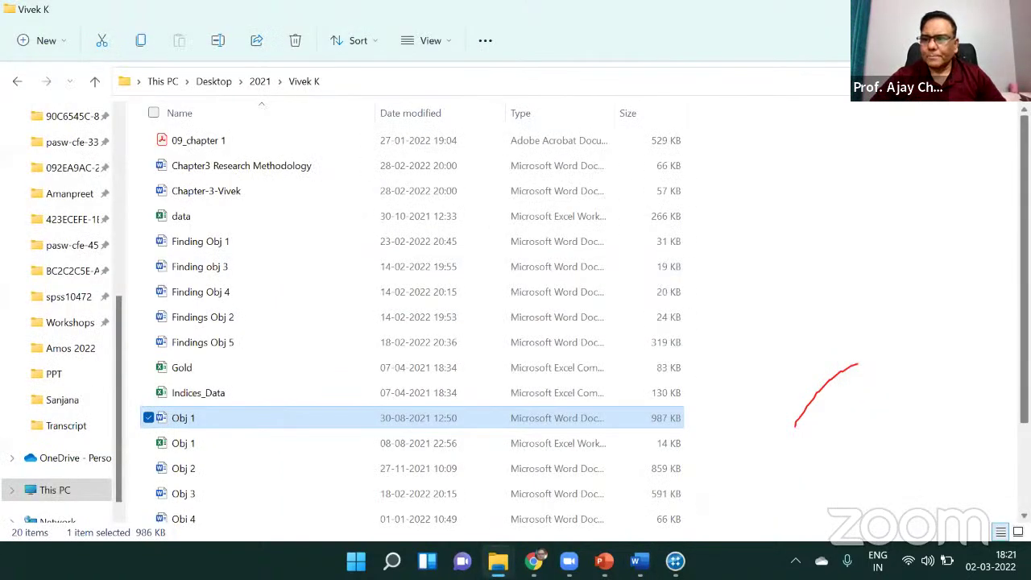
{"action": "key", "text": "Up"}
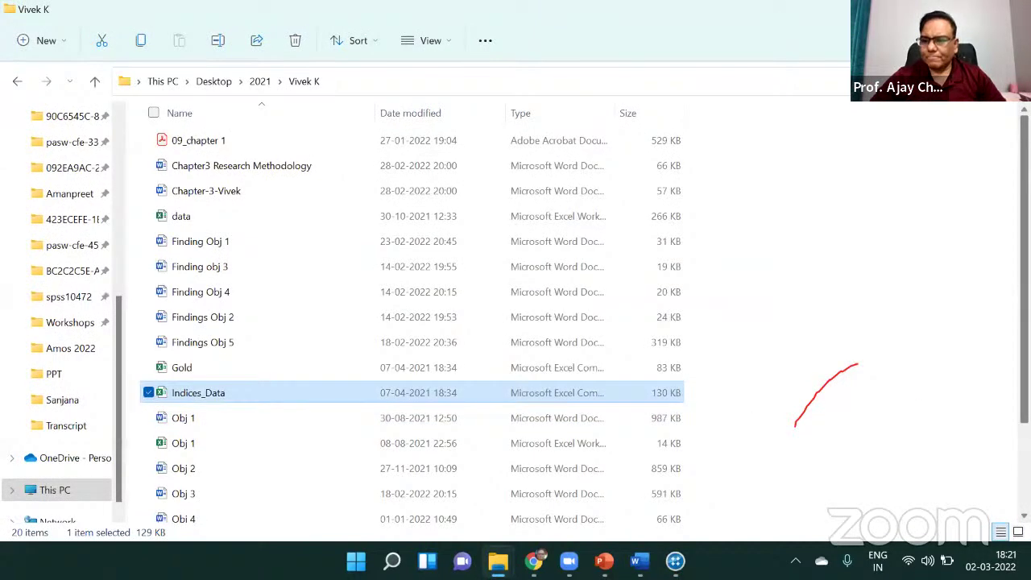
{"action": "scroll", "coordinate": [733, 290], "scroll_direction": "down", "scroll_amount": 1}
{"action": "scroll", "coordinate": [733, 290], "scroll_direction": "up", "scroll_amount": 1}
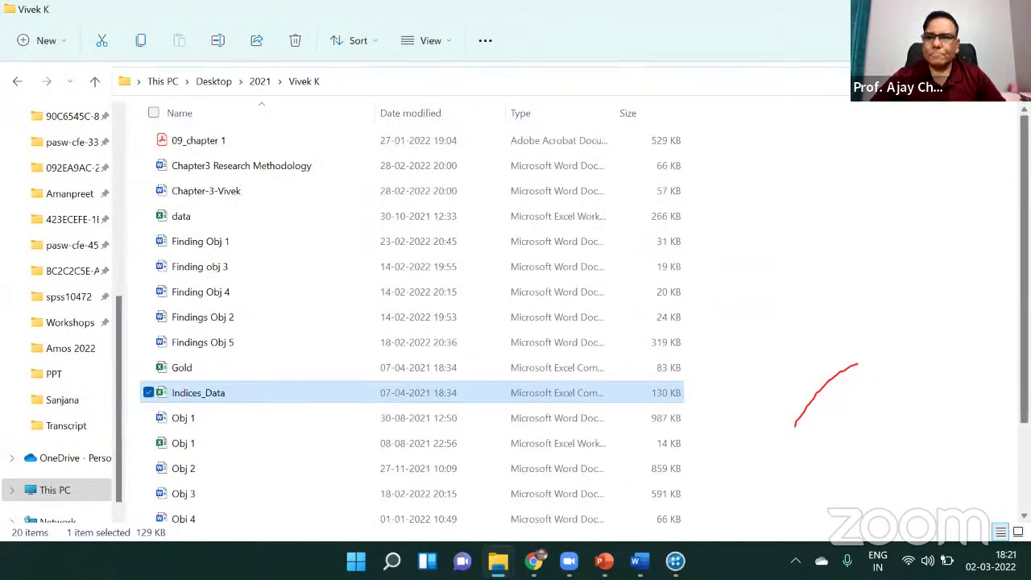
{"action": "left_click", "coordinate": [260, 83]}
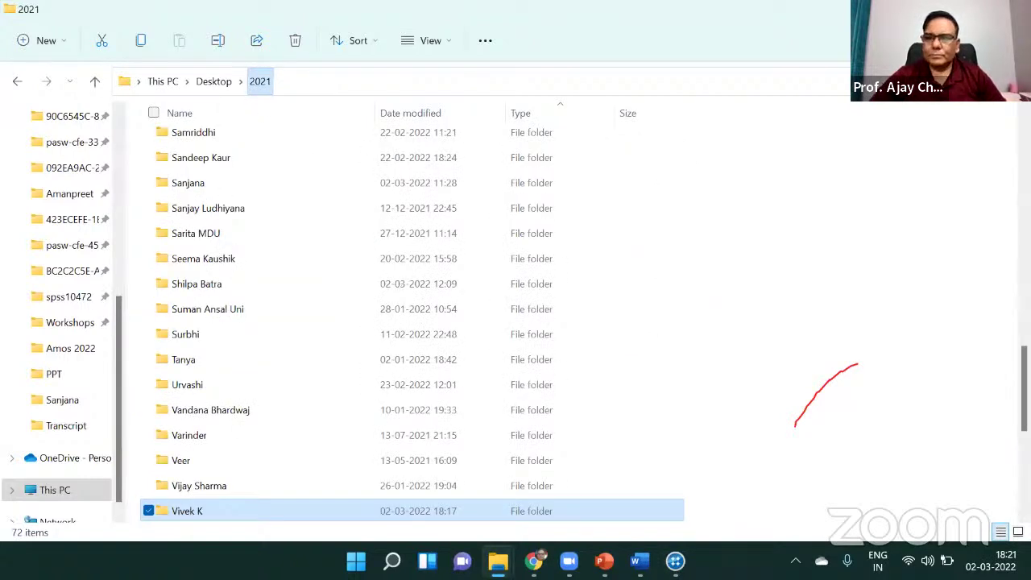
{"action": "scroll", "coordinate": [411, 315], "scroll_direction": "up", "scroll_amount": 15}
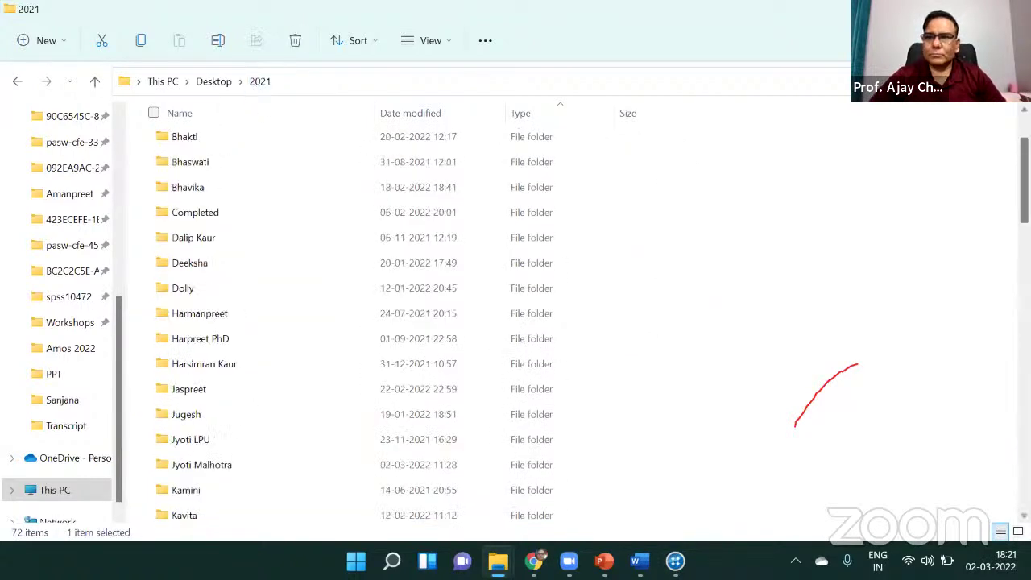
{"action": "double_click", "coordinate": [185, 203]}
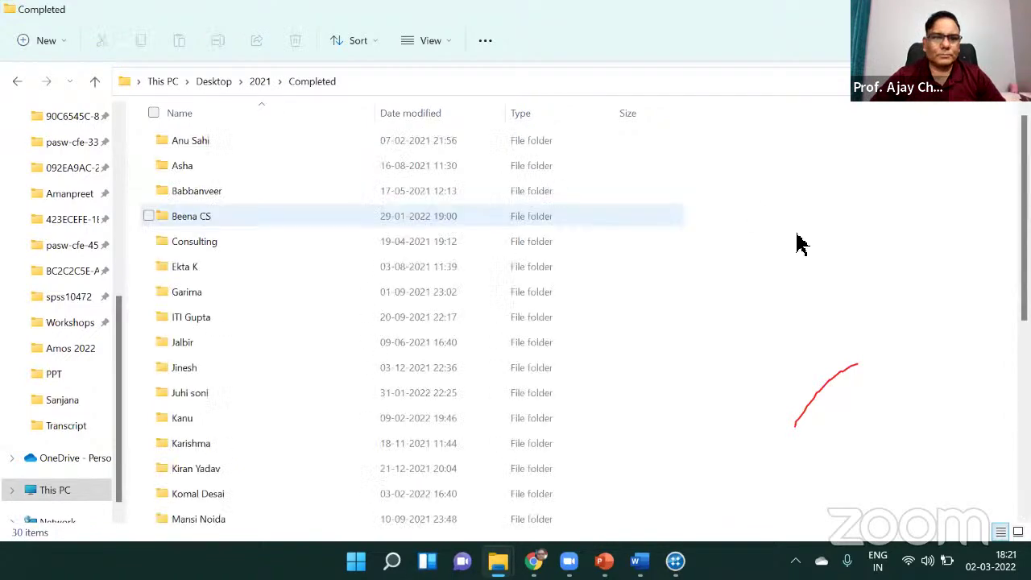
Open the Objective 1 Word document from the completed researcher's folder that holds the intellectual capital study
{"action": "scroll", "coordinate": [305, 331], "scroll_direction": "down", "scroll_amount": 5}
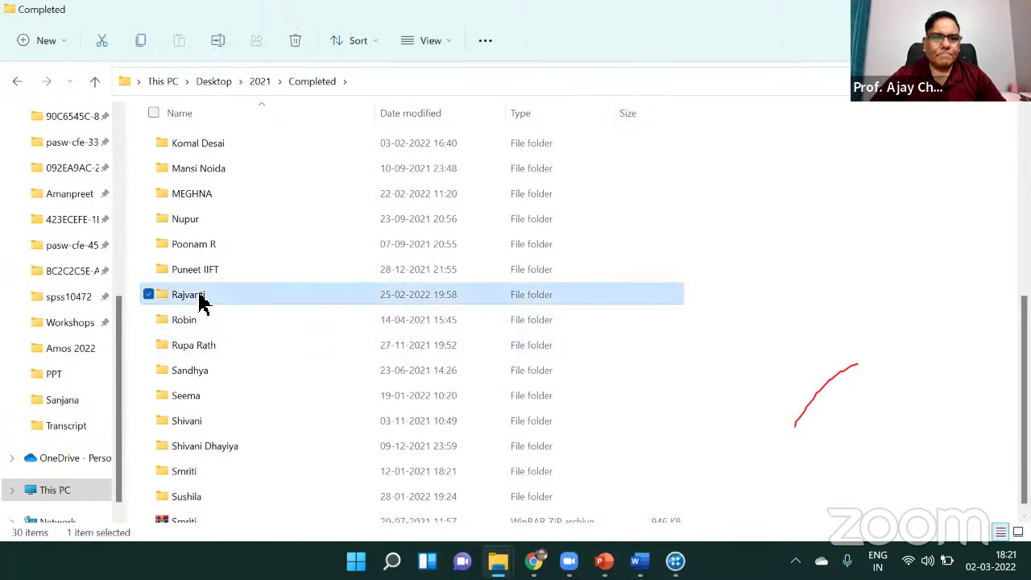
{"action": "double_click", "coordinate": [202, 296]}
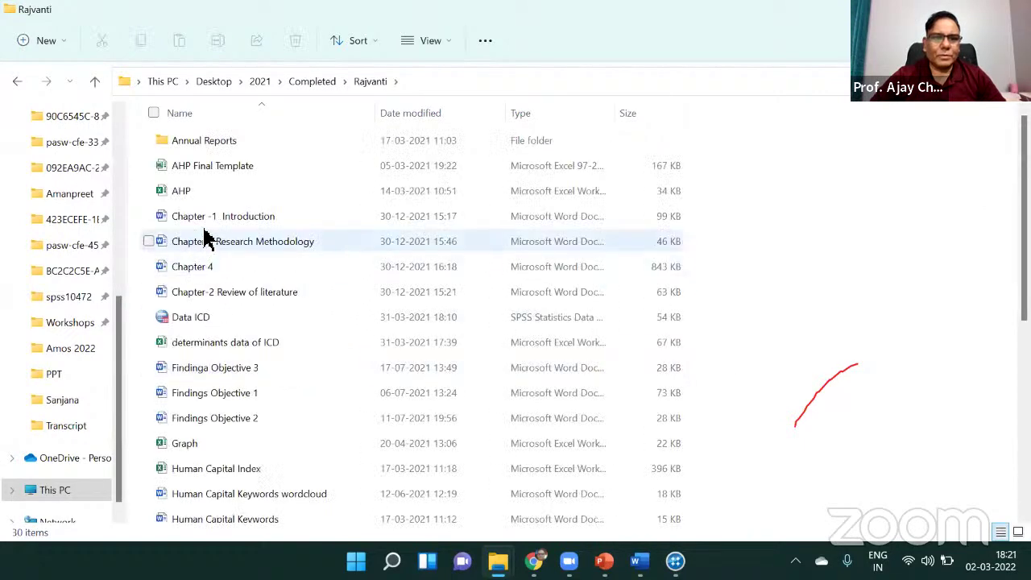
{"action": "scroll", "coordinate": [870, 242], "scroll_direction": "down", "scroll_amount": 5}
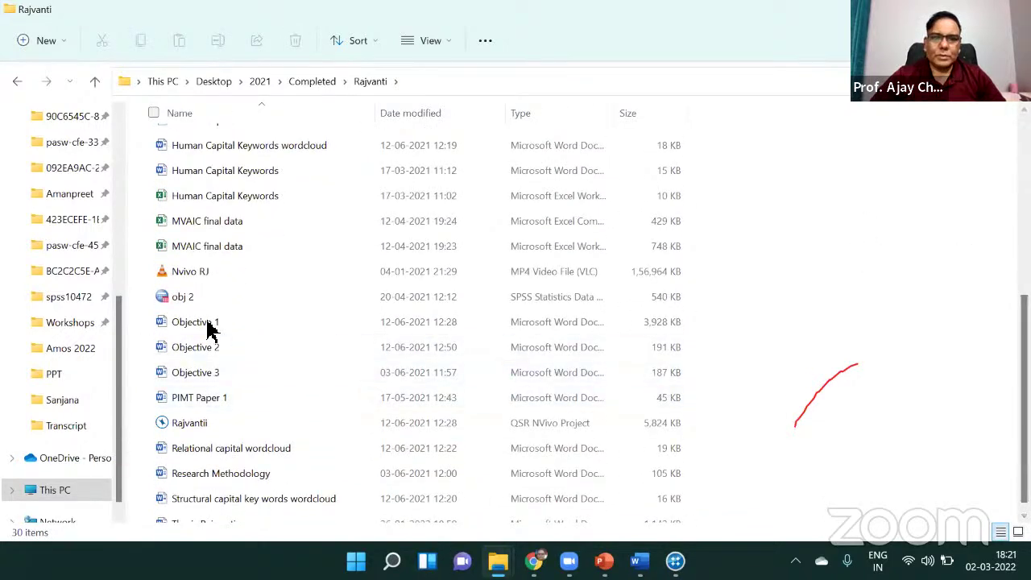
{"action": "double_click", "coordinate": [198, 325]}
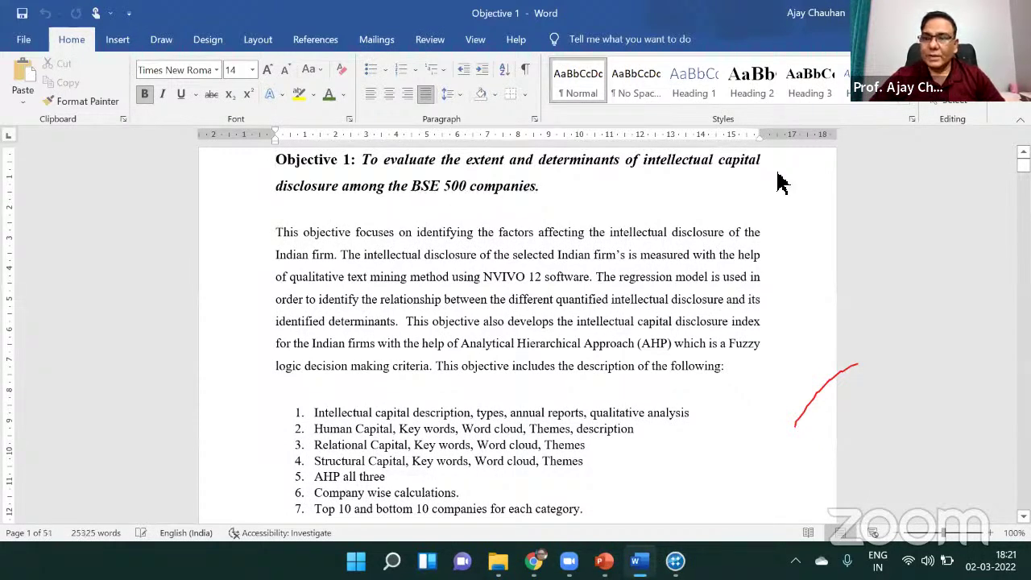
Examine the Intellectual Capital keyword table and the human capital AHP section up to the Human Capital Index formula
{"action": "left_click_drag", "start_coordinate": [1024, 166], "coordinate": [1024, 277]}
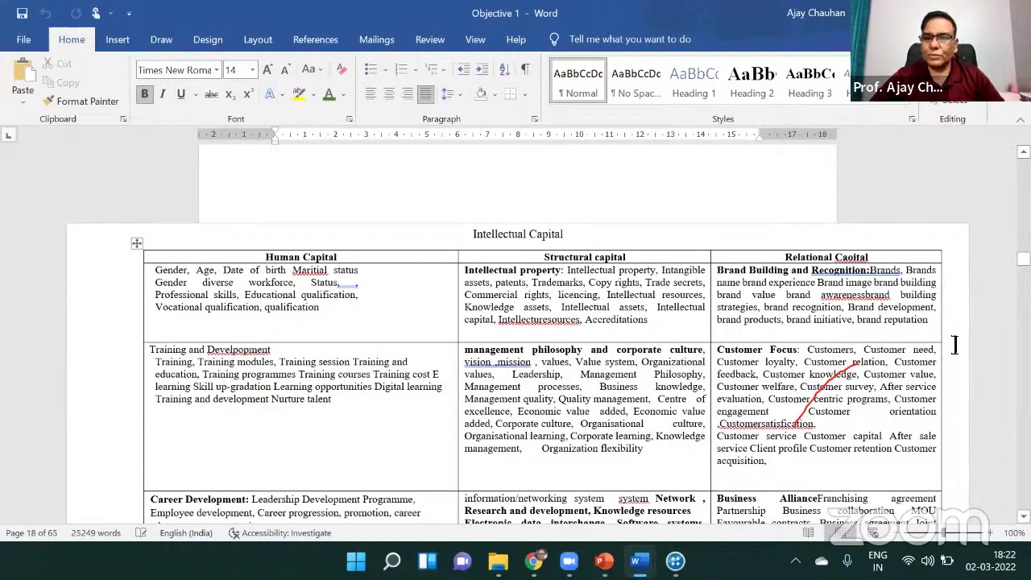
{"action": "mouse_move", "coordinate": [1024, 258]}
{"action": "left_mouse_down"}
{"action": "mouse_move", "coordinate": [1023, 277]}
{"action": "mouse_move", "coordinate": [1024, 265]}
{"action": "left_mouse_up"}
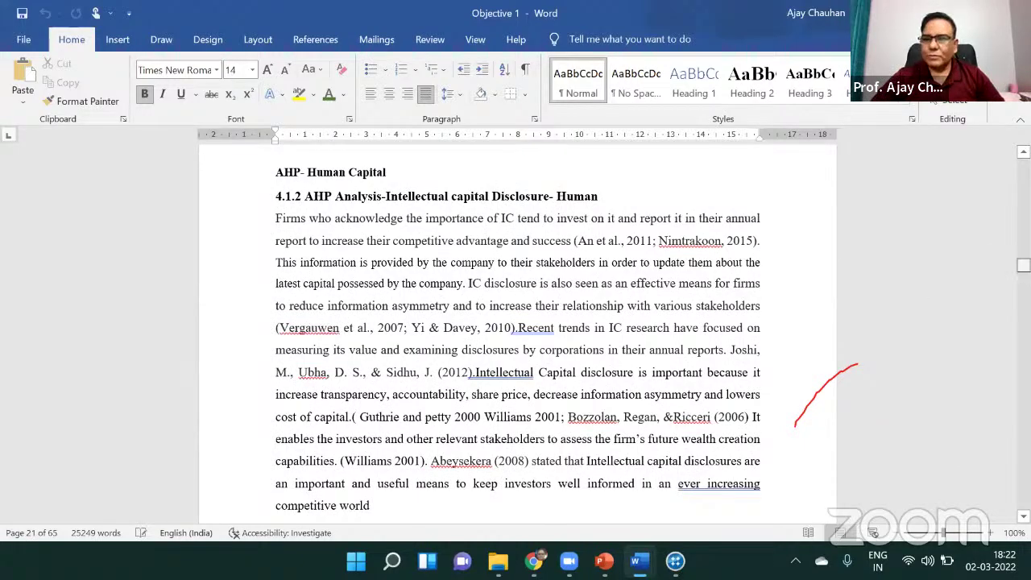
{"action": "left_click_drag", "start_coordinate": [1024, 265], "coordinate": [1023, 282]}
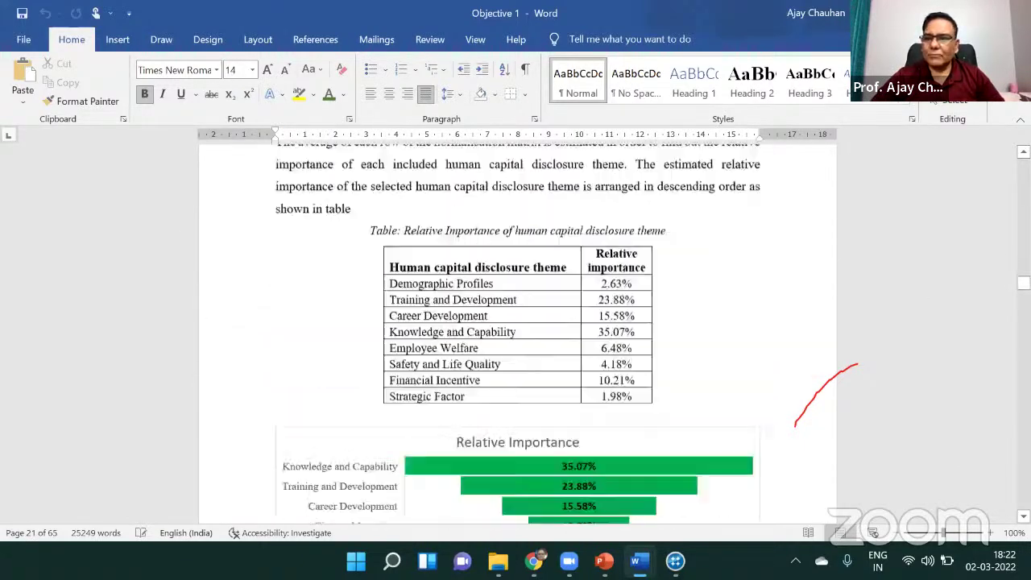
{"action": "scroll", "coordinate": [491, 310], "scroll_direction": "down", "scroll_amount": 15}
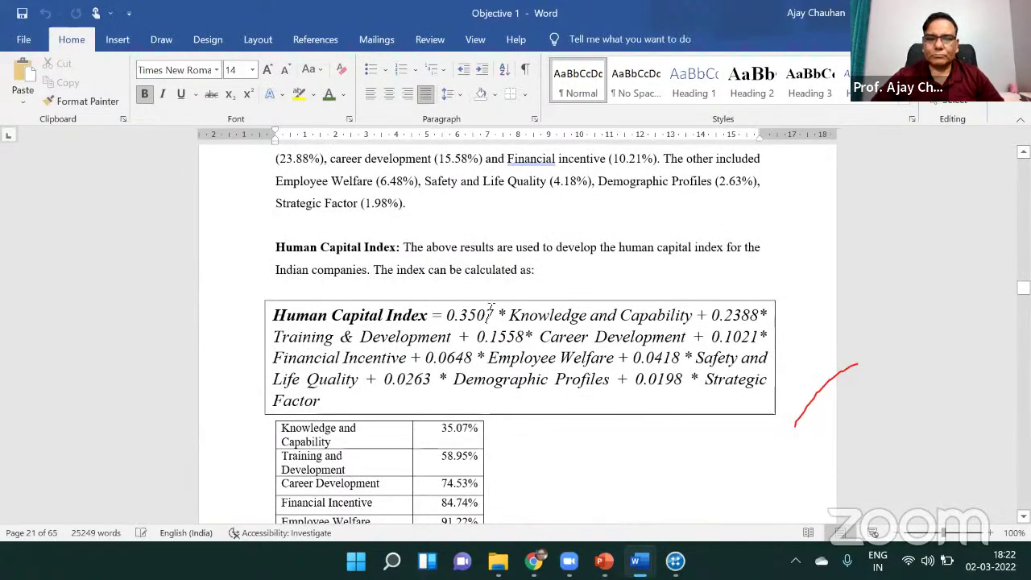
{"action": "scroll", "coordinate": [516, 334], "scroll_direction": "down", "scroll_amount": 3}
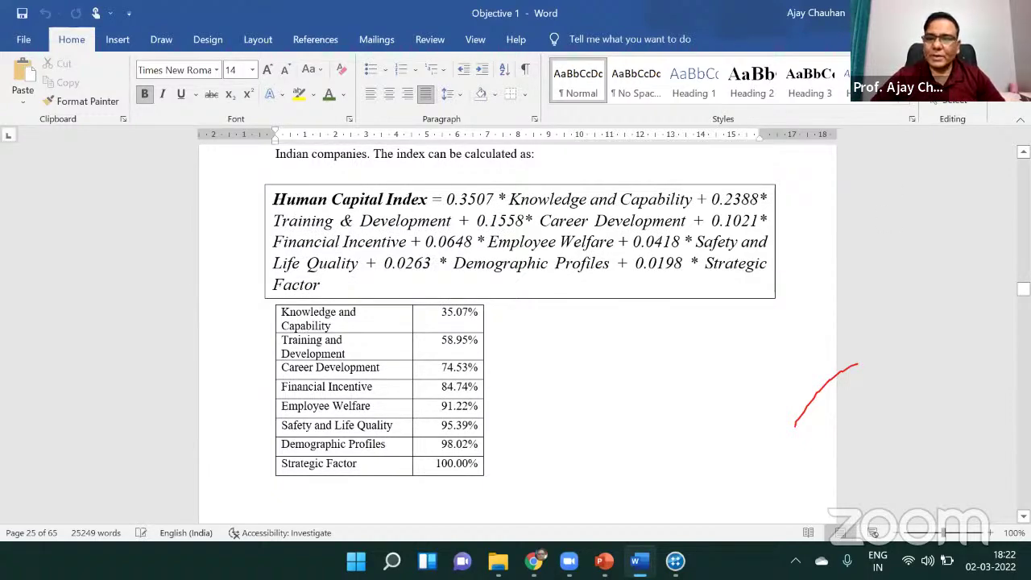
Review the relational capital AHP analysis, from the disclosure themes and normalisation table to the Relational Capital Index formula
{"action": "scroll", "coordinate": [516, 330], "scroll_direction": "down", "scroll_amount": 10}
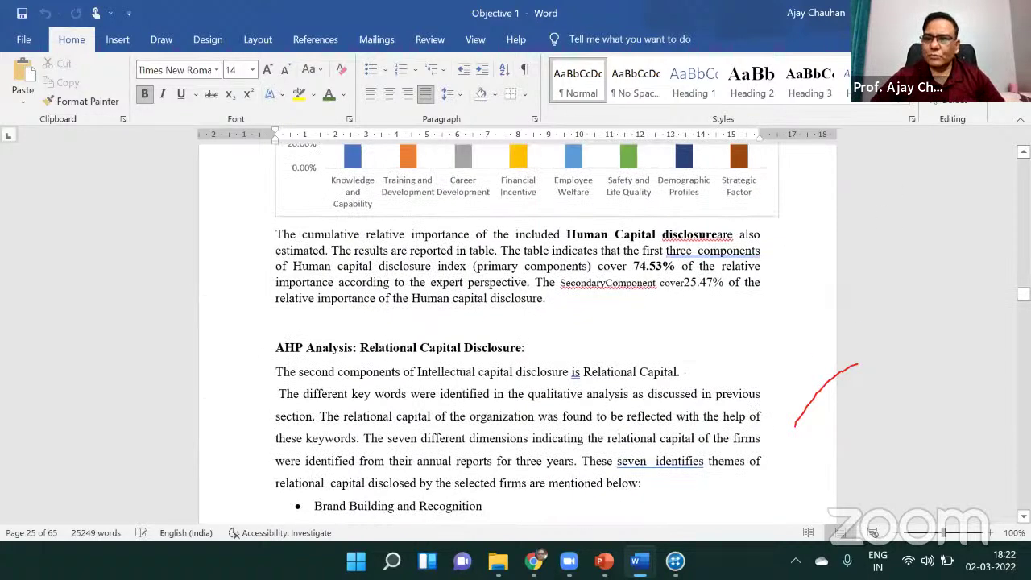
{"action": "scroll", "coordinate": [516, 330], "scroll_direction": "down", "scroll_amount": 20}
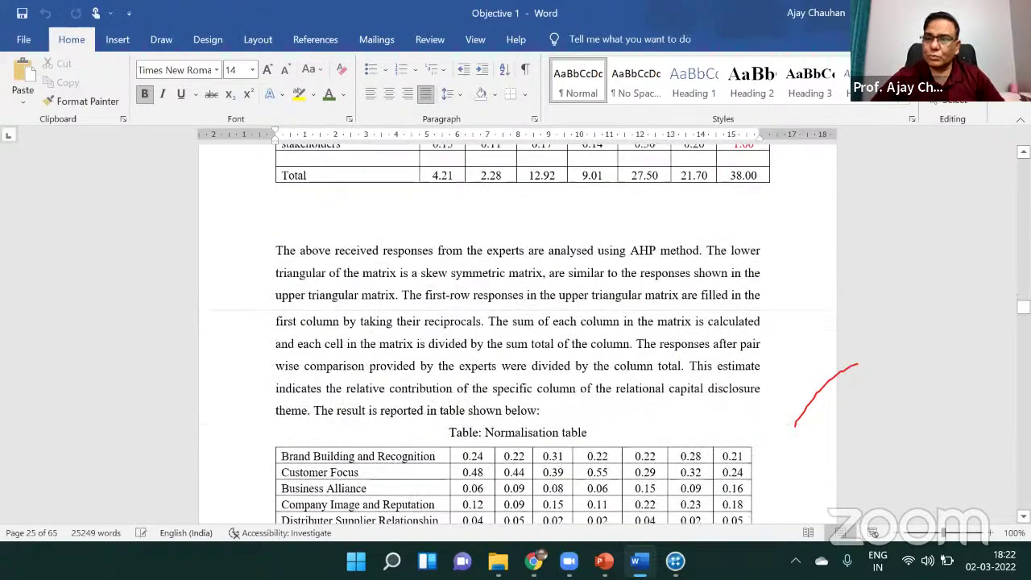
{"action": "scroll", "coordinate": [515, 330], "scroll_direction": "down", "scroll_amount": 15}
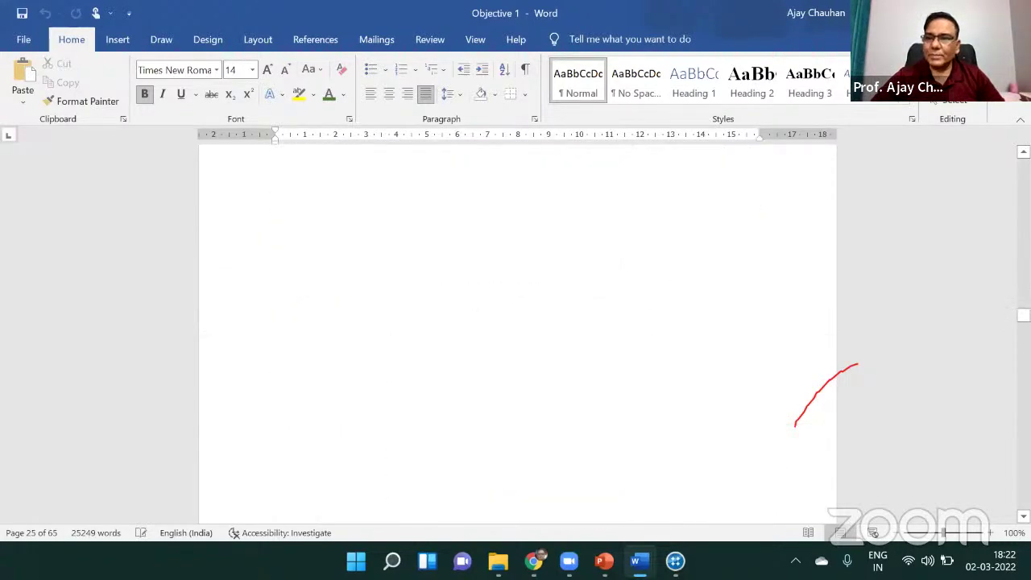
{"action": "scroll", "coordinate": [515, 330], "scroll_direction": "down", "scroll_amount": 5}
{"action": "scroll", "coordinate": [419, 229], "scroll_direction": "down", "scroll_amount": 5}
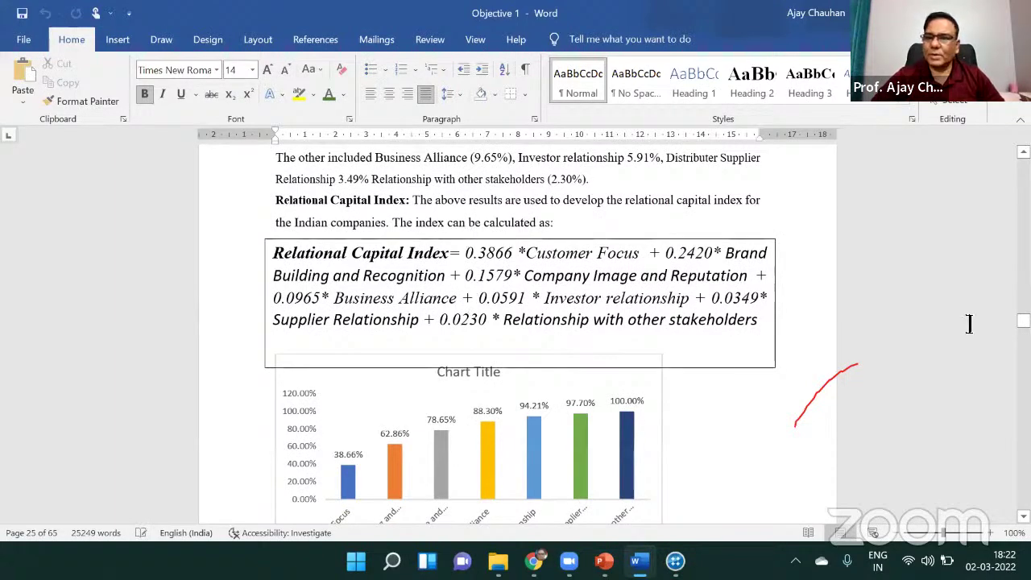
Review the structural capital AHP analysis, including the relative importance table and the Structural Capital Index formula
{"action": "scroll", "coordinate": [516, 331], "scroll_direction": "down", "scroll_amount": 20}
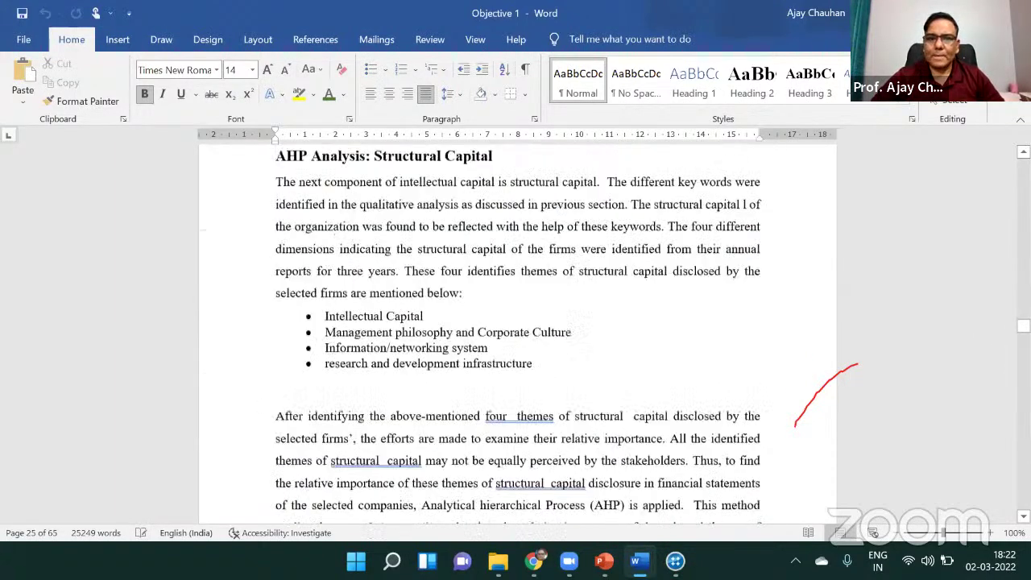
{"action": "scroll", "coordinate": [516, 330], "scroll_direction": "down", "scroll_amount": 20}
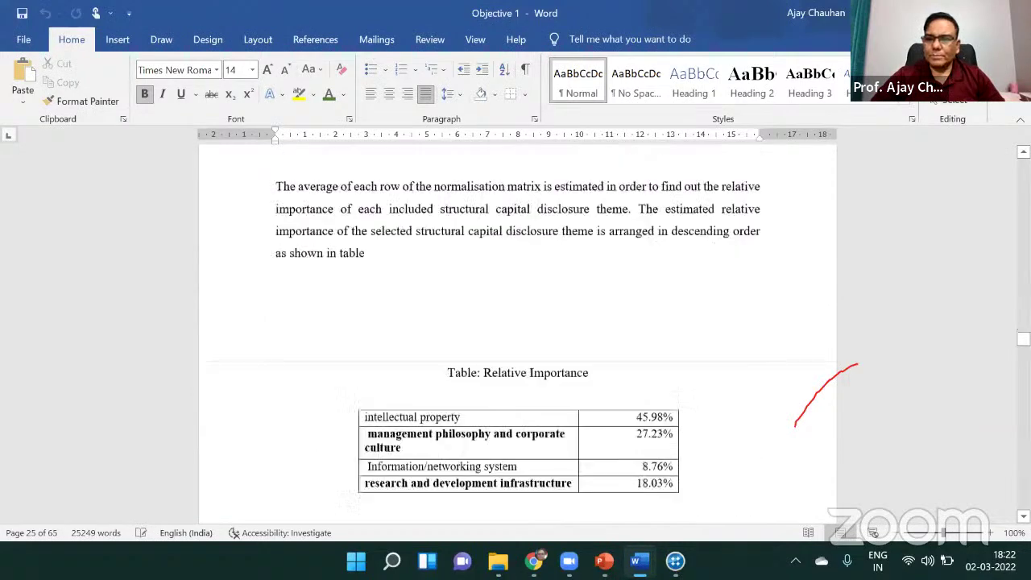
{"action": "scroll", "coordinate": [516, 331], "scroll_direction": "down", "scroll_amount": 8}
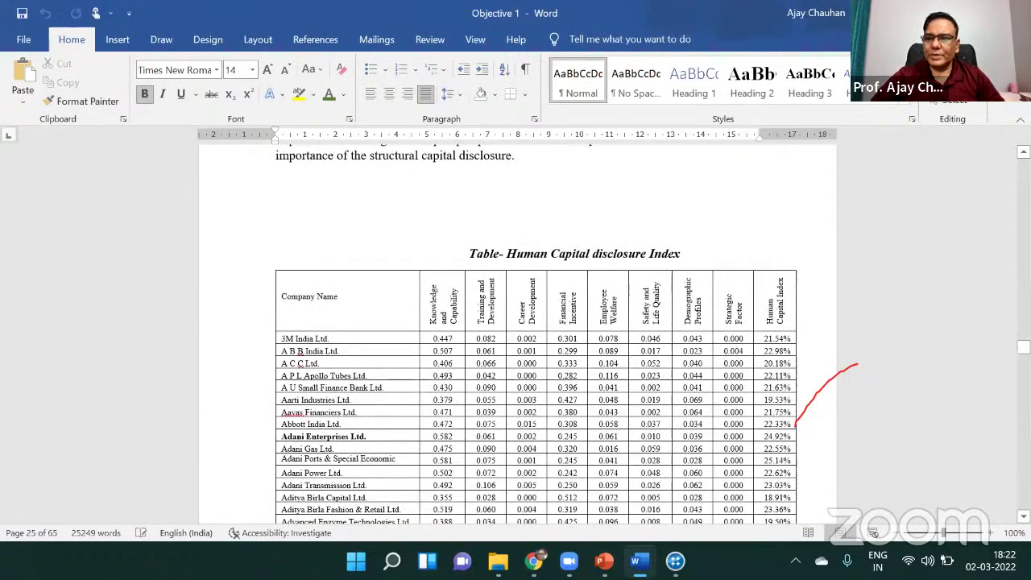
{"action": "scroll", "coordinate": [645, 163], "scroll_direction": "up", "scroll_amount": 8}
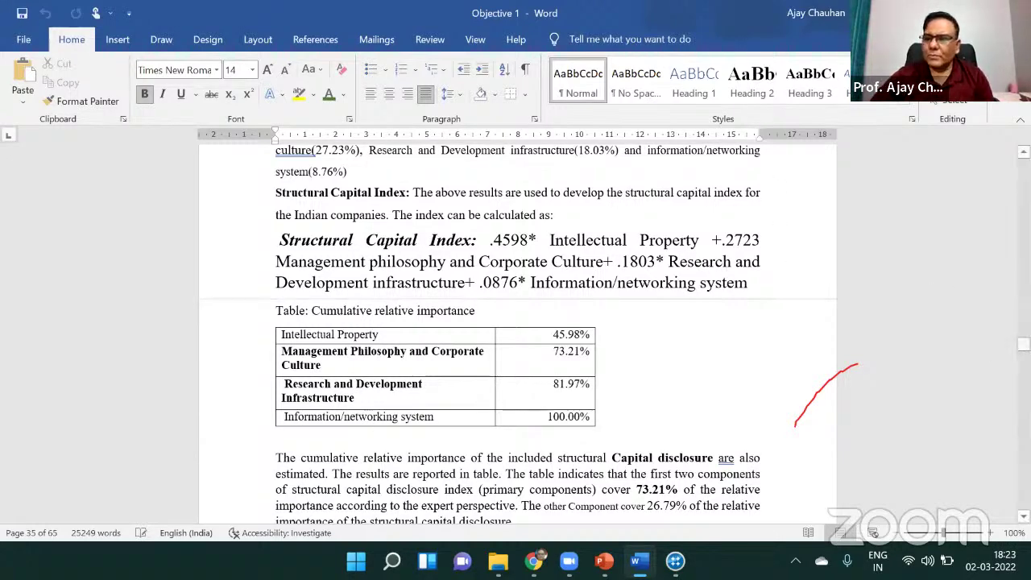
Examine the company-wise human and relational capital disclosure index tables, marking the text on the top 10 human capital companies
{"action": "left_click_drag", "start_coordinate": [1023, 344], "coordinate": [1023, 389]}
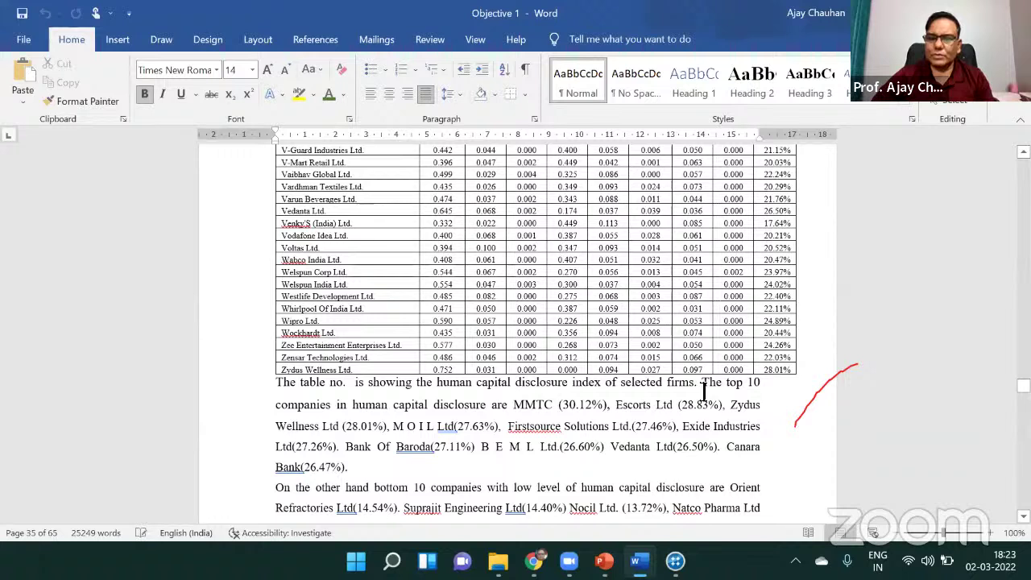
{"action": "left_click_drag", "start_coordinate": [700, 390], "coordinate": [779, 410]}
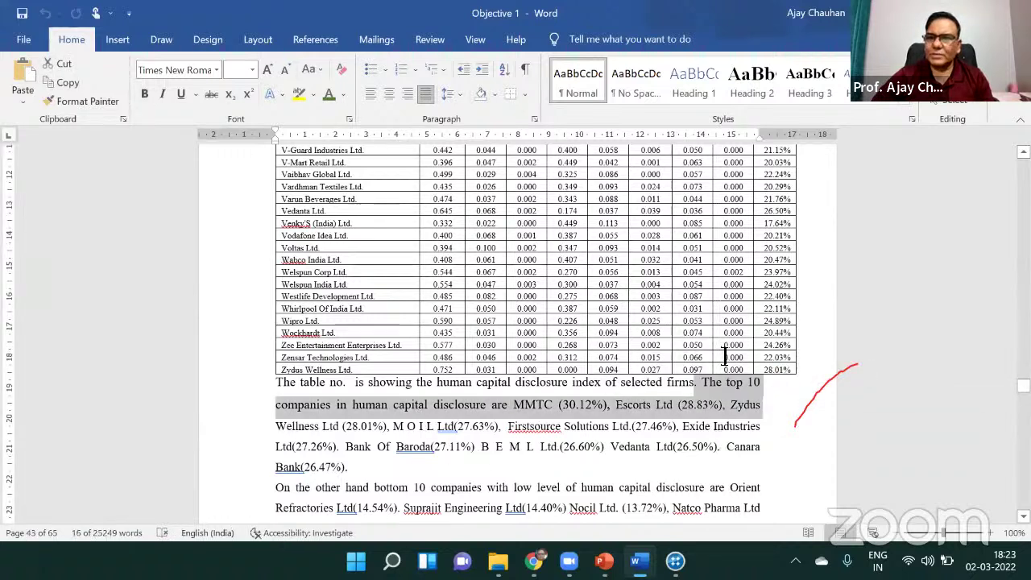
{"action": "scroll", "coordinate": [601, 325], "scroll_direction": "down", "scroll_amount": 12}
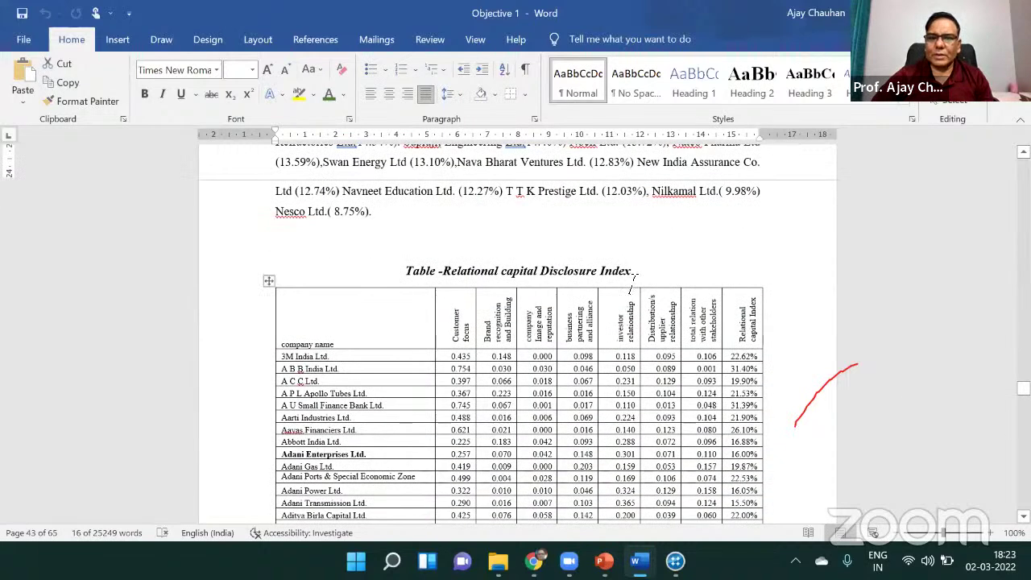
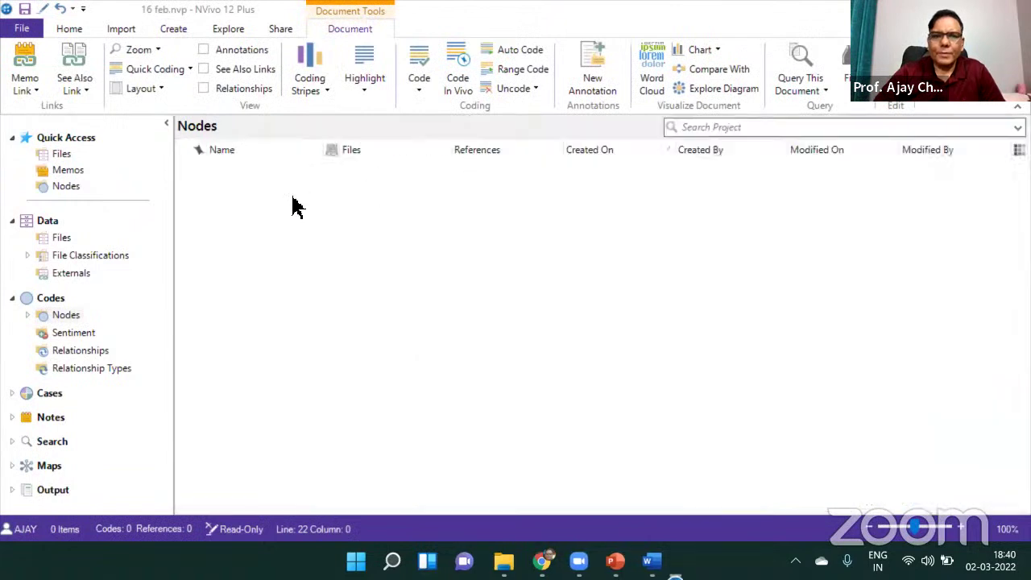
Delete every file in the project's Files list, including the Blockchain PDF, and save the project
{"action": "left_click", "coordinate": [60, 154]}
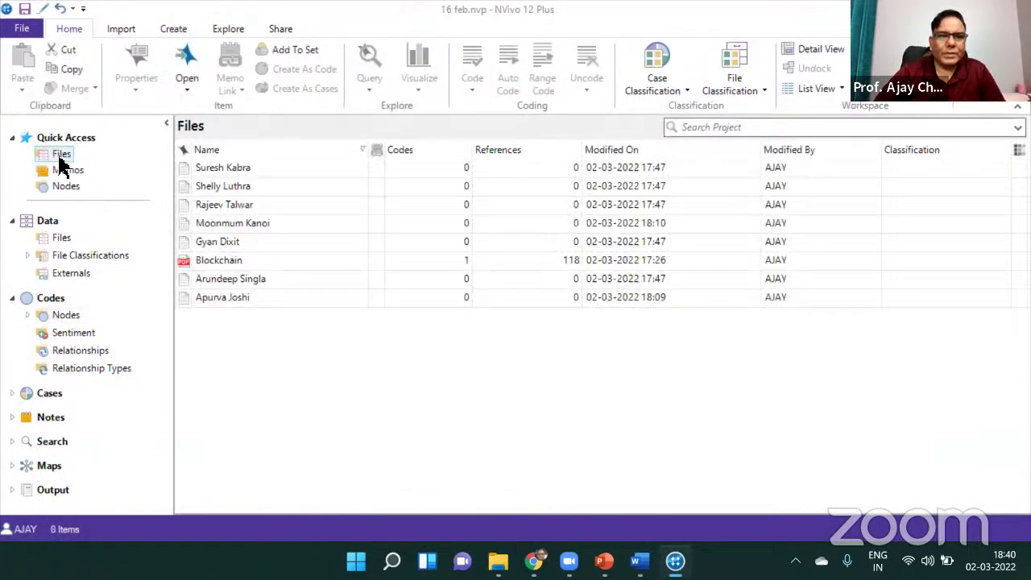
{"action": "left_click", "coordinate": [209, 171]}
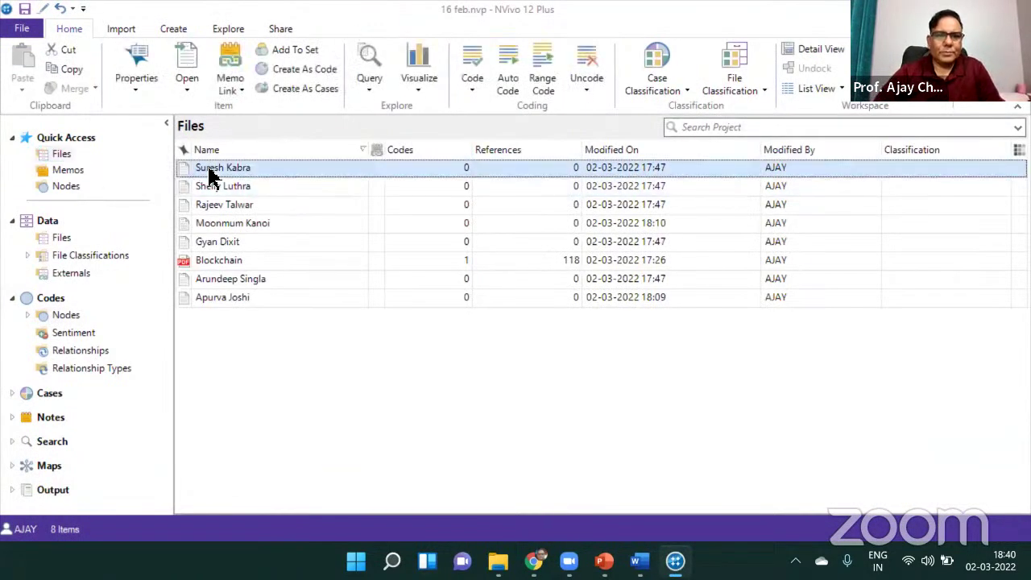
{"action": "key", "text": "shift+Down"}
{"action": "key", "text": "shift+Down"}
{"action": "key", "text": "shift+Down"}
{"action": "key", "text": "shift+Down"}
{"action": "key", "text": "shift+Down"}
{"action": "key", "text": "shift+Down"}
{"action": "key", "text": "shift+Down"}
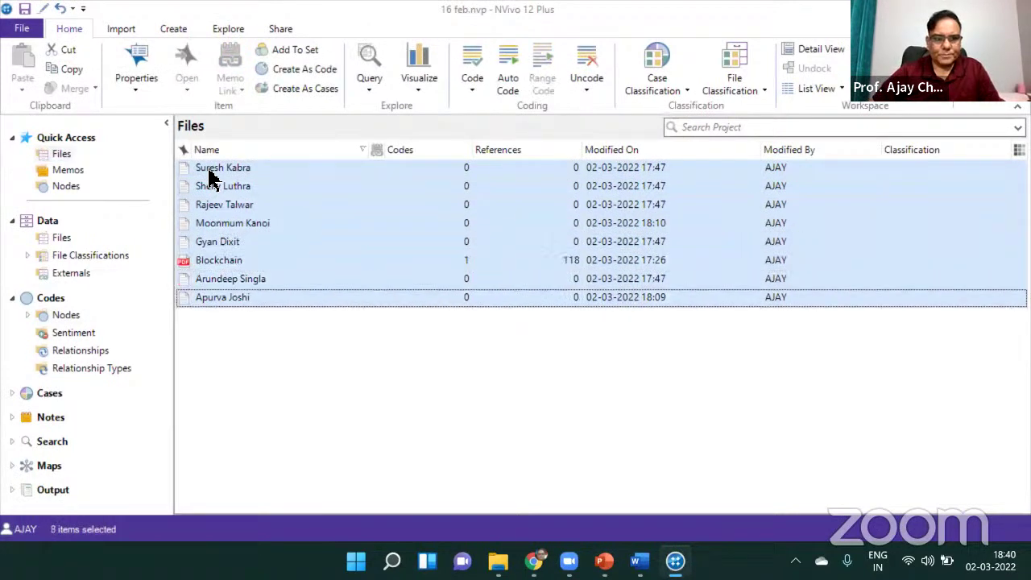
{"action": "right_click", "coordinate": [257, 184]}
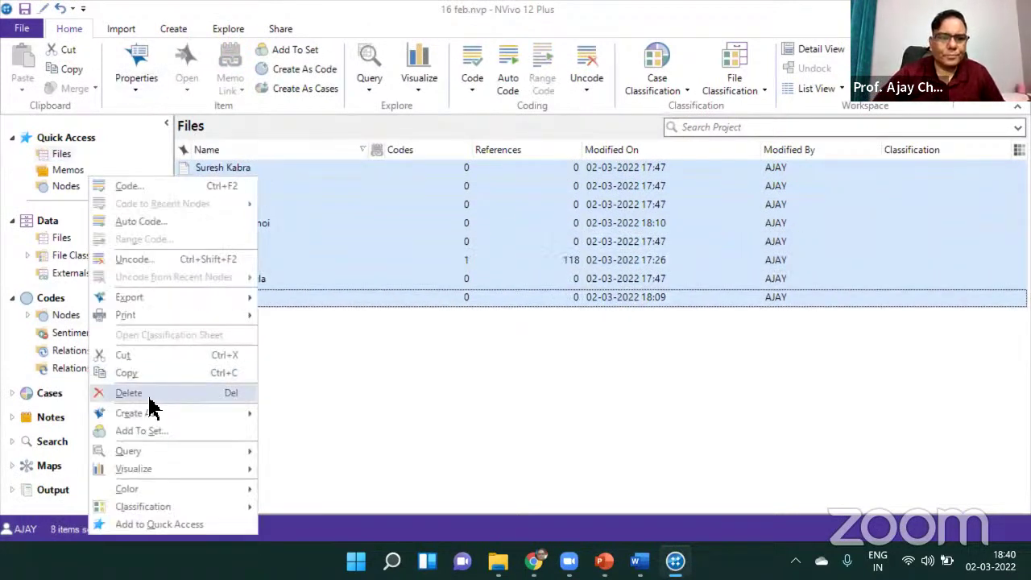
{"action": "left_click", "coordinate": [137, 394]}
{"action": "left_click", "coordinate": [555, 338]}
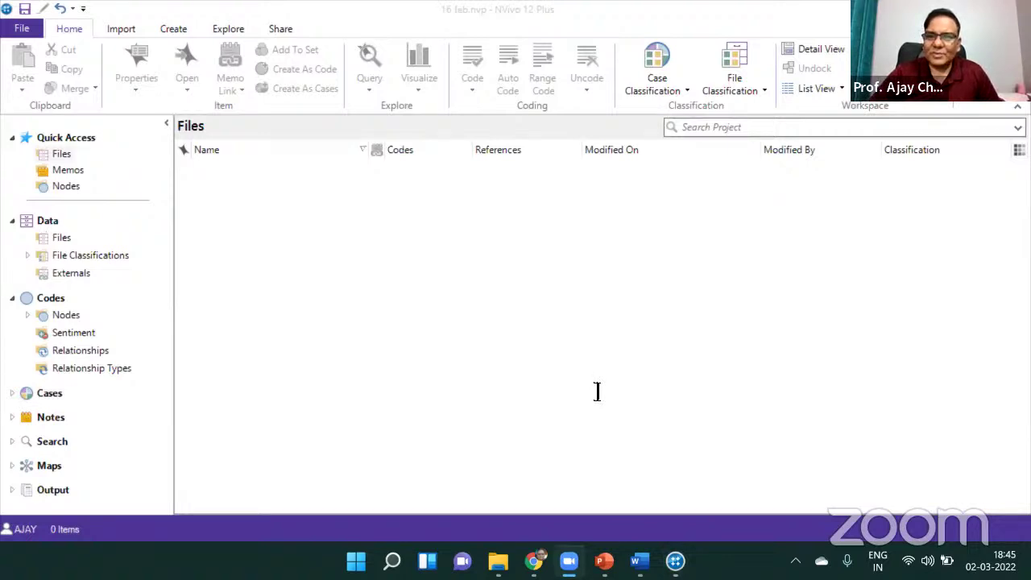
{"action": "left_click", "coordinate": [591, 395]}
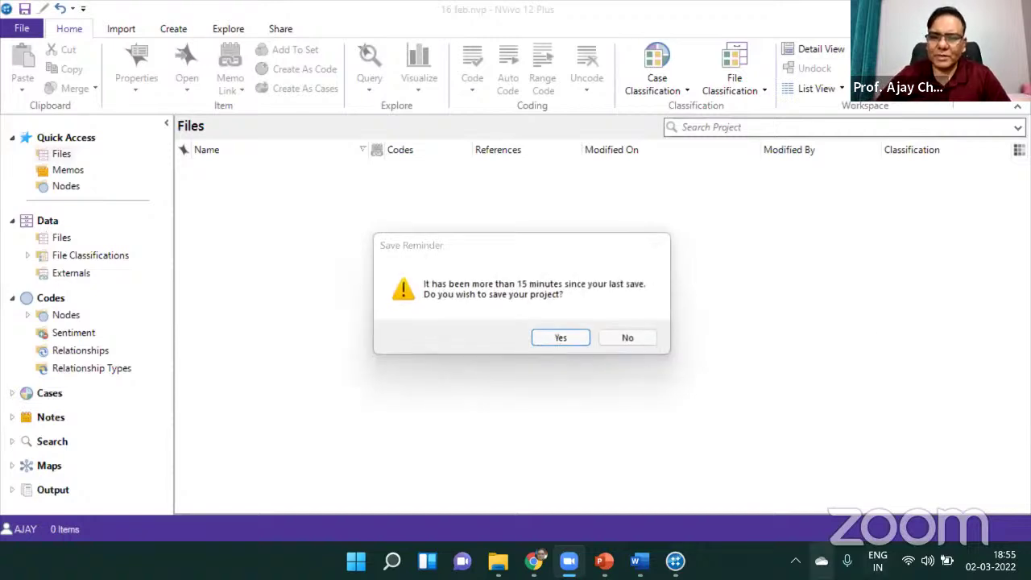
{"action": "left_click", "coordinate": [562, 338]}
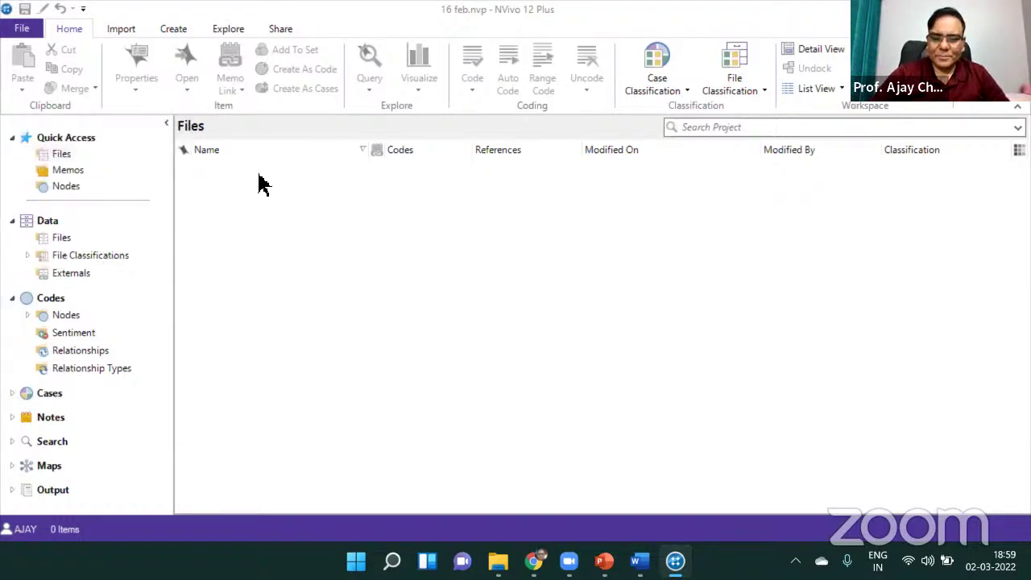
Look at the captures in the Downloads folder offered for NCapture import, and return to the Files list without importing
{"action": "left_click", "coordinate": [121, 31]}
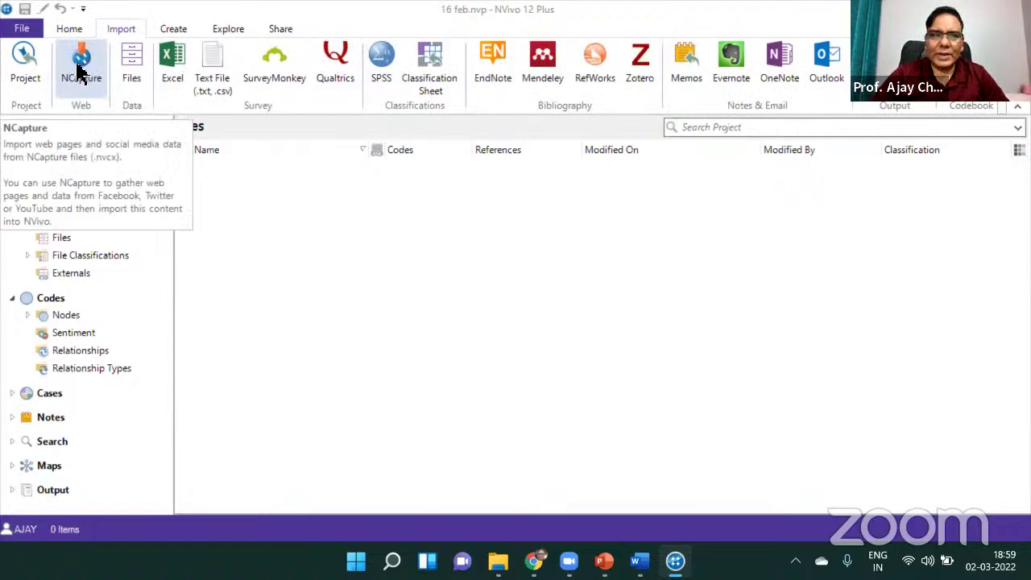
{"action": "left_click", "coordinate": [81, 68]}
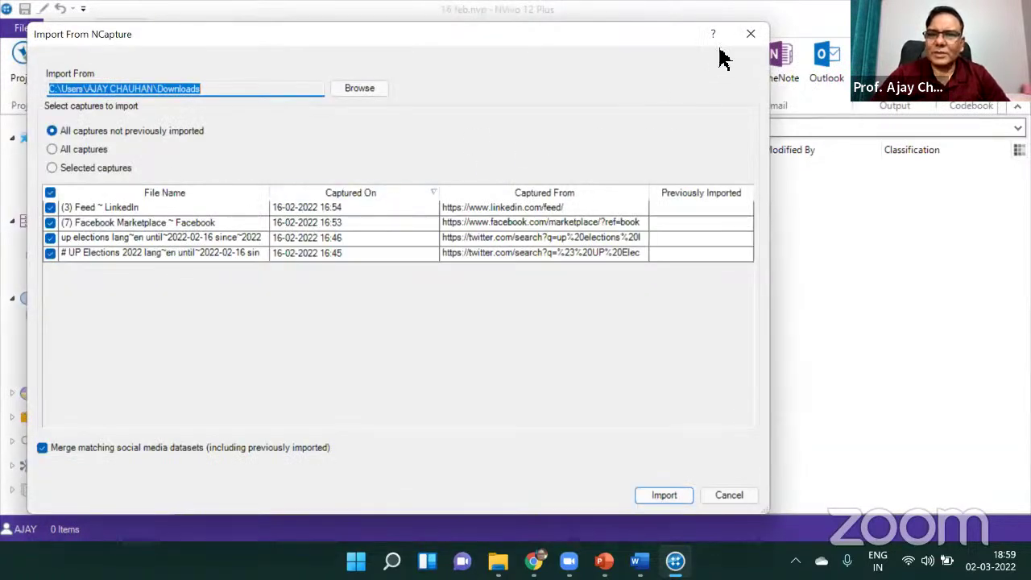
{"action": "left_click", "coordinate": [749, 33]}
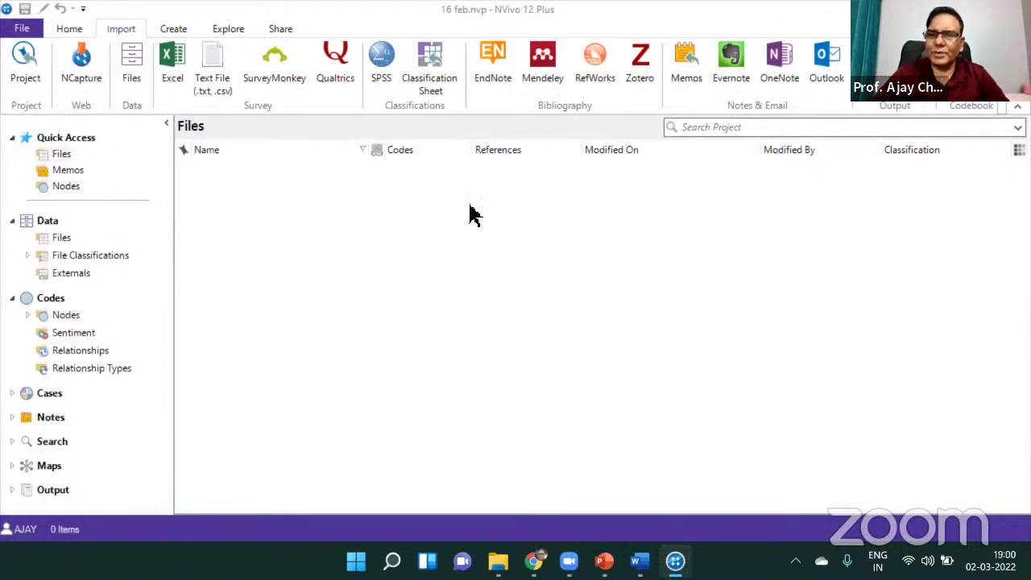
{"action": "left_click", "coordinate": [53, 155]}
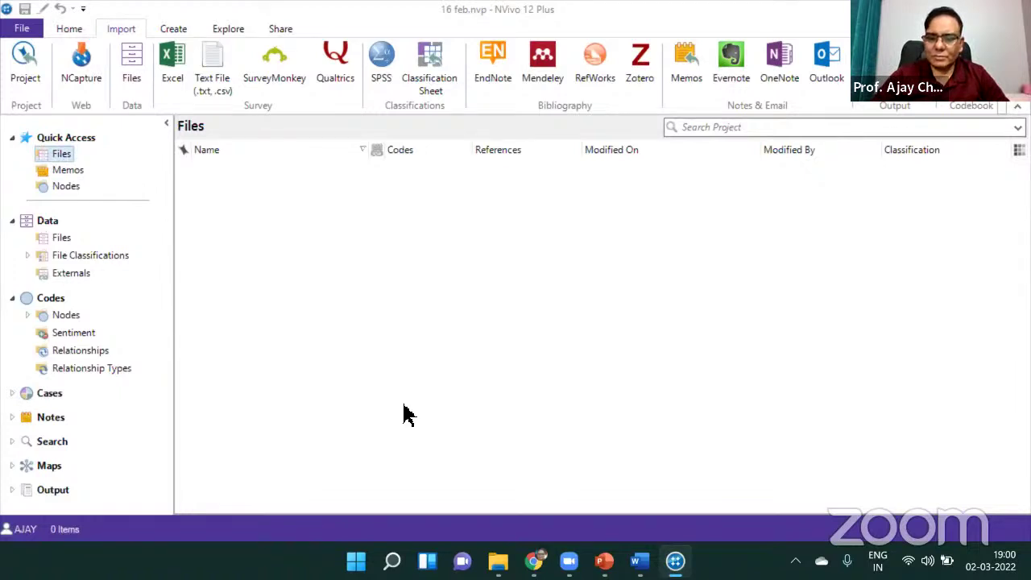
Switch to Chrome and run a Google search for "google scholar" in place of the Zoom page
{"action": "mouse_move", "coordinate": [392, 561]}
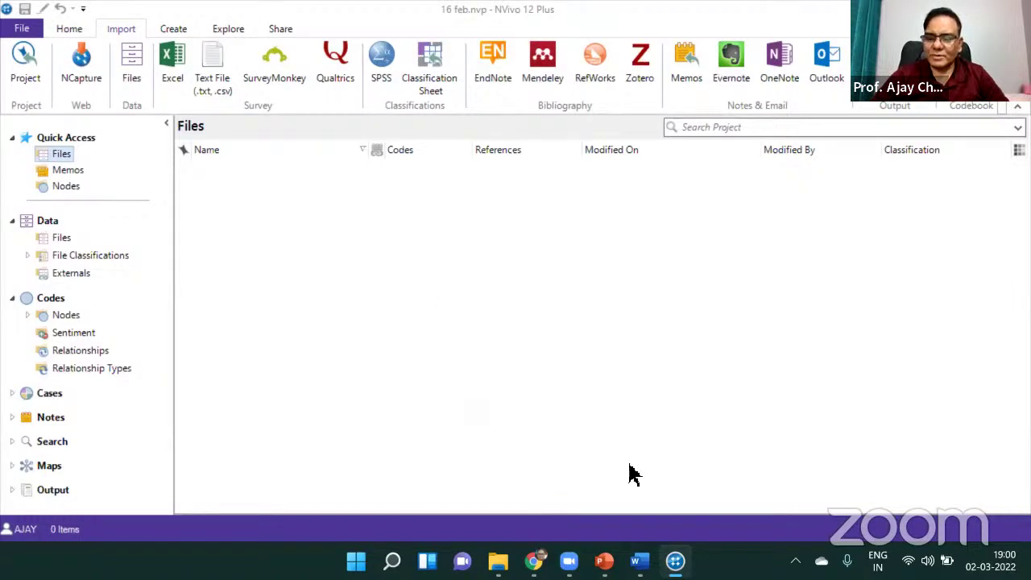
{"action": "left_click", "coordinate": [536, 559]}
{"action": "left_click", "coordinate": [564, 23]}
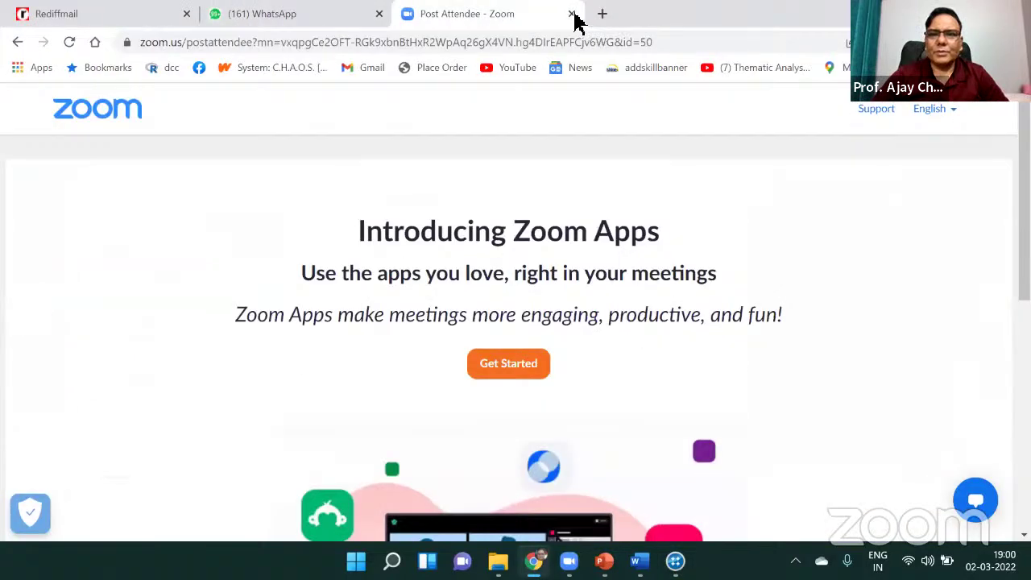
{"action": "left_click", "coordinate": [460, 46]}
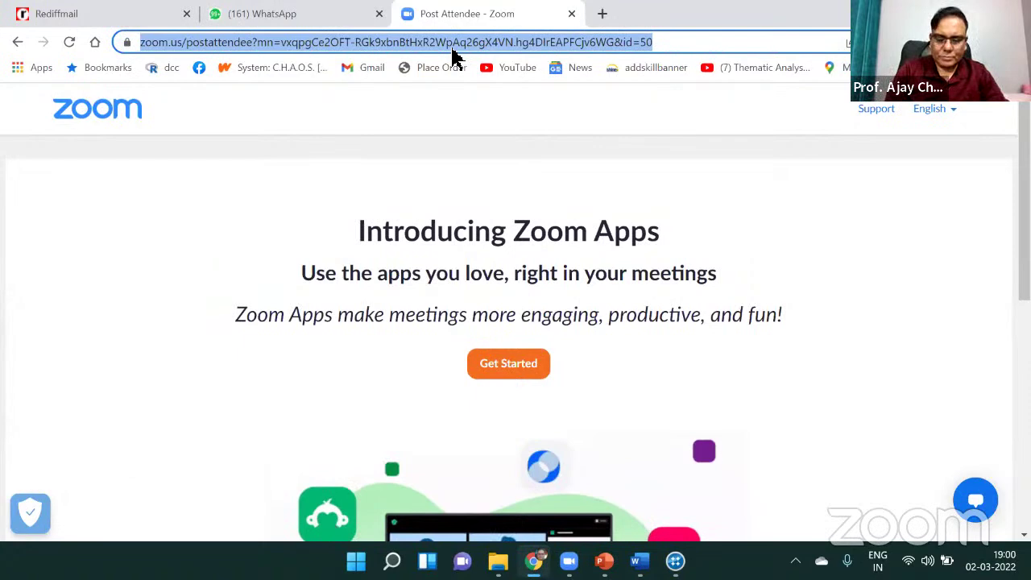
{"action": "type", "text": "google"}
{"action": "key", "text": "Return"}
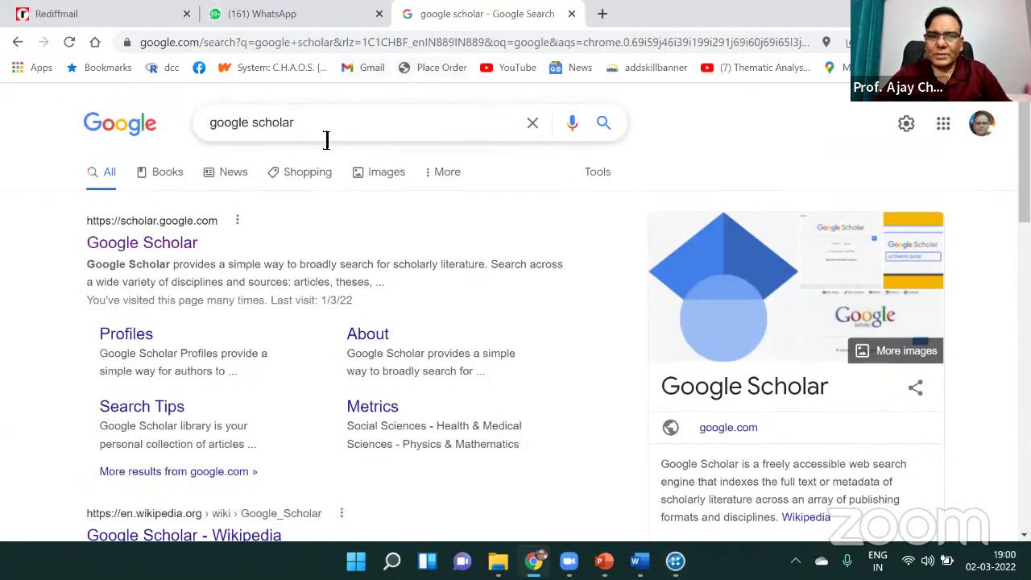
Search Google for "youtube" instead, open the YouTube home page and browse its video feed
{"action": "left_click_drag", "start_coordinate": [309, 129], "coordinate": [179, 113]}
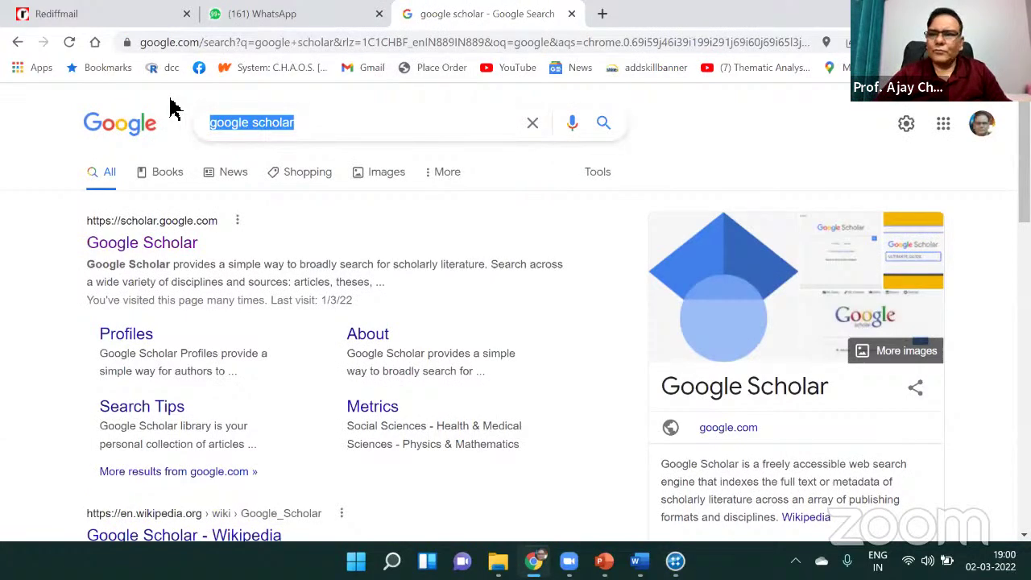
{"action": "type", "text": "youtuv"}
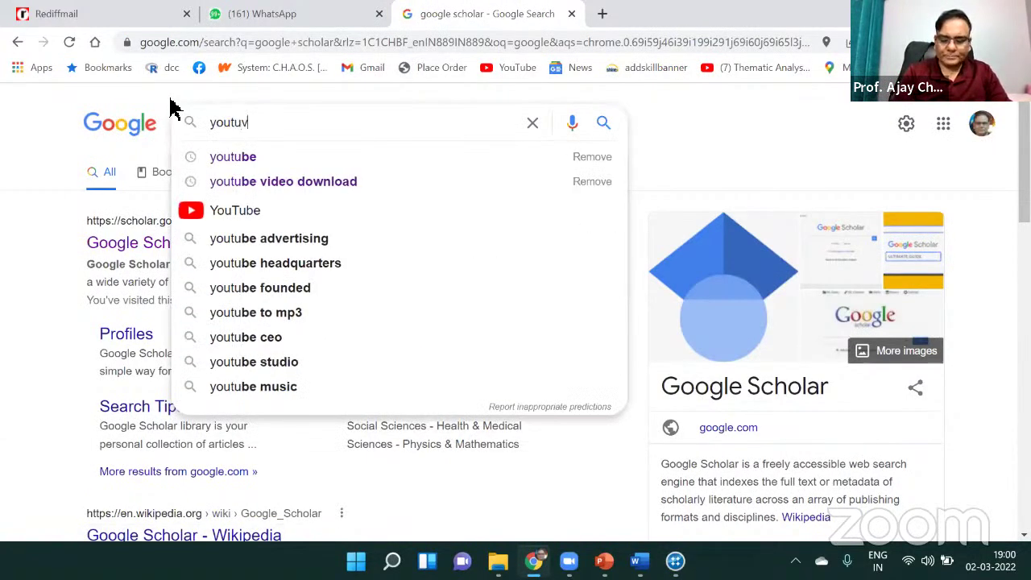
{"action": "key", "text": "BackSpace"}
{"action": "type", "text": "be"}
{"action": "key", "text": "Return"}
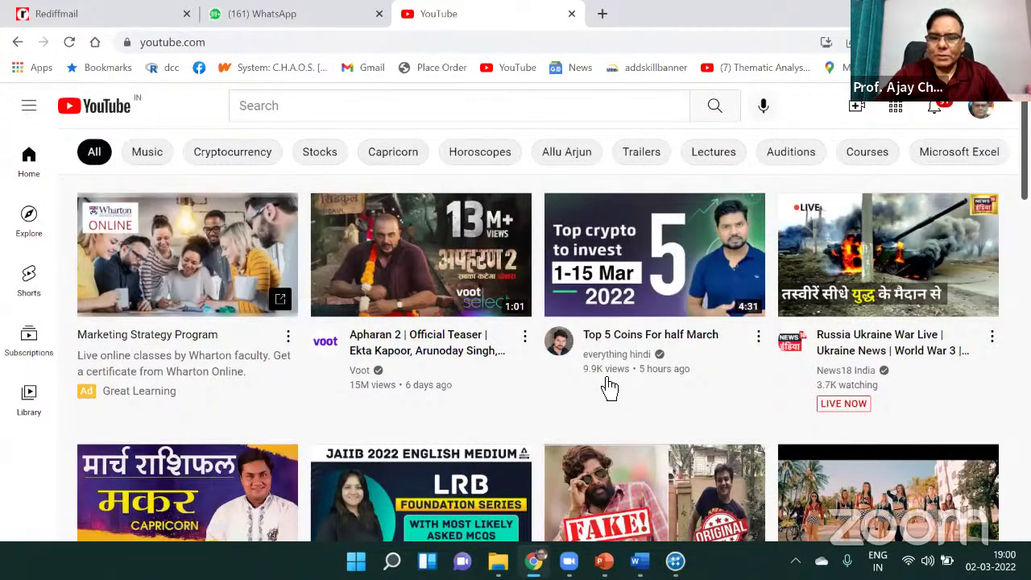
{"action": "scroll", "coordinate": [701, 302], "scroll_direction": "down", "scroll_amount": 5}
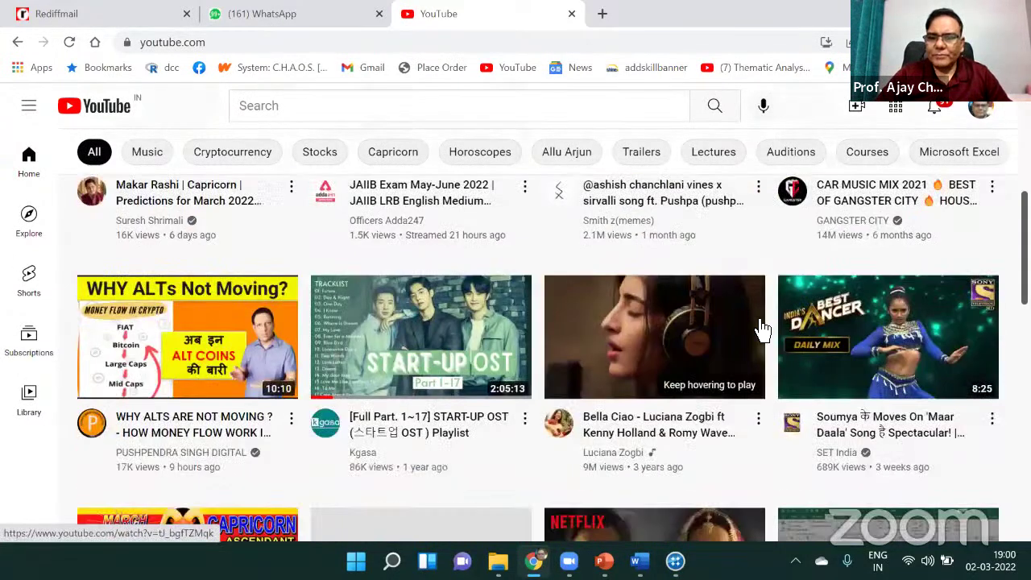
Open the "Top 5 Coins For half March" video from the YouTube home feed
{"action": "scroll", "coordinate": [553, 357], "scroll_direction": "up", "scroll_amount": 1}
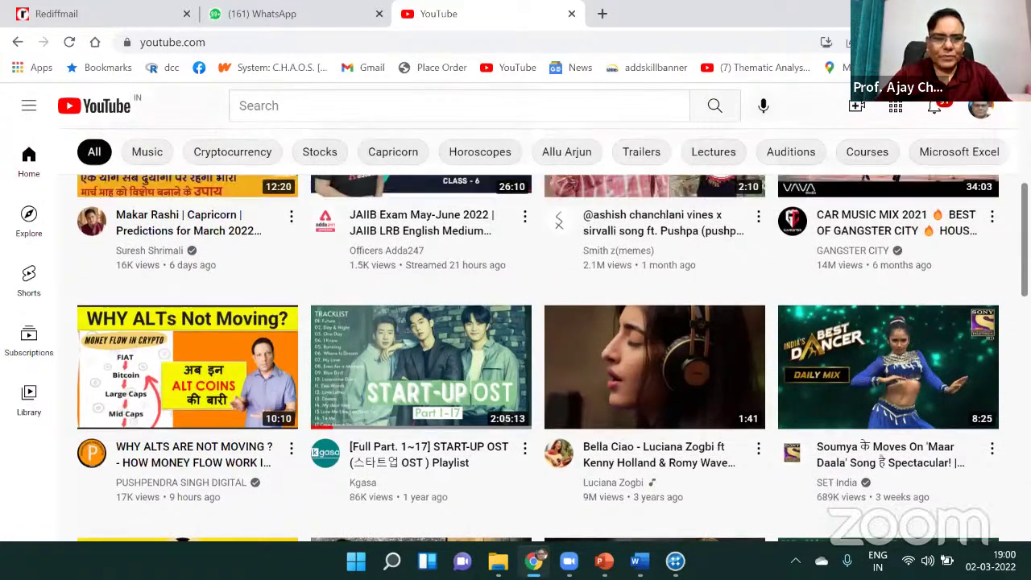
{"action": "scroll", "coordinate": [772, 216], "scroll_direction": "up", "scroll_amount": 4}
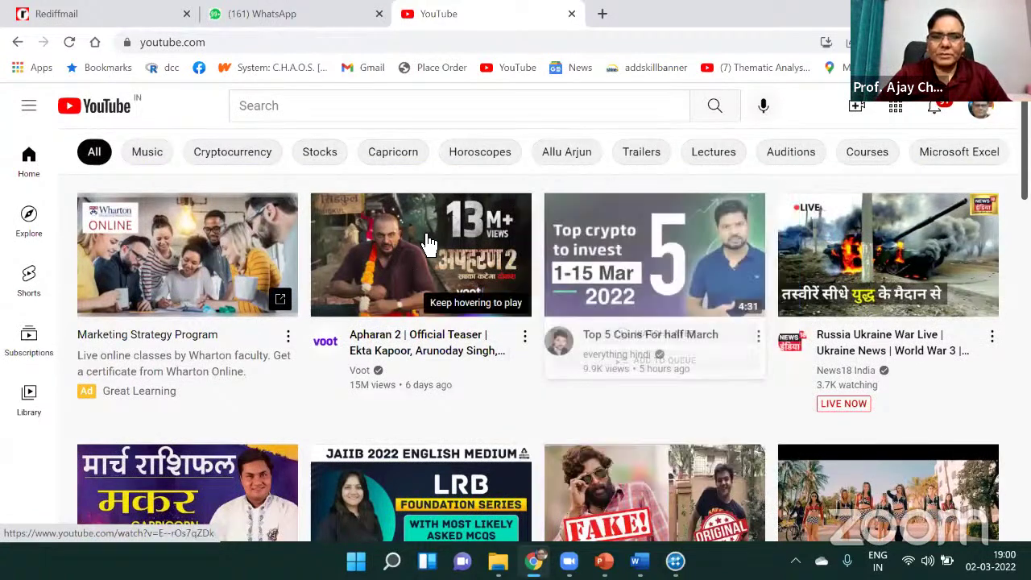
{"action": "mouse_move", "coordinate": [413, 269]}
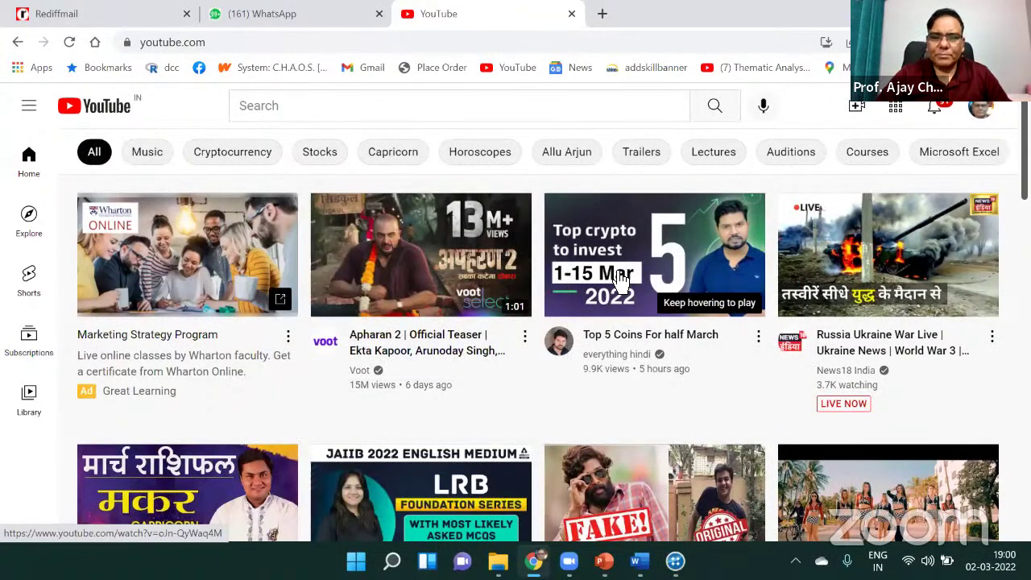
{"action": "mouse_move", "coordinate": [640, 272]}
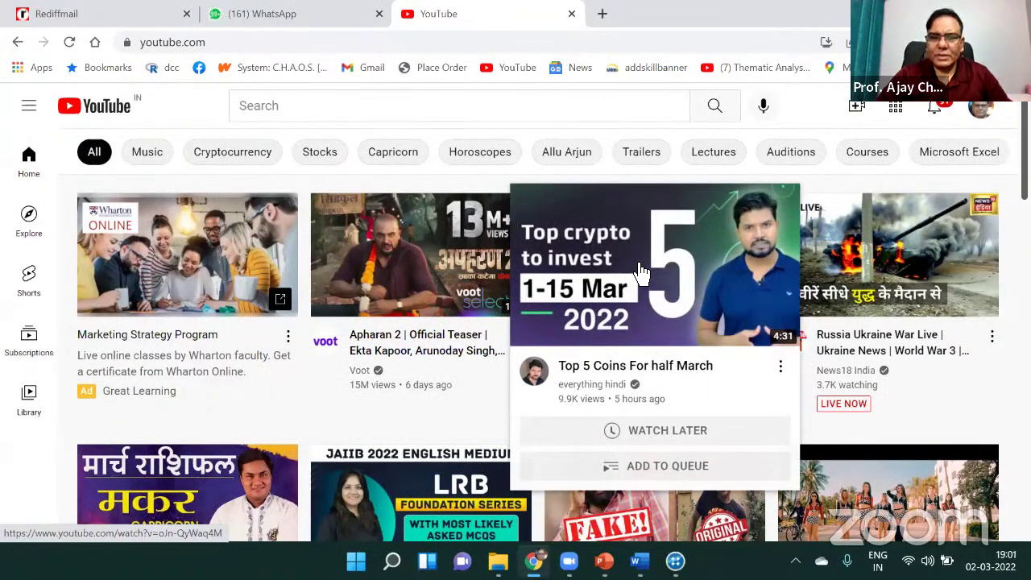
{"action": "left_click", "coordinate": [641, 272]}
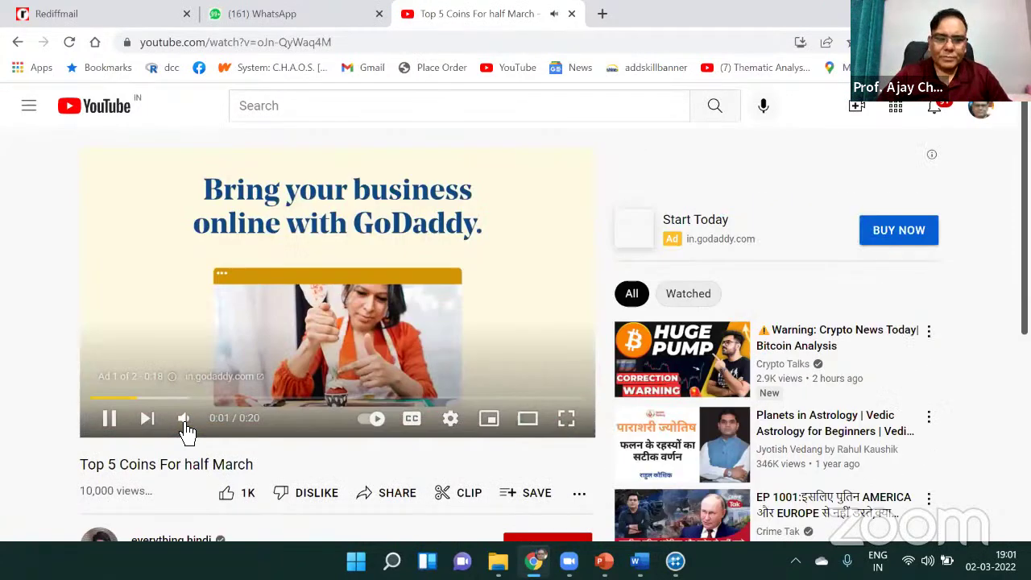
Skip the ads and pause the muted video during its intro
{"action": "mouse_move", "coordinate": [186, 432]}
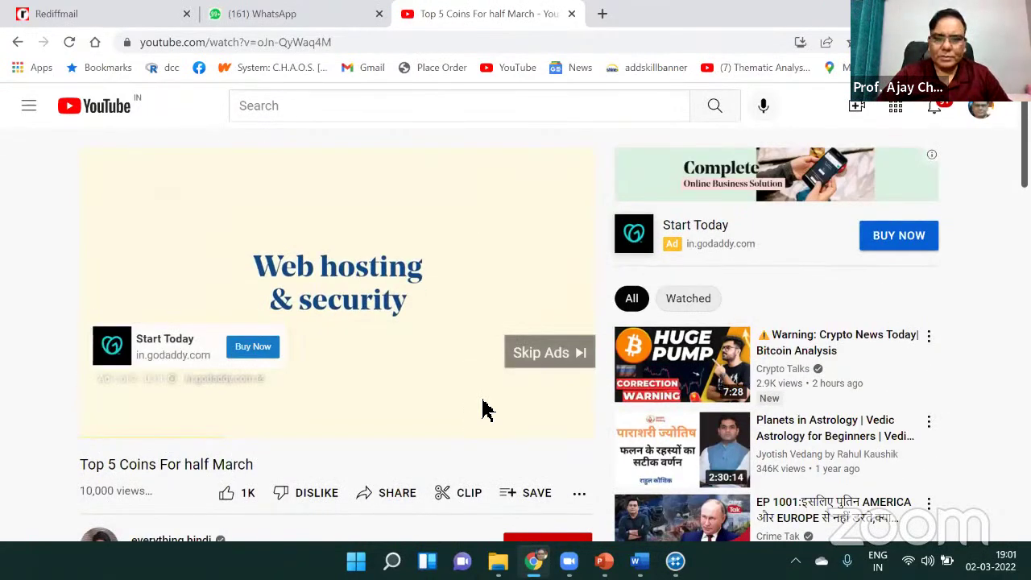
{"action": "left_click", "coordinate": [542, 362]}
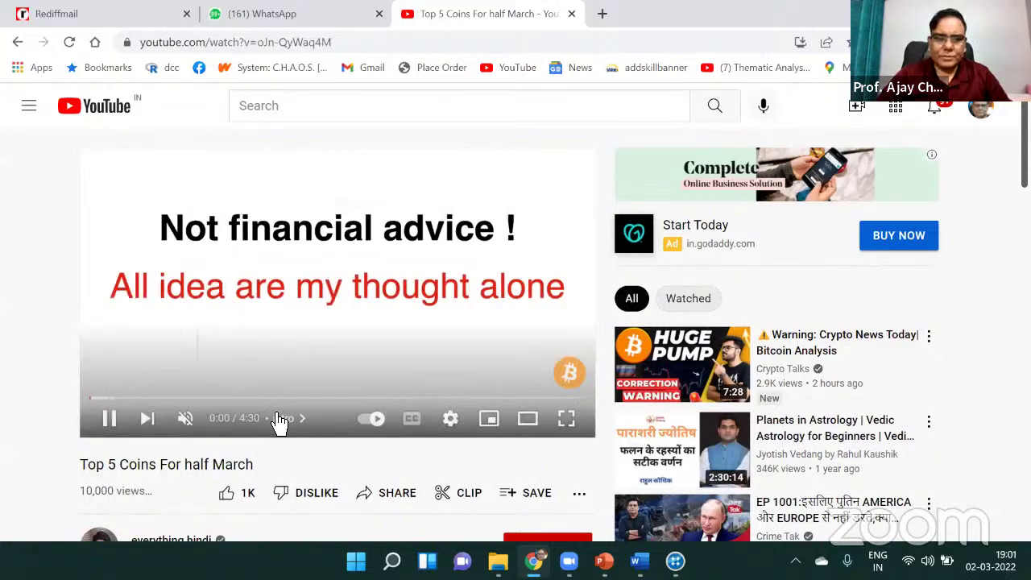
{"action": "left_click", "coordinate": [109, 431]}
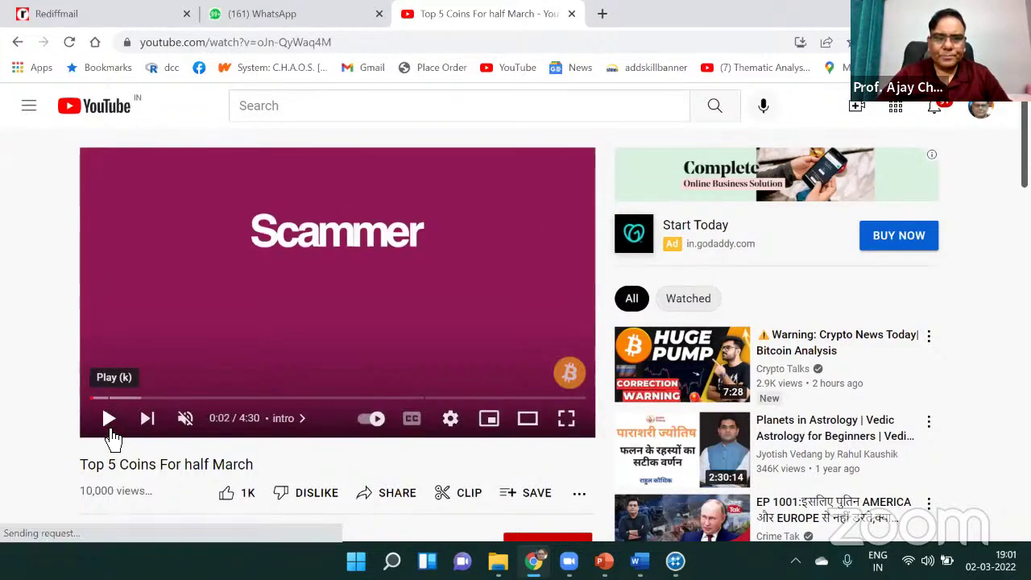
Capture the YouTube page for NVivo as Video and Comments, keeping the suggested name
{"action": "scroll", "coordinate": [462, 249], "scroll_direction": "down", "scroll_amount": 5}
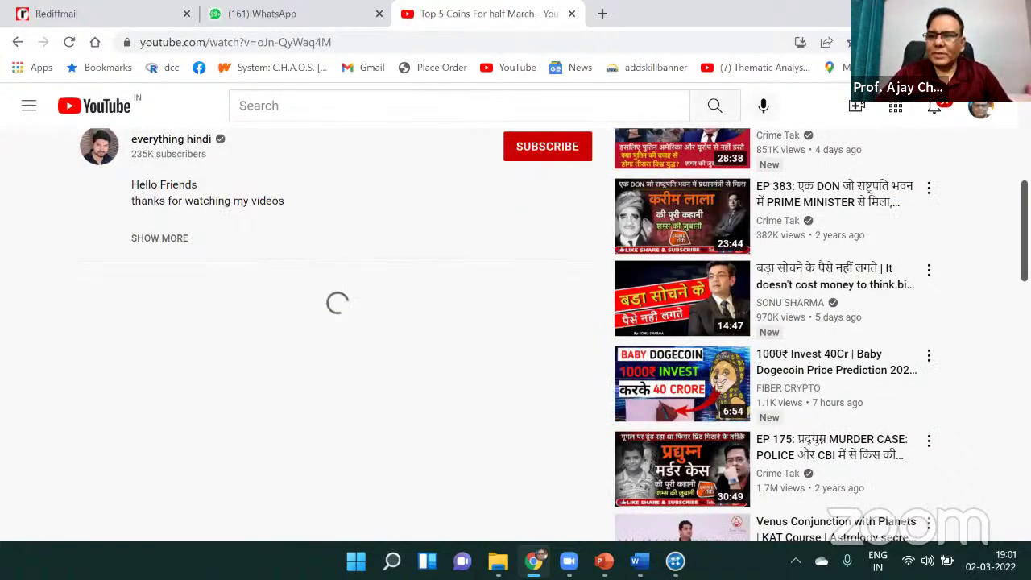
{"action": "scroll", "coordinate": [515, 322], "scroll_direction": "up", "scroll_amount": 5}
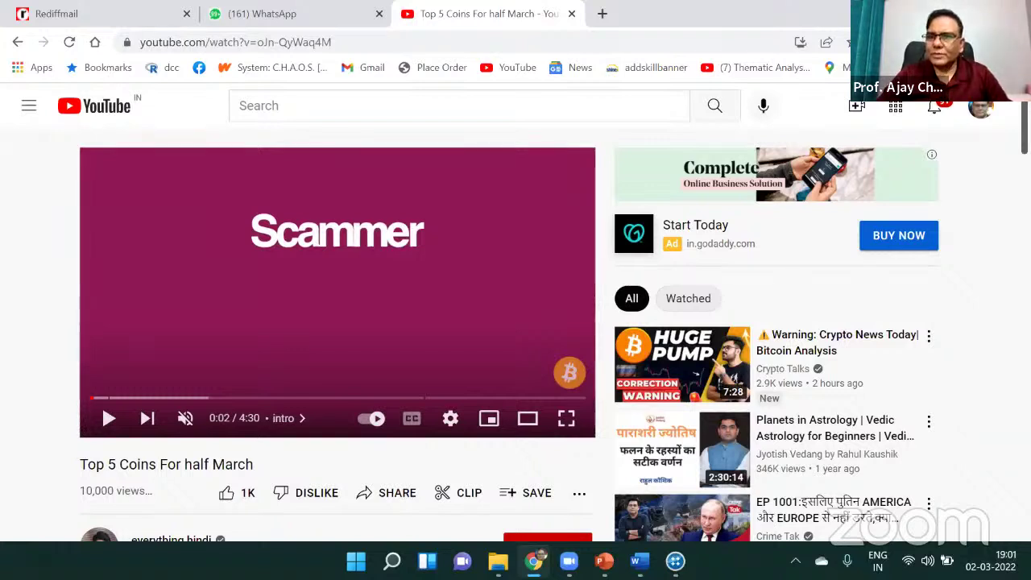
{"action": "left_click", "coordinate": [885, 42]}
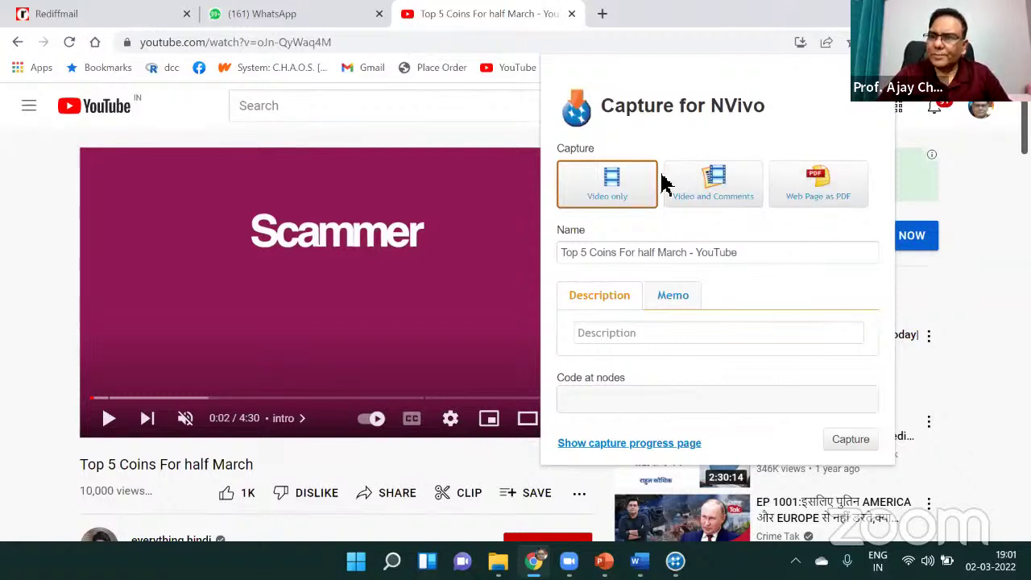
{"action": "left_click", "coordinate": [725, 200]}
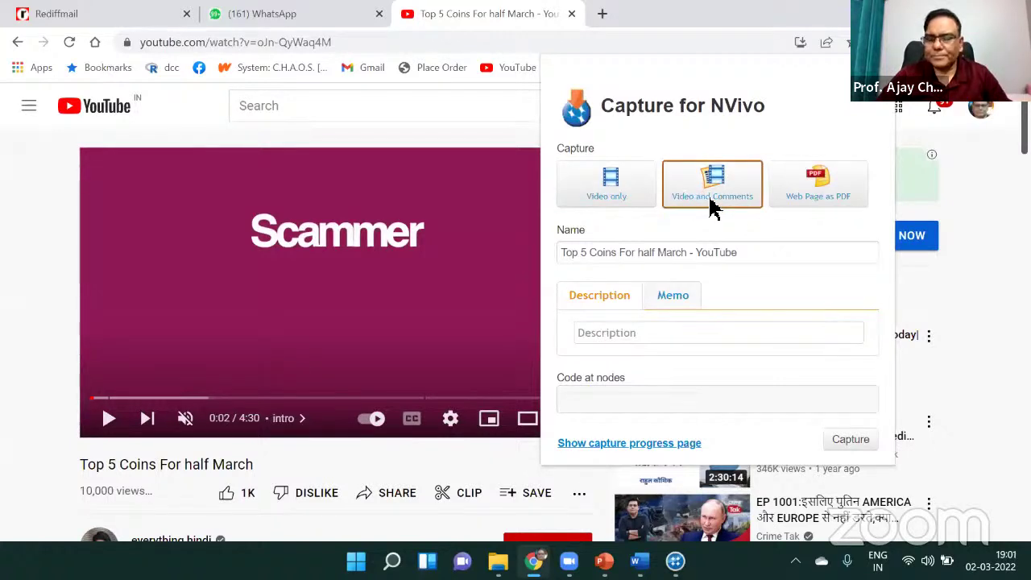
{"action": "left_click", "coordinate": [851, 440]}
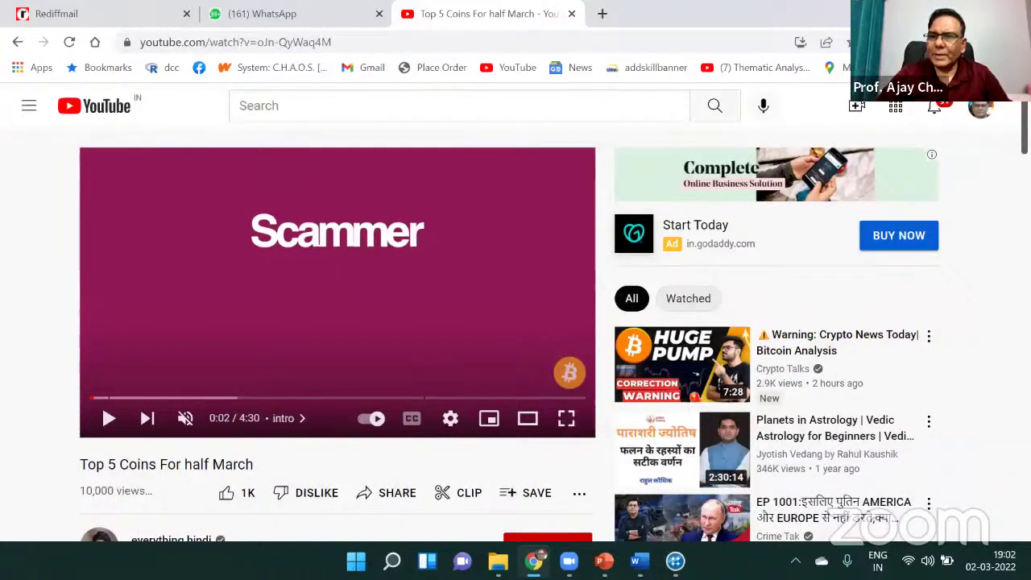
Show the NCapture progress page and stop the running capture of the YouTube video
{"action": "left_click", "coordinate": [882, 42]}
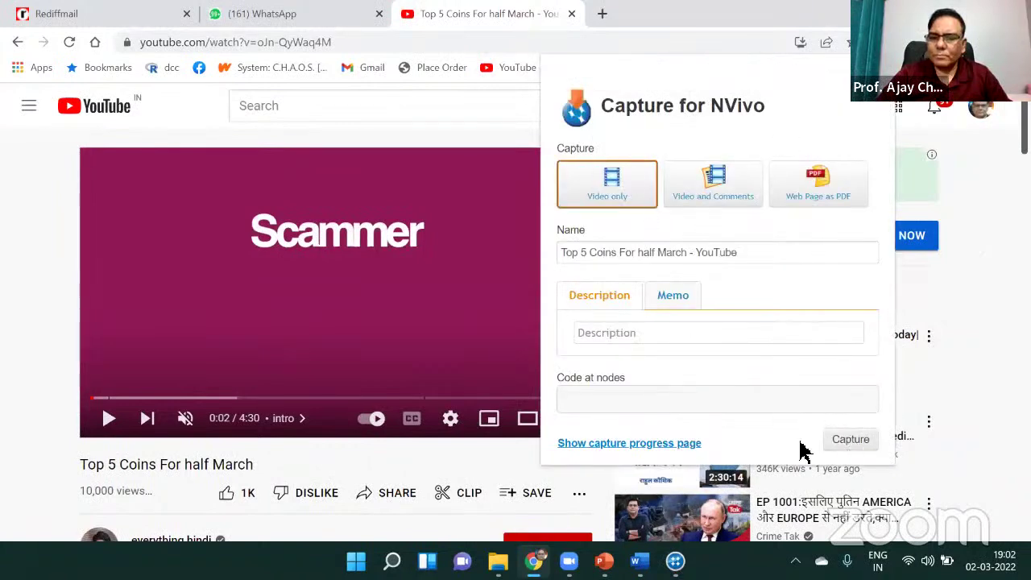
{"action": "left_click", "coordinate": [626, 445]}
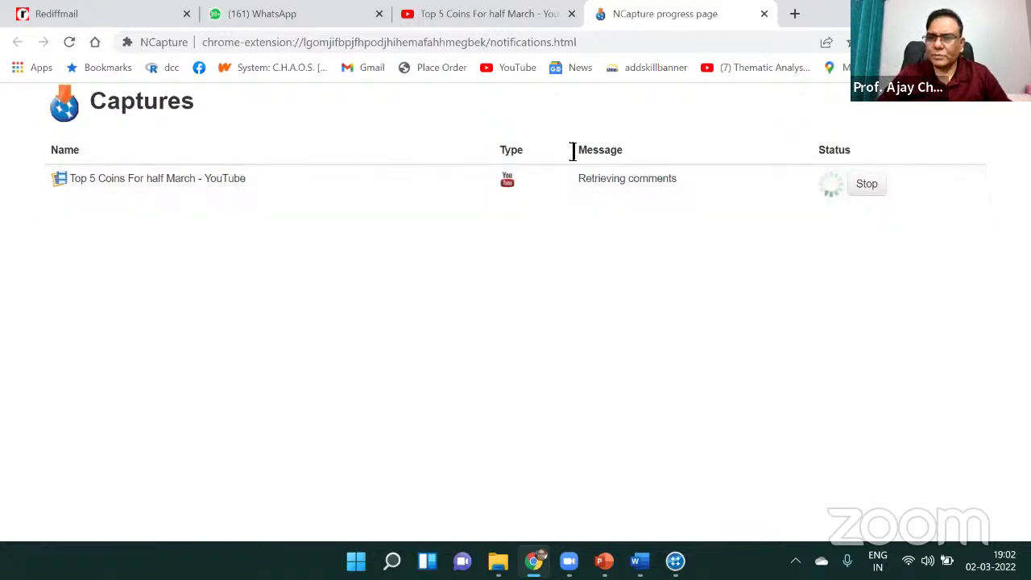
{"action": "left_click", "coordinate": [871, 203]}
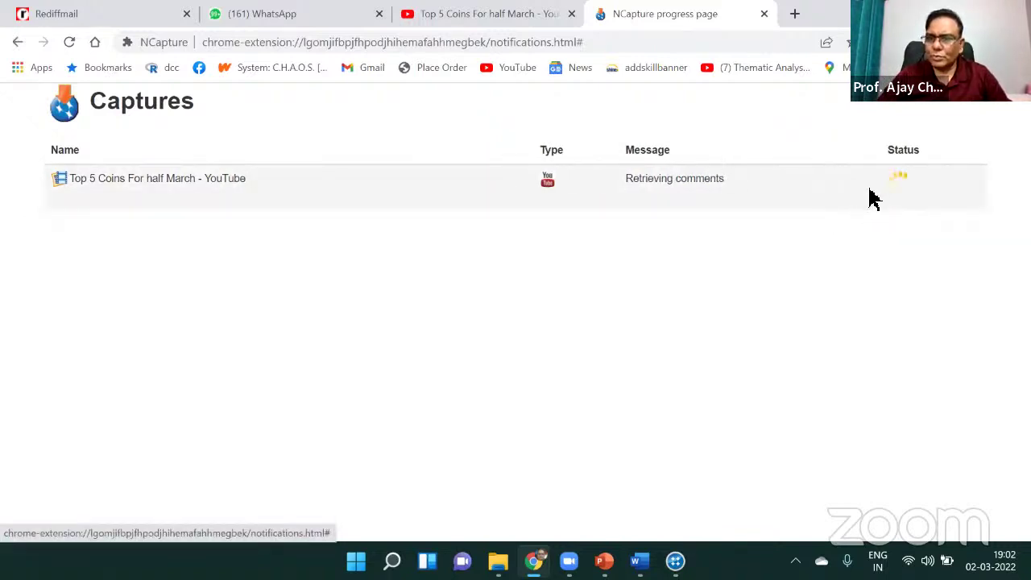
Search Google for "twitter" and open the Twitter login result
{"action": "left_click", "coordinate": [679, 46]}
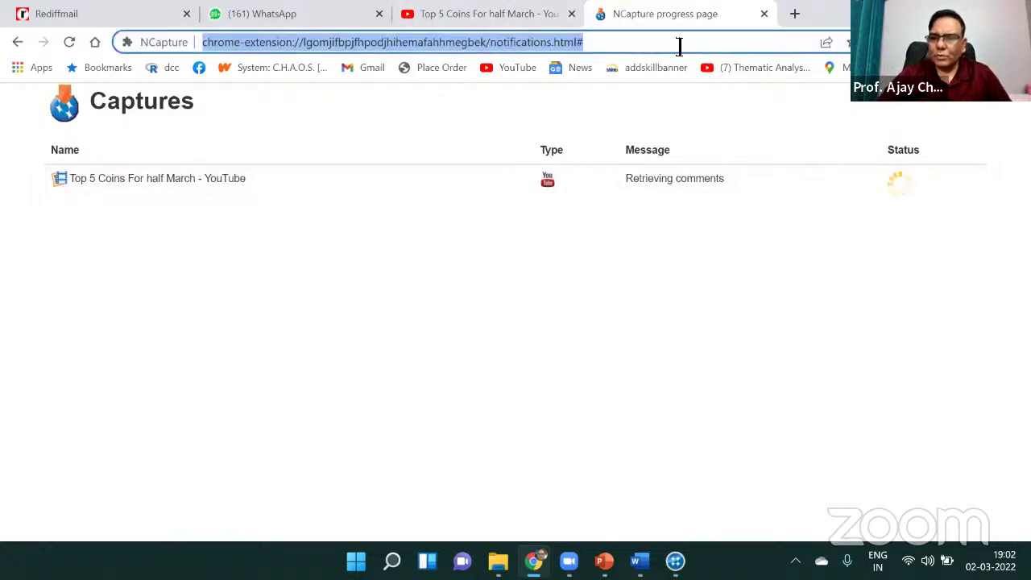
{"action": "type", "text": "twitter"}
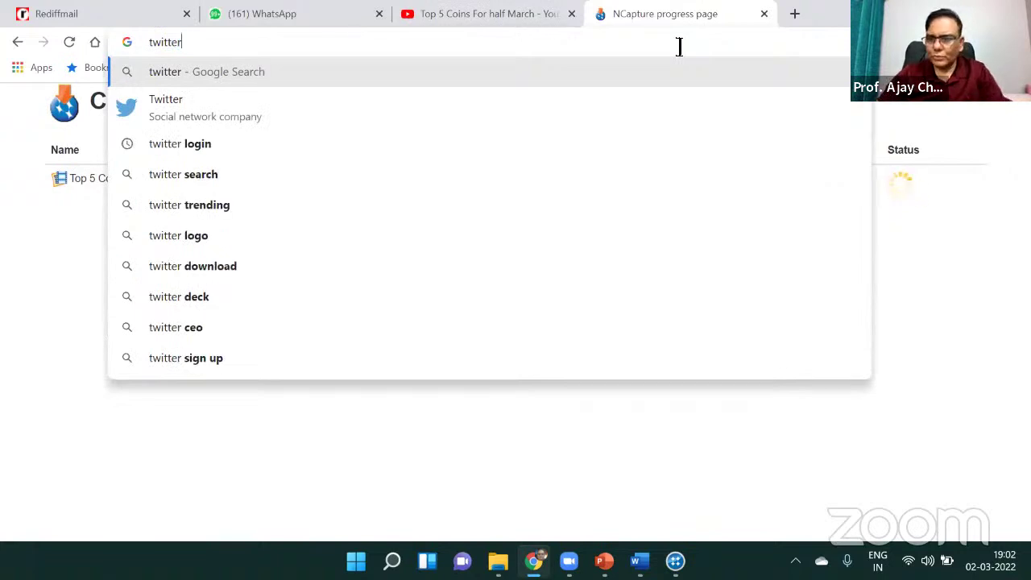
{"action": "key", "text": "Return"}
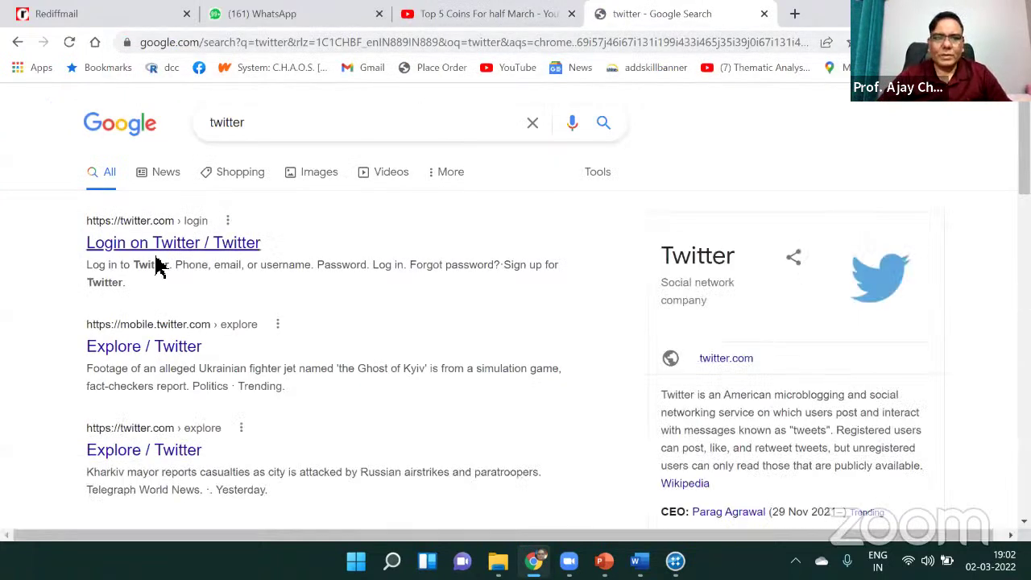
{"action": "left_click", "coordinate": [173, 250]}
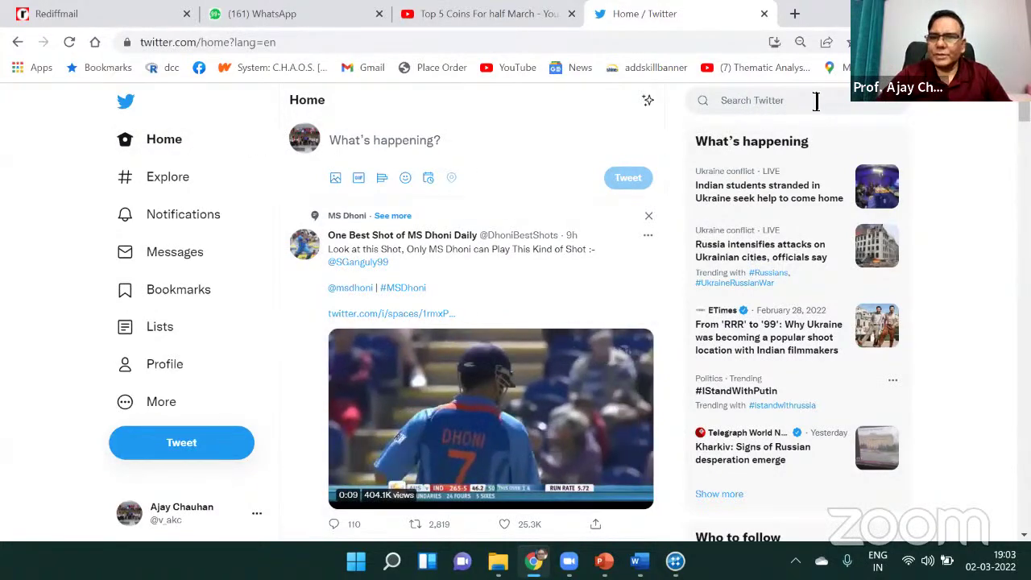
Search Twitter for the suggested hashtag #RussiaUkraine
{"action": "left_click", "coordinate": [745, 104]}
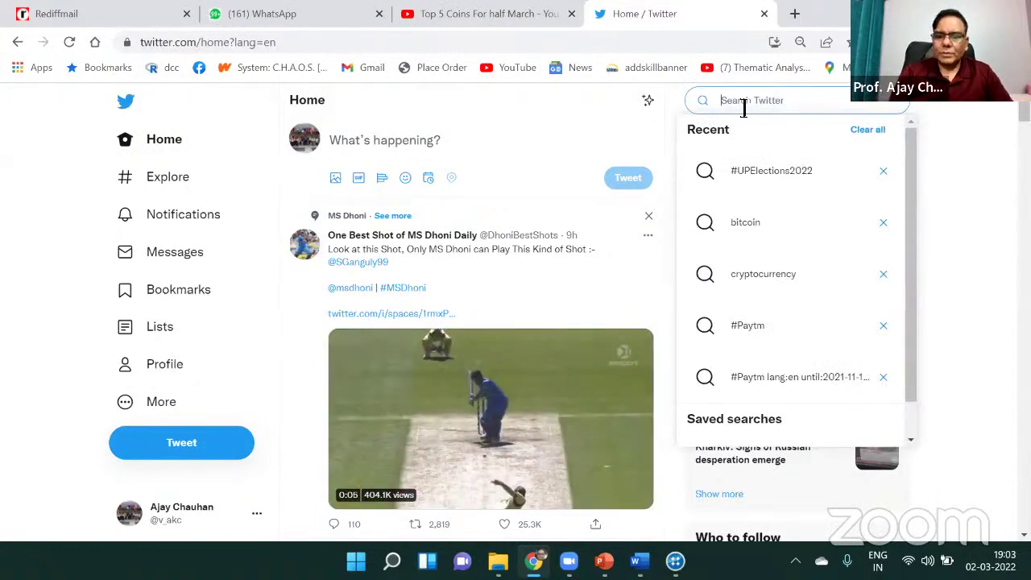
{"action": "type", "text": "R"}
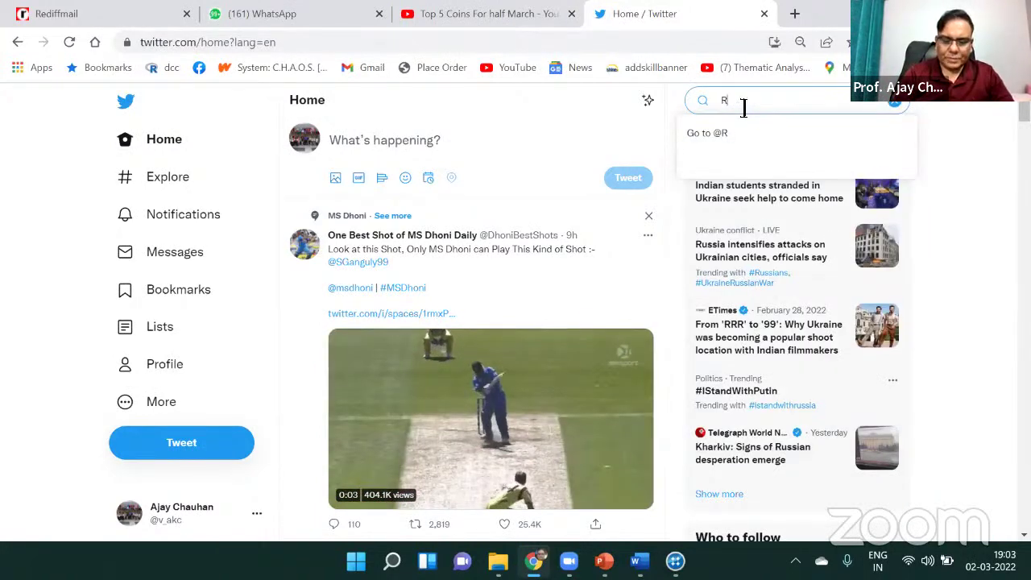
{"action": "key", "text": "BackSpace"}
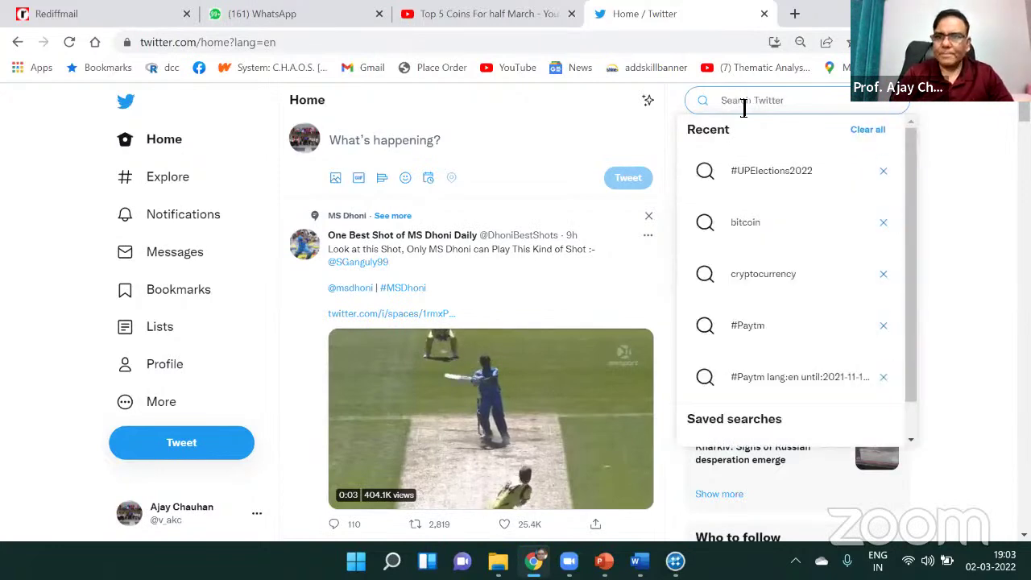
{"action": "type", "text": "#"}
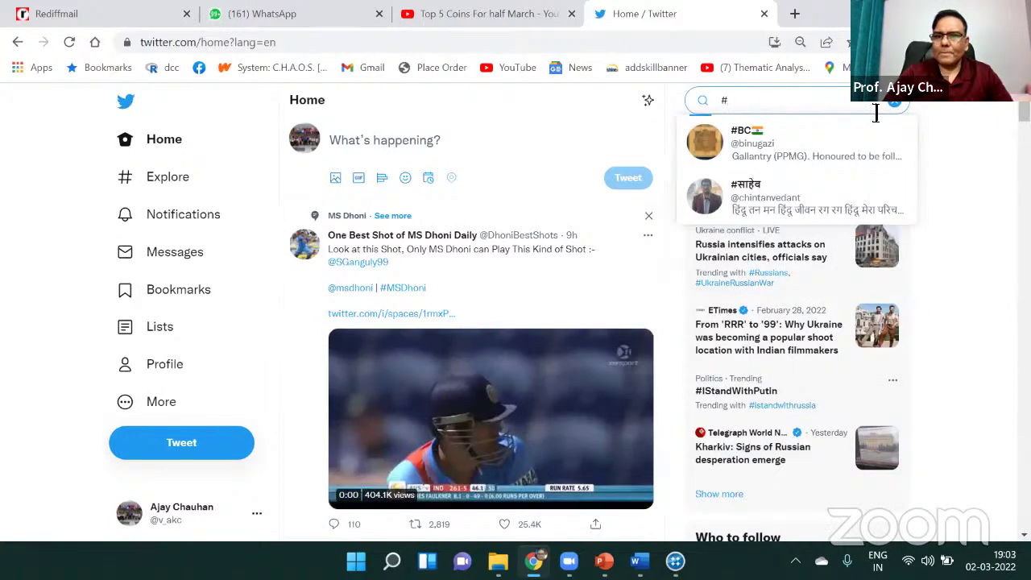
{"action": "type", "text": "Ru"}
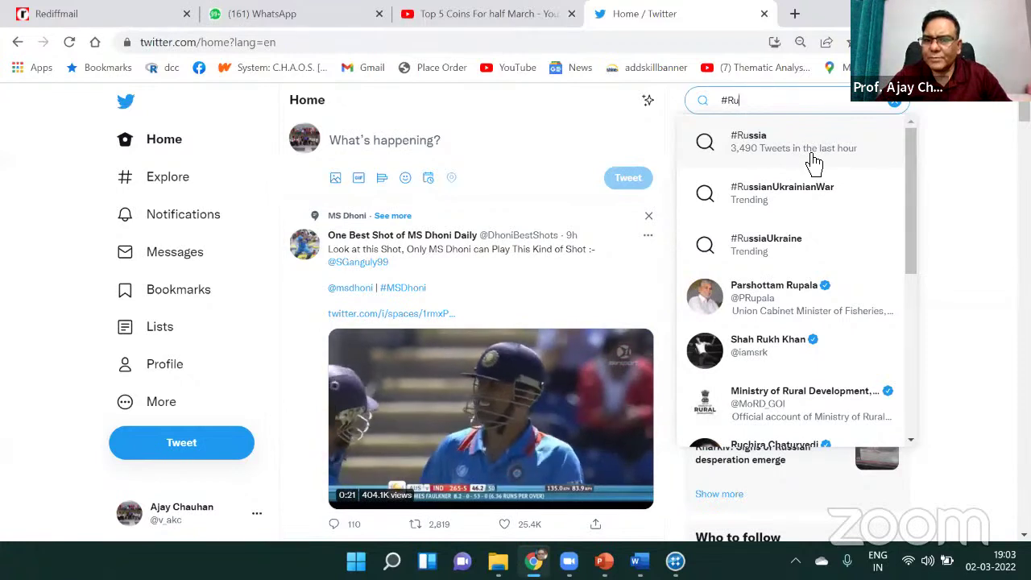
{"action": "left_click", "coordinate": [761, 255]}
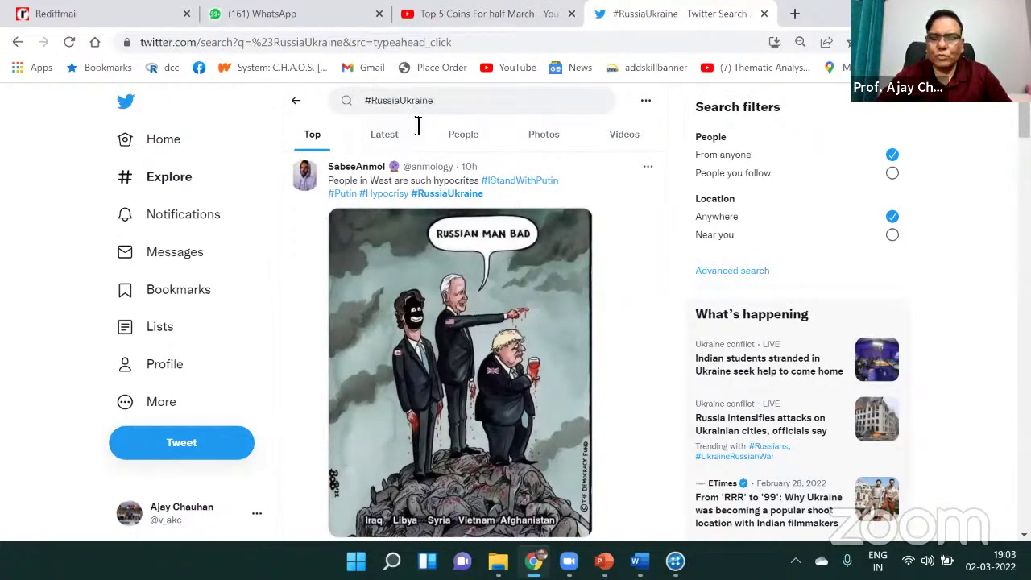
Open the advanced search for the results and enter "#RussiaUkrane" as the term for all of these words
{"action": "left_click", "coordinate": [647, 104]}
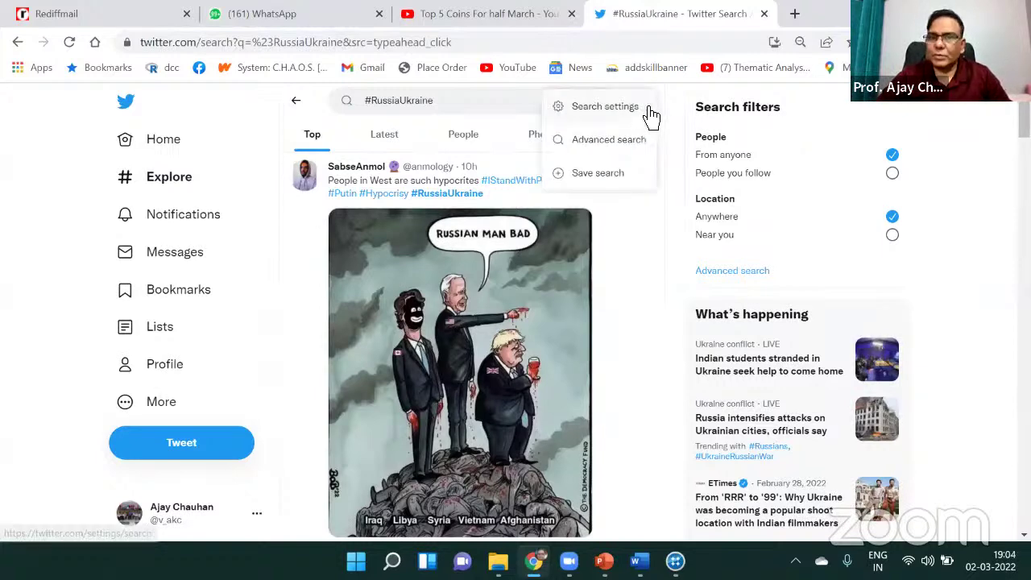
{"action": "left_click", "coordinate": [616, 143]}
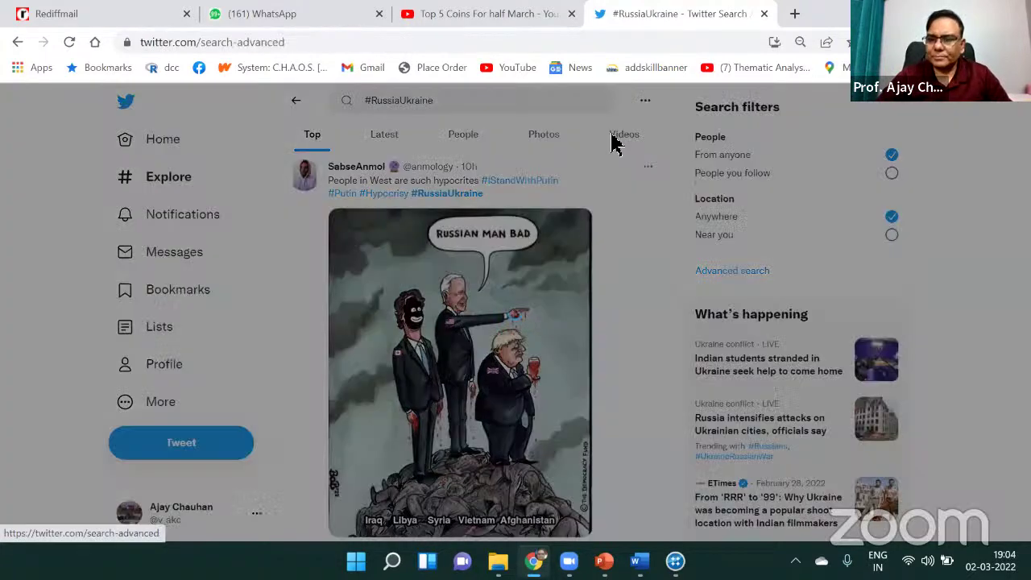
{"action": "left_click", "coordinate": [363, 199]}
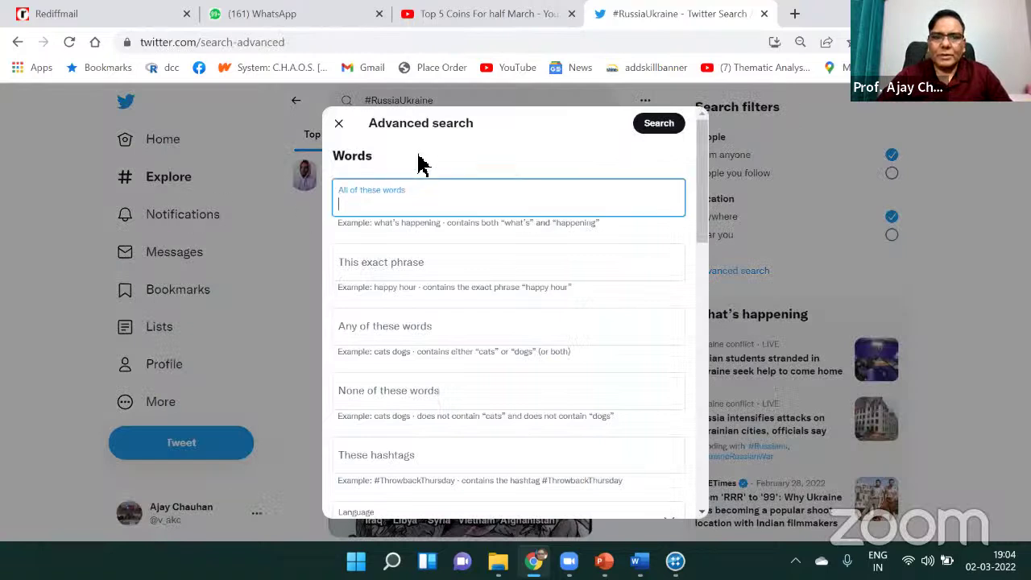
{"action": "double_click", "coordinate": [588, 161]}
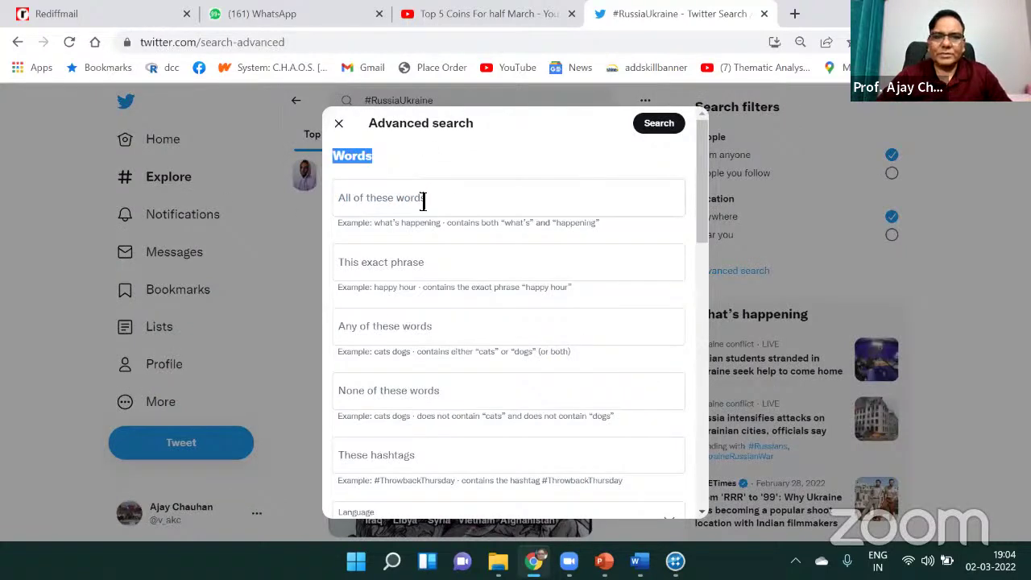
{"action": "left_click", "coordinate": [388, 206]}
{"action": "type", "text": "#"}
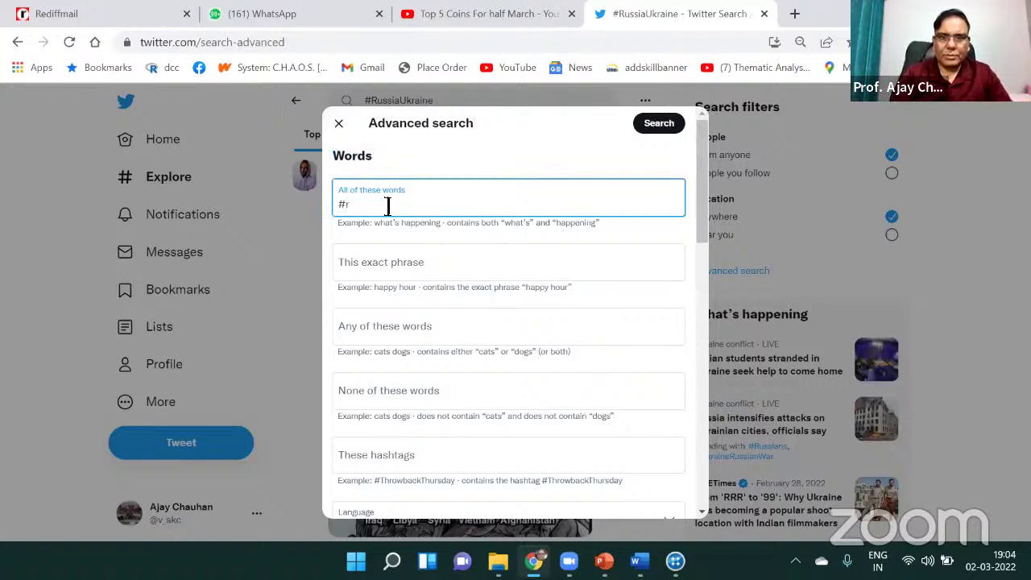
{"action": "type", "text": "Rus"}
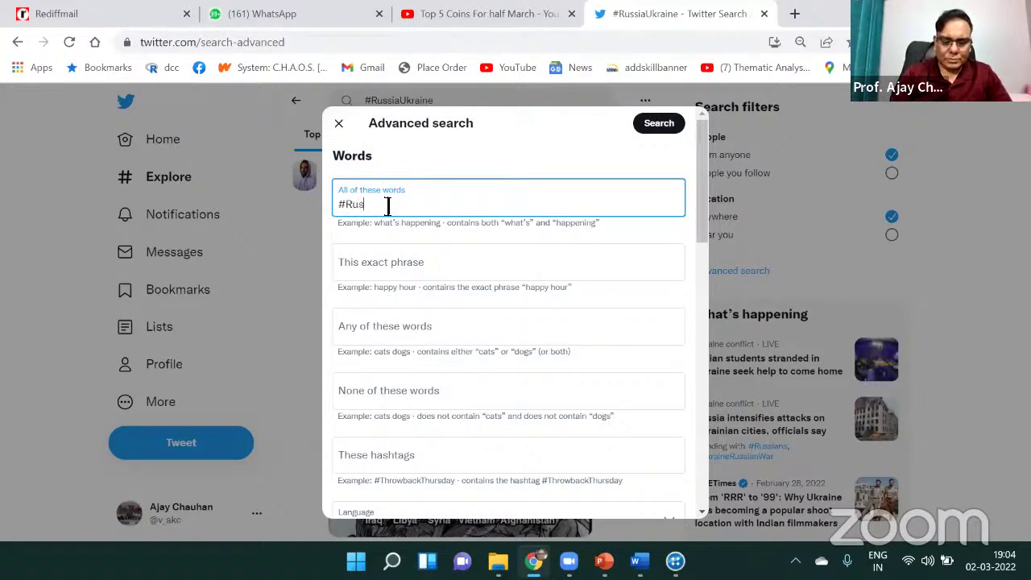
{"action": "type", "text": "siaU"}
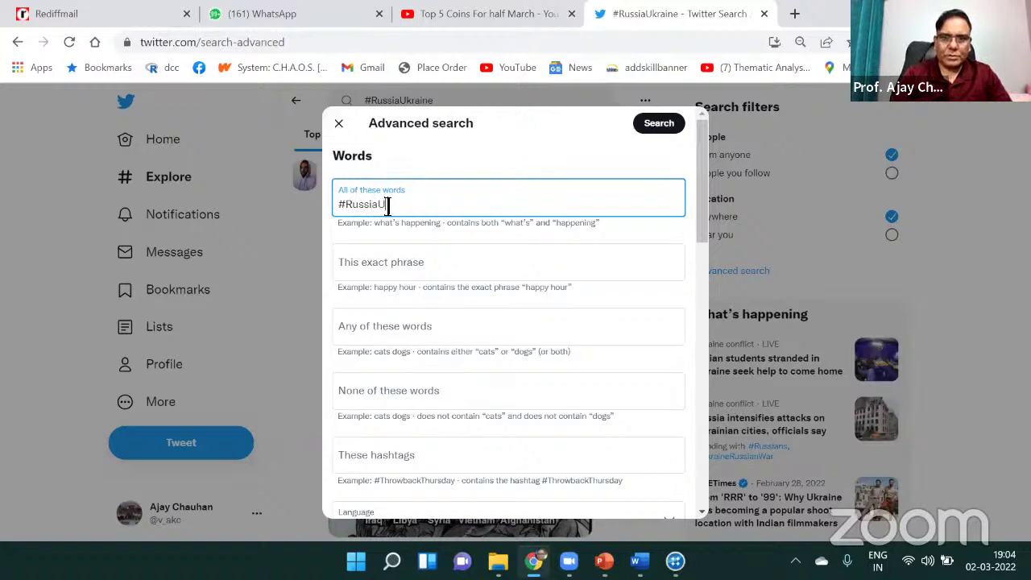
{"action": "type", "text": "kra"}
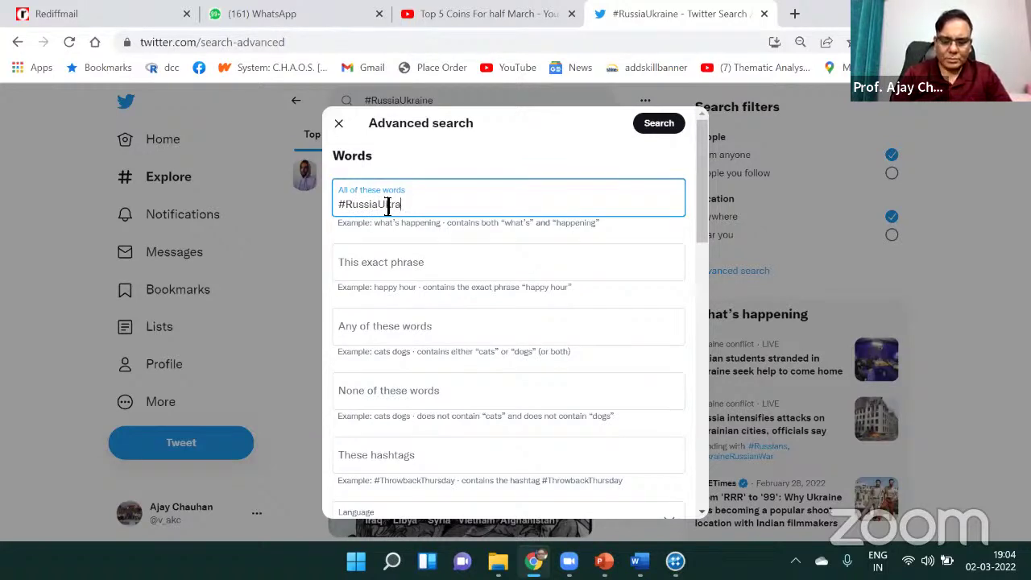
{"action": "type", "text": "ine"}
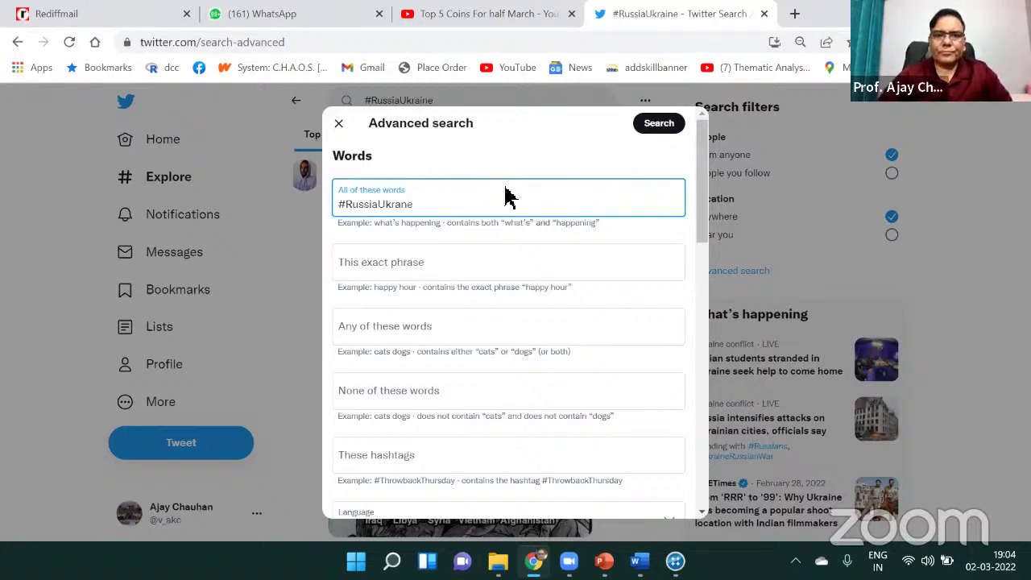
Close the advanced search form and copy the hashtag #RussiaUkraine from the current Twitter search query
{"action": "left_click", "coordinate": [512, 122]}
{"action": "left_click_drag", "start_coordinate": [530, 189], "coordinate": [341, 133]}
{"action": "left_click", "coordinate": [339, 123]}
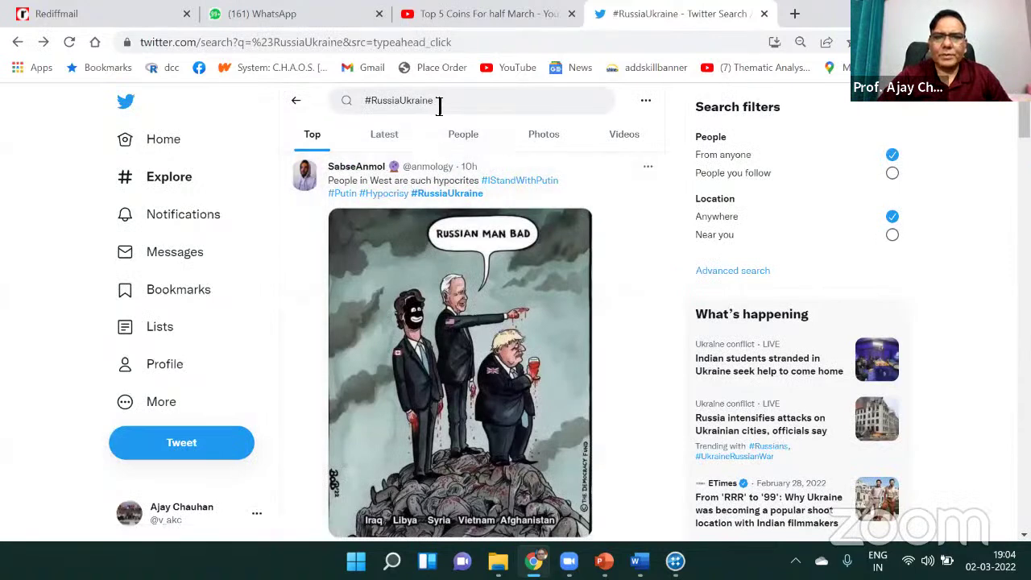
{"action": "left_click", "coordinate": [360, 108]}
{"action": "key", "text": "ctrl+c"}
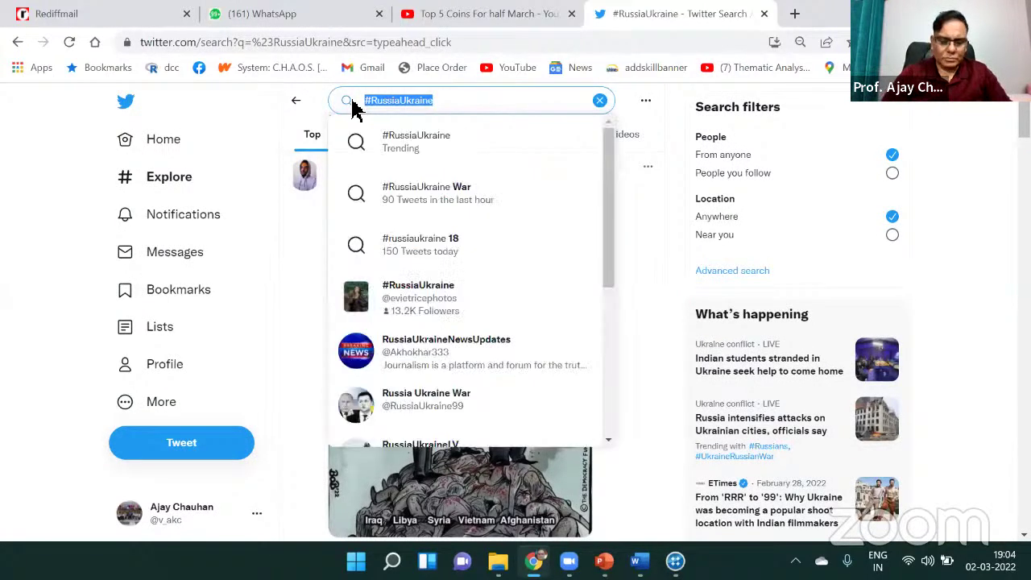
Reopen Twitter's advanced search and paste #RussiaUkraine as the term for all of these words
{"action": "left_click", "coordinate": [646, 102]}
{"action": "left_click", "coordinate": [609, 143]}
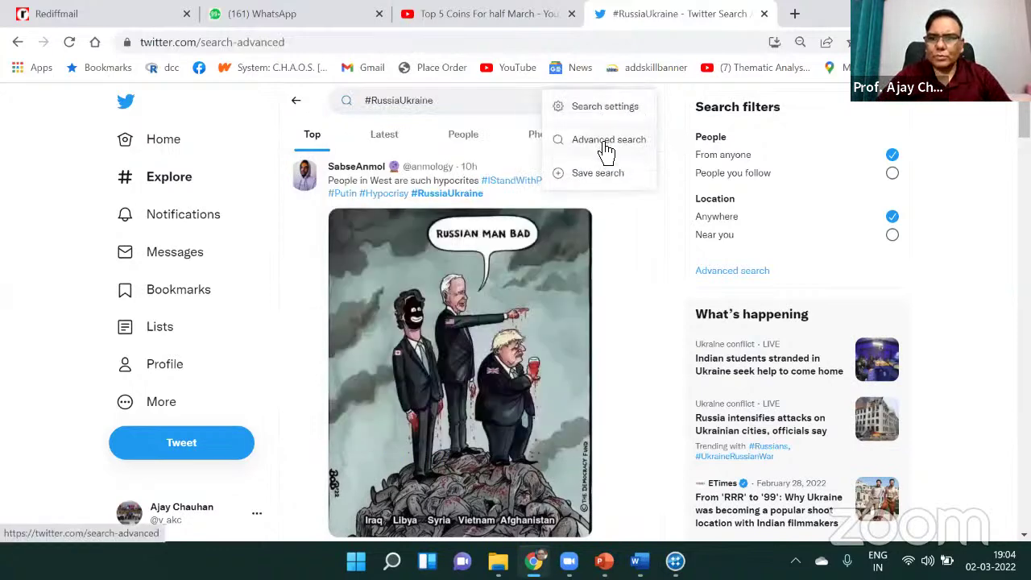
{"action": "left_click", "coordinate": [366, 201]}
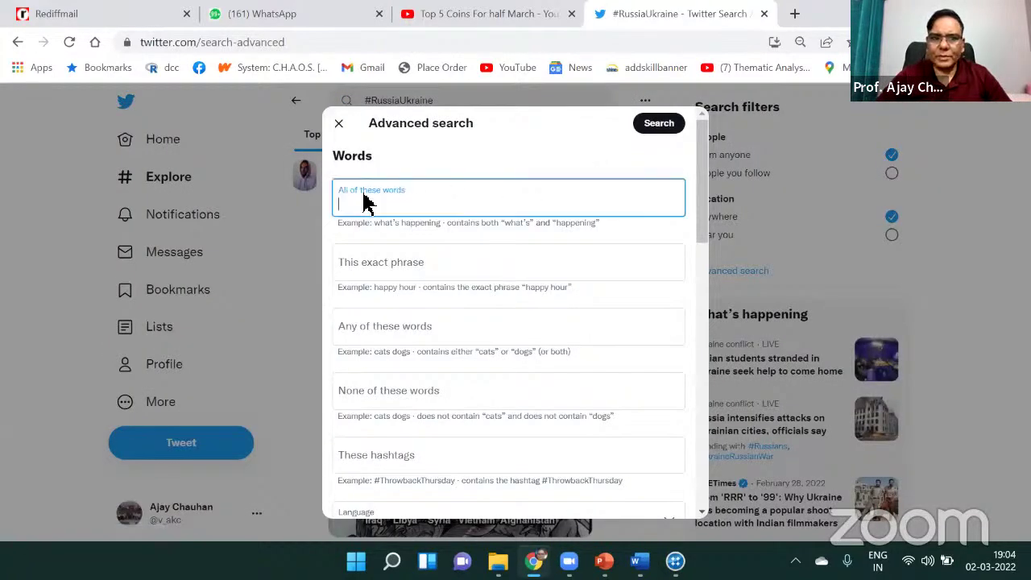
{"action": "key", "text": "ctrl+v"}
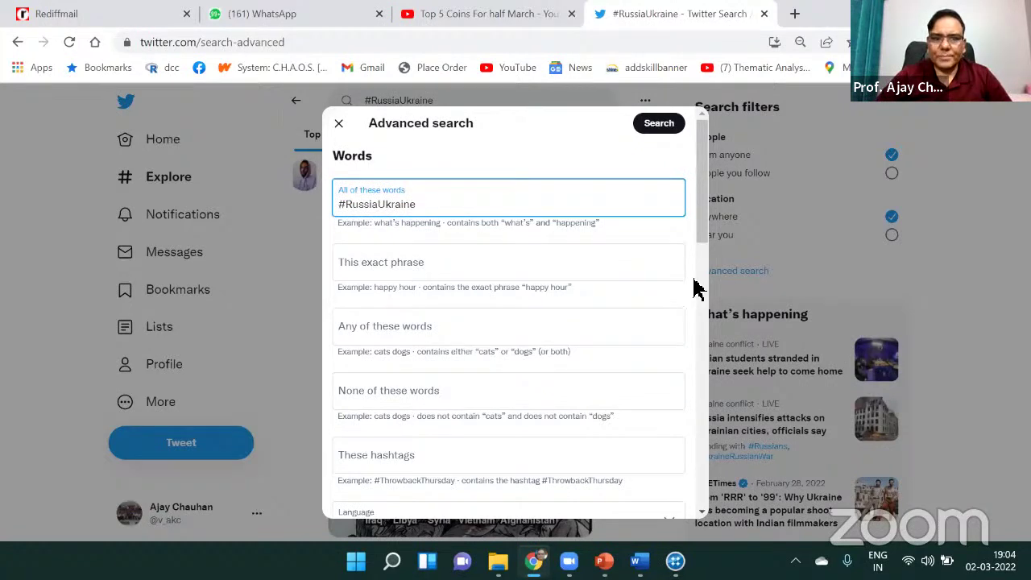
Restrict the advanced search to tweets in English
{"action": "left_click", "coordinate": [702, 224]}
{"action": "left_click_drag", "start_coordinate": [701, 224], "coordinate": [588, 250]}
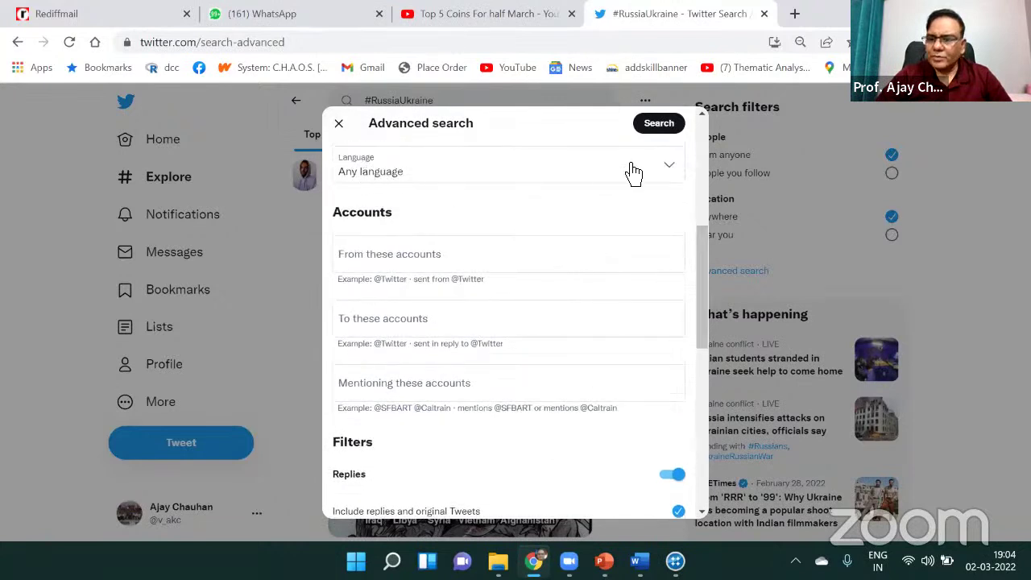
{"action": "left_click", "coordinate": [673, 171]}
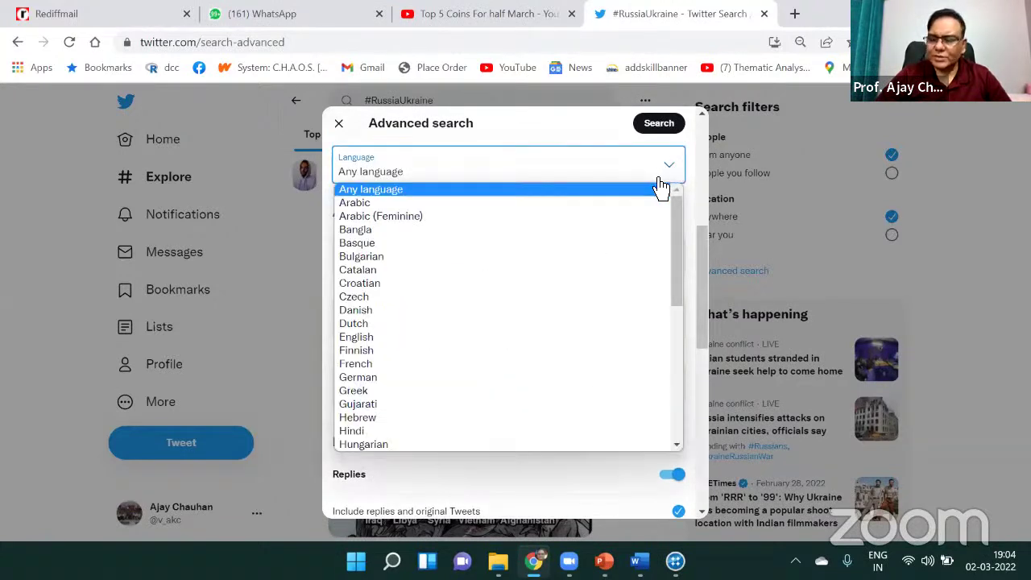
{"action": "left_click_drag", "start_coordinate": [679, 236], "coordinate": [673, 272]}
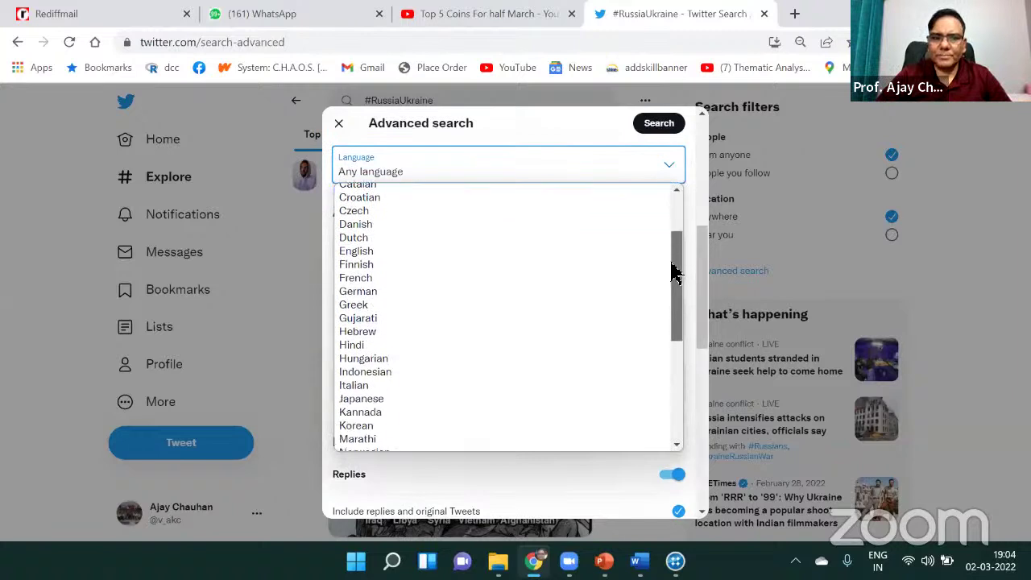
{"action": "left_click", "coordinate": [382, 246]}
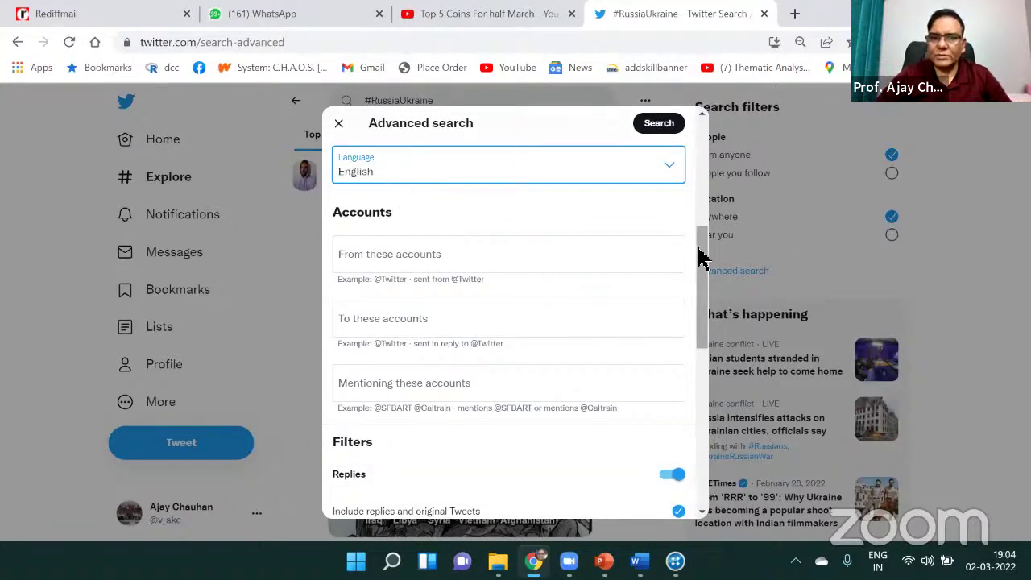
Set the start of the search's date range to February 28, 2022
{"action": "scroll", "coordinate": [700, 260], "scroll_direction": "down", "scroll_amount": 1}
{"action": "left_click_drag", "start_coordinate": [700, 303], "coordinate": [690, 481]}
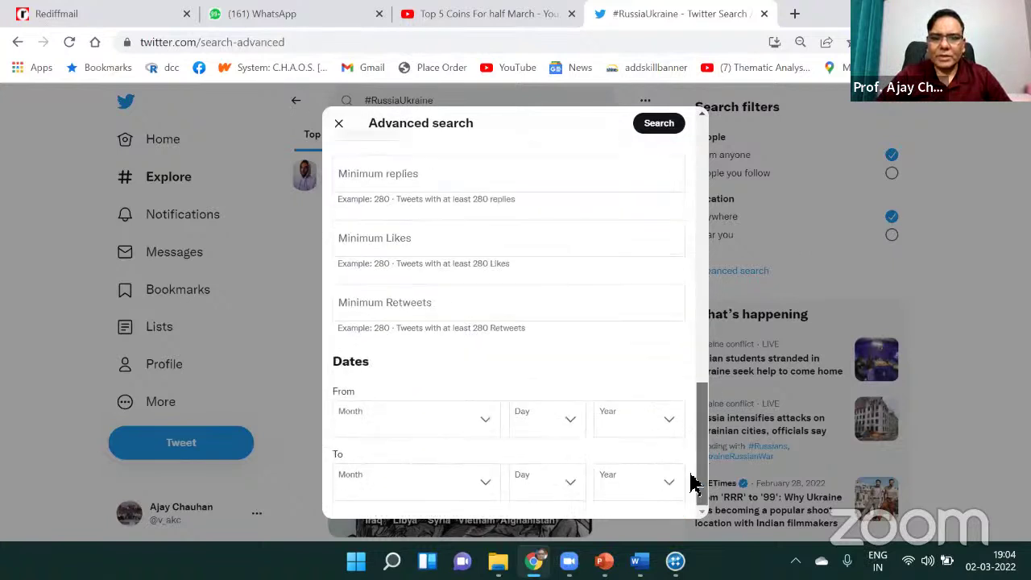
{"action": "left_click", "coordinate": [488, 423]}
{"action": "left_click", "coordinate": [427, 272]}
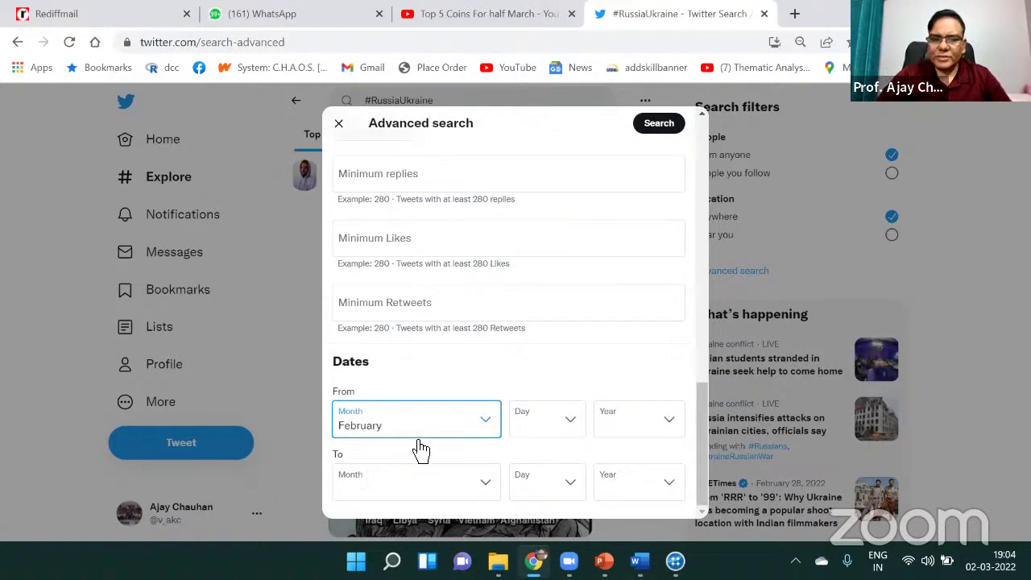
{"action": "left_click", "coordinate": [572, 423]}
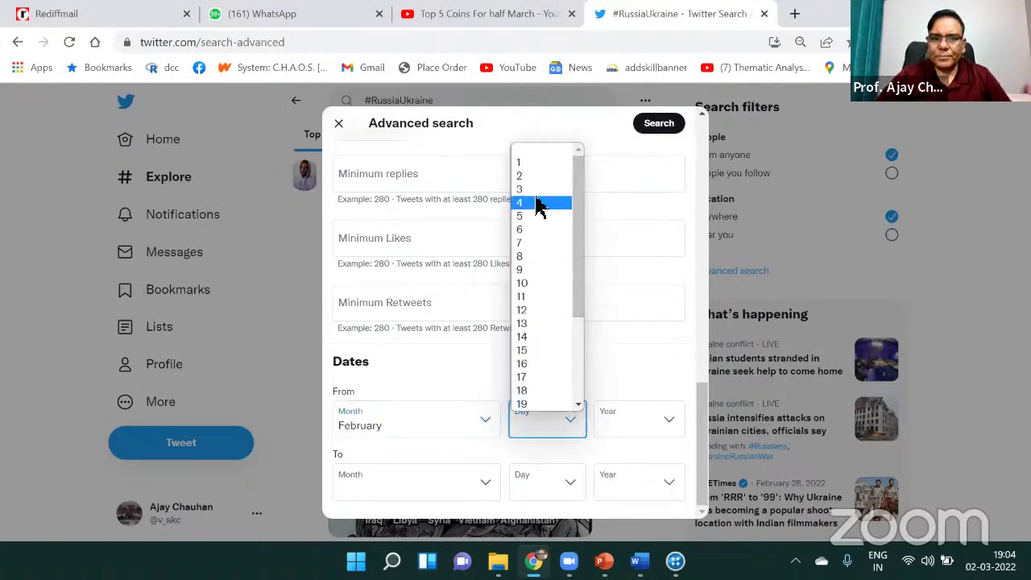
{"action": "scroll", "coordinate": [580, 368], "scroll_direction": "down", "scroll_amount": 3}
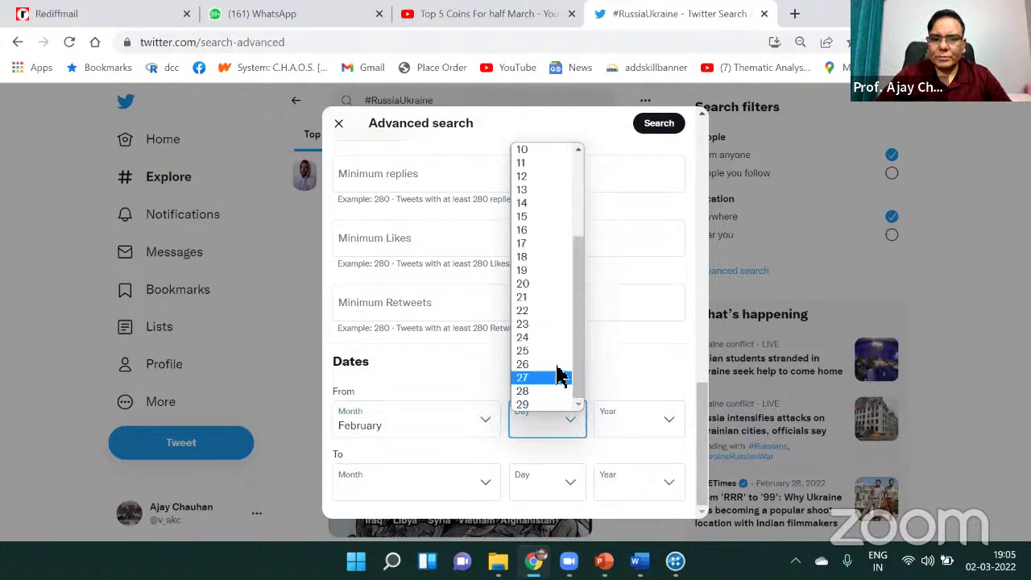
{"action": "left_click", "coordinate": [533, 393]}
{"action": "left_click", "coordinate": [668, 423]}
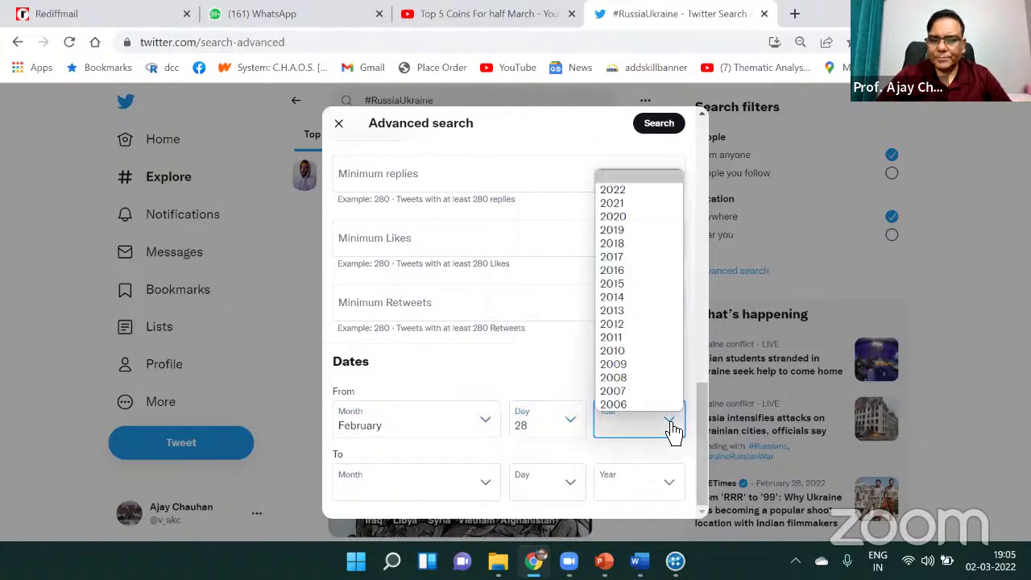
{"action": "left_click", "coordinate": [620, 192]}
Set the end of the date range to March 2, 2022 and run the advanced search
{"action": "left_click", "coordinate": [489, 492]}
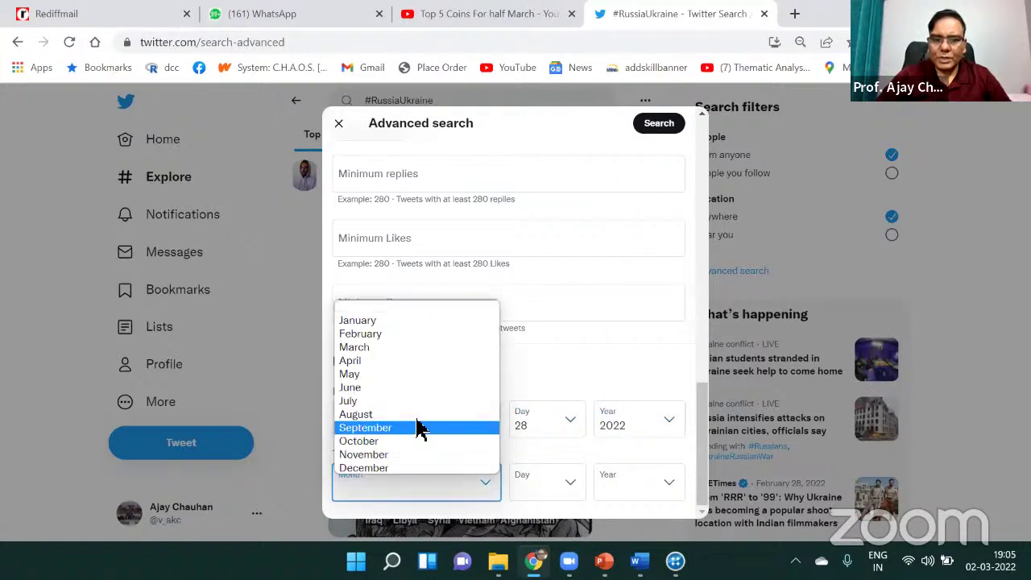
{"action": "left_click", "coordinate": [359, 349]}
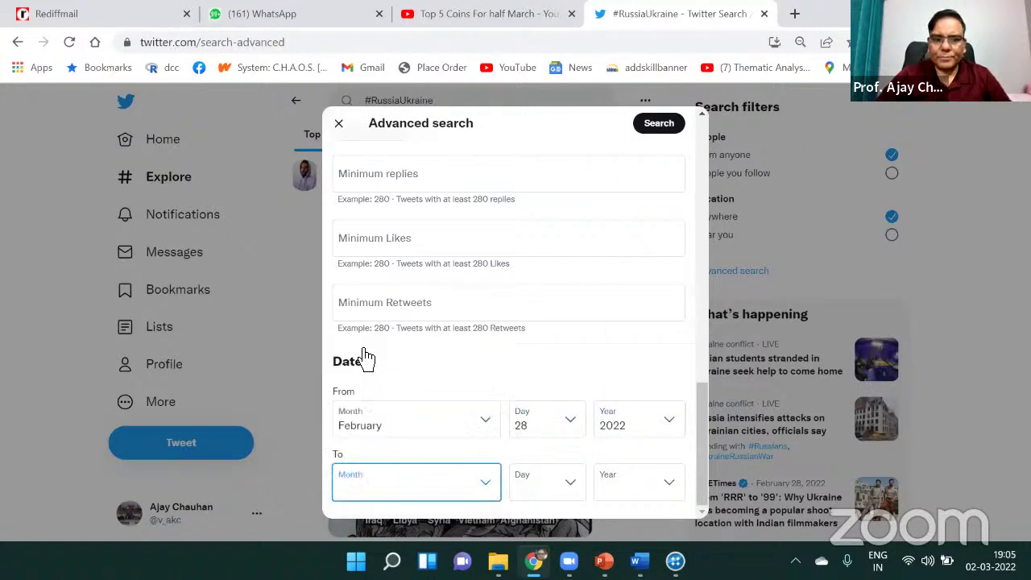
{"action": "left_click", "coordinate": [576, 493]}
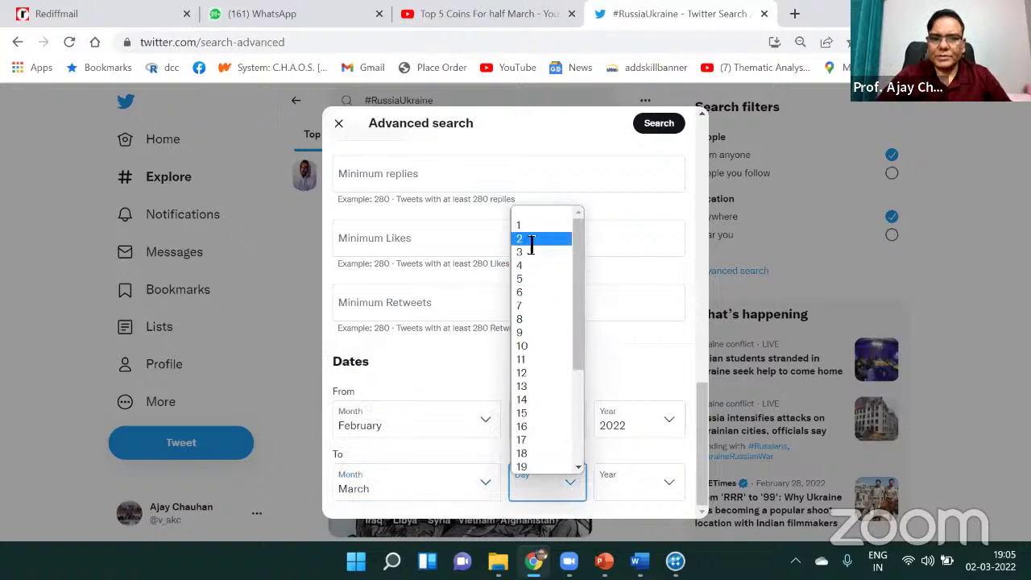
{"action": "left_click", "coordinate": [528, 240]}
{"action": "left_click", "coordinate": [677, 487]}
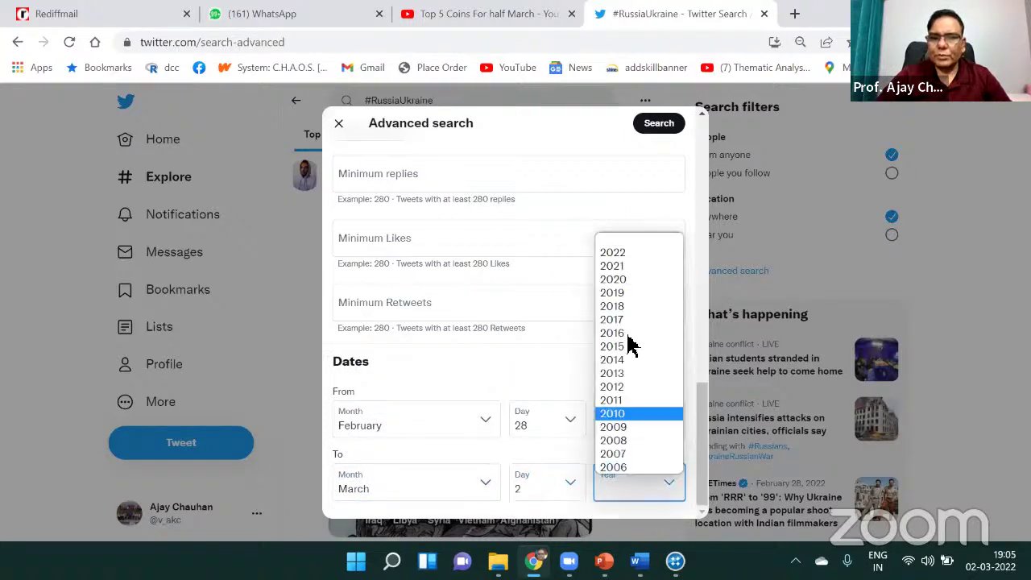
{"action": "left_click", "coordinate": [616, 255]}
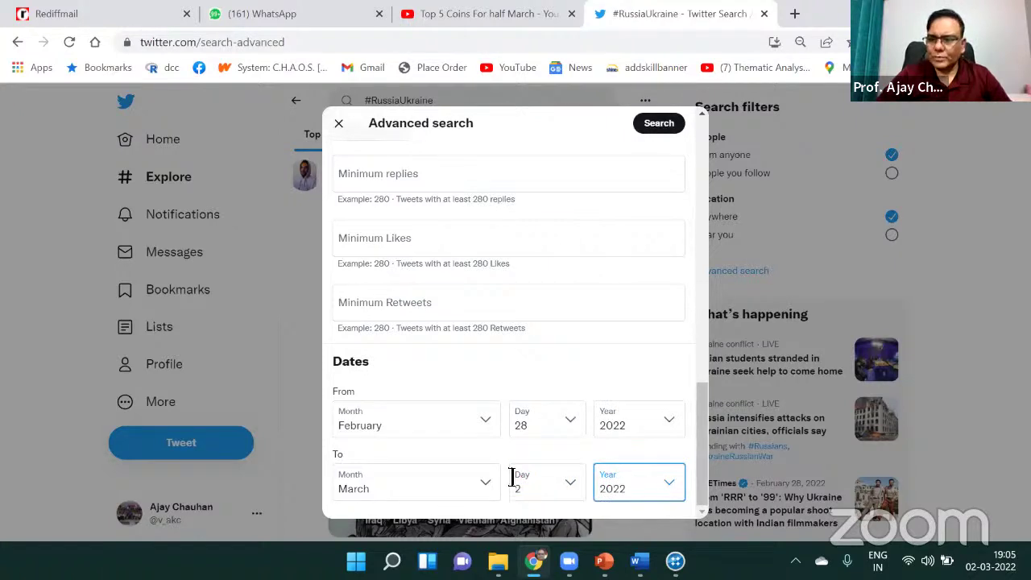
{"action": "left_click", "coordinate": [662, 126]}
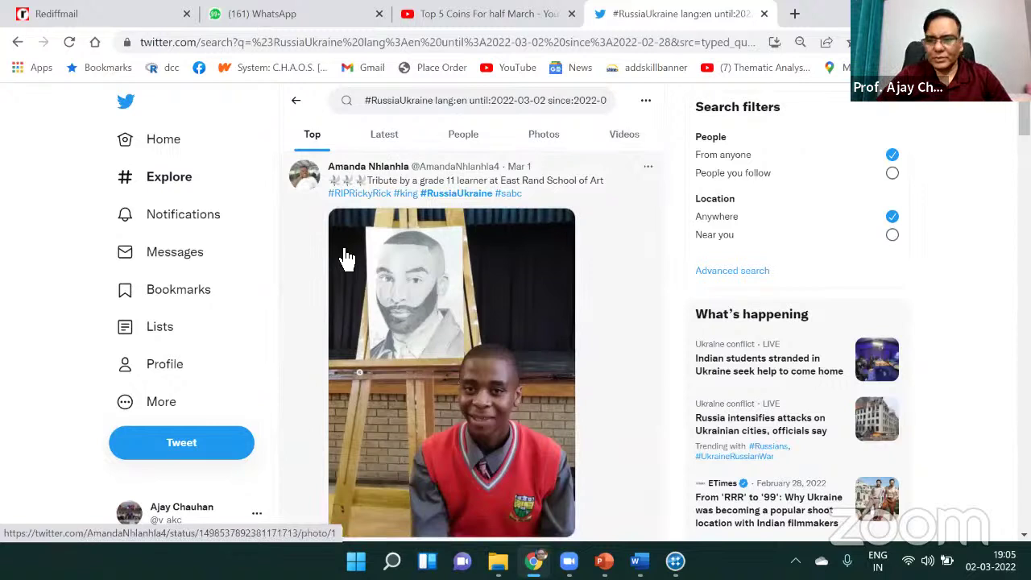
Capture the search results as a tweets dataset with NCapture, authorizing the application on Twitter, and show the capture progress page
{"action": "left_click", "coordinate": [880, 42]}
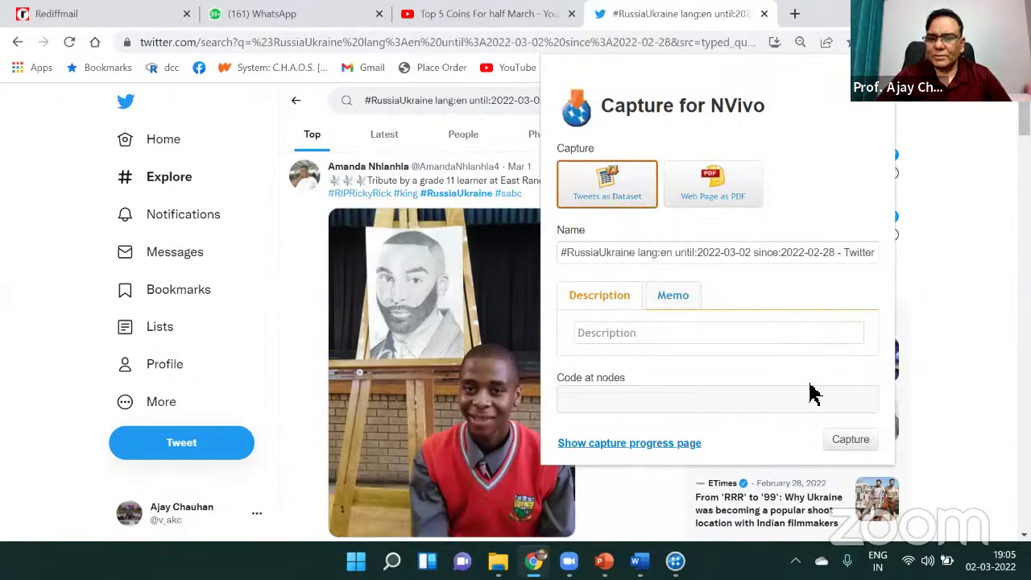
{"action": "left_click", "coordinate": [848, 444]}
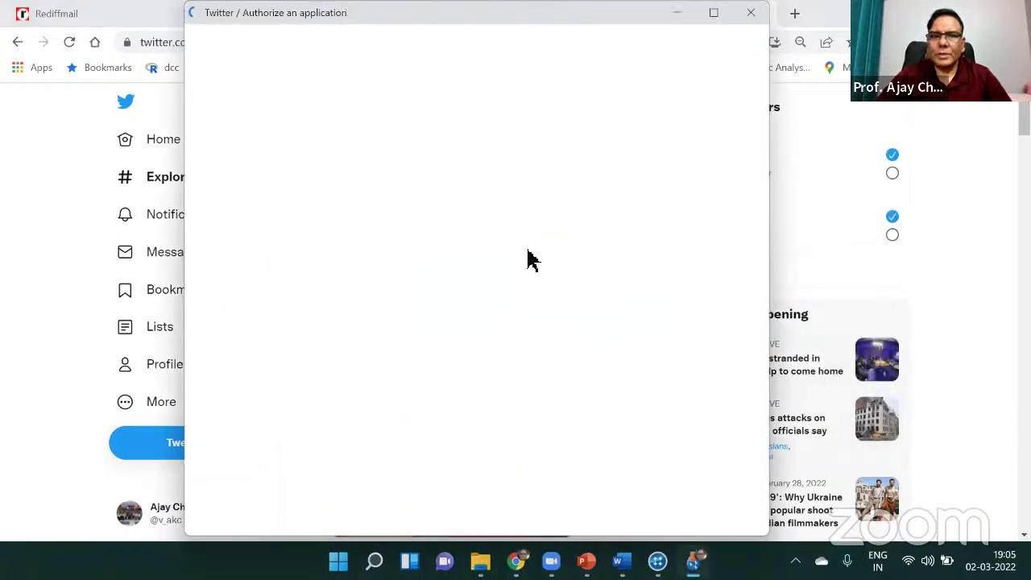
{"action": "left_click", "coordinate": [310, 157]}
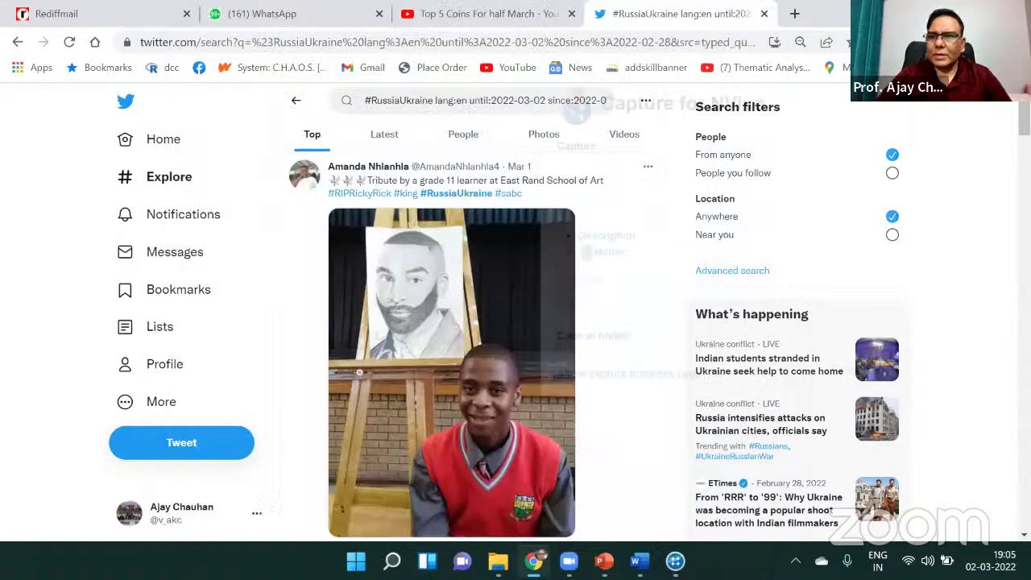
{"action": "left_click", "coordinate": [651, 443]}
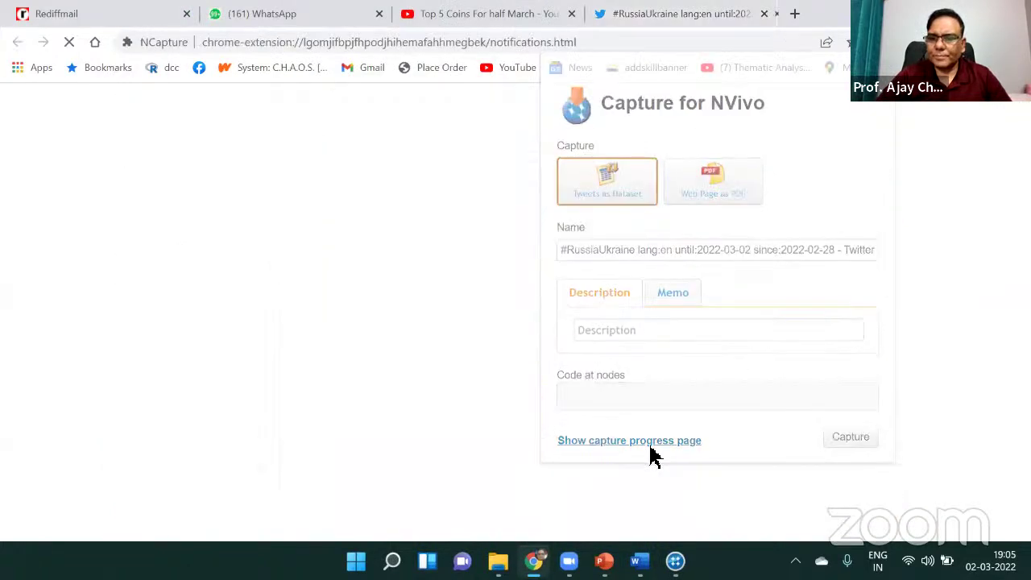
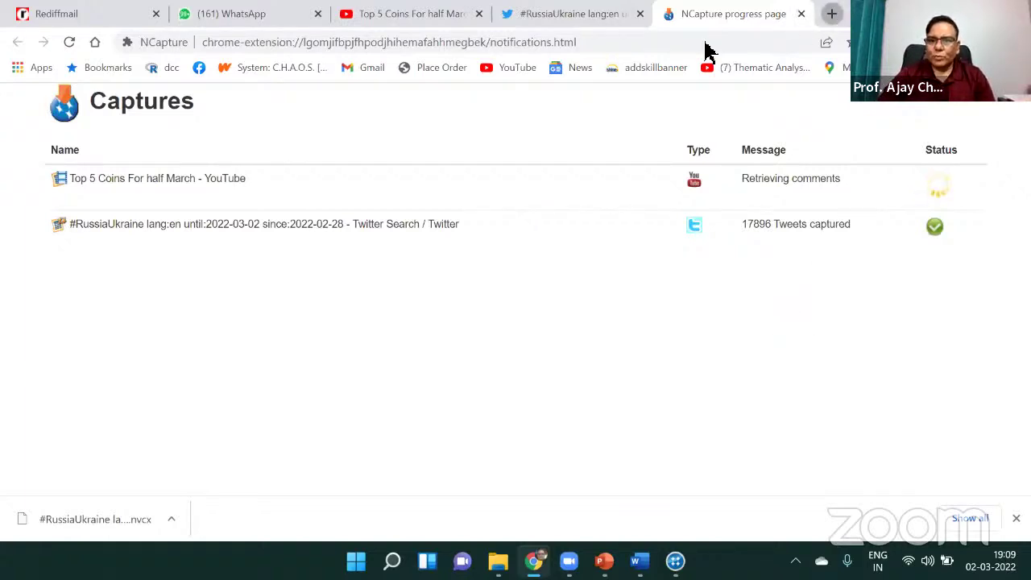
Open facebook.com in a new browser tab and dismiss the COVID-19 survey prompt
{"action": "left_click", "coordinate": [832, 13]}
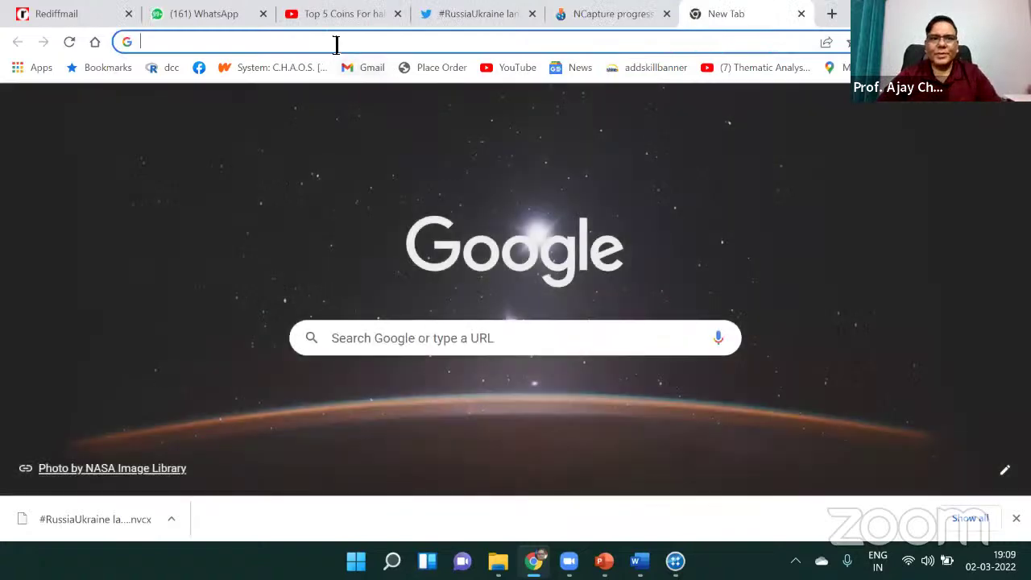
{"action": "left_click", "coordinate": [331, 41]}
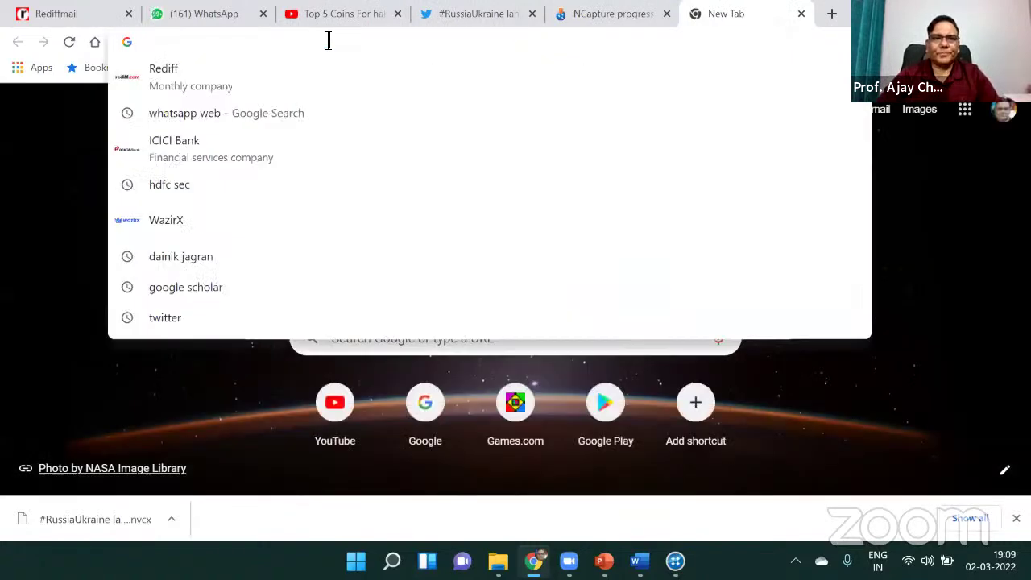
{"action": "type", "text": "facebook"}
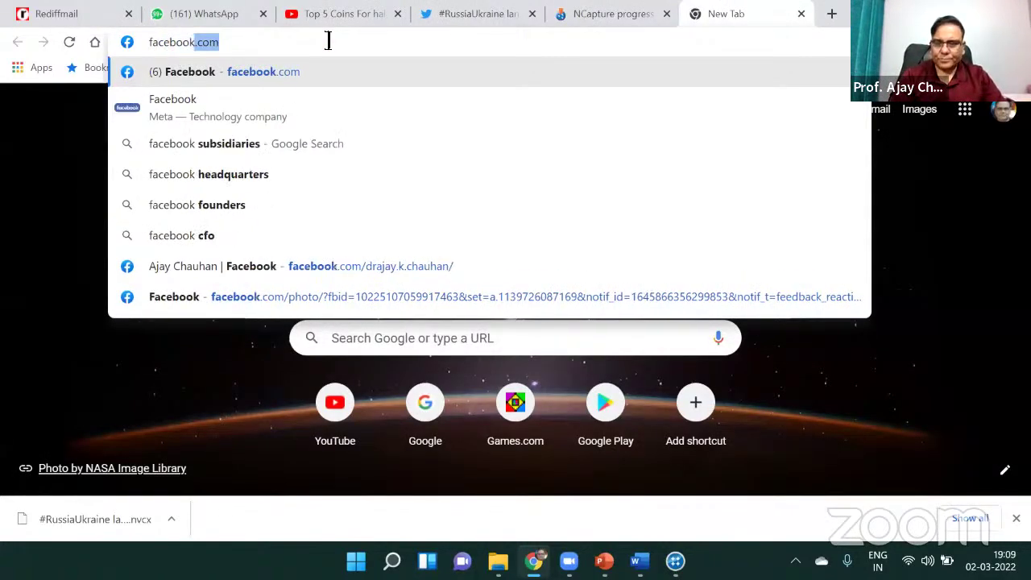
{"action": "key", "text": "Return"}
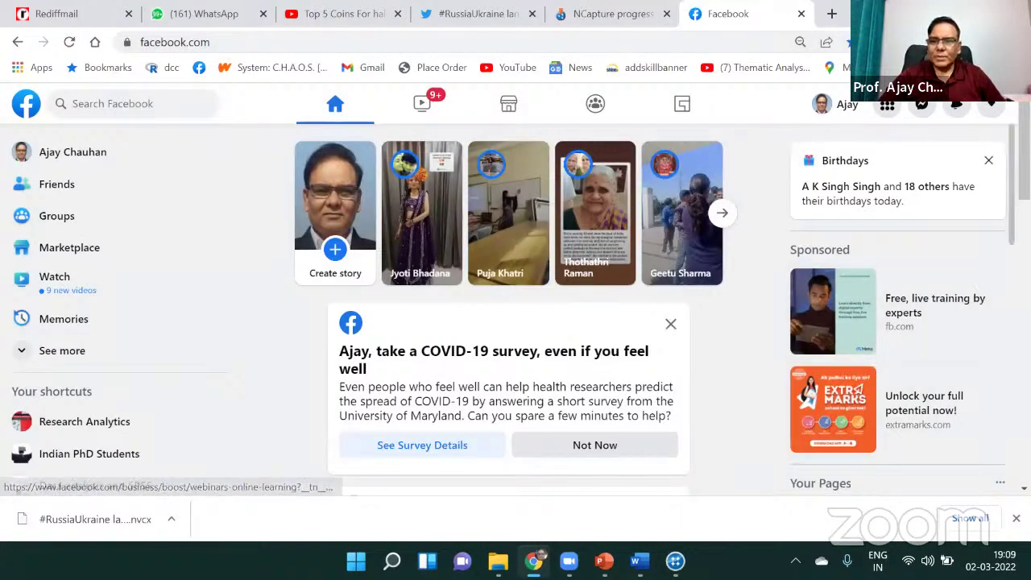
{"action": "left_click", "coordinate": [670, 324]}
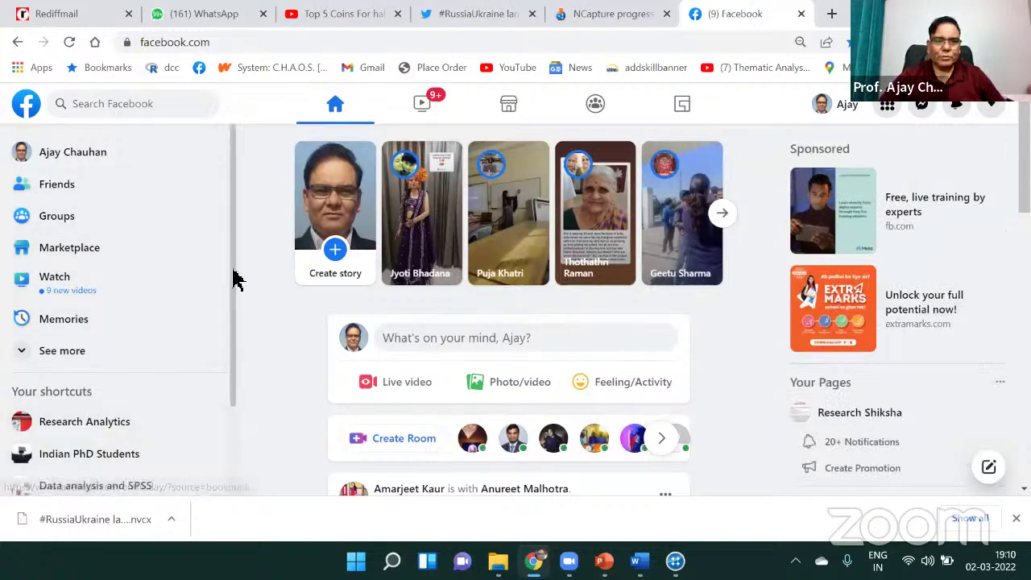
Open the Facebook group "Research, Publication, Training and Resources" and capture its page with NCapture as Web Page as PDF
{"action": "scroll", "coordinate": [236, 278], "scroll_direction": "down", "scroll_amount": 2}
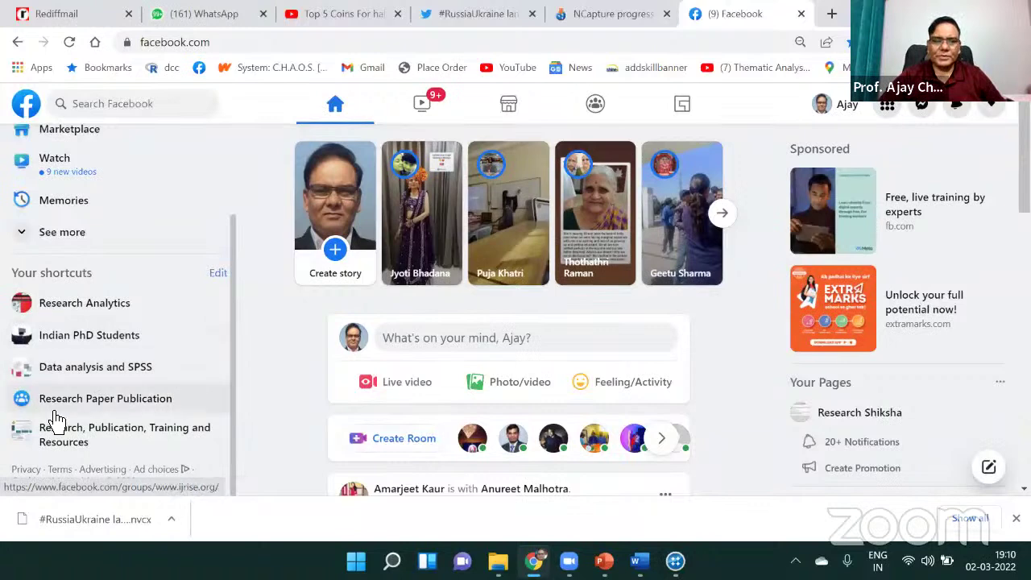
{"action": "left_click", "coordinate": [89, 447]}
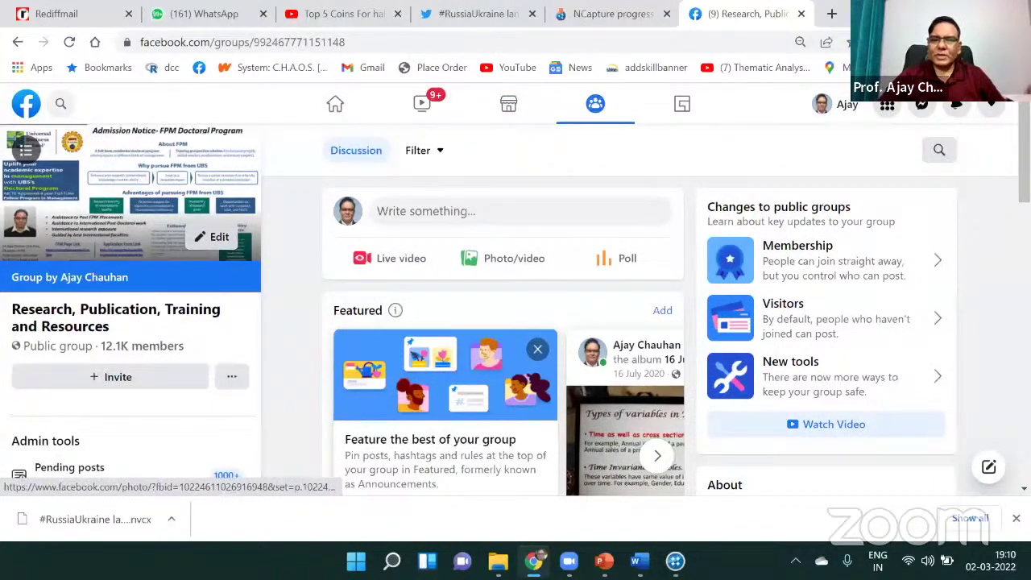
{"action": "scroll", "coordinate": [516, 322], "scroll_direction": "down", "scroll_amount": 10}
{"action": "scroll", "coordinate": [930, 120], "scroll_direction": "up", "scroll_amount": 10}
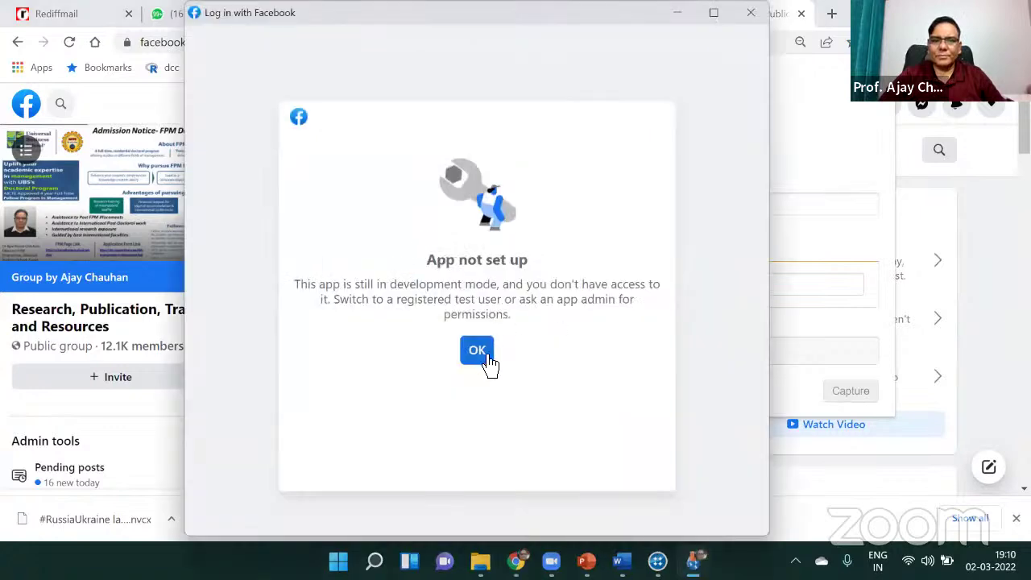
{"action": "left_click", "coordinate": [482, 353]}
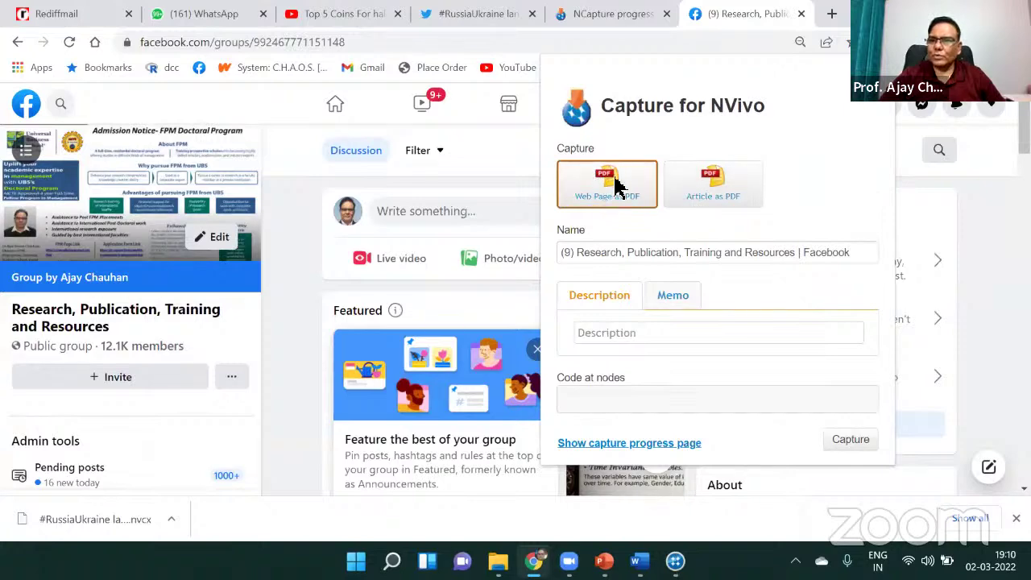
{"action": "left_click", "coordinate": [848, 439]}
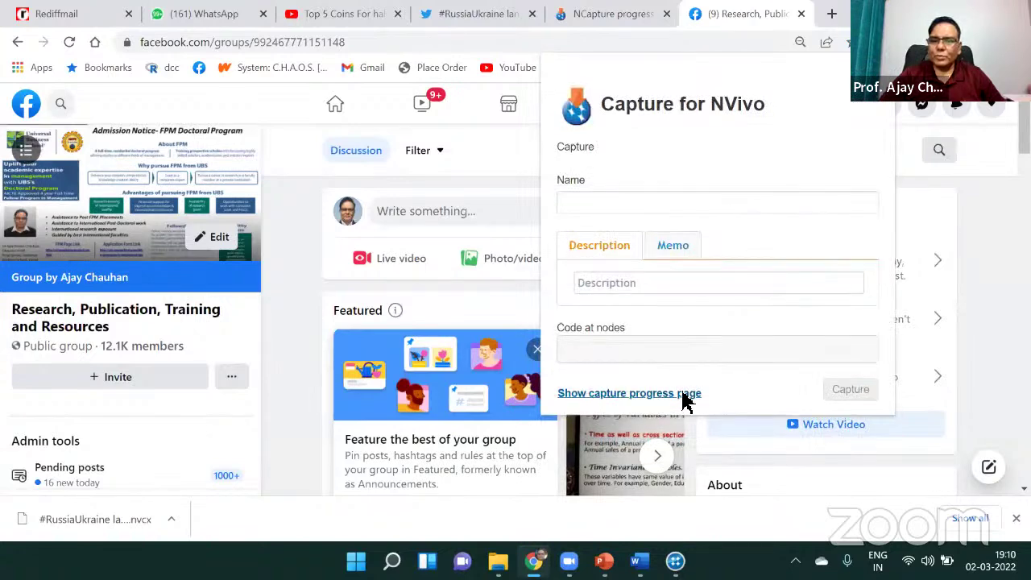
Show the NCapture capture progress page and dismiss the app notice in the Facebook login window
{"action": "left_click", "coordinate": [684, 397]}
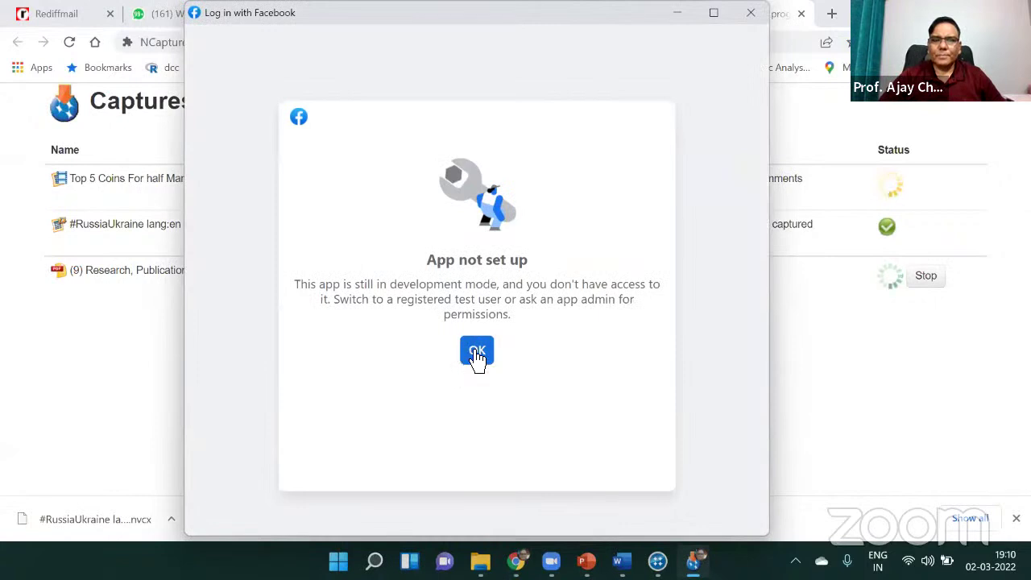
{"action": "left_click", "coordinate": [477, 353]}
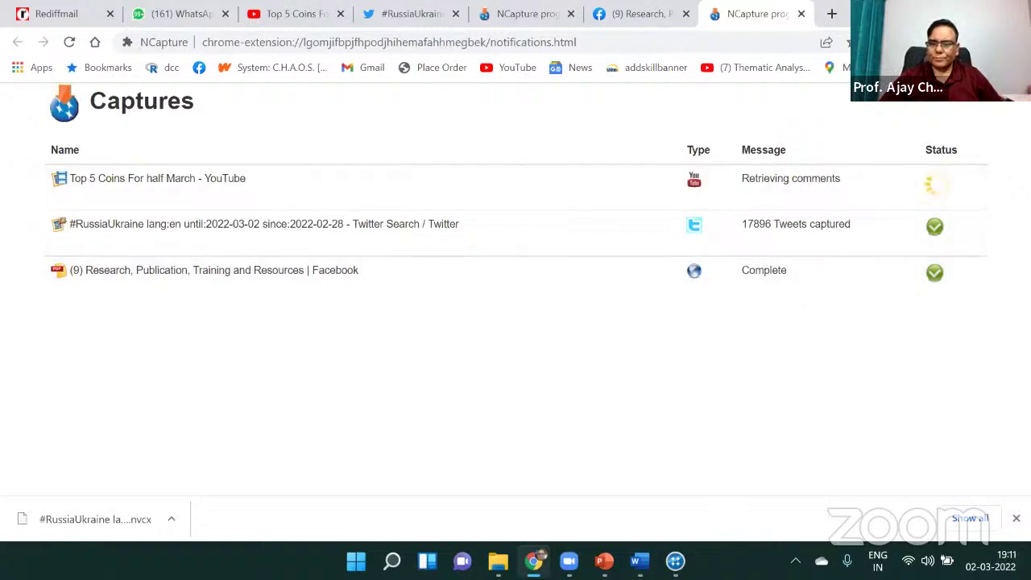
Switch to NVivo and import only the Facebook group and #RussiaUkraine captures from NCapture, keeping matching social media datasets merged
{"action": "left_click", "coordinate": [676, 561]}
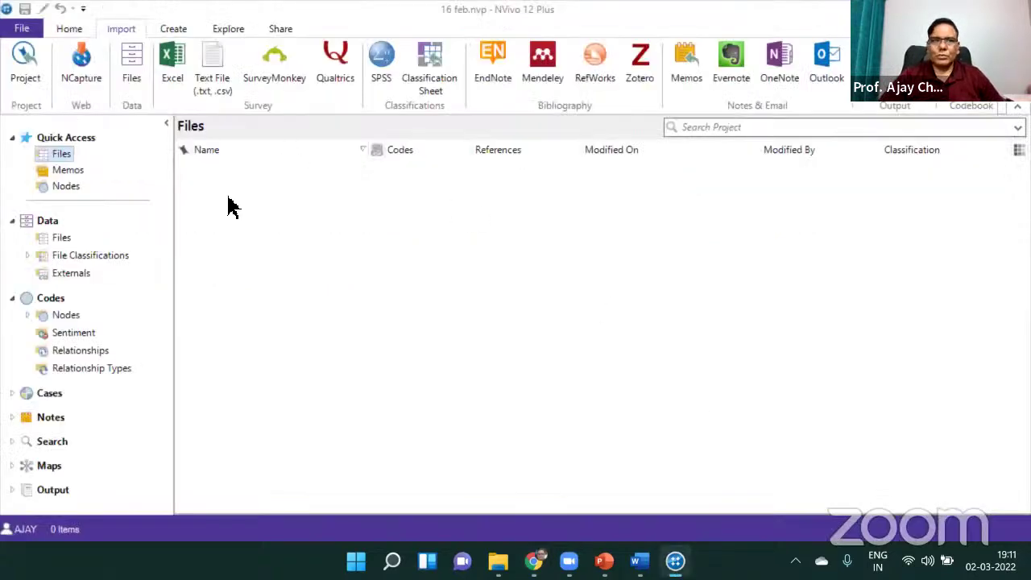
{"action": "left_click", "coordinate": [84, 58]}
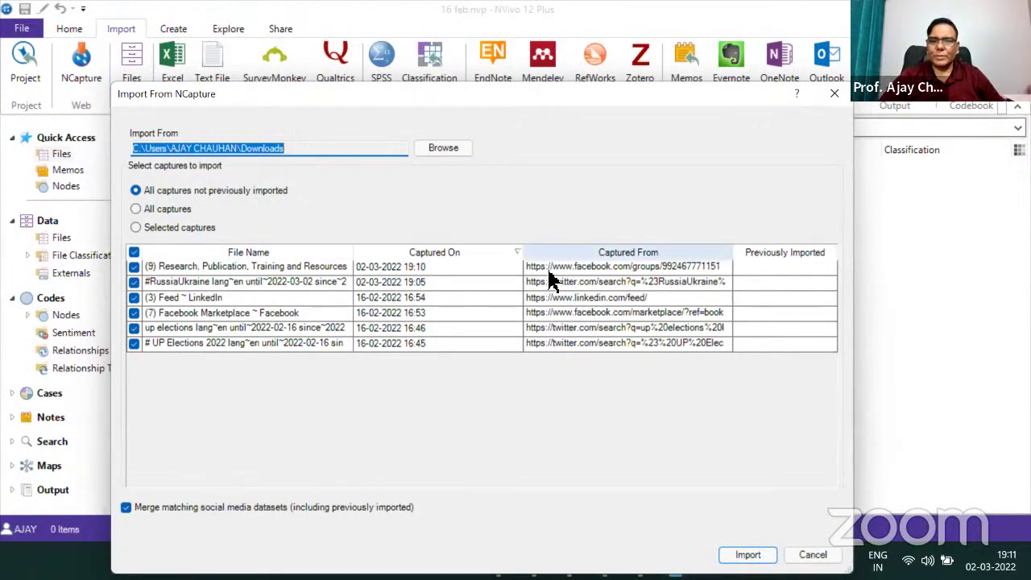
{"action": "left_click", "coordinate": [134, 252]}
{"action": "left_click", "coordinate": [133, 266]}
{"action": "left_click", "coordinate": [134, 282]}
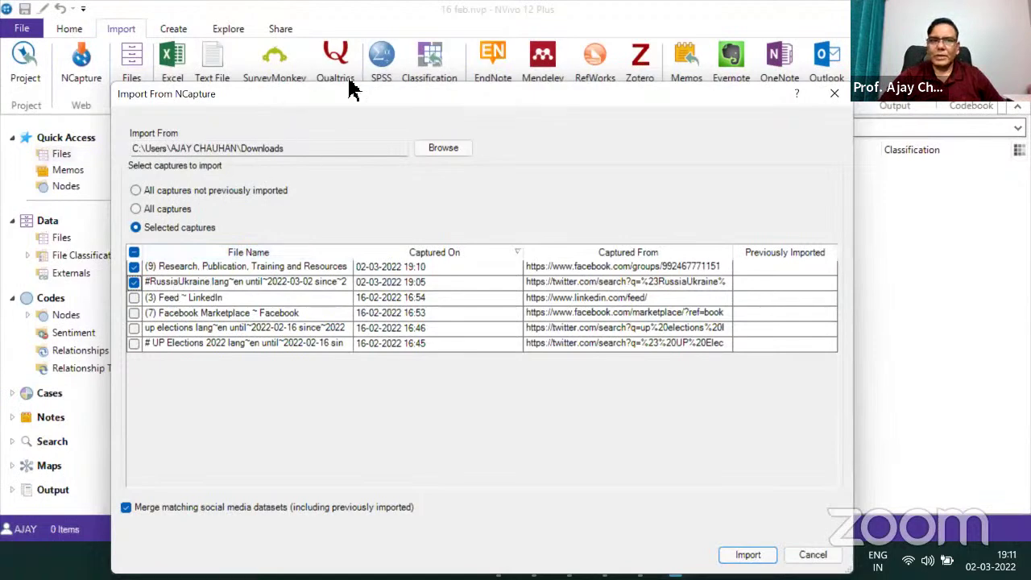
{"action": "left_click_drag", "start_coordinate": [359, 97], "coordinate": [362, 40]}
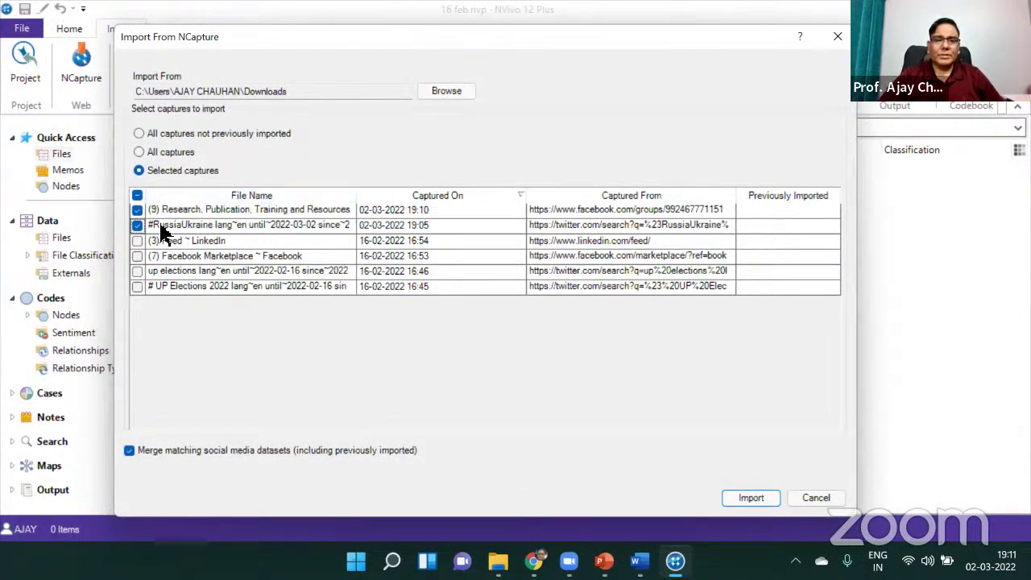
{"action": "left_click", "coordinate": [751, 497]}
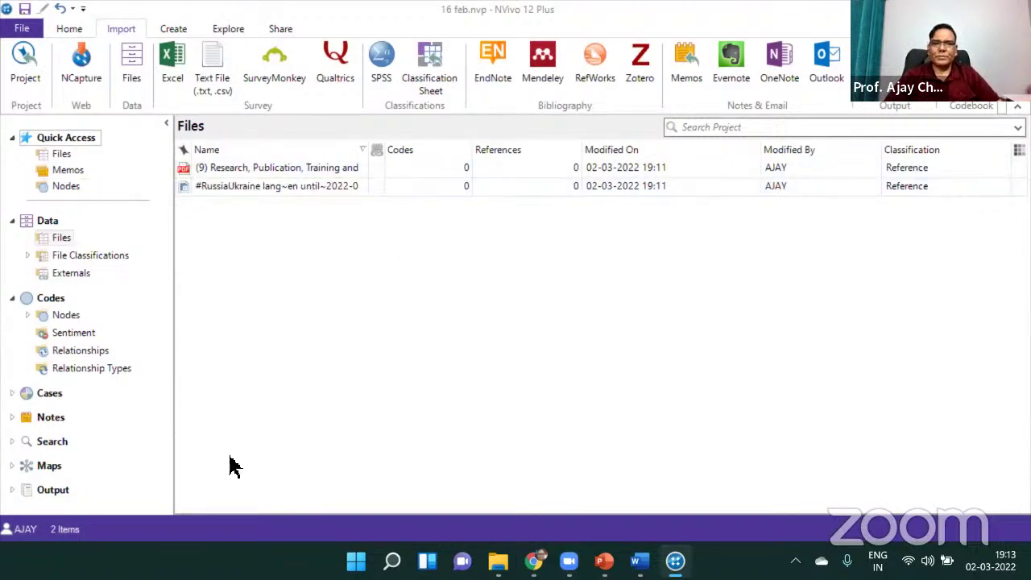
Open the imported #RussiaUkraine dataset, show its chart of references by username, and widen the chart pane
{"action": "left_click", "coordinate": [232, 190]}
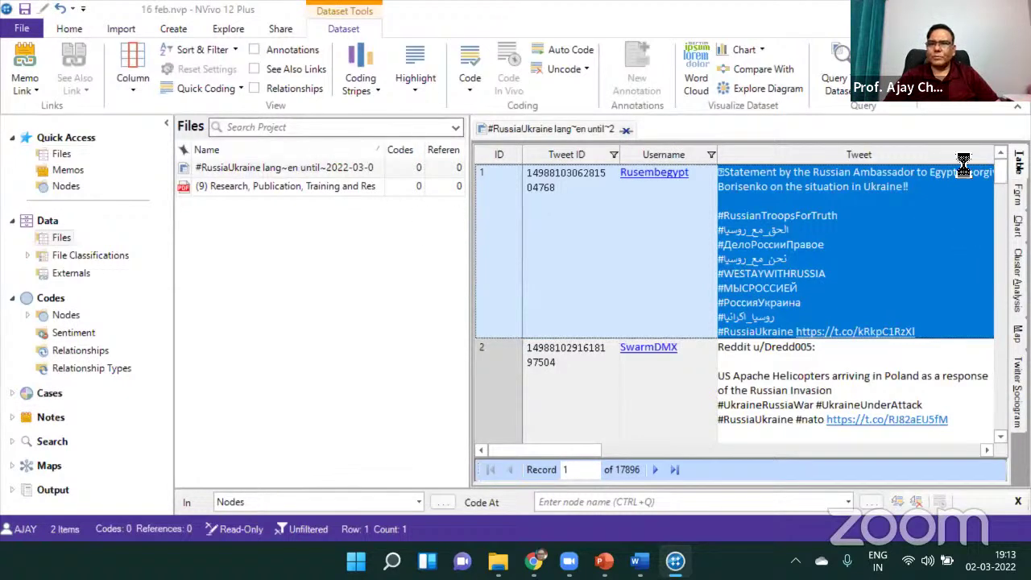
{"action": "left_click", "coordinate": [1018, 192]}
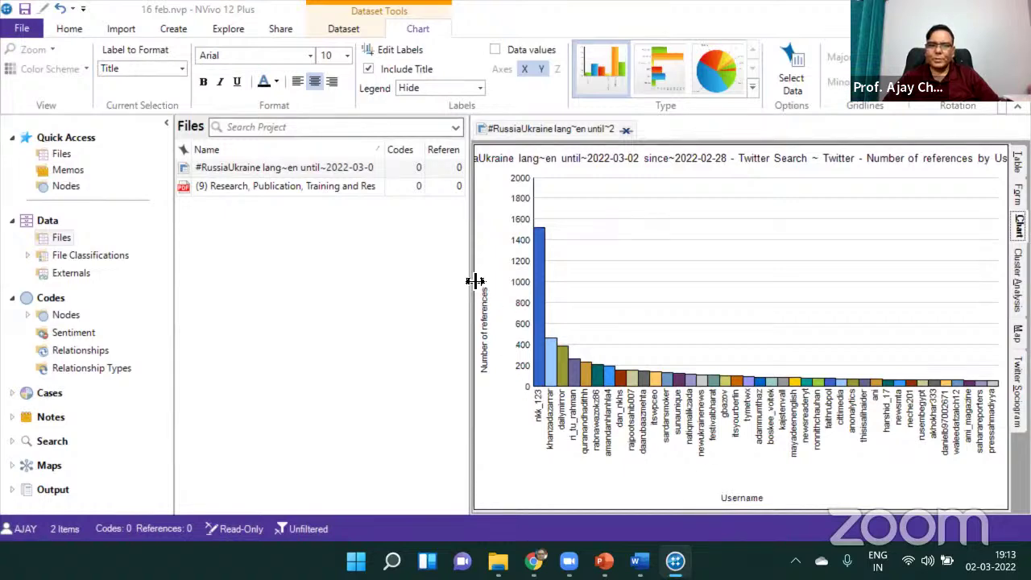
{"action": "left_click_drag", "start_coordinate": [476, 277], "coordinate": [365, 283]}
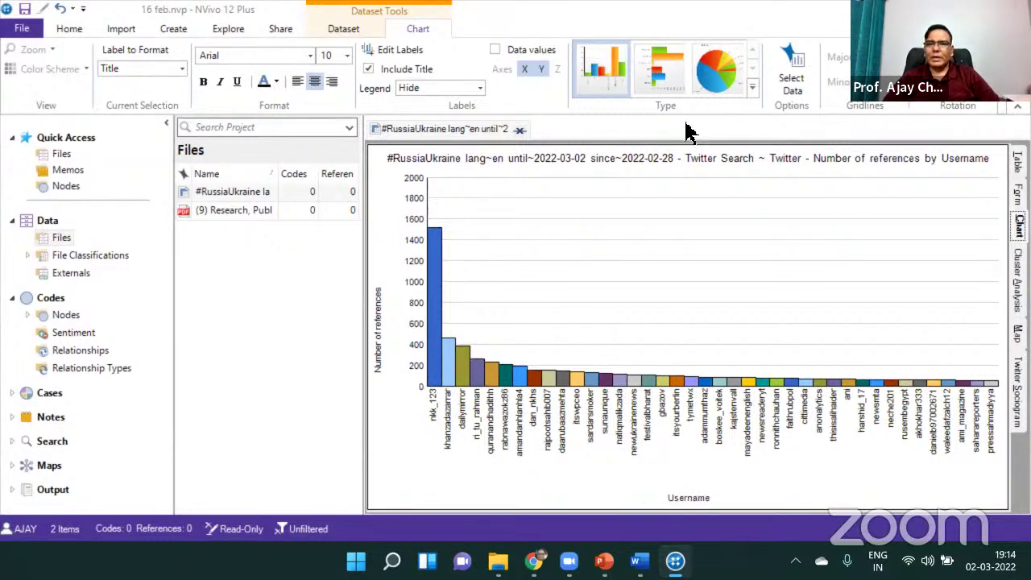
Chart the number of tweet references by Locations on the X-axis
{"action": "left_click", "coordinate": [792, 84]}
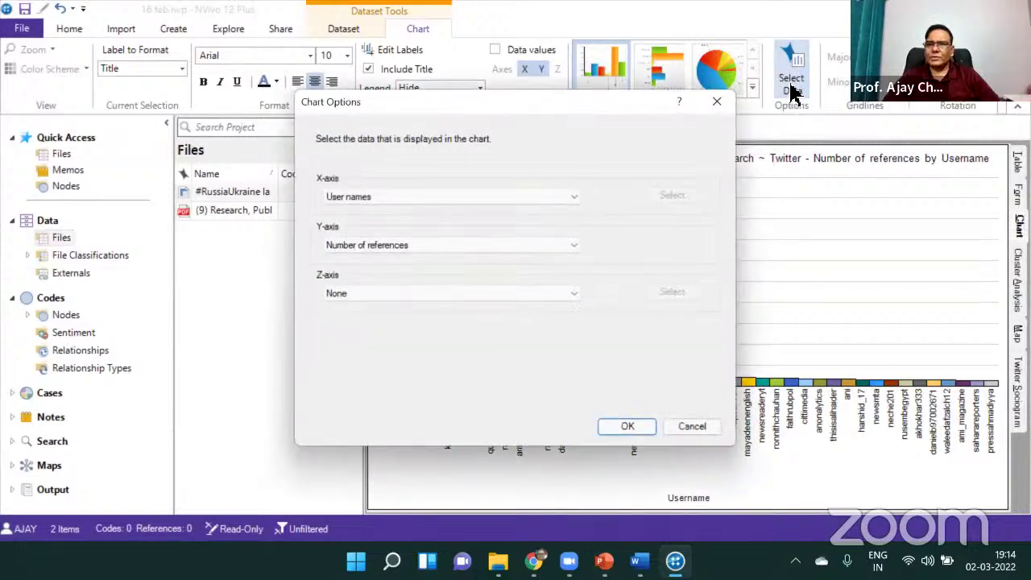
{"action": "left_click", "coordinate": [571, 200]}
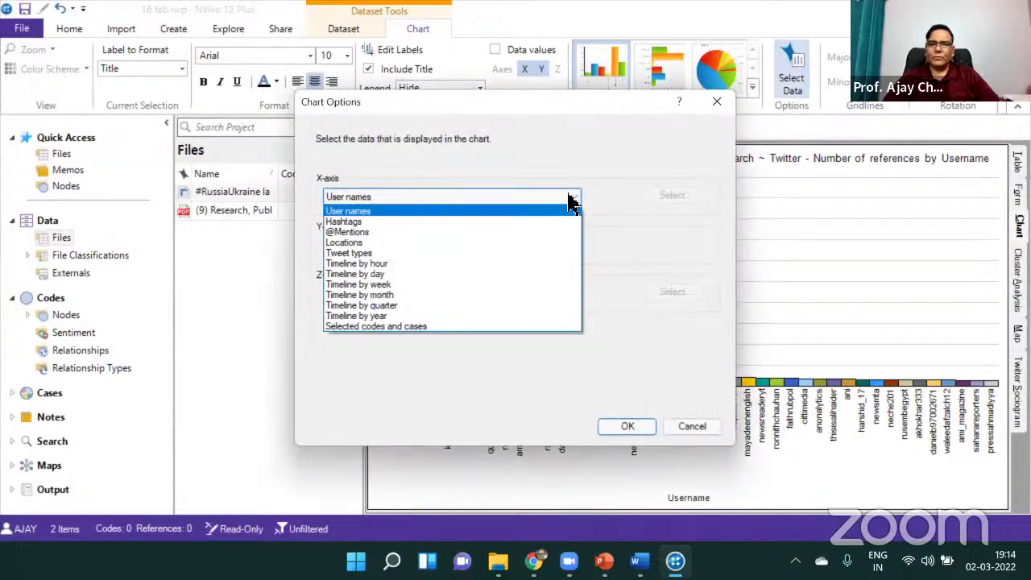
{"action": "left_click", "coordinate": [344, 243]}
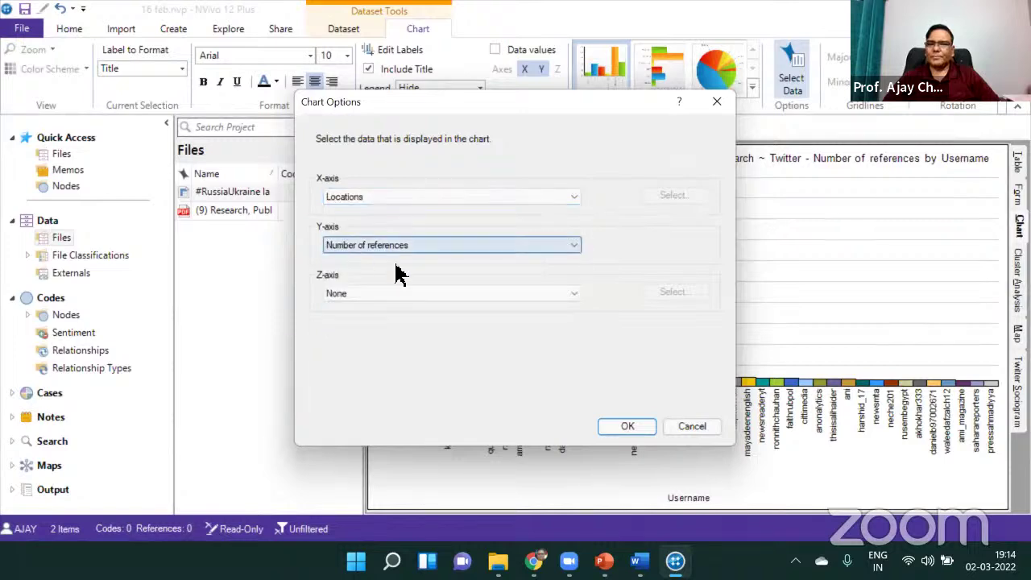
{"action": "left_click", "coordinate": [628, 427]}
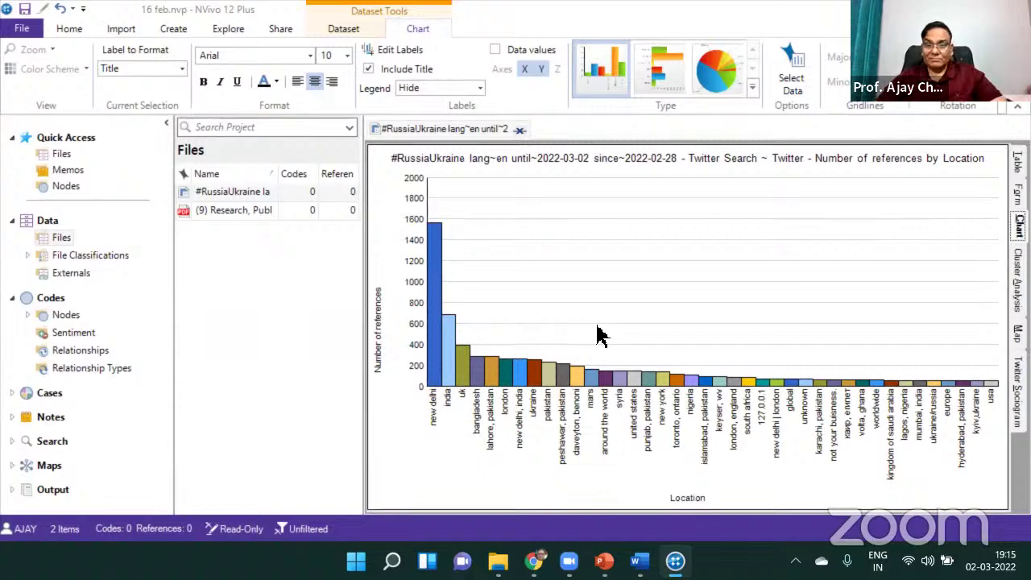
Set the chart's X-axis to Timeline by hour
{"action": "left_click", "coordinate": [794, 90]}
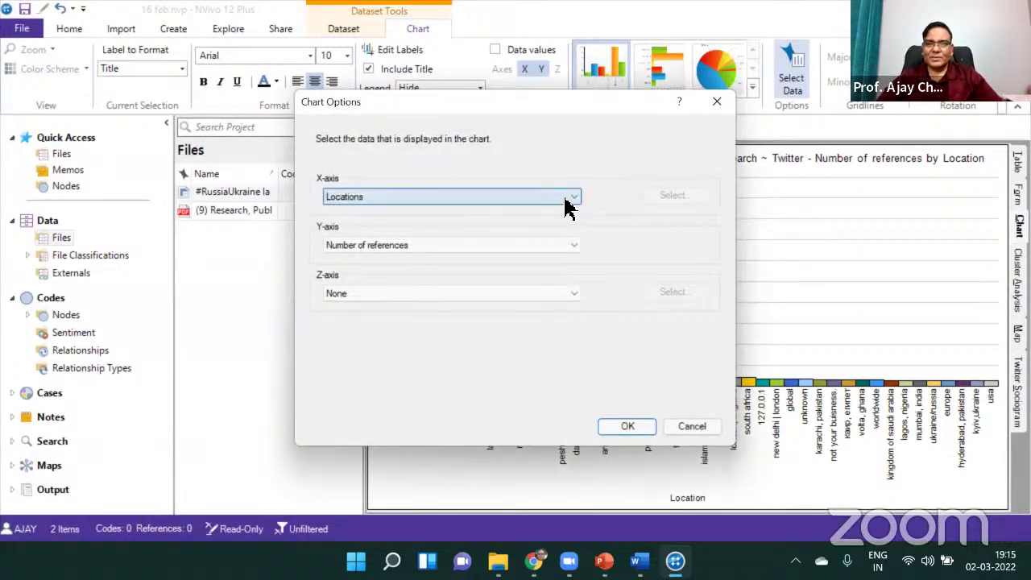
{"action": "left_click", "coordinate": [567, 203]}
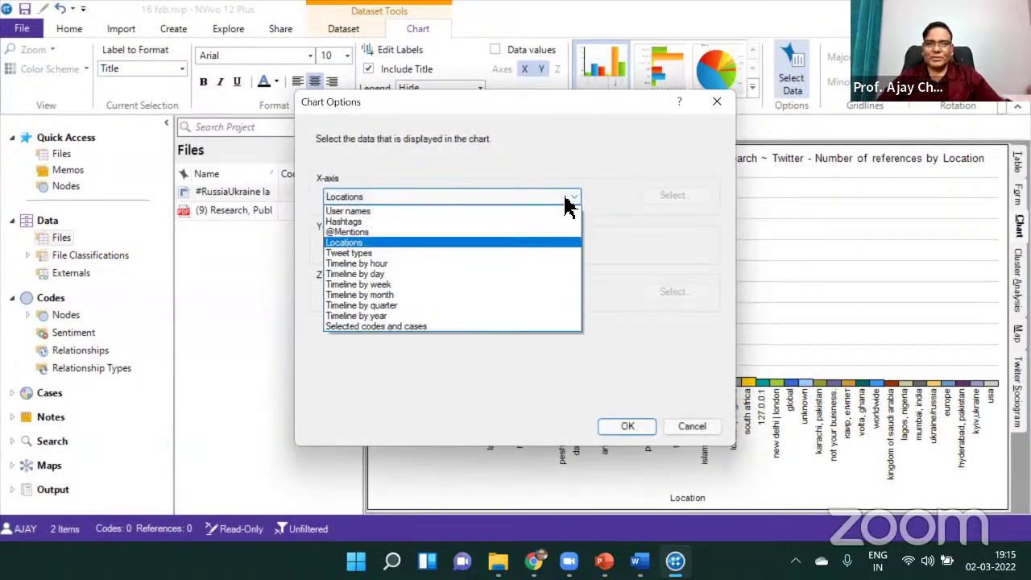
{"action": "left_click", "coordinate": [377, 266]}
{"action": "left_click", "coordinate": [631, 428]}
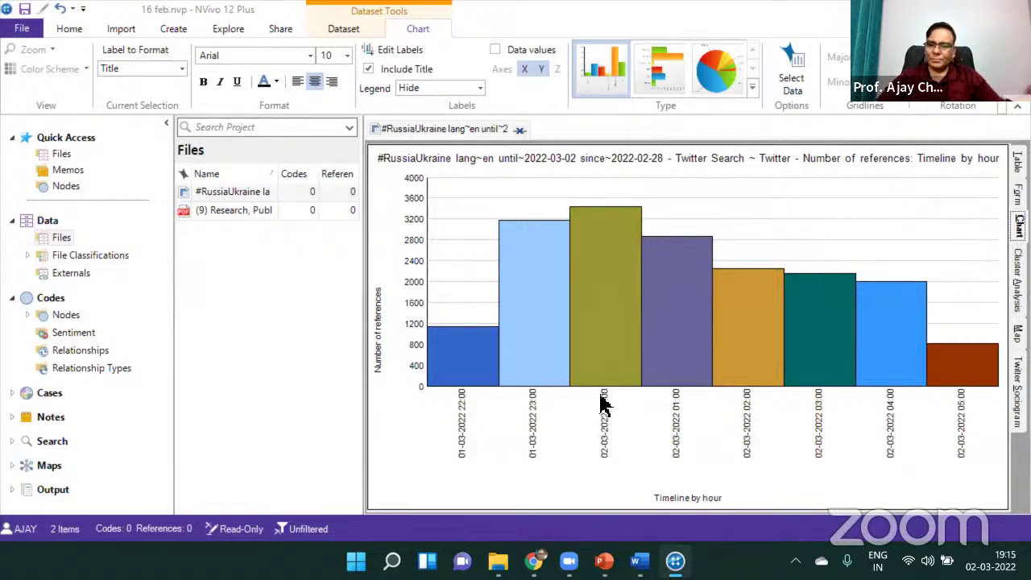
Set the chart's X-axis to Timeline by day and close the NVivo problem report without sending it
{"action": "mouse_move", "coordinate": [595, 259]}
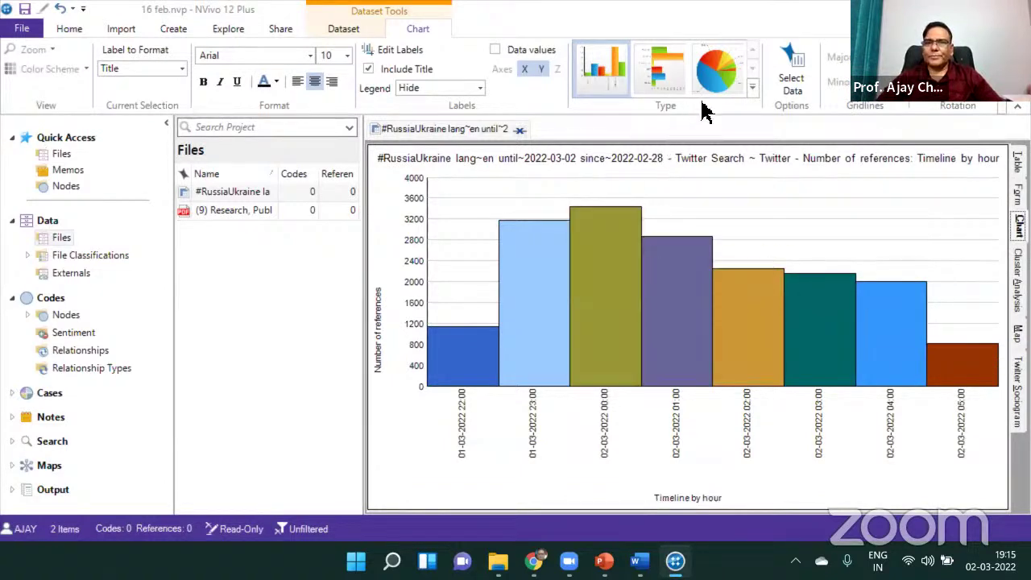
{"action": "left_click", "coordinate": [789, 80]}
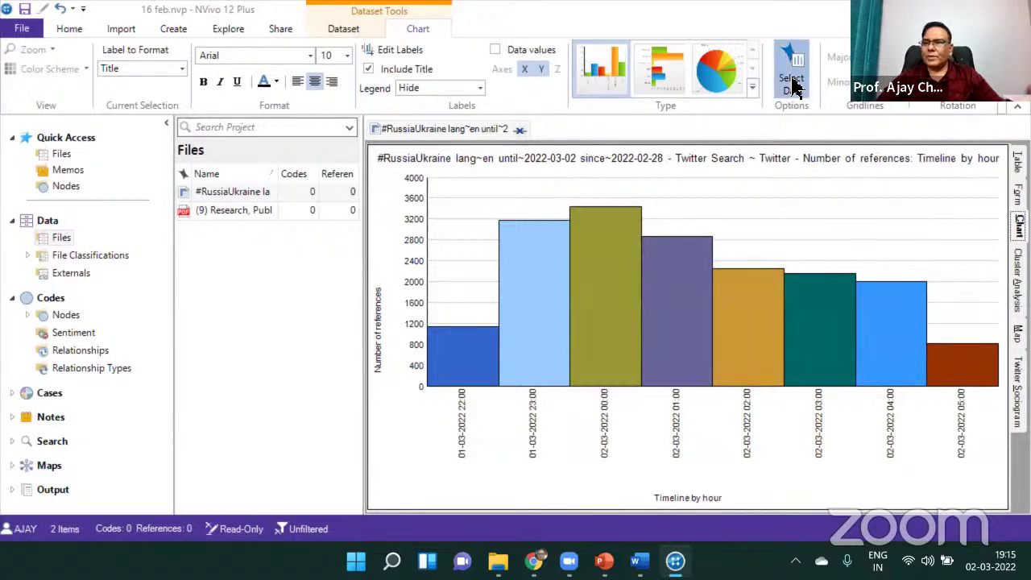
{"action": "left_click", "coordinate": [574, 197]}
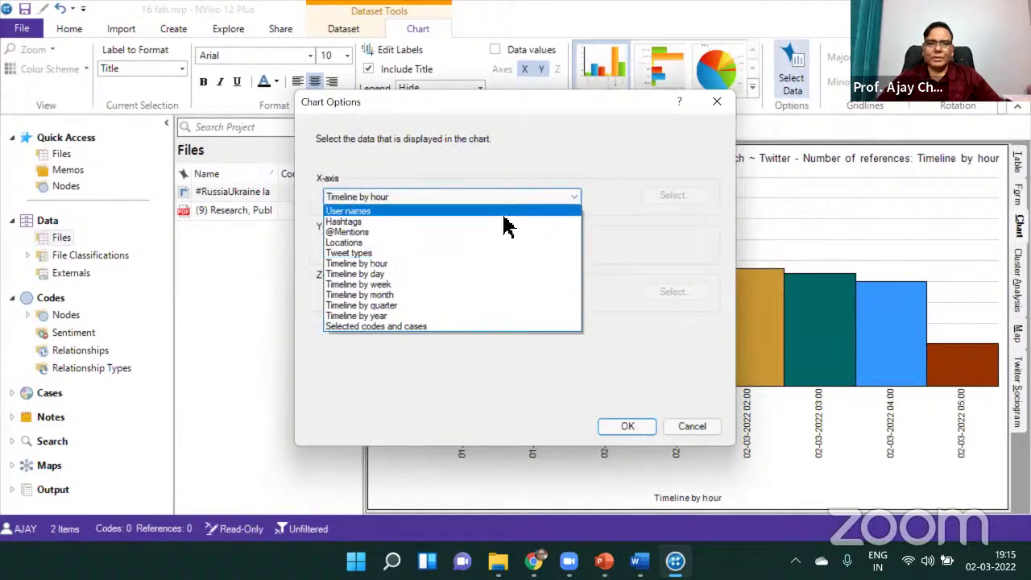
{"action": "left_click", "coordinate": [387, 275]}
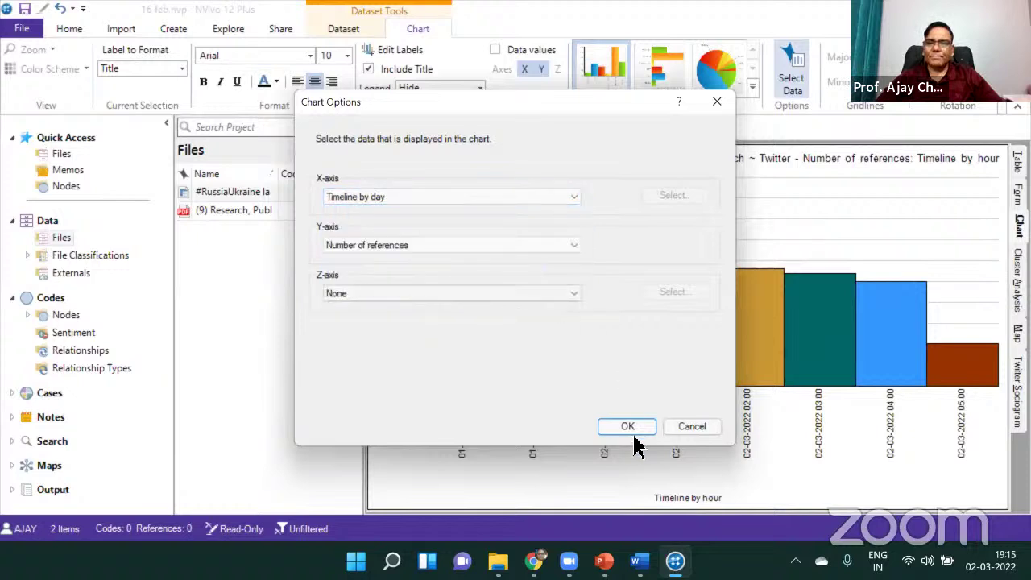
{"action": "left_click", "coordinate": [624, 427]}
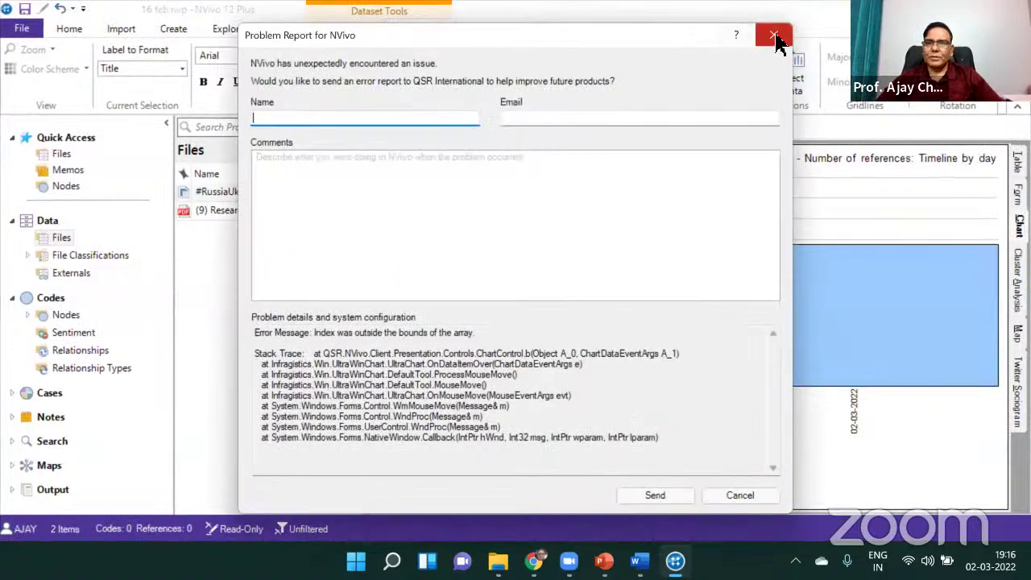
{"action": "left_click", "coordinate": [772, 35]}
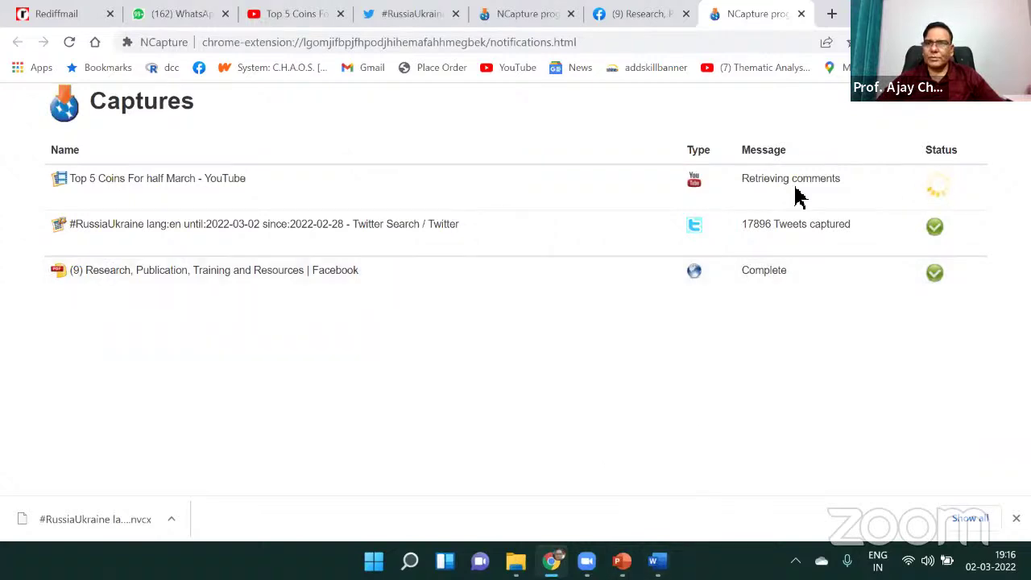
Close the Facebook group tab and both NCapture progress tabs in the browser
{"action": "left_click", "coordinate": [685, 14]}
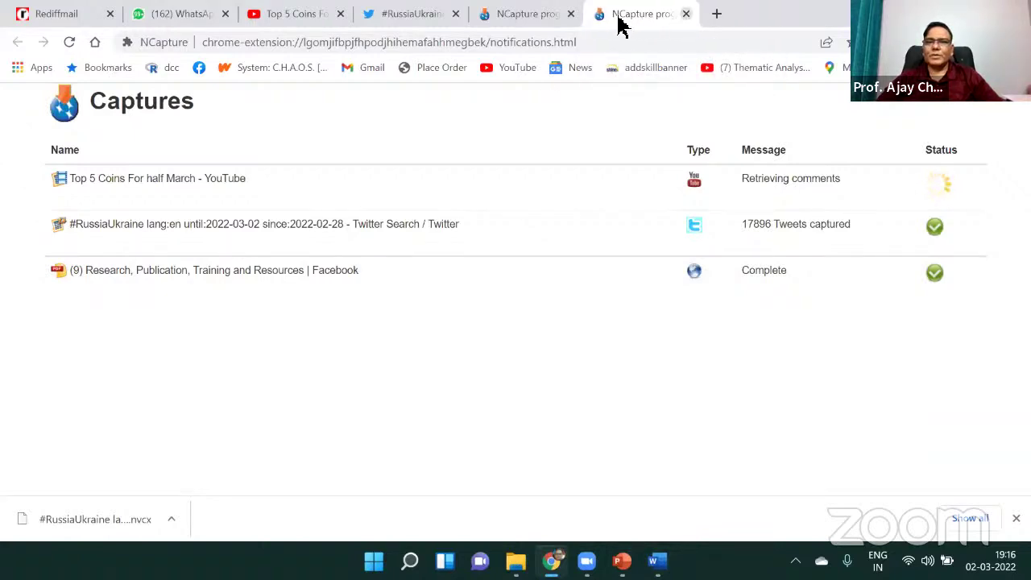
{"action": "left_click", "coordinate": [570, 15]}
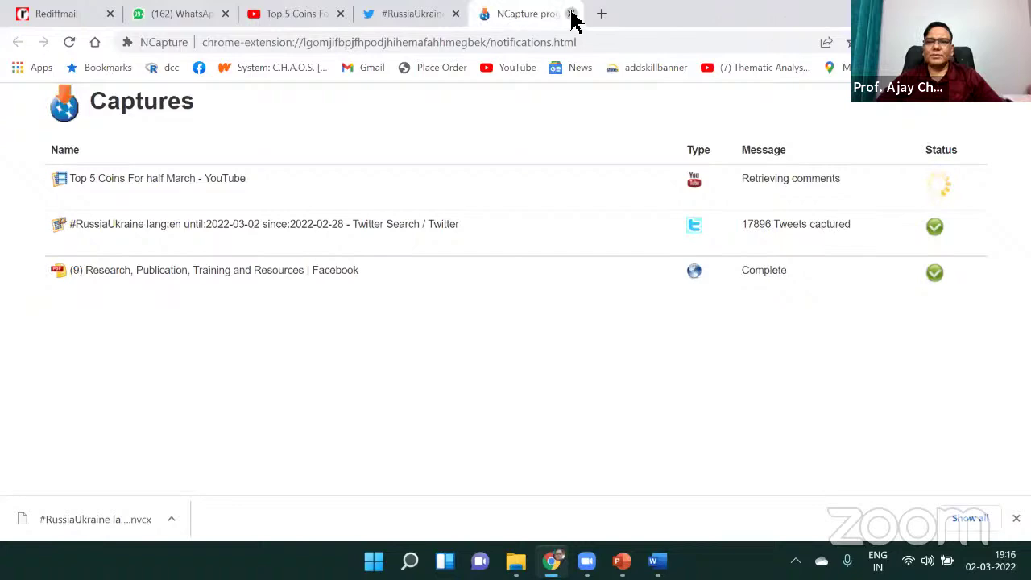
{"action": "left_click", "coordinate": [571, 15]}
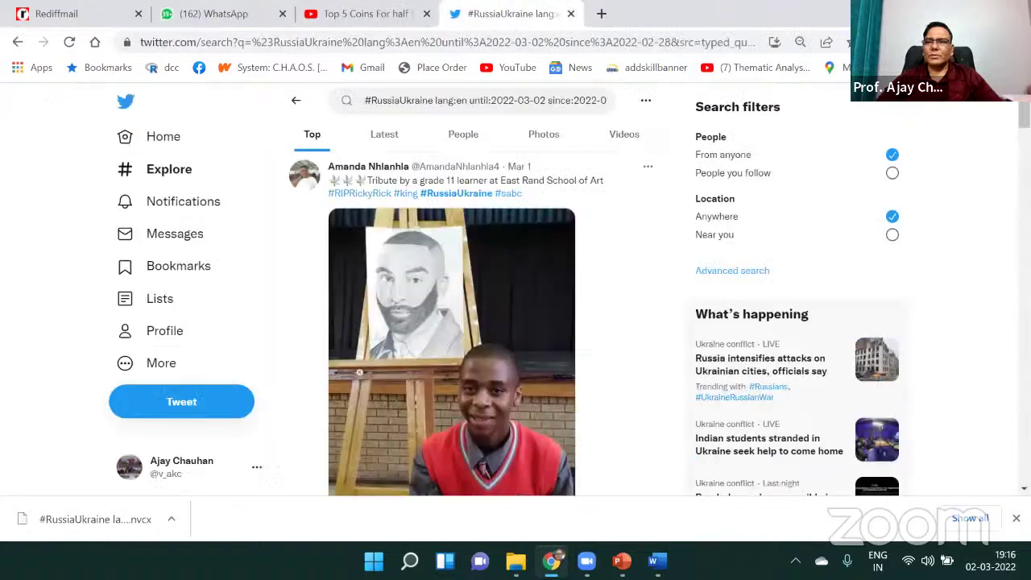
Find the desktop behind the open windows and reopen the 16 feb project in NVivo 12
{"action": "key", "text": "alt+Tab"}
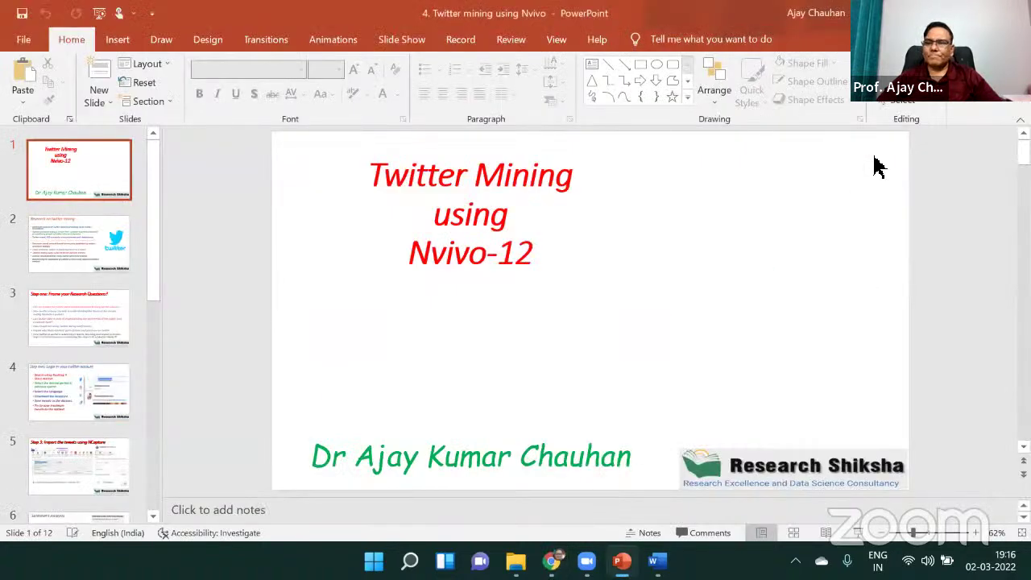
{"action": "key", "text": "alt+Tab"}
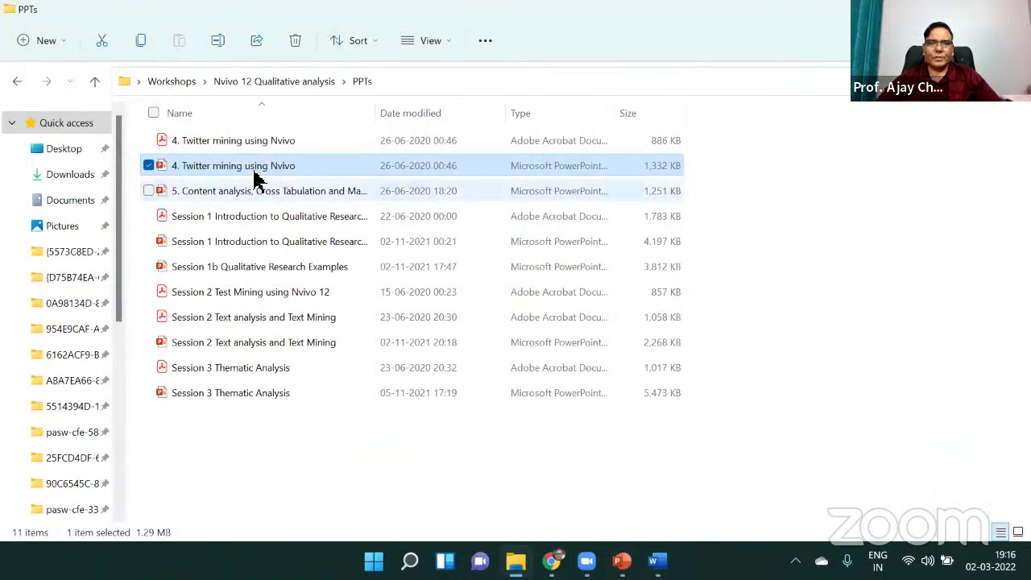
{"action": "key", "text": "alt+Tab"}
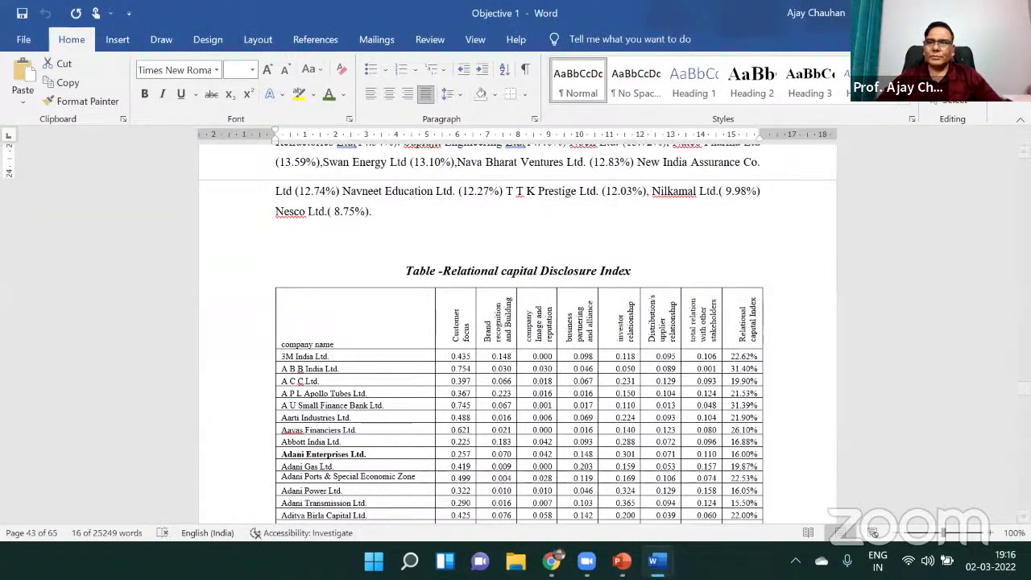
{"action": "key", "text": "alt+Tab"}
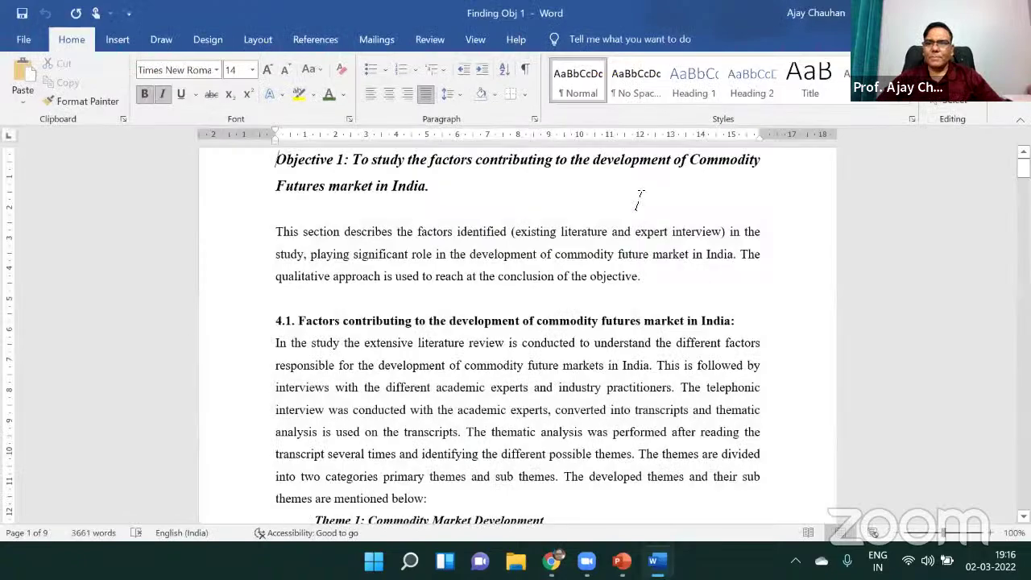
{"action": "key", "text": "alt+Tab"}
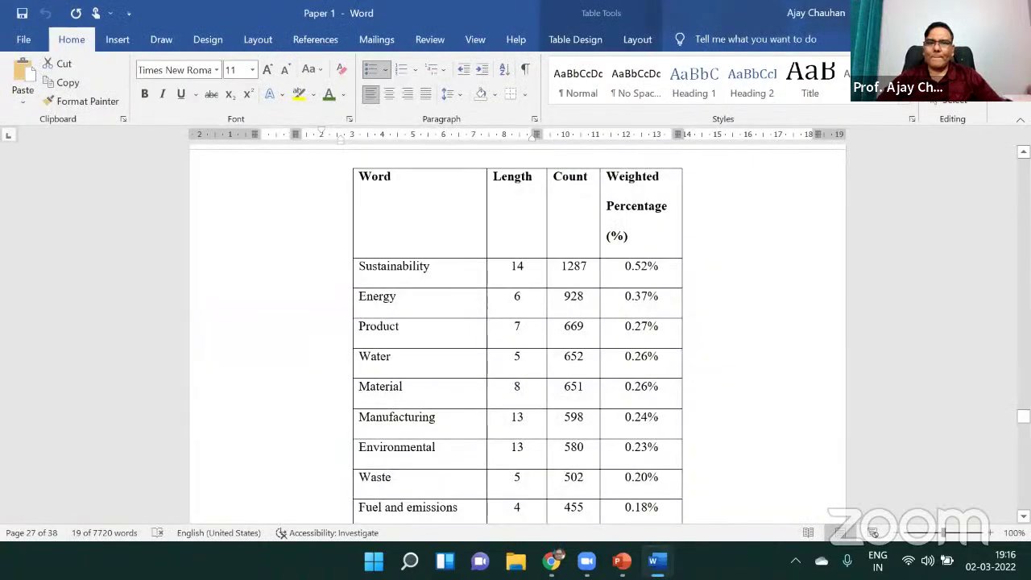
{"action": "key", "text": "alt+Tab"}
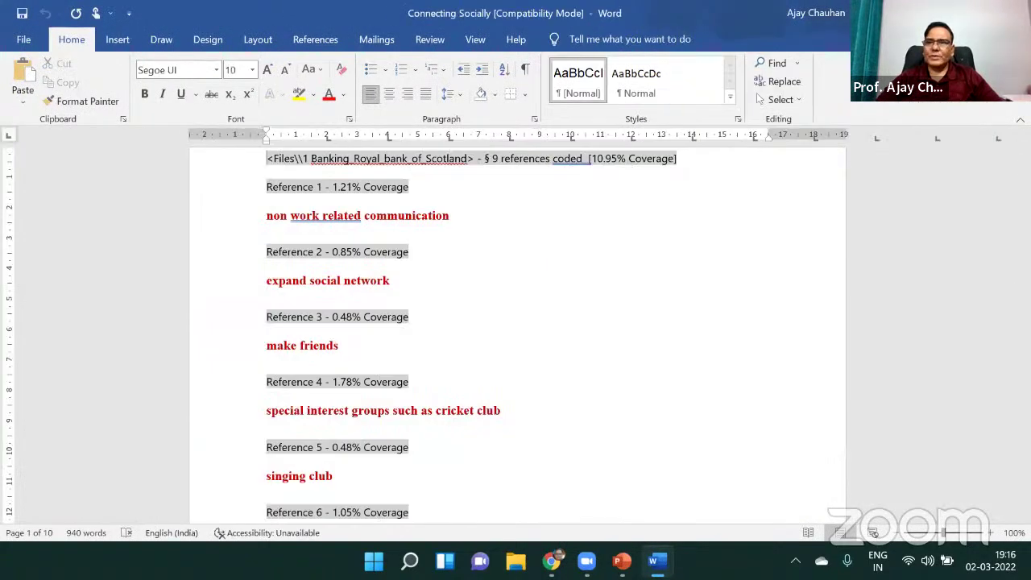
{"action": "key", "text": "super+d"}
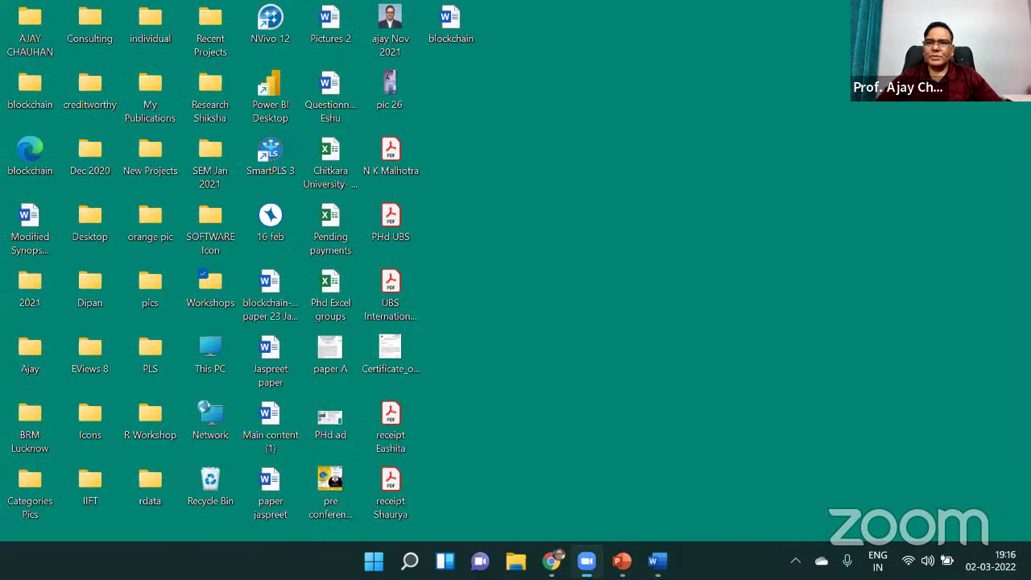
{"action": "double_click", "coordinate": [272, 22]}
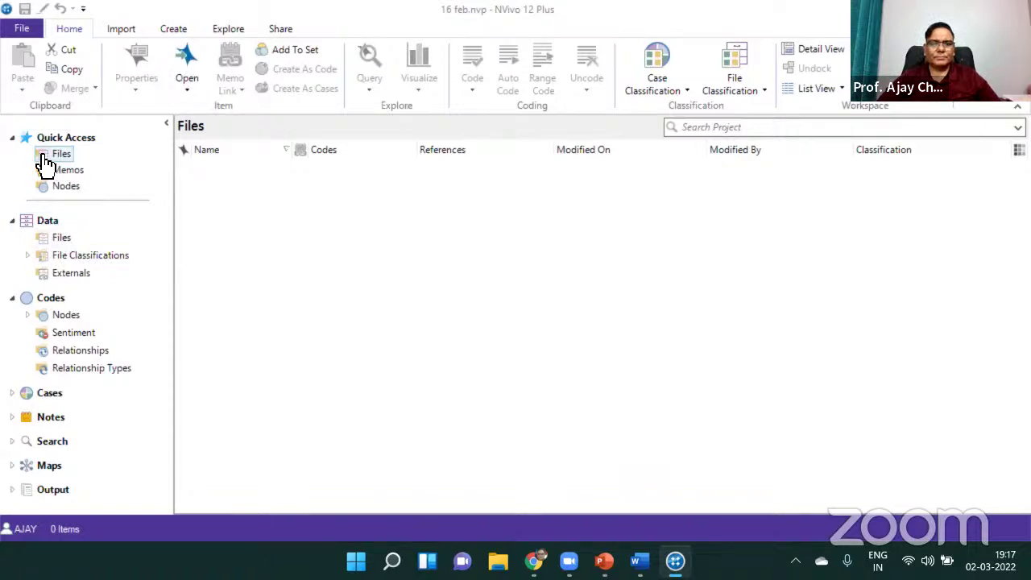
Import only the #RussiaUkraine Twitter capture and the Research, Publication, Training and Resources Facebook group capture from NCapture, merging matching social media datasets
{"action": "left_click", "coordinate": [120, 31]}
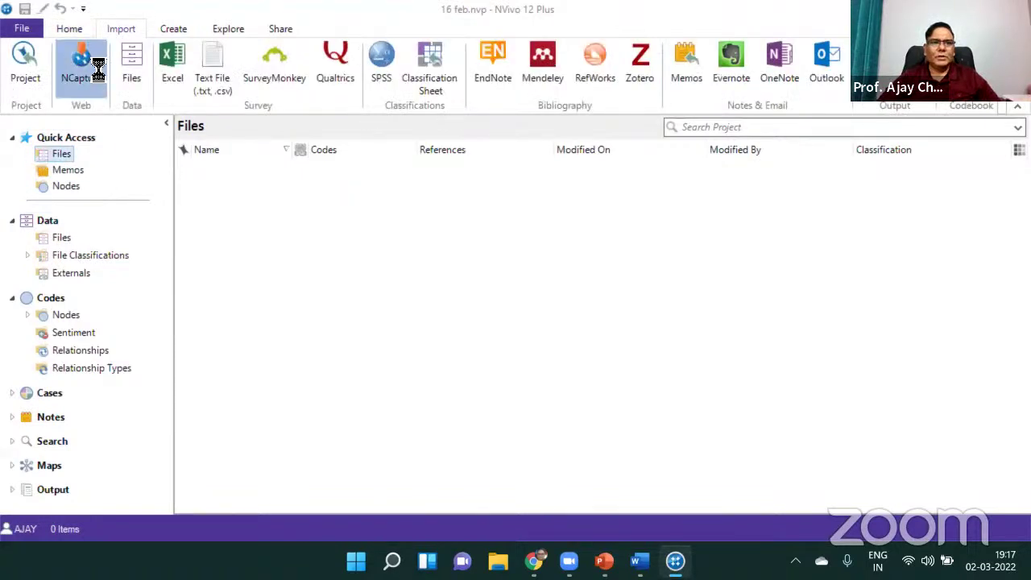
{"action": "left_click", "coordinate": [94, 71]}
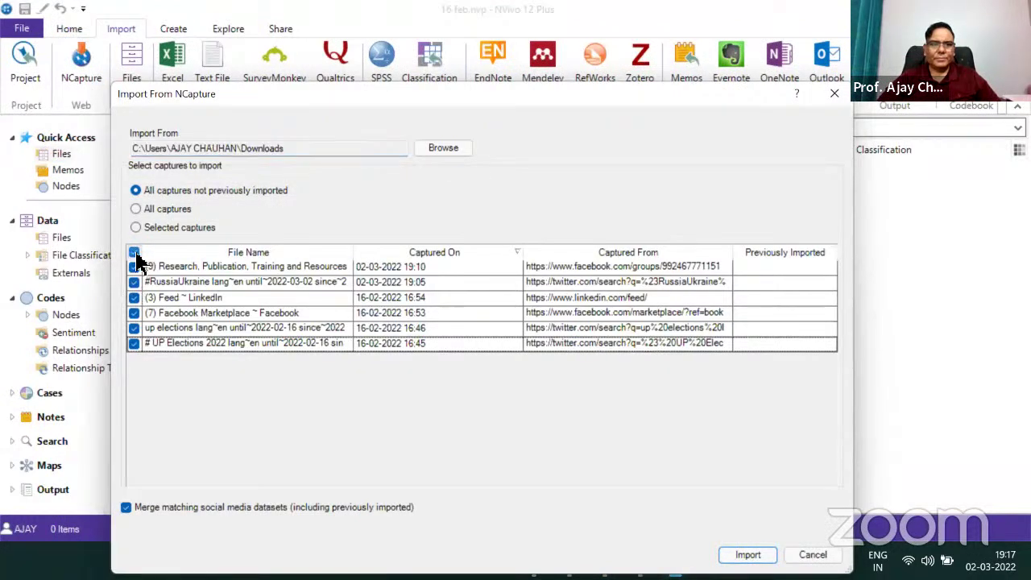
{"action": "left_click", "coordinate": [133, 252]}
{"action": "left_click", "coordinate": [134, 282]}
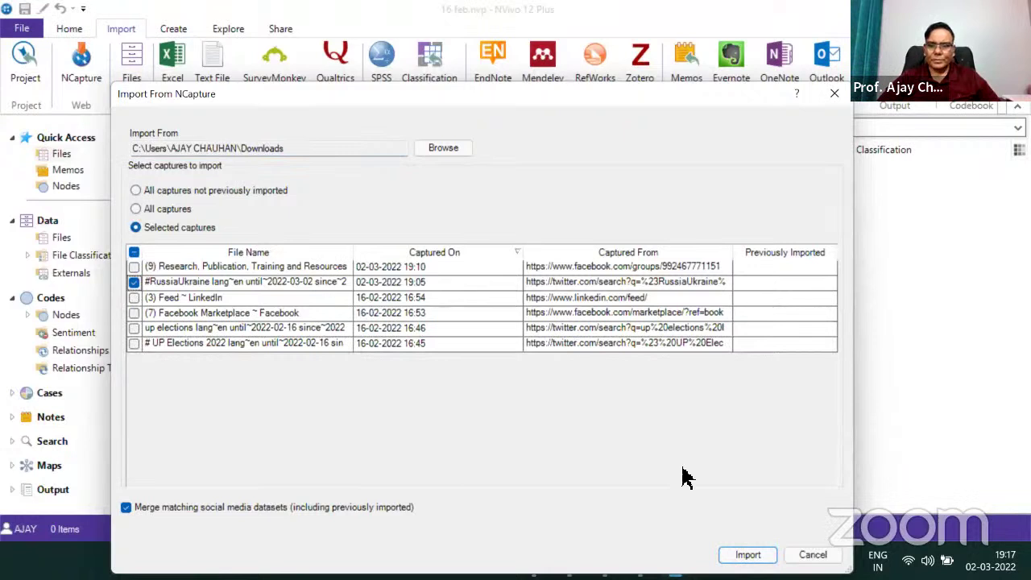
{"action": "left_click", "coordinate": [134, 266]}
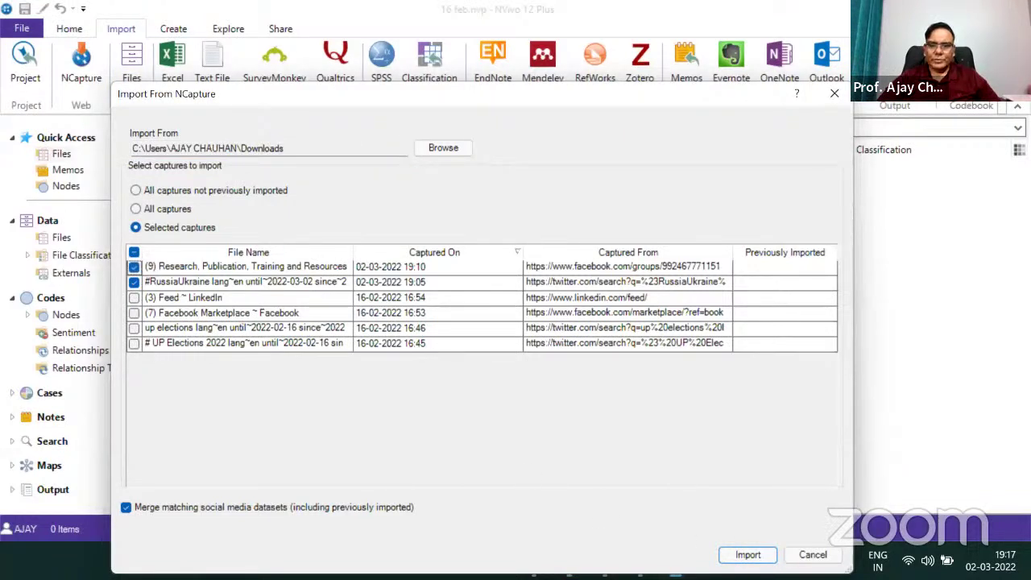
{"action": "left_click", "coordinate": [748, 554]}
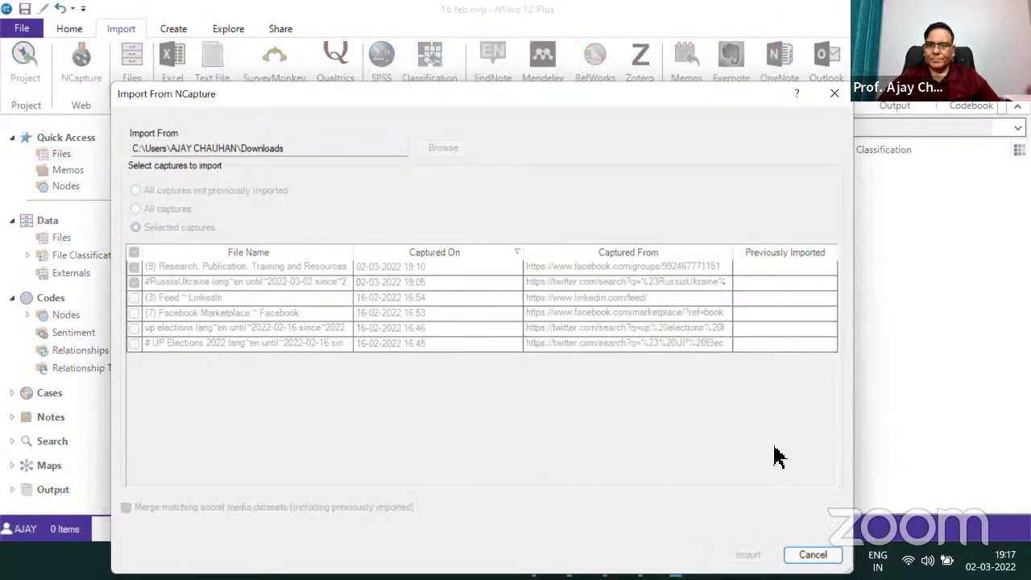
{"action": "left_click", "coordinate": [835, 95]}
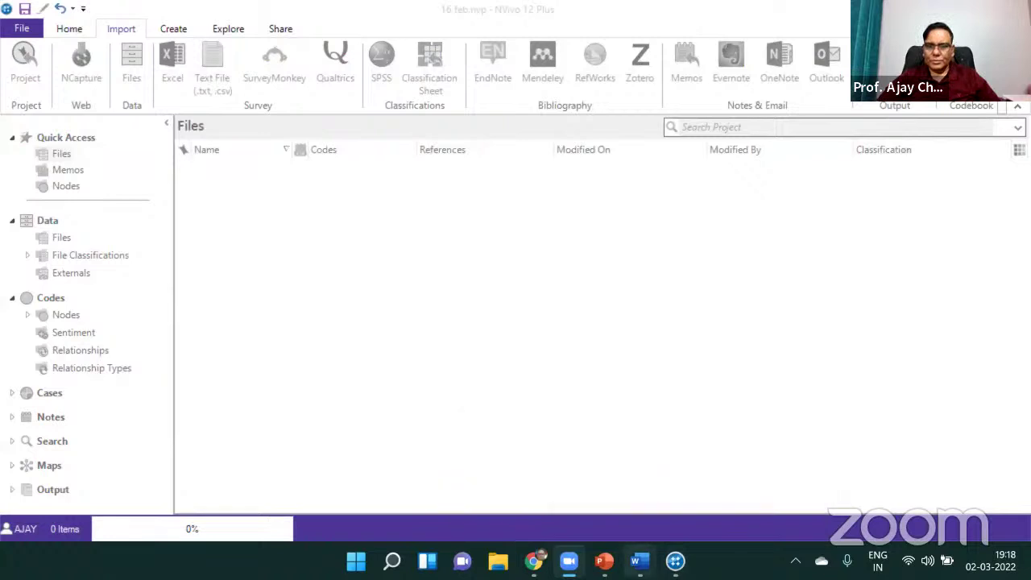
Close the open Word documents, ending with the 15 Manufacturing document, while the import runs
{"action": "mouse_move", "coordinate": [637, 561]}
{"action": "left_click", "coordinate": [627, 432]}
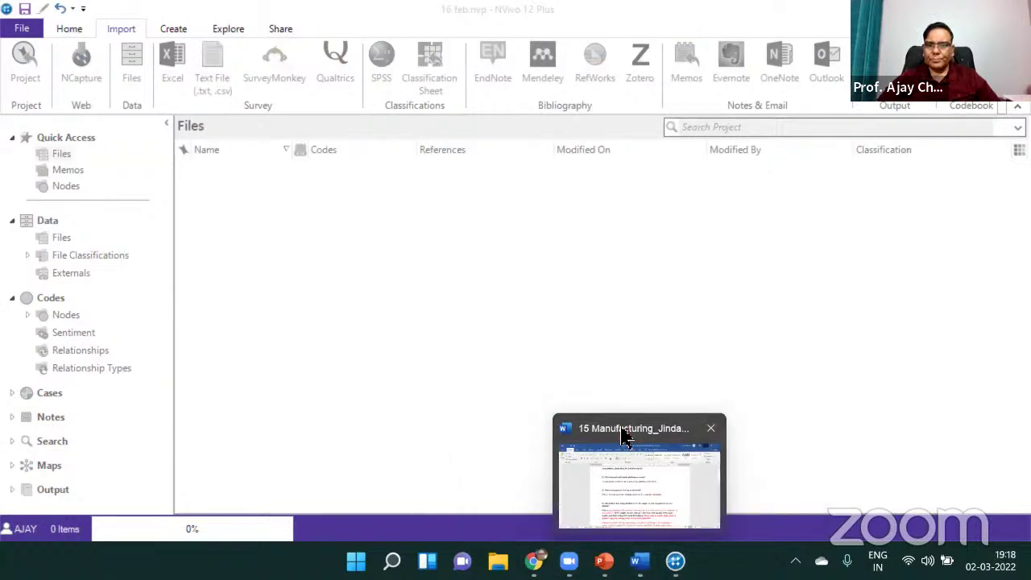
{"action": "left_click", "coordinate": [711, 433]}
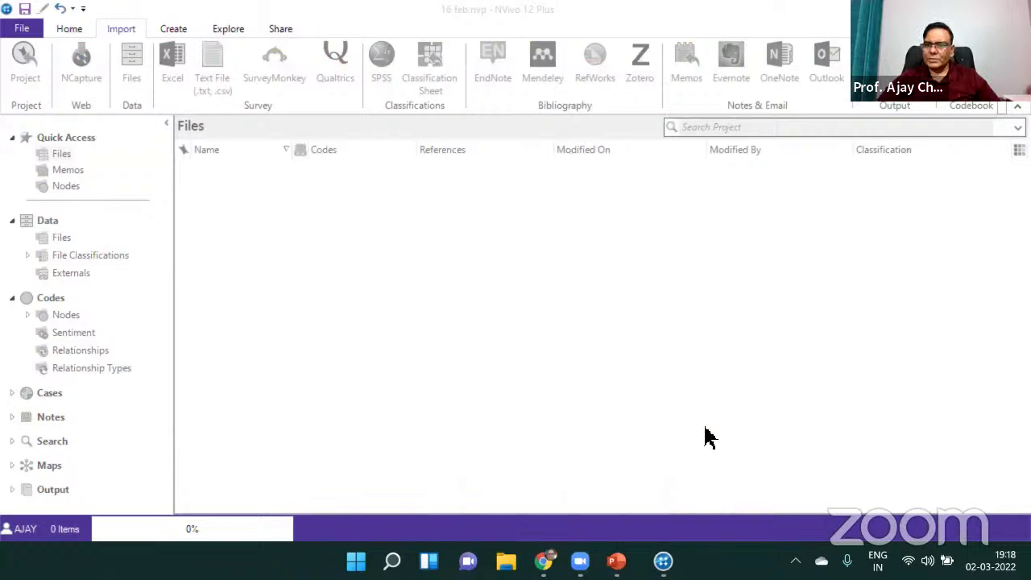
Switch to Chrome and close the YouTube and Rediffmail tabs
{"action": "left_click", "coordinate": [552, 561]}
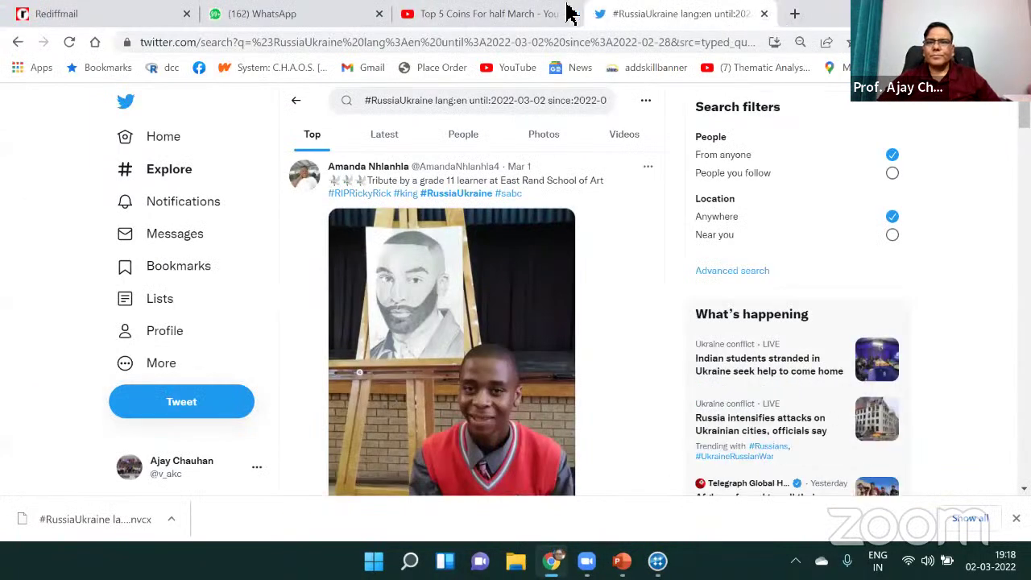
{"action": "left_click", "coordinate": [467, 18]}
{"action": "left_click", "coordinate": [571, 14]}
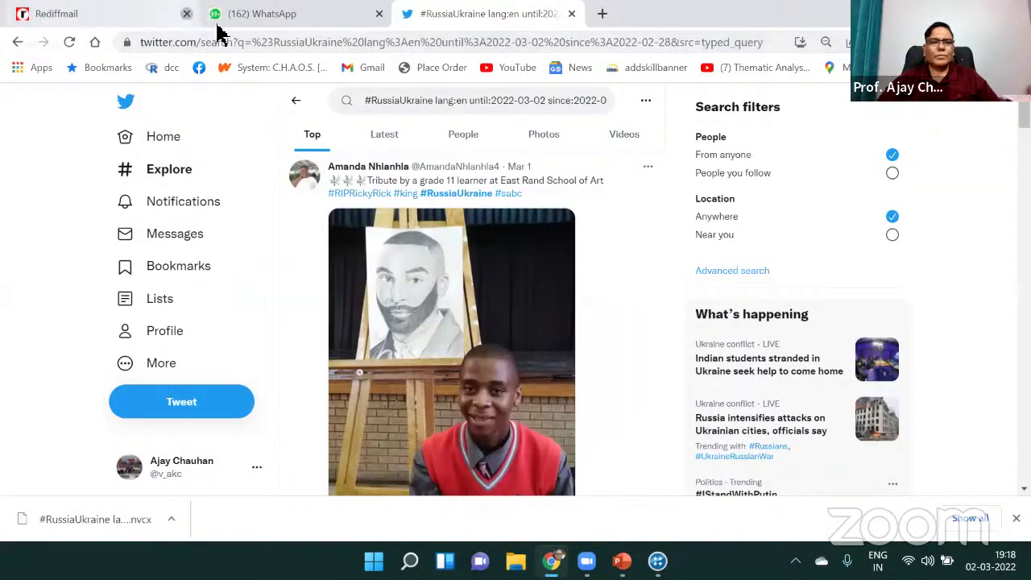
{"action": "left_click", "coordinate": [187, 13]}
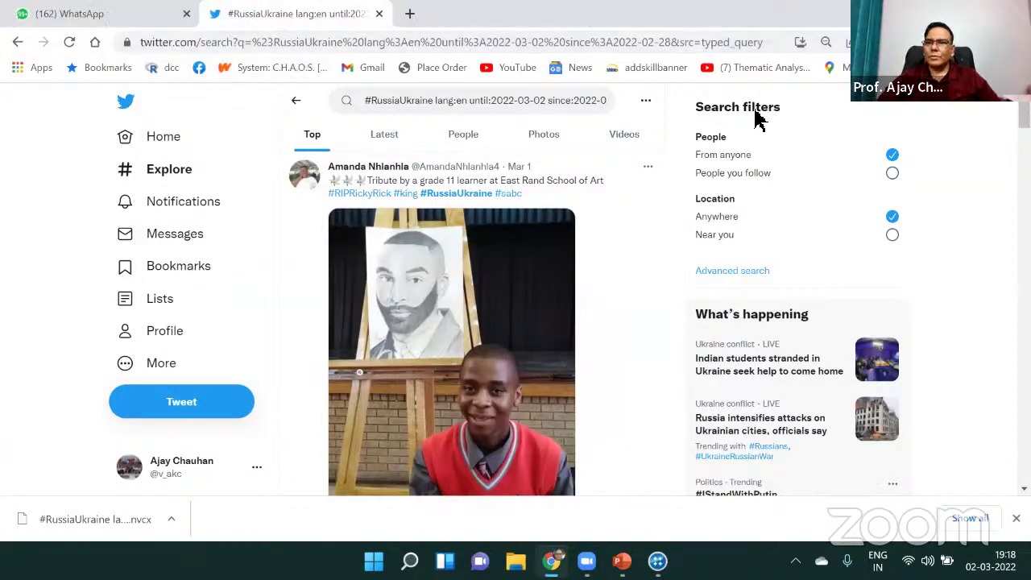
Return to NVivo, open the #RussiaUkraine dataset and examine where its tweets are located on the world map
{"action": "key", "text": "alt+Tab"}
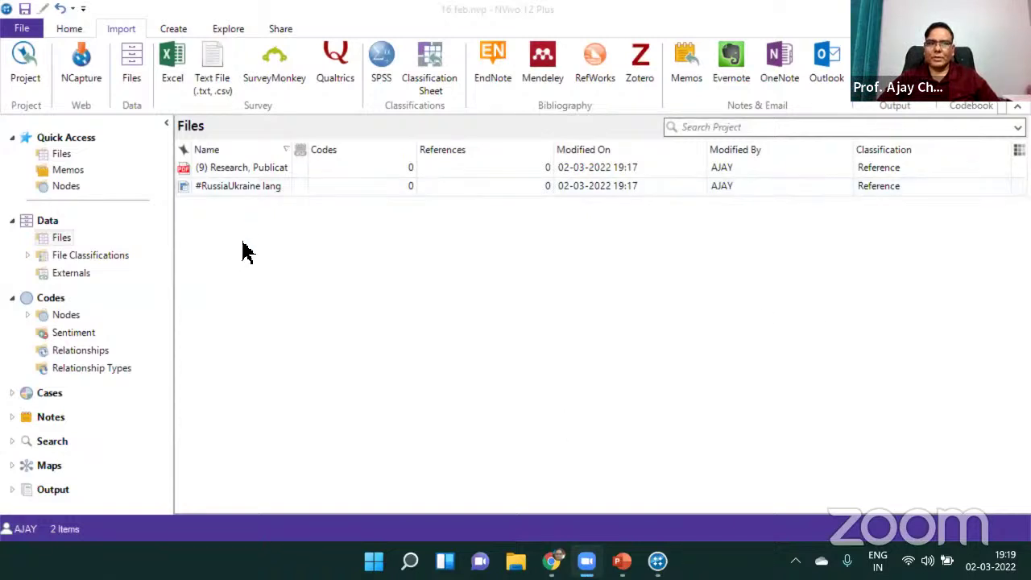
{"action": "left_click", "coordinate": [225, 188]}
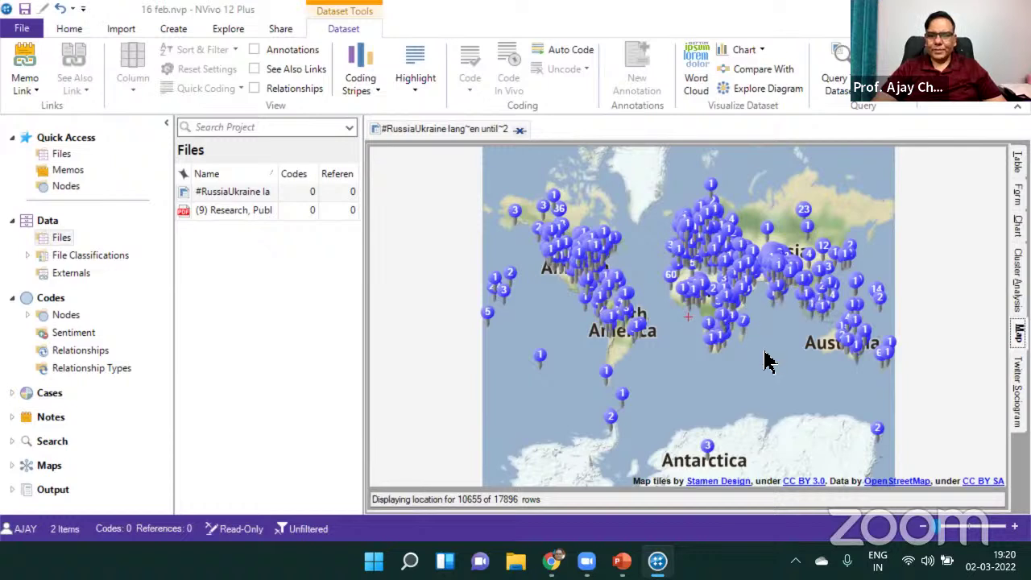
{"action": "left_click_drag", "start_coordinate": [728, 449], "coordinate": [715, 253]}
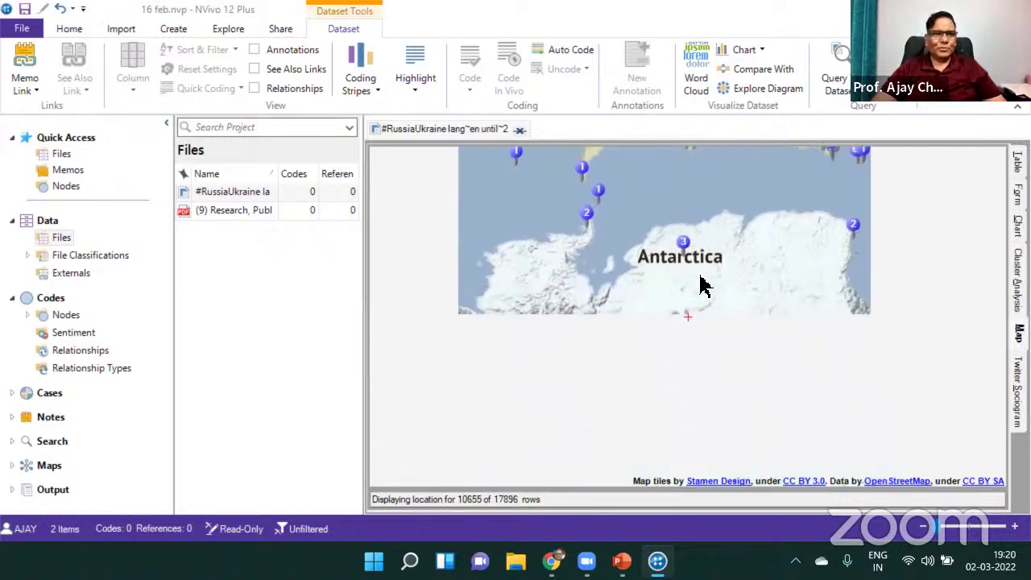
{"action": "left_click_drag", "start_coordinate": [873, 218], "coordinate": [730, 428]}
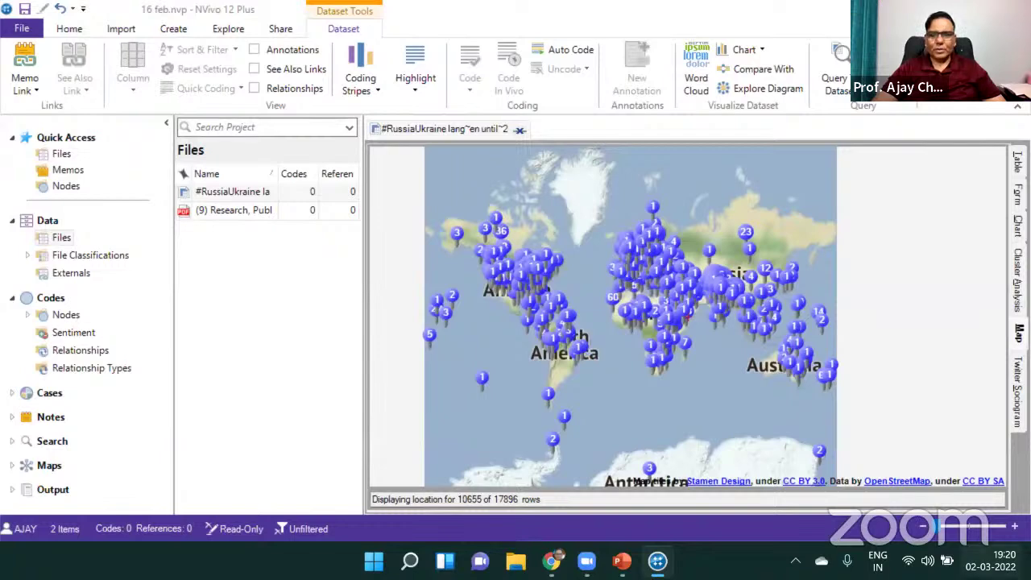
{"action": "scroll", "coordinate": [687, 300], "scroll_direction": "up", "scroll_amount": 1}
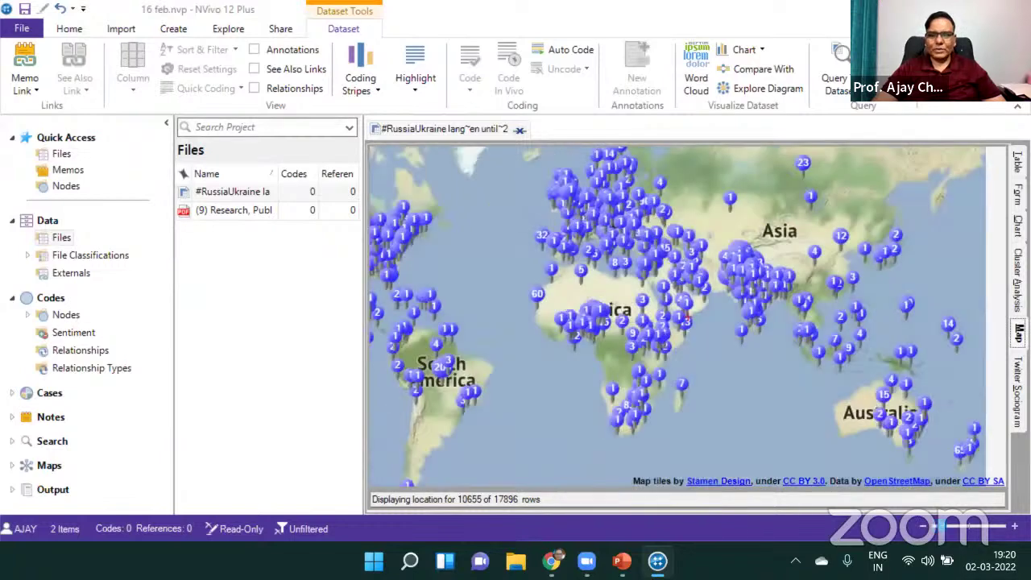
{"action": "left_click_drag", "start_coordinate": [785, 432], "coordinate": [907, 453]}
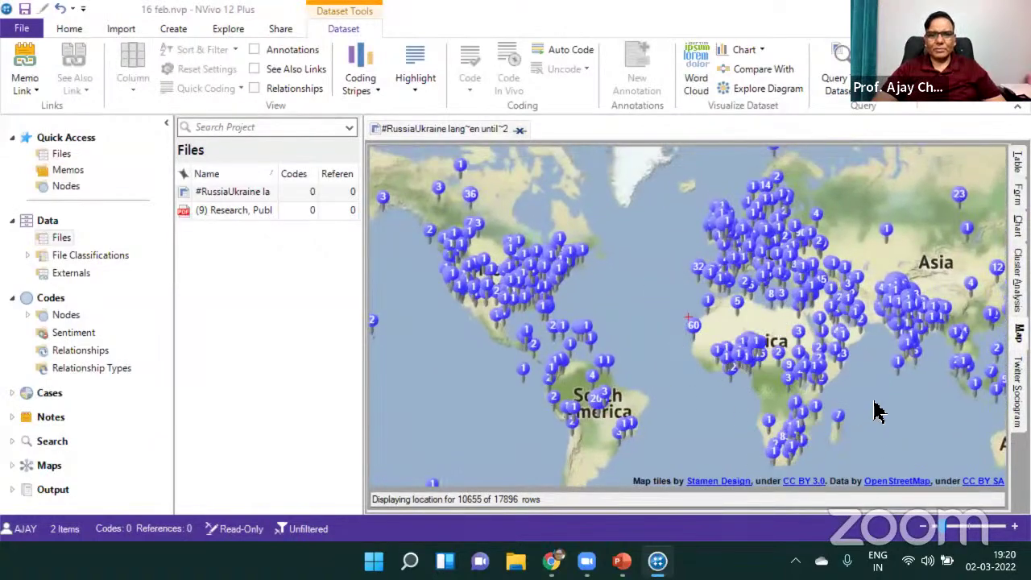
{"action": "left_click_drag", "start_coordinate": [884, 395], "coordinate": [693, 396]}
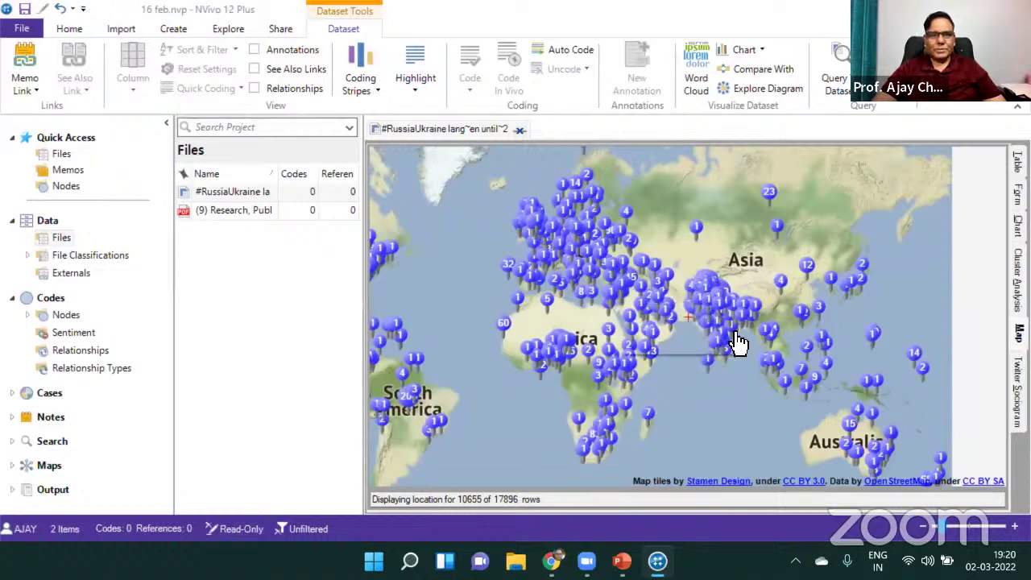
{"action": "left_click_drag", "start_coordinate": [719, 367], "coordinate": [722, 389]}
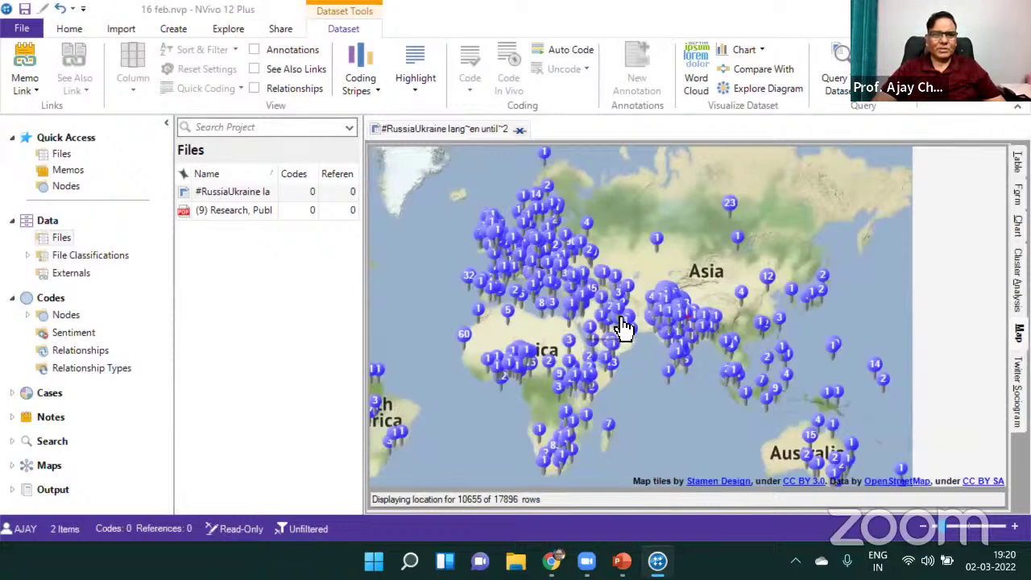
Examine the tweet locations on the map across South Asia, focusing on India and Pakistan
{"action": "left_click", "coordinate": [964, 509]}
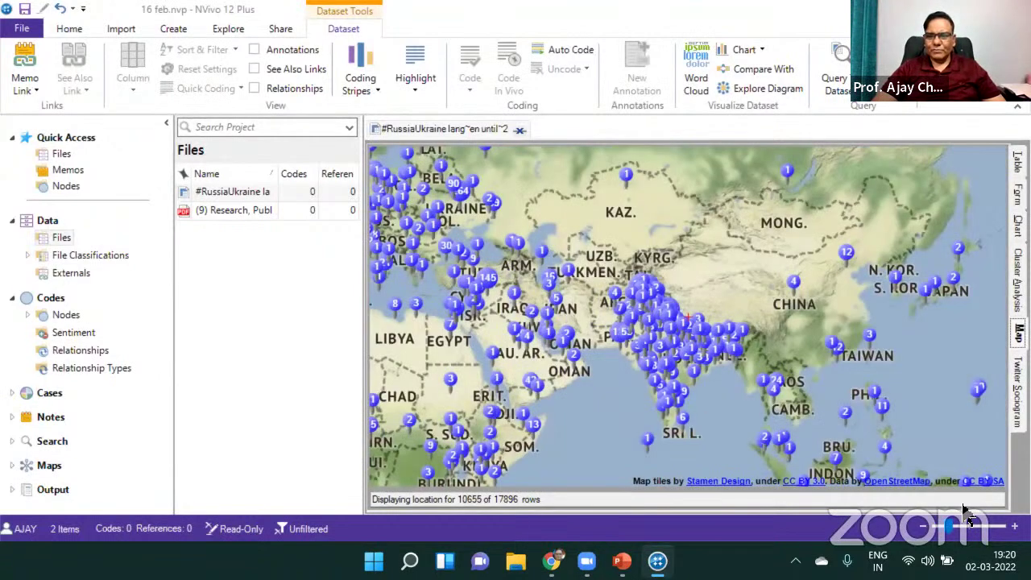
{"action": "left_click", "coordinate": [999, 525]}
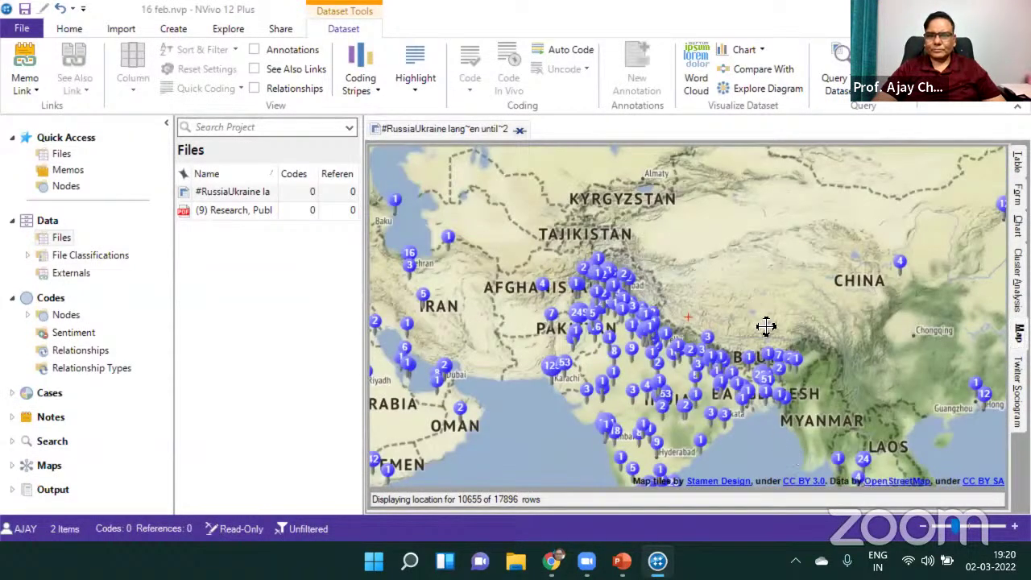
{"action": "scroll", "coordinate": [757, 315], "scroll_direction": "up", "scroll_amount": 1}
{"action": "left_click_drag", "start_coordinate": [771, 357], "coordinate": [766, 419]}
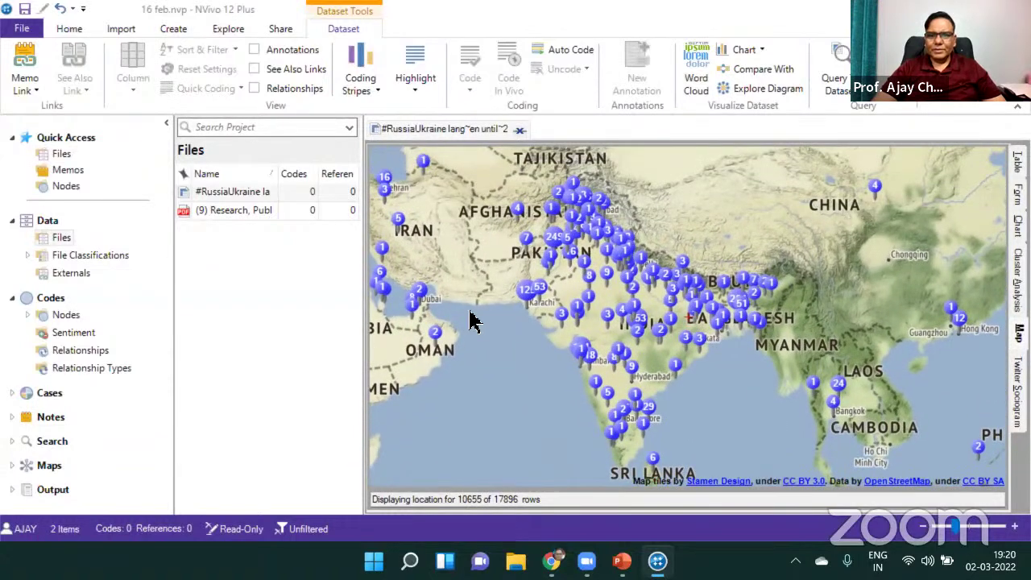
{"action": "scroll", "coordinate": [688, 322], "scroll_direction": "up", "scroll_amount": 1}
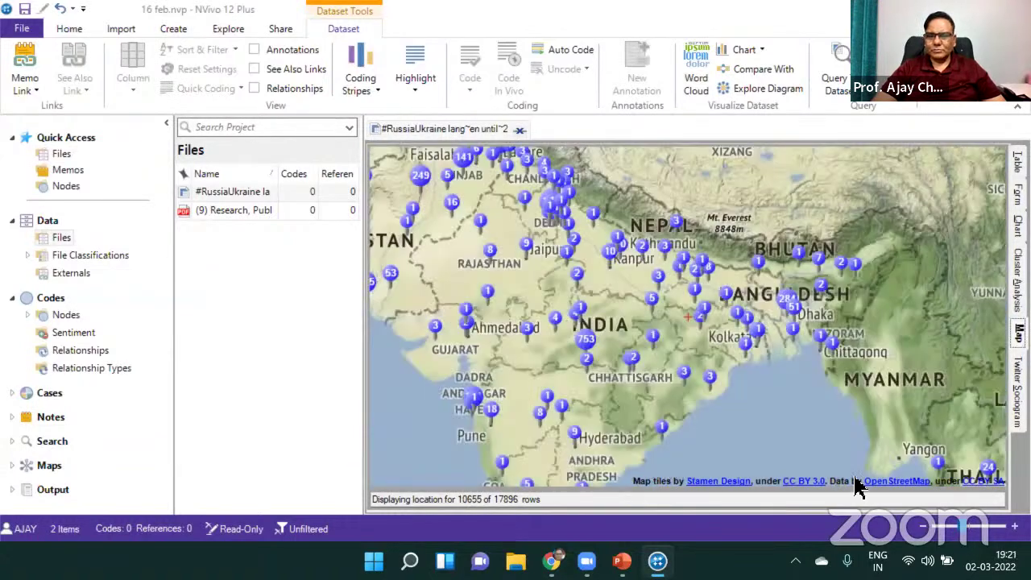
{"action": "left_click_drag", "start_coordinate": [561, 364], "coordinate": [672, 359]}
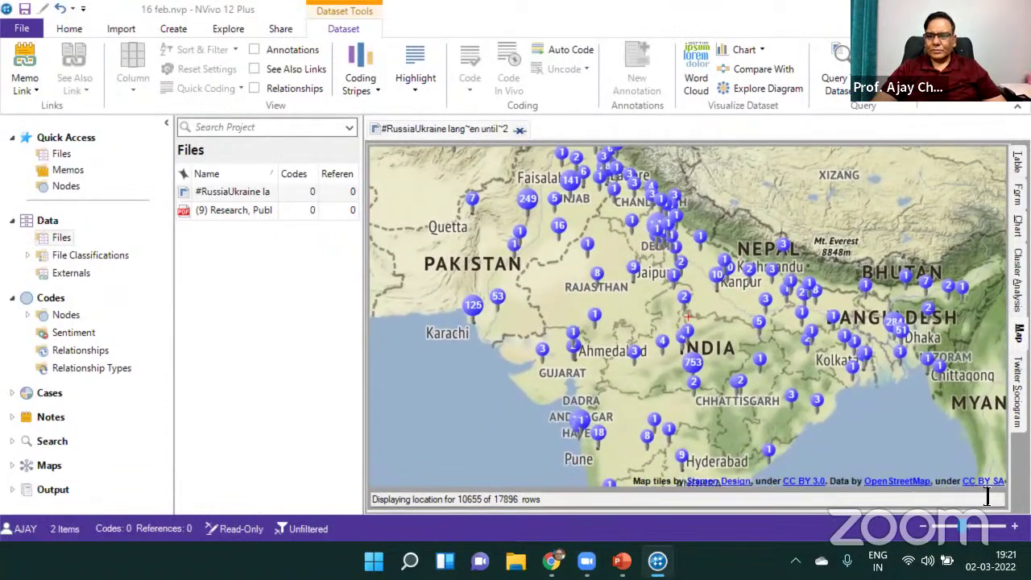
Examine the tweet locations on the map at city level around Delhi
{"action": "scroll", "coordinate": [755, 345], "scroll_direction": "up", "scroll_amount": 1}
{"action": "left_click_drag", "start_coordinate": [617, 306], "coordinate": [619, 415]}
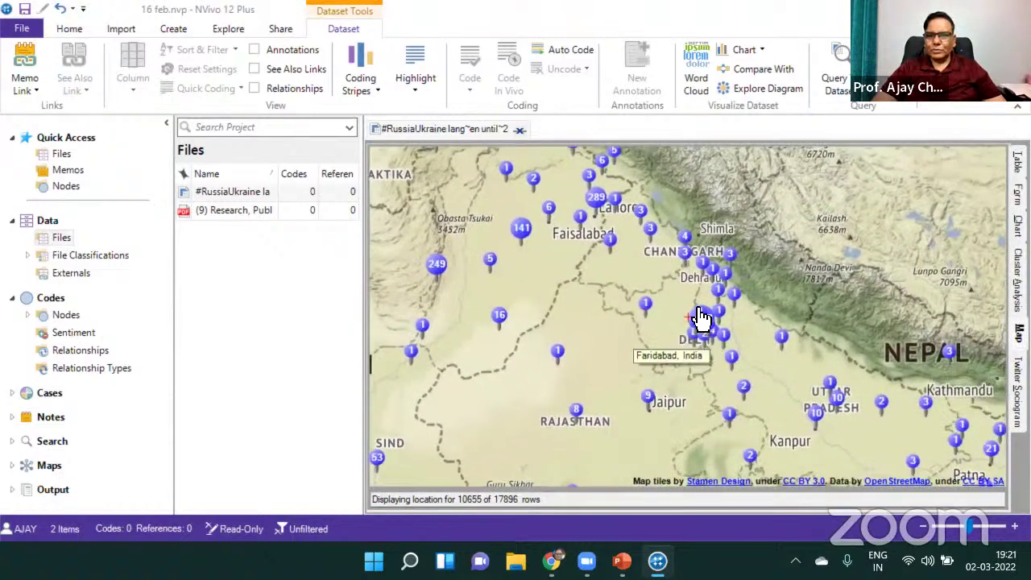
{"action": "scroll", "coordinate": [824, 421], "scroll_direction": "up", "scroll_amount": 1}
{"action": "left_click_drag", "start_coordinate": [824, 421], "coordinate": [639, 343]}
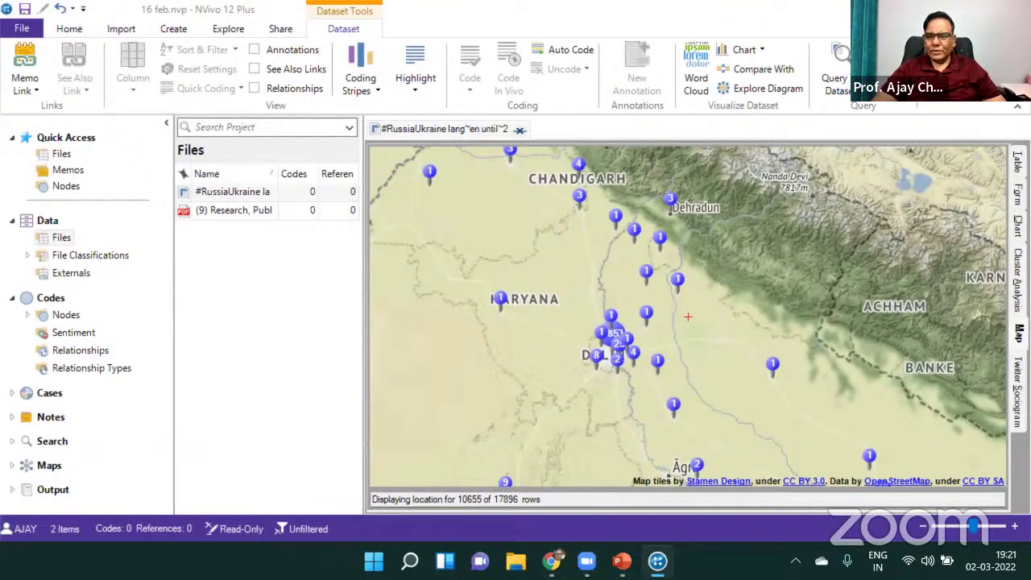
{"action": "scroll", "coordinate": [641, 331], "scroll_direction": "up", "scroll_amount": 3}
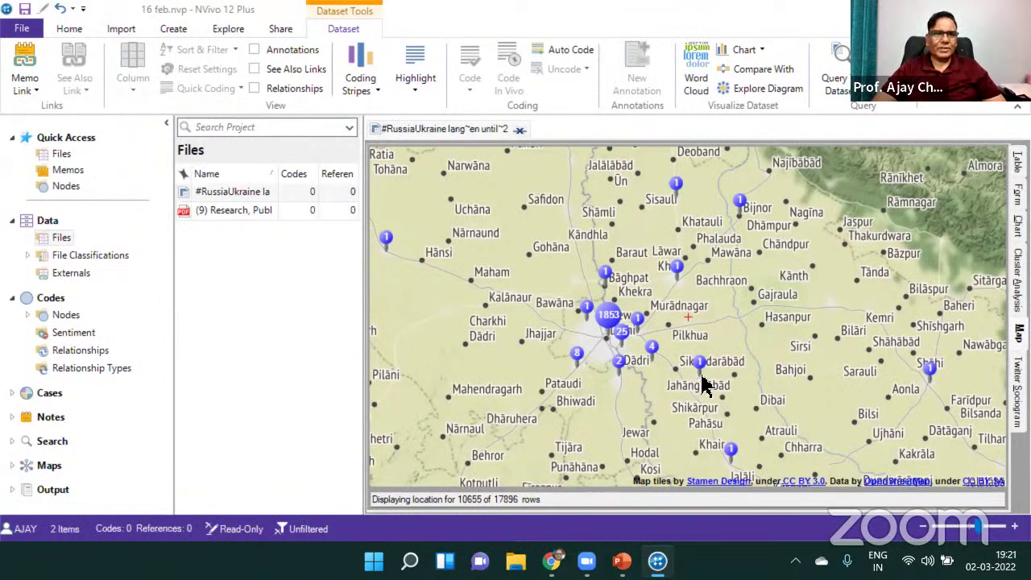
Examine the tweet cluster at New Delhi on the map from district level down to street level
{"action": "left_click_drag", "start_coordinate": [748, 386], "coordinate": [793, 379]}
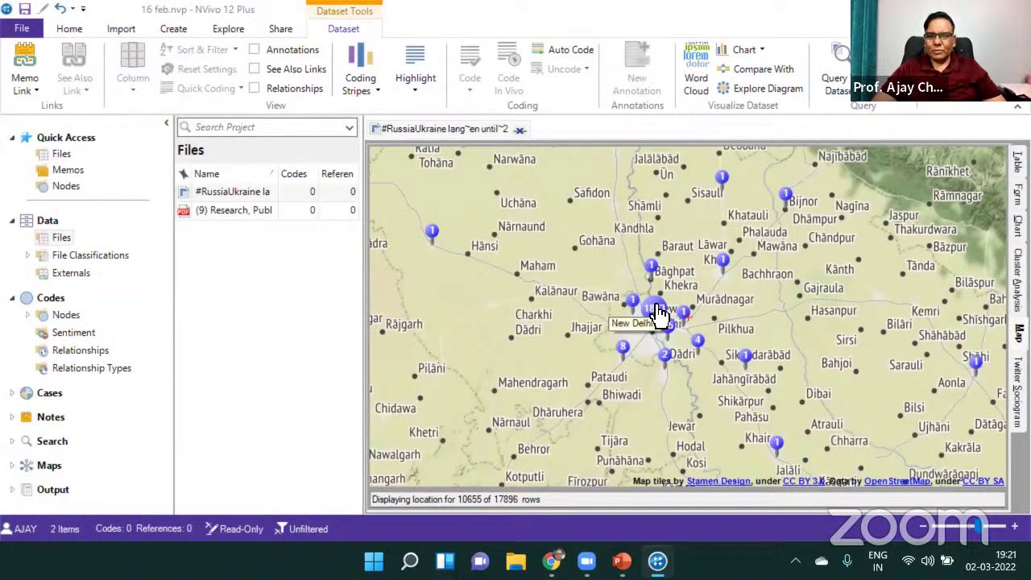
{"action": "scroll", "coordinate": [720, 396], "scroll_direction": "up", "scroll_amount": 2}
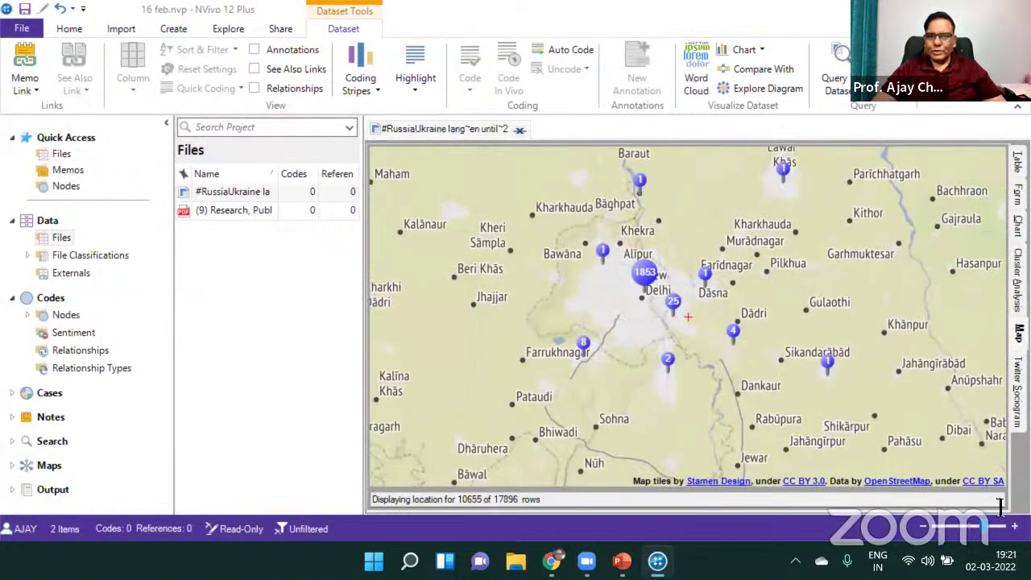
{"action": "scroll", "coordinate": [668, 322], "scroll_direction": "up", "scroll_amount": 2}
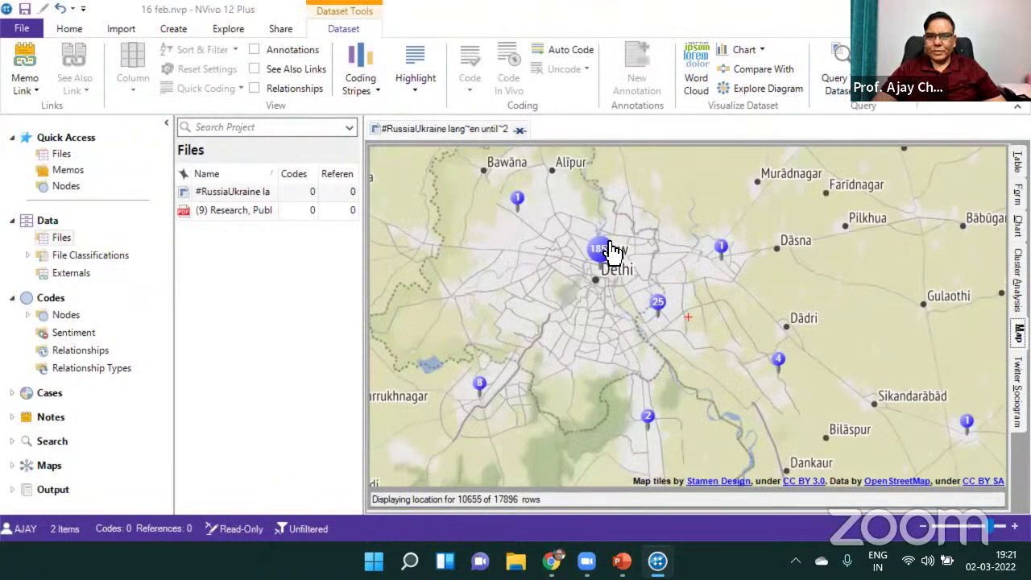
{"action": "left_click_drag", "start_coordinate": [656, 285], "coordinate": [666, 308]}
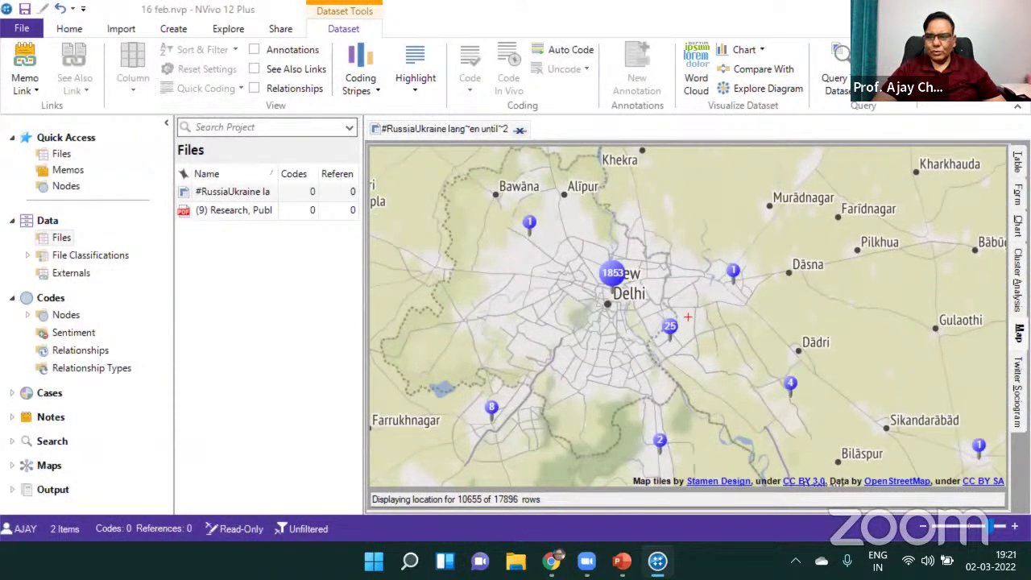
{"action": "scroll", "coordinate": [572, 315], "scroll_direction": "up", "scroll_amount": 1}
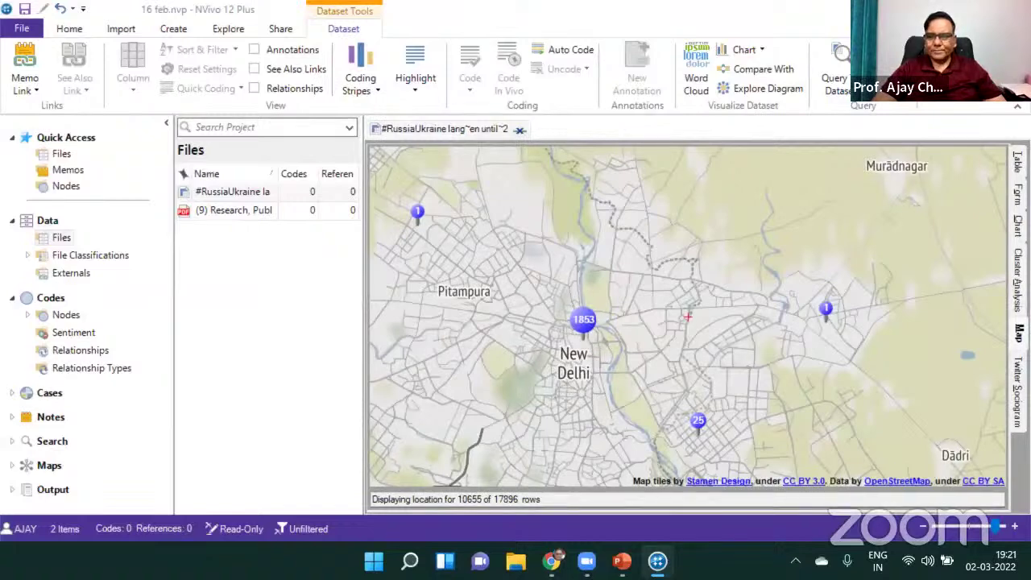
{"action": "scroll", "coordinate": [773, 352], "scroll_direction": "up", "scroll_amount": 2}
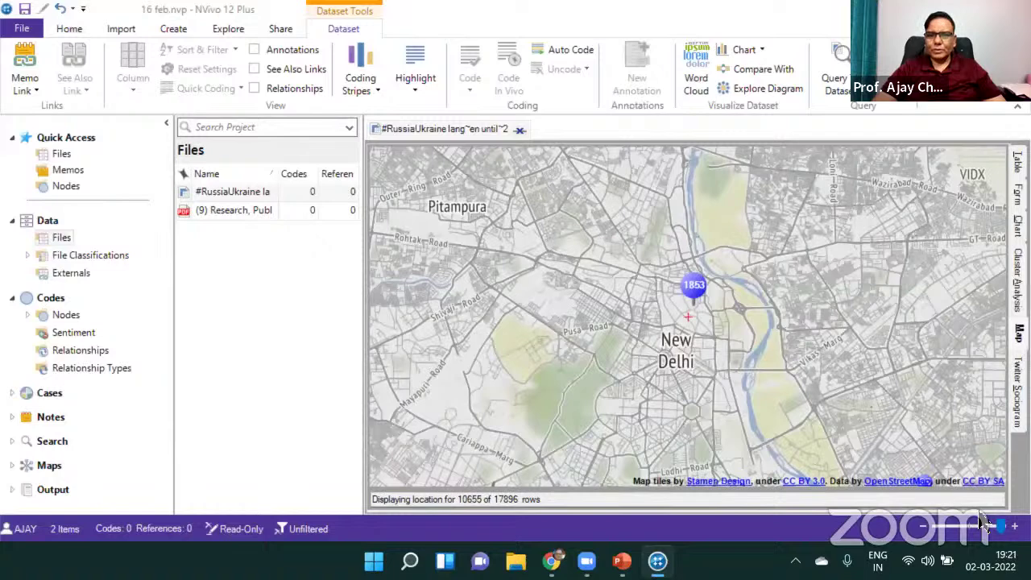
Examine the street map around New Delhi and its airport for tweet markers and return to the world view
{"action": "left_click_drag", "start_coordinate": [696, 376], "coordinate": [600, 350]}
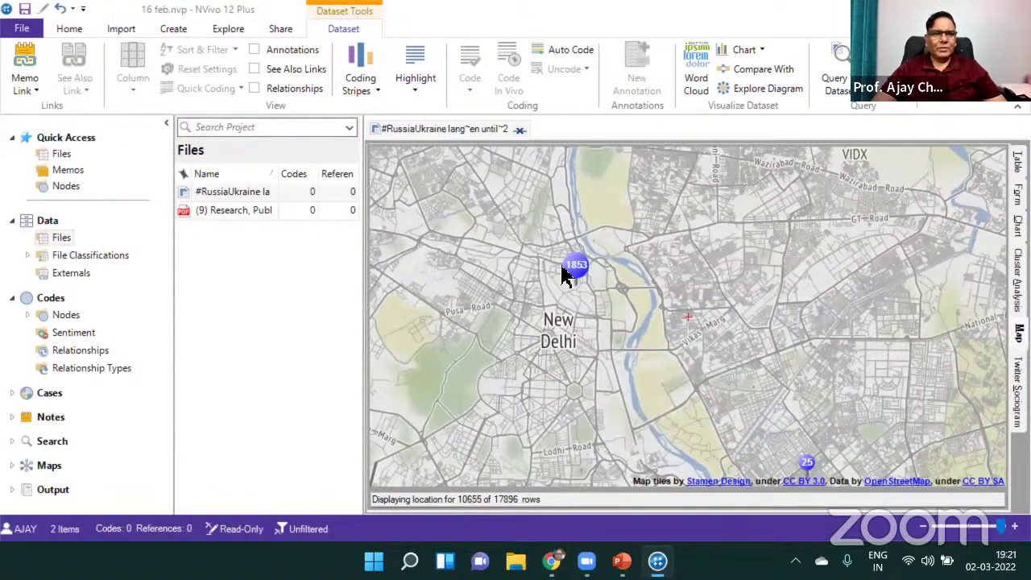
{"action": "left_click_drag", "start_coordinate": [617, 286], "coordinate": [709, 367]}
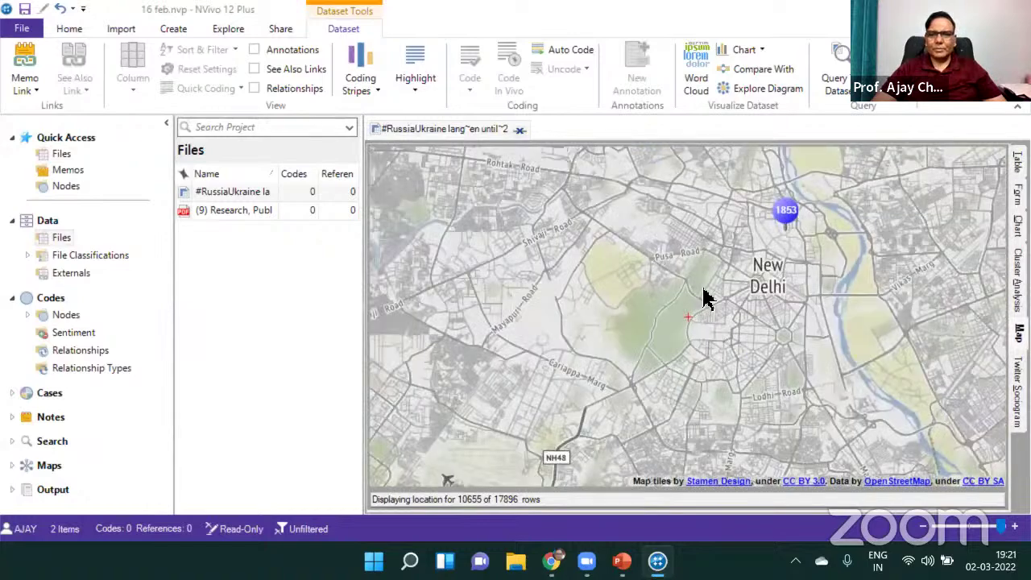
{"action": "left_click_drag", "start_coordinate": [706, 297], "coordinate": [778, 137]}
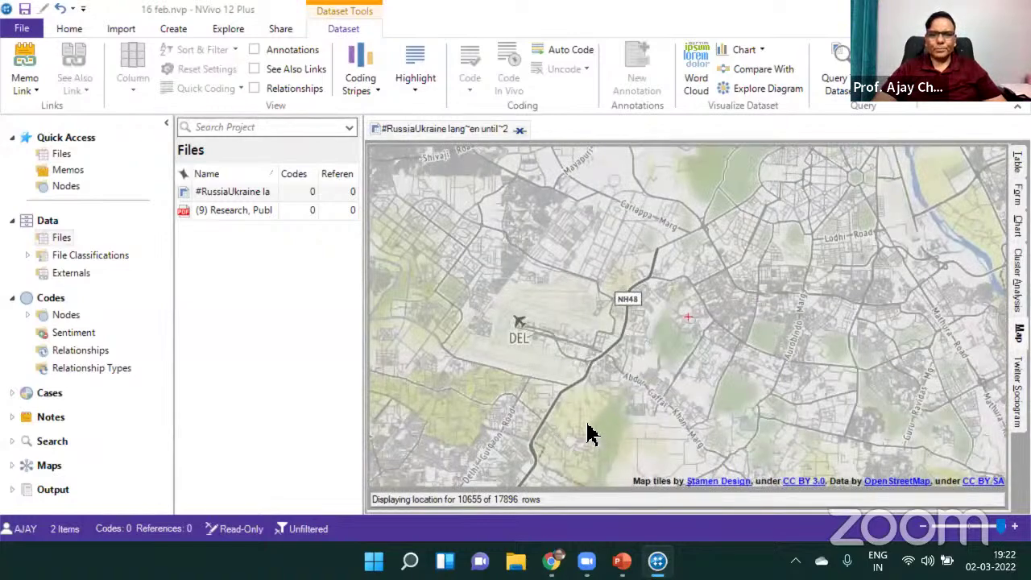
{"action": "left_click_drag", "start_coordinate": [679, 317], "coordinate": [434, 341]}
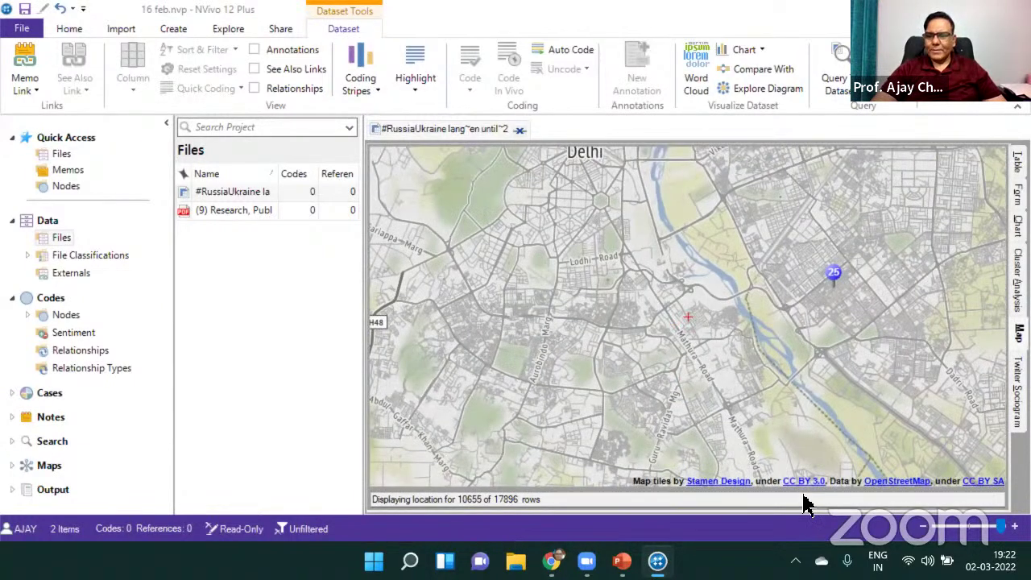
{"action": "scroll", "coordinate": [806, 503], "scroll_direction": "down", "scroll_amount": 10}
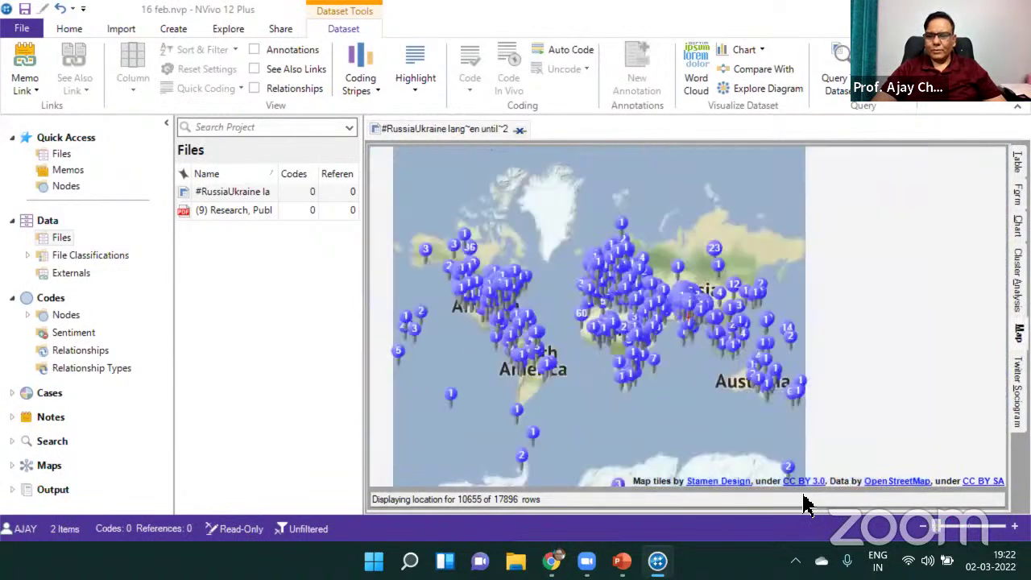
{"action": "left_click_drag", "start_coordinate": [594, 366], "coordinate": [605, 430]}
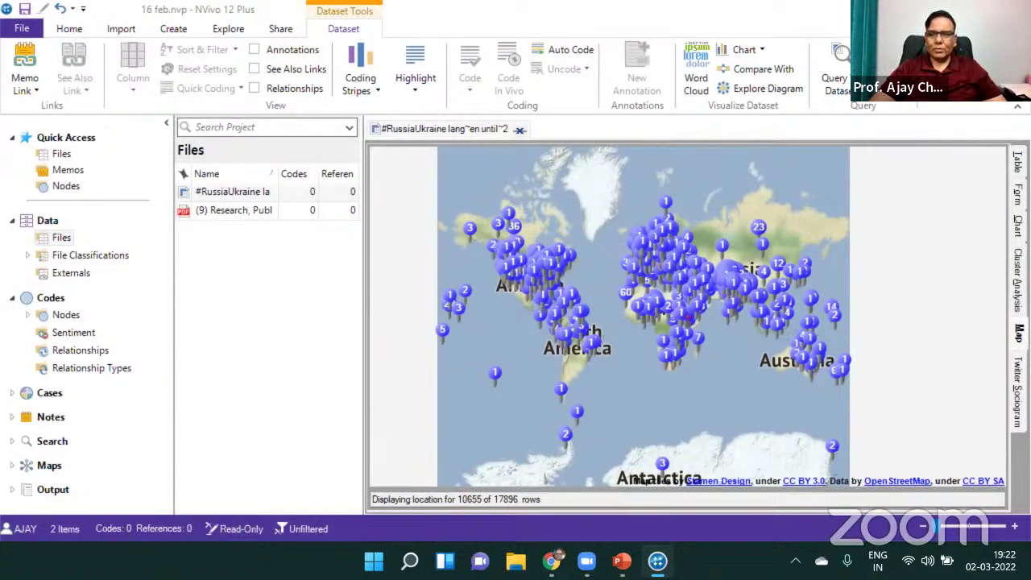
Show the cluster analysis of usernames by word similarity and examine the username branches of the dendrogram at readable size
{"action": "left_click", "coordinate": [1019, 278]}
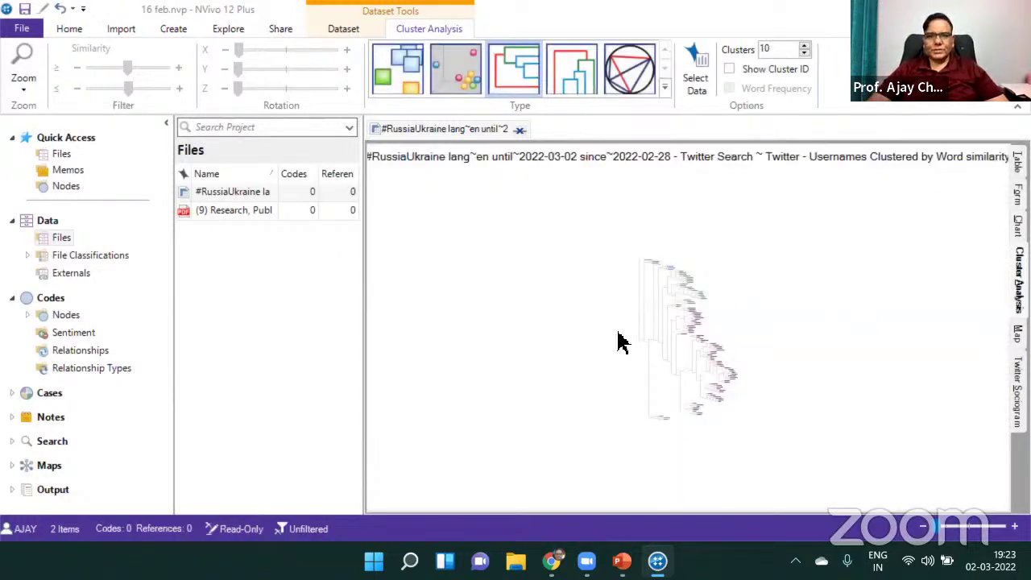
{"action": "scroll", "coordinate": [685, 331], "scroll_direction": "up", "scroll_amount": 3}
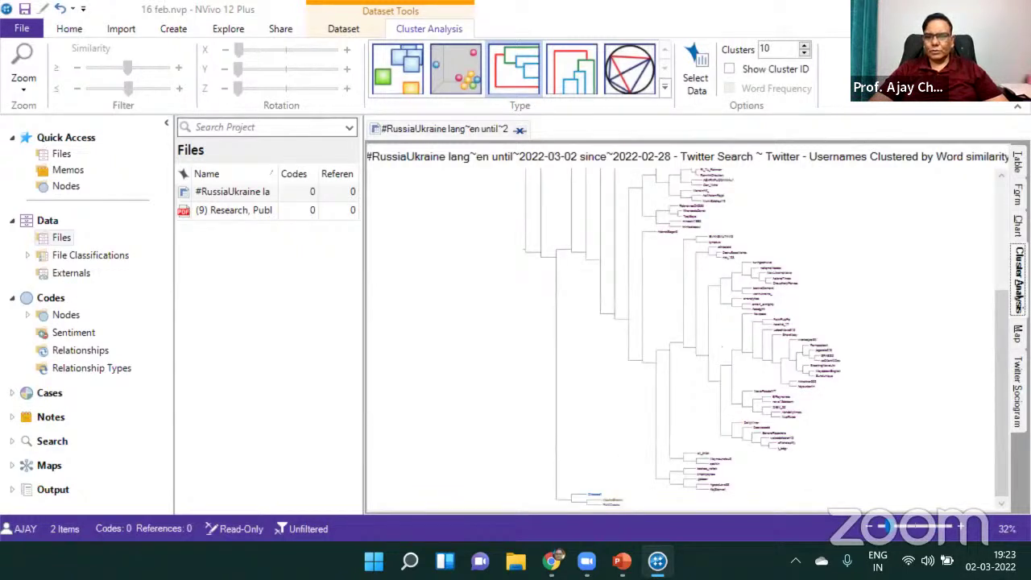
{"action": "scroll", "coordinate": [685, 338], "scroll_direction": "up", "scroll_amount": 5}
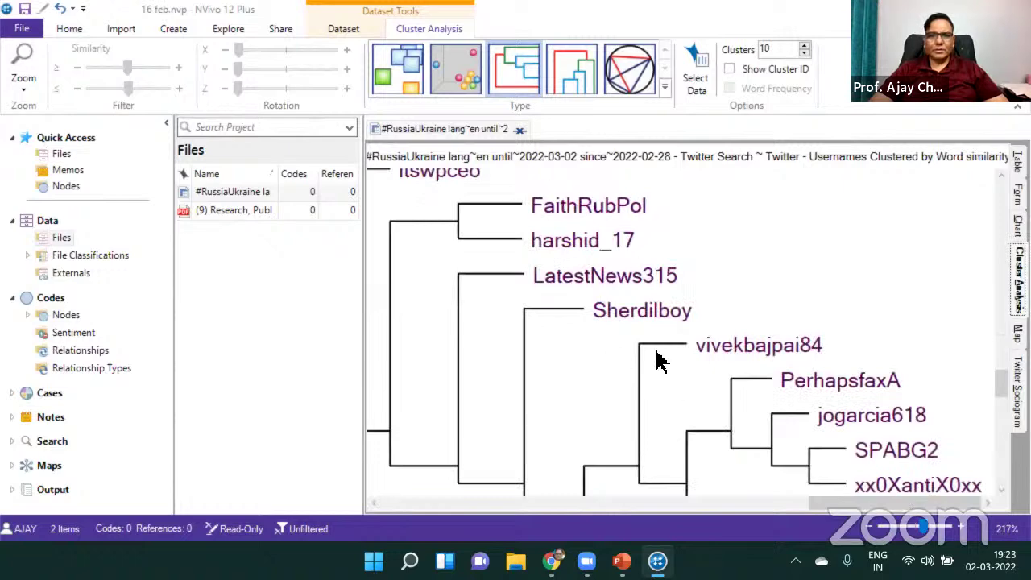
{"action": "scroll", "coordinate": [569, 201], "scroll_direction": "down", "scroll_amount": 3}
{"action": "scroll", "coordinate": [877, 292], "scroll_direction": "up", "scroll_amount": 1}
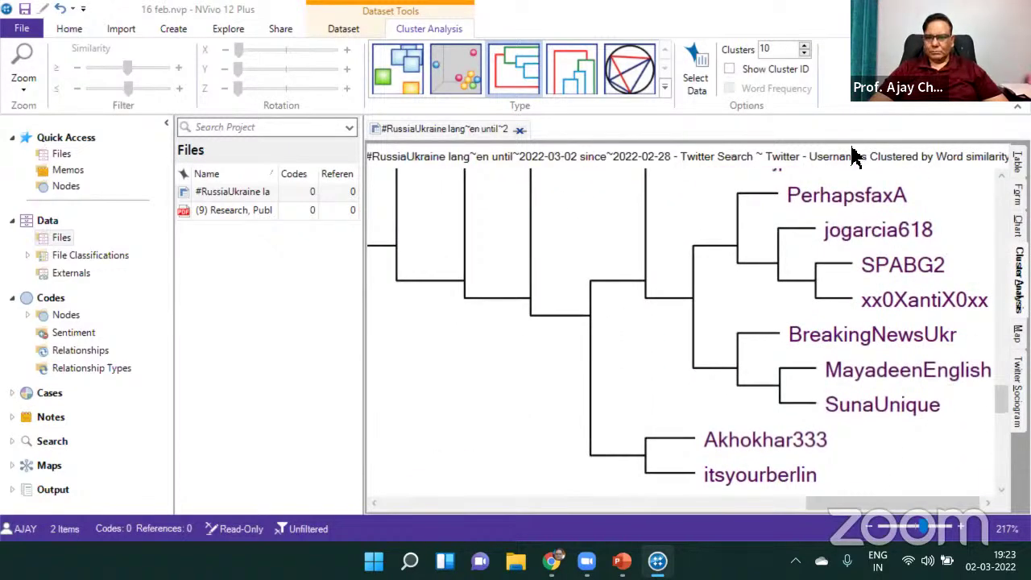
{"action": "left_click", "coordinate": [881, 407]}
{"action": "scroll", "coordinate": [822, 362], "scroll_direction": "down", "scroll_amount": 5}
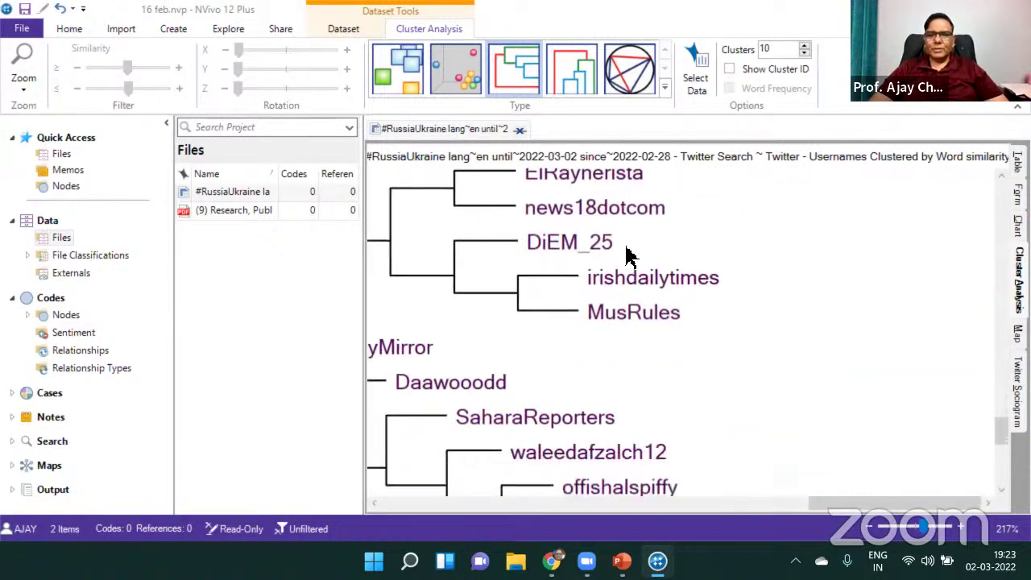
{"action": "scroll", "coordinate": [702, 255], "scroll_direction": "down", "scroll_amount": 8}
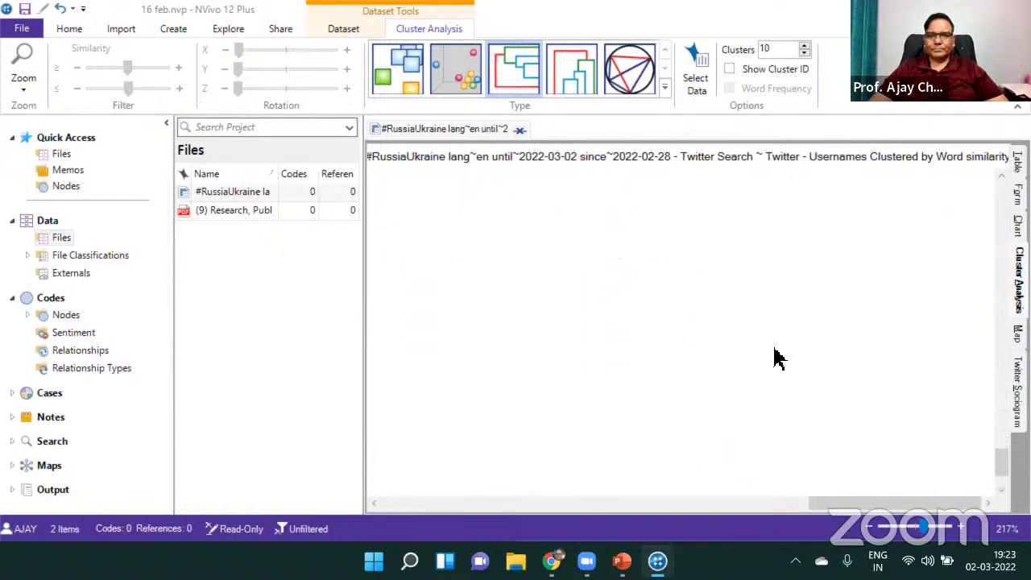
Examine how usernames are grouped across the dendrogram's other branches, including the clusters at its beginning
{"action": "left_click_drag", "start_coordinate": [833, 502], "coordinate": [616, 520]}
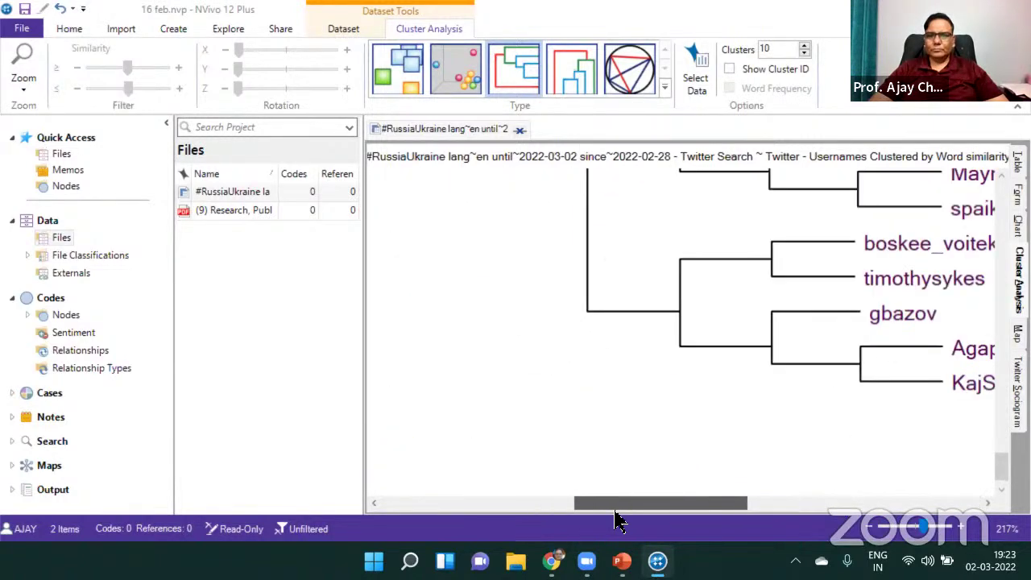
{"action": "left_click_drag", "start_coordinate": [1002, 465], "coordinate": [1002, 423]}
{"action": "scroll", "coordinate": [846, 387], "scroll_direction": "up", "scroll_amount": 5}
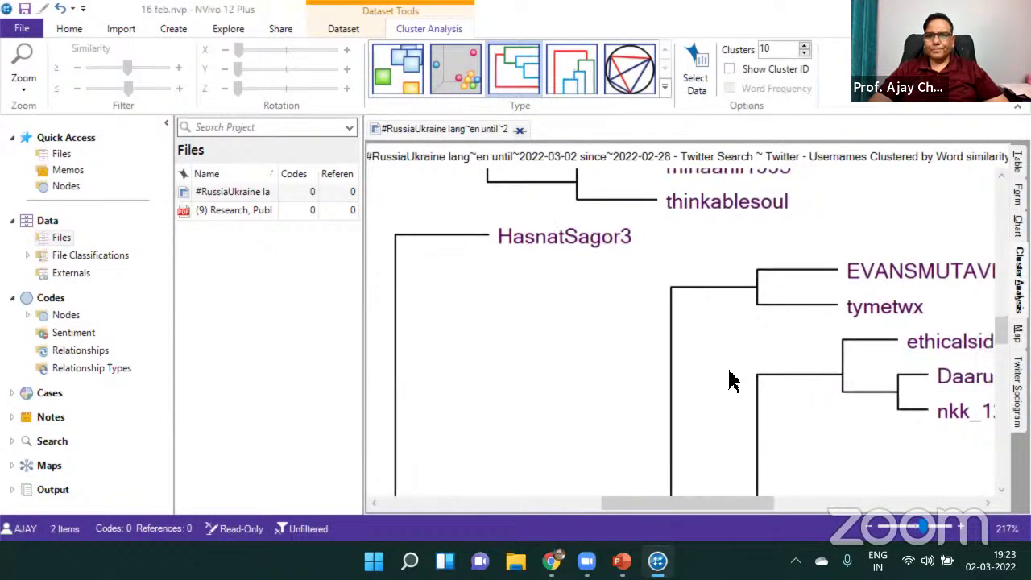
{"action": "scroll", "coordinate": [693, 398], "scroll_direction": "down", "scroll_amount": 3}
{"action": "scroll", "coordinate": [856, 423], "scroll_direction": "down", "scroll_amount": 3}
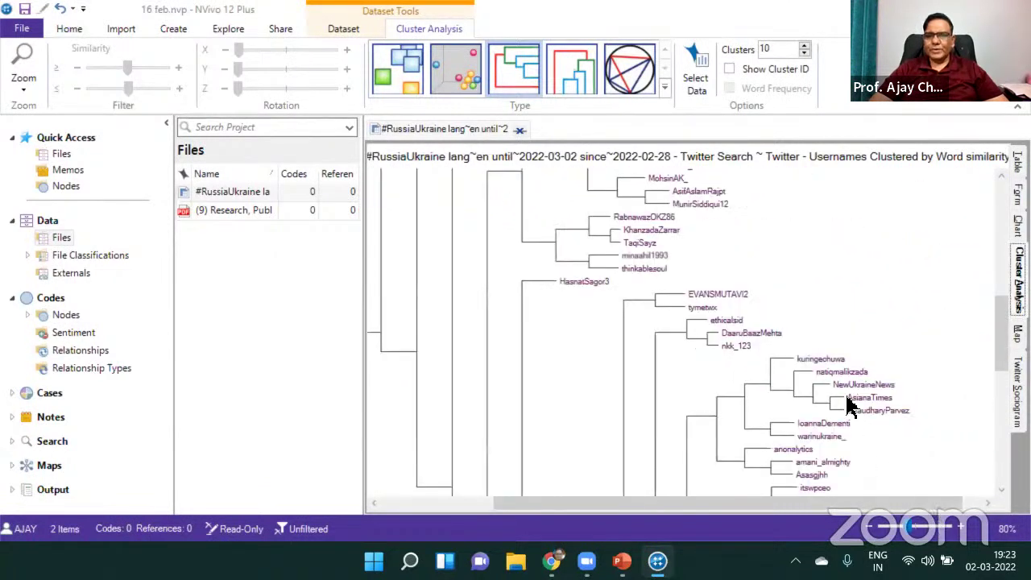
{"action": "left_click_drag", "start_coordinate": [932, 408], "coordinate": [680, 172]}
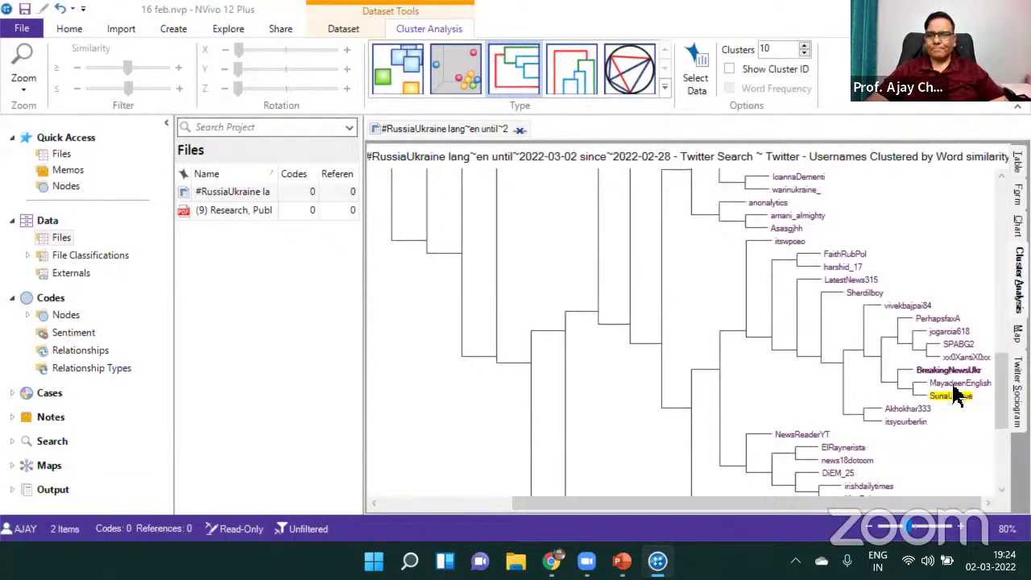
{"action": "scroll", "coordinate": [997, 417], "scroll_direction": "down", "scroll_amount": 1}
{"action": "left_click_drag", "start_coordinate": [998, 417], "coordinate": [994, 145]}
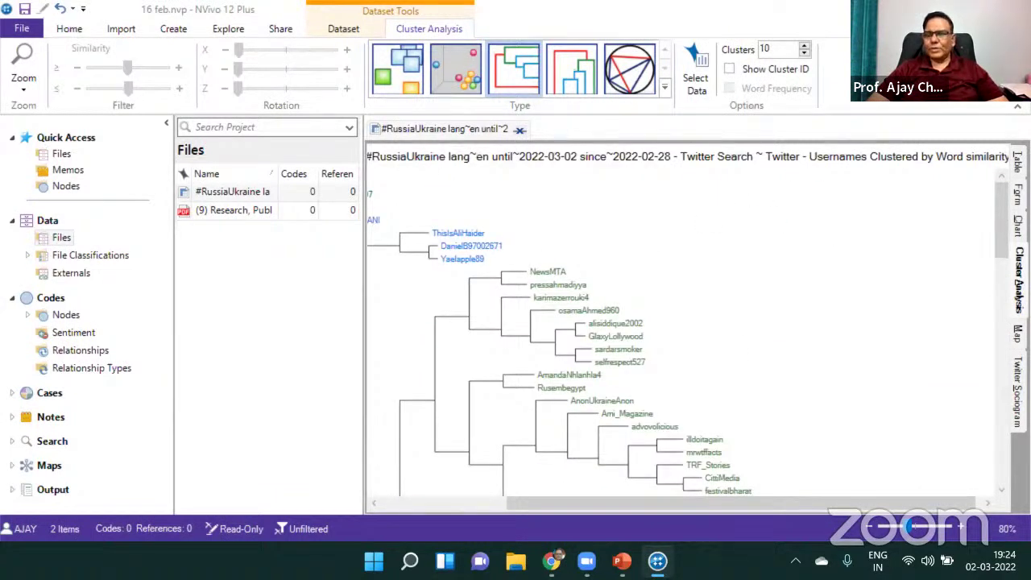
View the dataset as a table and examine all fields of the first tweet record in form view
{"action": "left_click", "coordinate": [1019, 162]}
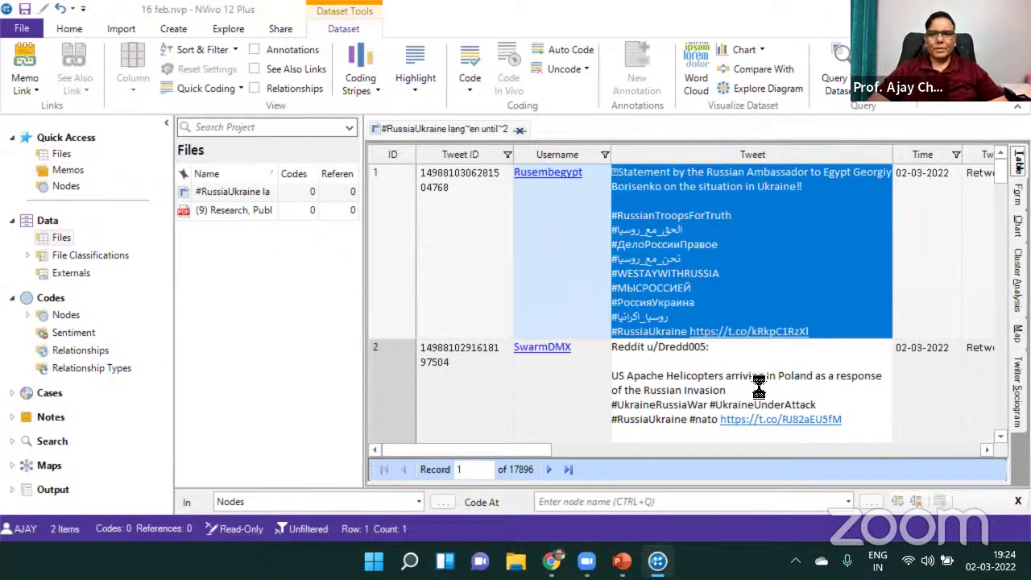
{"action": "left_click", "coordinate": [1018, 192]}
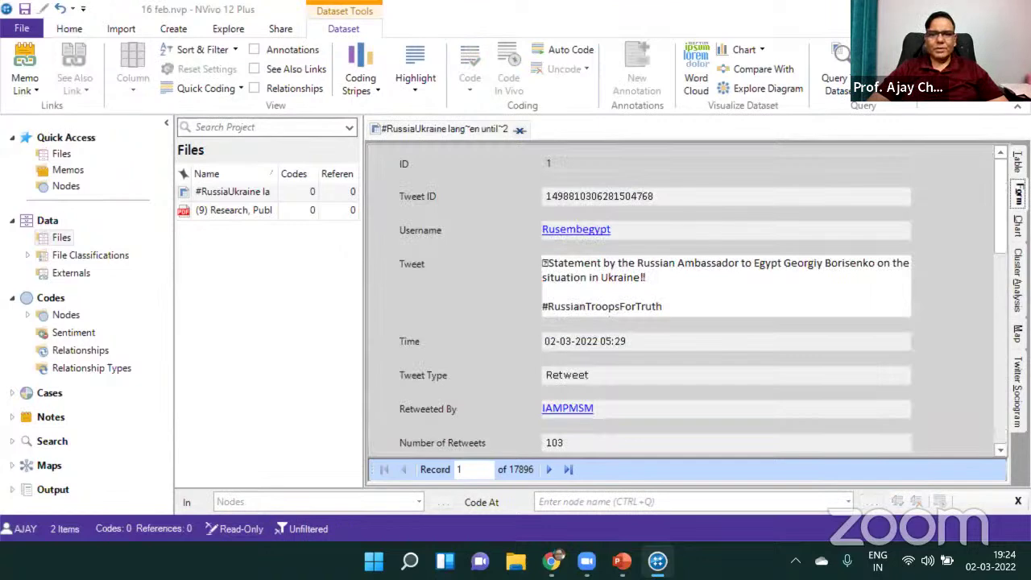
{"action": "key", "text": "Page_Down"}
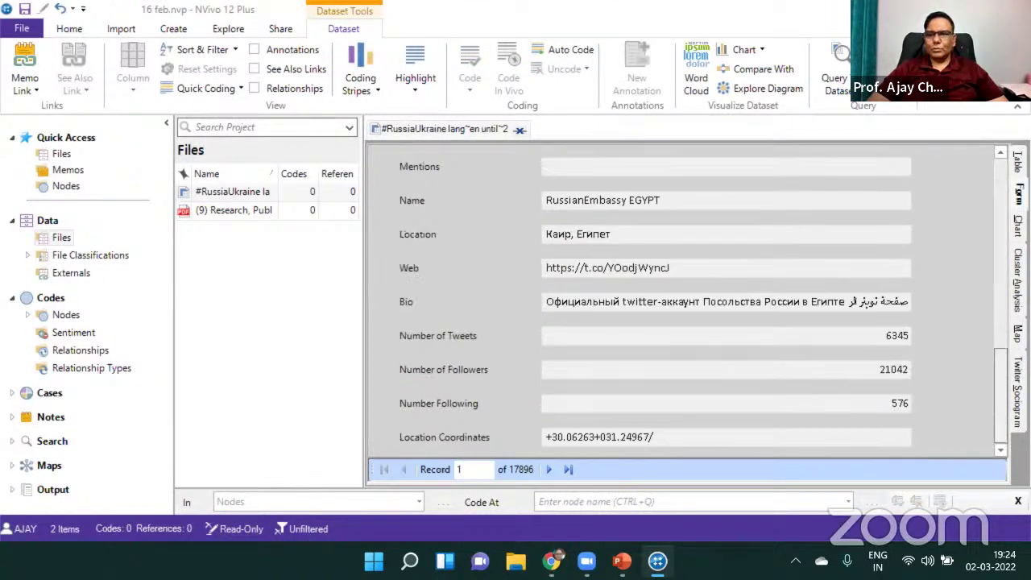
{"action": "key", "text": "Page_Up"}
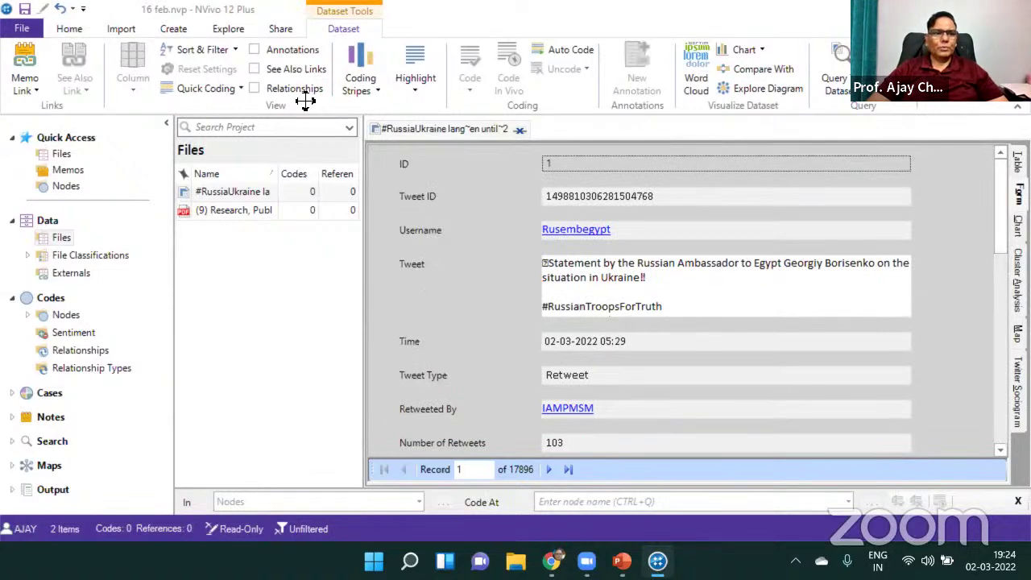
Set up a Word Frequency query limited to selected items, with words grouped by stemmed words
{"action": "left_click", "coordinate": [226, 32]}
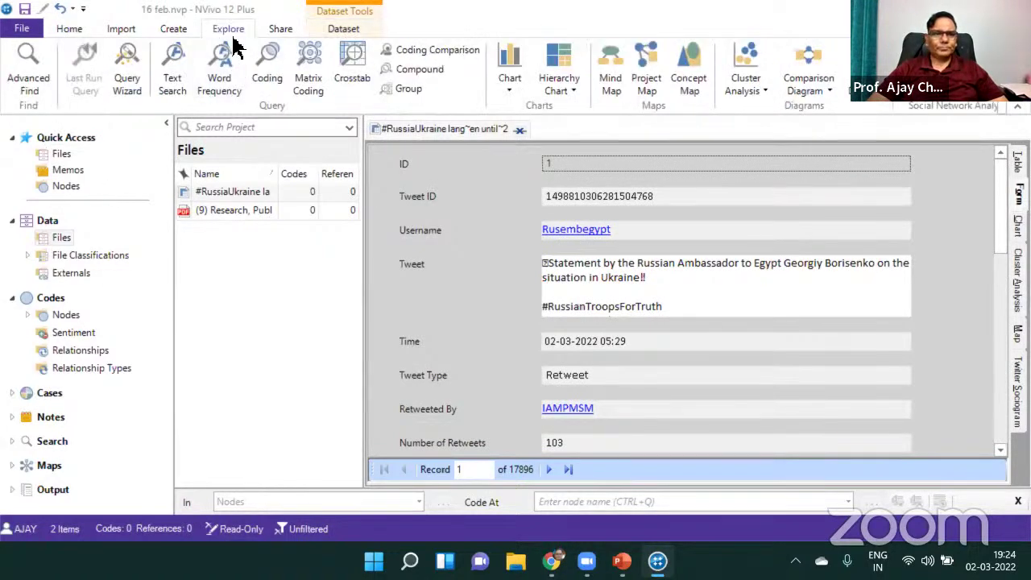
{"action": "left_click", "coordinate": [224, 75]}
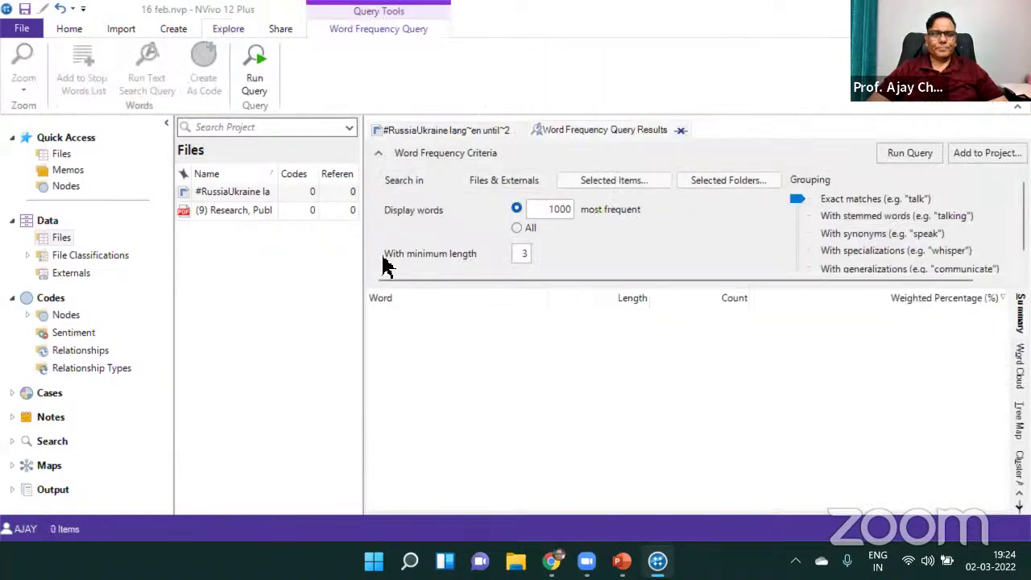
{"action": "left_click", "coordinate": [619, 182]}
{"action": "left_click", "coordinate": [349, 175]}
{"action": "left_click", "coordinate": [764, 415]}
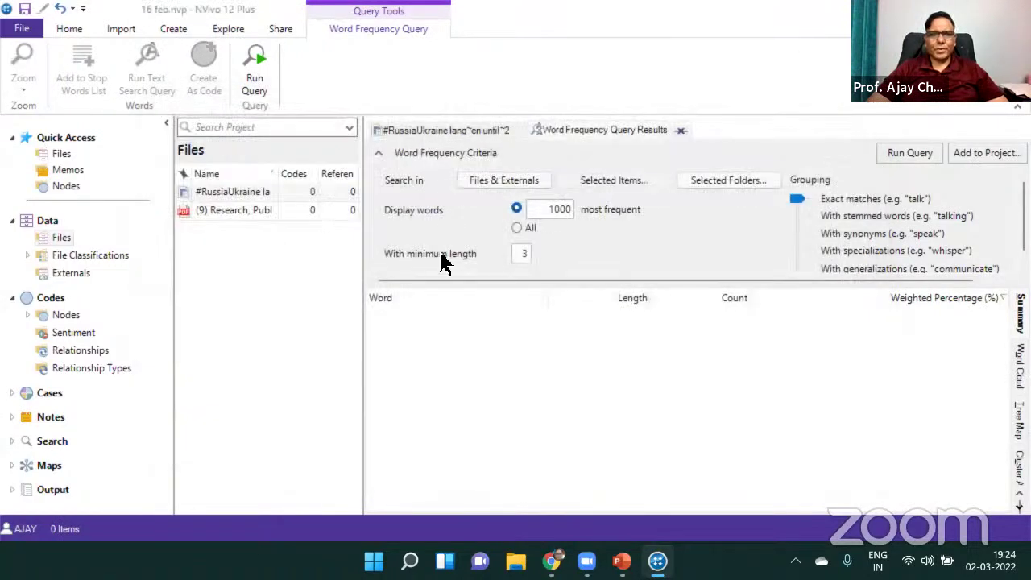
{"action": "left_click", "coordinate": [838, 218]}
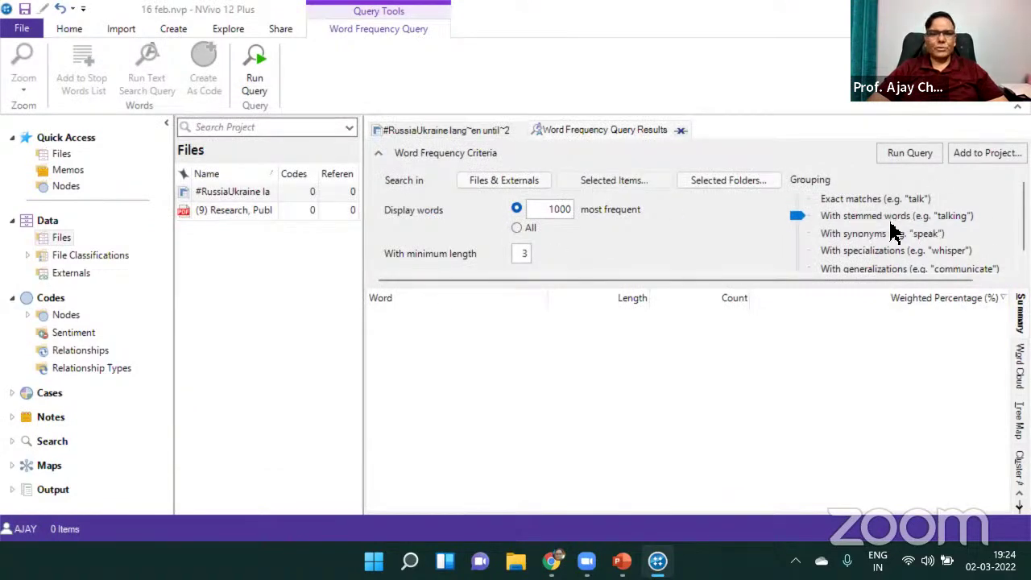
Run the Word Frequency query, collapse its criteria and display the results as a word cloud
{"action": "left_click", "coordinate": [906, 155]}
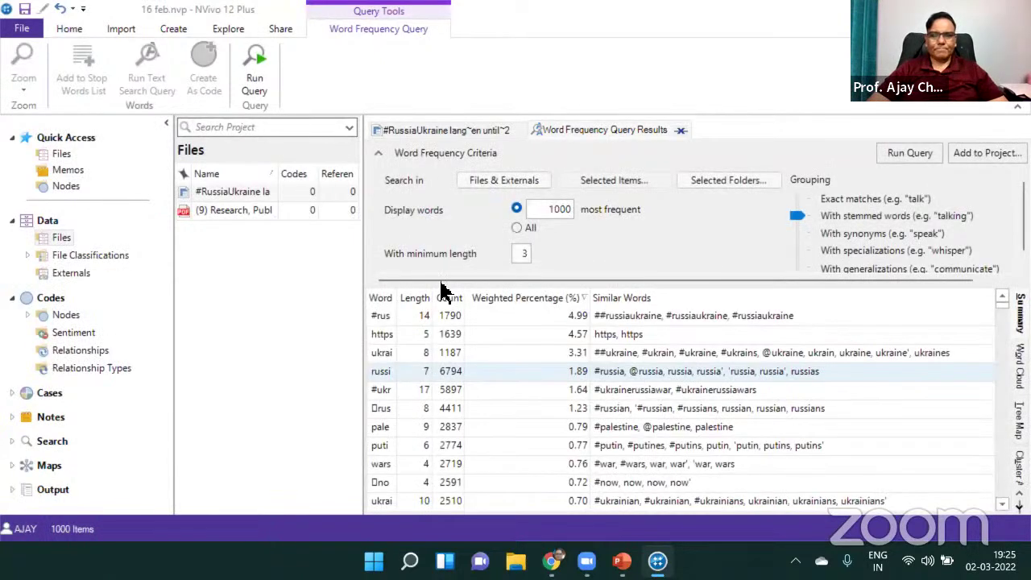
{"action": "left_click", "coordinate": [378, 152]}
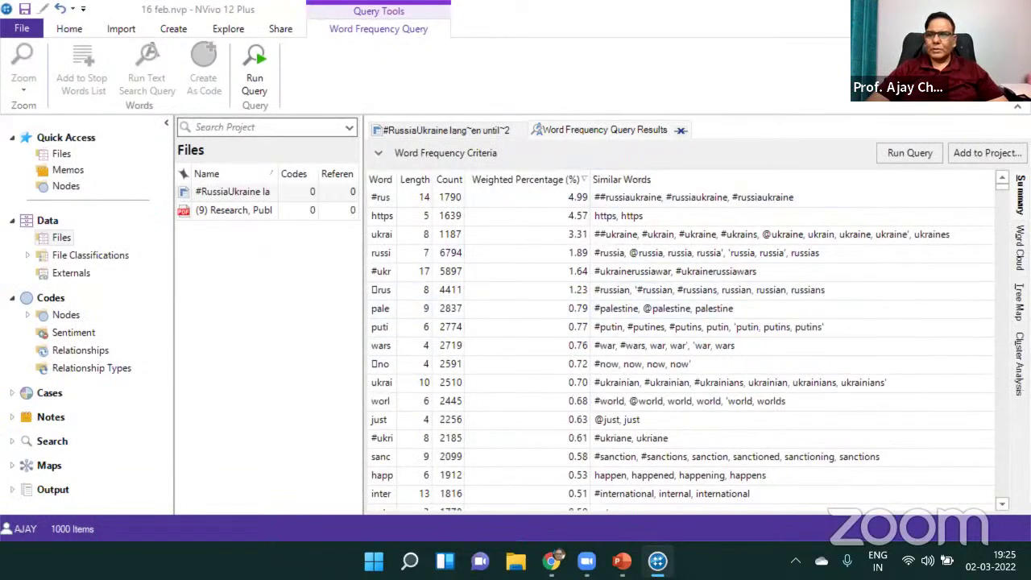
{"action": "left_click", "coordinate": [1020, 246]}
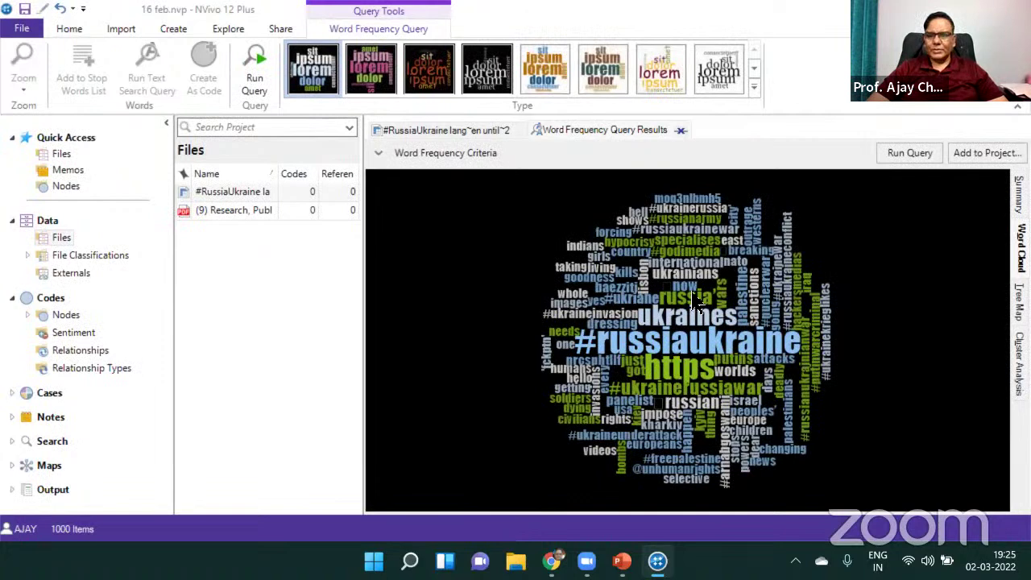
Add "https" from the word cloud to the stop words list and rerun the Word Frequency query
{"action": "right_click", "coordinate": [677, 378]}
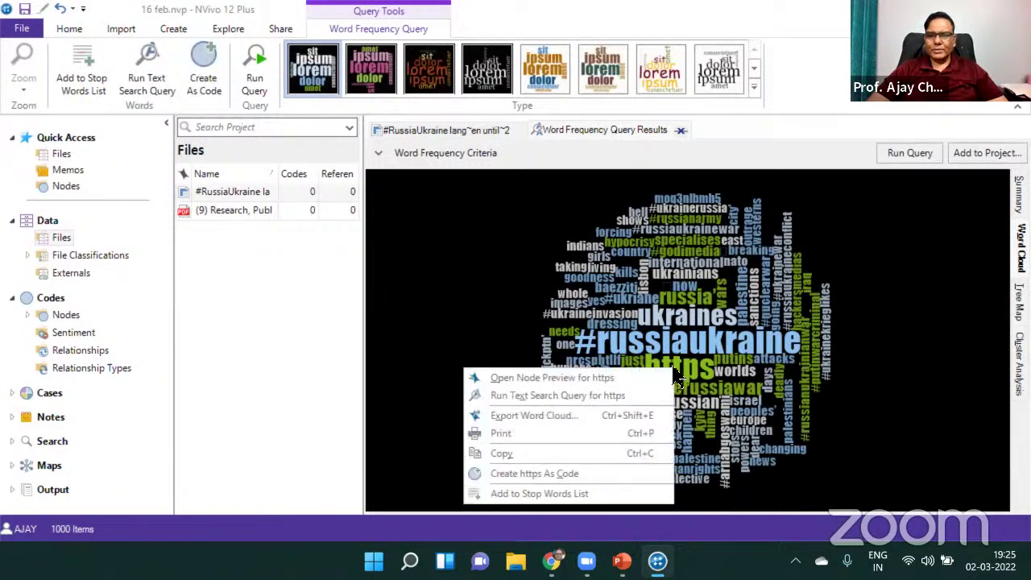
{"action": "left_click", "coordinate": [545, 498]}
{"action": "left_click", "coordinate": [532, 362]}
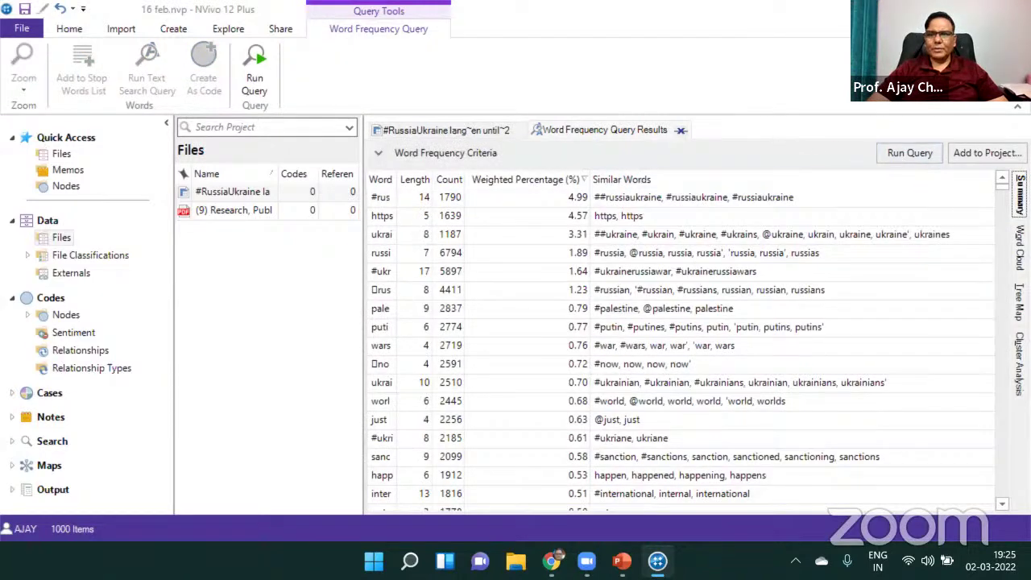
{"action": "left_click", "coordinate": [379, 155]}
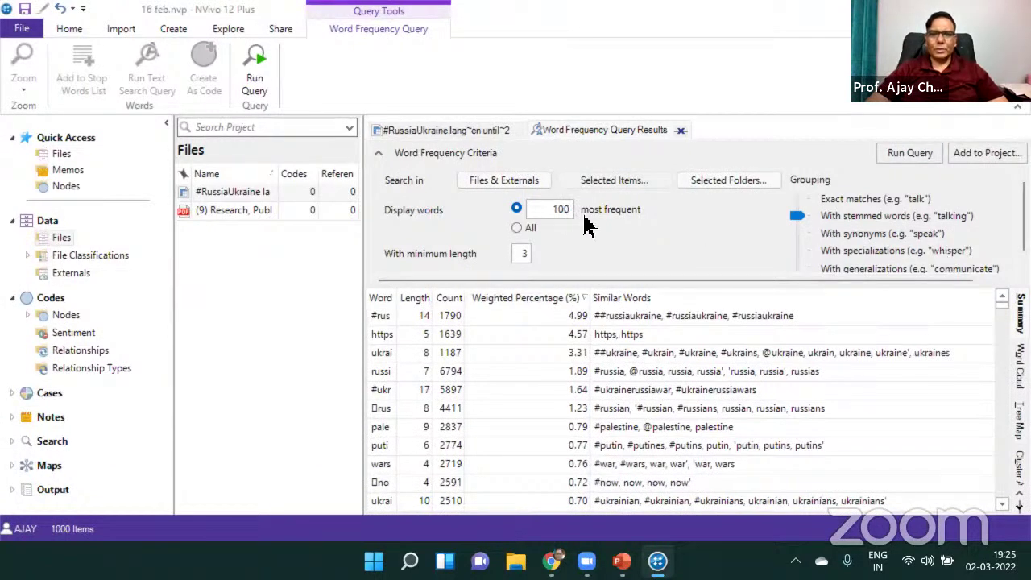
{"action": "left_click", "coordinate": [909, 158]}
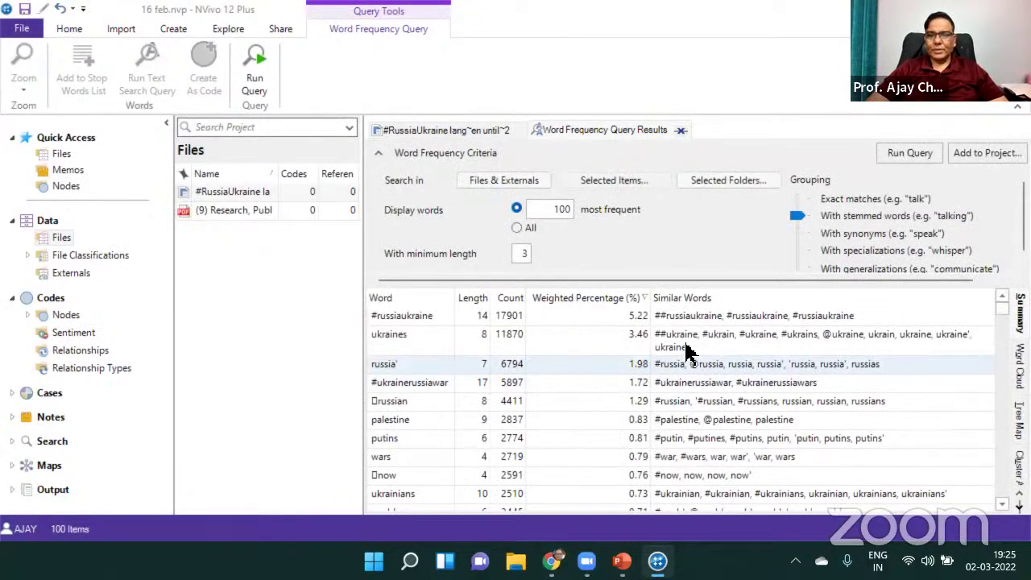
Display the updated word frequency results as a word cloud and collapse the query criteria
{"action": "left_click", "coordinate": [401, 350]}
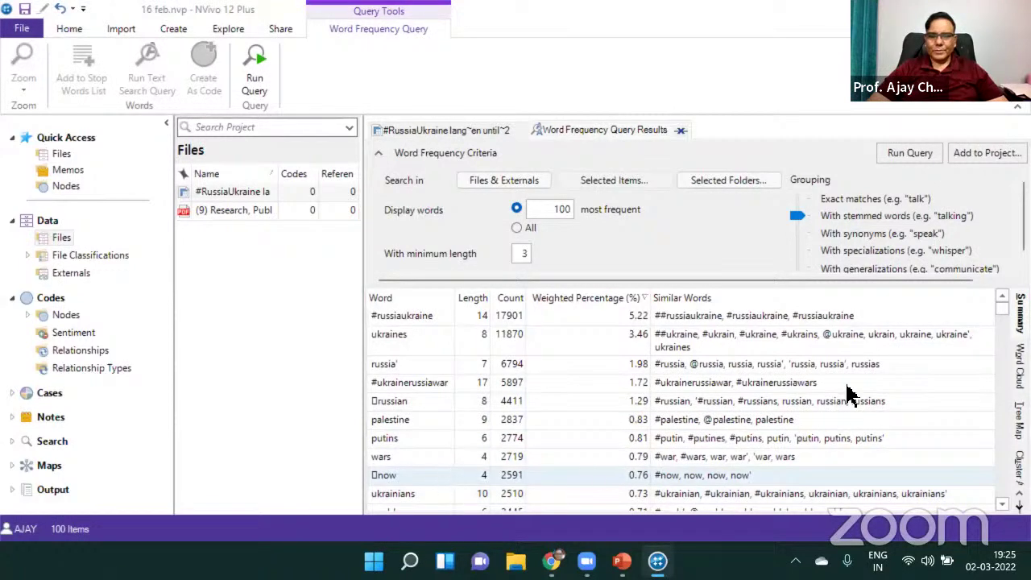
{"action": "left_click", "coordinate": [1019, 367]}
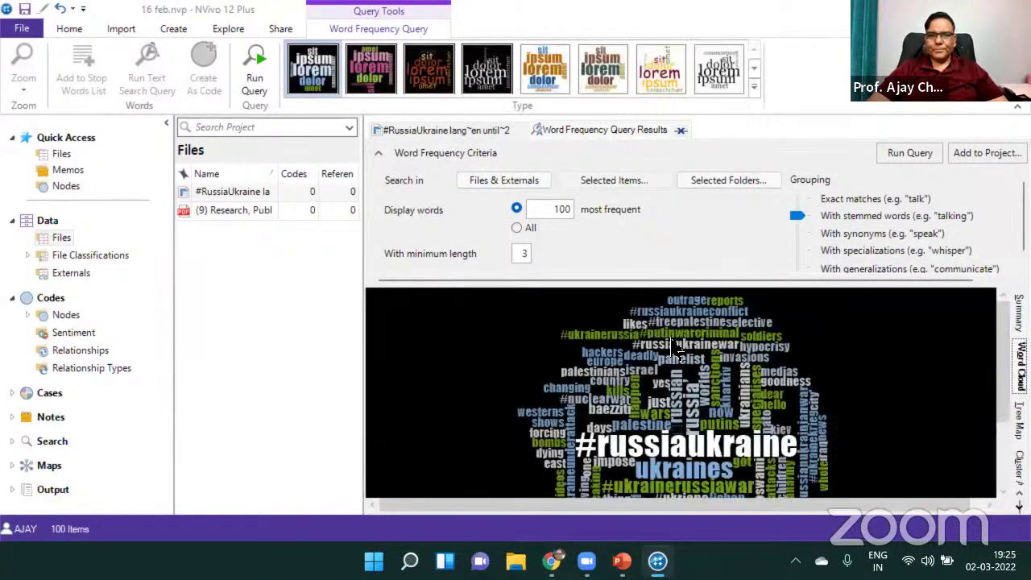
{"action": "left_click", "coordinate": [378, 152]}
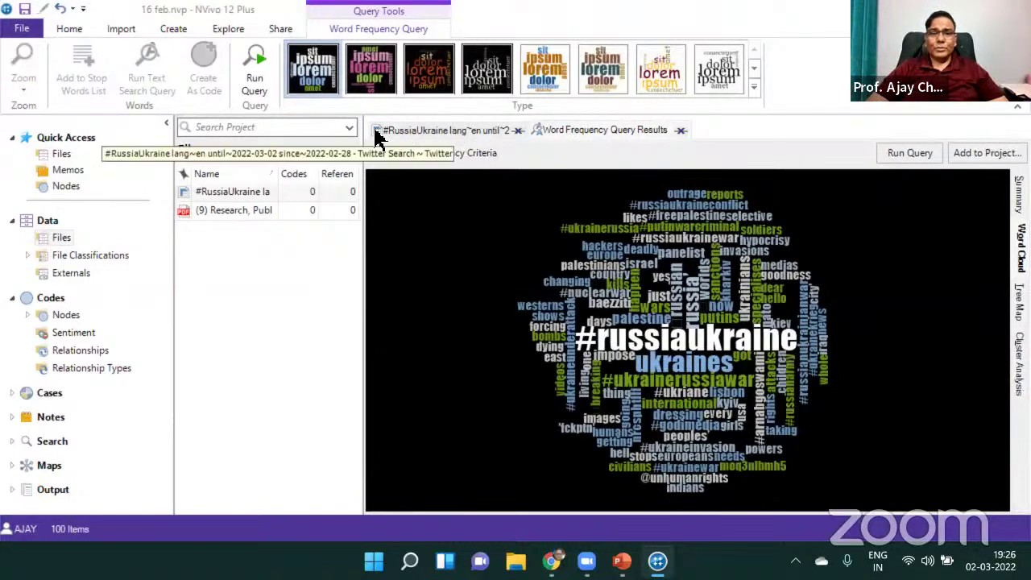
{"action": "left_click", "coordinate": [439, 131]}
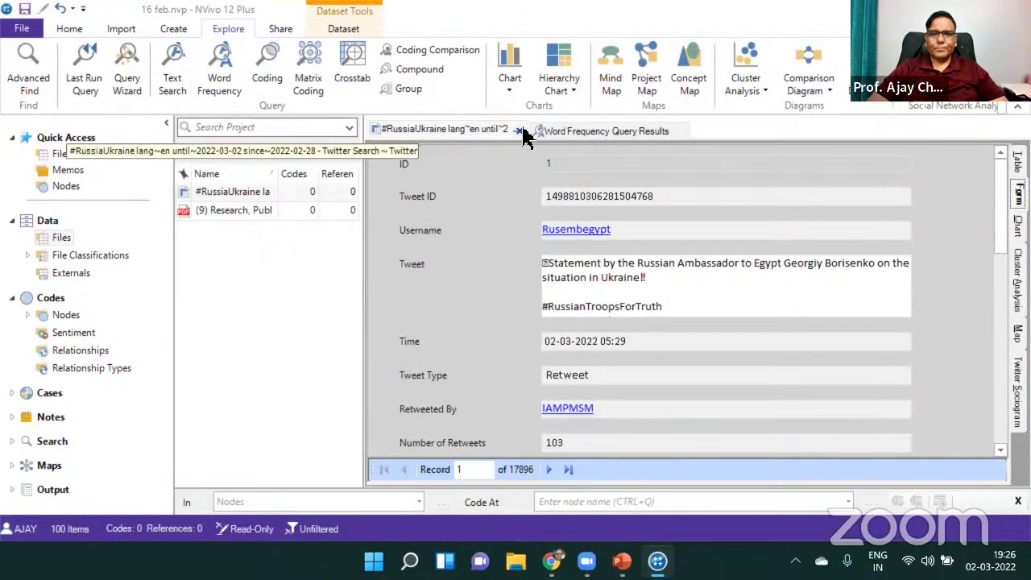
{"action": "left_click", "coordinate": [604, 132]}
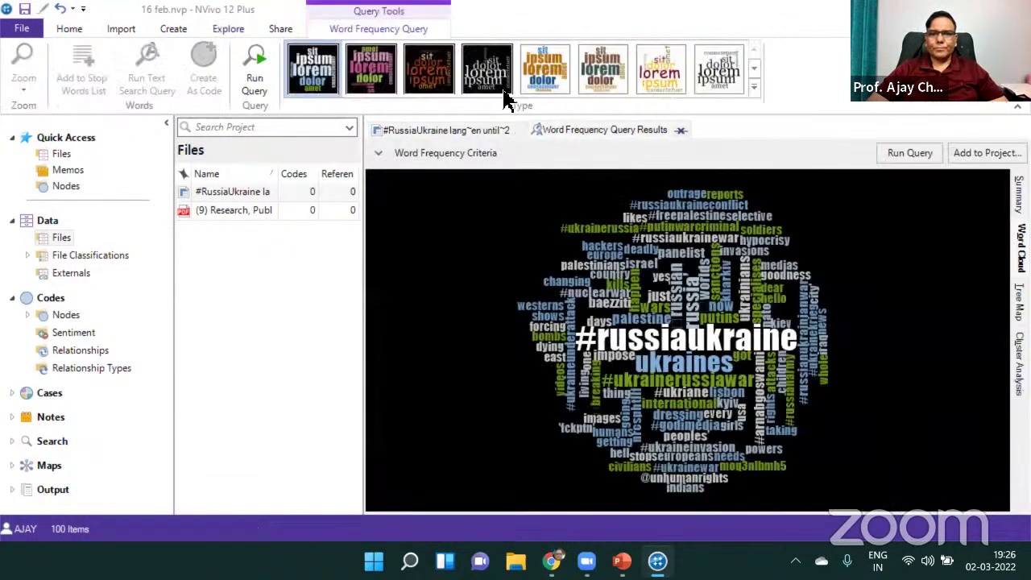
{"action": "left_click", "coordinate": [378, 153]}
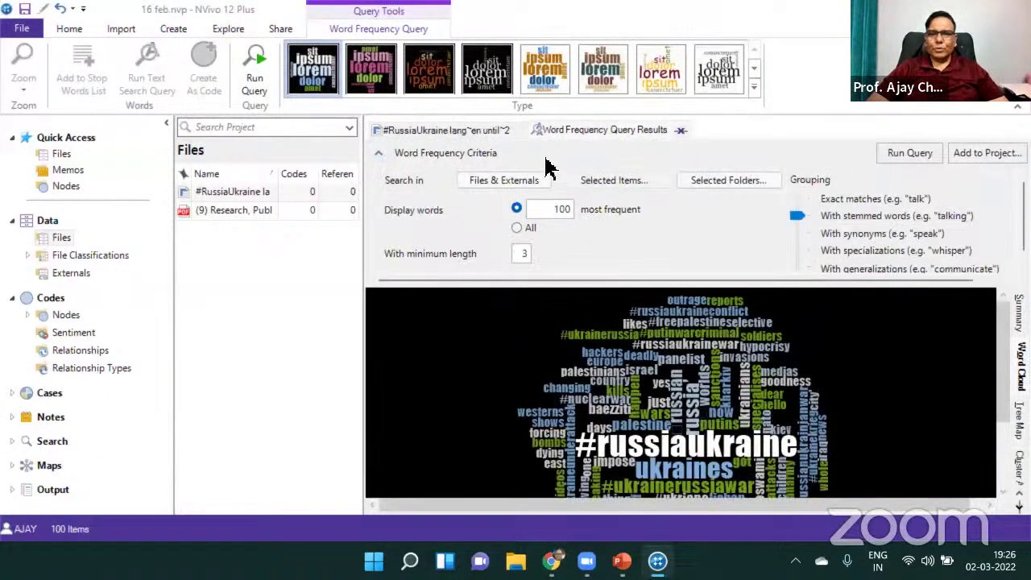
{"action": "scroll", "coordinate": [993, 345], "scroll_direction": "down", "scroll_amount": 3}
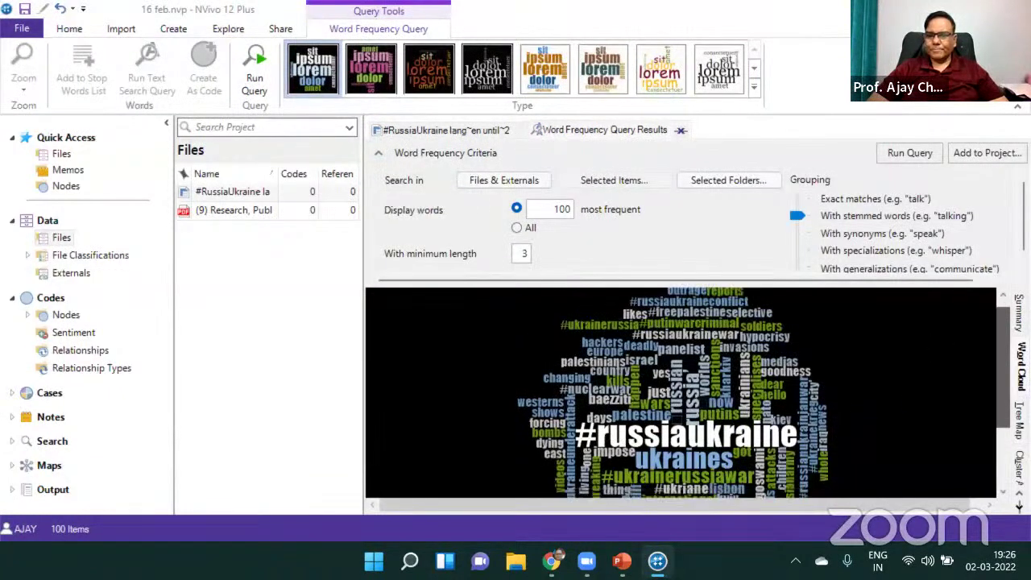
{"action": "left_click", "coordinate": [378, 152]}
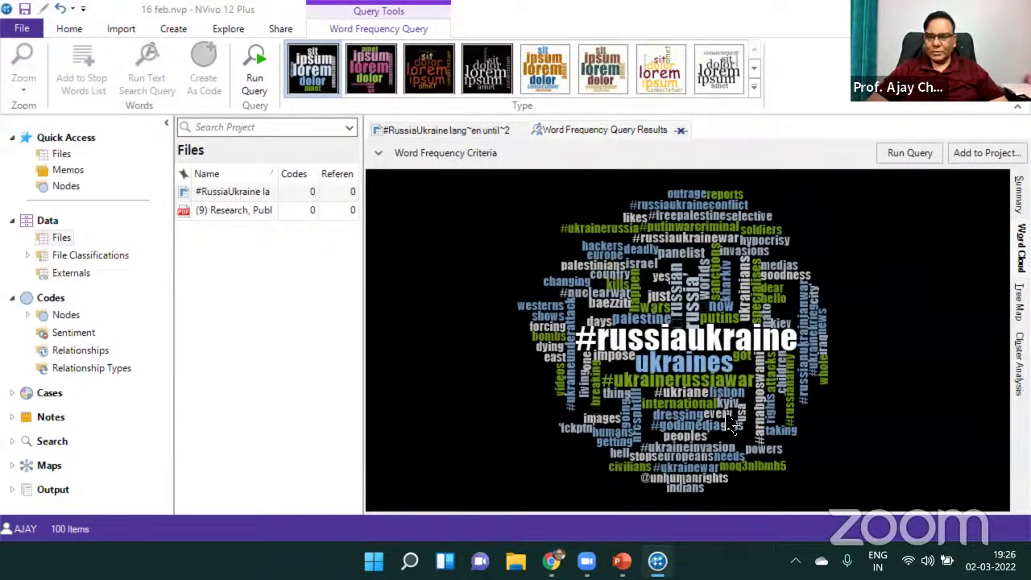
Run a Text Search query for "palestine" from the word cloud and collapse the search criteria above its word tree
{"action": "right_click", "coordinate": [633, 331]}
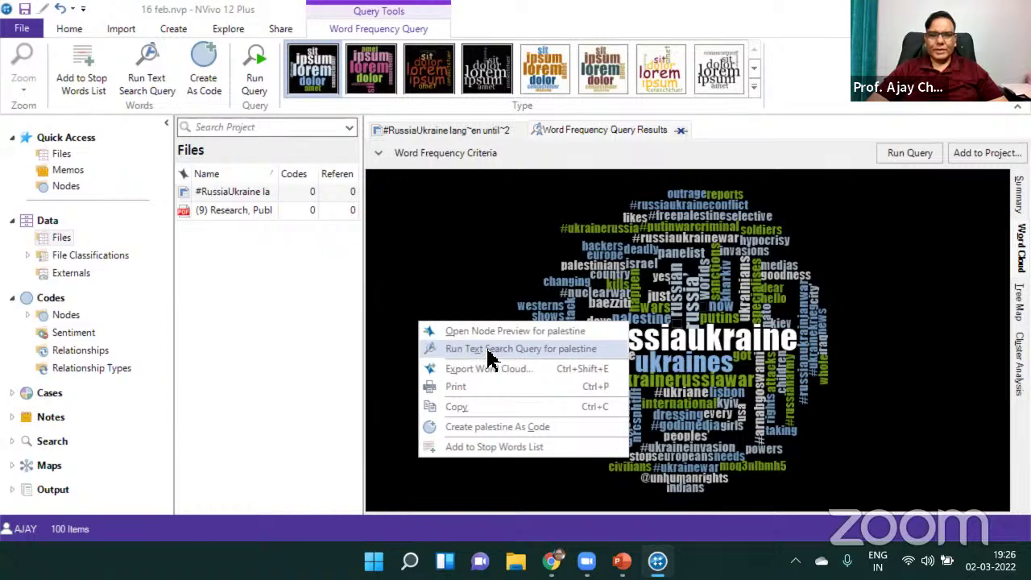
{"action": "left_click", "coordinate": [558, 349]}
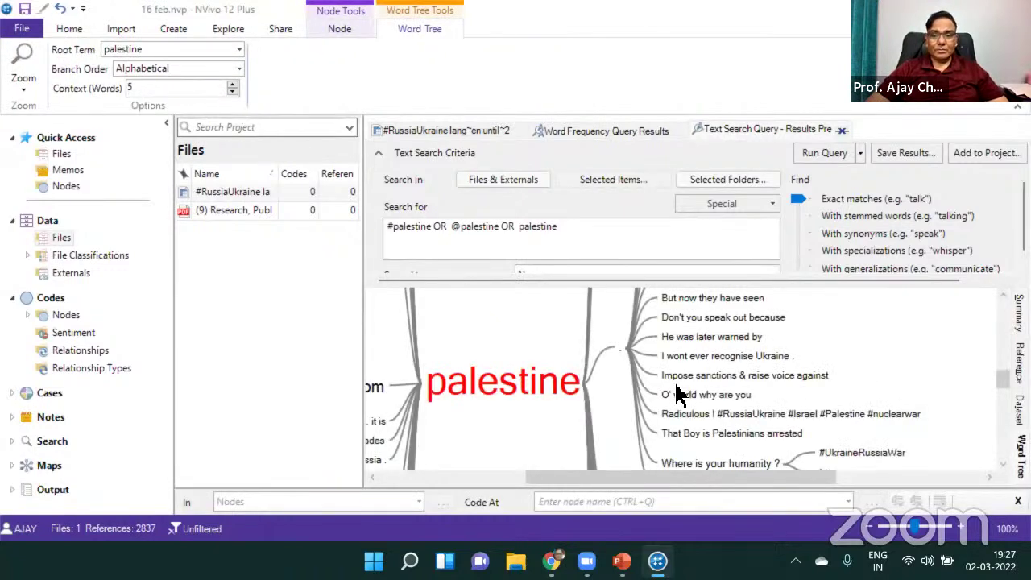
{"action": "left_click_drag", "start_coordinate": [666, 477], "coordinate": [547, 477]}
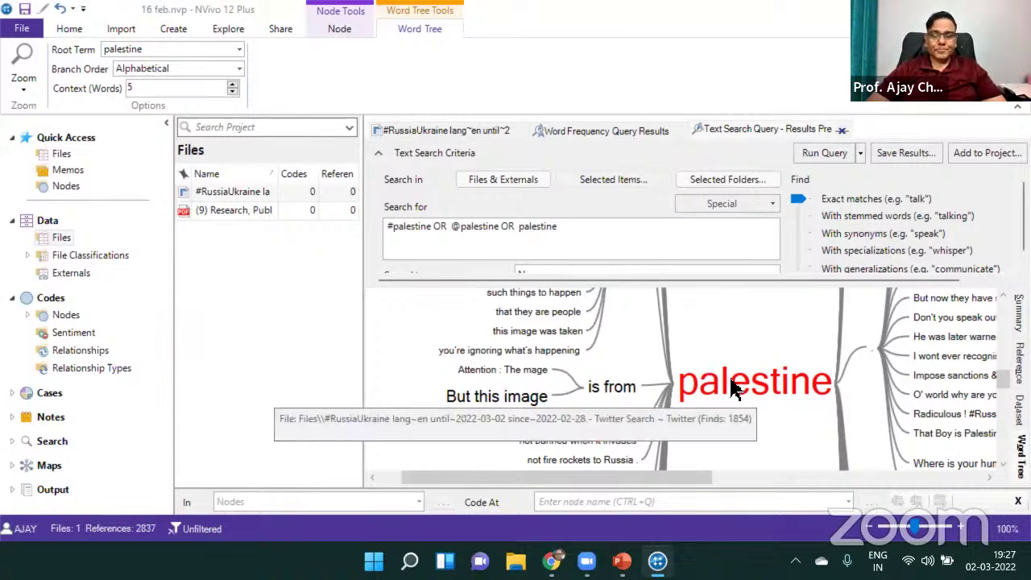
{"action": "left_click", "coordinate": [378, 153]}
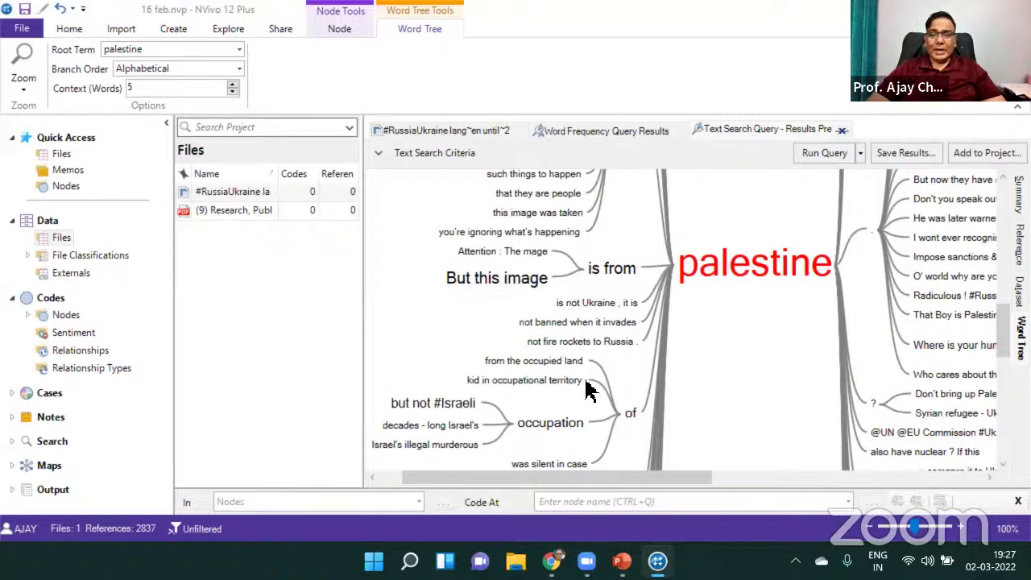
Examine the phrases leading into and following "palestine" across the branches of the word tree
{"action": "left_click_drag", "start_coordinate": [546, 479], "coordinate": [636, 509]}
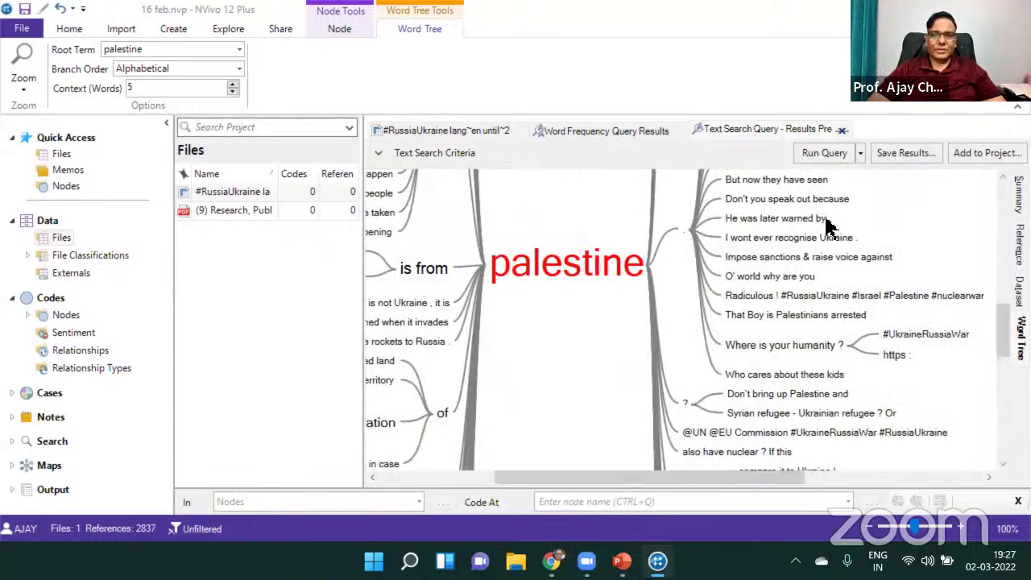
{"action": "left_click_drag", "start_coordinate": [655, 484], "coordinate": [575, 472]}
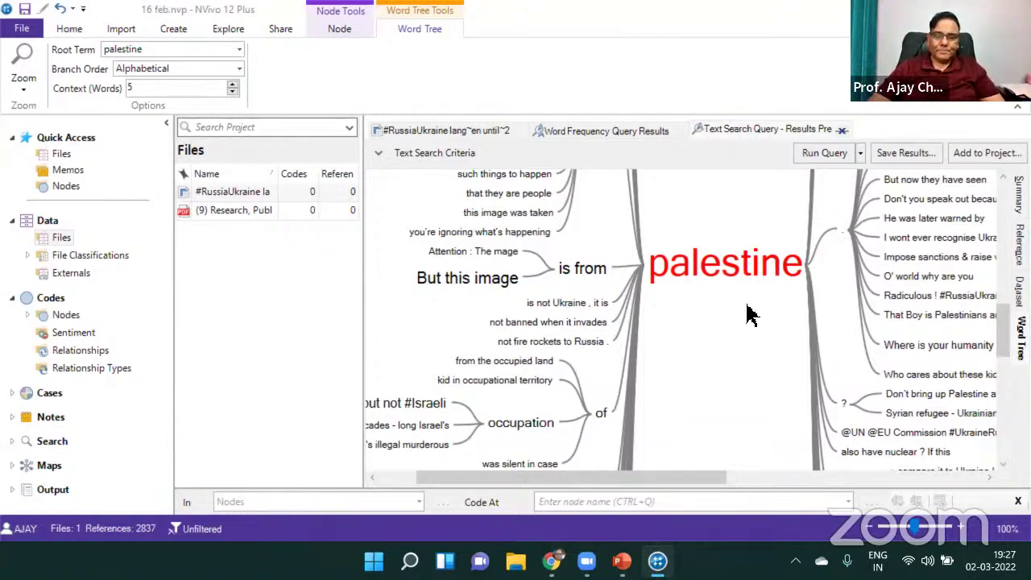
{"action": "left_click_drag", "start_coordinate": [1003, 331], "coordinate": [1003, 209]}
{"action": "scroll", "coordinate": [578, 285], "scroll_direction": "down", "scroll_amount": 10}
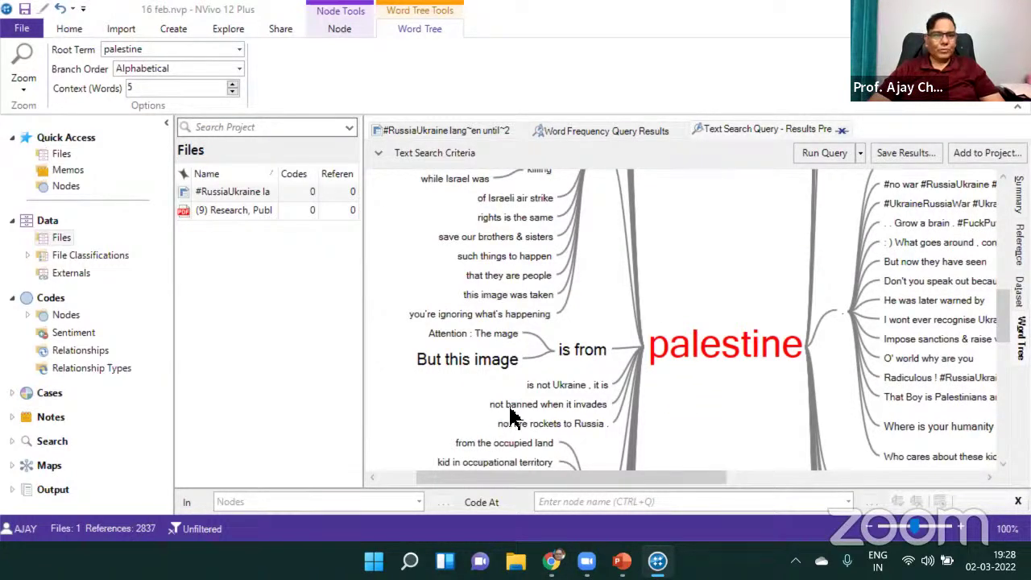
{"action": "scroll", "coordinate": [1004, 323], "scroll_direction": "down", "scroll_amount": 1}
{"action": "left_click_drag", "start_coordinate": [1004, 322], "coordinate": [1004, 250]}
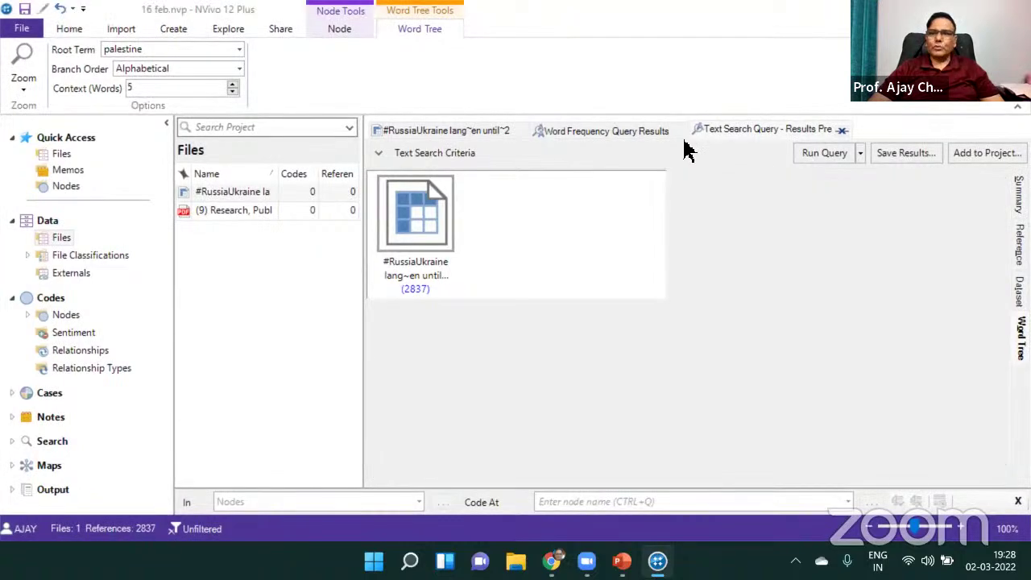
Close the text search results, the word frequency results and the #RussiaUkraine dataset
{"action": "left_click", "coordinate": [842, 130]}
{"action": "left_click", "coordinate": [681, 131]}
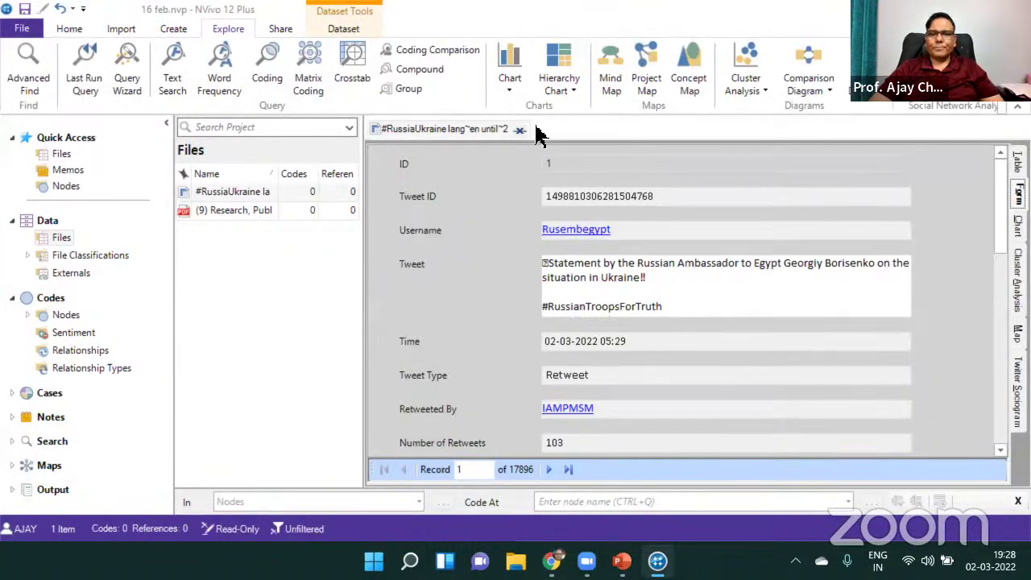
{"action": "left_click", "coordinate": [520, 131]}
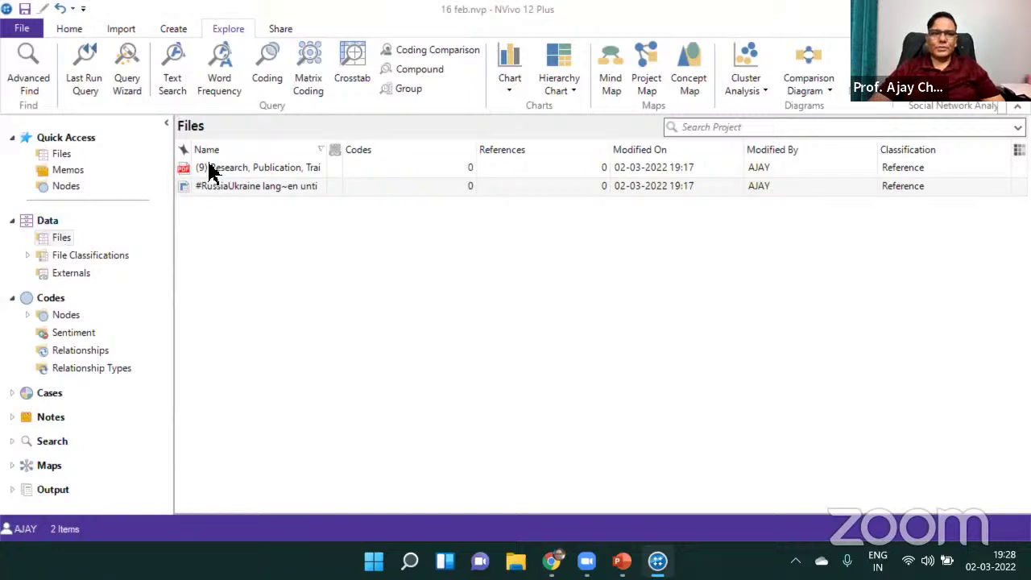
{"action": "right_click", "coordinate": [234, 191]}
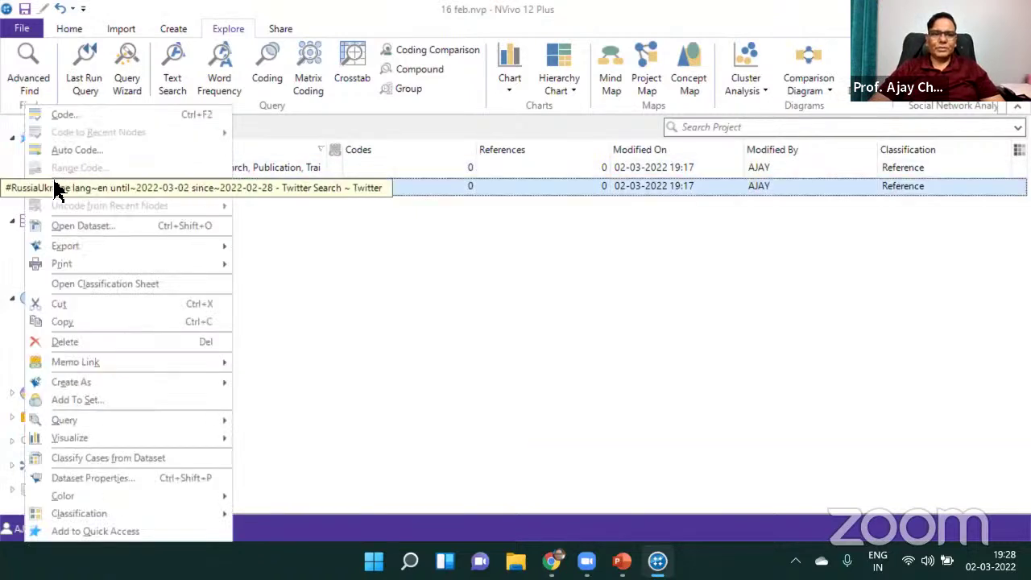
{"action": "left_click", "coordinate": [69, 157]}
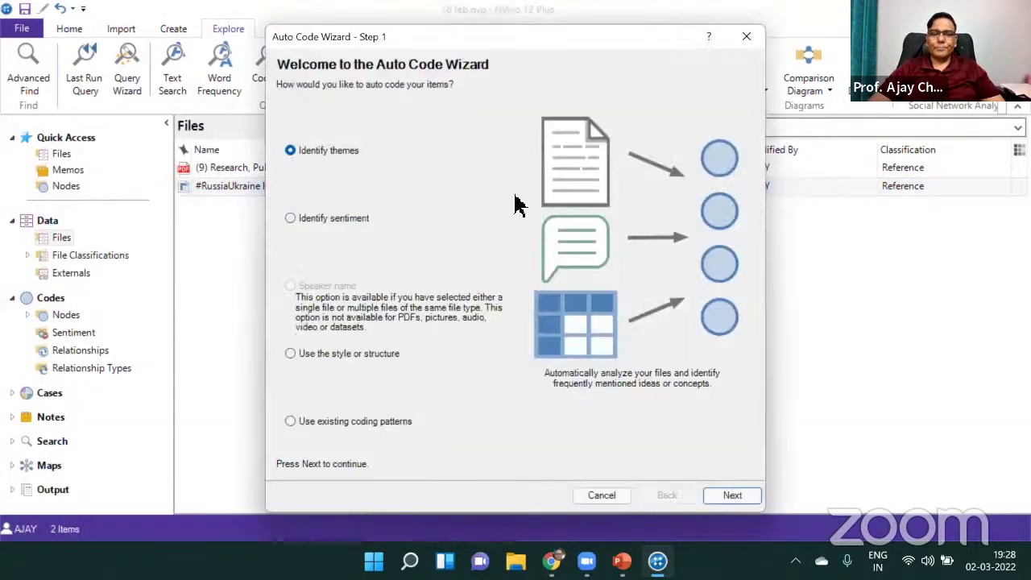
{"action": "left_click", "coordinate": [735, 496]}
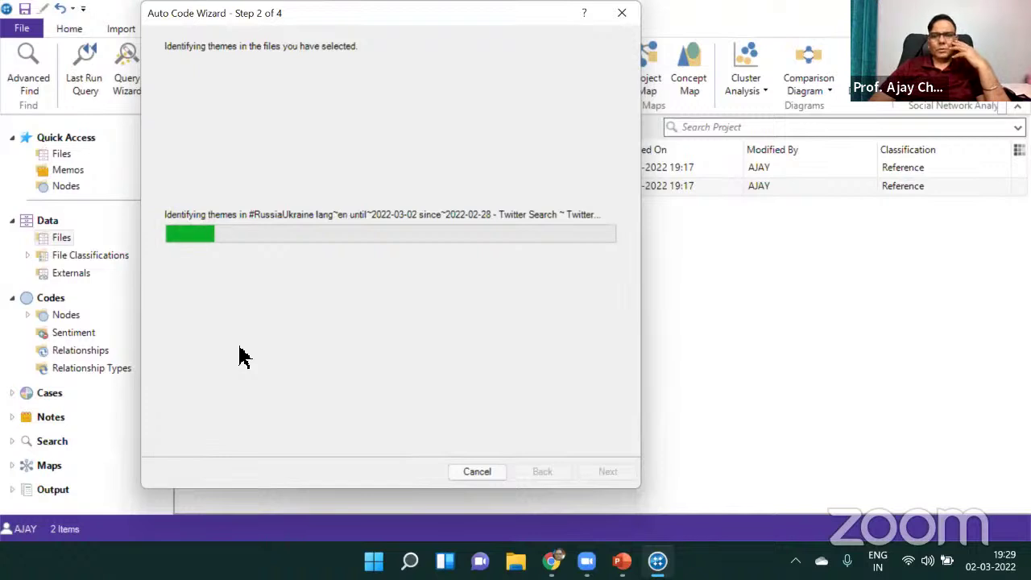
{"action": "left_click", "coordinate": [474, 475]}
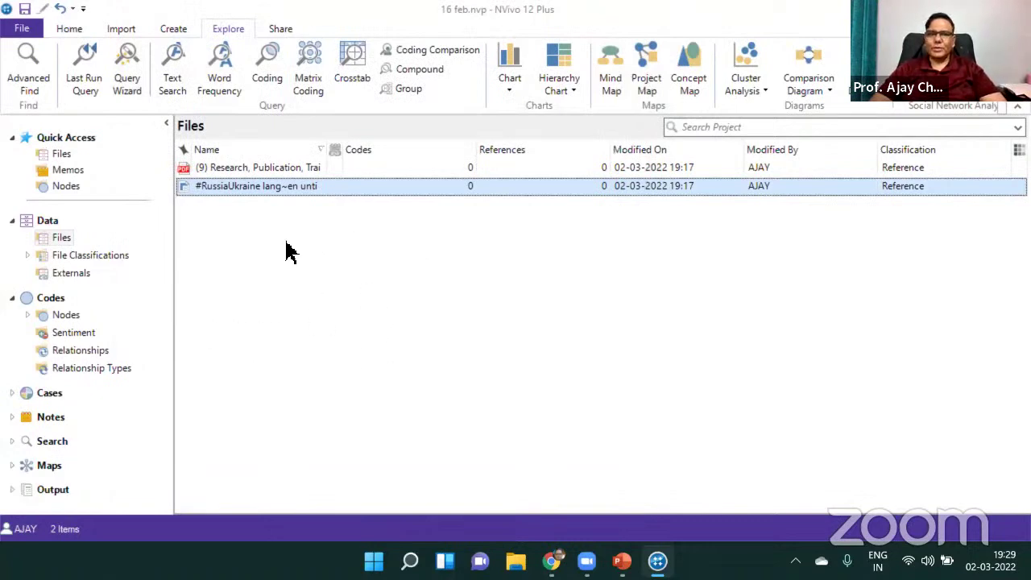
Auto code the #RussiaUkraine dataset to identify sentiment, coding at sentence level
{"action": "right_click", "coordinate": [208, 188]}
{"action": "left_click", "coordinate": [248, 150]}
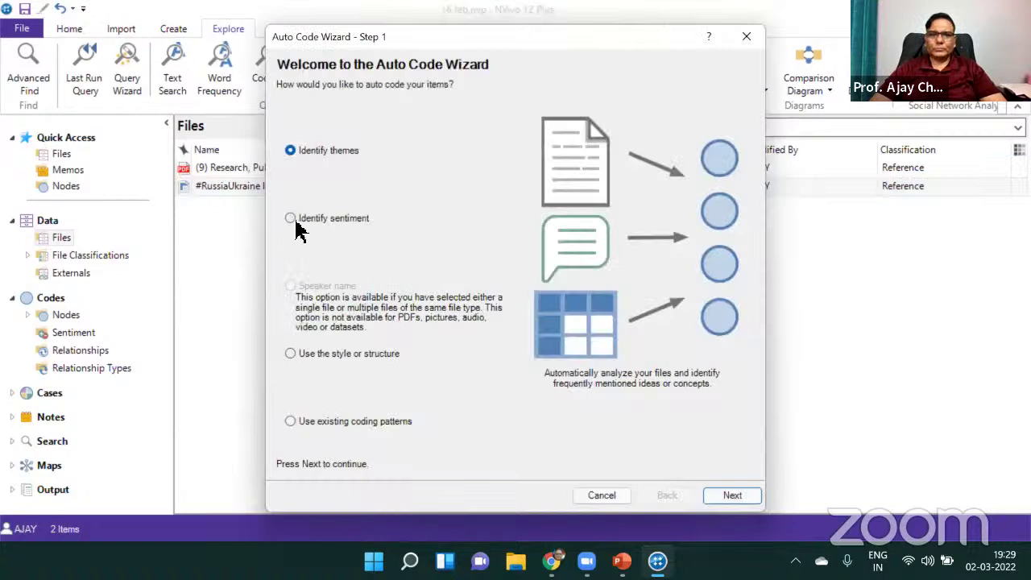
{"action": "left_click", "coordinate": [290, 218]}
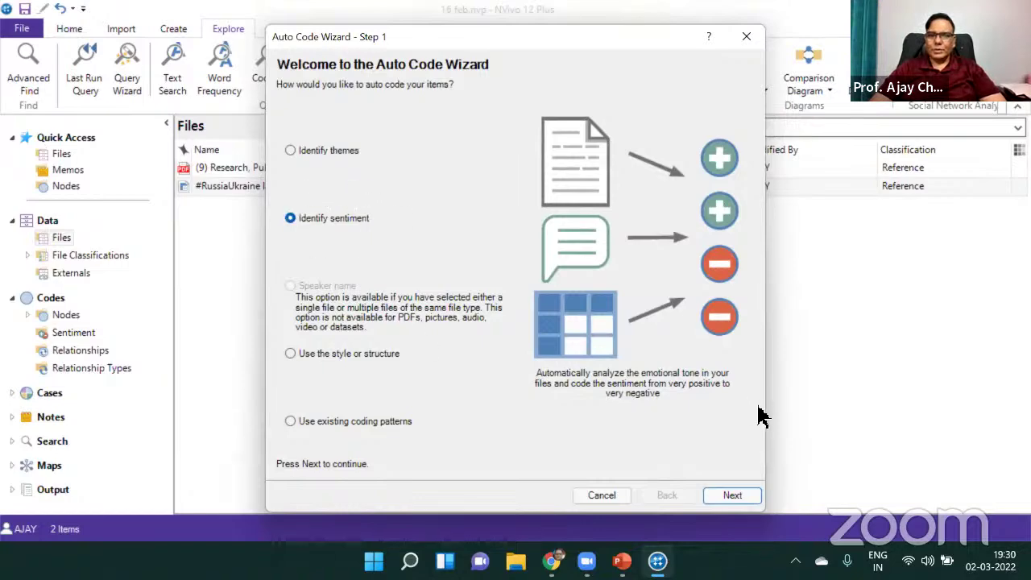
{"action": "left_click", "coordinate": [737, 496]}
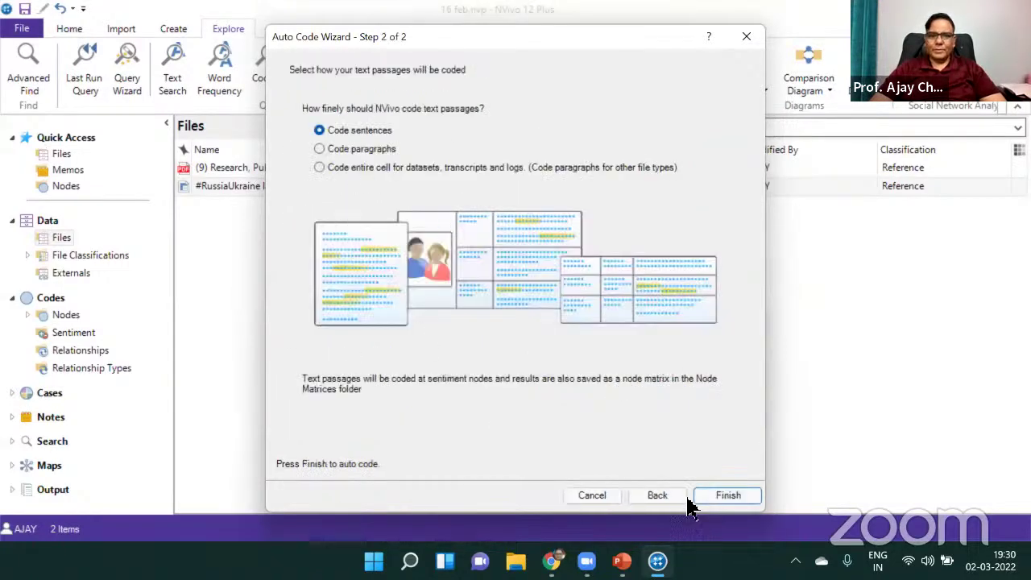
{"action": "left_click", "coordinate": [731, 496]}
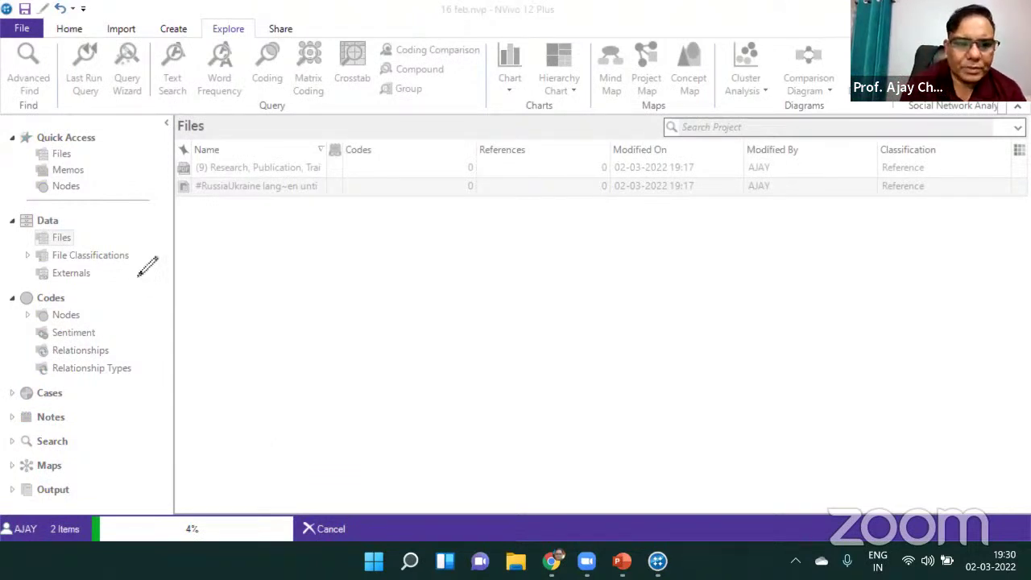
Handwrite the annotations "Sentiment Algorithm" and "Dictionary" over the shared screen
{"action": "mouse_move", "coordinate": [136, 270]}
{"action": "left_mouse_down"}
{"action": "mouse_move", "coordinate": [123, 296]}
{"action": "mouse_move", "coordinate": [284, 240]}
{"action": "left_mouse_up"}
{"action": "mouse_move", "coordinate": [118, 342]}
{"action": "left_mouse_down"}
{"action": "mouse_move", "coordinate": [129, 385]}
{"action": "mouse_move", "coordinate": [149, 343]}
{"action": "mouse_move", "coordinate": [162, 340]}
{"action": "mouse_move", "coordinate": [158, 376]}
{"action": "mouse_move", "coordinate": [171, 341]}
{"action": "mouse_move", "coordinate": [217, 323]}
{"action": "mouse_move", "coordinate": [230, 300]}
{"action": "mouse_move", "coordinate": [295, 313]}
{"action": "left_mouse_up"}
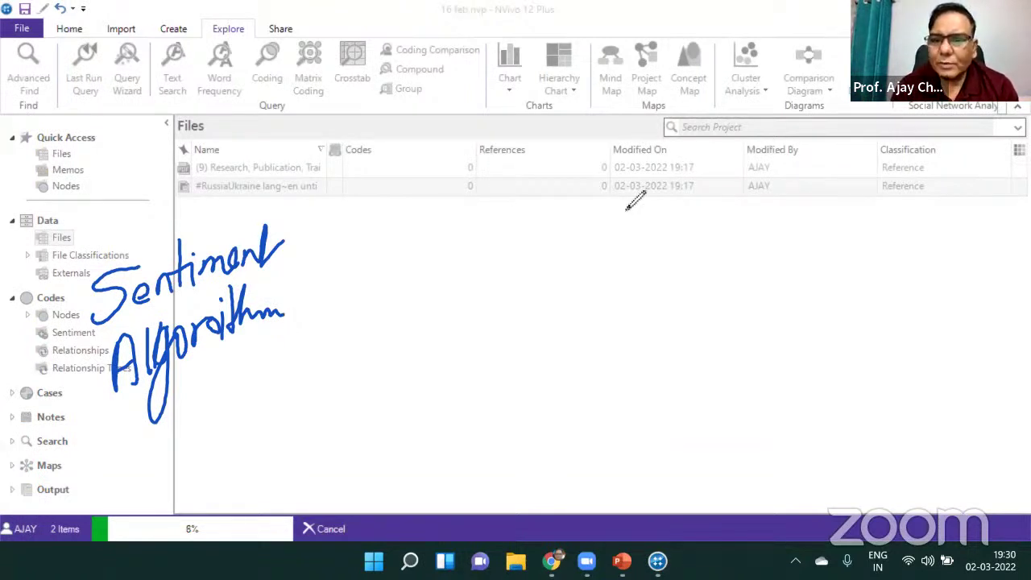
{"action": "mouse_move", "coordinate": [627, 204]}
{"action": "left_mouse_down"}
{"action": "mouse_move", "coordinate": [625, 240]}
{"action": "mouse_move", "coordinate": [664, 237]}
{"action": "left_mouse_up"}
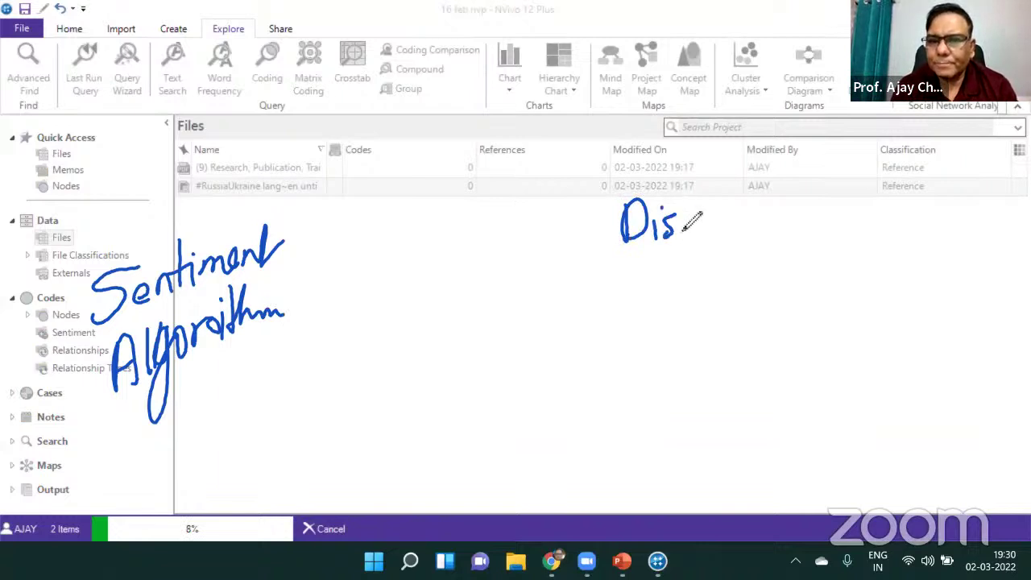
{"action": "mouse_move", "coordinate": [694, 192]}
{"action": "left_mouse_down"}
{"action": "mouse_move", "coordinate": [687, 234]}
{"action": "mouse_move", "coordinate": [712, 208]}
{"action": "mouse_move", "coordinate": [714, 237]}
{"action": "mouse_move", "coordinate": [730, 219]}
{"action": "mouse_move", "coordinate": [753, 235]}
{"action": "mouse_move", "coordinate": [784, 234]}
{"action": "mouse_move", "coordinate": [798, 210]}
{"action": "left_mouse_up"}
{"action": "left_click_drag", "start_coordinate": [805, 211], "coordinate": [815, 245]}
Draw four downward arrows branching from the handwritten word "Dictionary"
{"action": "mouse_move", "coordinate": [702, 256]}
{"action": "left_mouse_down"}
{"action": "mouse_move", "coordinate": [674, 277]}
{"action": "mouse_move", "coordinate": [463, 287]}
{"action": "mouse_move", "coordinate": [456, 334]}
{"action": "left_mouse_up"}
{"action": "left_click_drag", "start_coordinate": [617, 278], "coordinate": [611, 327]}
{"action": "mouse_move", "coordinate": [701, 270]}
{"action": "left_mouse_down"}
{"action": "mouse_move", "coordinate": [752, 276]}
{"action": "mouse_move", "coordinate": [750, 330]}
{"action": "left_mouse_up"}
{"action": "mouse_move", "coordinate": [752, 275]}
{"action": "left_mouse_down"}
{"action": "mouse_move", "coordinate": [889, 255]}
{"action": "mouse_move", "coordinate": [906, 314]}
{"action": "left_mouse_up"}
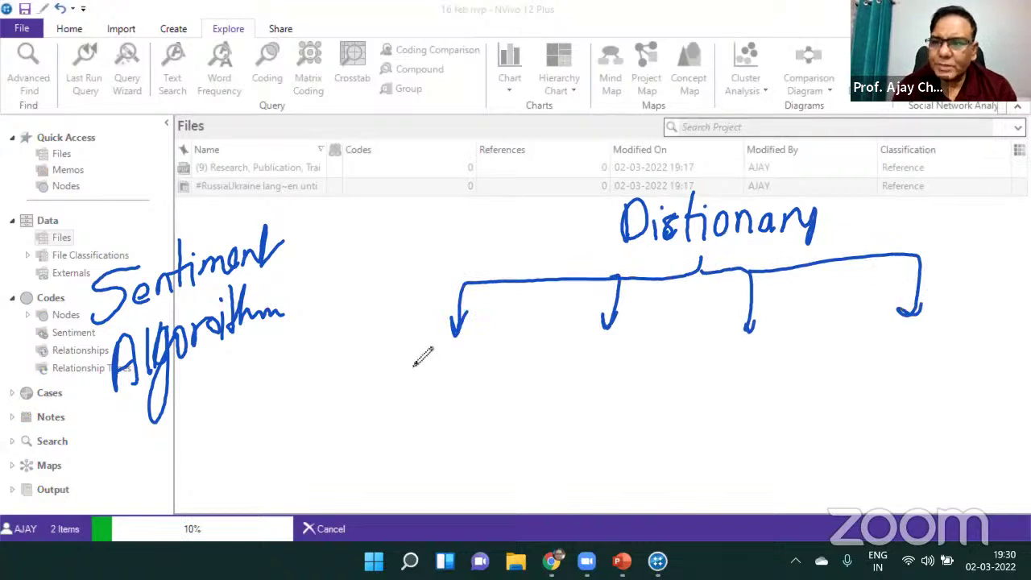
Handwrite the labels "Highly +", "Mod +", "Mod −" and "Highly −" beneath the four arrows under "Dictionary"
{"action": "left_click", "coordinate": [392, 352]}
{"action": "mouse_move", "coordinate": [391, 352]}
{"action": "left_mouse_down"}
{"action": "mouse_move", "coordinate": [417, 352]}
{"action": "mouse_move", "coordinate": [421, 368]}
{"action": "mouse_move", "coordinate": [428, 350]}
{"action": "mouse_move", "coordinate": [467, 355]}
{"action": "mouse_move", "coordinate": [451, 407]}
{"action": "mouse_move", "coordinate": [409, 468]}
{"action": "mouse_move", "coordinate": [465, 431]}
{"action": "left_mouse_up"}
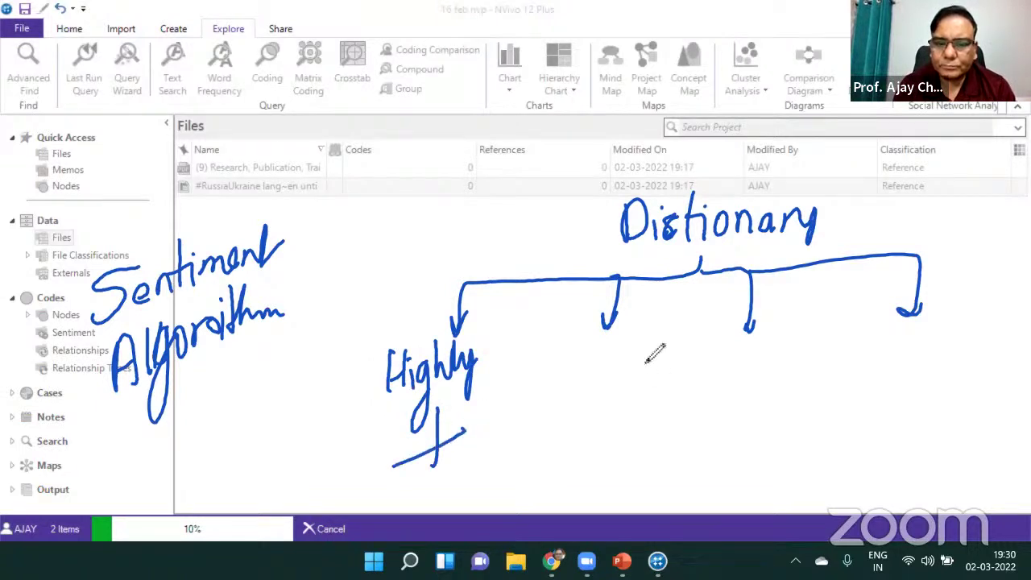
{"action": "mouse_move", "coordinate": [555, 375]}
{"action": "left_mouse_down"}
{"action": "mouse_move", "coordinate": [586, 367]}
{"action": "mouse_move", "coordinate": [617, 322]}
{"action": "mouse_move", "coordinate": [627, 355]}
{"action": "left_mouse_up"}
{"action": "mouse_move", "coordinate": [590, 401]}
{"action": "left_mouse_down"}
{"action": "mouse_move", "coordinate": [591, 449]}
{"action": "mouse_move", "coordinate": [627, 415]}
{"action": "left_mouse_up"}
{"action": "mouse_move", "coordinate": [740, 353]}
{"action": "left_mouse_down"}
{"action": "mouse_move", "coordinate": [809, 318]}
{"action": "mouse_move", "coordinate": [815, 359]}
{"action": "left_mouse_up"}
{"action": "left_click_drag", "start_coordinate": [731, 455], "coordinate": [773, 427]}
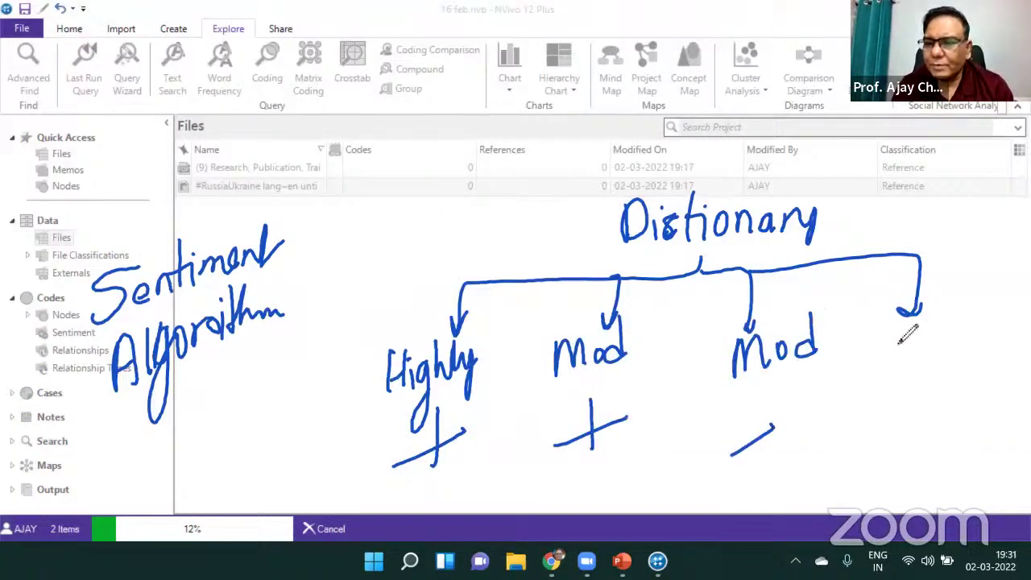
{"action": "left_click_drag", "start_coordinate": [883, 323], "coordinate": [882, 371]}
{"action": "left_click_drag", "start_coordinate": [882, 348], "coordinate": [905, 342]}
{"action": "mouse_move", "coordinate": [906, 322]}
{"action": "left_mouse_down"}
{"action": "mouse_move", "coordinate": [906, 364]}
{"action": "mouse_move", "coordinate": [917, 356]}
{"action": "mouse_move", "coordinate": [931, 405]}
{"action": "left_mouse_up"}
{"action": "left_click_drag", "start_coordinate": [952, 297], "coordinate": [969, 353]}
{"action": "left_click_drag", "start_coordinate": [867, 445], "coordinate": [903, 420]}
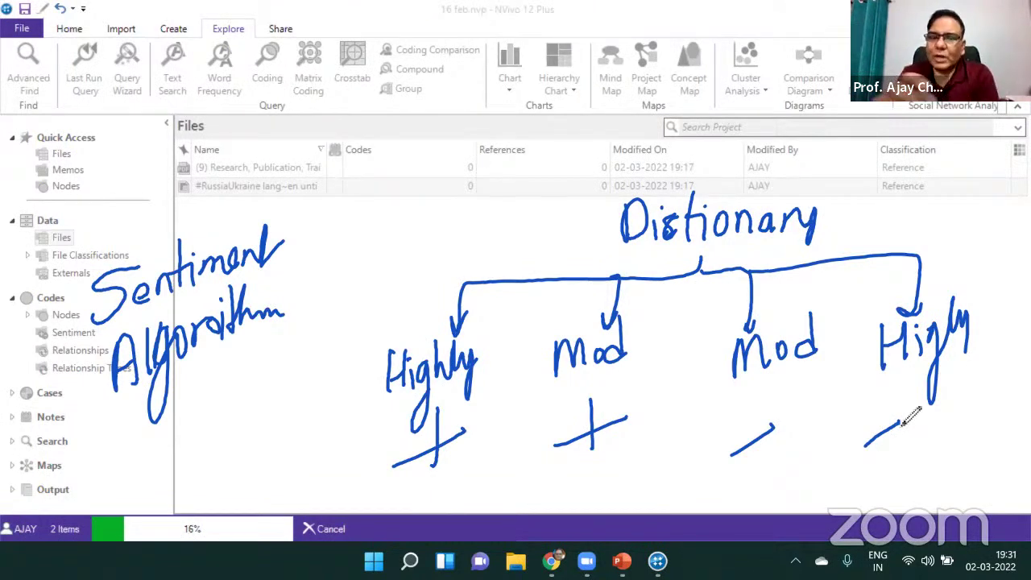
Circle each of the four handwritten category labels below the arrows
{"action": "mouse_move", "coordinate": [466, 324]}
{"action": "left_mouse_down"}
{"action": "mouse_move", "coordinate": [351, 374]}
{"action": "mouse_move", "coordinate": [371, 421]}
{"action": "mouse_move", "coordinate": [394, 337]}
{"action": "left_mouse_up"}
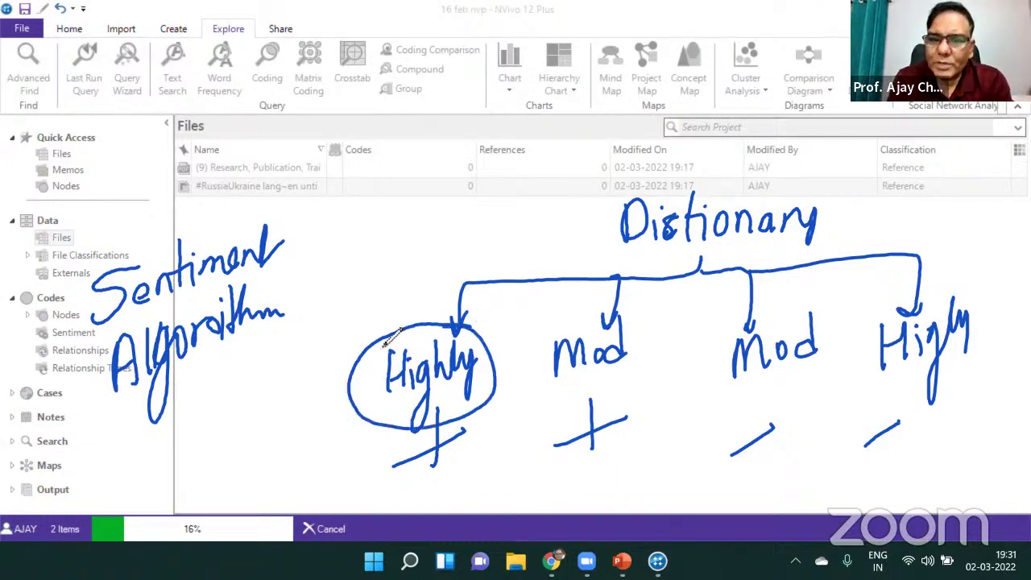
{"action": "left_click_drag", "start_coordinate": [637, 317], "coordinate": [593, 318]}
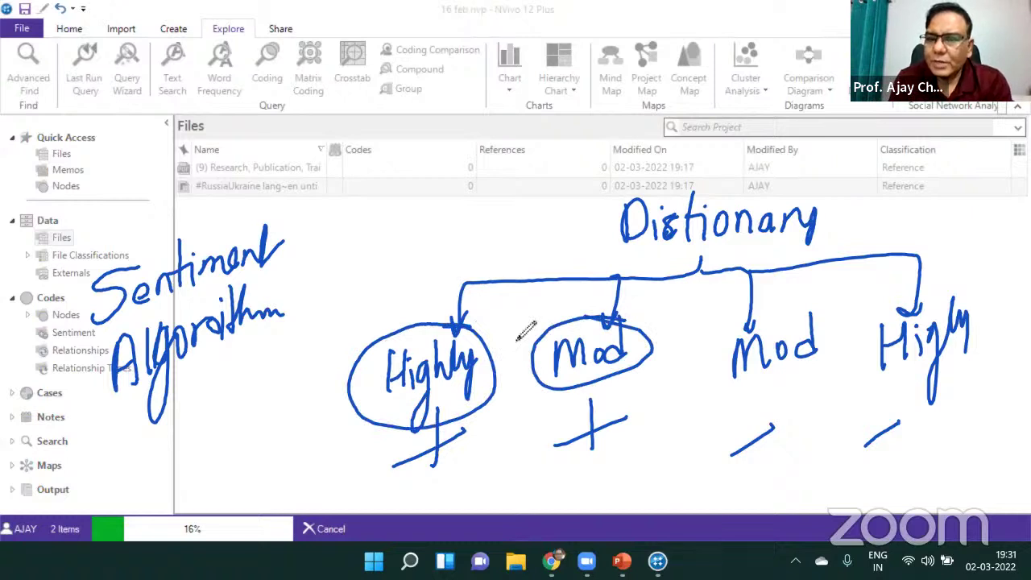
{"action": "mouse_move", "coordinate": [819, 306]}
{"action": "left_mouse_down"}
{"action": "mouse_move", "coordinate": [739, 312]}
{"action": "mouse_move", "coordinate": [835, 362]}
{"action": "mouse_move", "coordinate": [722, 316]}
{"action": "left_mouse_up"}
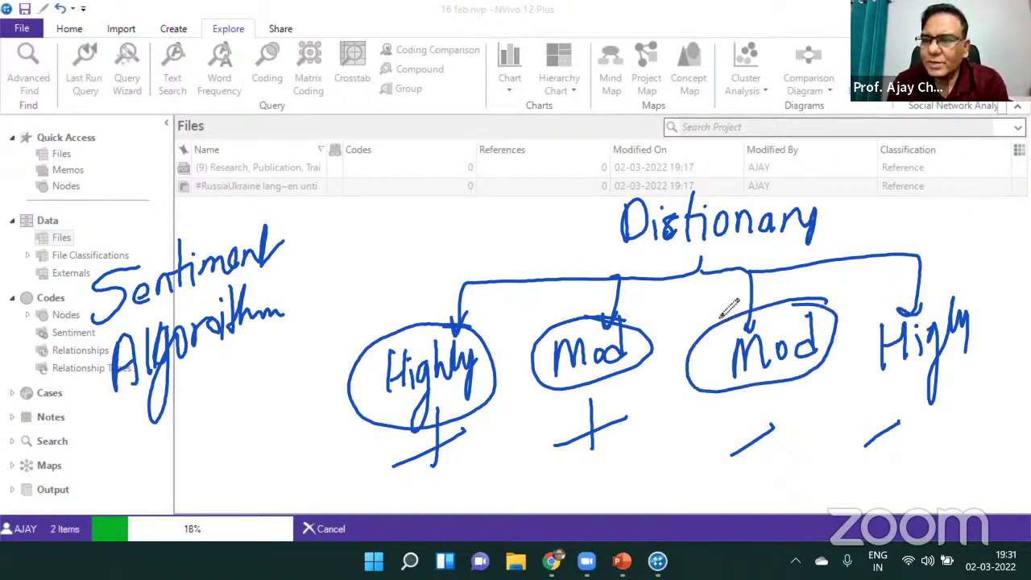
{"action": "mouse_move", "coordinate": [967, 293]}
{"action": "left_mouse_down"}
{"action": "mouse_move", "coordinate": [903, 296]}
{"action": "mouse_move", "coordinate": [919, 296]}
{"action": "left_mouse_up"}
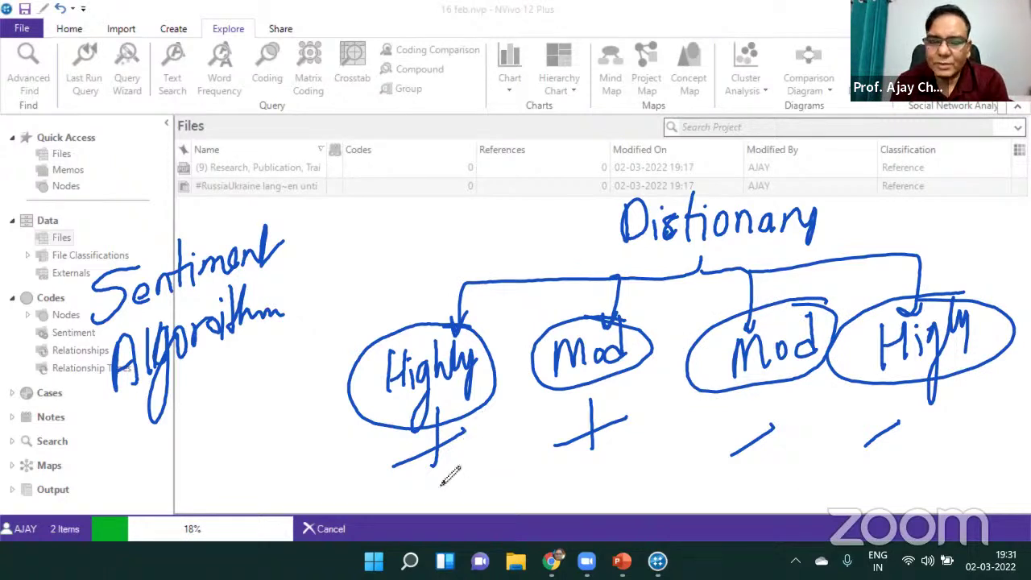
Handwrite 200, 3000, 2000 and 4000 under the four categories and draw one line through all the numbers
{"action": "mouse_move", "coordinate": [408, 479]}
{"action": "left_mouse_down"}
{"action": "mouse_move", "coordinate": [437, 504]}
{"action": "mouse_move", "coordinate": [451, 478]}
{"action": "mouse_move", "coordinate": [469, 479]}
{"action": "left_mouse_up"}
{"action": "left_click_drag", "start_coordinate": [556, 474], "coordinate": [556, 508]}
{"action": "mouse_move", "coordinate": [611, 476]}
{"action": "left_mouse_down"}
{"action": "mouse_move", "coordinate": [604, 495]}
{"action": "mouse_move", "coordinate": [606, 479]}
{"action": "left_mouse_up"}
{"action": "left_click_drag", "start_coordinate": [664, 463], "coordinate": [662, 464]}
{"action": "mouse_move", "coordinate": [731, 457]}
{"action": "left_mouse_down"}
{"action": "mouse_move", "coordinate": [774, 482]}
{"action": "mouse_move", "coordinate": [777, 468]}
{"action": "mouse_move", "coordinate": [796, 462]}
{"action": "left_mouse_up"}
{"action": "mouse_move", "coordinate": [819, 459]}
{"action": "left_mouse_down"}
{"action": "mouse_move", "coordinate": [909, 472]}
{"action": "mouse_move", "coordinate": [985, 448]}
{"action": "left_mouse_up"}
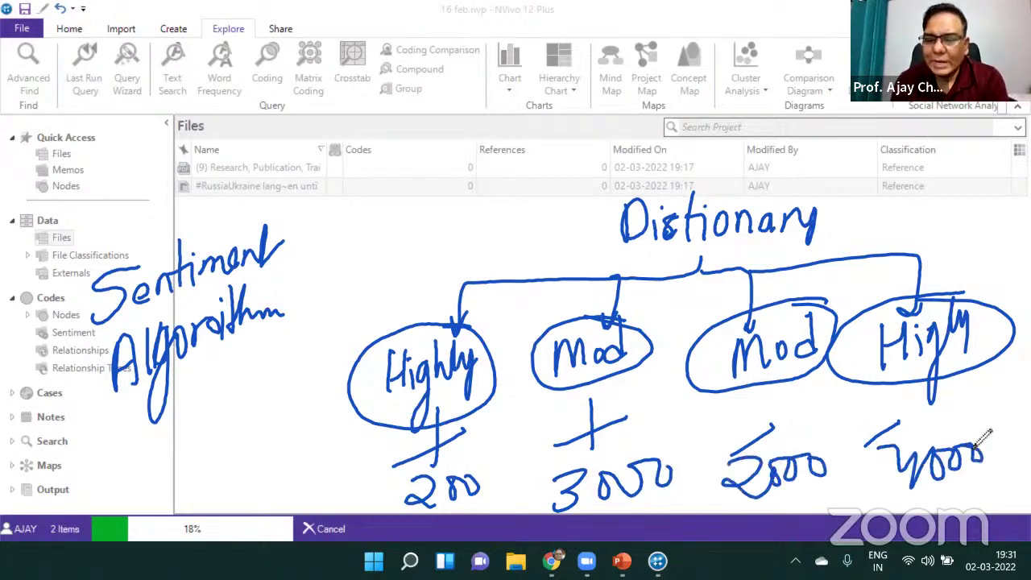
{"action": "left_click_drag", "start_coordinate": [407, 503], "coordinate": [981, 443]}
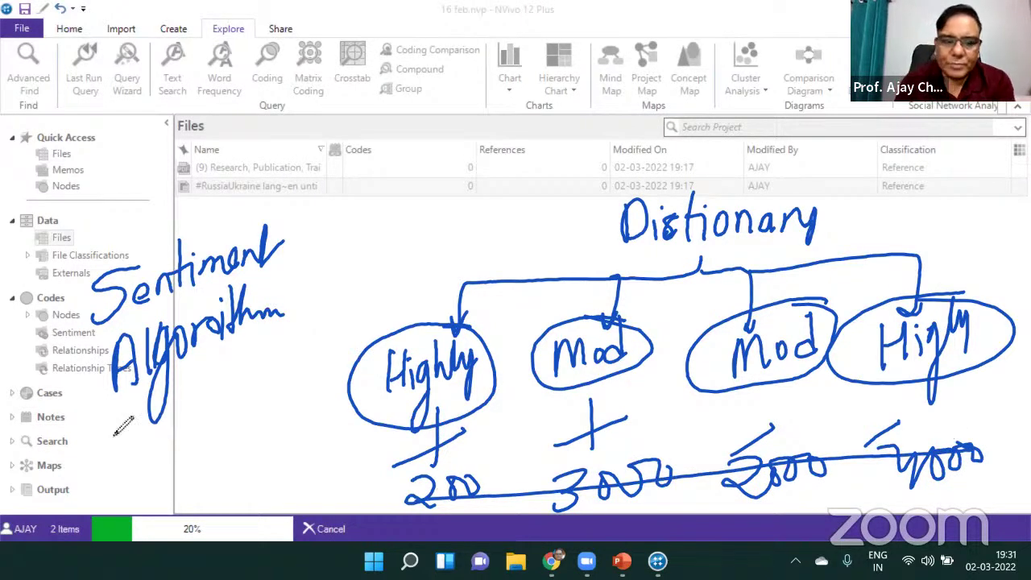
Handwrite "SI =" with 30% × H+ and 20 × M+, followed by a slash and the 30- and 20-weighted negative terms
{"action": "mouse_move", "coordinate": [136, 435]}
{"action": "left_mouse_down"}
{"action": "mouse_move", "coordinate": [79, 493]}
{"action": "mouse_move", "coordinate": [125, 487]}
{"action": "left_mouse_up"}
{"action": "left_click_drag", "start_coordinate": [158, 448], "coordinate": [175, 448]}
{"action": "left_click_drag", "start_coordinate": [160, 457], "coordinate": [178, 457]}
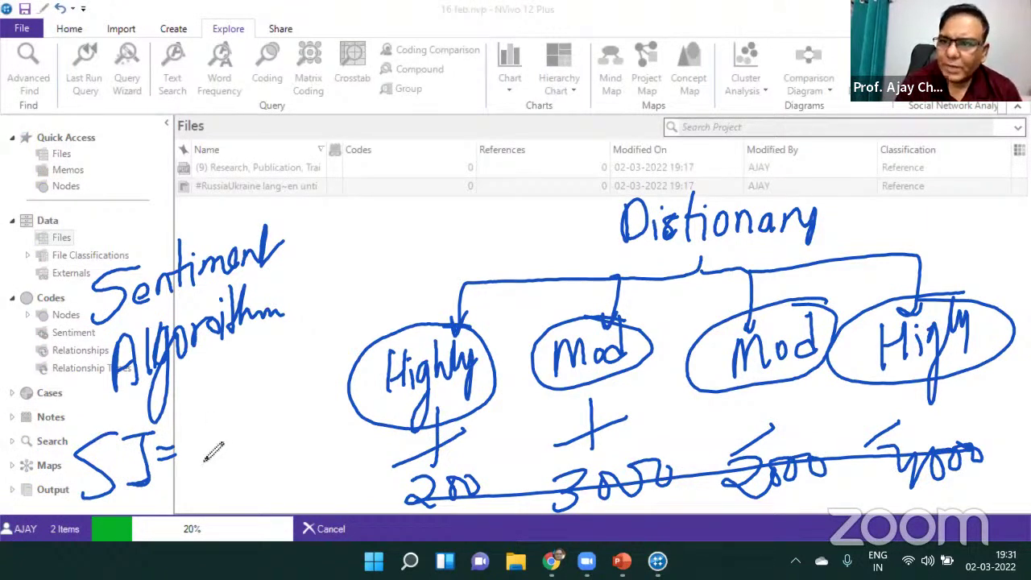
{"action": "mouse_move", "coordinate": [183, 456]}
{"action": "left_mouse_down"}
{"action": "mouse_move", "coordinate": [199, 467]}
{"action": "mouse_move", "coordinate": [187, 493]}
{"action": "mouse_move", "coordinate": [212, 467]}
{"action": "mouse_move", "coordinate": [219, 485]}
{"action": "mouse_move", "coordinate": [265, 475]}
{"action": "left_mouse_up"}
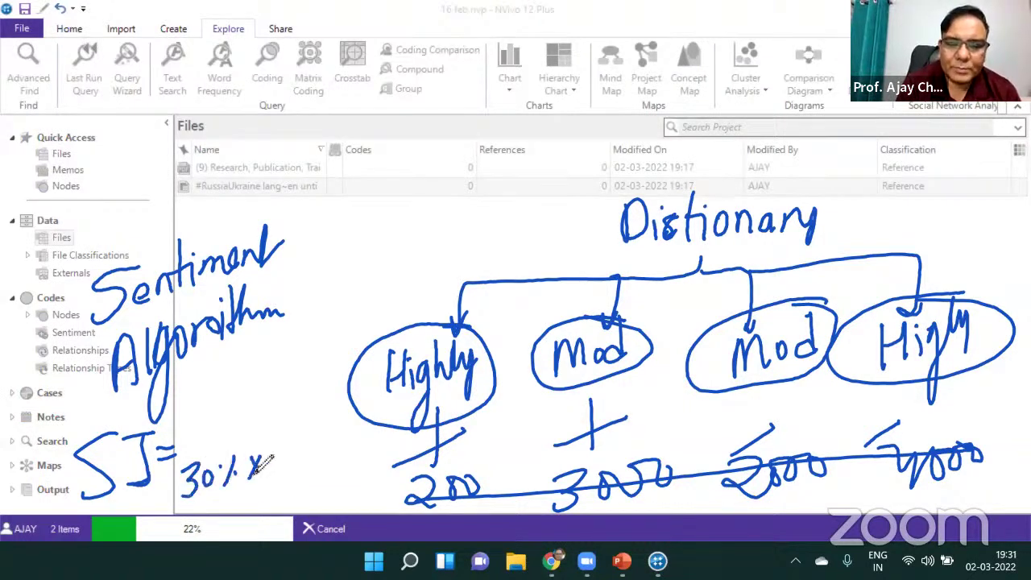
{"action": "mouse_move", "coordinate": [285, 438]}
{"action": "left_mouse_down"}
{"action": "mouse_move", "coordinate": [291, 473]}
{"action": "mouse_move", "coordinate": [311, 453]}
{"action": "left_mouse_up"}
{"action": "mouse_move", "coordinate": [313, 435]}
{"action": "left_mouse_down"}
{"action": "mouse_move", "coordinate": [313, 467]}
{"action": "mouse_move", "coordinate": [321, 462]}
{"action": "left_mouse_up"}
{"action": "left_click_drag", "start_coordinate": [311, 448], "coordinate": [327, 446]}
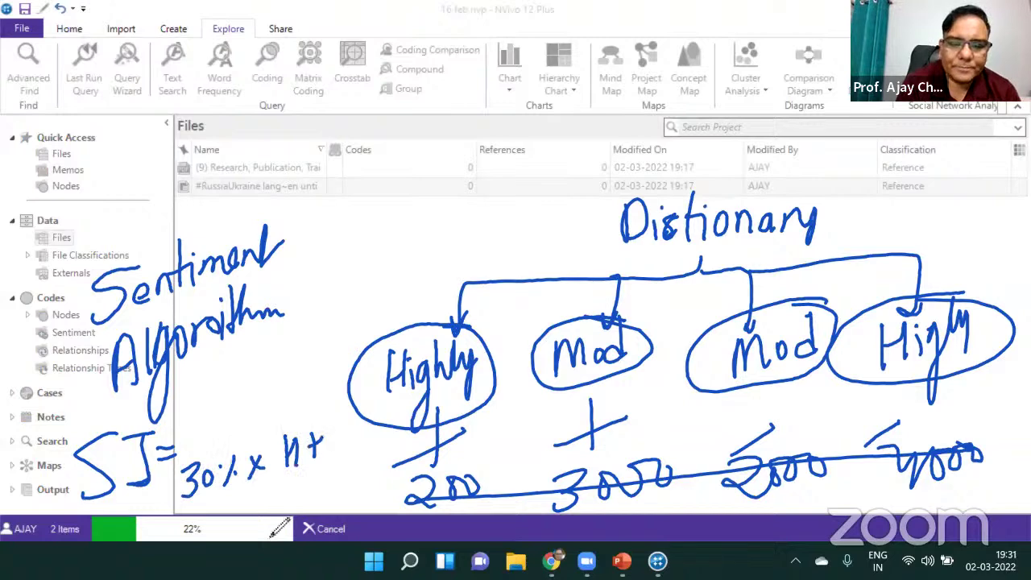
{"action": "left_click_drag", "start_coordinate": [224, 485], "coordinate": [243, 506]}
{"action": "left_click_drag", "start_coordinate": [258, 488], "coordinate": [290, 499]}
{"action": "mouse_move", "coordinate": [290, 484]}
{"action": "left_mouse_down"}
{"action": "mouse_move", "coordinate": [275, 501]}
{"action": "mouse_move", "coordinate": [326, 487]}
{"action": "mouse_move", "coordinate": [355, 461]}
{"action": "mouse_move", "coordinate": [349, 500]}
{"action": "left_mouse_up"}
{"action": "mouse_move", "coordinate": [385, 458]}
{"action": "left_mouse_down"}
{"action": "mouse_move", "coordinate": [328, 512]}
{"action": "mouse_move", "coordinate": [379, 504]}
{"action": "left_mouse_up"}
{"action": "mouse_move", "coordinate": [392, 492]}
{"action": "left_mouse_down"}
{"action": "mouse_move", "coordinate": [414, 483]}
{"action": "mouse_move", "coordinate": [419, 465]}
{"action": "mouse_move", "coordinate": [438, 481]}
{"action": "mouse_move", "coordinate": [471, 442]}
{"action": "mouse_move", "coordinate": [485, 458]}
{"action": "mouse_move", "coordinate": [506, 429]}
{"action": "mouse_move", "coordinate": [526, 432]}
{"action": "mouse_move", "coordinate": [544, 409]}
{"action": "mouse_move", "coordinate": [543, 425]}
{"action": "mouse_move", "coordinate": [615, 383]}
{"action": "left_mouse_up"}
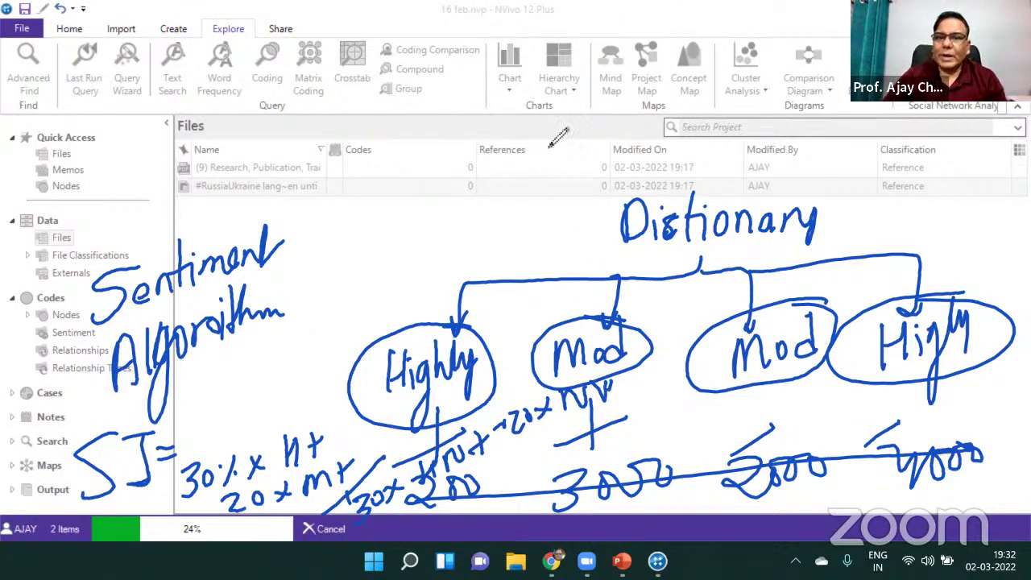
Clear the annotations and handwrite "SI =" with the numerator ".3 × H+ + .2 × M+" above a fraction line
{"action": "left_click", "coordinate": [584, 24]}
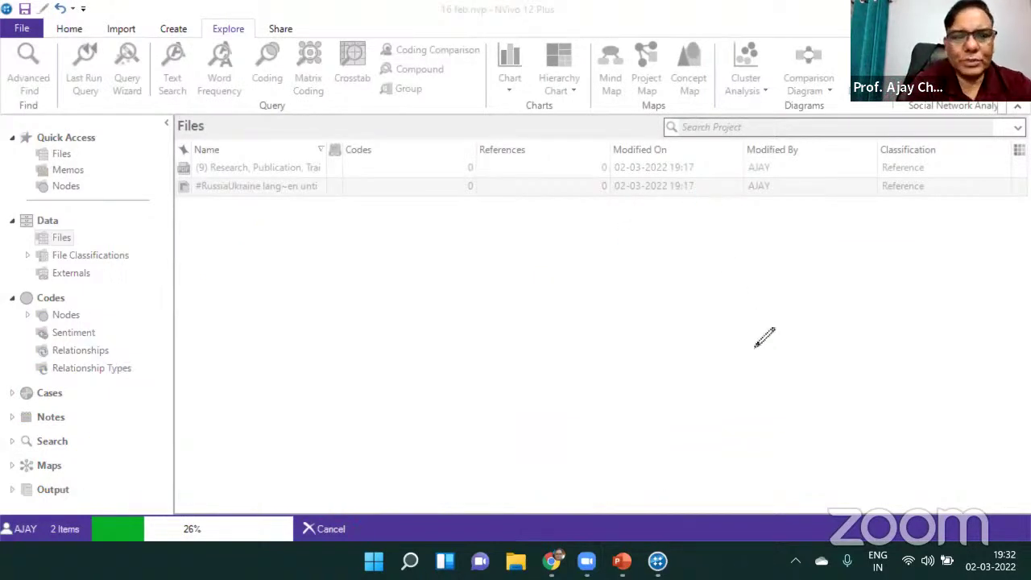
{"action": "mouse_move", "coordinate": [230, 231]}
{"action": "left_mouse_down"}
{"action": "mouse_move", "coordinate": [209, 230]}
{"action": "mouse_move", "coordinate": [199, 274]}
{"action": "mouse_move", "coordinate": [272, 230]}
{"action": "left_mouse_up"}
{"action": "mouse_move", "coordinate": [254, 231]}
{"action": "left_mouse_down"}
{"action": "mouse_move", "coordinate": [259, 266]}
{"action": "mouse_move", "coordinate": [237, 273]}
{"action": "left_mouse_up"}
{"action": "left_click_drag", "start_coordinate": [295, 250], "coordinate": [318, 250]}
{"action": "left_click_drag", "start_coordinate": [295, 259], "coordinate": [317, 260]}
{"action": "left_click", "coordinate": [390, 230]}
{"action": "left_click_drag", "start_coordinate": [403, 213], "coordinate": [404, 242]}
{"action": "left_click_drag", "start_coordinate": [457, 217], "coordinate": [481, 242]}
{"action": "left_click_drag", "start_coordinate": [481, 216], "coordinate": [457, 243]}
{"action": "mouse_move", "coordinate": [509, 206]}
{"action": "left_mouse_down"}
{"action": "mouse_move", "coordinate": [517, 240]}
{"action": "mouse_move", "coordinate": [536, 218]}
{"action": "left_mouse_up"}
{"action": "left_click_drag", "start_coordinate": [536, 201], "coordinate": [536, 237]}
{"action": "mouse_move", "coordinate": [568, 206]}
{"action": "left_mouse_down"}
{"action": "mouse_move", "coordinate": [568, 235]}
{"action": "mouse_move", "coordinate": [586, 214]}
{"action": "left_mouse_up"}
{"action": "left_click_drag", "start_coordinate": [654, 206], "coordinate": [654, 238]}
{"action": "mouse_move", "coordinate": [639, 220]}
{"action": "left_mouse_down"}
{"action": "mouse_move", "coordinate": [705, 219]}
{"action": "mouse_move", "coordinate": [793, 229]}
{"action": "left_mouse_up"}
{"action": "left_click", "coordinate": [687, 220]}
{"action": "mouse_move", "coordinate": [793, 209]}
{"action": "left_mouse_down"}
{"action": "mouse_move", "coordinate": [769, 229]}
{"action": "mouse_move", "coordinate": [833, 208]}
{"action": "mouse_move", "coordinate": [842, 230]}
{"action": "left_mouse_up"}
{"action": "mouse_move", "coordinate": [886, 201]}
{"action": "left_mouse_down"}
{"action": "mouse_move", "coordinate": [886, 231]}
{"action": "mouse_move", "coordinate": [900, 212]}
{"action": "left_mouse_up"}
{"action": "left_click_drag", "start_coordinate": [385, 274], "coordinate": [935, 246]}
Handwrite the denominator ".3 × H− + .2 × M−" under the fraction line and draw an empty circle below the formula
{"action": "left_click", "coordinate": [394, 317]}
{"action": "left_click_drag", "start_coordinate": [403, 301], "coordinate": [402, 339]}
{"action": "left_click_drag", "start_coordinate": [465, 307], "coordinate": [477, 326]}
{"action": "left_click_drag", "start_coordinate": [518, 286], "coordinate": [516, 335]}
{"action": "left_click_drag", "start_coordinate": [519, 316], "coordinate": [538, 310]}
{"action": "left_click_drag", "start_coordinate": [539, 286], "coordinate": [541, 330]}
{"action": "mouse_move", "coordinate": [556, 309]}
{"action": "left_mouse_down"}
{"action": "mouse_move", "coordinate": [598, 304]}
{"action": "mouse_move", "coordinate": [642, 322]}
{"action": "mouse_move", "coordinate": [658, 306]}
{"action": "left_mouse_up"}
{"action": "left_click", "coordinate": [714, 311]}
{"action": "mouse_move", "coordinate": [725, 292]}
{"action": "left_mouse_down"}
{"action": "mouse_move", "coordinate": [753, 314]}
{"action": "mouse_move", "coordinate": [794, 313]}
{"action": "left_mouse_up"}
{"action": "left_click_drag", "start_coordinate": [797, 285], "coordinate": [782, 319]}
{"action": "mouse_move", "coordinate": [826, 282]}
{"action": "left_mouse_down"}
{"action": "mouse_move", "coordinate": [822, 321]}
{"action": "mouse_move", "coordinate": [901, 294]}
{"action": "left_mouse_up"}
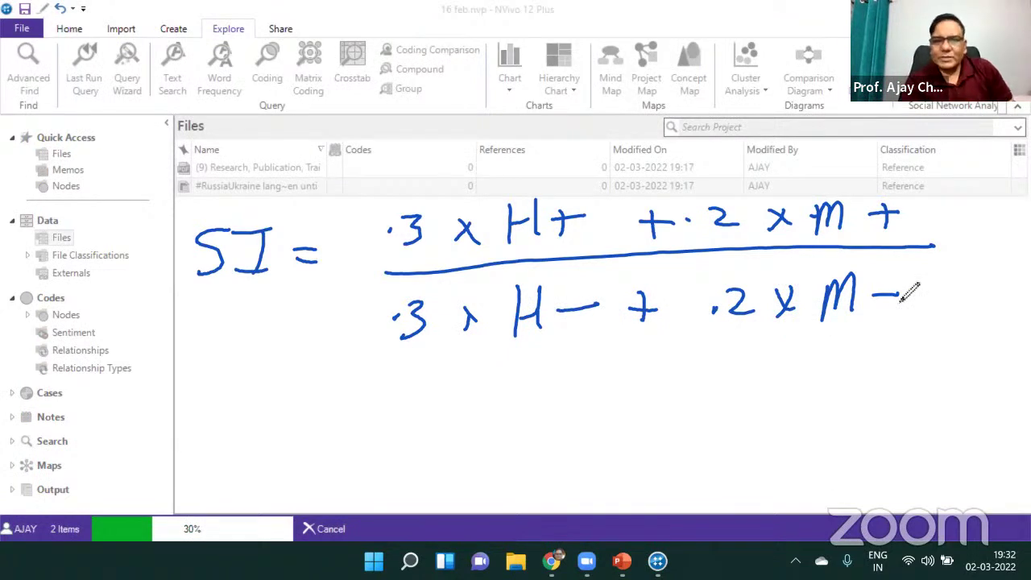
{"action": "left_click_drag", "start_coordinate": [313, 412], "coordinate": [307, 411]}
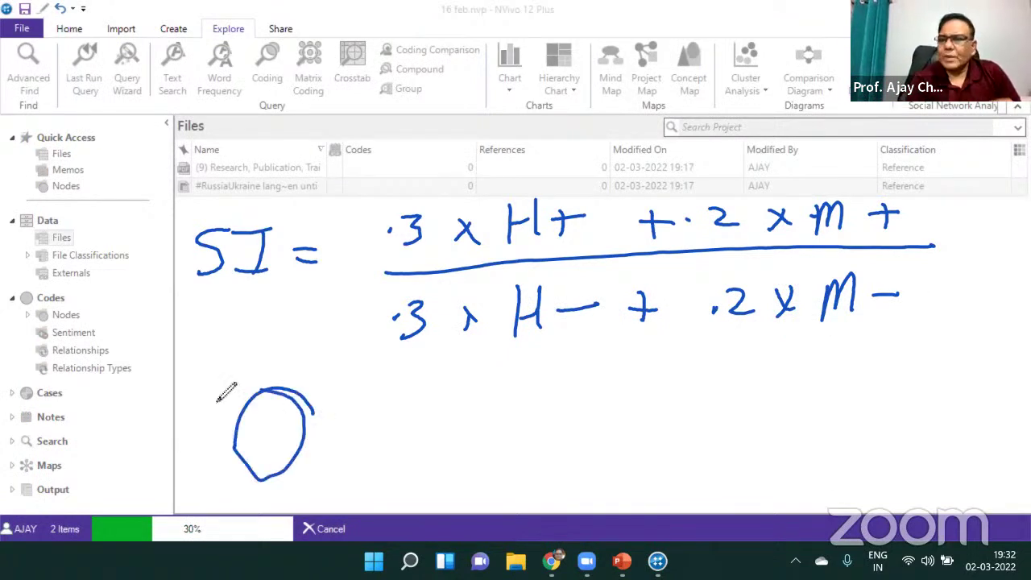
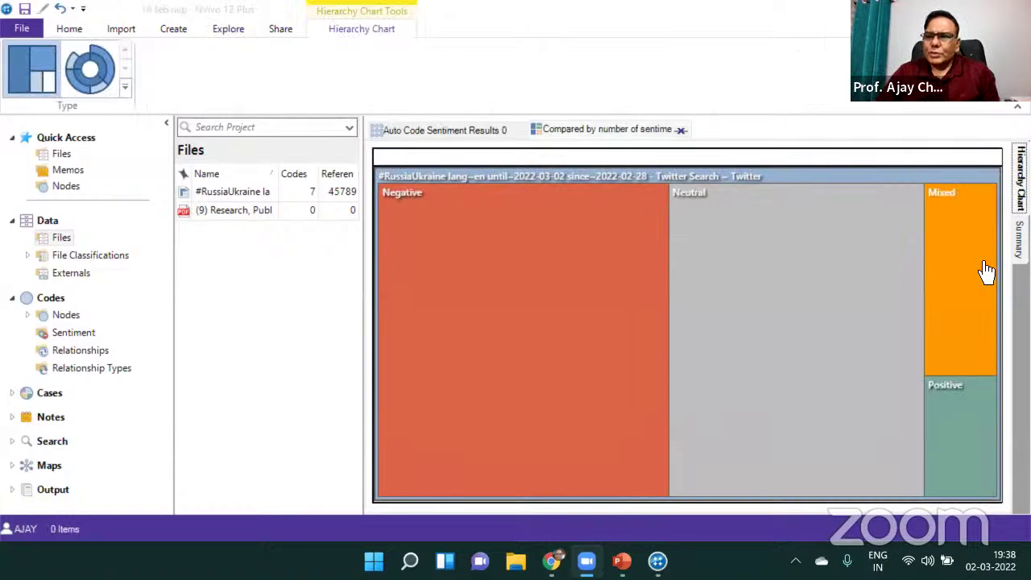
Show the auto code sentiment results as a 3D column chart, rotate it, and compare it with the hierarchy chart
{"action": "left_click", "coordinate": [445, 133]}
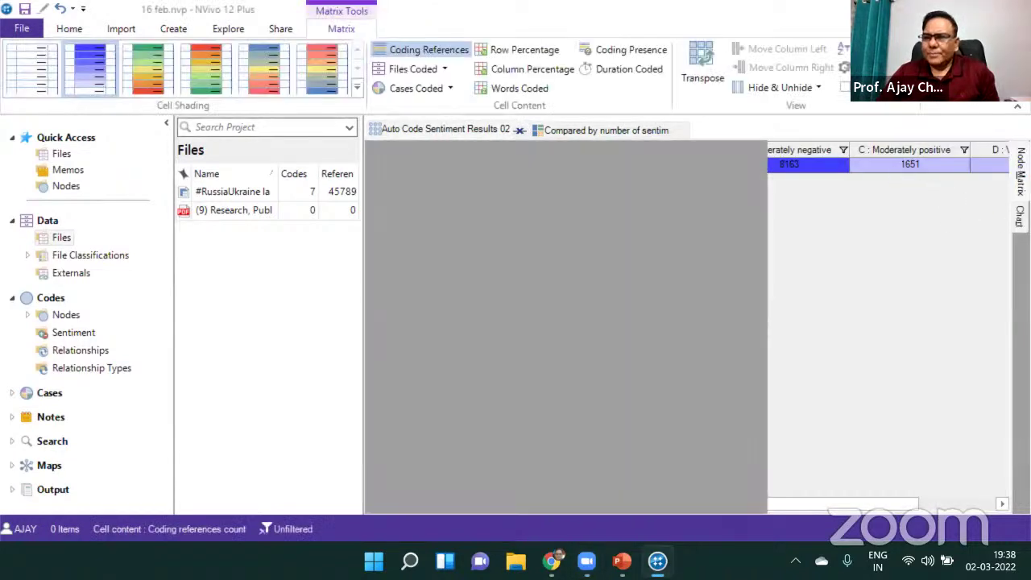
{"action": "left_click", "coordinate": [1018, 216]}
{"action": "left_click_drag", "start_coordinate": [766, 267], "coordinate": [748, 289]}
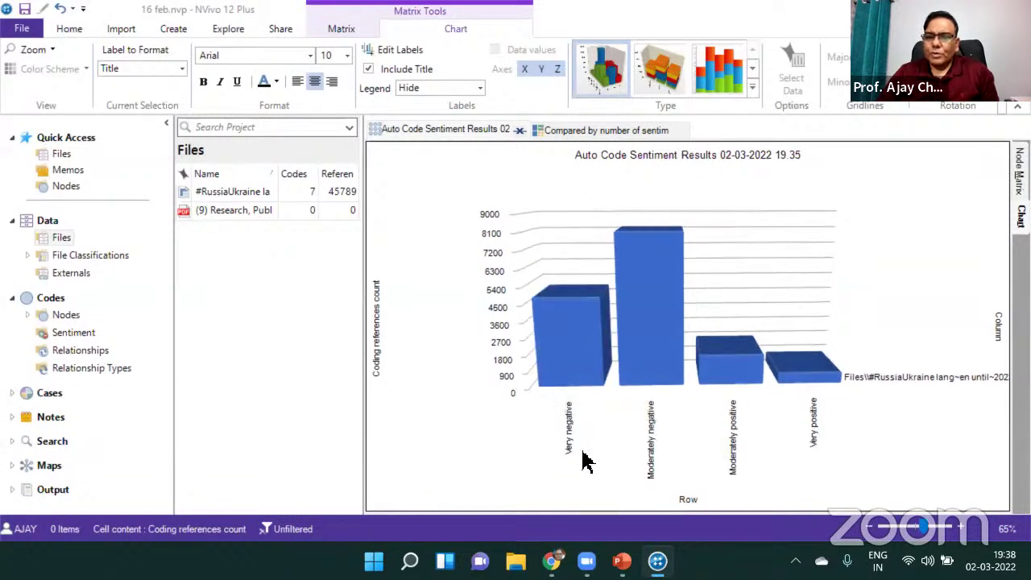
{"action": "mouse_move", "coordinate": [573, 346]}
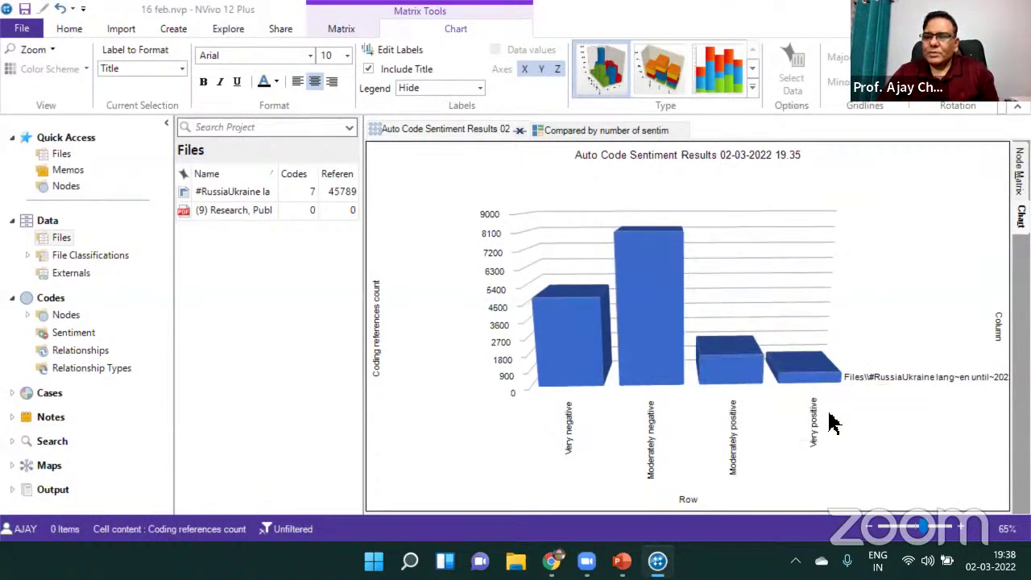
{"action": "mouse_move", "coordinate": [811, 379]}
{"action": "left_click_drag", "start_coordinate": [707, 299], "coordinate": [675, 221]}
{"action": "left_click", "coordinate": [574, 132]}
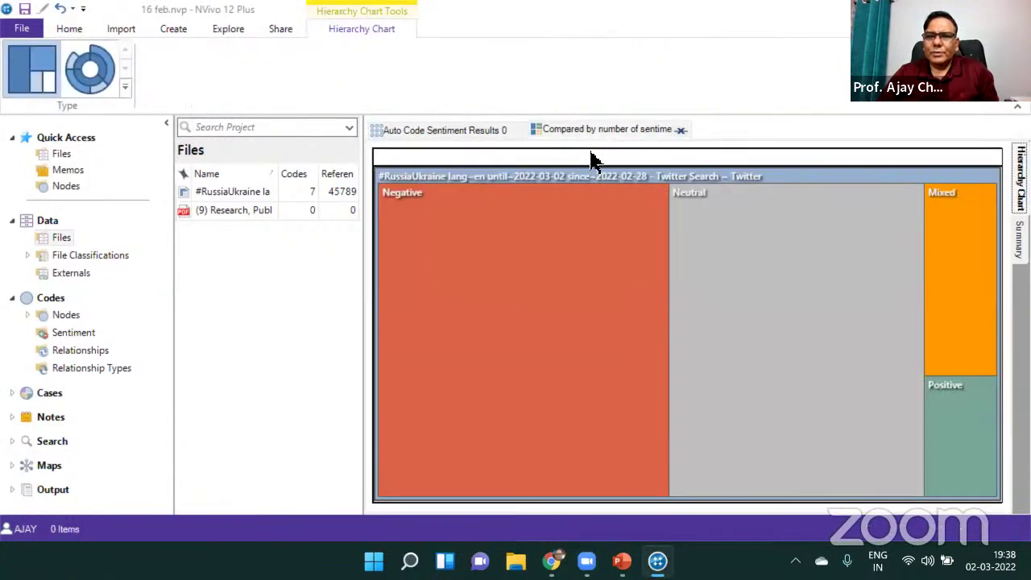
{"action": "left_click", "coordinate": [436, 131]}
{"action": "mouse_move", "coordinate": [646, 290]}
{"action": "mouse_move", "coordinate": [737, 355]}
{"action": "left_mouse_down"}
{"action": "mouse_move", "coordinate": [748, 341]}
{"action": "mouse_move", "coordinate": [737, 330]}
{"action": "mouse_move", "coordinate": [749, 338]}
{"action": "mouse_move", "coordinate": [742, 357]}
{"action": "mouse_move", "coordinate": [674, 363]}
{"action": "mouse_move", "coordinate": [737, 355]}
{"action": "left_mouse_up"}
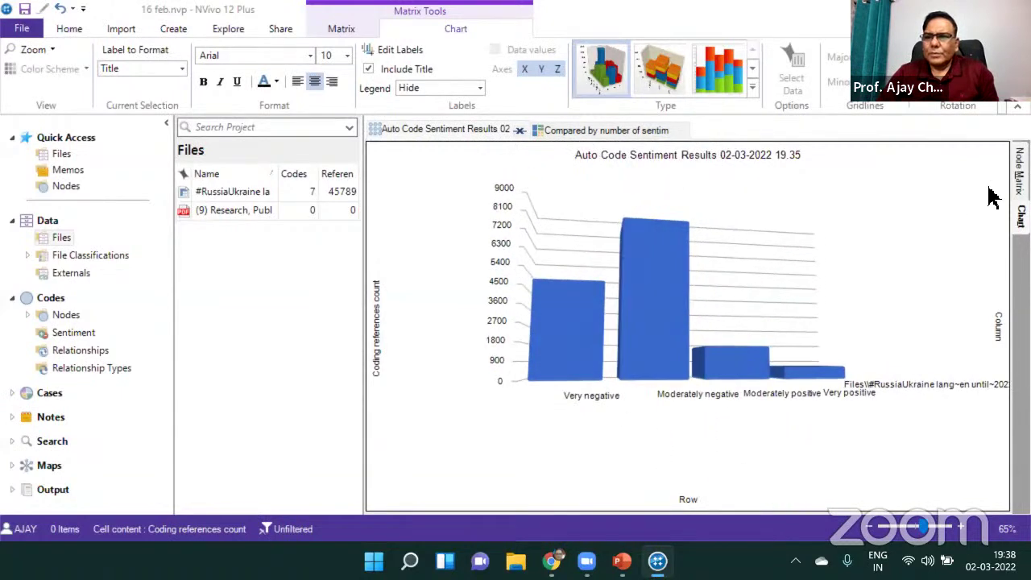
Display the sentiment results as a node matrix and narrow the row-name column to fit all four sentiment columns
{"action": "left_click", "coordinate": [1019, 171]}
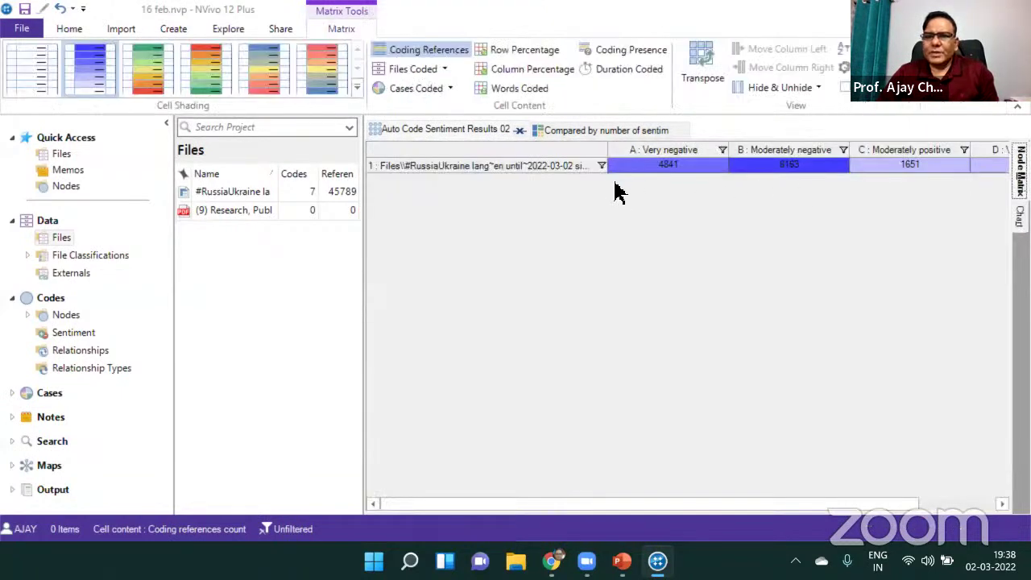
{"action": "left_click_drag", "start_coordinate": [610, 155], "coordinate": [485, 160]}
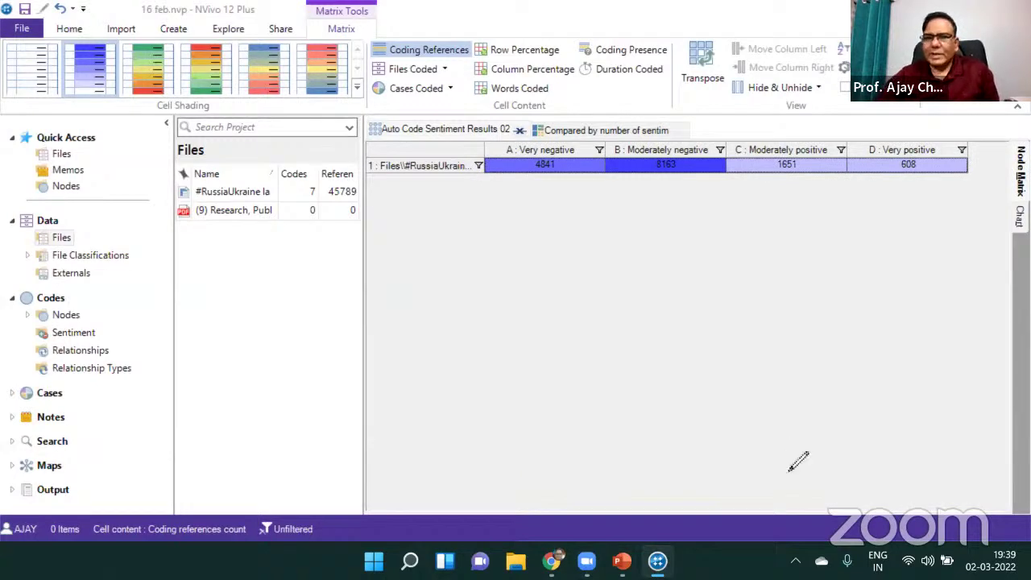
Handwrite the unweighted index "SI = (1651 + 608) / (4841 + 8163)" below the node matrix
{"action": "mouse_move", "coordinate": [213, 264]}
{"action": "left_mouse_down"}
{"action": "mouse_move", "coordinate": [215, 288]}
{"action": "mouse_move", "coordinate": [177, 332]}
{"action": "left_mouse_up"}
{"action": "left_click_drag", "start_coordinate": [262, 263], "coordinate": [223, 267]}
{"action": "mouse_move", "coordinate": [256, 265]}
{"action": "left_mouse_down"}
{"action": "mouse_move", "coordinate": [232, 337]}
{"action": "mouse_move", "coordinate": [262, 329]}
{"action": "left_mouse_up"}
{"action": "left_click_drag", "start_coordinate": [299, 295], "coordinate": [326, 295]}
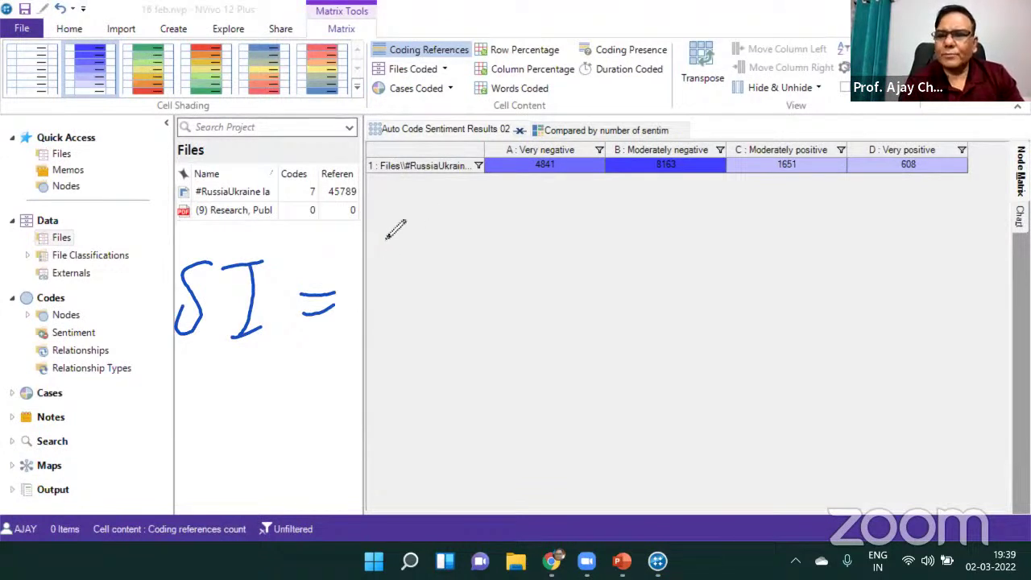
{"action": "left_click_drag", "start_coordinate": [380, 234], "coordinate": [372, 268]}
{"action": "mouse_move", "coordinate": [407, 232]}
{"action": "left_mouse_down"}
{"action": "mouse_move", "coordinate": [462, 235]}
{"action": "mouse_move", "coordinate": [460, 245]}
{"action": "mouse_move", "coordinate": [503, 226]}
{"action": "mouse_move", "coordinate": [495, 241]}
{"action": "mouse_move", "coordinate": [532, 216]}
{"action": "left_mouse_up"}
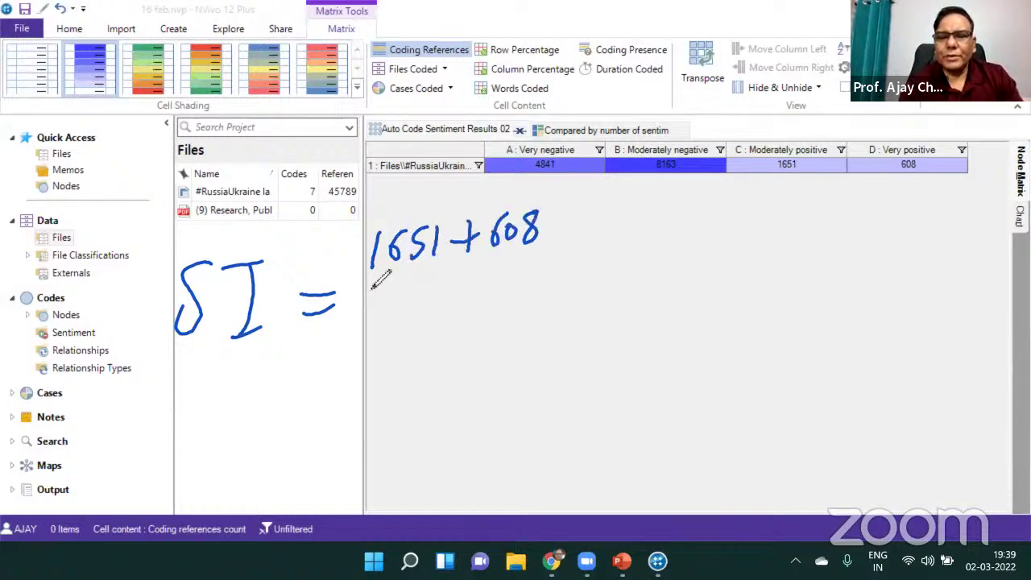
{"action": "mouse_move", "coordinate": [527, 254]}
{"action": "left_mouse_down"}
{"action": "mouse_move", "coordinate": [357, 289]}
{"action": "mouse_move", "coordinate": [367, 337]}
{"action": "mouse_move", "coordinate": [417, 306]}
{"action": "mouse_move", "coordinate": [454, 308]}
{"action": "mouse_move", "coordinate": [525, 278]}
{"action": "mouse_move", "coordinate": [554, 300]}
{"action": "left_mouse_up"}
{"action": "left_click", "coordinate": [412, 309]}
Draw a vertical divider beside the fraction and handwrite "=" with the weighted numerator ".2 × 1651 + .3 × 608"
{"action": "left_click_drag", "start_coordinate": [586, 203], "coordinate": [589, 457]}
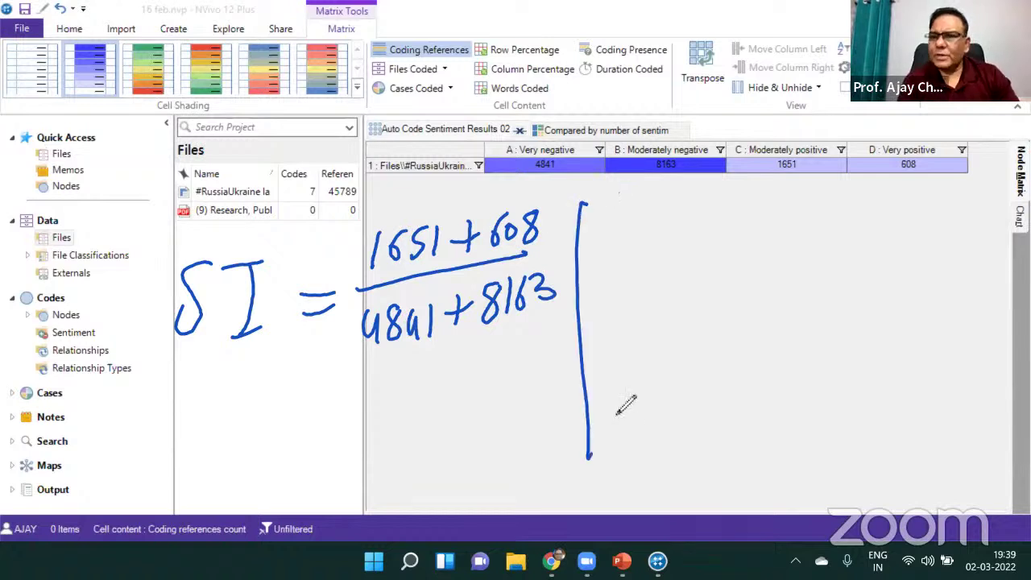
{"action": "left_click_drag", "start_coordinate": [607, 269], "coordinate": [635, 263]}
{"action": "left_click_drag", "start_coordinate": [608, 280], "coordinate": [638, 273]}
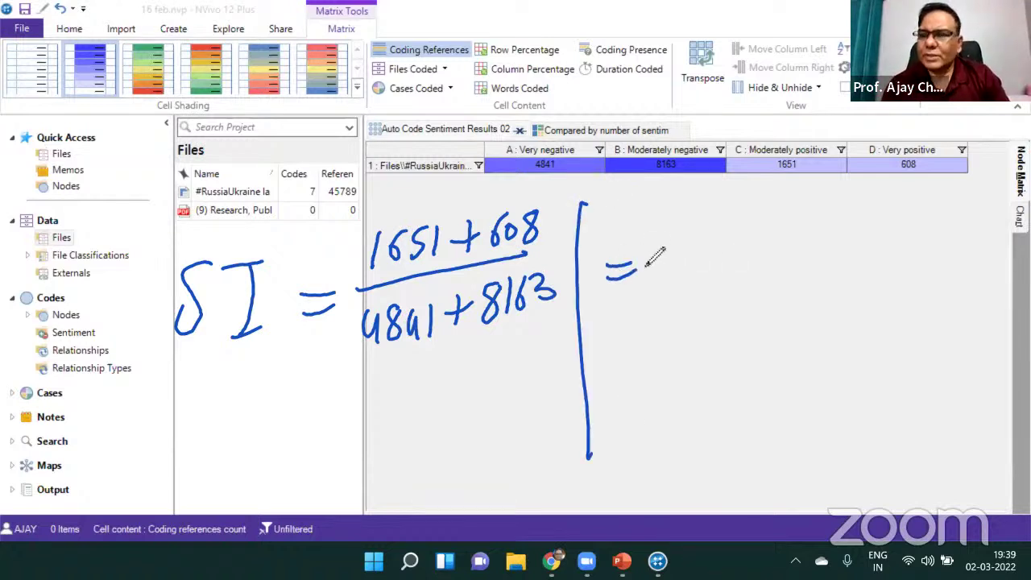
{"action": "left_click", "coordinate": [661, 231]}
{"action": "mouse_move", "coordinate": [671, 218]}
{"action": "left_mouse_down"}
{"action": "mouse_move", "coordinate": [677, 241]}
{"action": "mouse_move", "coordinate": [749, 219]}
{"action": "mouse_move", "coordinate": [764, 227]}
{"action": "mouse_move", "coordinate": [779, 207]}
{"action": "mouse_move", "coordinate": [780, 233]}
{"action": "left_mouse_up"}
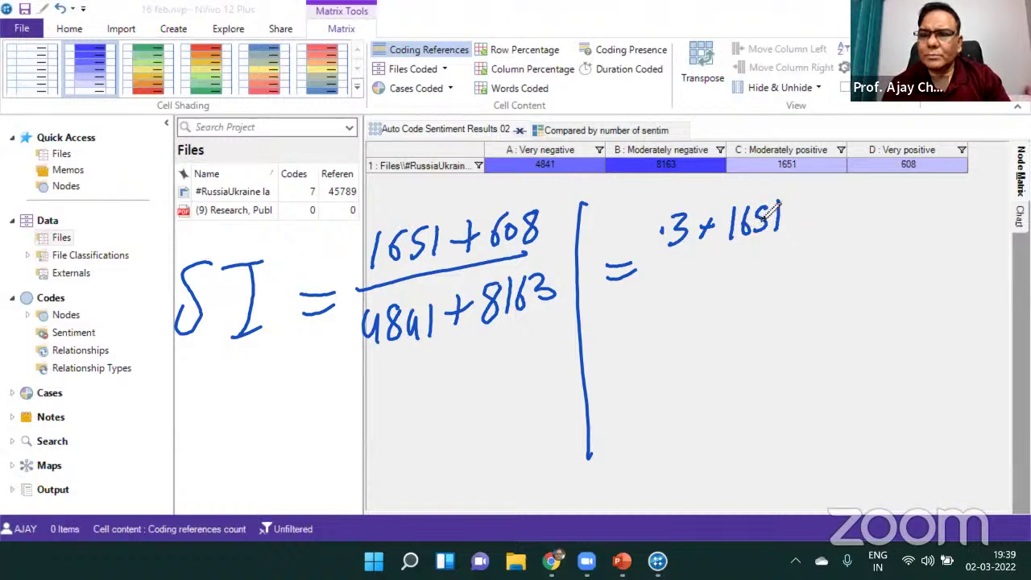
{"action": "left_click_drag", "start_coordinate": [665, 218], "coordinate": [703, 229]}
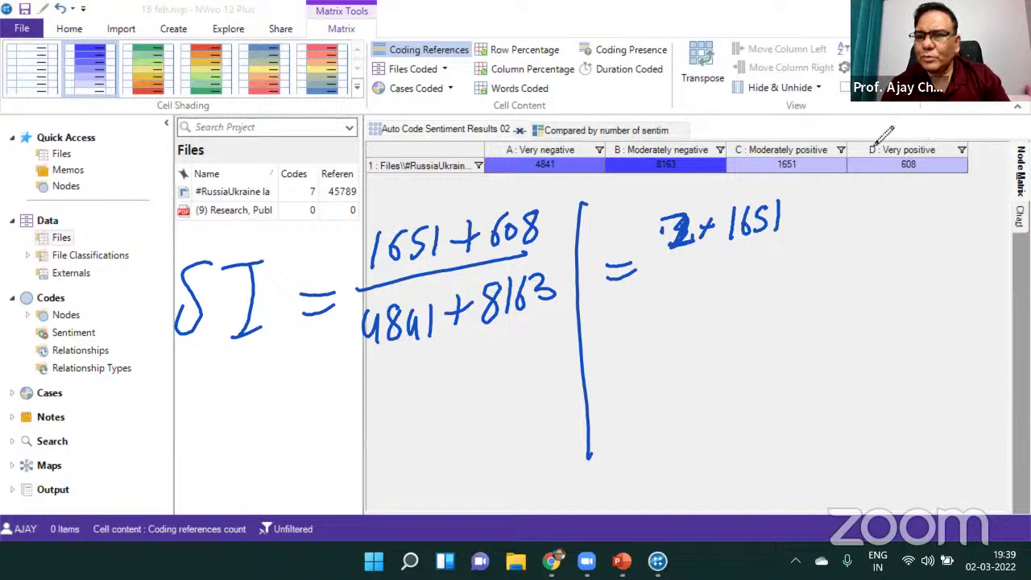
{"action": "mouse_move", "coordinate": [827, 206]}
{"action": "left_mouse_down"}
{"action": "mouse_move", "coordinate": [825, 234]}
{"action": "mouse_move", "coordinate": [850, 216]}
{"action": "mouse_move", "coordinate": [931, 219]}
{"action": "left_mouse_up"}
{"action": "left_click_drag", "start_coordinate": [928, 200], "coordinate": [907, 222]}
{"action": "left_click", "coordinate": [939, 207]}
{"action": "mouse_move", "coordinate": [961, 192]}
{"action": "left_mouse_down"}
{"action": "mouse_move", "coordinate": [955, 211]}
{"action": "mouse_move", "coordinate": [976, 192]}
{"action": "mouse_move", "coordinate": [996, 203]}
{"action": "left_mouse_up"}
Add a fraction line with the denominator ".2 × 8163 + .3 × 4841", then "=" and an empty circle for the result
{"action": "left_click_drag", "start_coordinate": [651, 285], "coordinate": [1011, 232]}
{"action": "mouse_move", "coordinate": [672, 324]}
{"action": "left_mouse_down"}
{"action": "mouse_move", "coordinate": [671, 345]}
{"action": "mouse_move", "coordinate": [730, 340]}
{"action": "left_mouse_up"}
{"action": "mouse_move", "coordinate": [730, 319]}
{"action": "left_mouse_down"}
{"action": "mouse_move", "coordinate": [712, 342]}
{"action": "mouse_move", "coordinate": [799, 315]}
{"action": "mouse_move", "coordinate": [837, 319]}
{"action": "mouse_move", "coordinate": [933, 281]}
{"action": "mouse_move", "coordinate": [956, 287]}
{"action": "mouse_move", "coordinate": [980, 270]}
{"action": "mouse_move", "coordinate": [989, 290]}
{"action": "mouse_move", "coordinate": [1004, 284]}
{"action": "left_mouse_up"}
{"action": "left_click", "coordinate": [879, 297]}
{"action": "left_click_drag", "start_coordinate": [621, 419], "coordinate": [676, 414]}
{"action": "left_click_drag", "start_coordinate": [825, 363], "coordinate": [725, 393]}
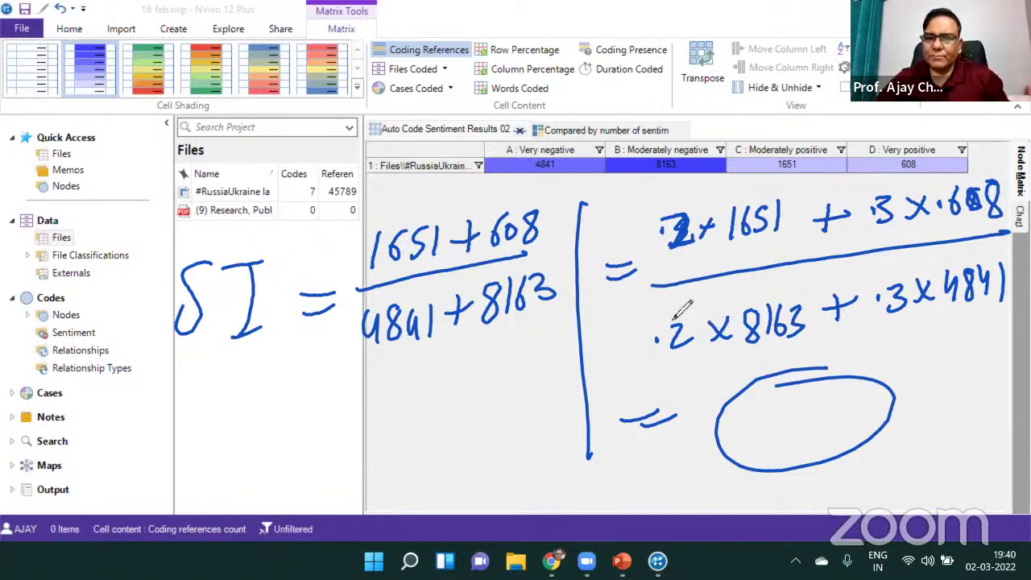
Clear the handwriting, bring back the sentiment results column chart and rotate it to compare the four sentiment columns
{"action": "left_click", "coordinate": [780, 55]}
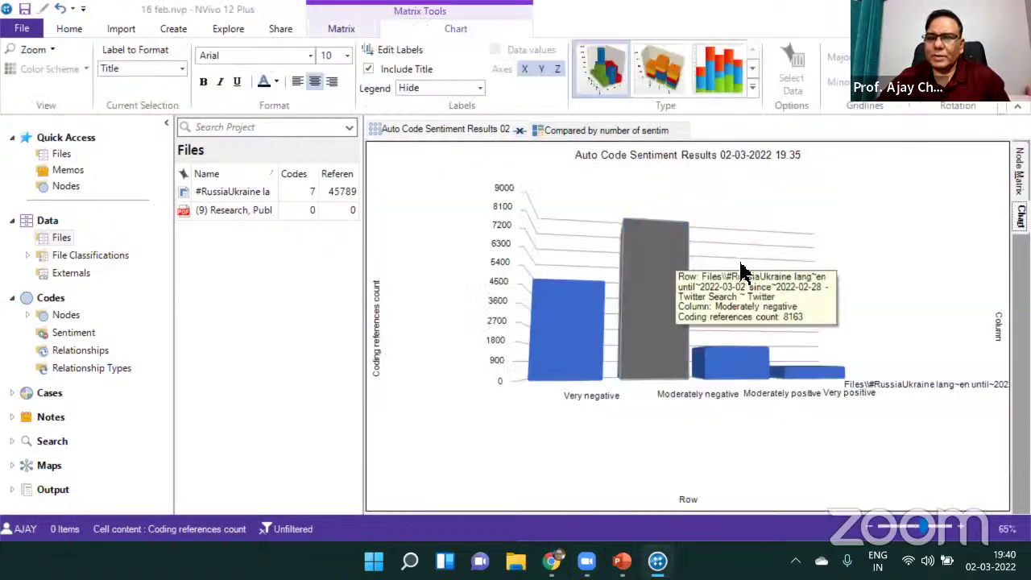
{"action": "mouse_move", "coordinate": [742, 273]}
{"action": "left_mouse_down"}
{"action": "mouse_move", "coordinate": [748, 254]}
{"action": "mouse_move", "coordinate": [669, 265]}
{"action": "mouse_move", "coordinate": [757, 254]}
{"action": "mouse_move", "coordinate": [769, 269]}
{"action": "mouse_move", "coordinate": [765, 282]}
{"action": "mouse_move", "coordinate": [749, 272]}
{"action": "left_mouse_up"}
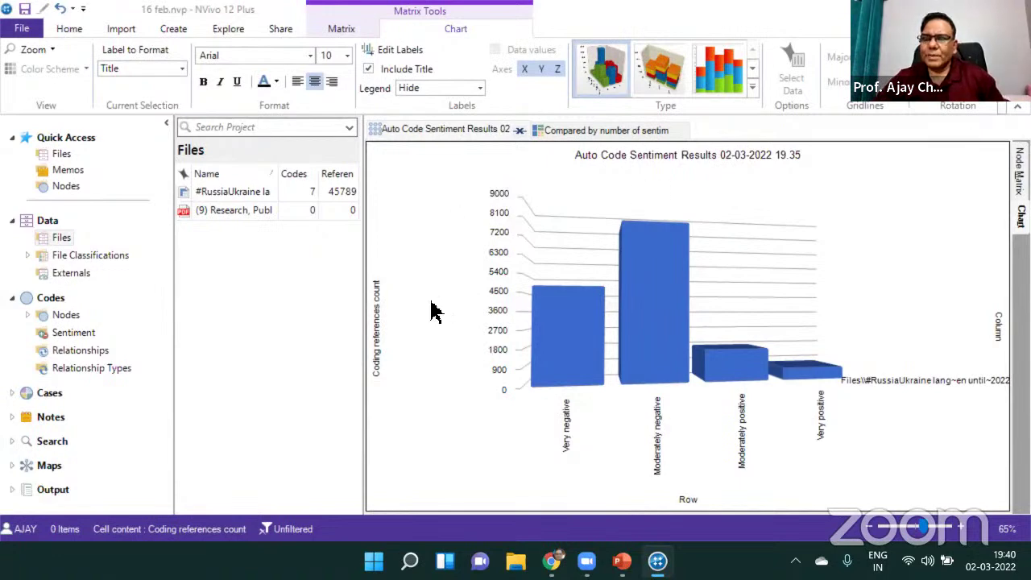
{"action": "mouse_move", "coordinate": [659, 266]}
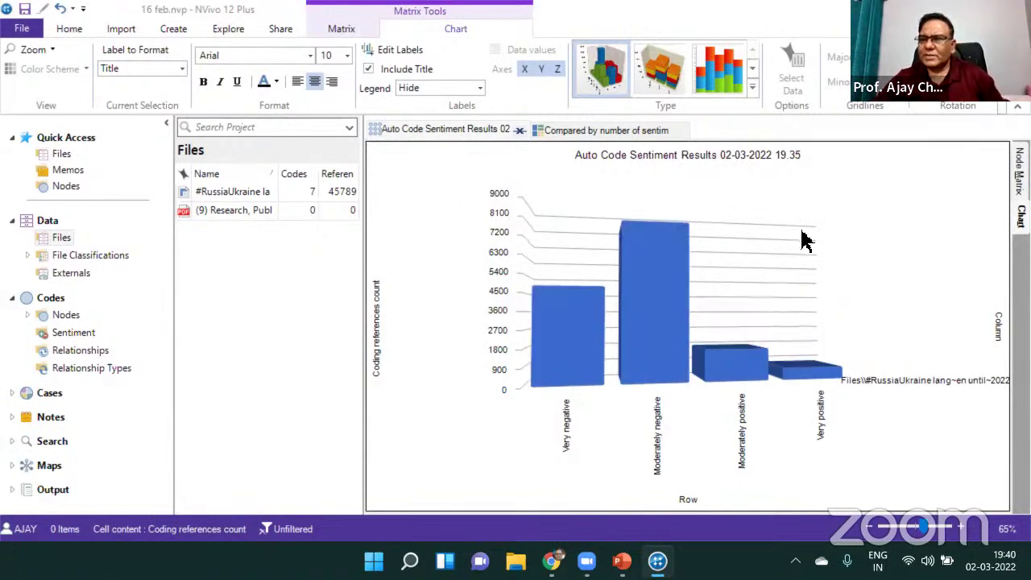
{"action": "left_click_drag", "start_coordinate": [773, 269], "coordinate": [797, 245]}
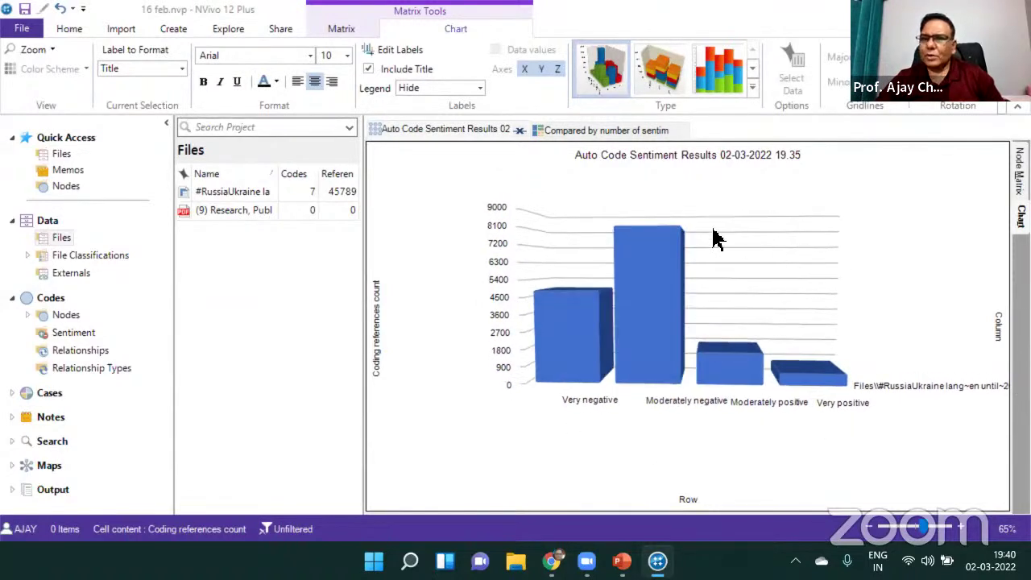
Tilt the sentiment results chart slightly, view the node matrix counts, and return to the chart
{"action": "mouse_move", "coordinate": [594, 329]}
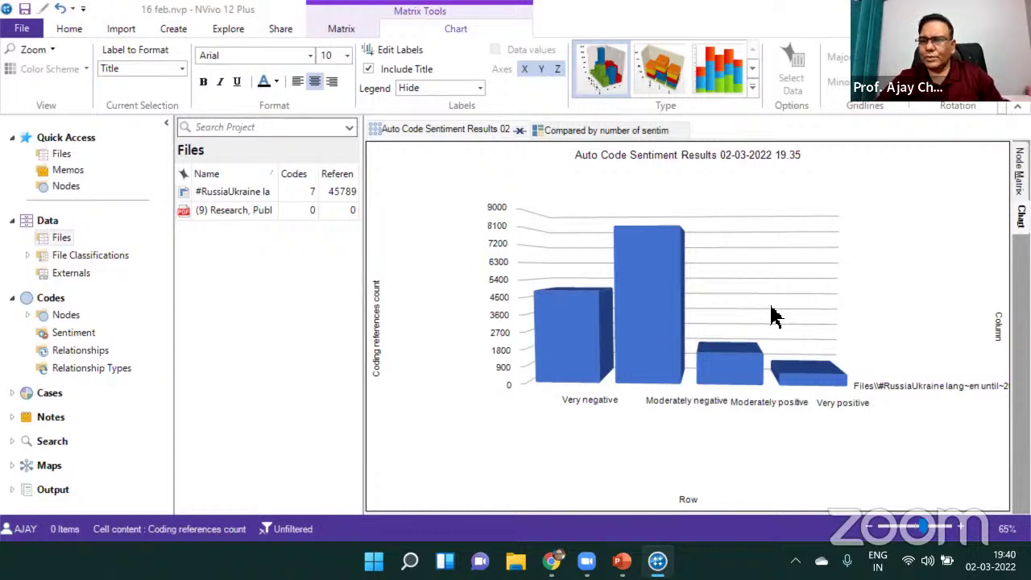
{"action": "mouse_move", "coordinate": [762, 278]}
{"action": "left_mouse_down"}
{"action": "mouse_move", "coordinate": [760, 269]}
{"action": "mouse_move", "coordinate": [762, 286]}
{"action": "left_mouse_up"}
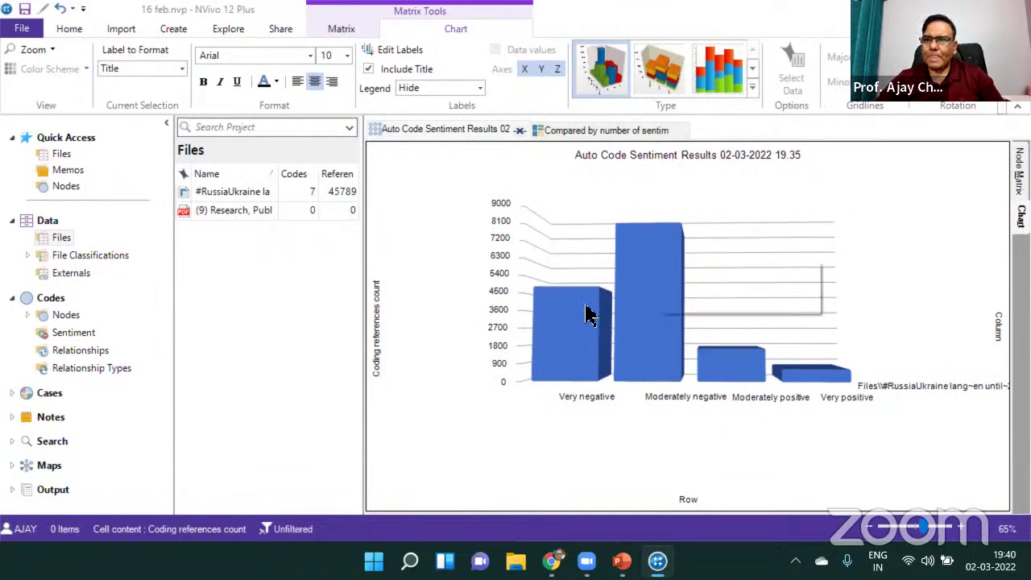
{"action": "mouse_move", "coordinate": [645, 276]}
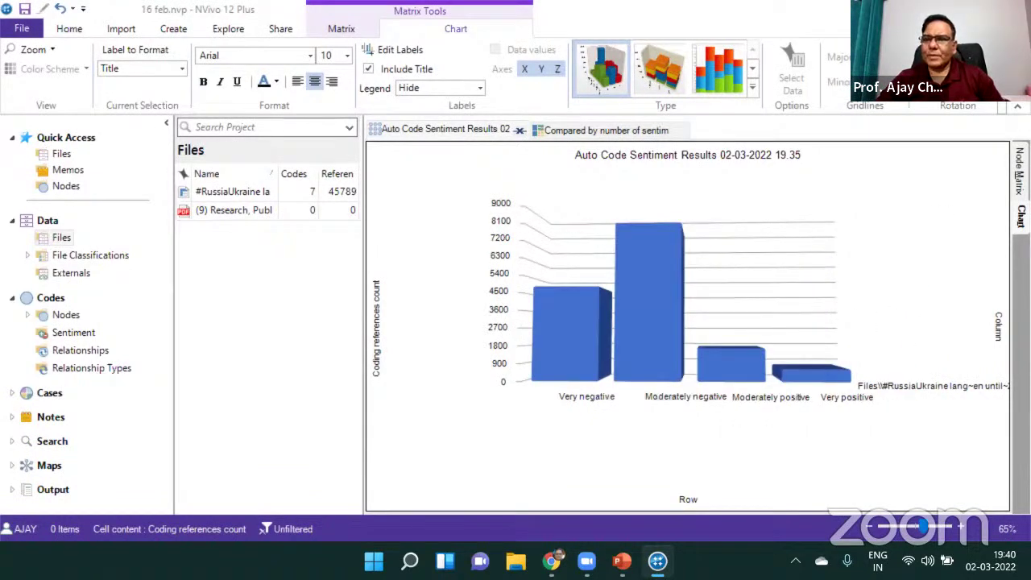
{"action": "left_click", "coordinate": [1020, 170]}
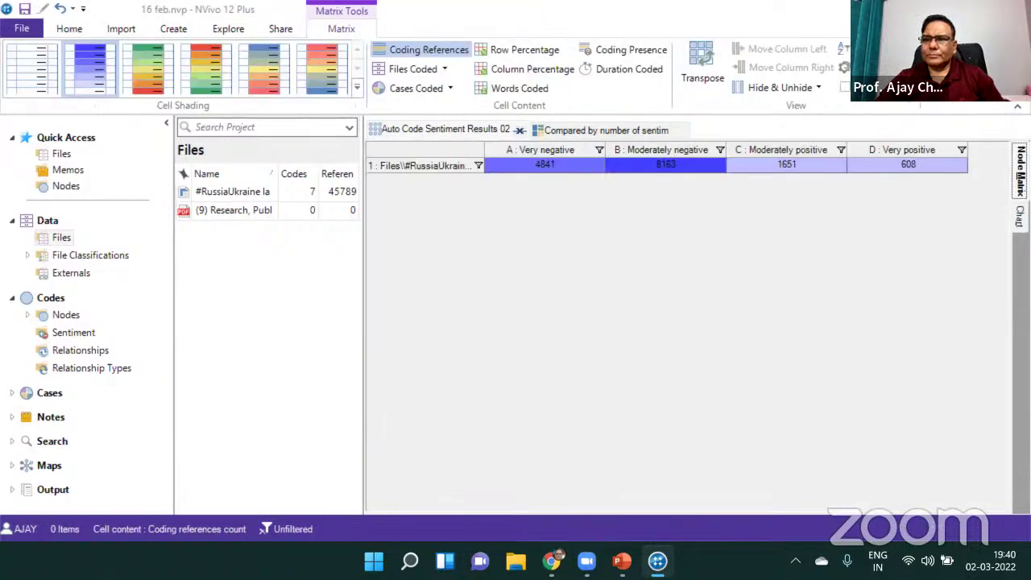
{"action": "left_click", "coordinate": [1019, 216]}
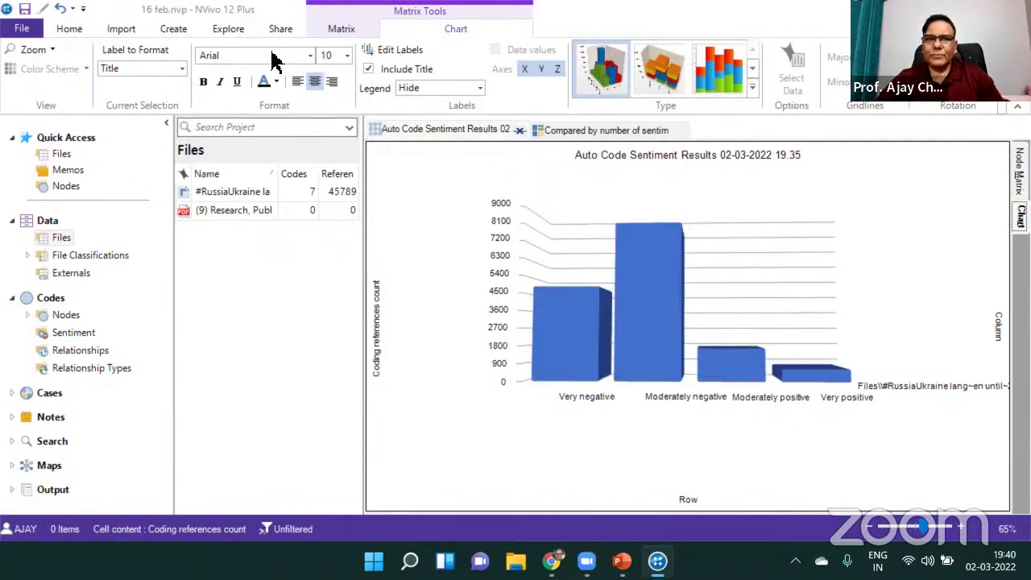
Open a new Word Frequency query and a new Text Search query
{"action": "left_click", "coordinate": [228, 31]}
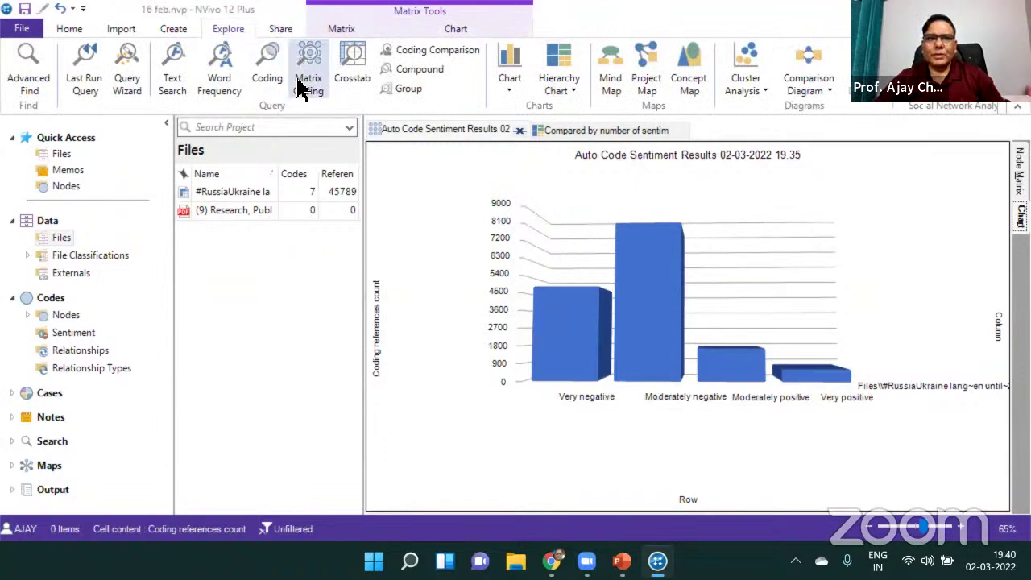
{"action": "left_click", "coordinate": [224, 85]}
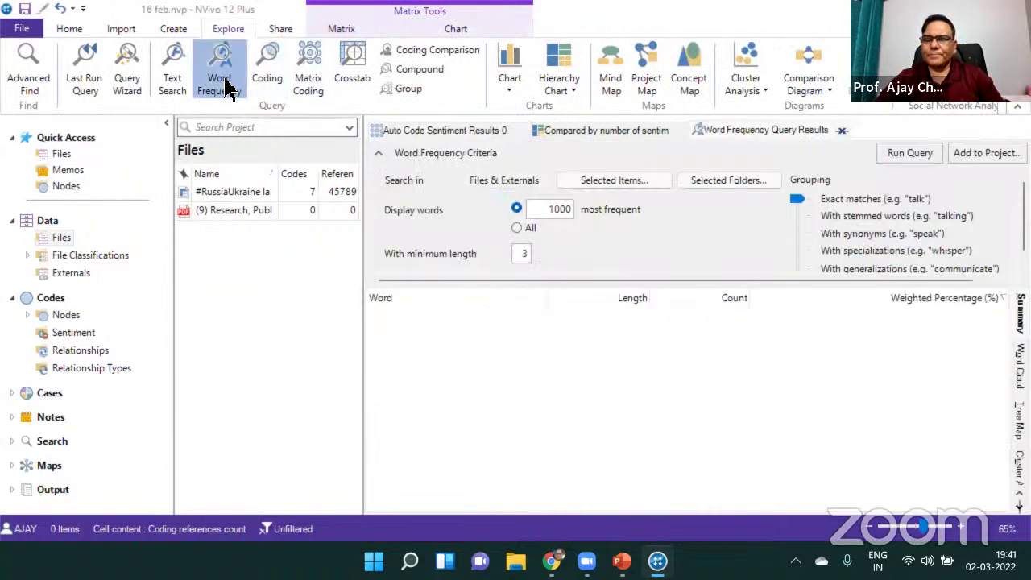
{"action": "left_click", "coordinate": [229, 30]}
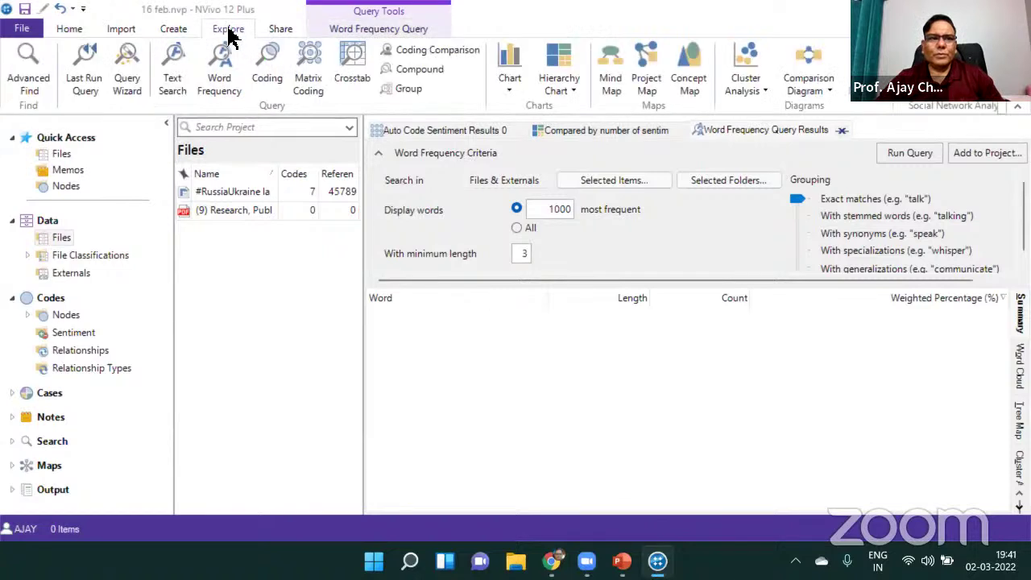
{"action": "left_click", "coordinate": [173, 84]}
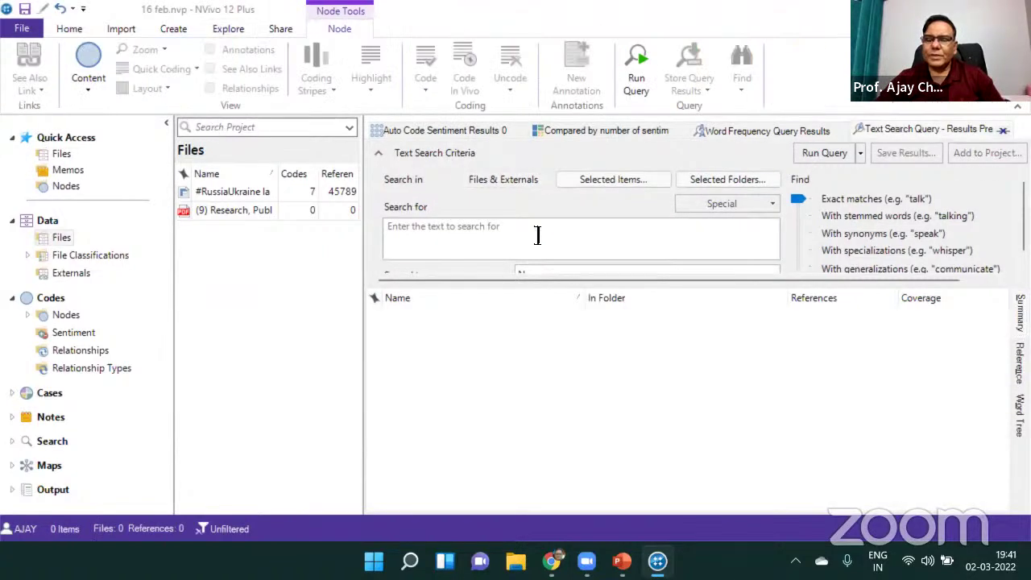
Enter the search text "stock AND market AND Russuaukraine" using the AND operator and run the text search query
{"action": "left_click", "coordinate": [430, 243]}
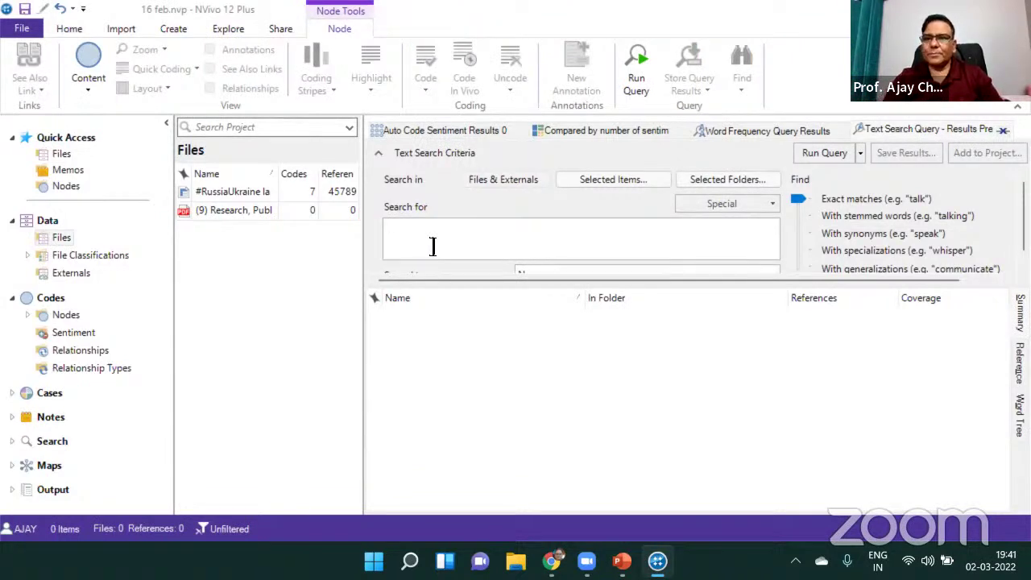
{"action": "type", "text": "stock"}
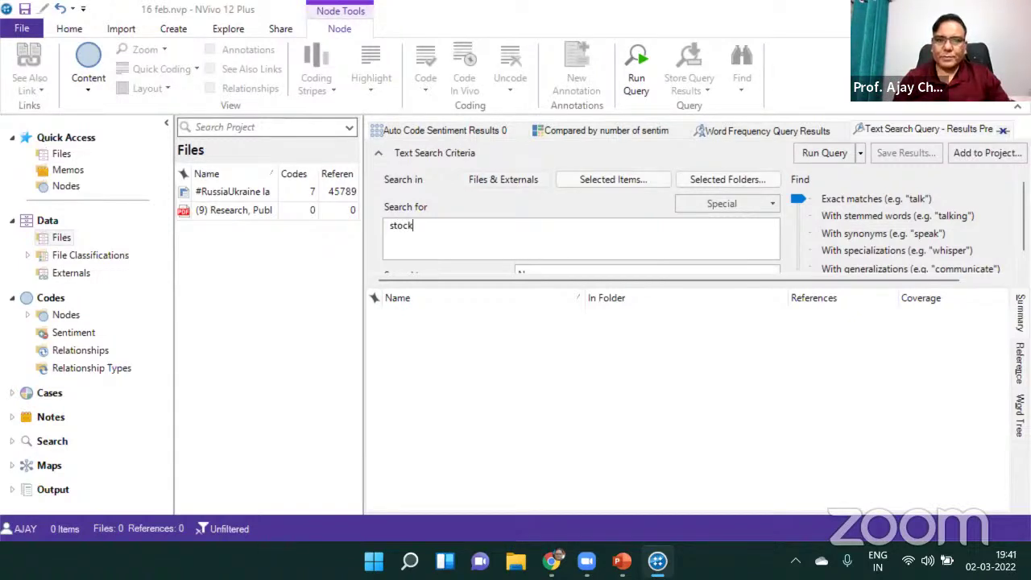
{"action": "left_click", "coordinate": [721, 203]}
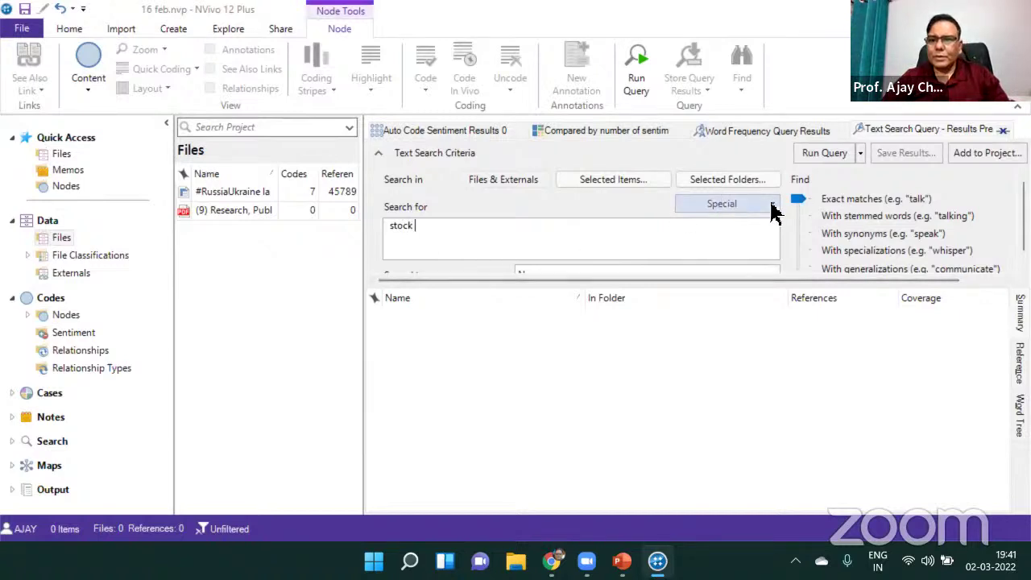
{"action": "left_click", "coordinate": [643, 250]}
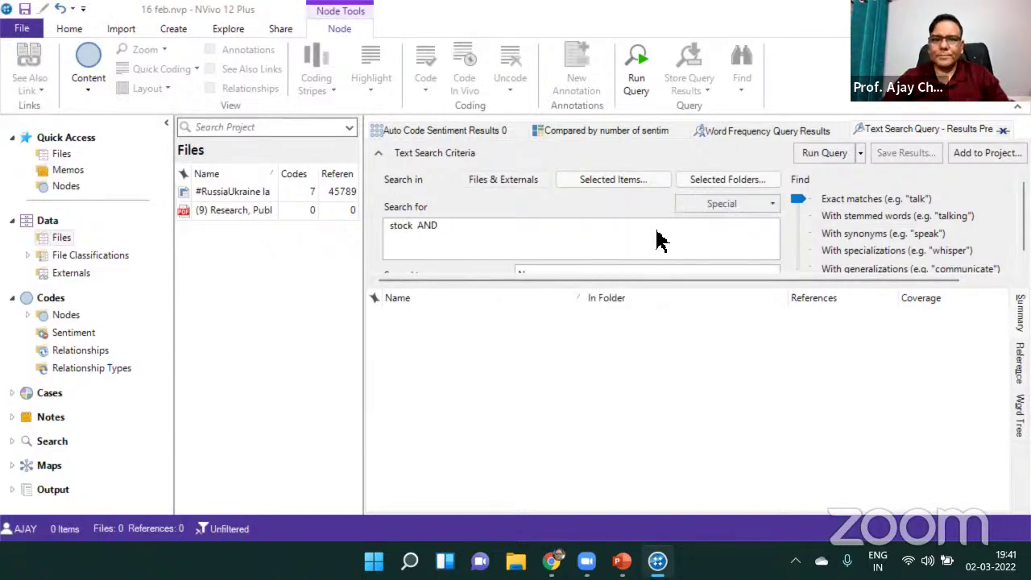
{"action": "type", "text": "marke"}
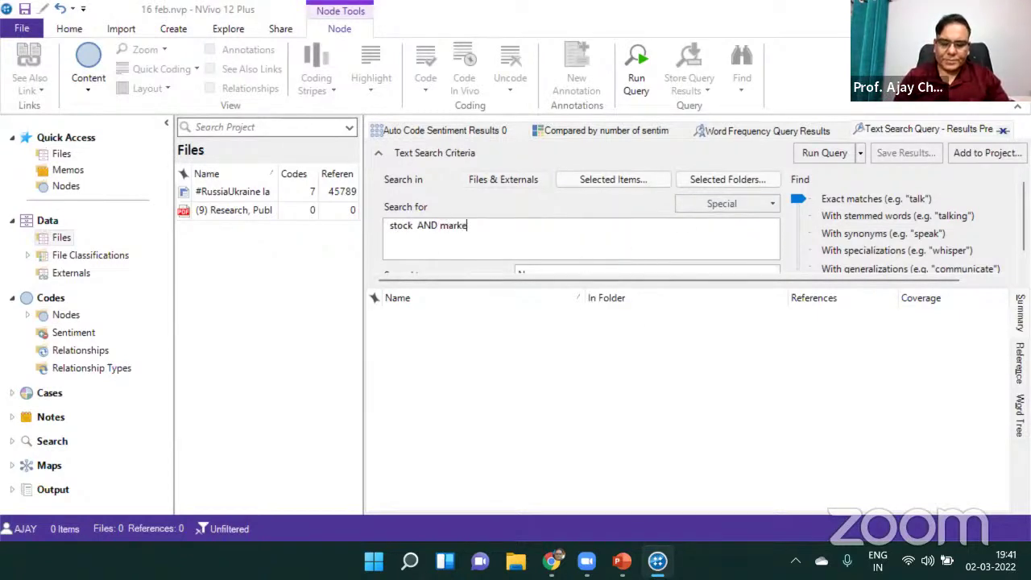
{"action": "type", "text": "t"}
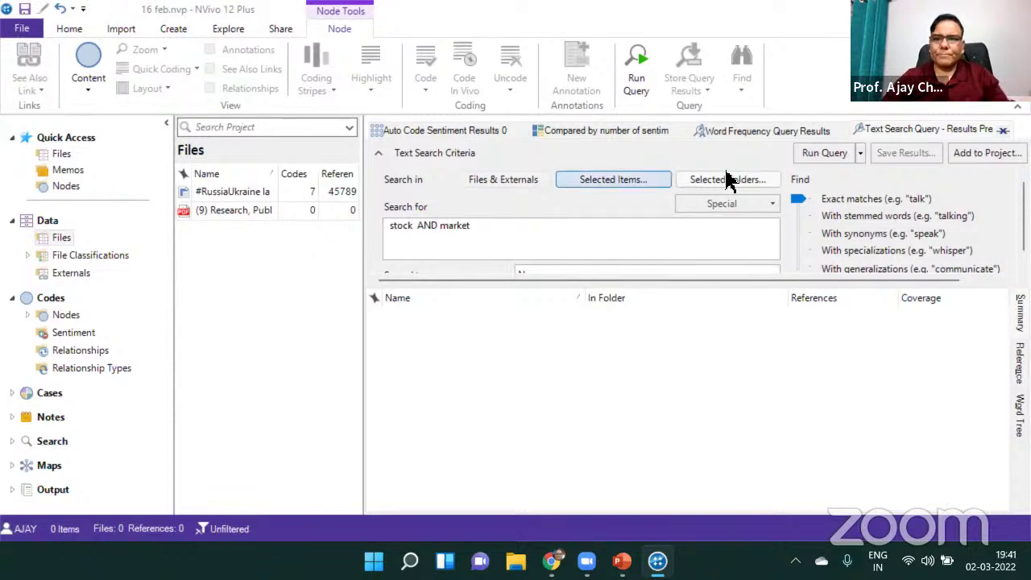
{"action": "left_click", "coordinate": [771, 204]}
{"action": "left_click", "coordinate": [619, 247]}
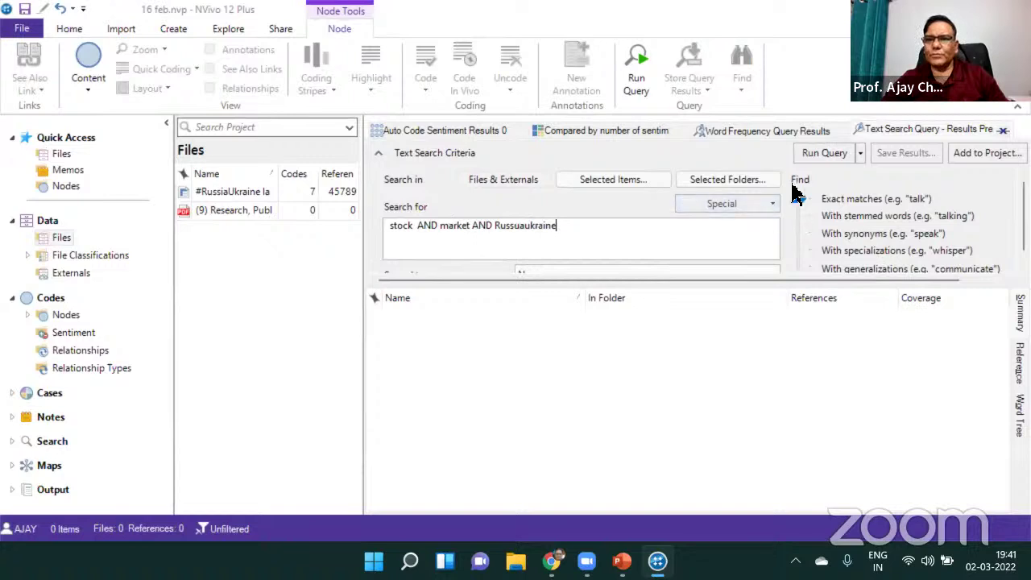
{"action": "left_click", "coordinate": [827, 156]}
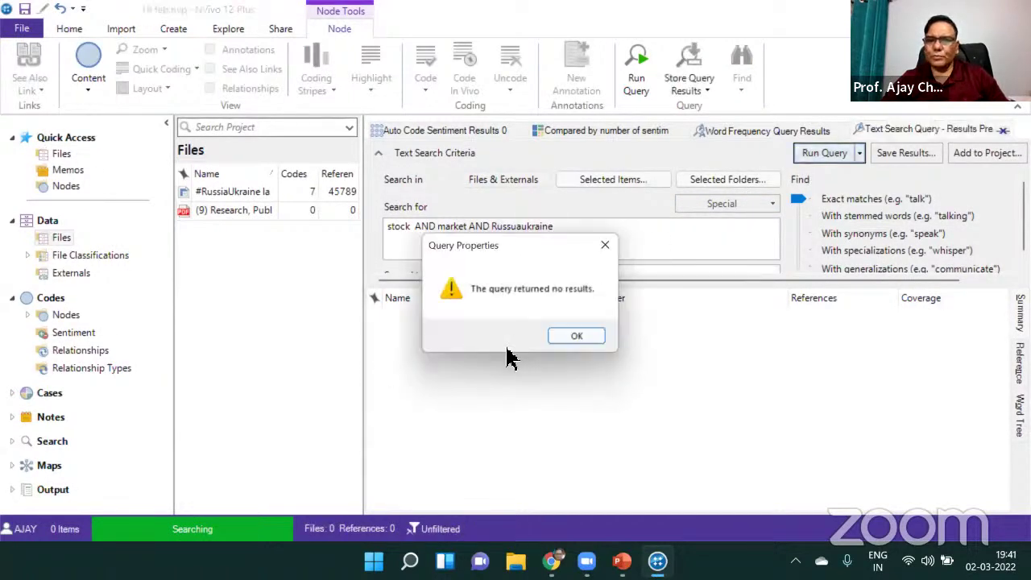
{"action": "left_click", "coordinate": [576, 337]}
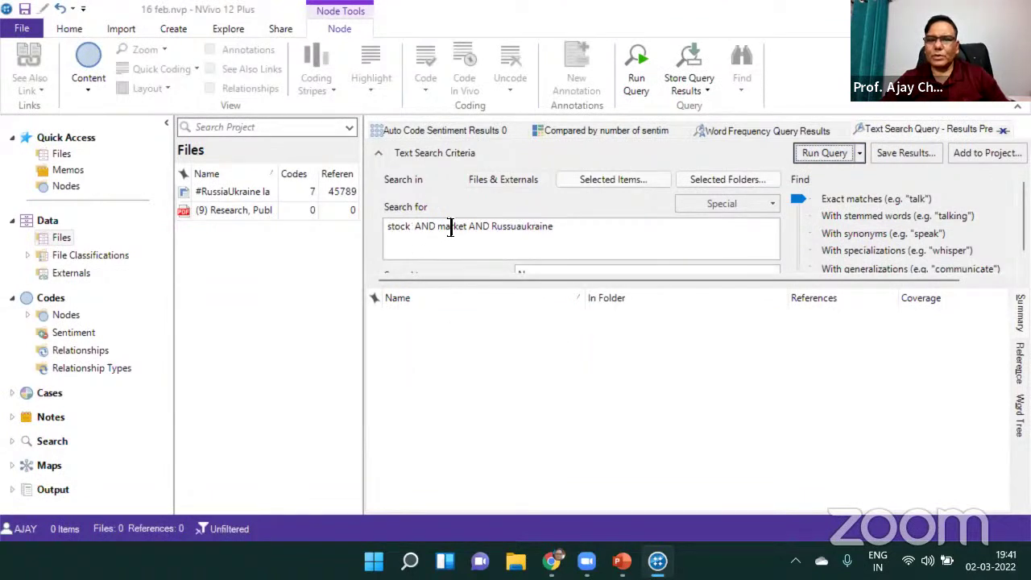
Remove "stock AND" from the search text, leaving "market AND Russuaukraine", and run the query again
{"action": "left_click", "coordinate": [392, 233]}
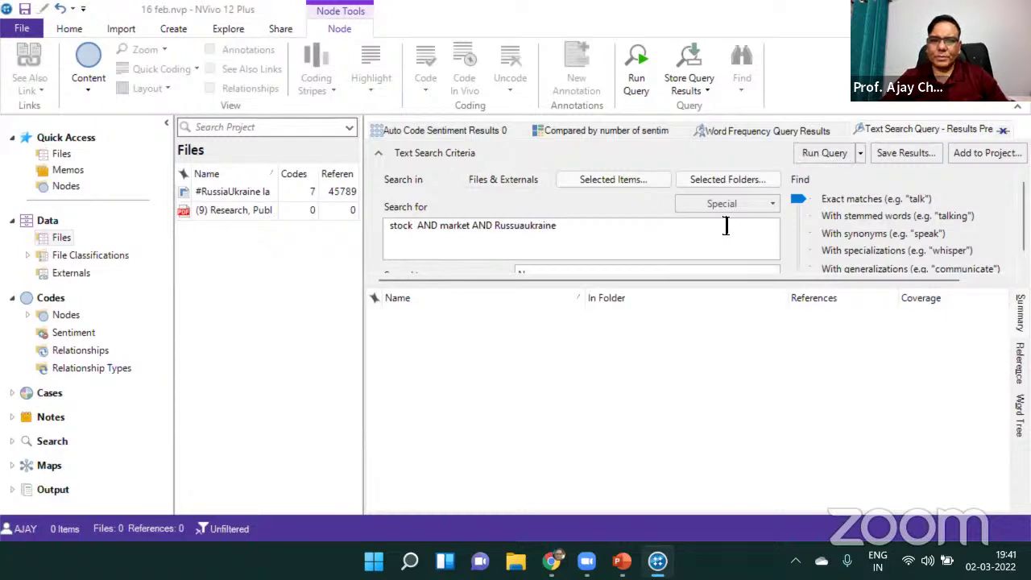
{"action": "key", "text": "Delete"}
{"action": "key", "text": "Delete"}
{"action": "key", "text": "Delete"}
{"action": "key", "text": "Delete"}
{"action": "key", "text": "Delete"}
{"action": "key", "text": "Delete"}
{"action": "key", "text": "Delete"}
{"action": "key", "text": "Delete"}
{"action": "key", "text": "Delete"}
{"action": "key", "text": "Delete"}
{"action": "key", "text": "Delete"}
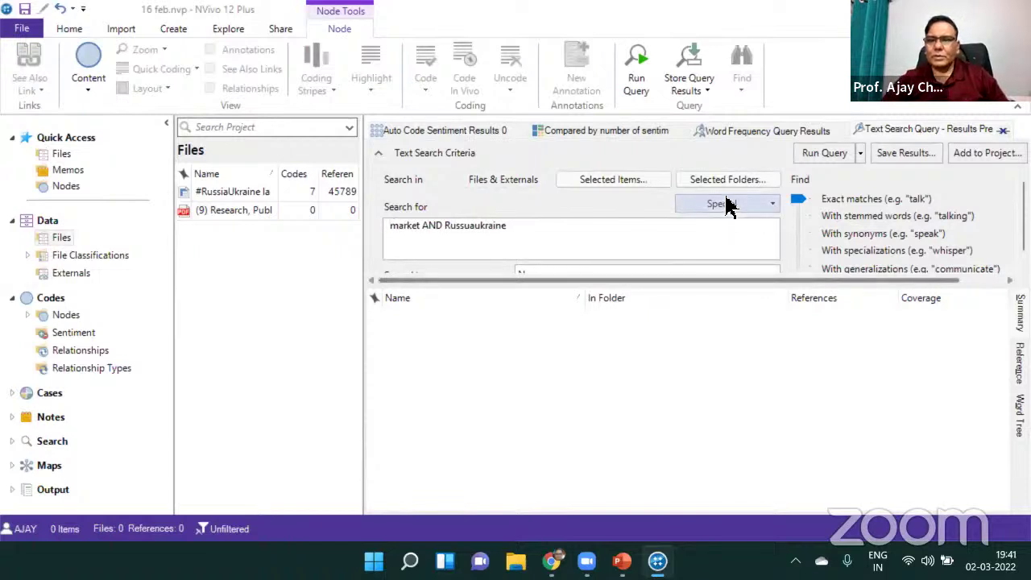
{"action": "left_click", "coordinate": [823, 155]}
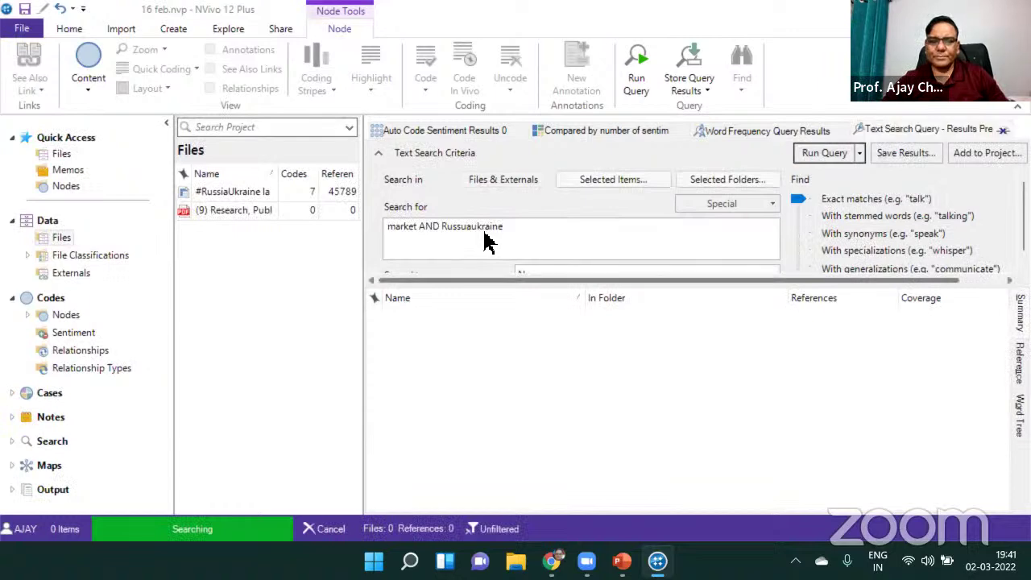
{"action": "left_click", "coordinate": [573, 340]}
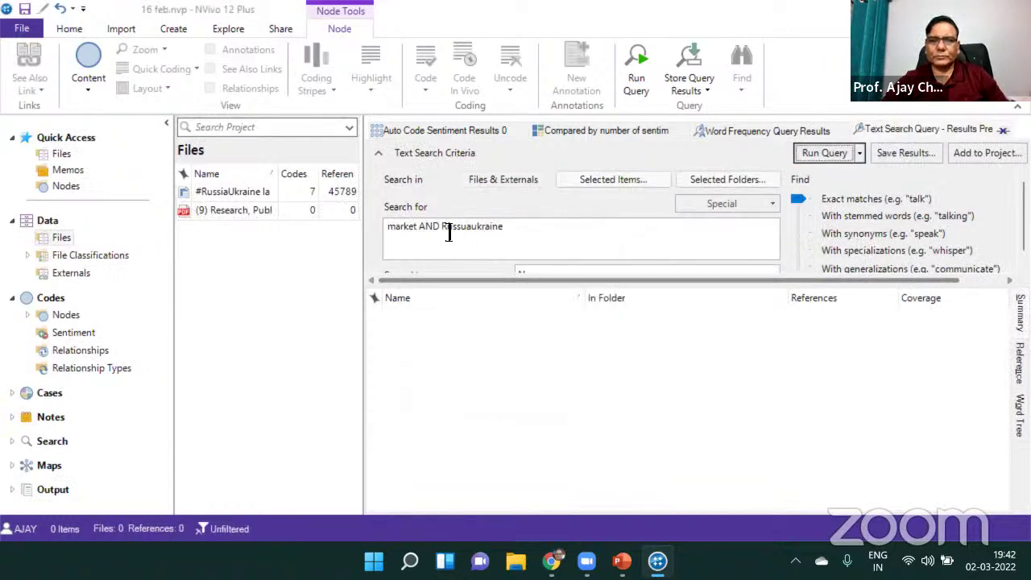
Replace "market" with "business" in the search text and run the text search query
{"action": "left_click_drag", "start_coordinate": [415, 231], "coordinate": [360, 241]}
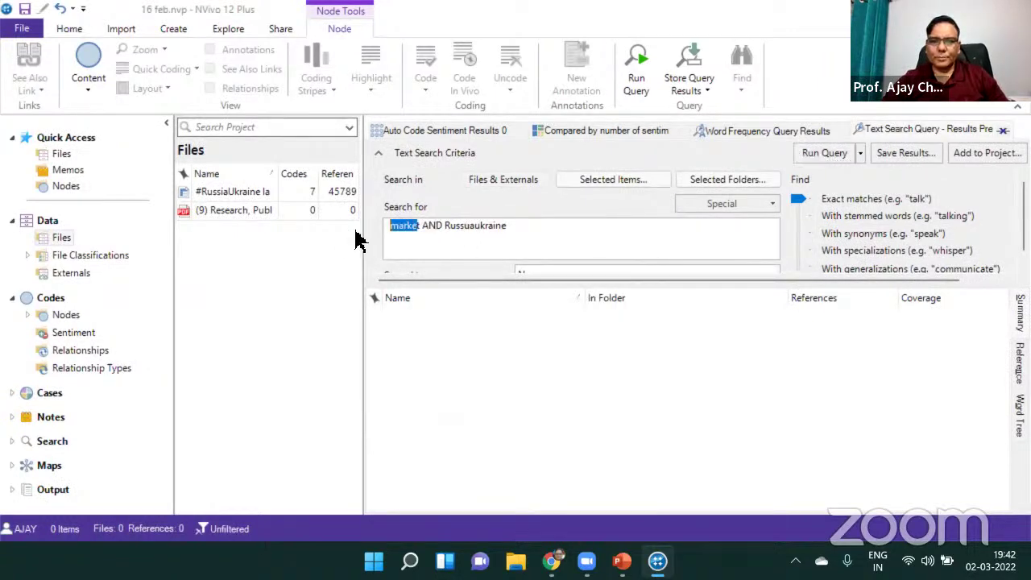
{"action": "key", "text": "BackSpace"}
{"action": "type", "text": "busine"}
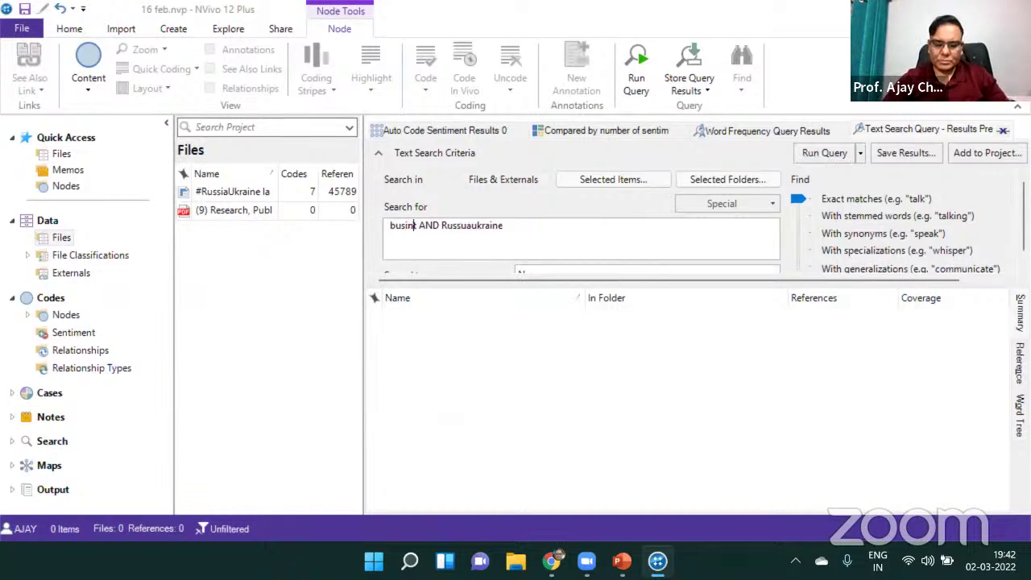
{"action": "type", "text": "sst"}
{"action": "key", "text": "BackSpace"}
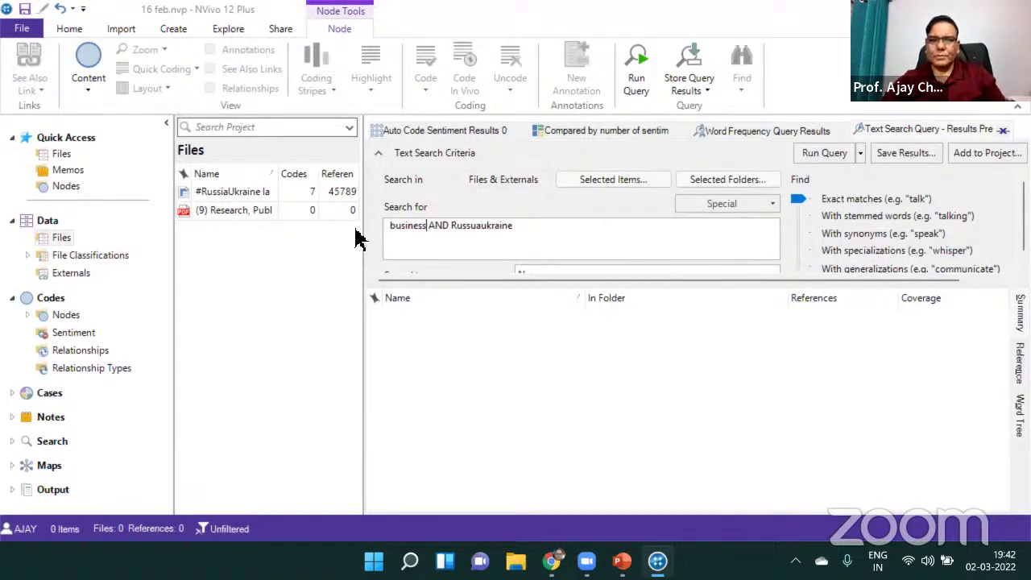
{"action": "left_click", "coordinate": [814, 155]}
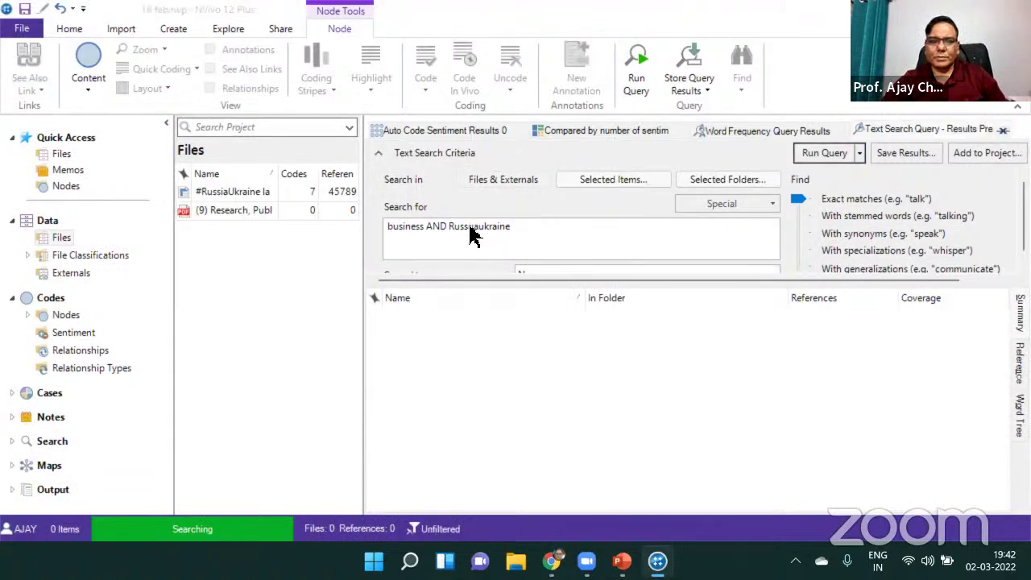
{"action": "left_click", "coordinate": [571, 338]}
Correct the second search term's spelling to "Russiaukraine" and rerun the text search query
{"action": "left_click", "coordinate": [472, 234]}
{"action": "key", "text": "Right"}
{"action": "left_click", "coordinate": [807, 158]}
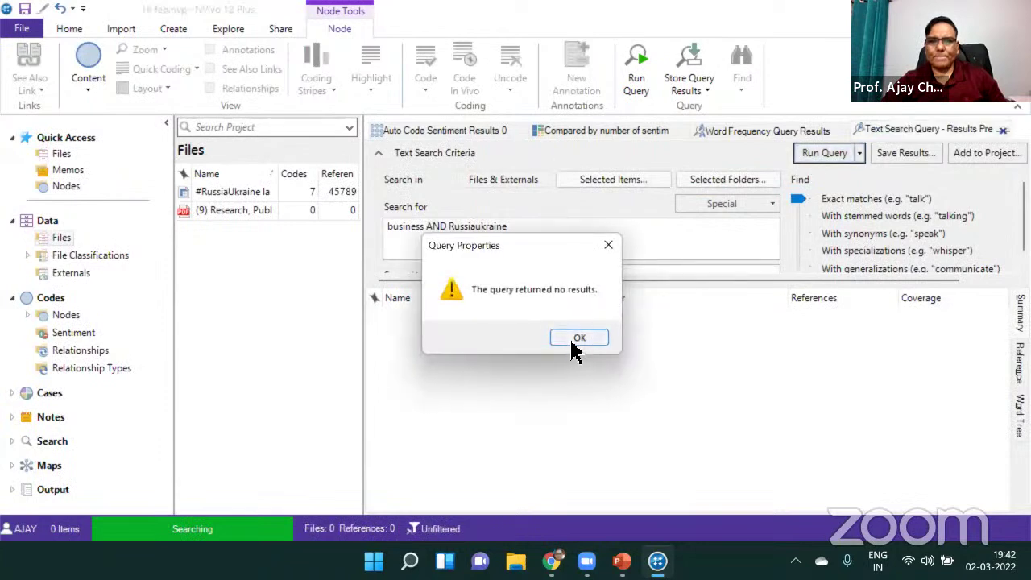
{"action": "left_click", "coordinate": [575, 339]}
Shorten the search text to "business AND Russia", run the query and open the #RussiaUkraine dataset from its results
{"action": "left_click", "coordinate": [538, 256]}
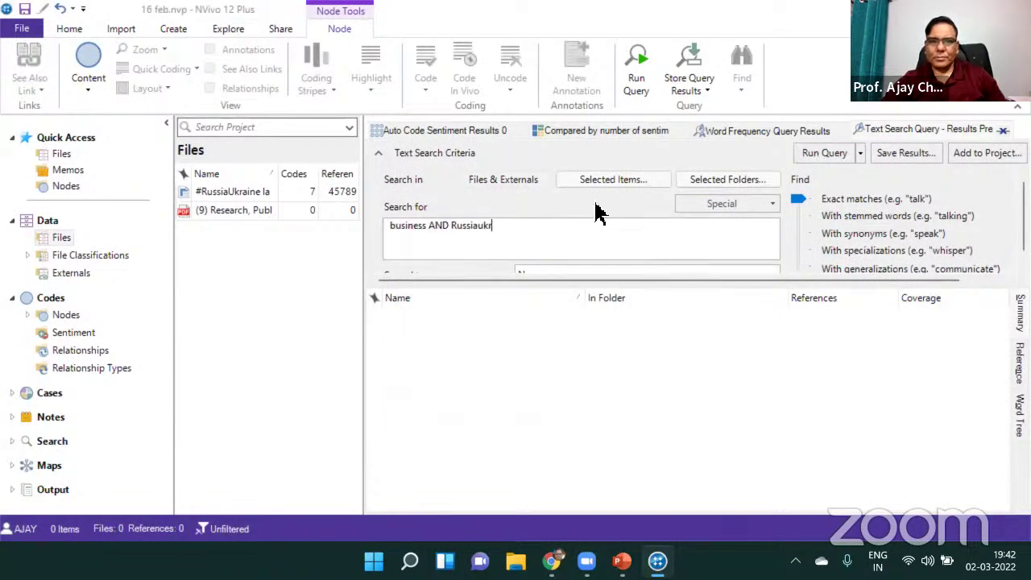
{"action": "key", "text": "BackSpace"}
{"action": "left_click", "coordinate": [817, 155]}
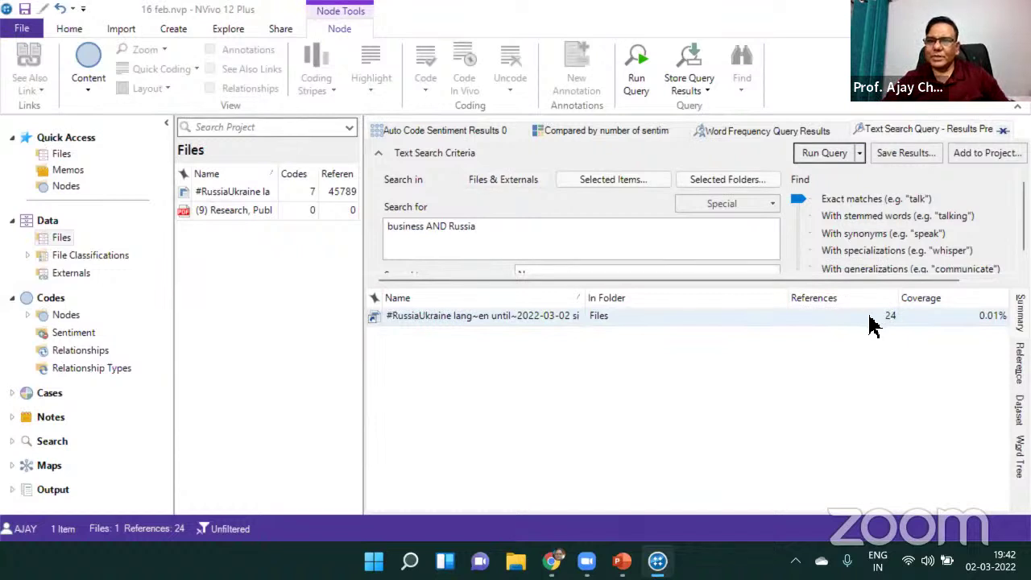
{"action": "left_click", "coordinate": [456, 319]}
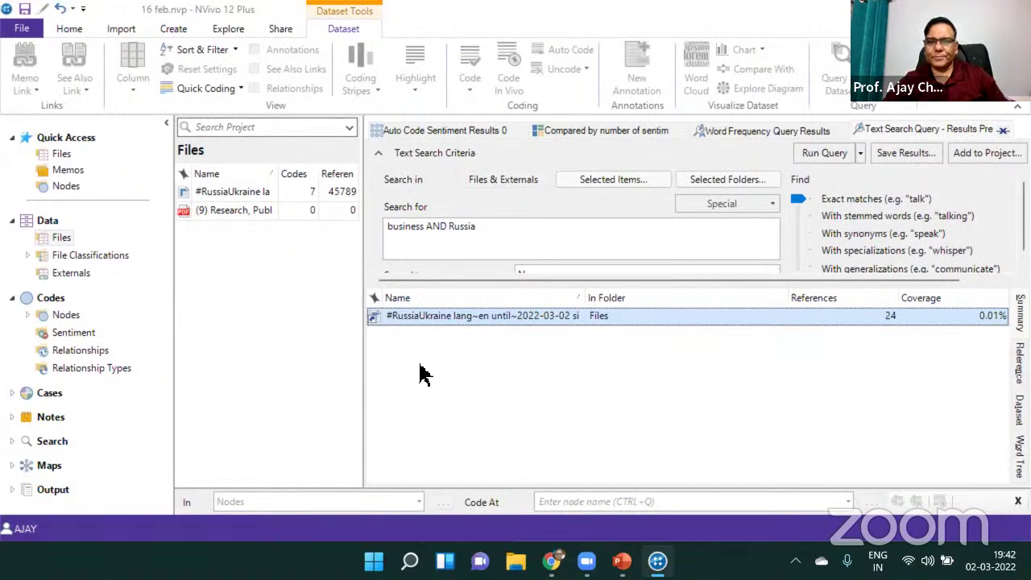
{"action": "double_click", "coordinate": [472, 319]}
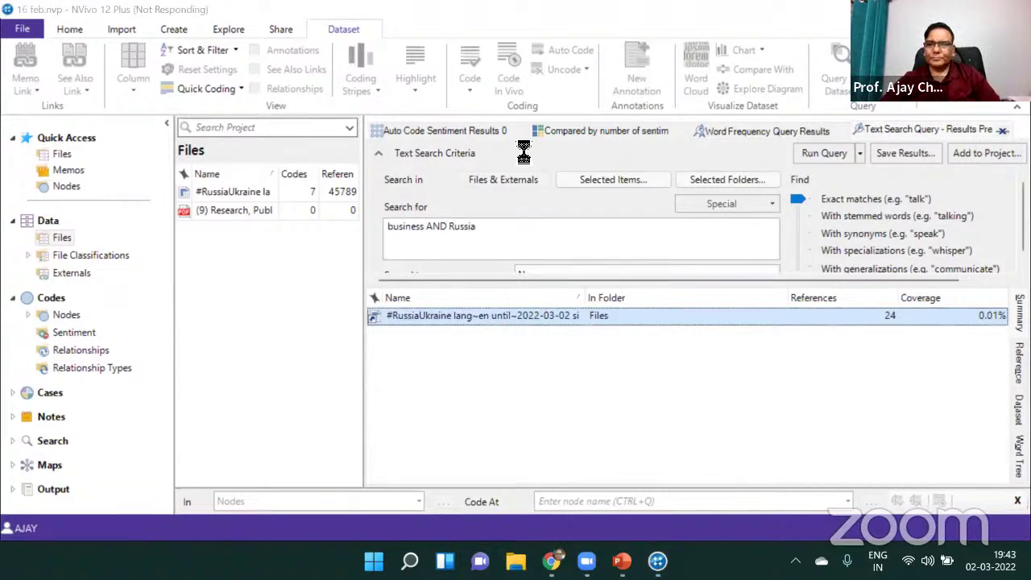
Switch to File Explorer and open the "Nvivo 12 Qualitative analysis" folder inside Workshops on the Desktop
{"action": "key", "text": "super+e"}
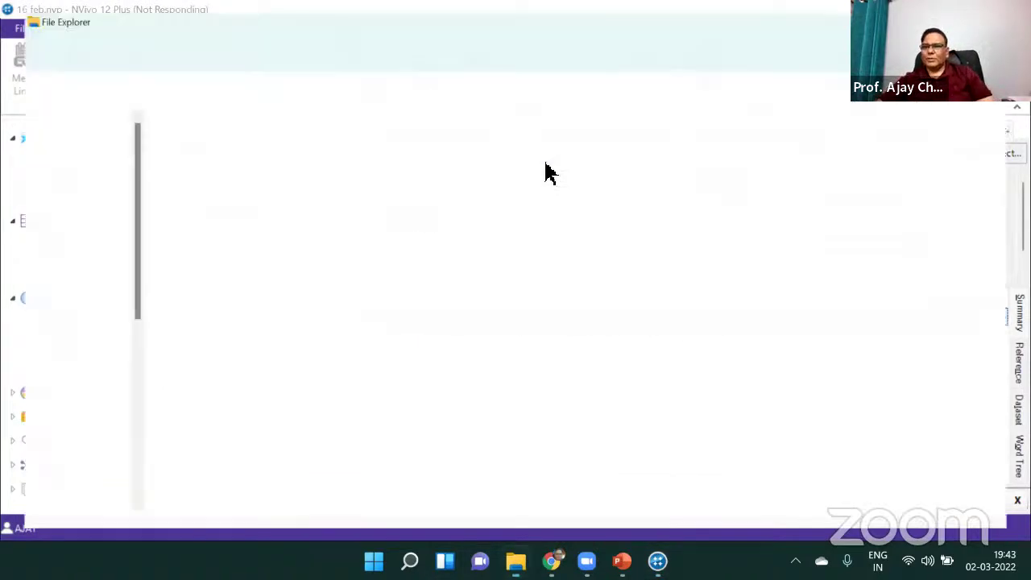
{"action": "double_click", "coordinate": [229, 142]}
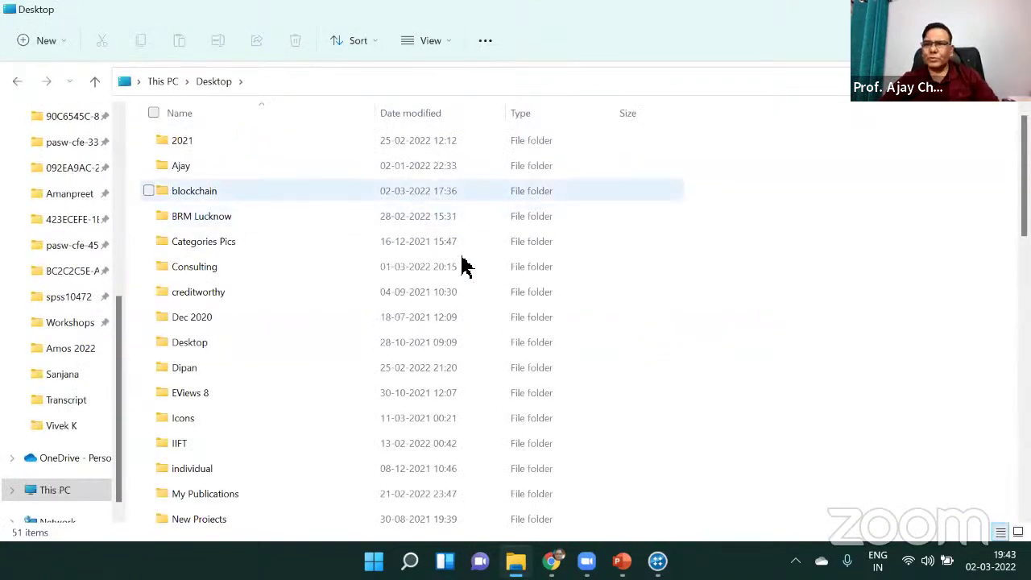
{"action": "left_click_drag", "start_coordinate": [1025, 129], "coordinate": [1025, 226]}
{"action": "double_click", "coordinate": [177, 452]}
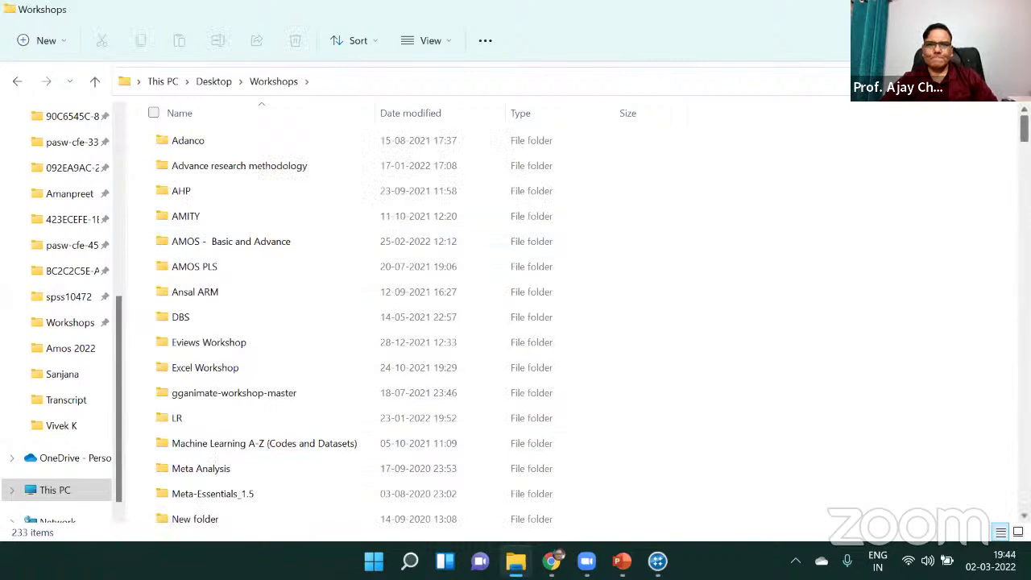
{"action": "scroll", "coordinate": [403, 322], "scroll_direction": "down", "scroll_amount": 9}
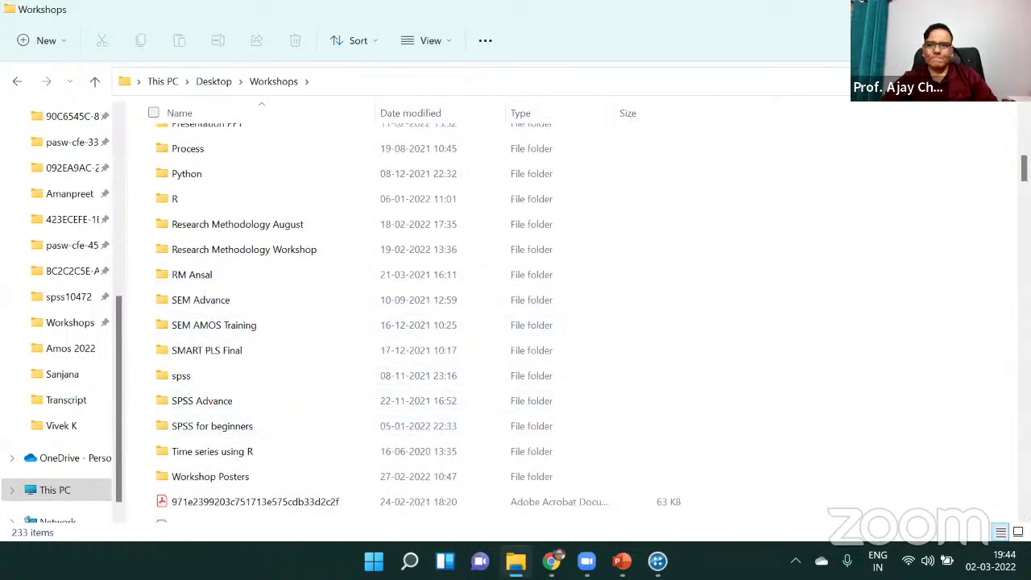
{"action": "scroll", "coordinate": [871, 161], "scroll_direction": "up", "scroll_amount": 2}
{"action": "scroll", "coordinate": [859, 193], "scroll_direction": "up", "scroll_amount": 2}
{"action": "left_click", "coordinate": [206, 182]}
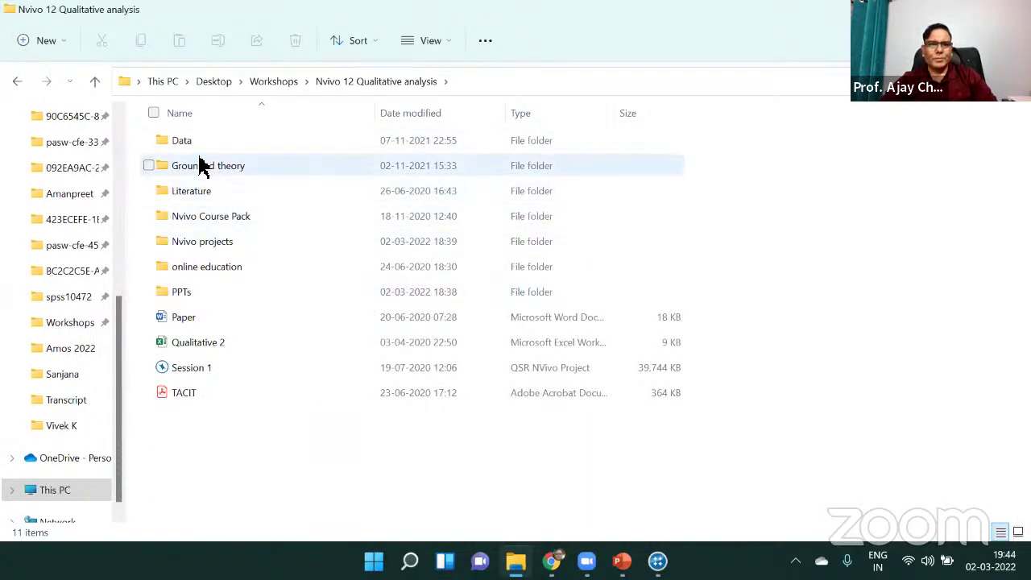
In the Data folder's Resourses subfolder, open the PDFs "Sentiment analysis Twitter" and "Rahul Gandhi on Twitter"
{"action": "double_click", "coordinate": [197, 144]}
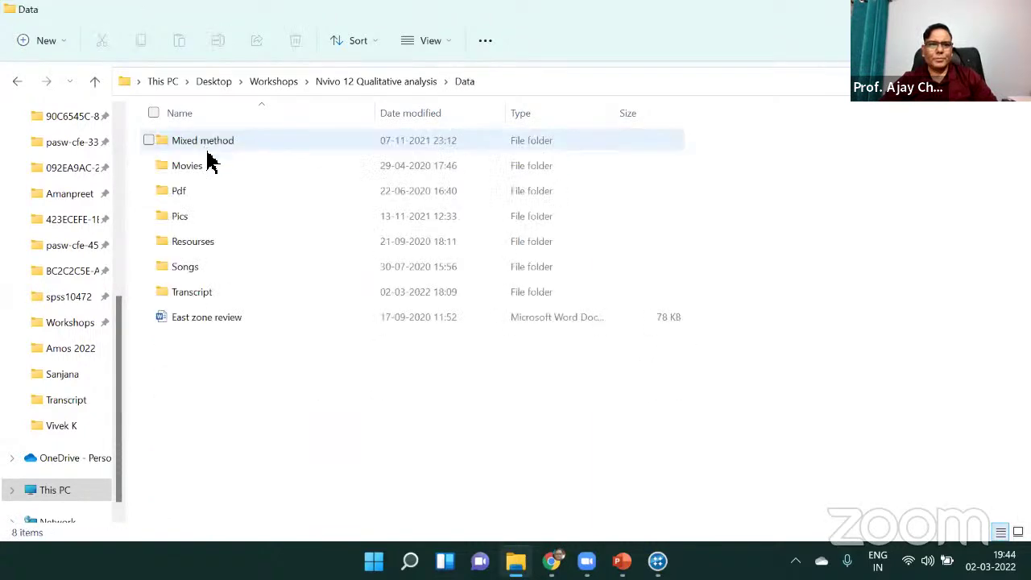
{"action": "double_click", "coordinate": [197, 247]}
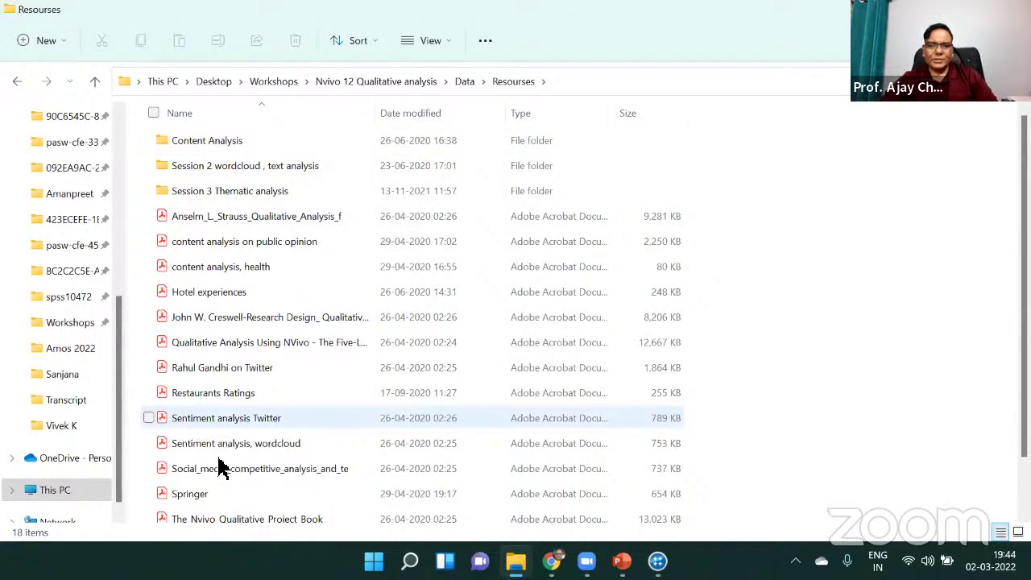
{"action": "left_click", "coordinate": [265, 427]}
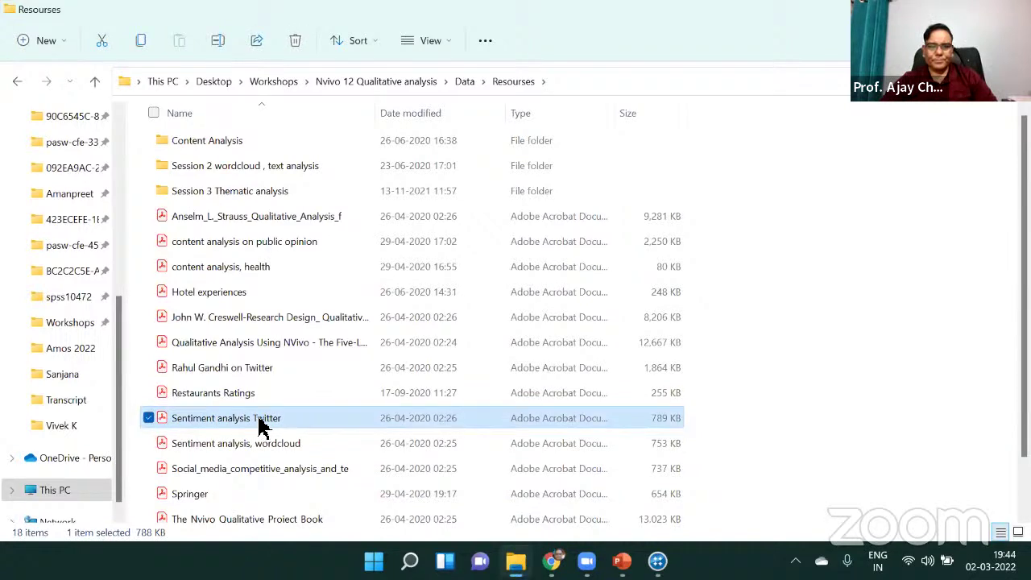
{"action": "left_click", "coordinate": [214, 377]}
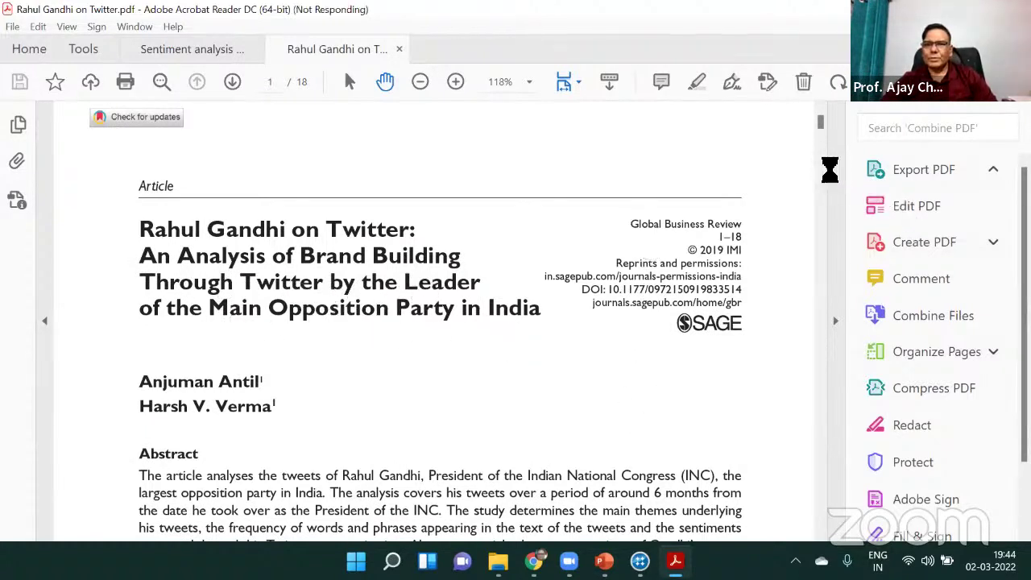
Skim the Rahul Gandhi on Twitter article from its abstract to Table 2, comparing the main campaign tweet themes
{"action": "scroll", "coordinate": [411, 274], "scroll_direction": "down", "scroll_amount": 5}
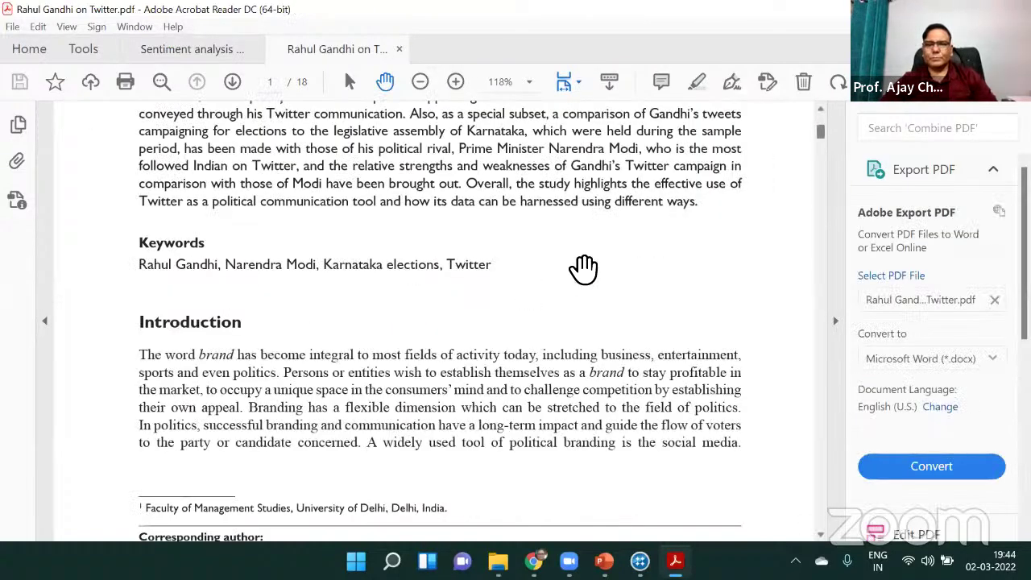
{"action": "left_click", "coordinate": [822, 186]}
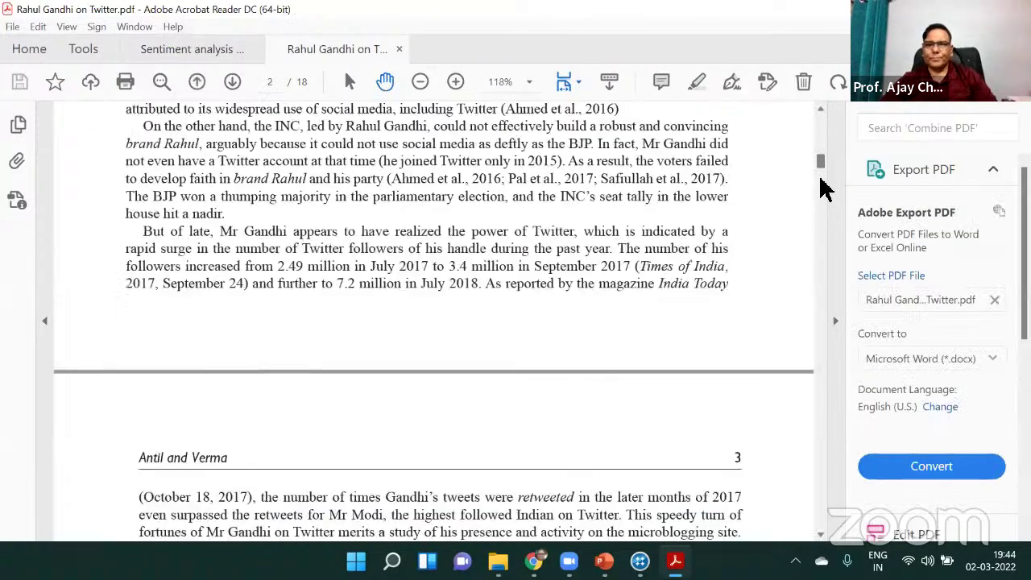
{"action": "left_click_drag", "start_coordinate": [822, 198], "coordinate": [822, 316]}
{"action": "scroll", "coordinate": [822, 316], "scroll_direction": "up", "scroll_amount": 3}
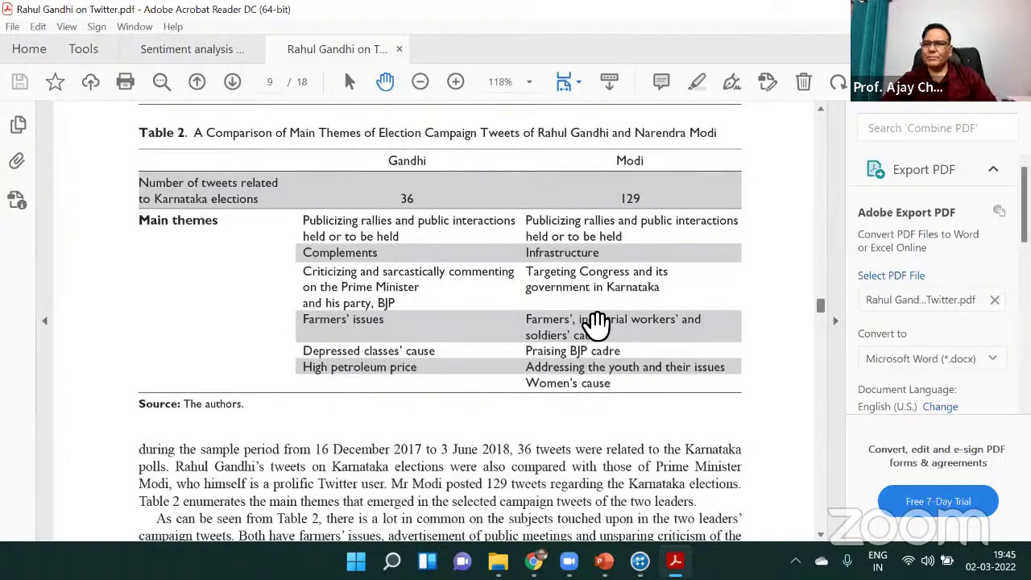
Examine the article's word clouds in Figures 1 and 2 and the NVivo word frequency results in Tables 3 and 4
{"action": "scroll", "coordinate": [541, 430], "scroll_direction": "down", "scroll_amount": 5}
{"action": "scroll", "coordinate": [551, 397], "scroll_direction": "down", "scroll_amount": 20}
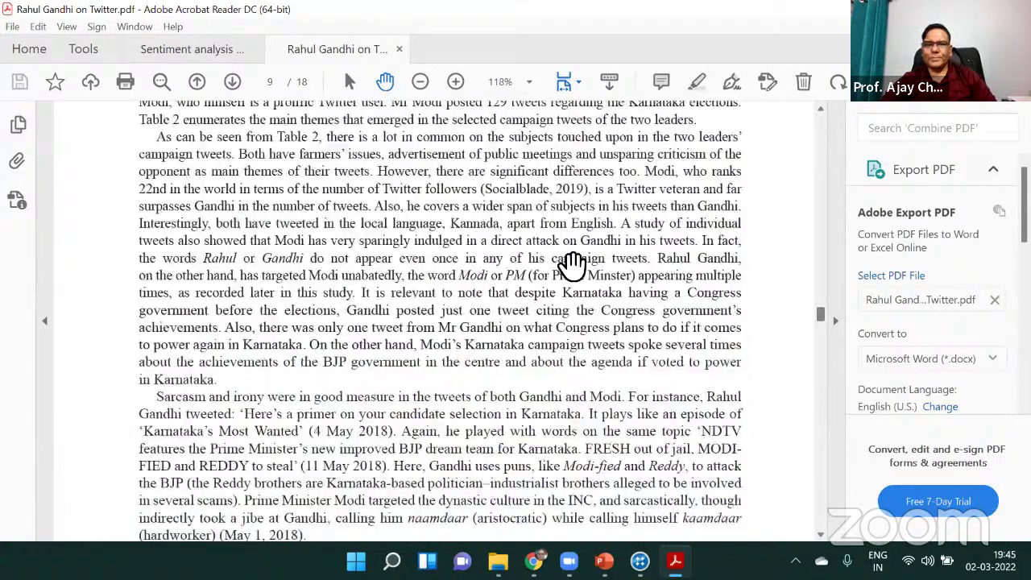
{"action": "scroll", "coordinate": [603, 224], "scroll_direction": "down", "scroll_amount": 20}
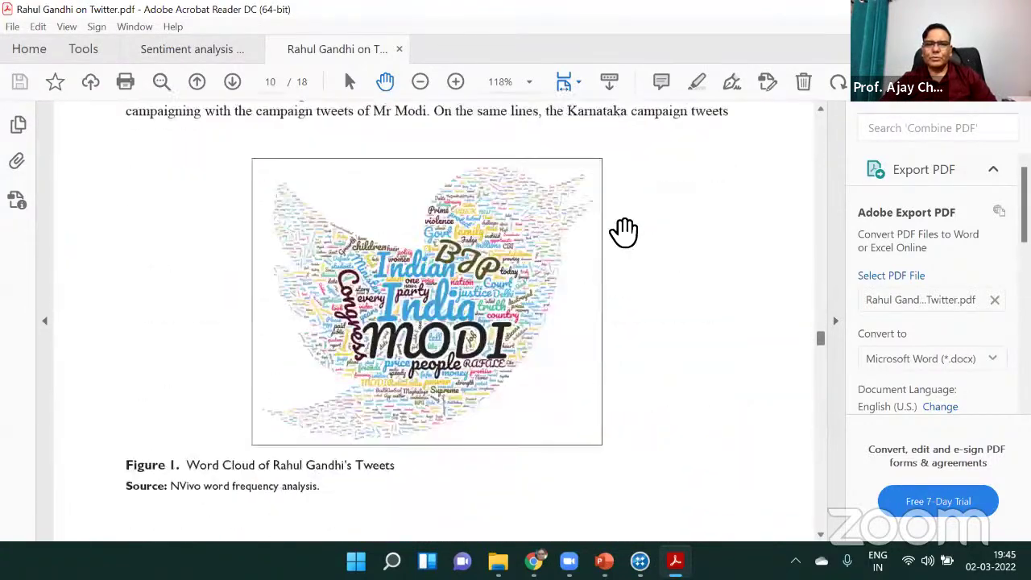
{"action": "scroll", "coordinate": [695, 197], "scroll_direction": "down", "scroll_amount": 1}
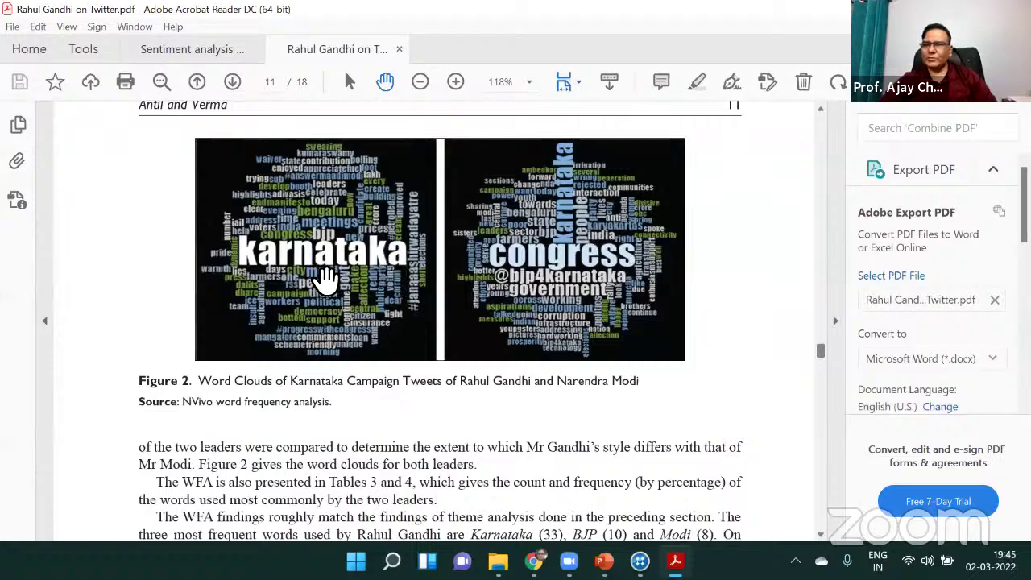
{"action": "scroll", "coordinate": [545, 350], "scroll_direction": "down", "scroll_amount": 10}
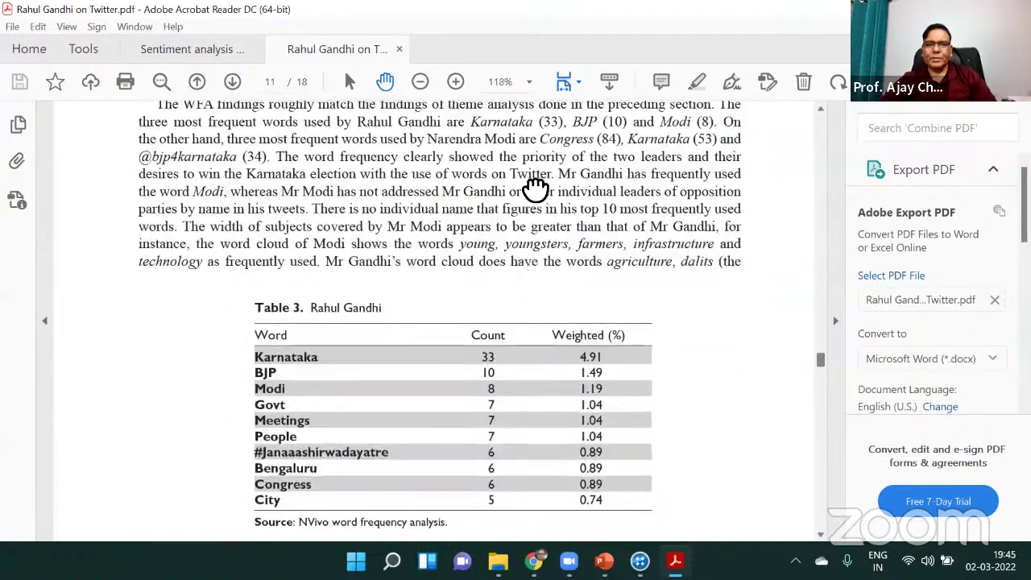
{"action": "scroll", "coordinate": [536, 202], "scroll_direction": "down", "scroll_amount": 3}
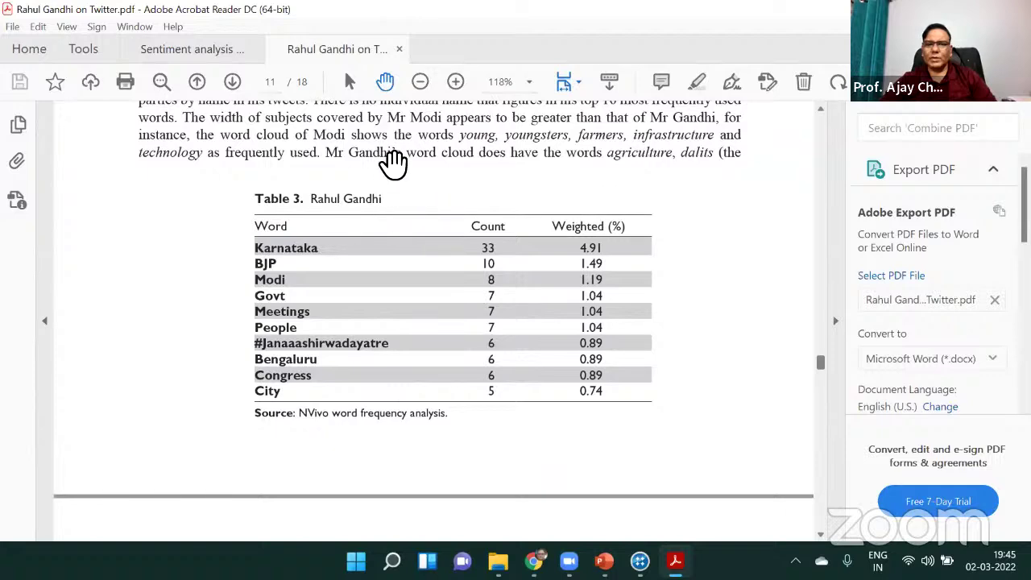
{"action": "scroll", "coordinate": [532, 242], "scroll_direction": "down", "scroll_amount": 12}
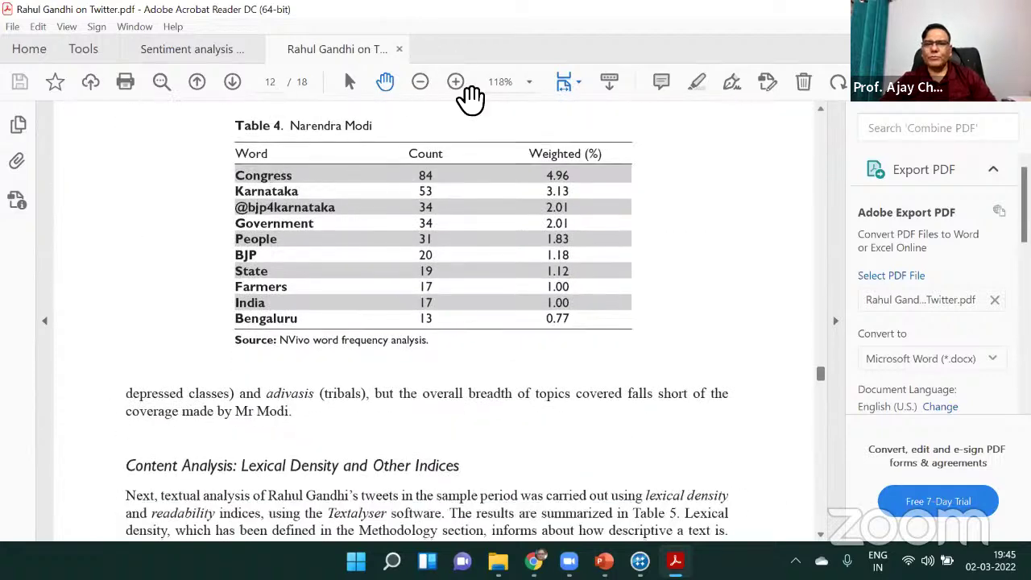
Review the Textalyser text analysis in Table 5 and the following section on Karnataka election campaign tweets
{"action": "scroll", "coordinate": [555, 415], "scroll_direction": "down", "scroll_amount": 20}
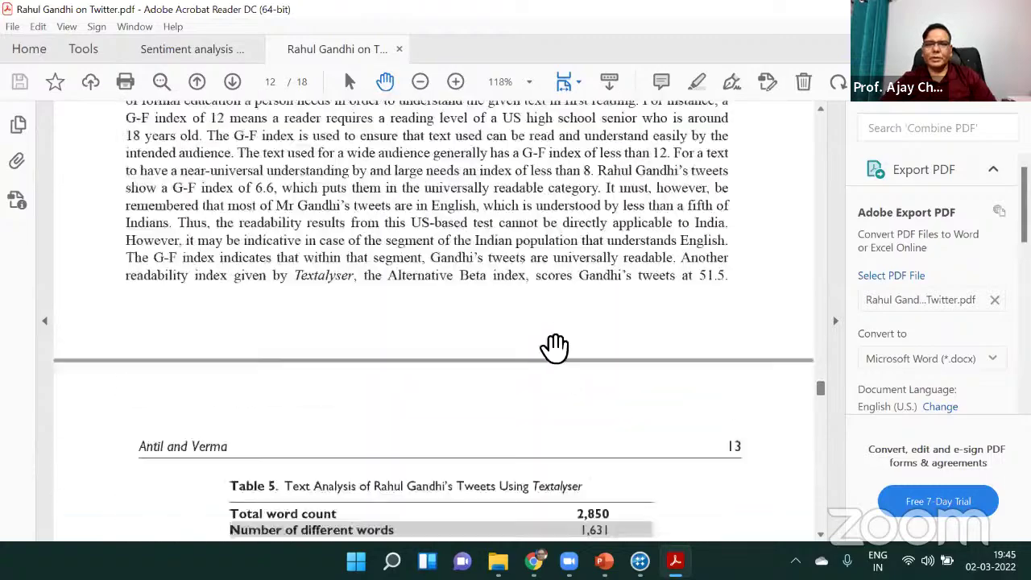
{"action": "scroll", "coordinate": [574, 273], "scroll_direction": "down", "scroll_amount": 1}
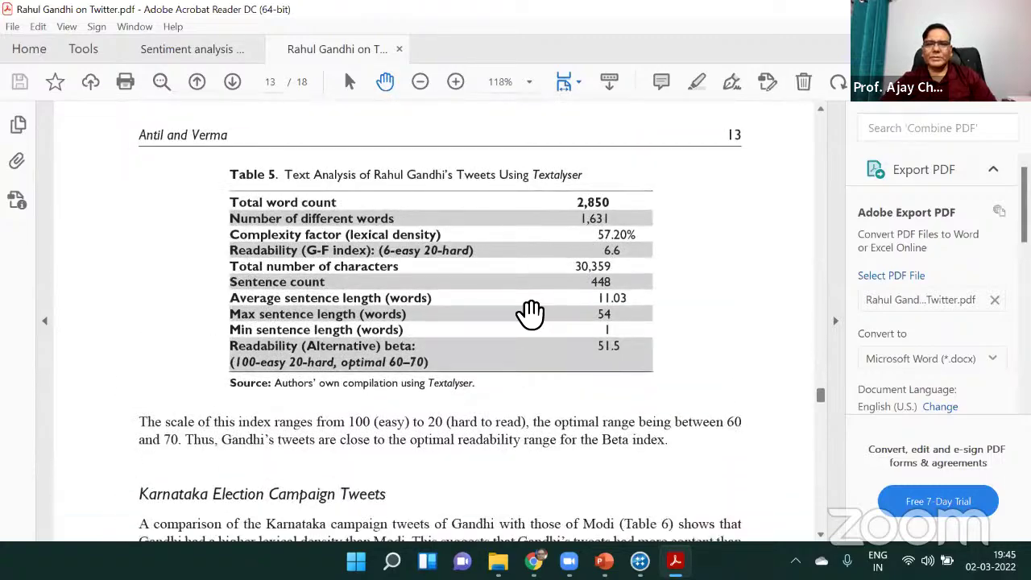
{"action": "left_click_drag", "start_coordinate": [525, 437], "coordinate": [522, 433]}
{"action": "scroll", "coordinate": [536, 266], "scroll_direction": "down", "scroll_amount": 10}
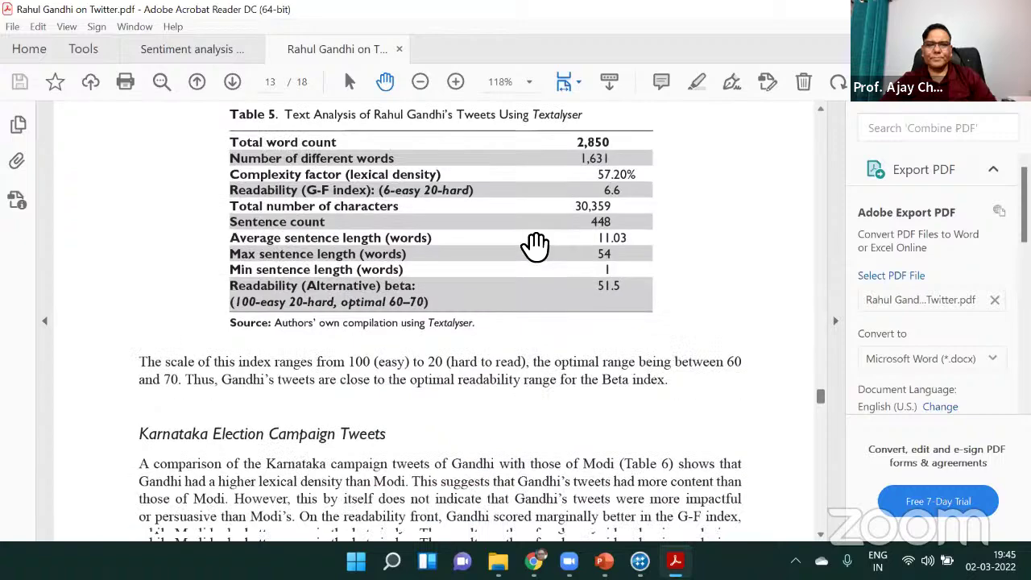